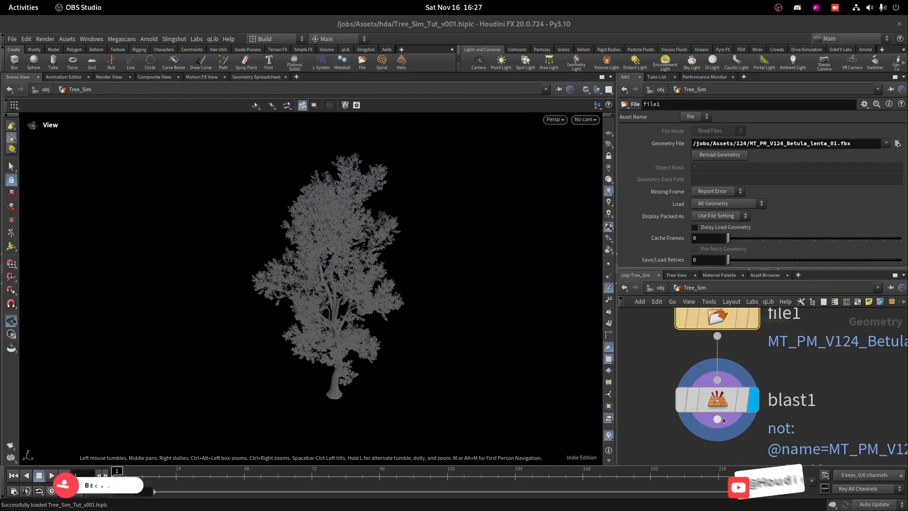
Step: Inspect the isolated tree from several angles, and display the file1 node's full imported geometry framed in the viewport
left_click_drag(367, 259, 326, 242)
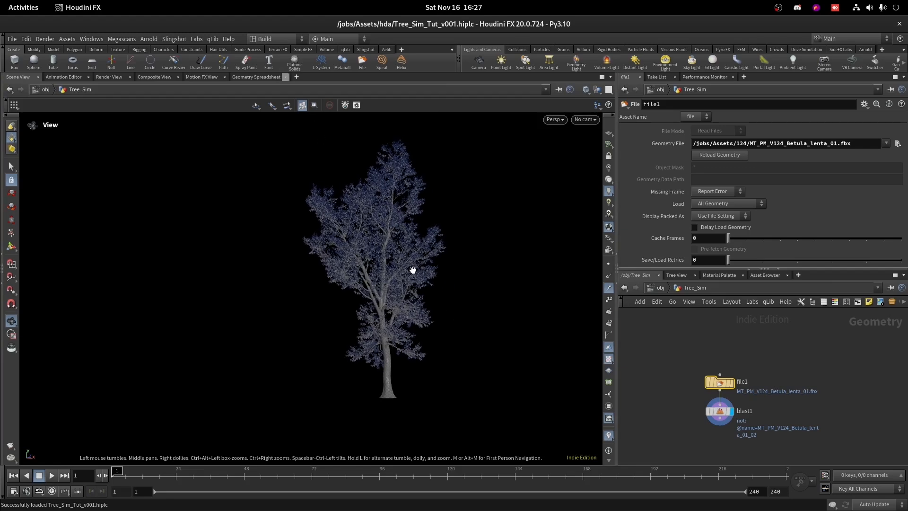
left_click_drag(412, 270, 387, 289)
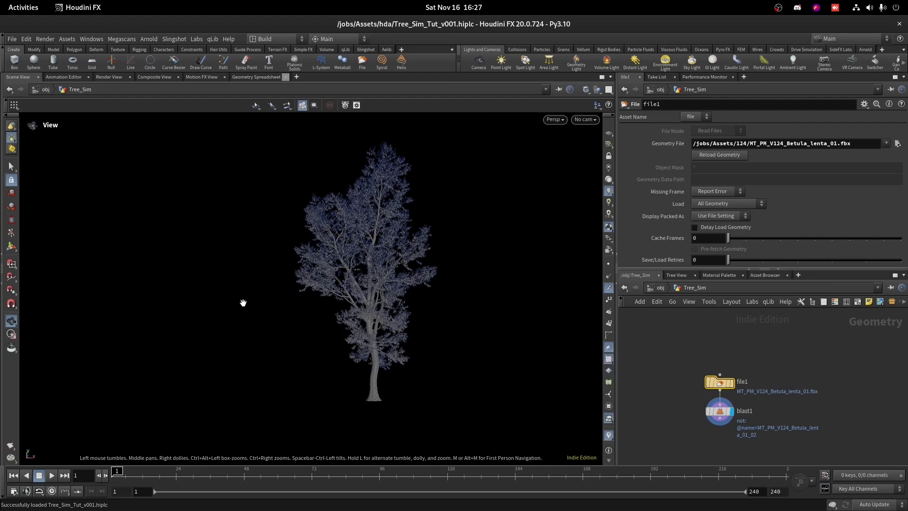
left_click_drag(243, 303, 367, 319)
key("g")
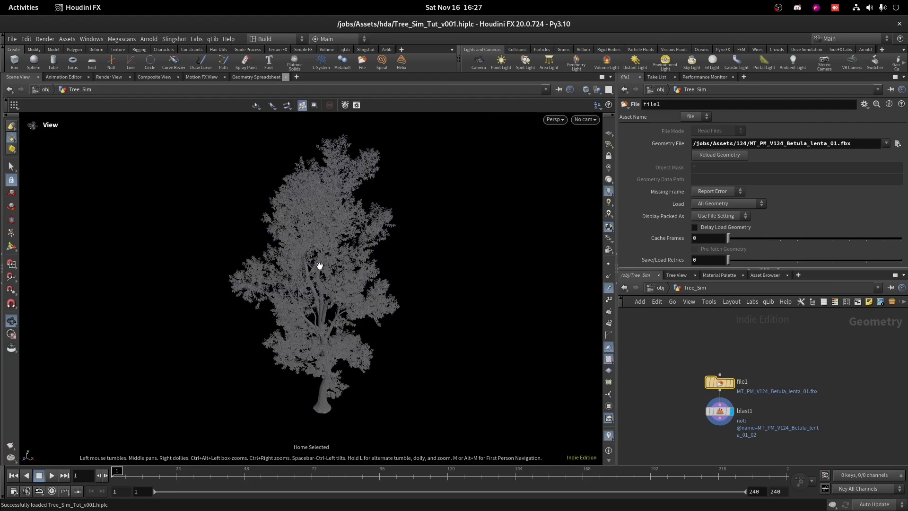
scroll(715, 380, "up", 3)
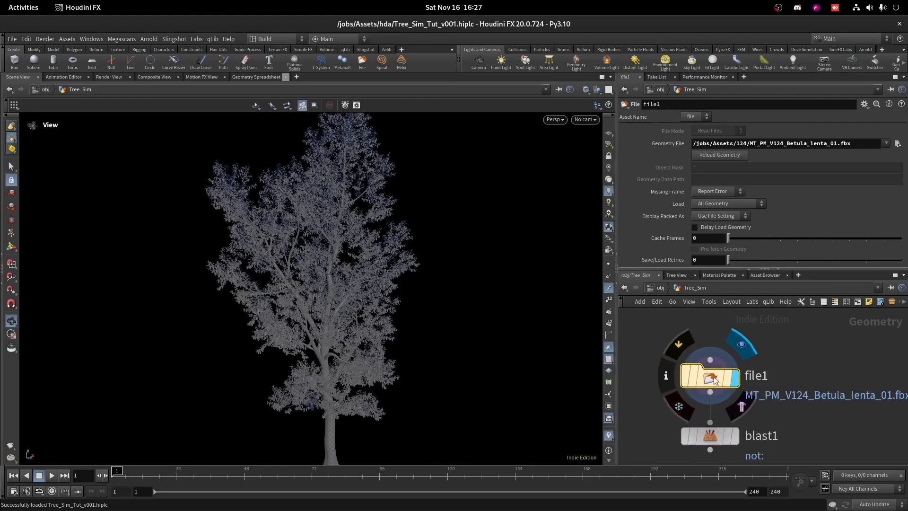
key("g")
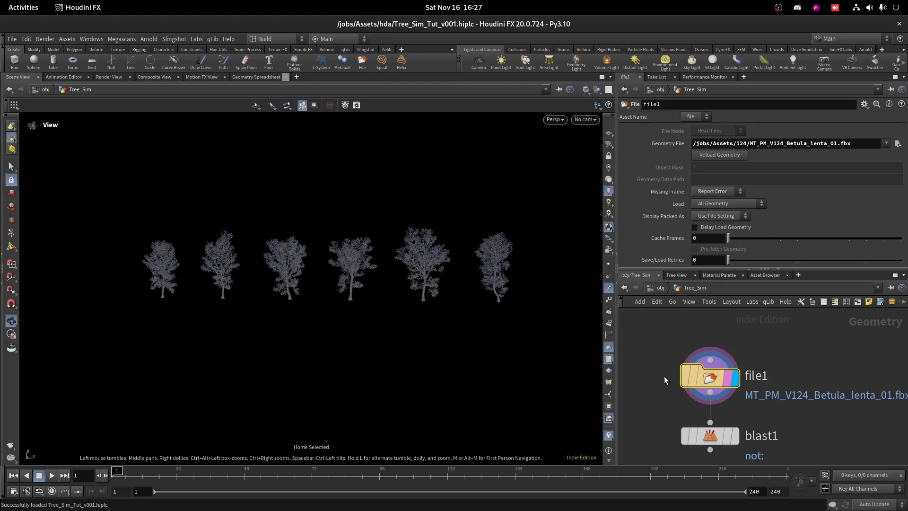
Step: Select the blast1 node, display its output and frame the isolated tree in the viewport
middle_click_drag(814, 430, 817, 364)
scroll(774, 371, "up", 3)
left_click(721, 369)
left_click(703, 372)
key("g")
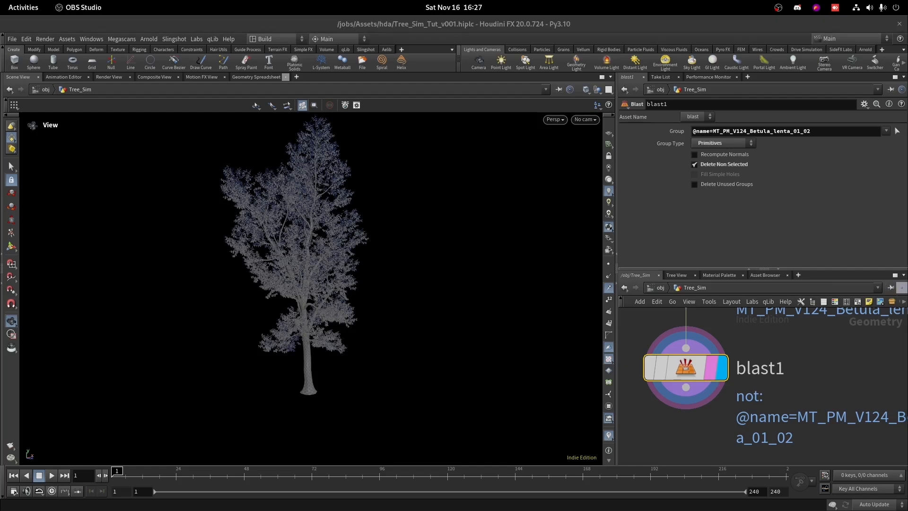
Step: Switch to Firefox and examine the SideFX forum thread about the Find Center Spline utility, including its video and attachments
mouse_move(0, 0)
left_click(567, 156)
scroll(465, 260, "up", 12)
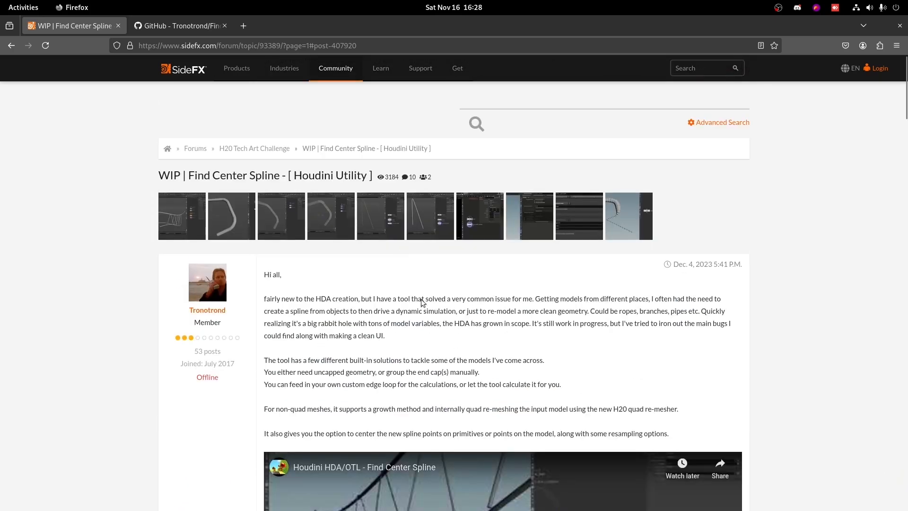
left_click_drag(197, 179, 274, 178)
scroll(417, 308, "down", 10)
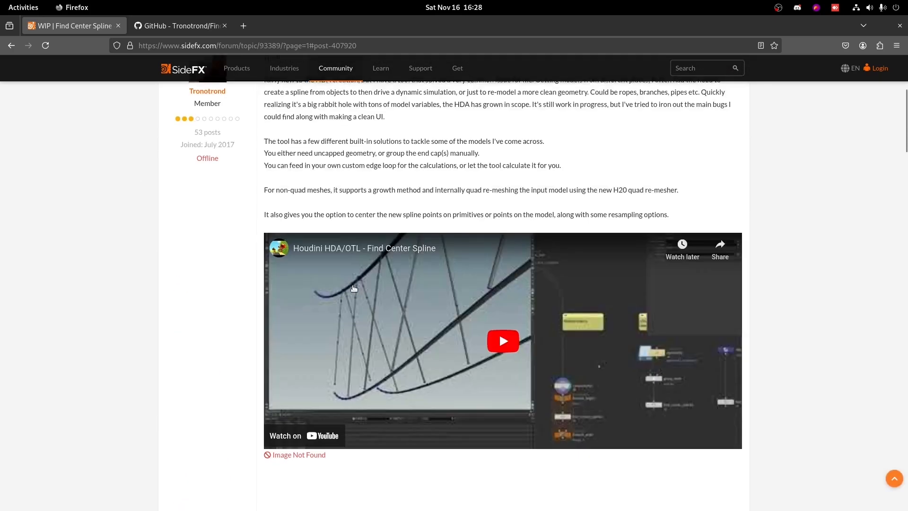
scroll(378, 307, "down", 4)
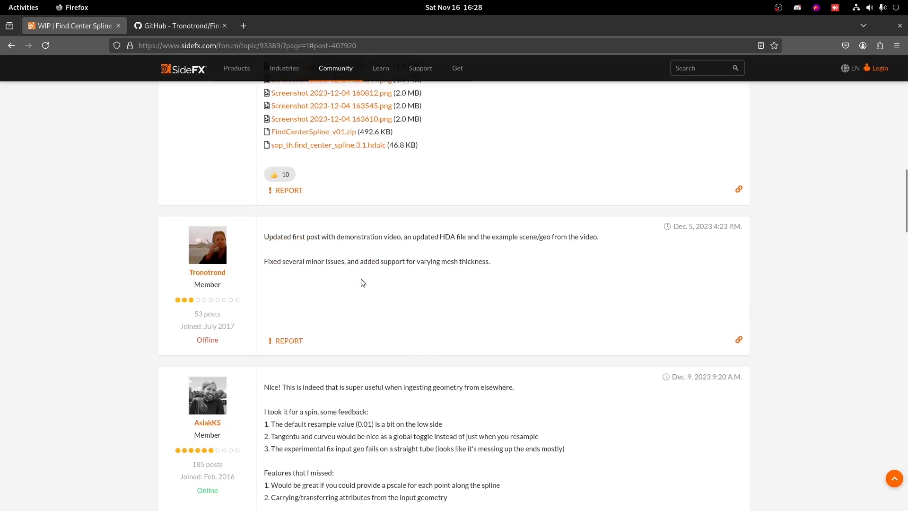
scroll(440, 260, "up", 6)
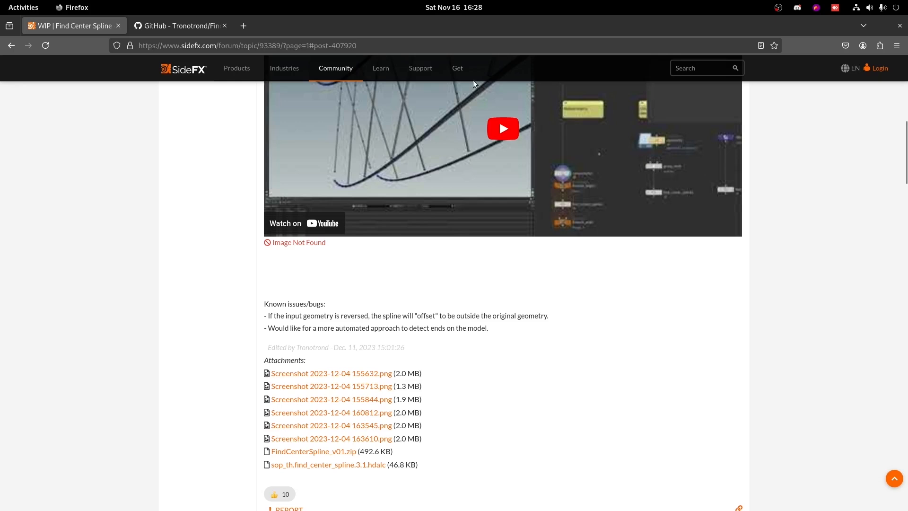
mouse_move(427, 70)
key("alt+Tab")
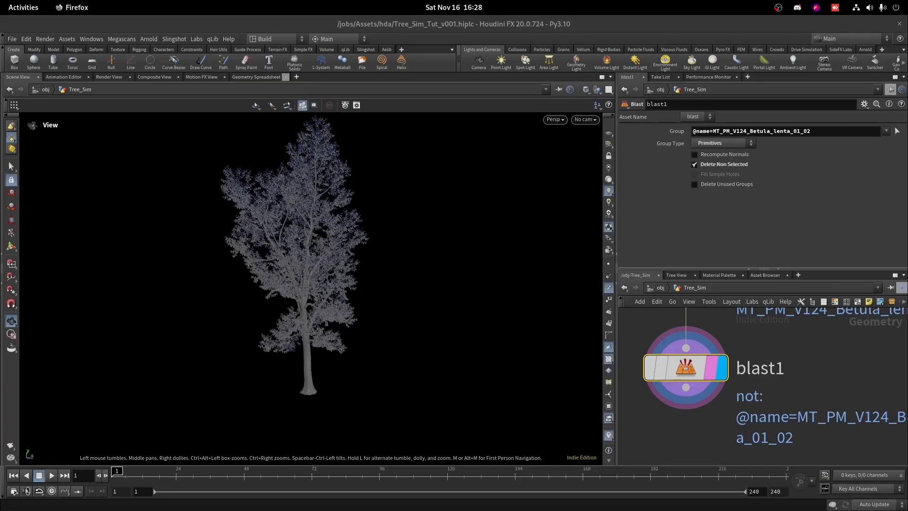
Step: Switch to Chrome to view the qLib page, and open the Houdini Wrap Deformer product page in a new tab
key("alt+Tab")
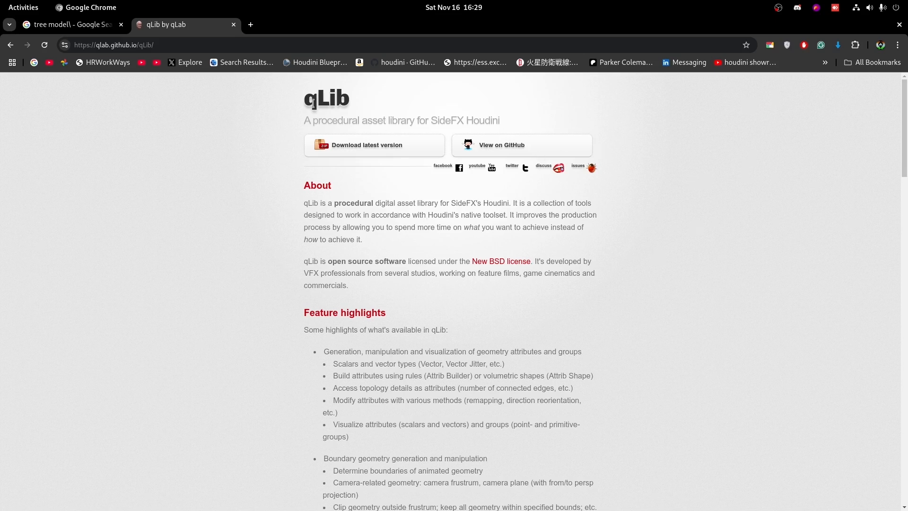
key("alt+Tab")
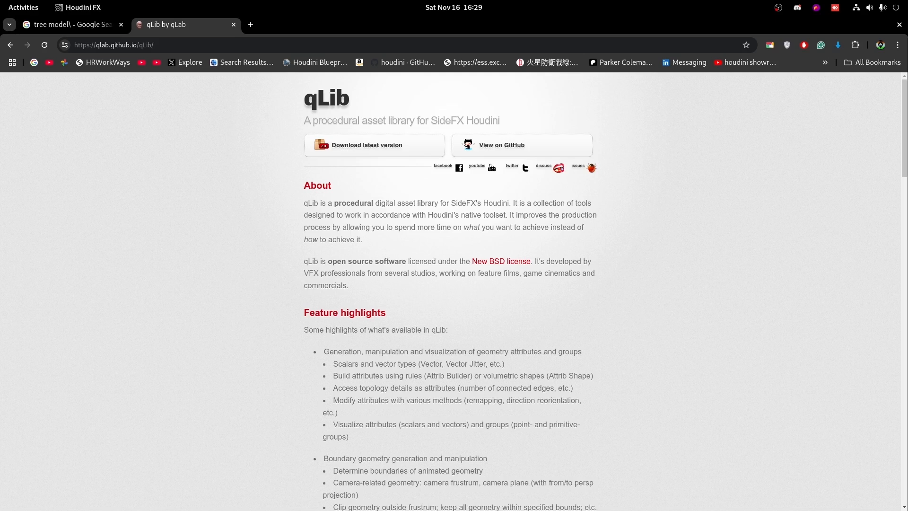
key("alt+Tab")
left_click(248, 27)
type("wrap")
left_click(212, 65)
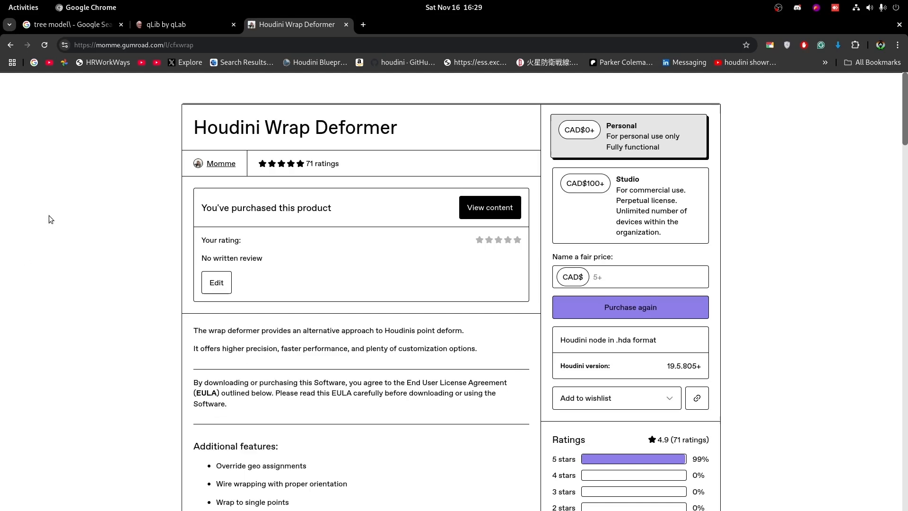
scroll(654, 395, "down", 3)
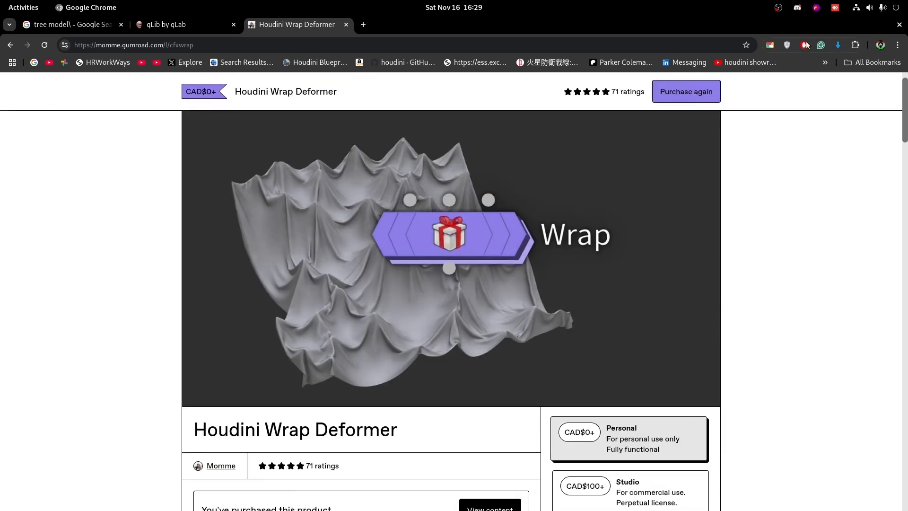
right_click(787, 16)
left_click(688, 28)
Step: Return to Houdini, add a Blast node below blast1 and set it as the displayed node
scroll(826, 407, "down", 3)
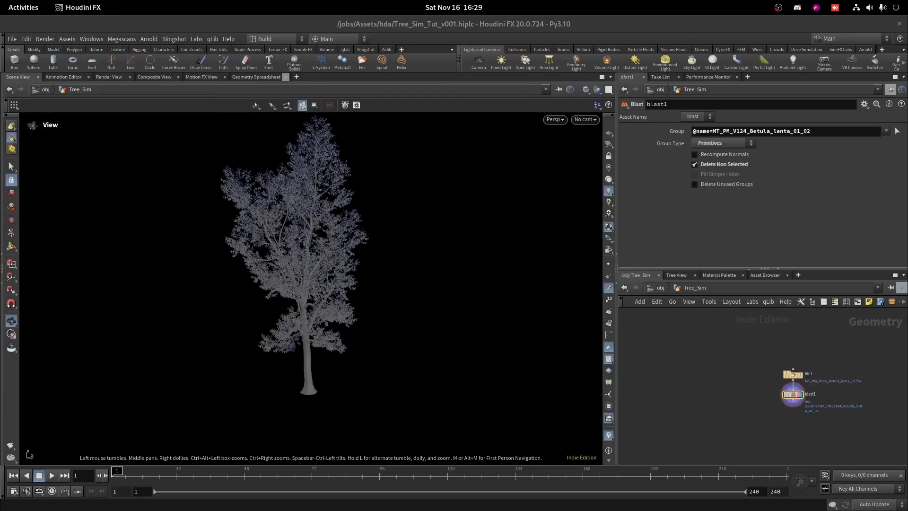
right_click_drag(319, 277, 377, 310)
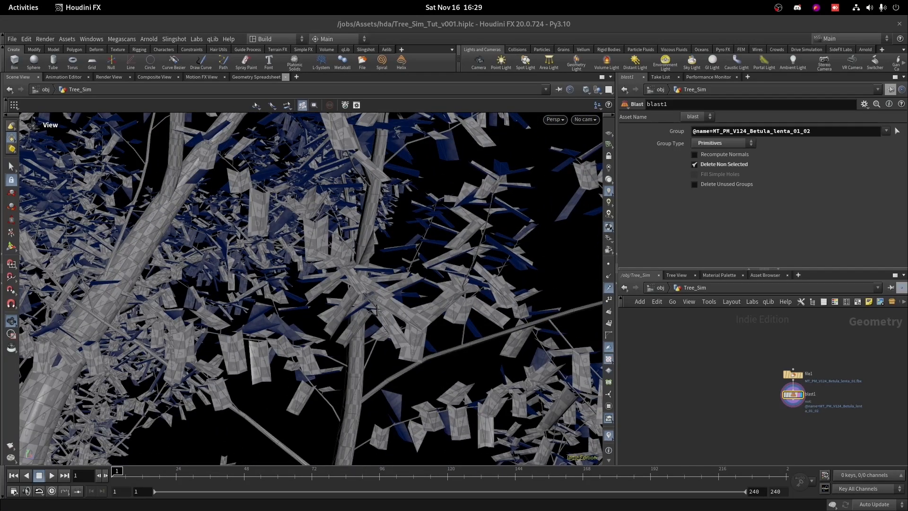
key("Tab")
type("blast")
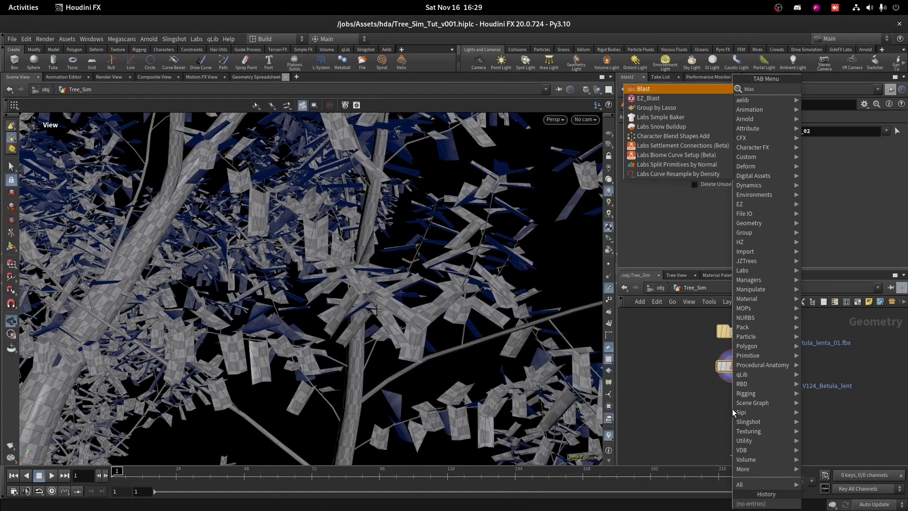
key("Return")
left_click(729, 403)
left_click(751, 407)
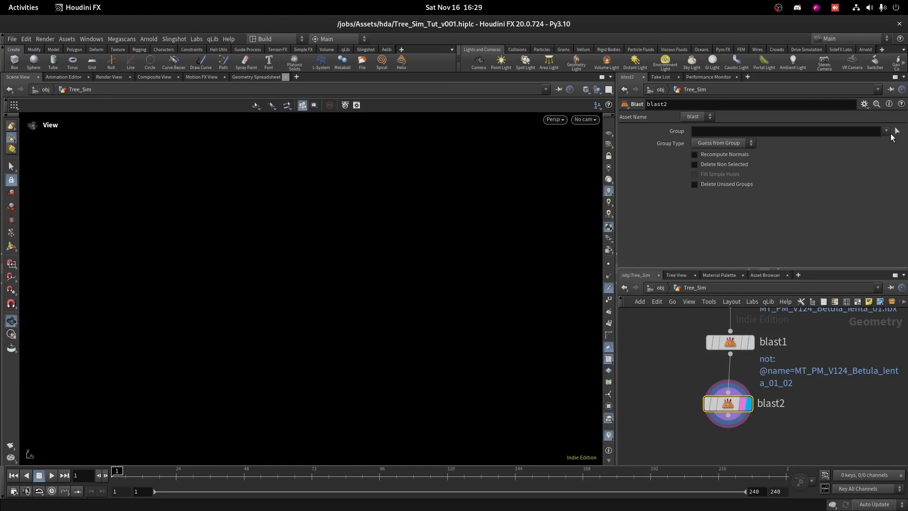
Step: Delete the leaves with blast2 by picking the leaf groups, including MT_PM_V124_Betula_lenta_01_Leaf_02, by their shop_materialpath attribute
key("Return")
left_click(299, 104)
left_click(575, 134)
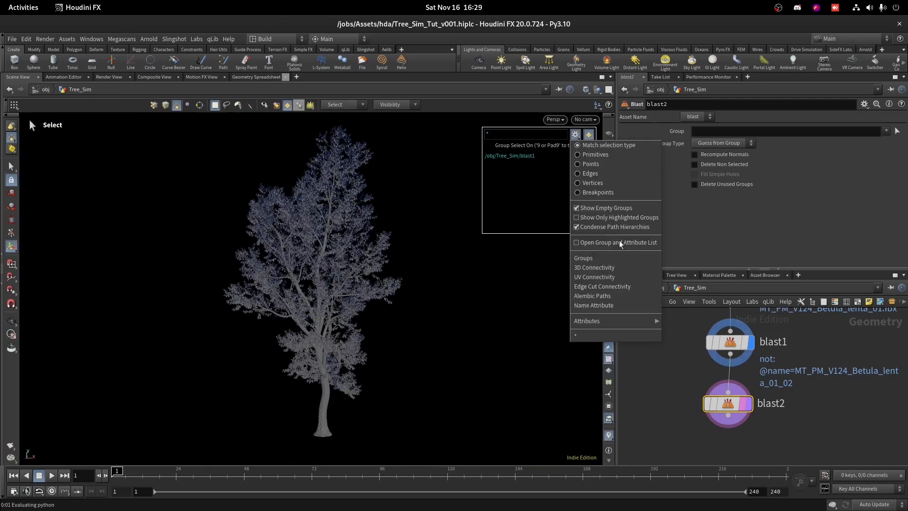
left_click(679, 345)
right_click_drag(421, 189, 393, 111, "alt")
middle_click_drag(393, 123, 413, 208, "alt")
left_click(267, 284)
left_click(233, 232, "shift")
key("Return")
key("h")
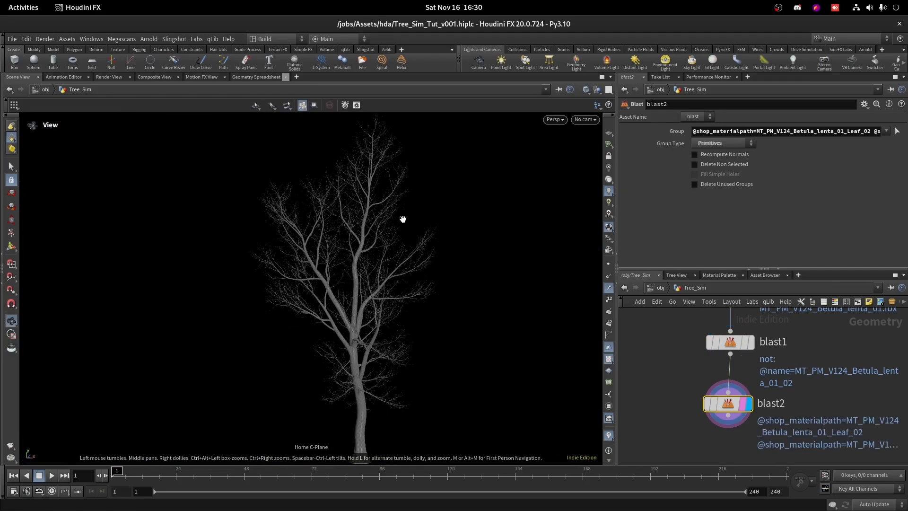
Step: Check the viewport's Scene display options, and inspect the bare tree framed in the view
key("d")
left_click(313, 112)
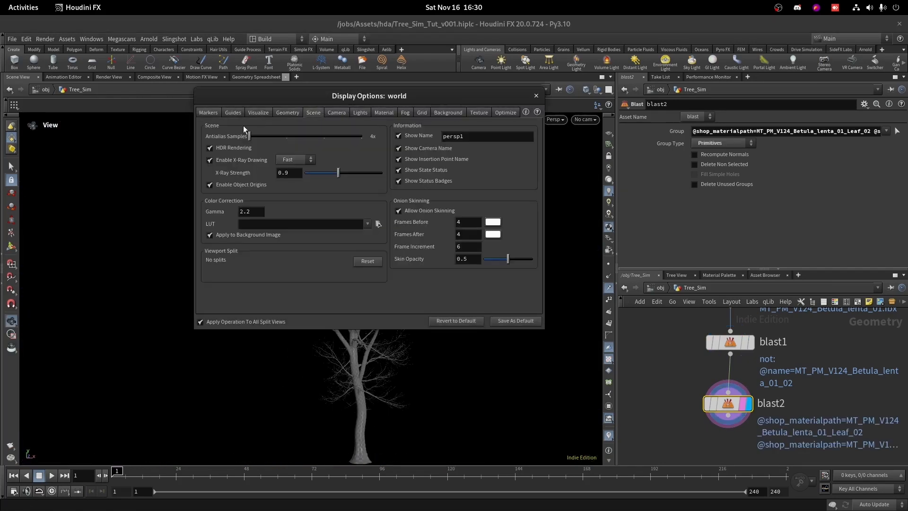
left_click(535, 96)
right_click_drag(392, 203, 594, 97)
left_click_drag(567, 180, 477, 222)
key("g")
Step: Duplicate blast2 beside the original and enable Delete Non Selected on the copy so that only the leaves remain
scroll(743, 355, "down", 2)
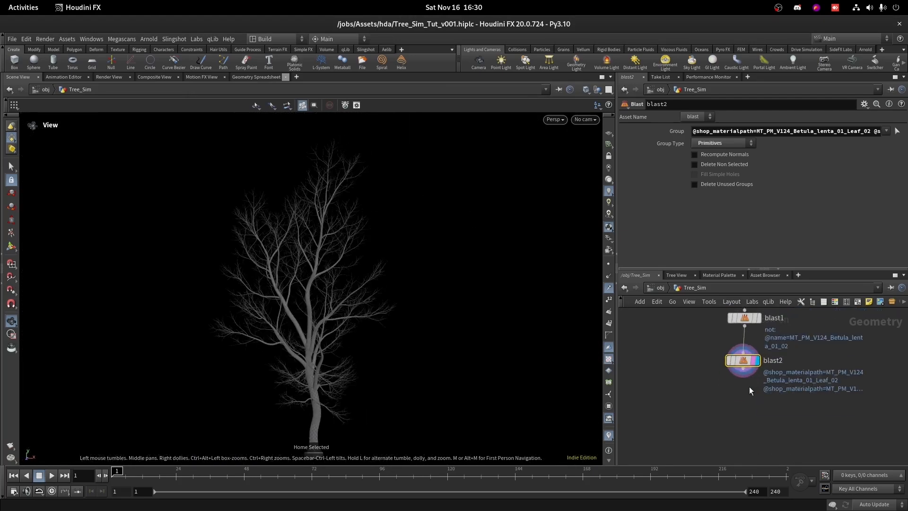
left_click_drag(744, 356, 648, 355, "alt")
scroll(757, 349, "up", 3)
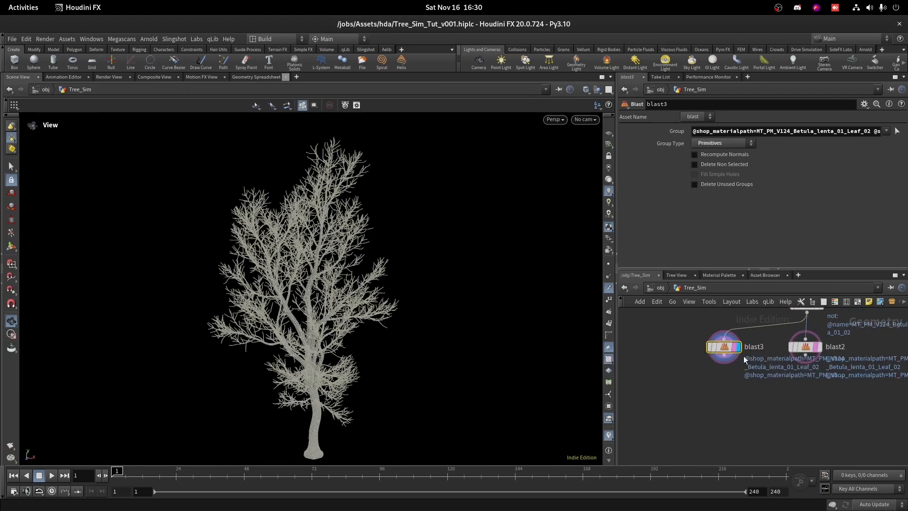
left_click(704, 165)
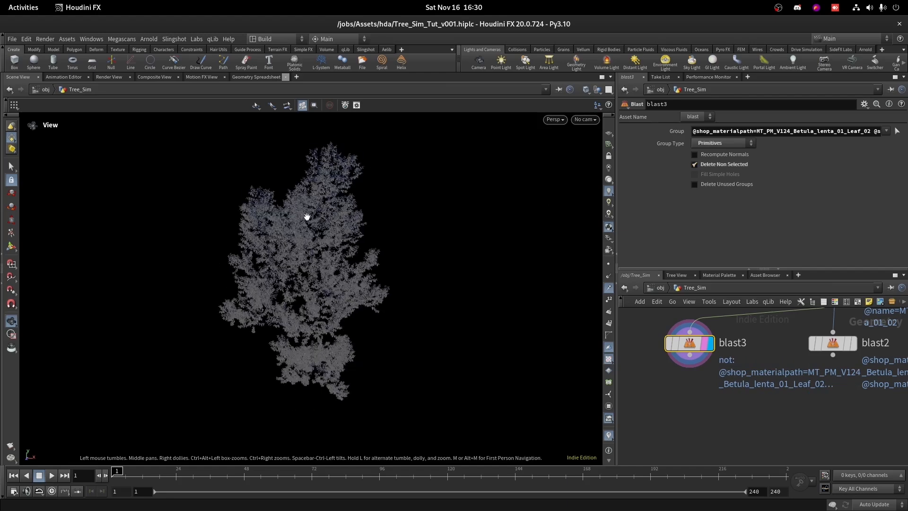
Step: Add a Null node below blast3, display it and rename it LEAVES
scroll(400, 184, "up", 3)
key("Tab")
type("null")
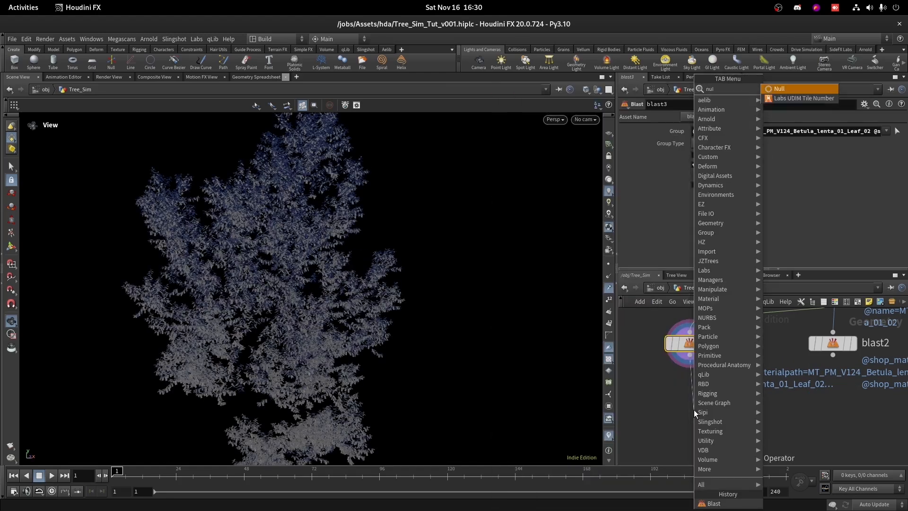
key("Return")
left_click(695, 412)
scroll(702, 406, "up", 2)
left_click(703, 402)
left_click(725, 408)
double_click(726, 407)
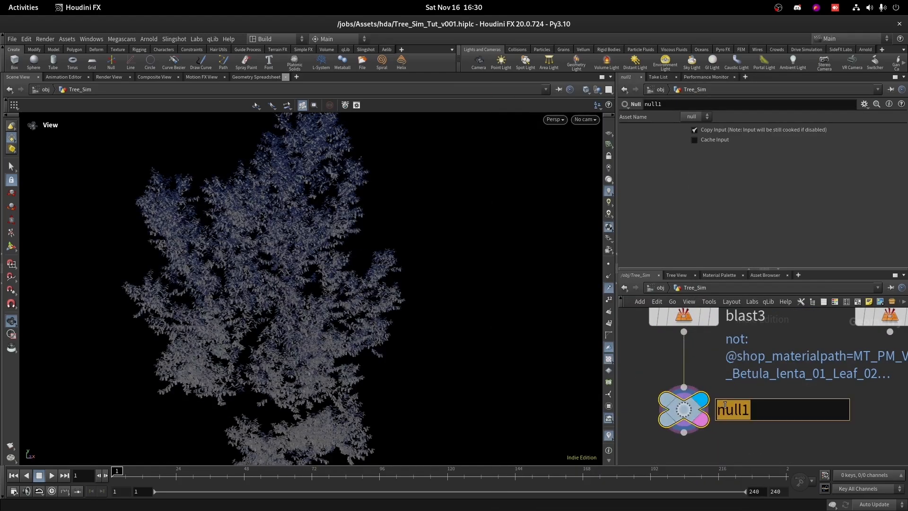
type("LEAVES")
key("Return")
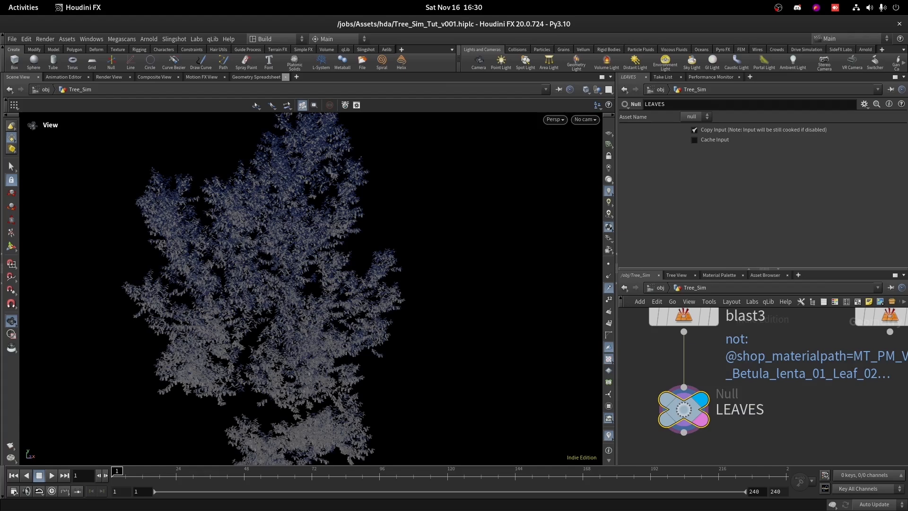
Step: Display the blast2 node and examine the bare branches up close
scroll(731, 389, "down", 4)
scroll(849, 364, "up", 3)
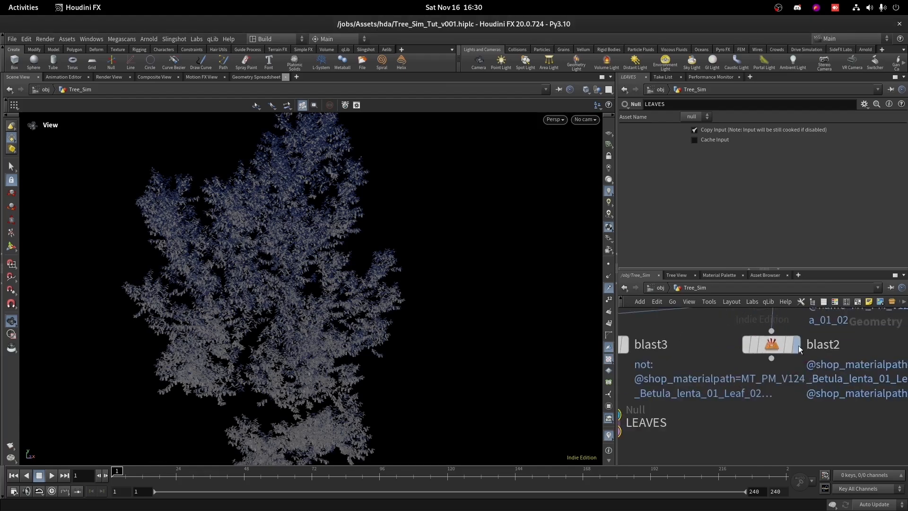
left_click(799, 345)
scroll(355, 227, "up", 10)
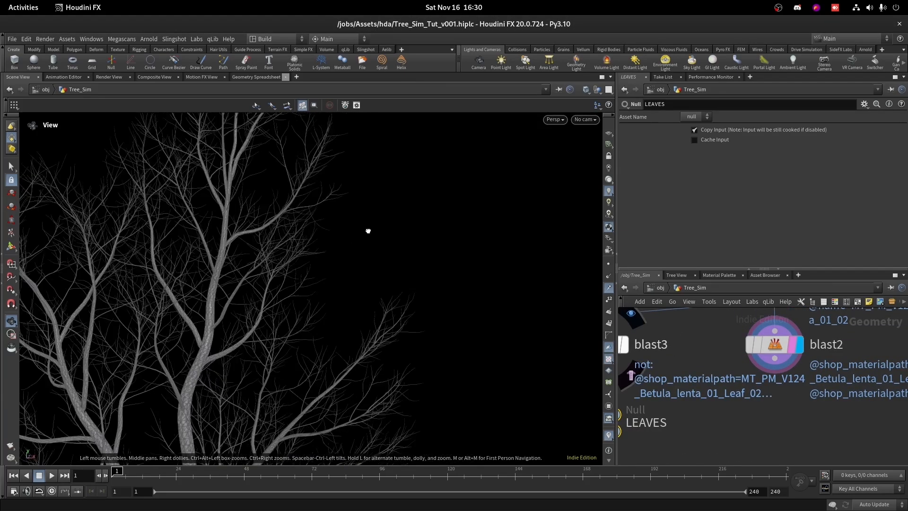
left_click_drag(458, 139, 491, 297)
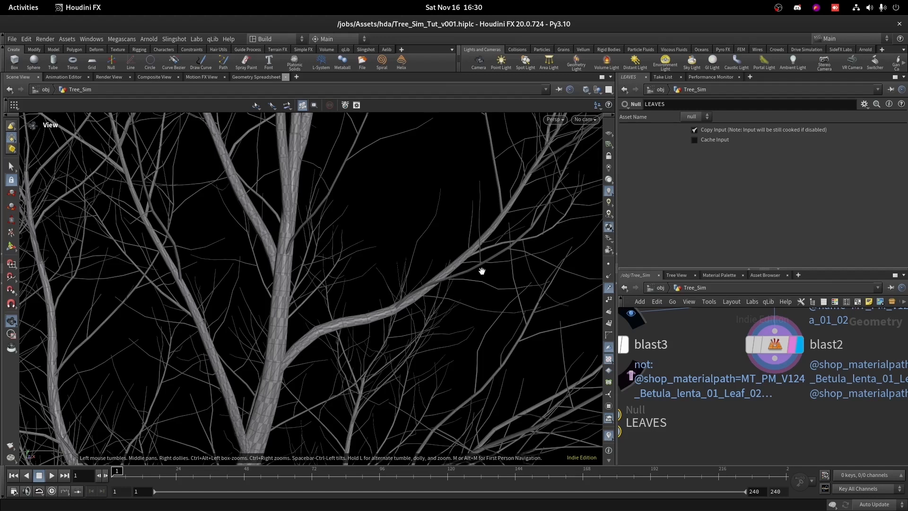
Step: Find the Pinta drawing application through the system search and launch it
key("super")
type("pai")
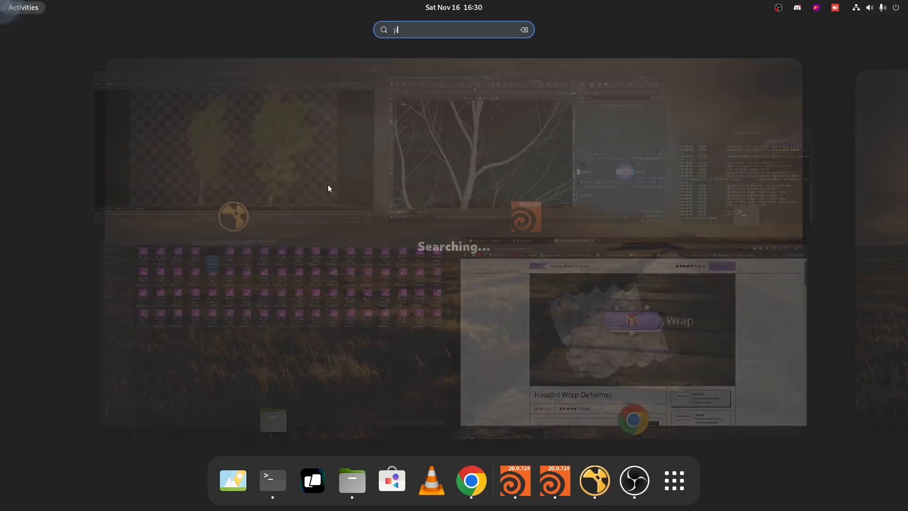
key("BackSpace")
key("BackSpace")
type("int")
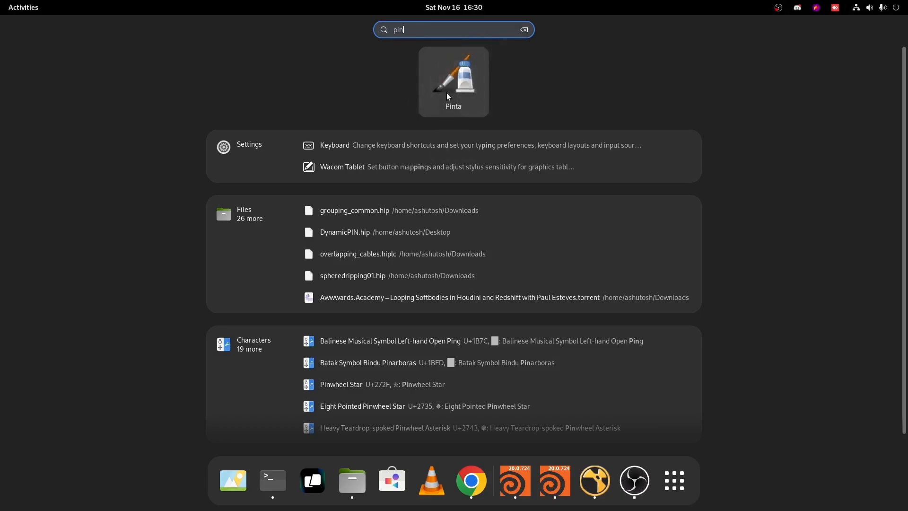
left_click(450, 87)
Step: Sketch a tree trunk from two roughly vertical paintbrush strokes and label it 0 between them
left_click_drag(374, 248, 385, 361)
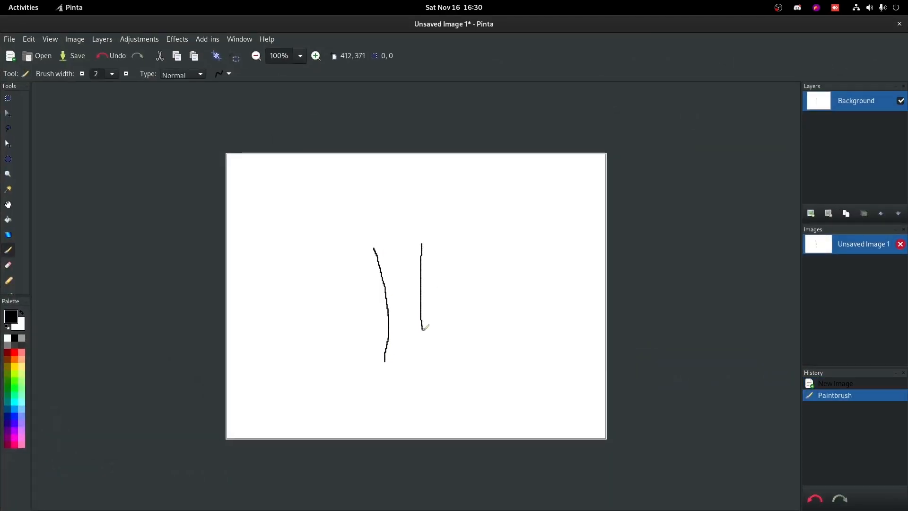
left_click_drag(423, 330, 427, 362)
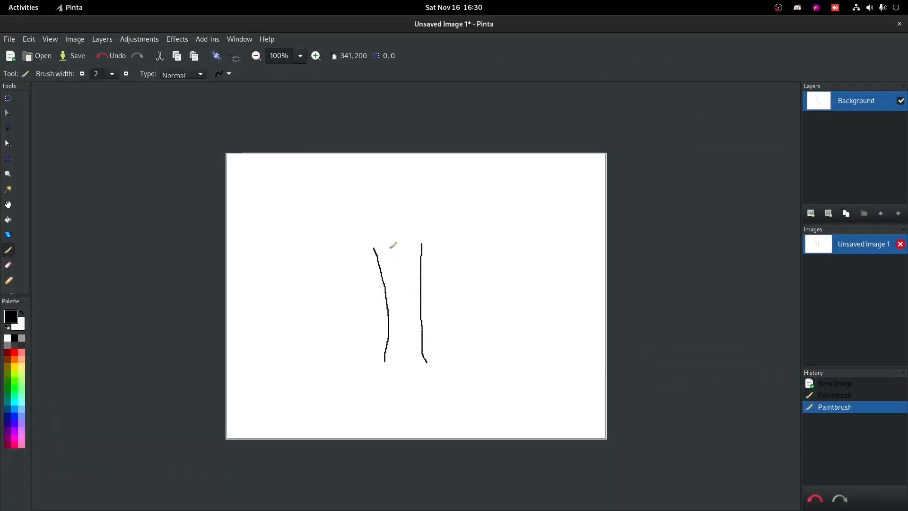
left_click_drag(401, 259, 398, 259)
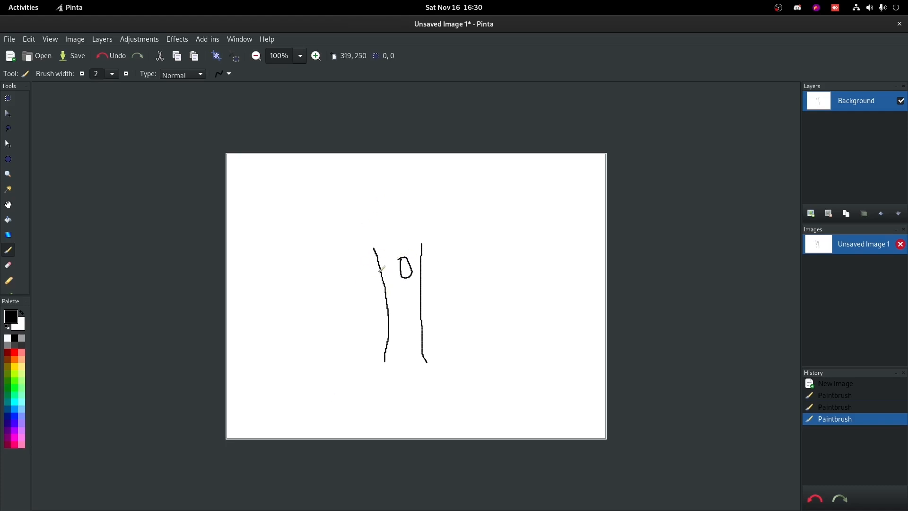
Step: Sketch branches off both sides of the trunk, add sub-branches, and number the branching levels 1 to 4
left_click_drag(381, 269, 325, 207)
left_click_drag(387, 300, 302, 277)
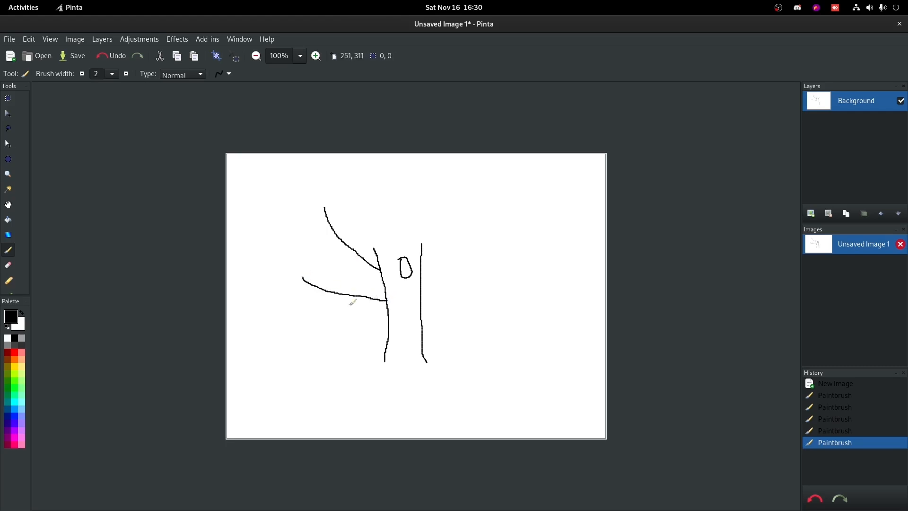
left_click_drag(355, 318, 320, 310)
left_click_drag(424, 262, 479, 234)
left_click_drag(424, 297, 482, 267)
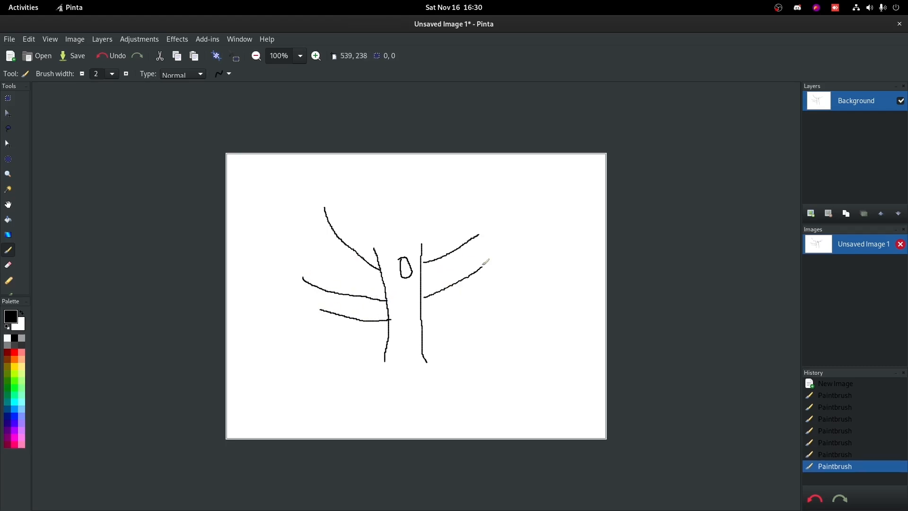
left_click_drag(422, 317, 468, 299)
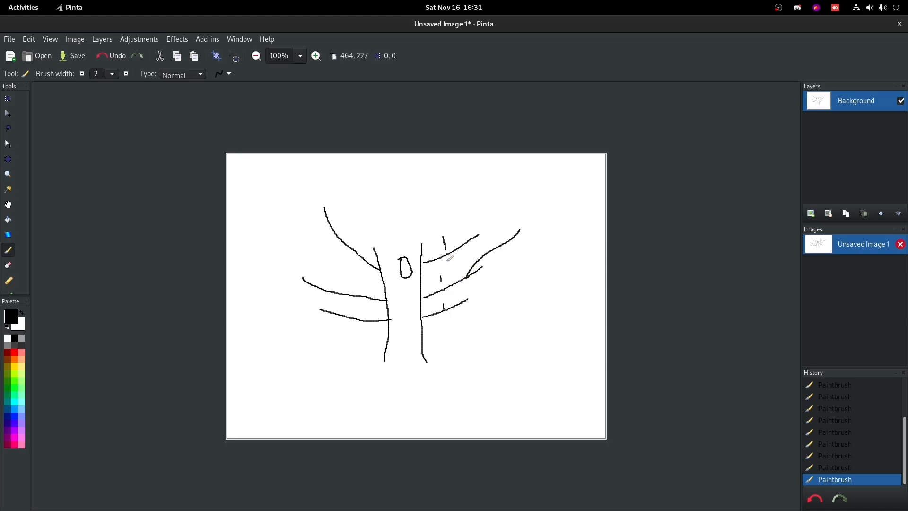
left_click_drag(328, 295, 231, 270)
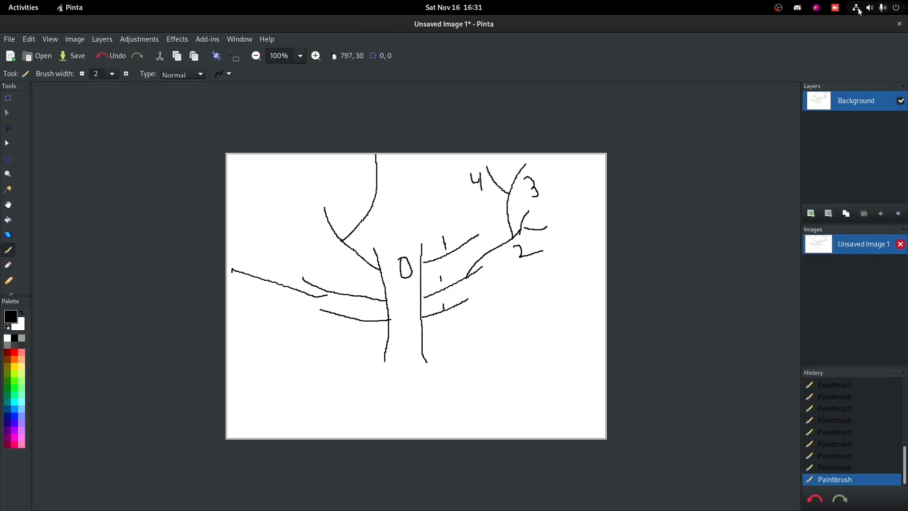
Step: Close Pinta without saving the sketch and return to Houdini
left_click(899, 25)
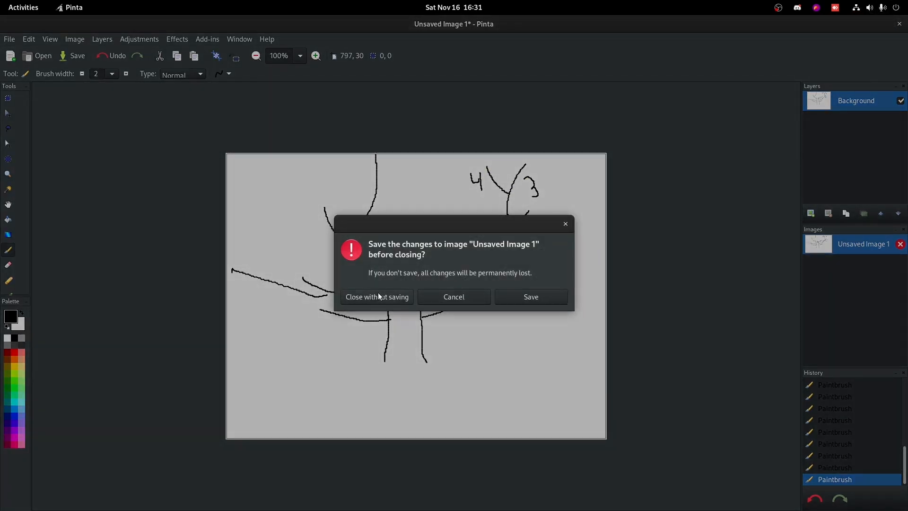
left_click(377, 294)
Step: Inspect the blast2 node's geometry information and examine where the branches meet the trunk
middle_click(771, 346)
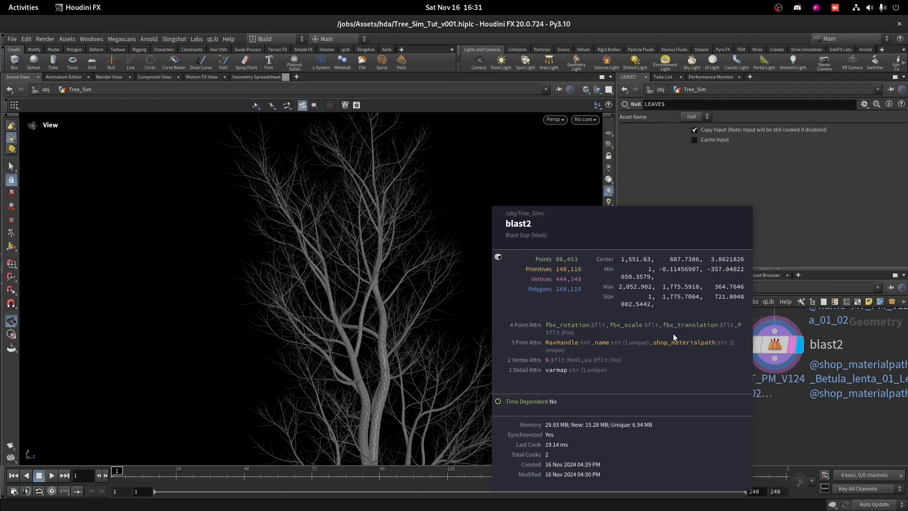
scroll(408, 328, "down", 3)
left_click_drag(408, 328, 456, 330)
scroll(798, 379, "down", 4)
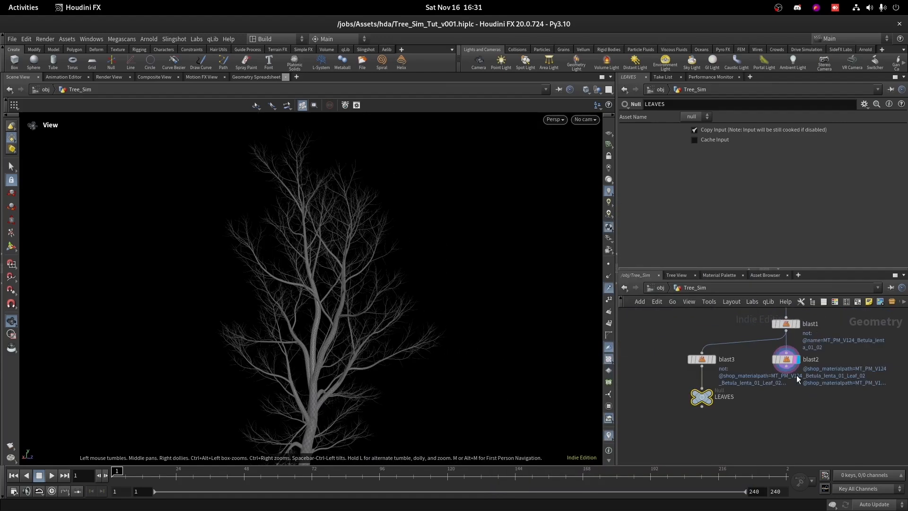
right_click_drag(318, 385, 449, 245)
left_click_drag(449, 246, 483, 237)
middle_click_drag(482, 237, 448, 333)
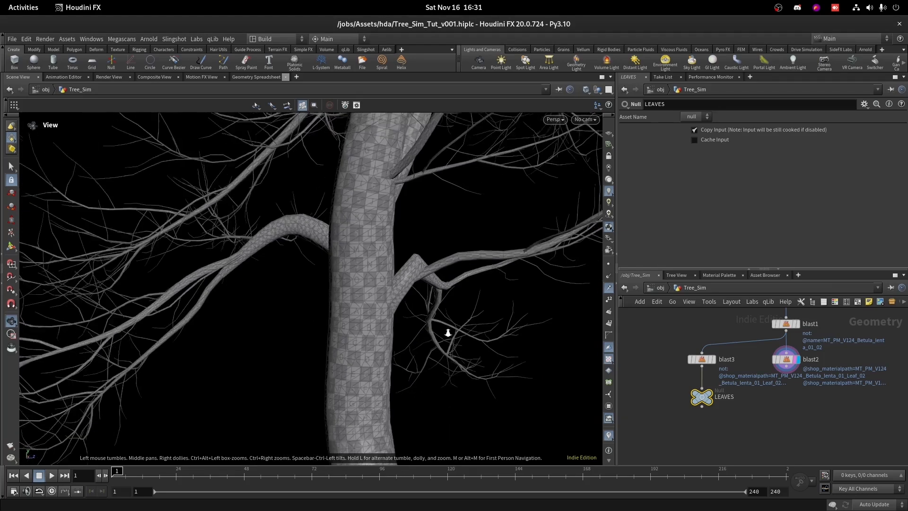
right_click_drag(447, 332, 381, 293)
middle_click_drag(381, 293, 466, 243)
middle_click_drag(442, 186, 432, 301)
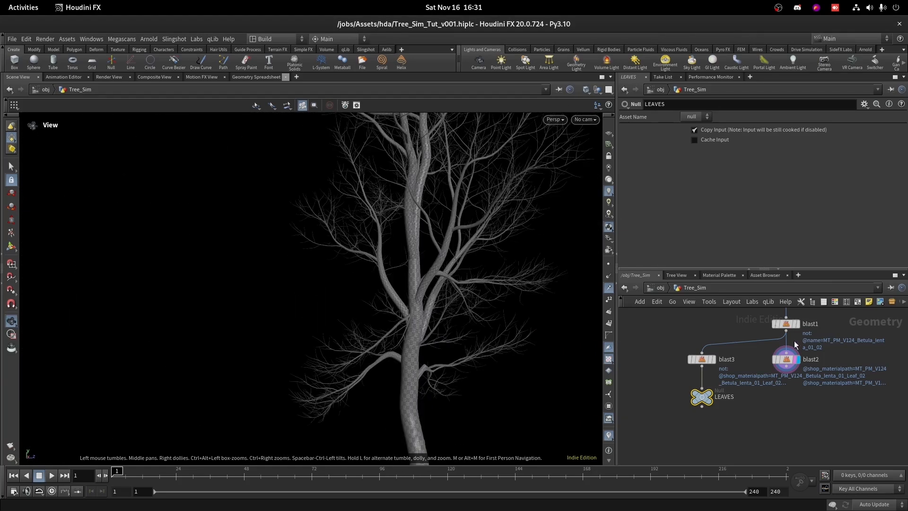
Step: Add a Labs Delete Small Parts node directly below blast2 and align it with the chain
scroll(810, 376, "up", 3)
middle_click_drag(810, 376, 771, 367)
scroll(775, 367, "down", 2)
left_click(743, 355)
key("Tab")
type("de")
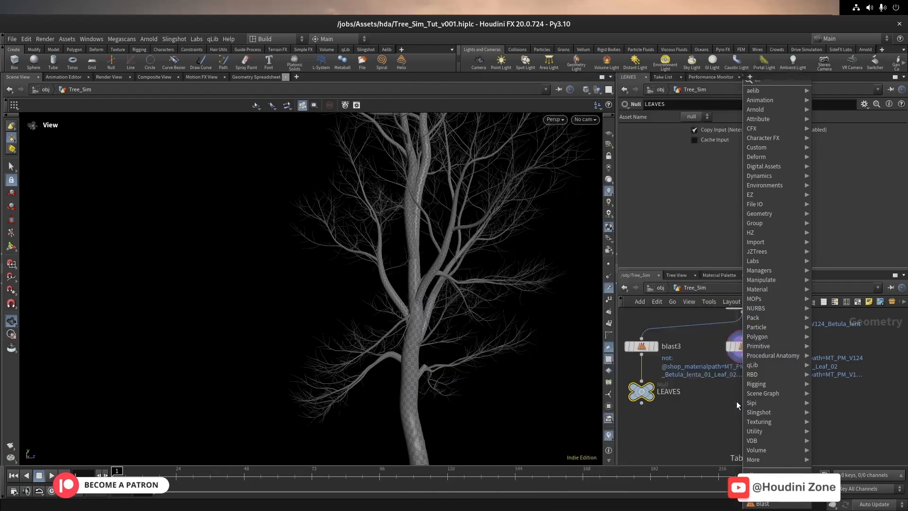
type("lete")
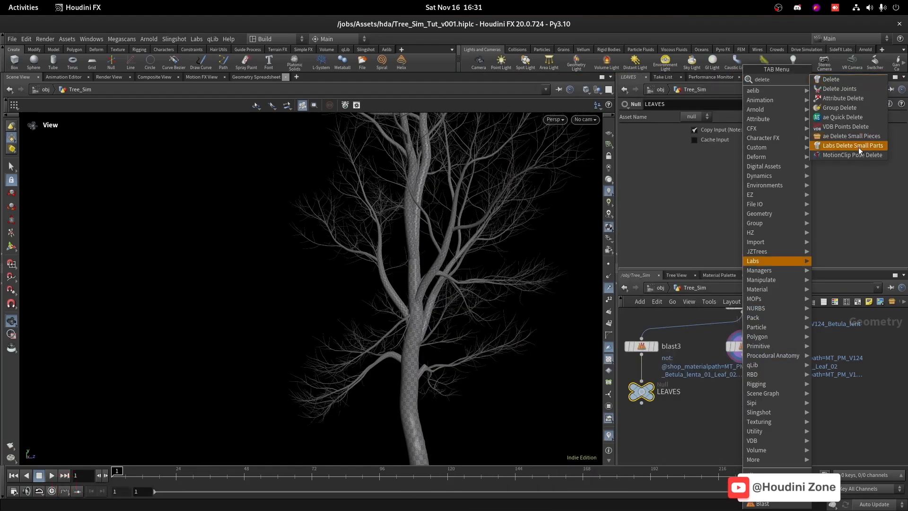
left_click(852, 145)
left_click(728, 405)
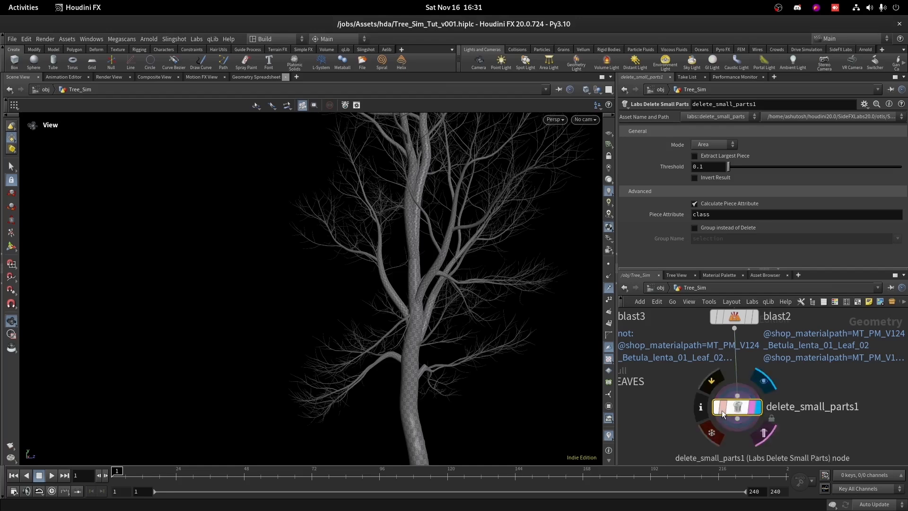
left_click_drag(737, 408, 734, 419)
Step: Examine the trunk and branches up close and review the settings of the file1 and delete_small_parts1 nodes
right_click_drag(372, 347, 503, 232)
left_click_drag(503, 232, 434, 304)
right_click_drag(434, 304, 554, 246)
key("g")
left_click_drag(470, 311, 341, 361)
right_click_drag(340, 361, 302, 221)
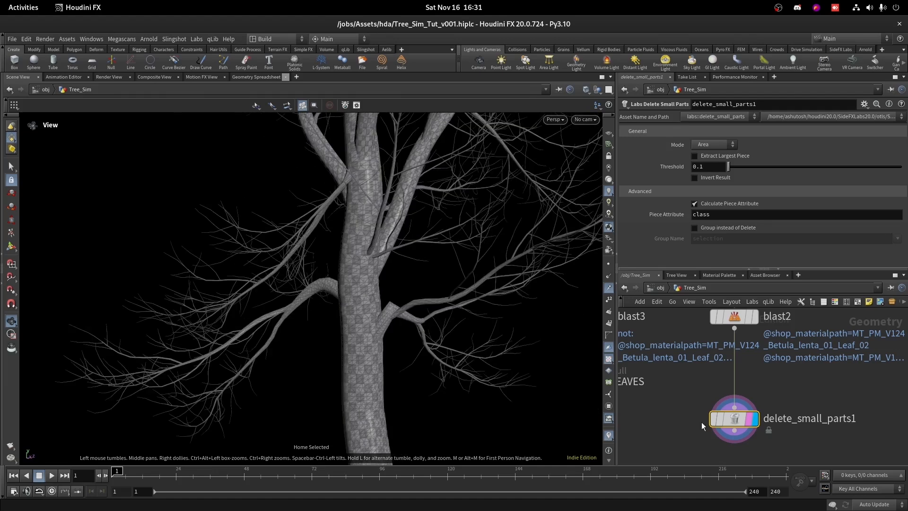
scroll(782, 368, "up", 3)
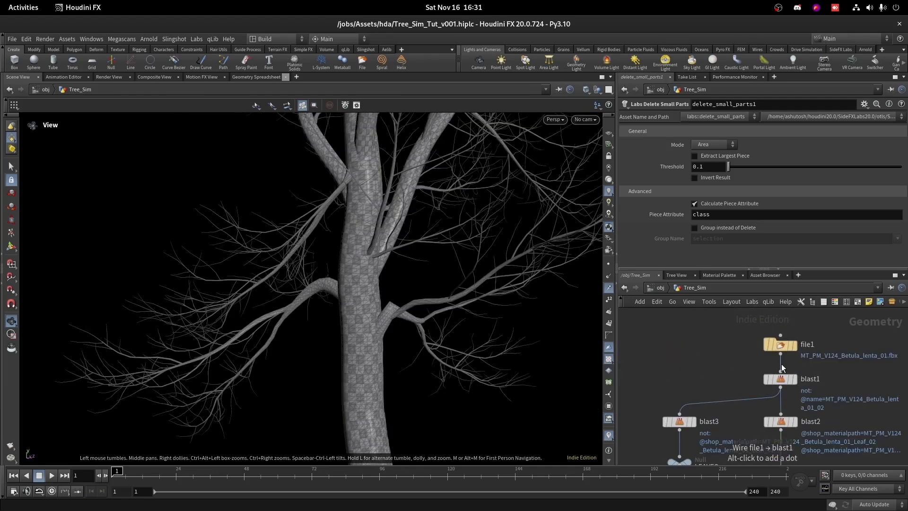
left_click(776, 344)
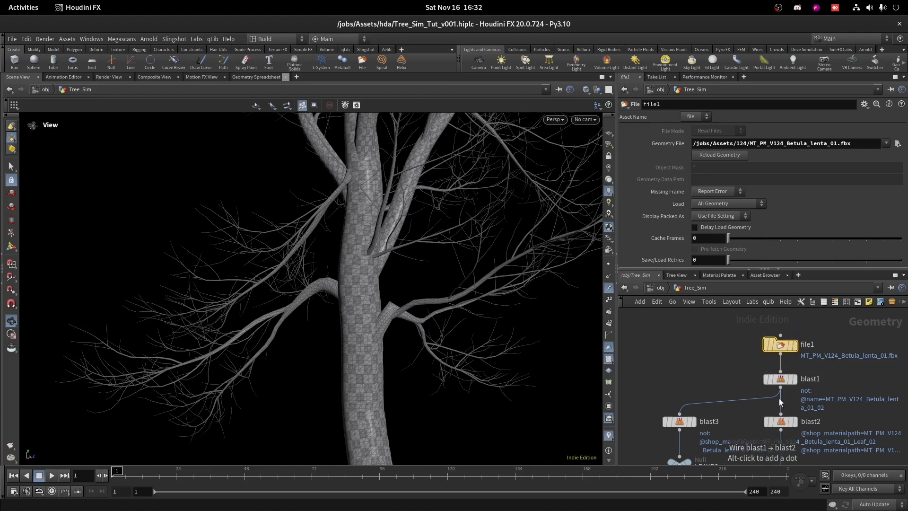
scroll(643, 334, "down", 5)
scroll(681, 377, "up", 5)
left_click_drag(687, 363, 718, 400)
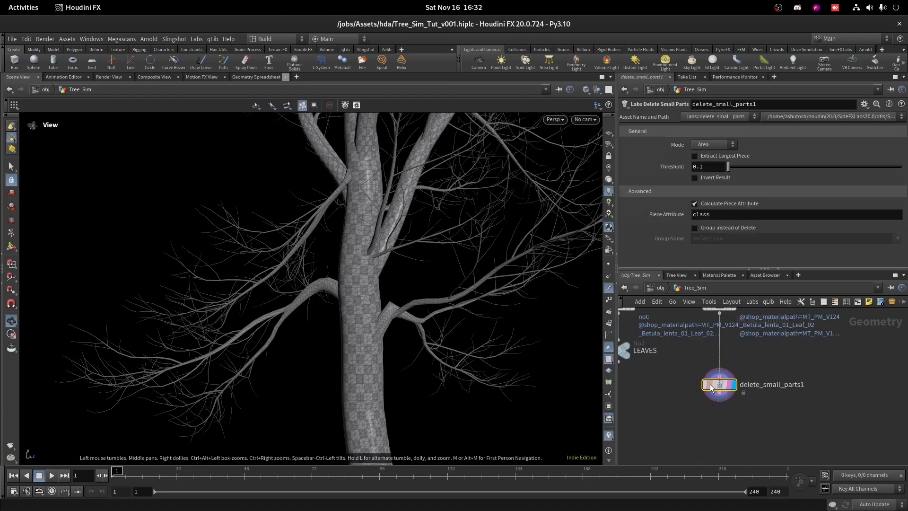
Step: Insert a Connectivity node between blast2 and delete_small_parts1 and set its Connectivity Type to Primitive
scroll(761, 370, "down", 2)
key("Tab")
key("Escape")
key("Tab")
type("co")
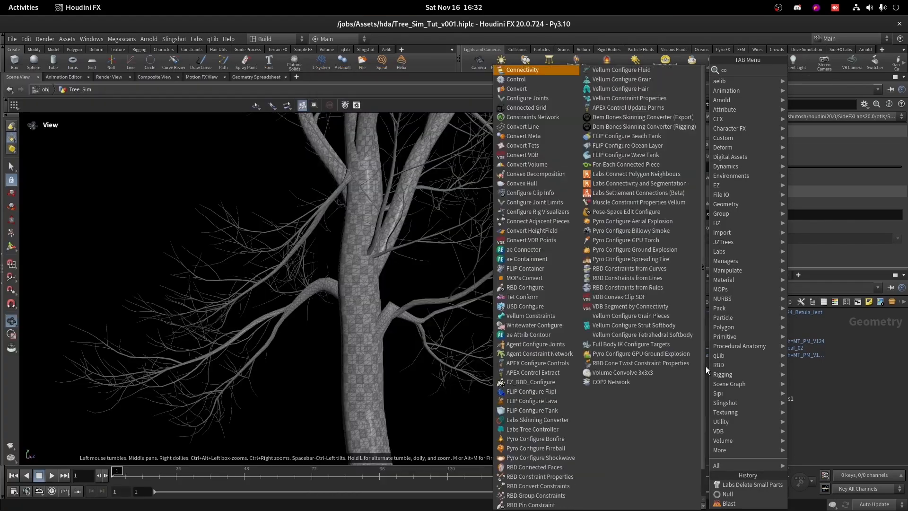
type("nn")
key("Return")
left_click(729, 370)
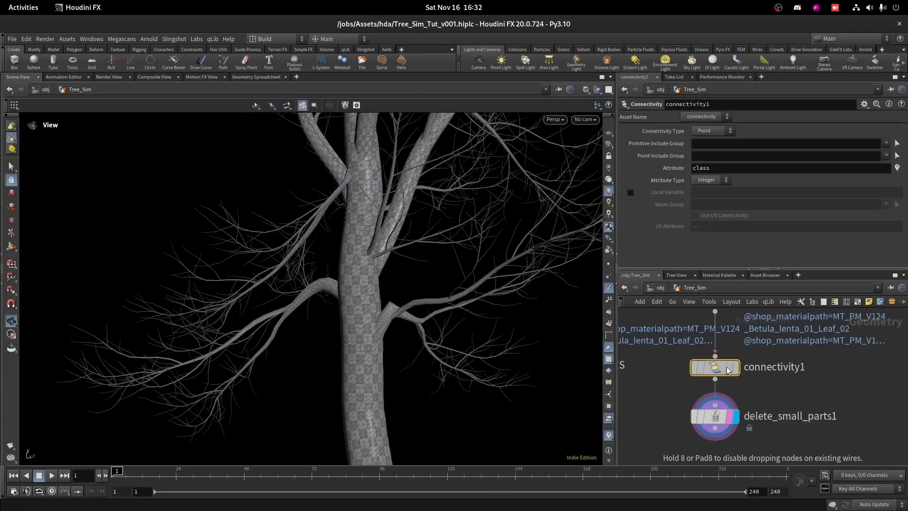
left_click(735, 368)
left_click(714, 131)
left_click(711, 142)
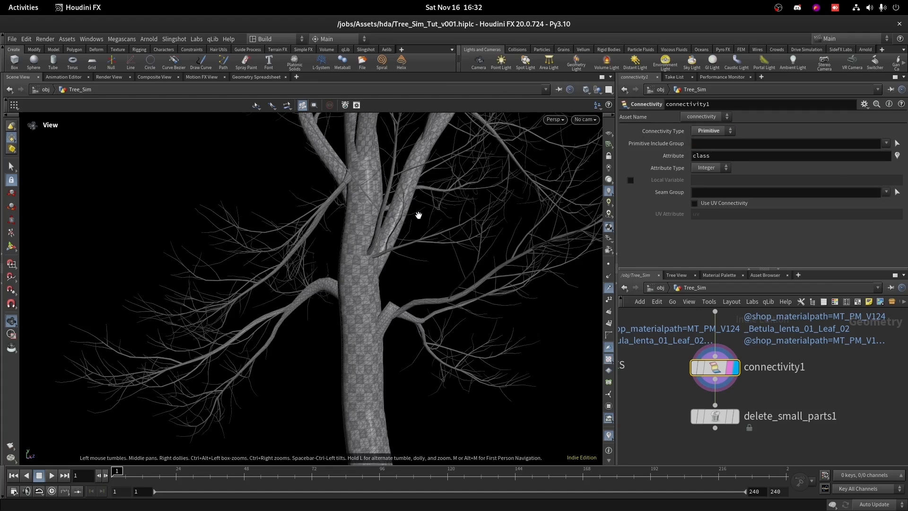
Step: Display delete_small_parts1 and set its Threshold to 18.1, keeping the Area mode
key("h")
scroll(662, 387, "up", 2)
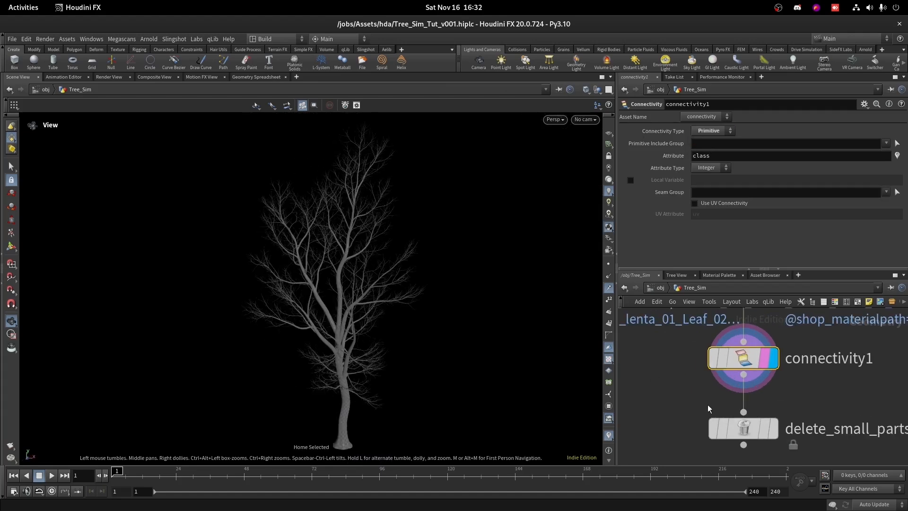
left_click(749, 433)
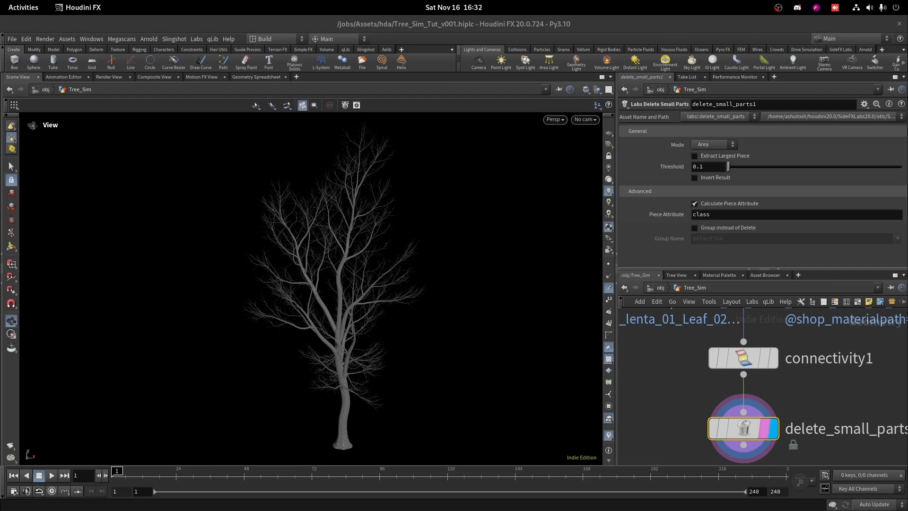
left_click(710, 167)
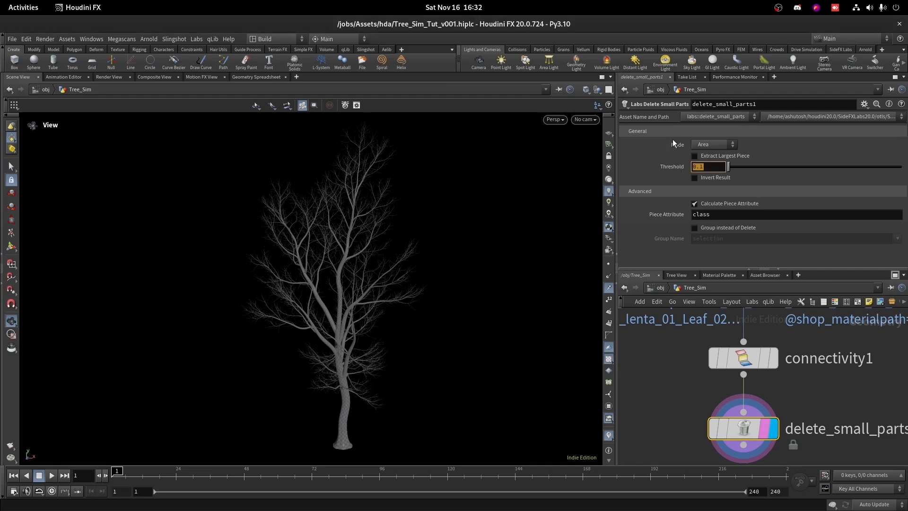
type("18.1")
key("Return")
scroll(359, 291, "up", 3)
middle_click_drag(706, 362, 707, 355)
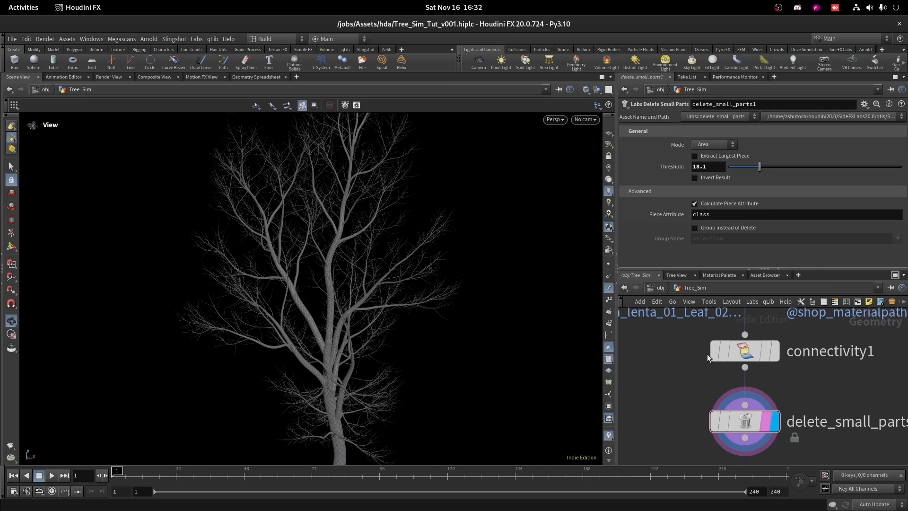
Step: Turn off Calculate Piece Attribute and enable Invert Result on the delete_small_parts1 node
left_click(700, 203)
scroll(441, 258, "down", 2)
key("g")
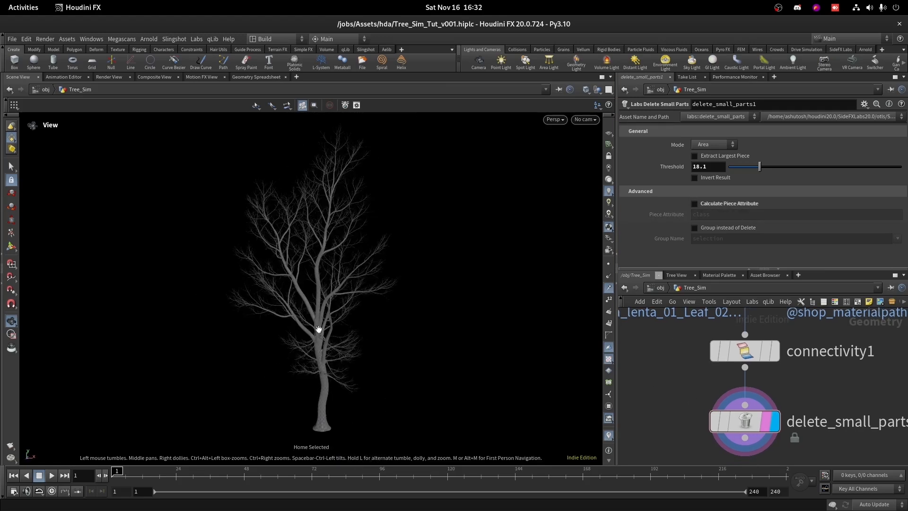
left_click(717, 178)
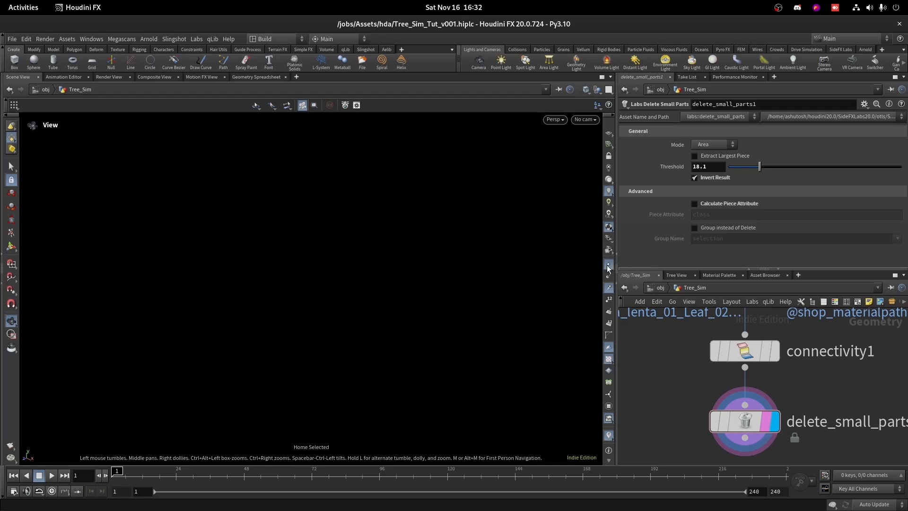
key("ctrl+z")
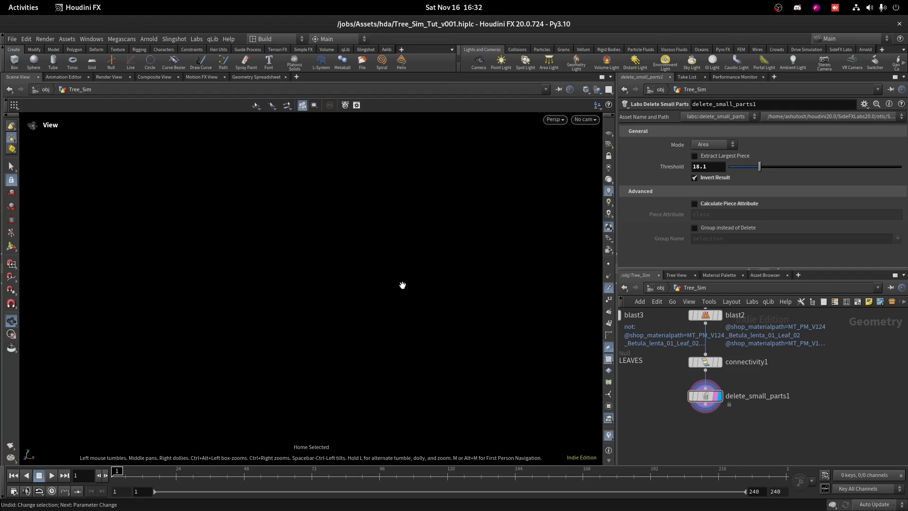
Step: Select the file1 node and review the node chain from the imported FBX down to delete_small_parts1
scroll(822, 349, "down", 3)
middle_click_drag(816, 355, 822, 428)
scroll(799, 364, "up", 5)
left_click(712, 346)
right_click(399, 250)
left_click(563, 140)
scroll(779, 383, "down", 4)
middle_click_drag(771, 445, 751, 408)
scroll(751, 408, "up", 2)
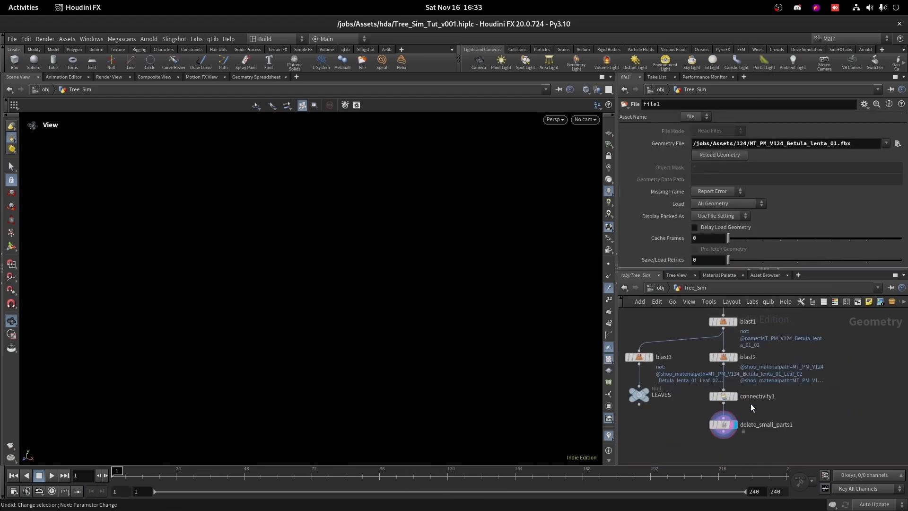
Step: Add a Subnetwork node below delete_small_parts1, wired to its first input
left_click(723, 424)
scroll(709, 416, "up", 2)
left_click_drag(705, 402, 692, 438)
type("subnet")
key("Return")
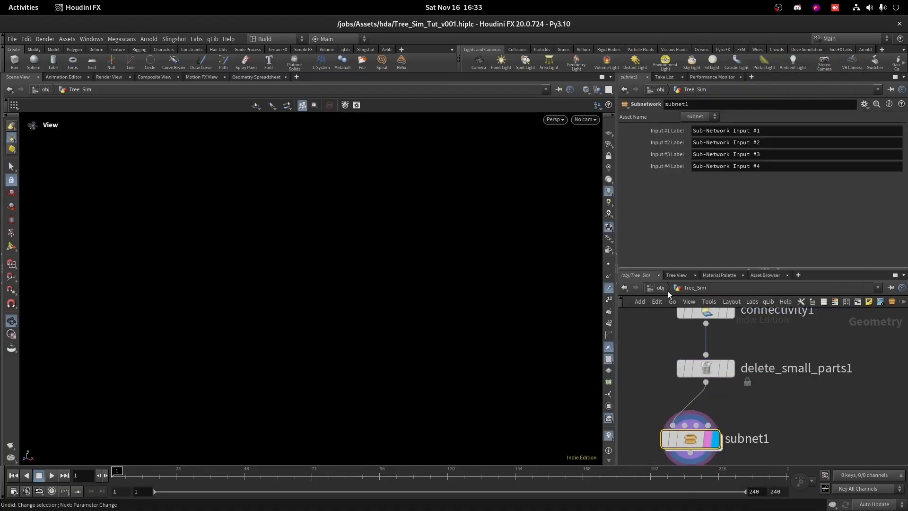
Step: Enlarge the network editor by widening its pane and collapsing the shelves, the main menu bar and the parameter pane
left_click_drag(616, 359, 545, 360)
left_click(2, 47)
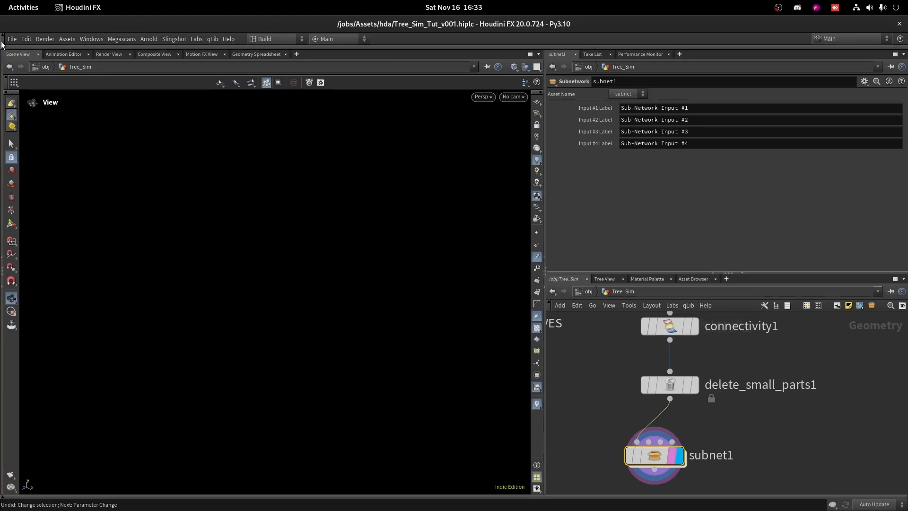
left_click(2, 42)
left_click(708, 270)
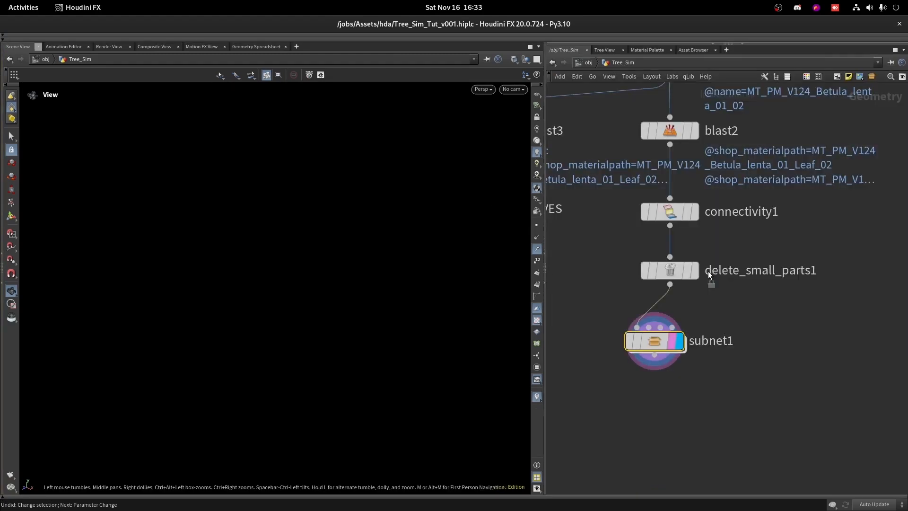
left_click_drag(545, 204, 416, 265)
Step: Show the floating parameter view in the network editor and go inside the subnet1 node
left_click_drag(607, 343, 615, 342)
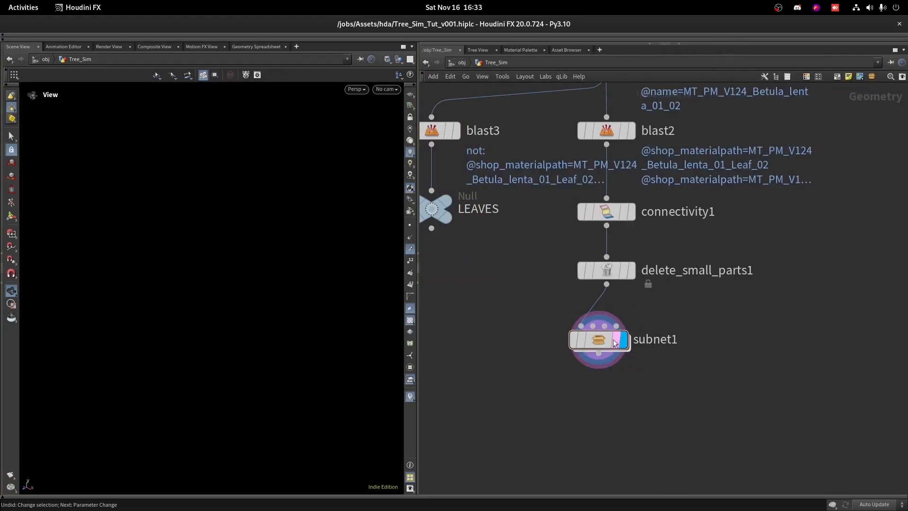
key("p")
double_click(589, 339)
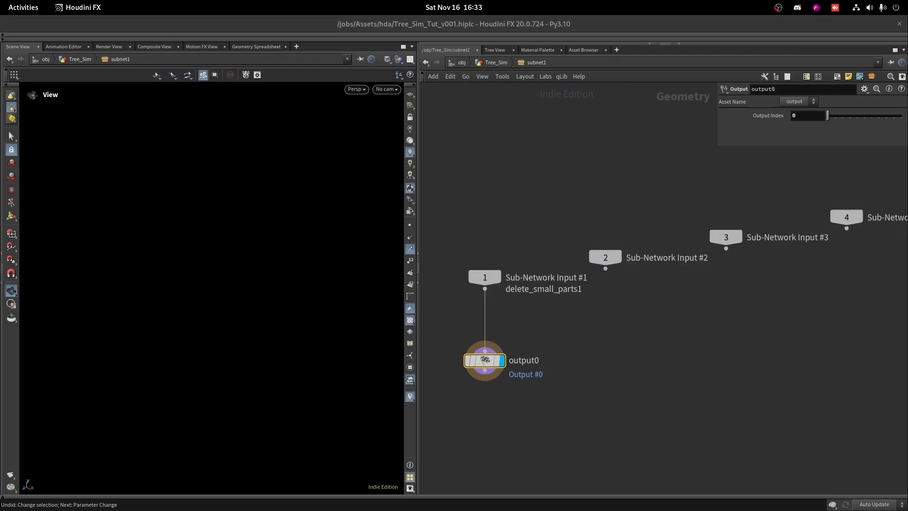
Step: Insert a Null node between Sub-Network Input #1 and output0 and name it IN
scroll(617, 312, "up", 2)
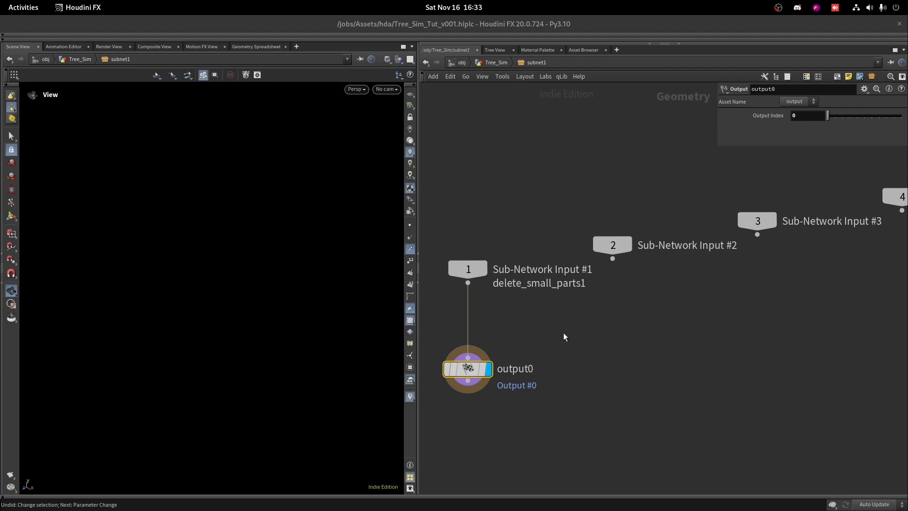
scroll(564, 337, "up", 1)
key("Tab")
type("null")
key("Return")
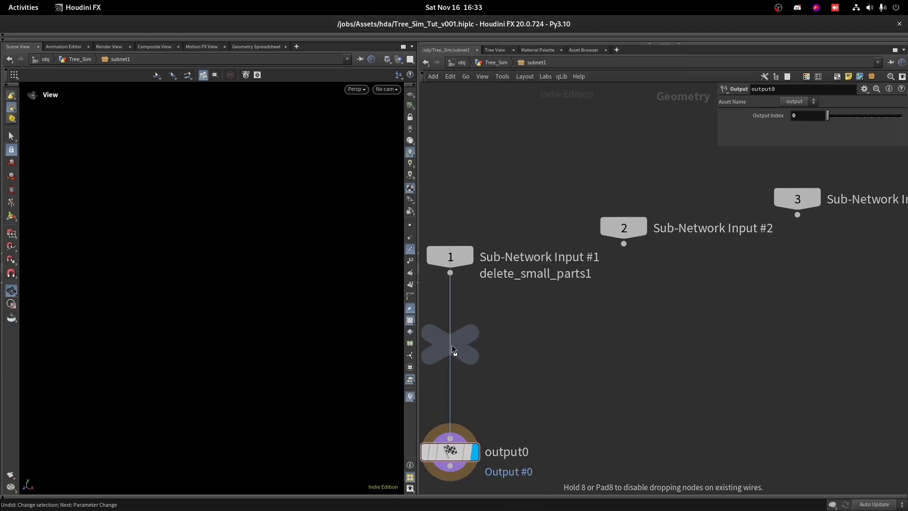
left_click(453, 348)
double_click(482, 345)
type("IN")
key("Return")
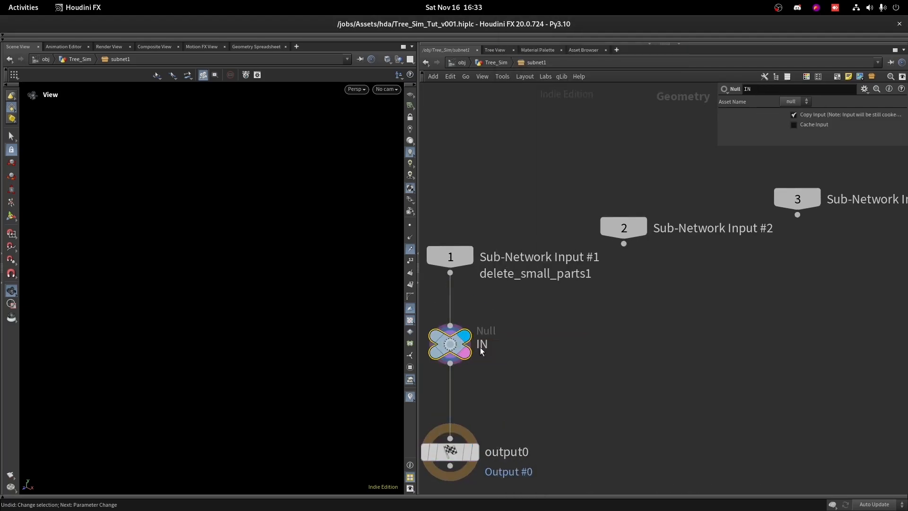
Step: Insert a Blast node between the IN null and output0 and make it the displayed node
scroll(573, 394, "down", 2)
middle_click_drag(571, 393, 644, 278)
left_click_drag(564, 318, 571, 383)
left_click(593, 328)
key("Tab")
type("blast")
key("Return")
left_click(566, 313)
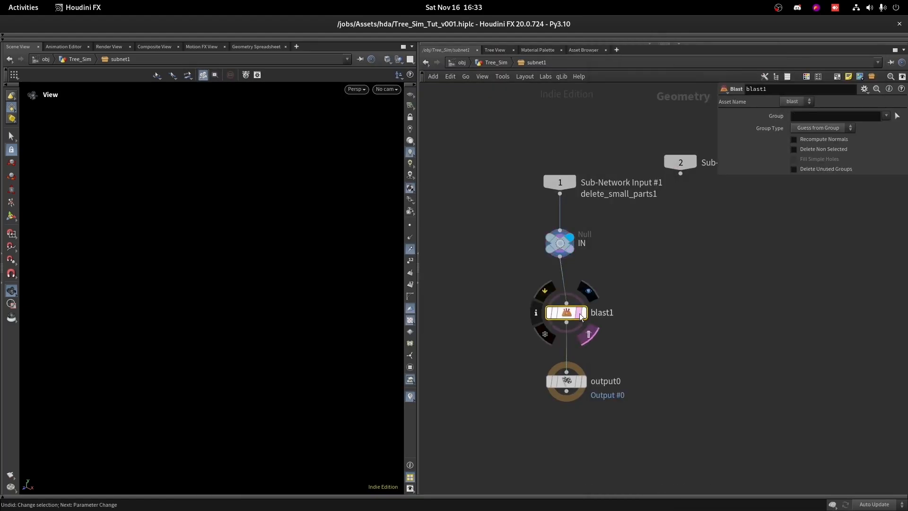
left_click(582, 314)
key("g")
left_click(897, 116)
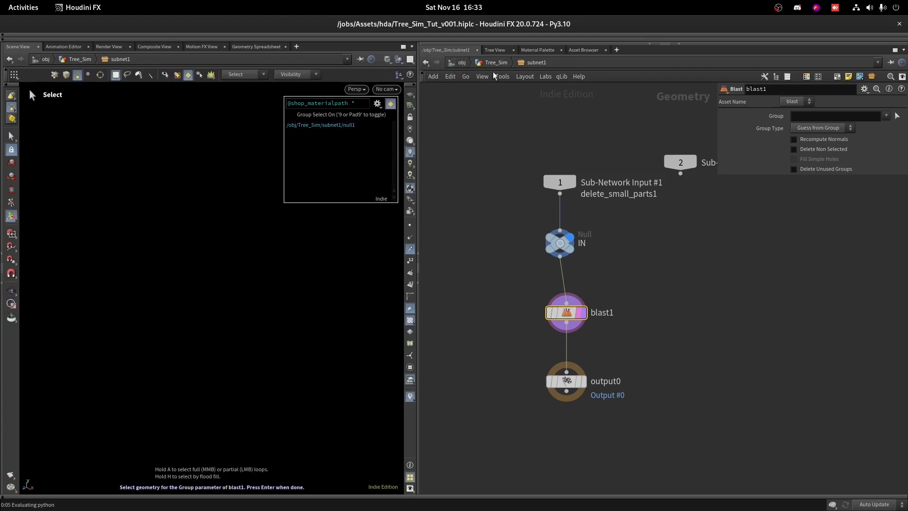
key("ctrl+z")
Step: Go up to the Tree_Sim network, re-enter subnet1 and frame the whole tree in the viewport
key("u")
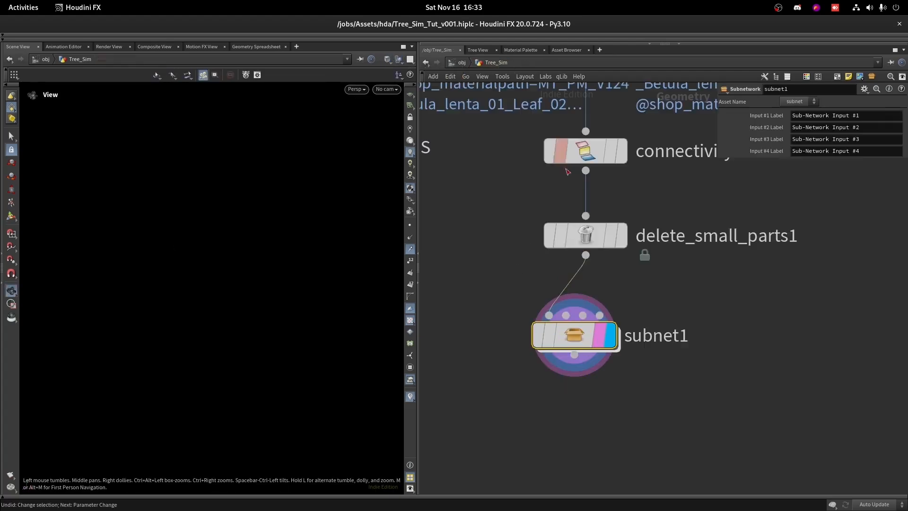
left_click(574, 239)
scroll(563, 364, "up", 1)
double_click(571, 328)
key("space+g")
left_click(898, 115)
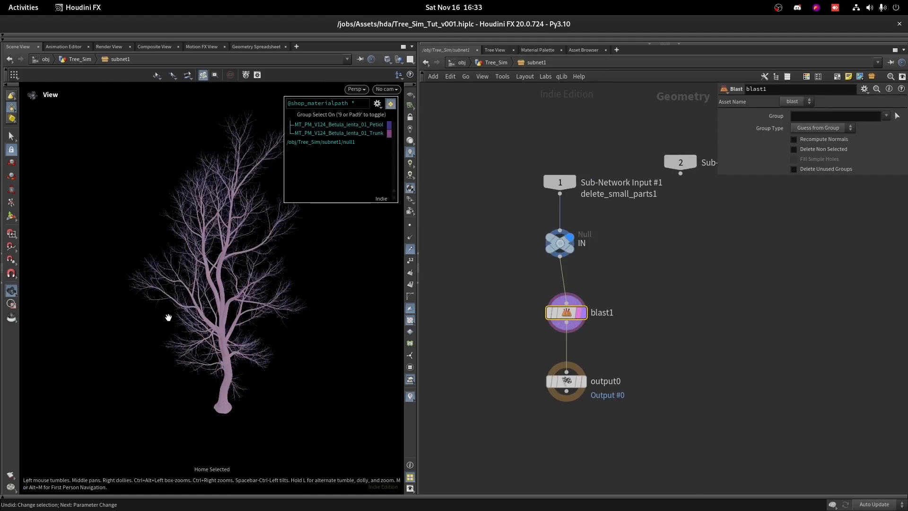
scroll(280, 320, "up", 5)
scroll(211, 417, "down", 2)
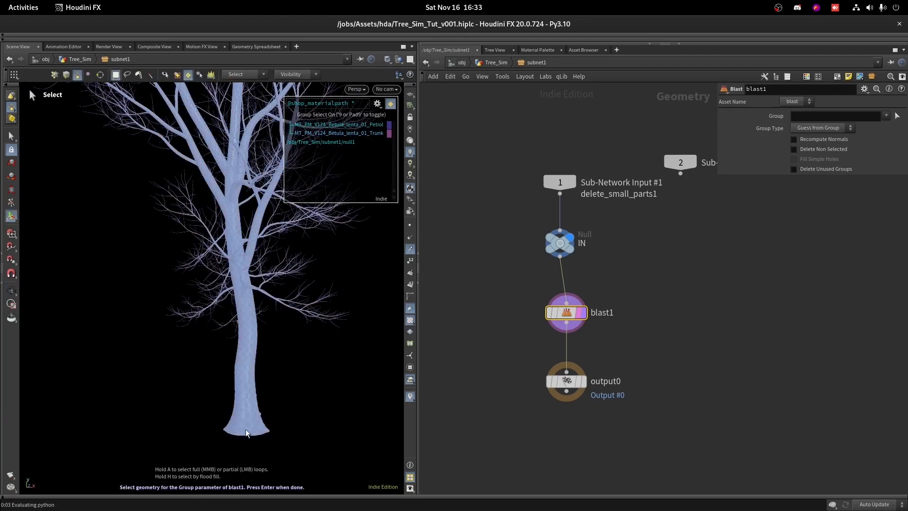
left_click(377, 108)
left_click(209, 324)
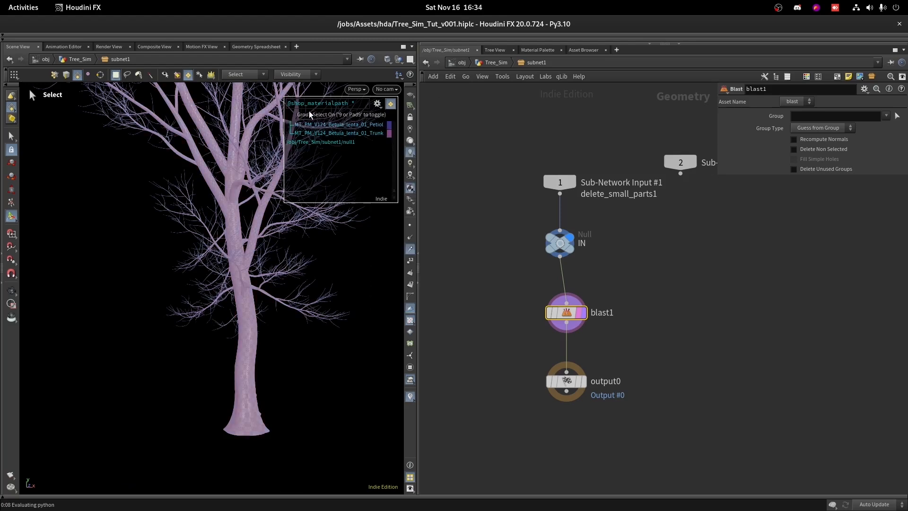
left_click(377, 106)
left_click(102, 188)
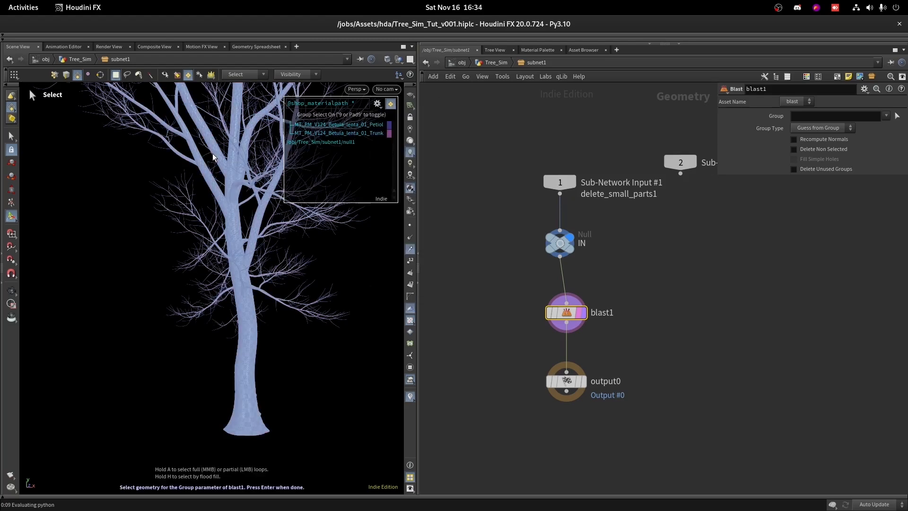
left_click(376, 104)
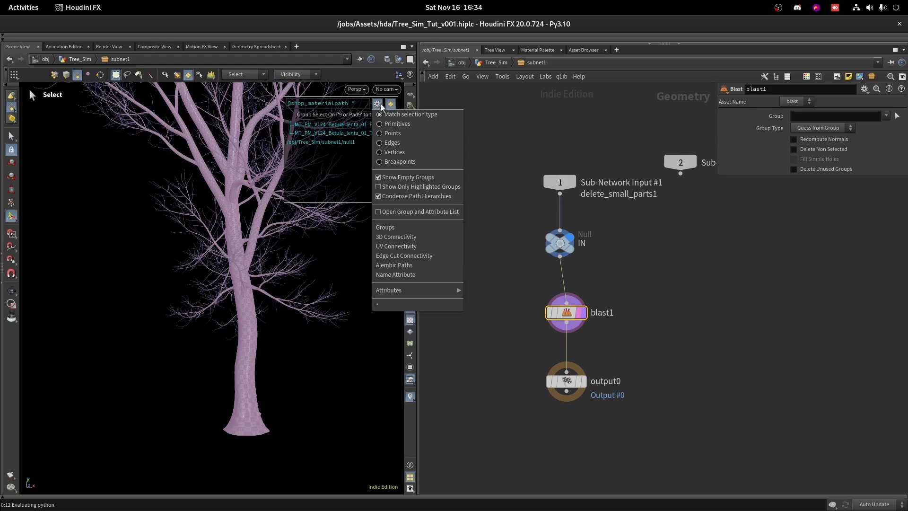
key("ctrl+z")
left_click(510, 62)
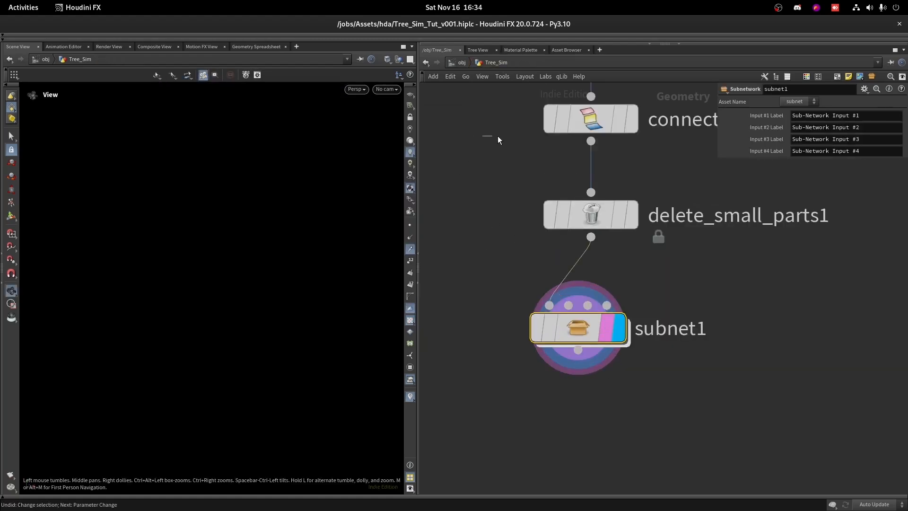
double_click(572, 328)
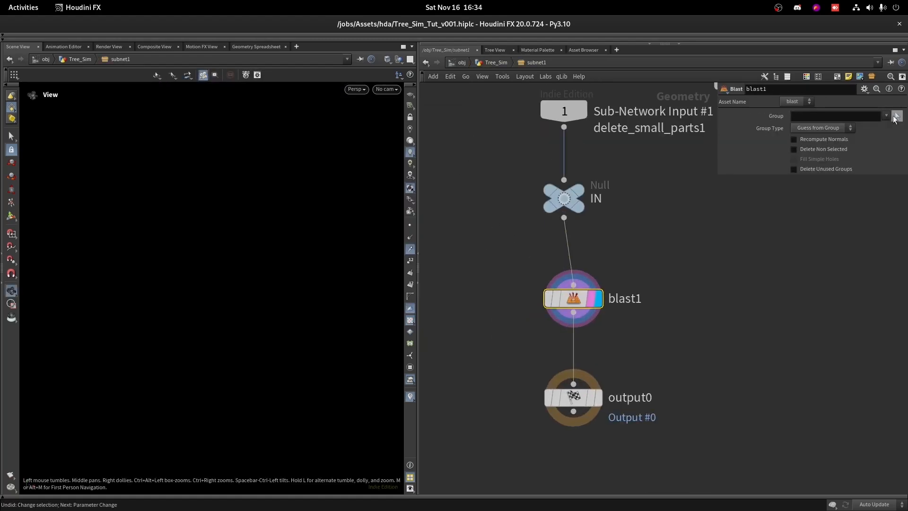
left_click(897, 116)
left_click(377, 104)
mouse_move(426, 290)
left_click(487, 290)
left_click(250, 381)
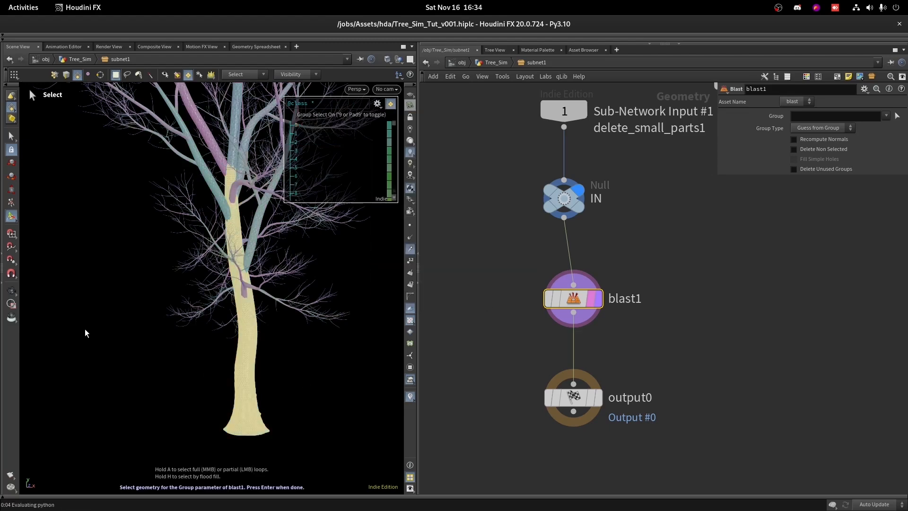
key("Return")
left_click(794, 149)
Step: Duplicate blast1 as a second branch from the IN null and turn off Delete Non Selected on the copy
key("g")
left_click_drag(239, 250, 331, 253)
scroll(645, 276, "down", 4)
middle_click_drag(663, 315, 651, 250)
left_click_drag(142, 163, 247, 182)
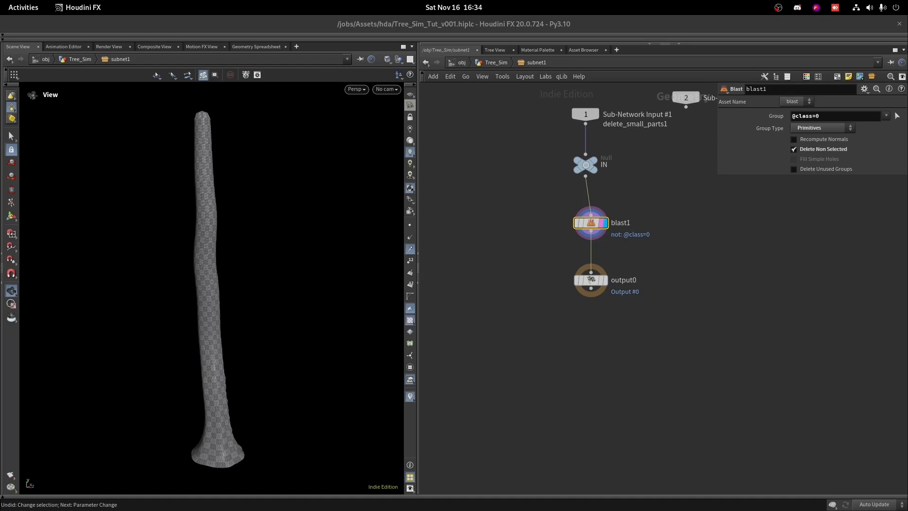
scroll(595, 303, "down", 2)
left_click_drag(563, 233, 695, 229, "alt")
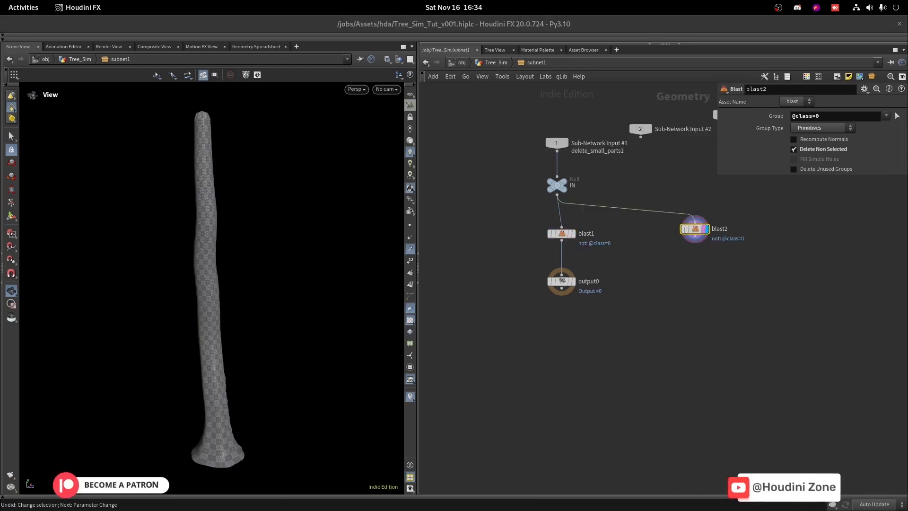
left_click(827, 151)
scroll(677, 243, "up", 2)
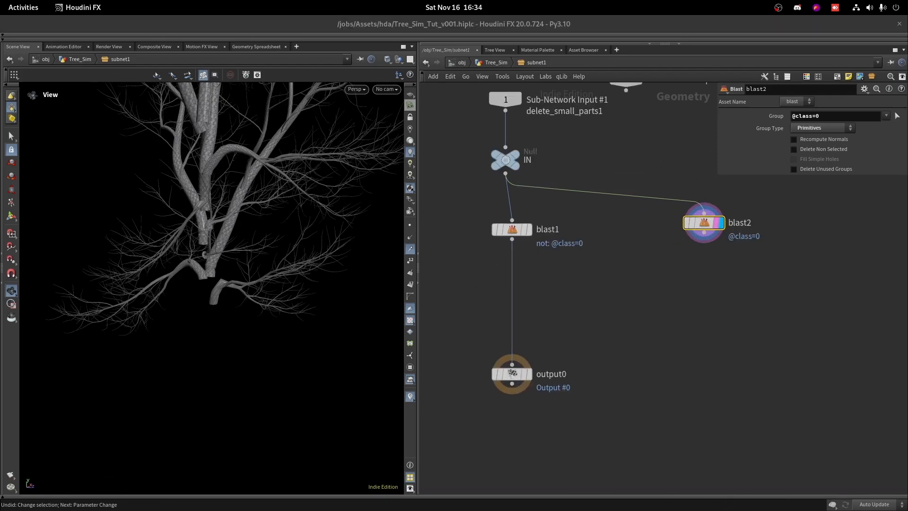
scroll(551, 274, "up", 3)
left_click(529, 220)
key("Tab")
type("attribwrangle")
key("Return")
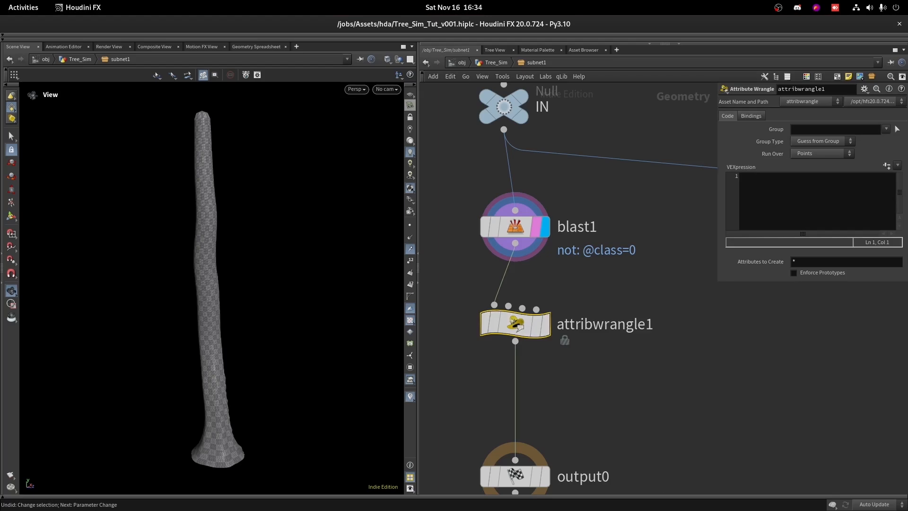
left_click(763, 183)
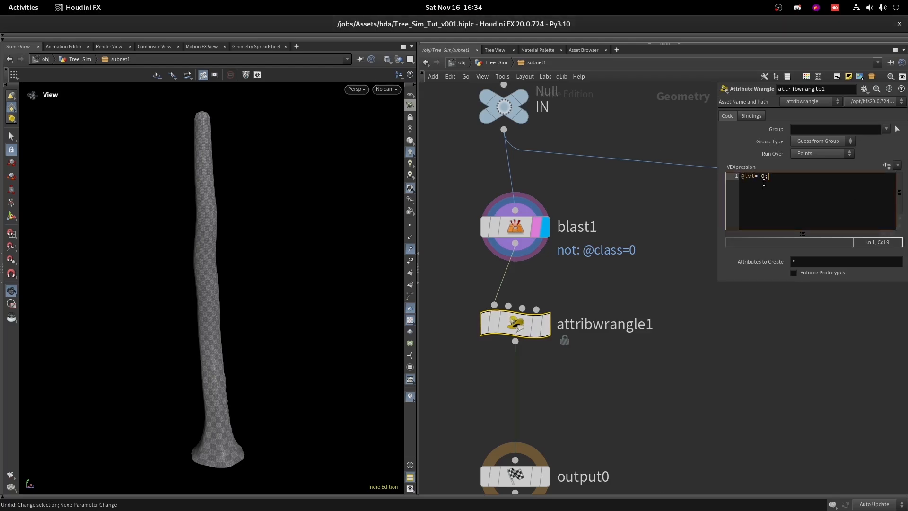
left_click(658, 381)
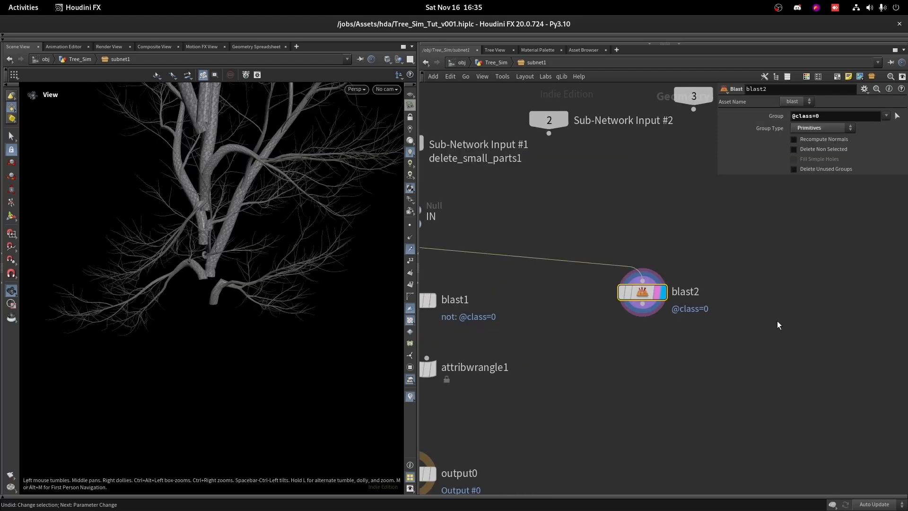
Step: Add a Group node below blast2, wire blast1 into its second input and display the group node
key("Tab")
type("gr")
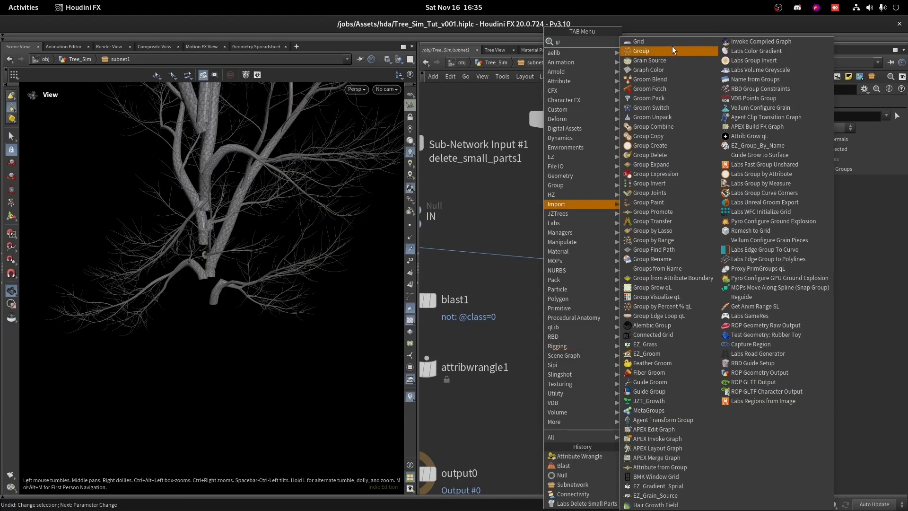
left_click(645, 52)
left_click(643, 369)
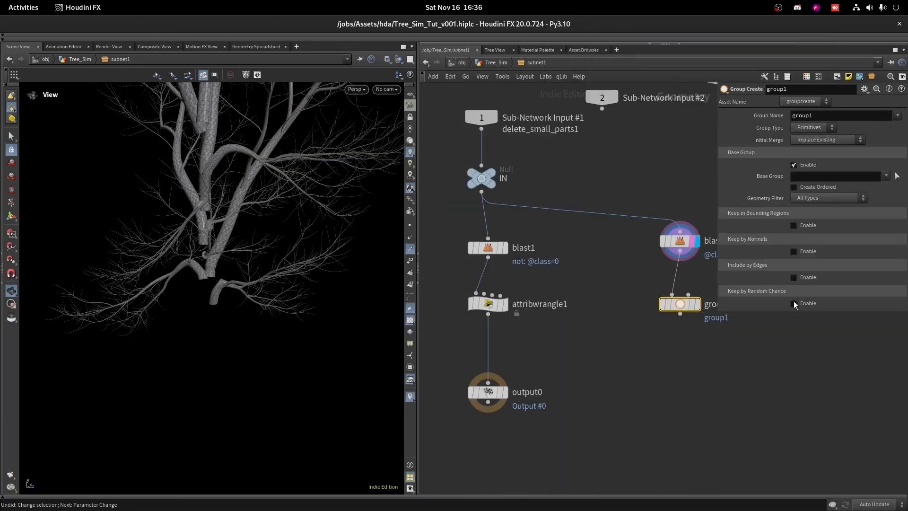
middle_click_drag(574, 349, 575, 348)
left_click_drag(489, 258, 685, 330)
left_click(693, 304)
left_click(698, 303)
Step: Set the group node's type to Points and its group name to lvl_1
left_click(811, 128)
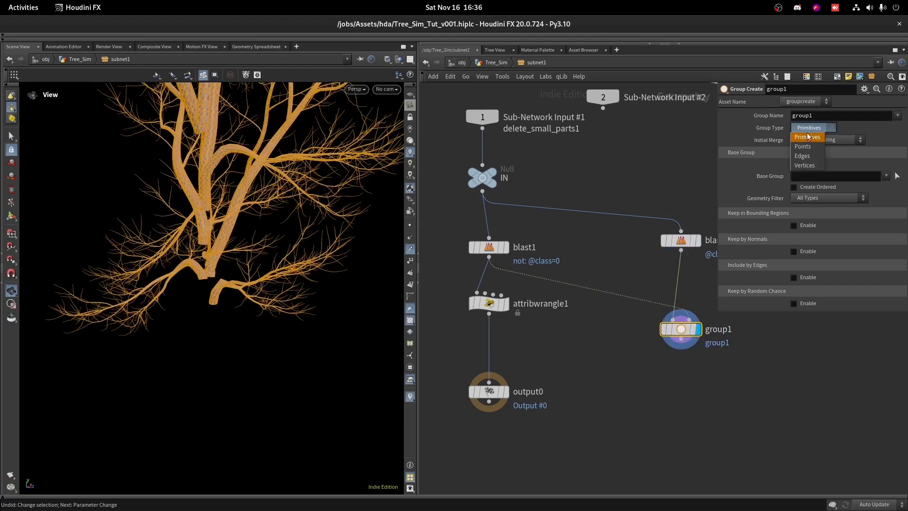
left_click(803, 147)
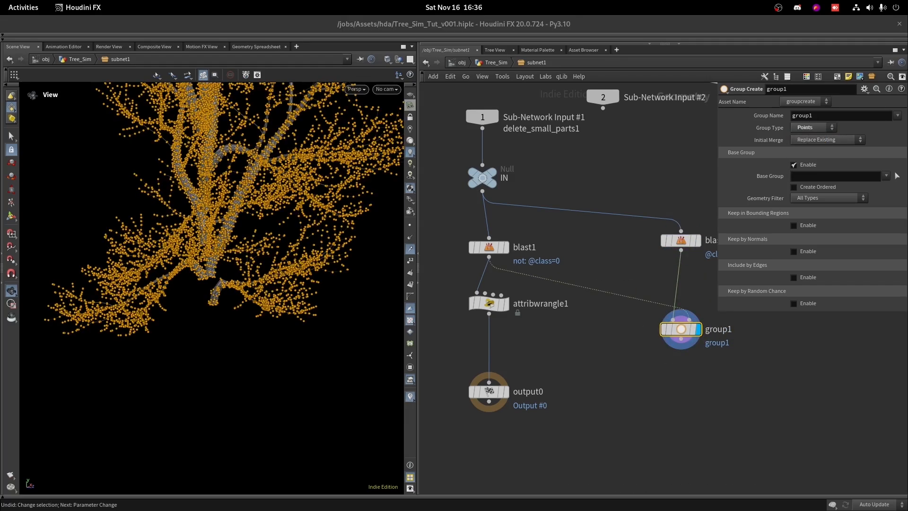
left_click_drag(831, 116, 693, 118)
type("lvl")
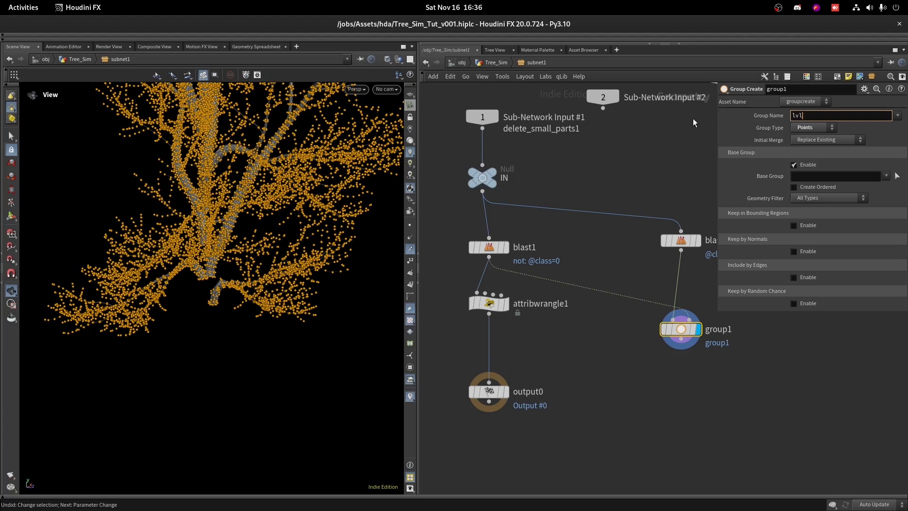
type("+1")
key("Return")
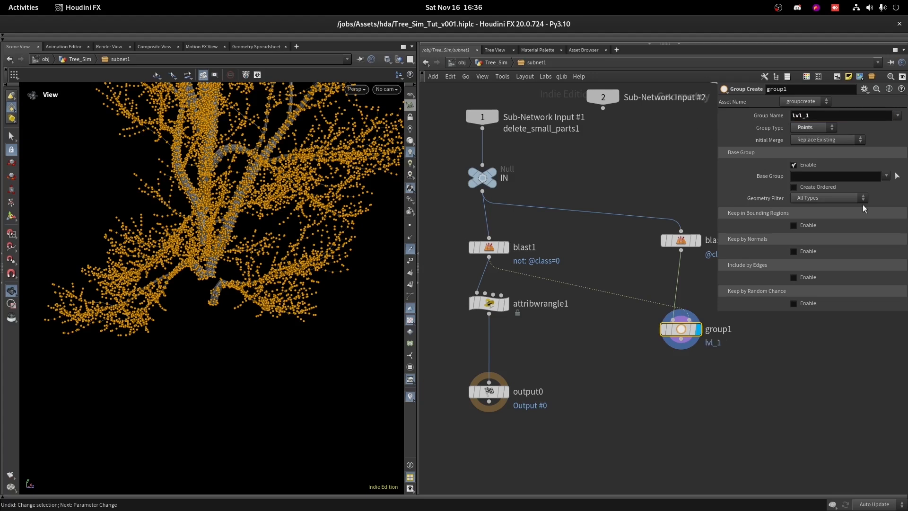
Step: Disable the Base Group on group1 and enable Keep in Bounding Regions with the Bounding Object type
left_click(794, 165)
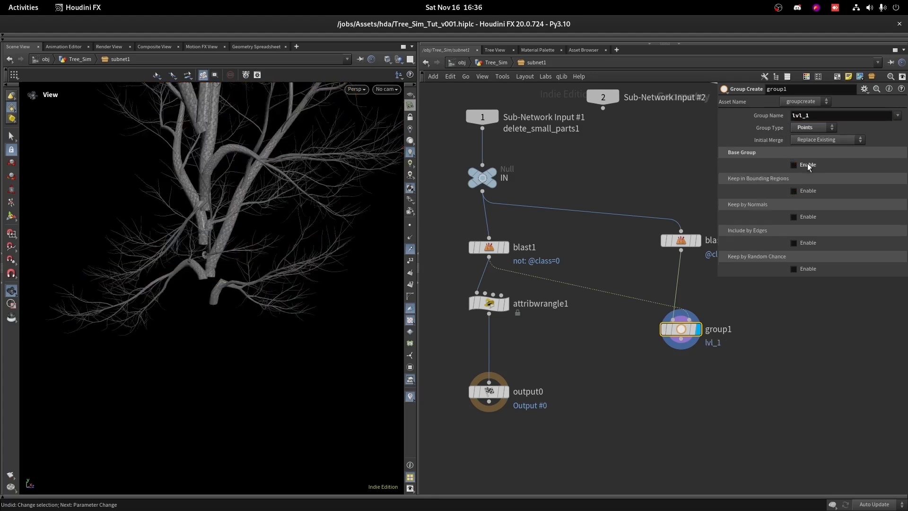
left_click(801, 191)
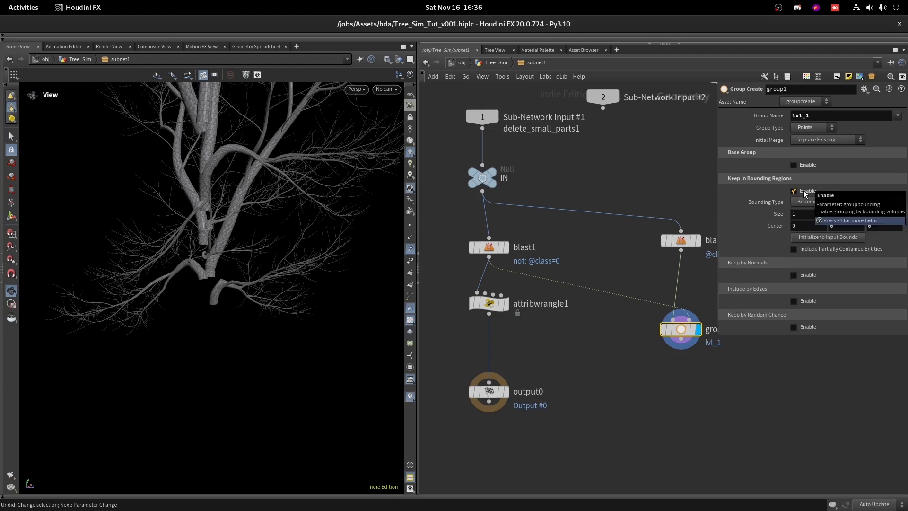
left_click(810, 201)
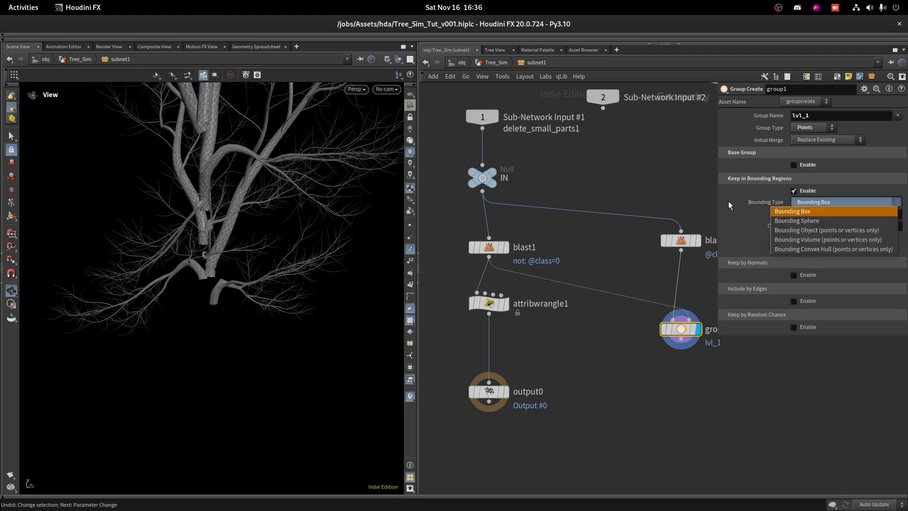
left_click(793, 230)
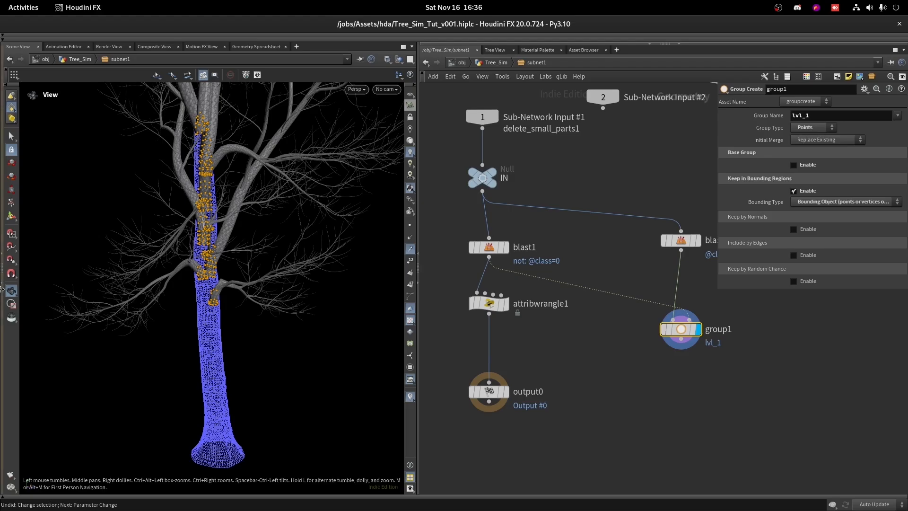
Step: Examine the lvl_1 points up close where the branches intersect the trunk
key("g")
right_click_drag(294, 219, 262, 276)
left_click_drag(263, 276, 259, 344)
right_click_drag(260, 345, 265, 200)
middle_click_drag(265, 201, 280, 336)
left_click_drag(280, 336, 306, 249)
right_click_drag(306, 249, 315, 197)
left_click_drag(316, 197, 448, 258)
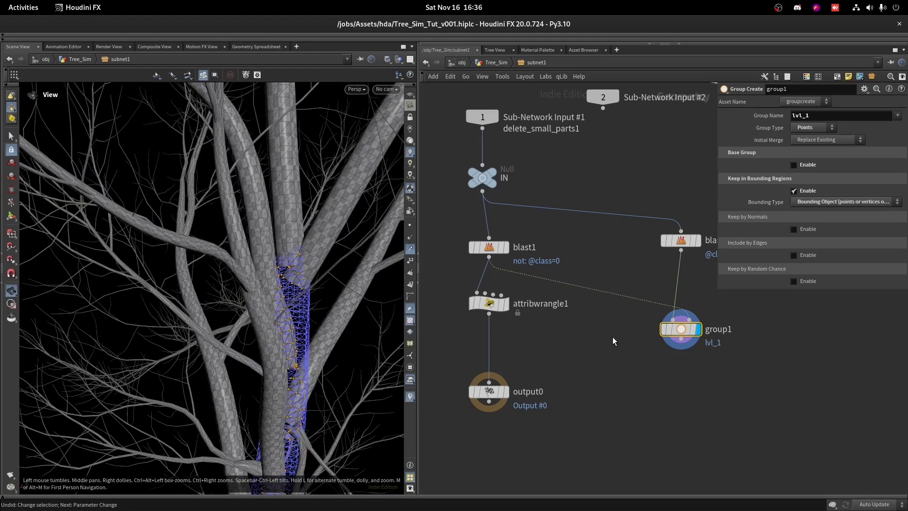
Step: Add an Attribute Wrangle node below group1 and make it the displayed node
scroll(613, 341, "up", 3)
key("Tab")
type("at wr")
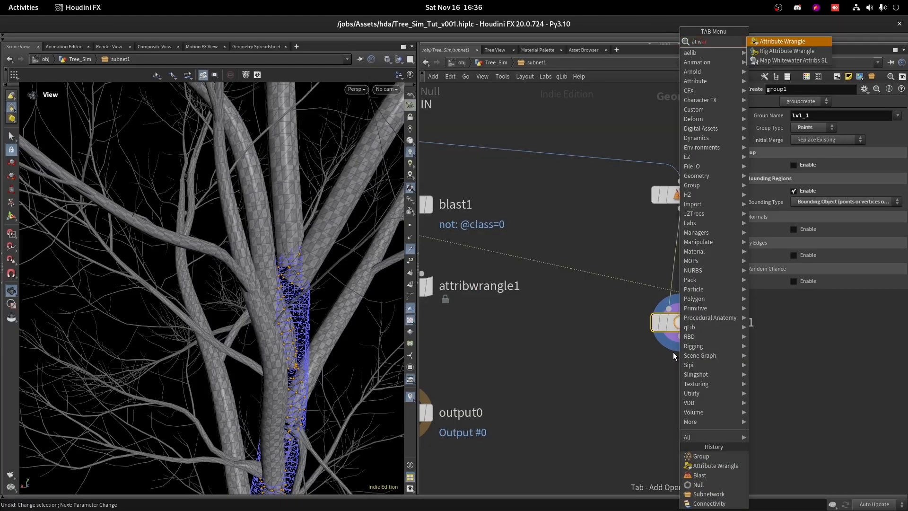
key("Return")
middle_click_drag(600, 276, 675, 272)
left_click(781, 199)
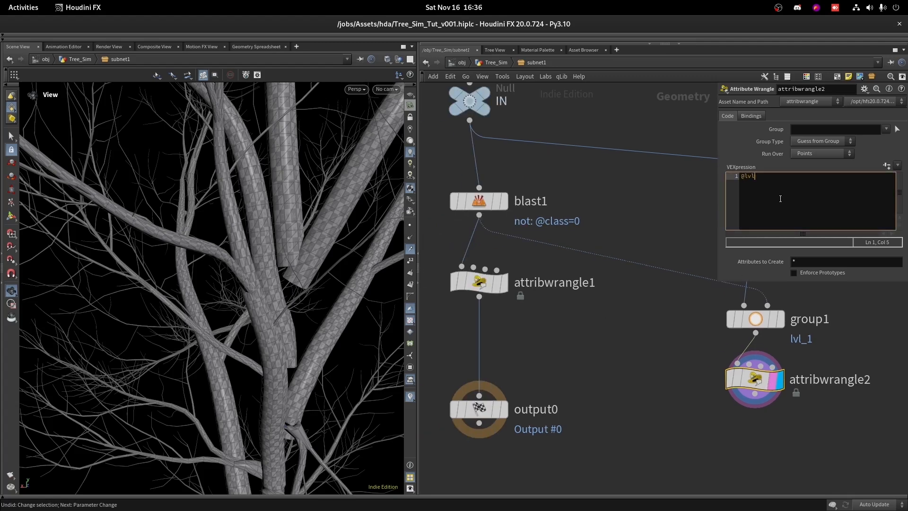
type("@lvl = 1;")
key("Return")
left_click(689, 348)
left_click(479, 282)
left_click(757, 379)
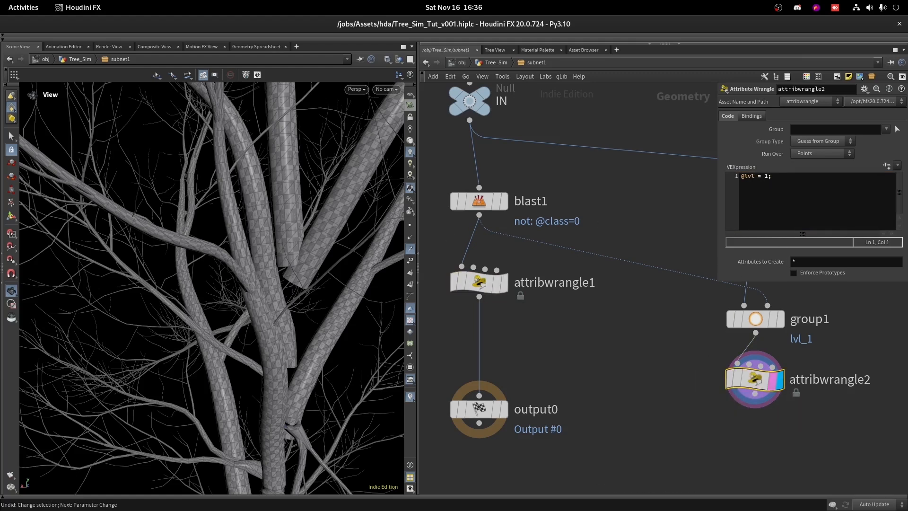
scroll(455, 158, "down", 4)
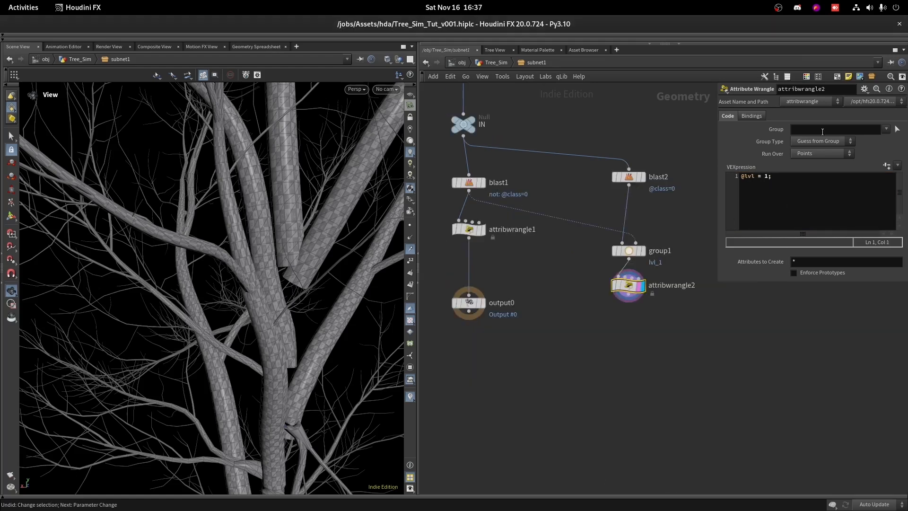
Step: Restrict attribwrangle2 to the lvl_1 group
left_click(886, 133)
left_click(820, 205)
left_click(886, 129)
left_click(845, 195)
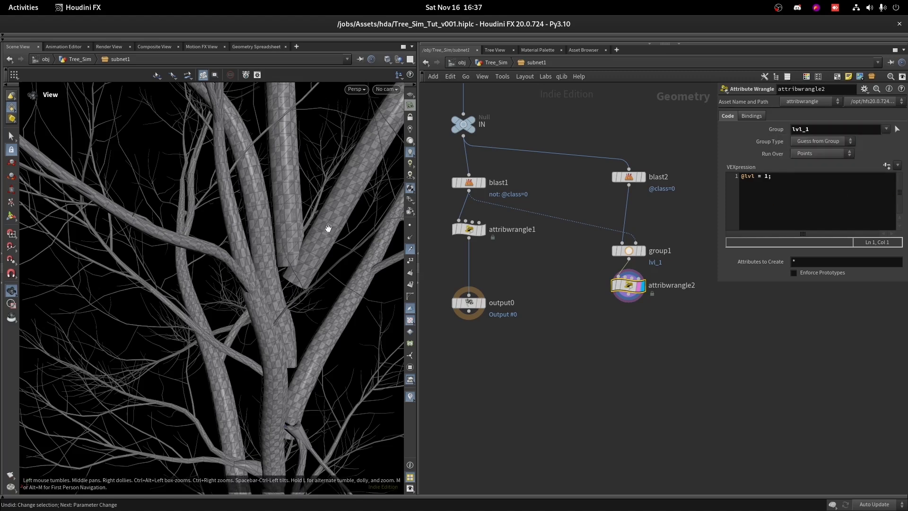
Step: Add a For-Each Connected Piece block below attribwrangle2
scroll(515, 237, "up", 3)
left_click_drag(607, 242, 710, 270)
middle_click_drag(710, 270, 641, 243)
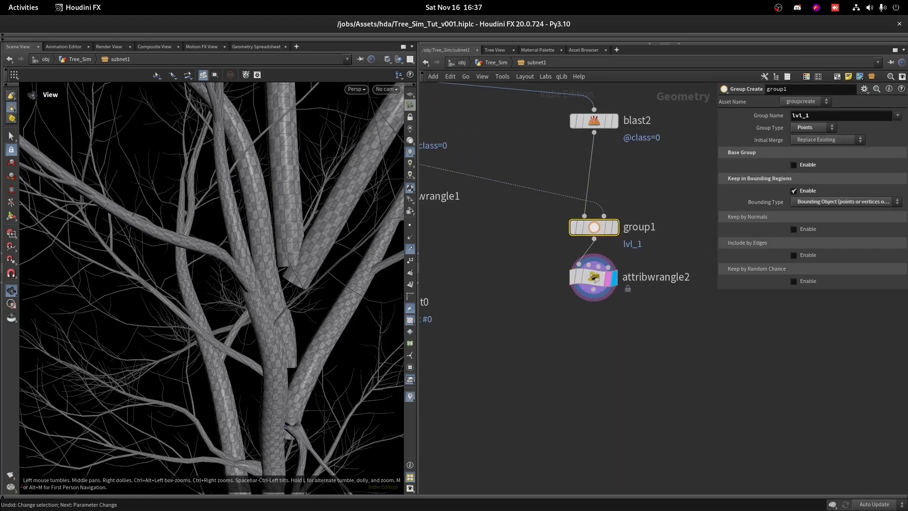
key("Tab")
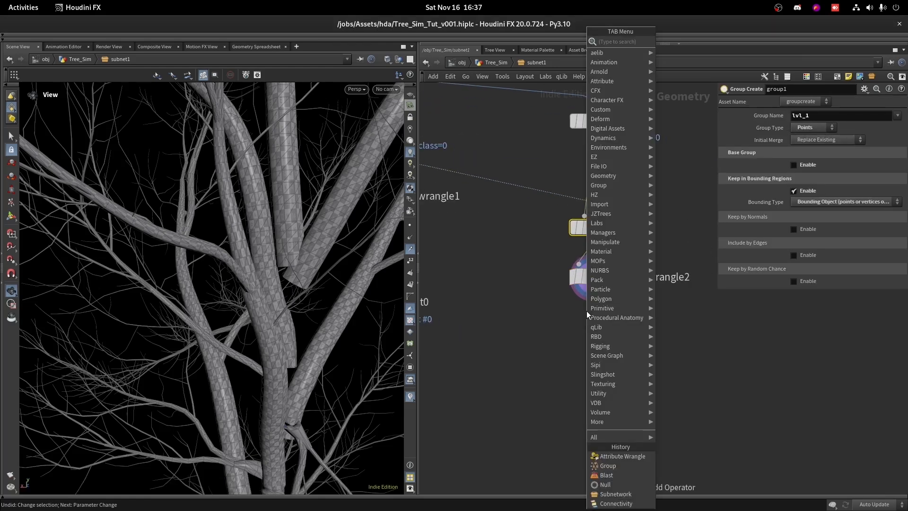
type("for eac")
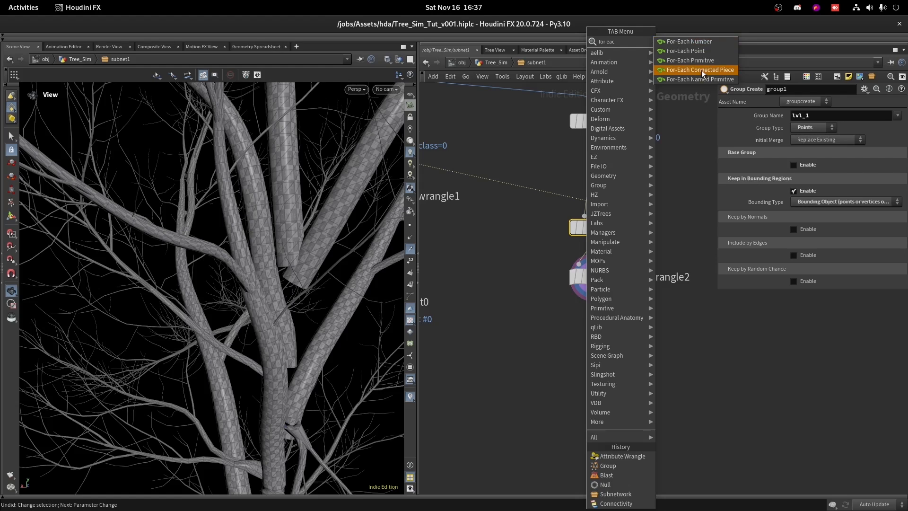
left_click(702, 70)
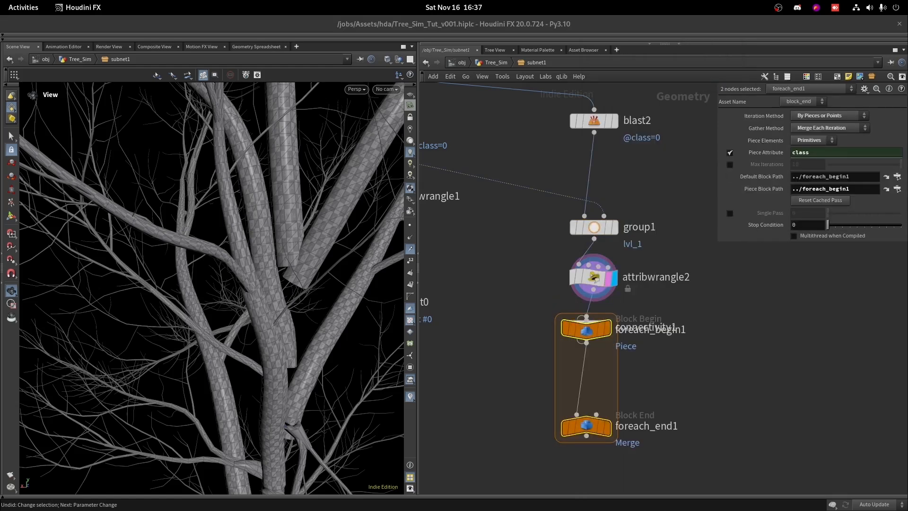
left_click(706, 326)
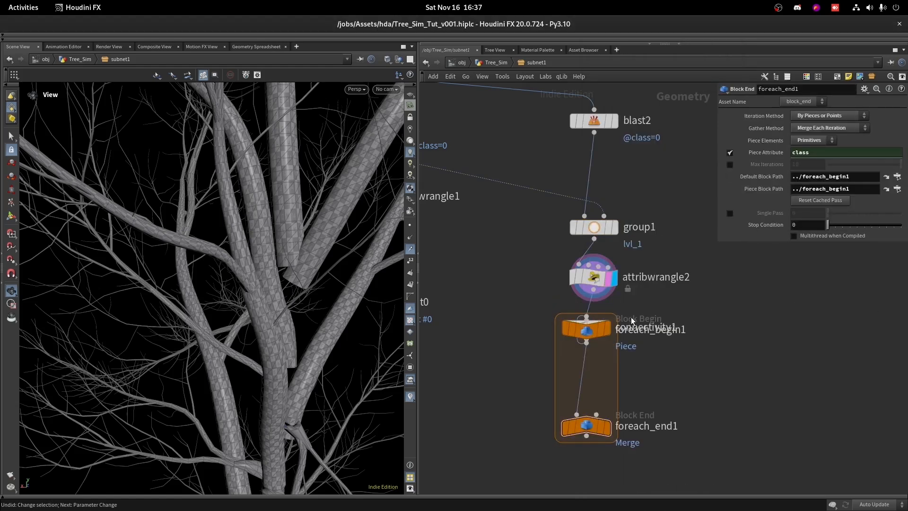
Step: Separate the overlapping loop nodes and delete connectivity1 so attribwrangle2 feeds foreach_begin1 directly
scroll(501, 312, "down", 1)
middle_click_drag(500, 312, 506, 271)
left_click_drag(525, 229, 665, 387)
key("a")
left_click_drag(562, 244, 554, 397)
middle_click(573, 255)
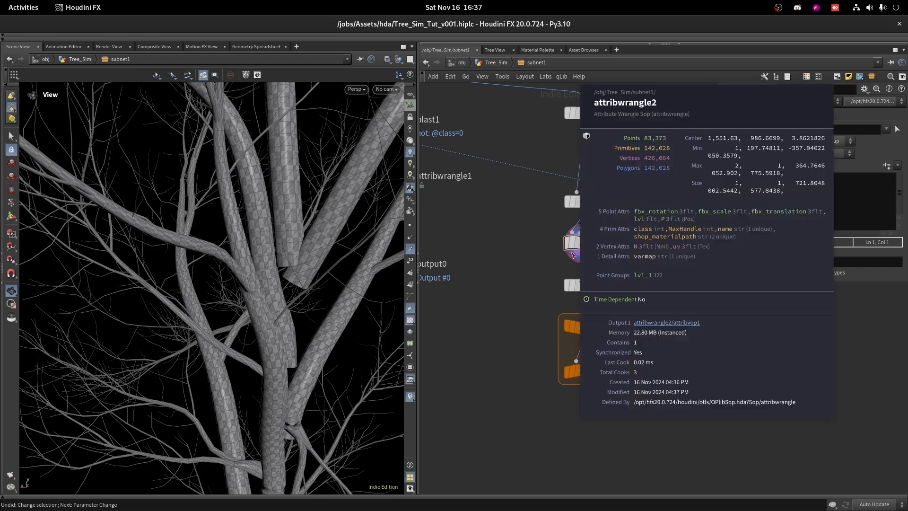
left_click_drag(529, 276, 651, 298)
key("Delete")
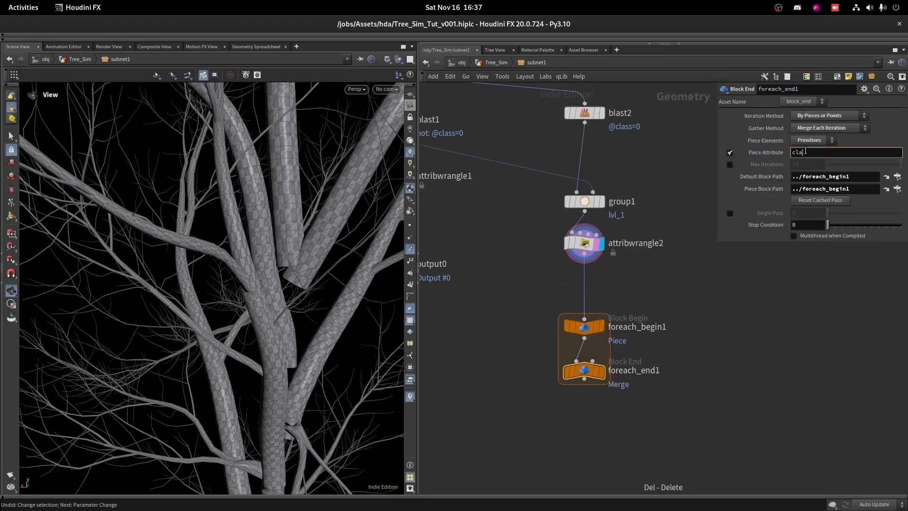
Step: Space foreach_begin1 and foreach_end1 further apart, display foreach_begin1 and frame its single branch piece
scroll(620, 315, "up", 2)
left_click_drag(580, 331, 580, 289)
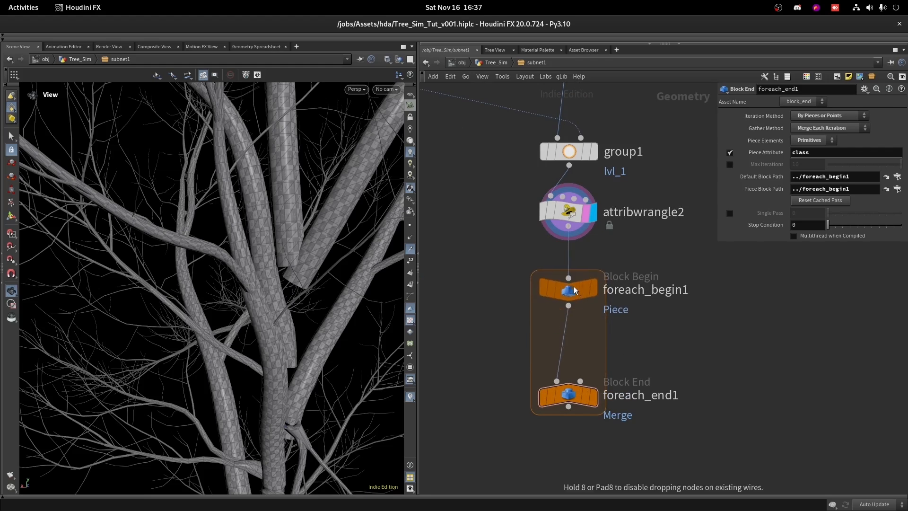
left_click_drag(572, 395, 572, 427)
left_click(579, 285)
key("space+g")
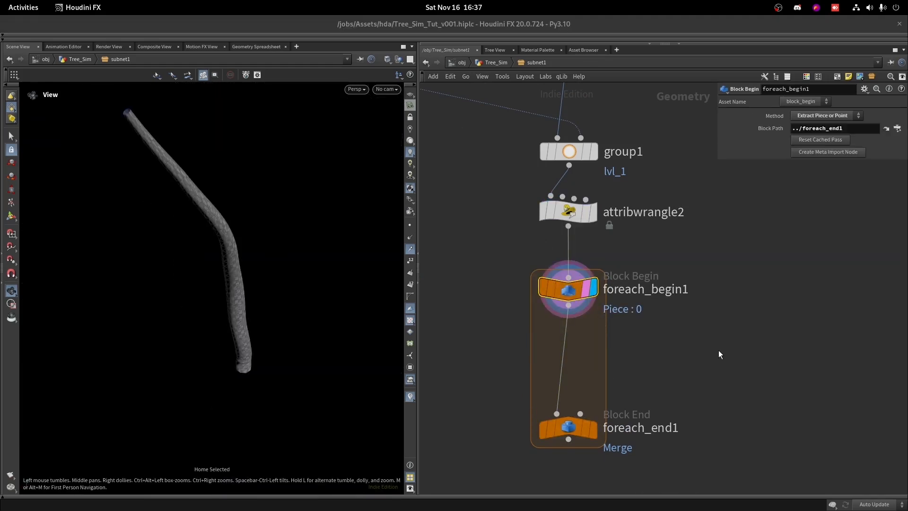
Step: Insert an Attribute Promote node inside the loop that promotes lvl from Point to Detail using the Maximum method
key("Tab")
type("blast")
key("Return")
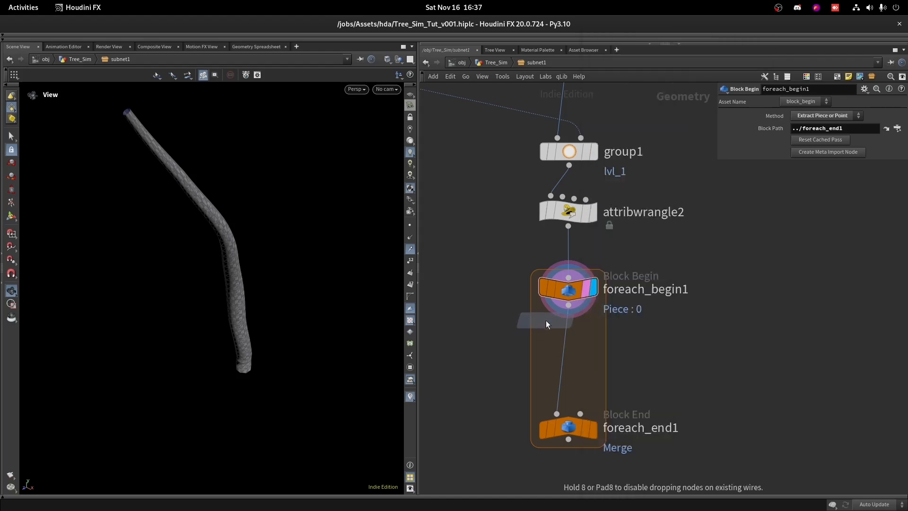
left_click(569, 349)
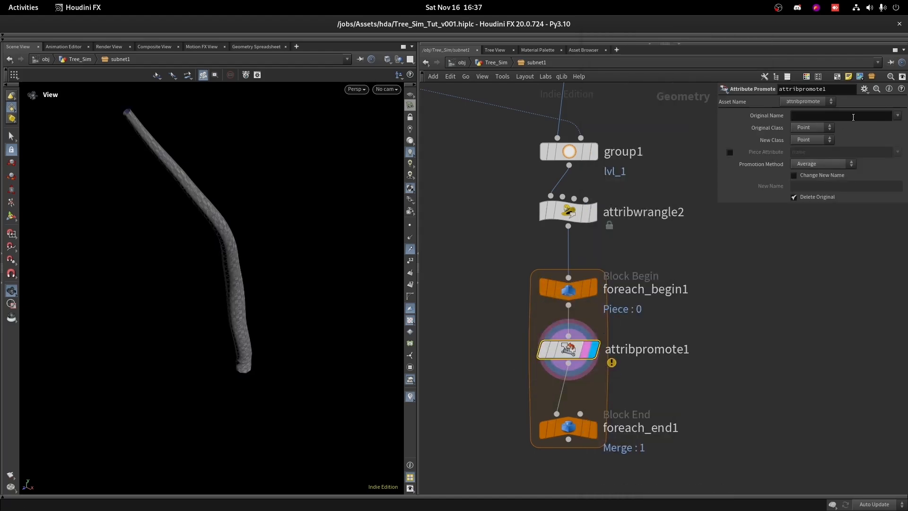
left_click(898, 115)
left_click(873, 164)
left_click(818, 139)
left_click(802, 149)
left_click(806, 165)
left_click(810, 175)
Step: Duplicate attribpromote1 below itself and make the copy promote lvl from Detail to Point with the Average method
middle_click_drag(723, 273, 729, 186)
left_click_drag(576, 345, 577, 362)
left_click_drag(576, 260, 576, 316, "alt")
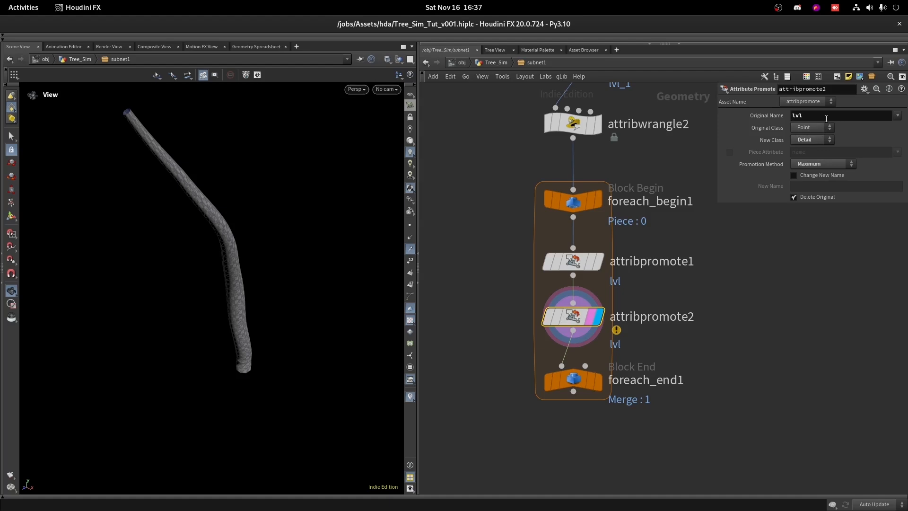
left_click(804, 137)
left_click(809, 140)
left_click(807, 170)
left_click(818, 164)
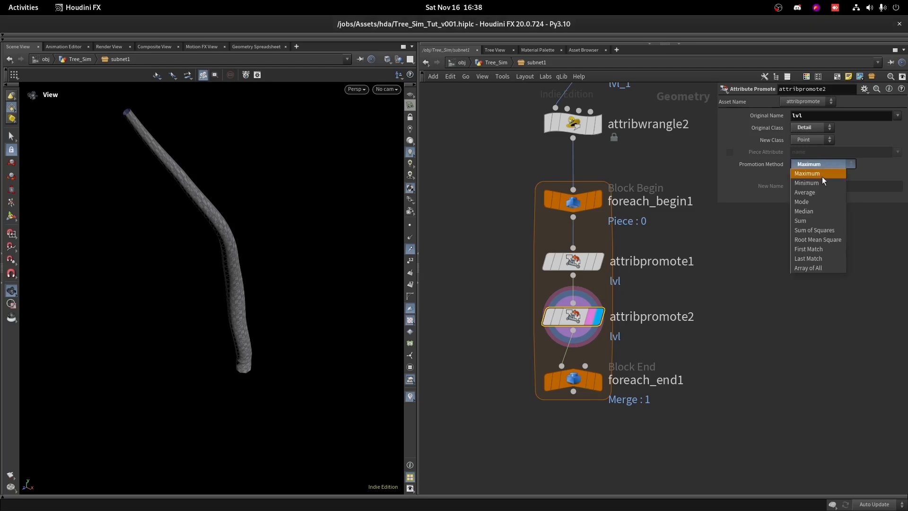
left_click(804, 192)
Step: Display foreach_end1 and frame the whole tree
scroll(619, 336, "up", 3)
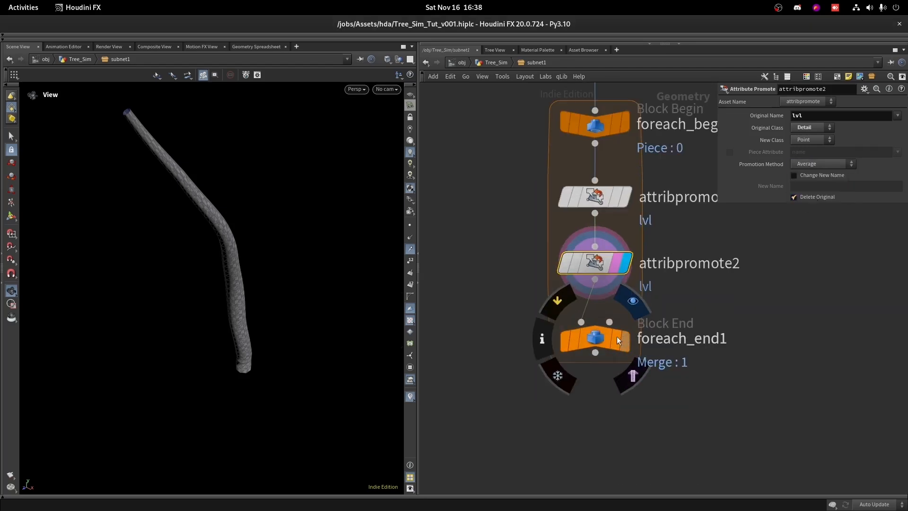
left_click(617, 336)
key("h")
middle_click_drag(703, 384, 754, 276)
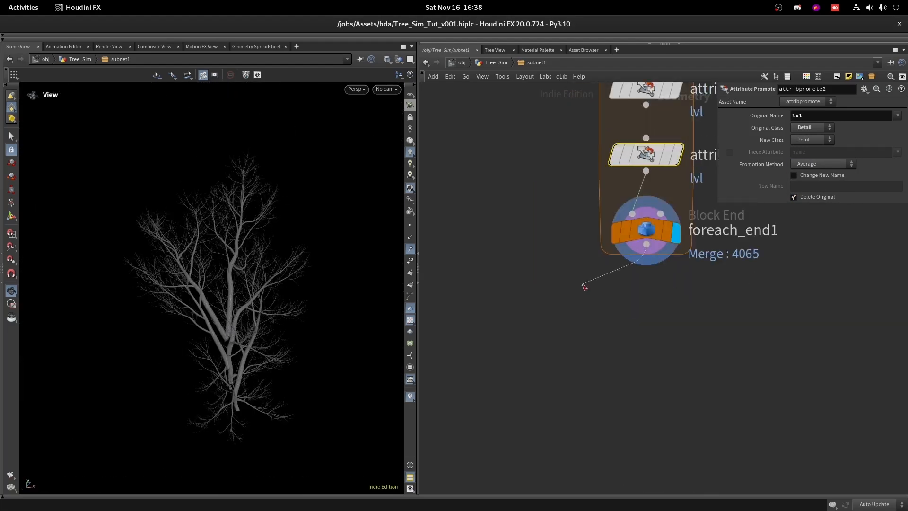
Step: Add a Color node below foreach_end1 with Color Type Random from Attribute driven by lvl
key("Tab")
type("col")
key("Return")
left_click(590, 301)
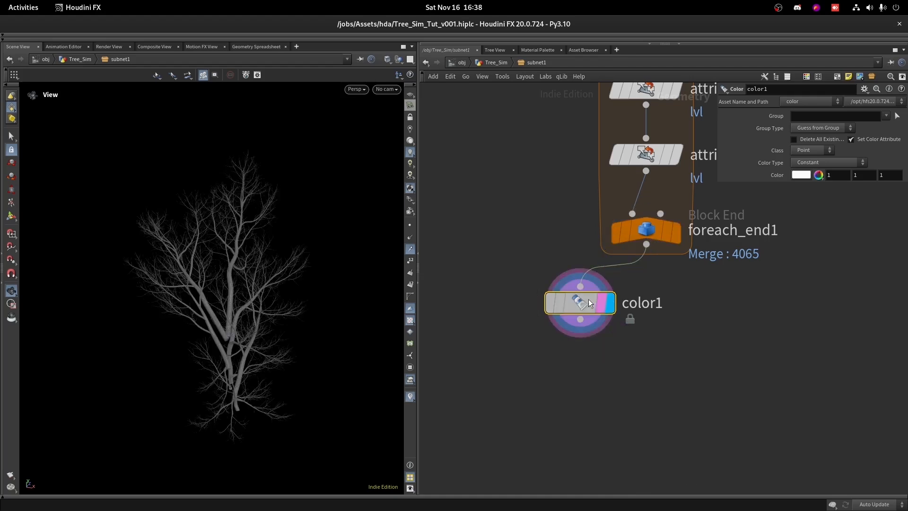
left_click_drag(590, 302, 548, 305)
left_click(813, 163)
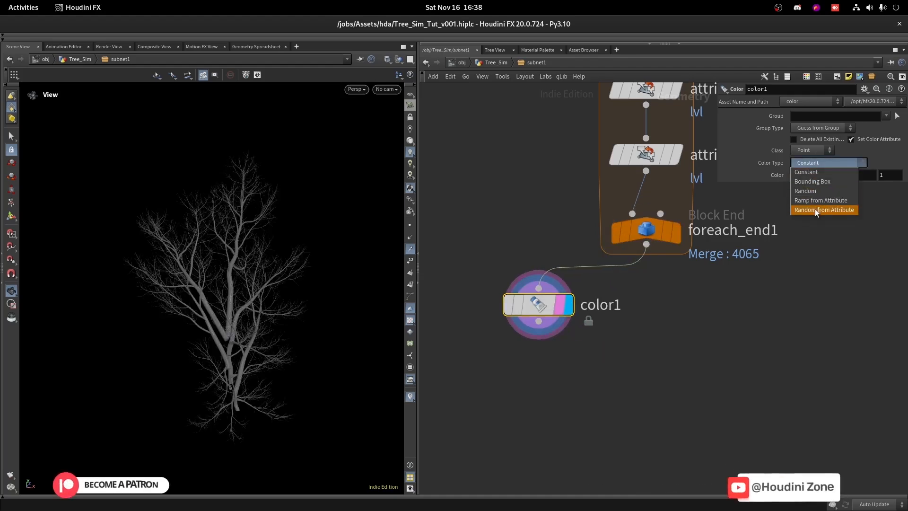
left_click(816, 209)
left_click(897, 186)
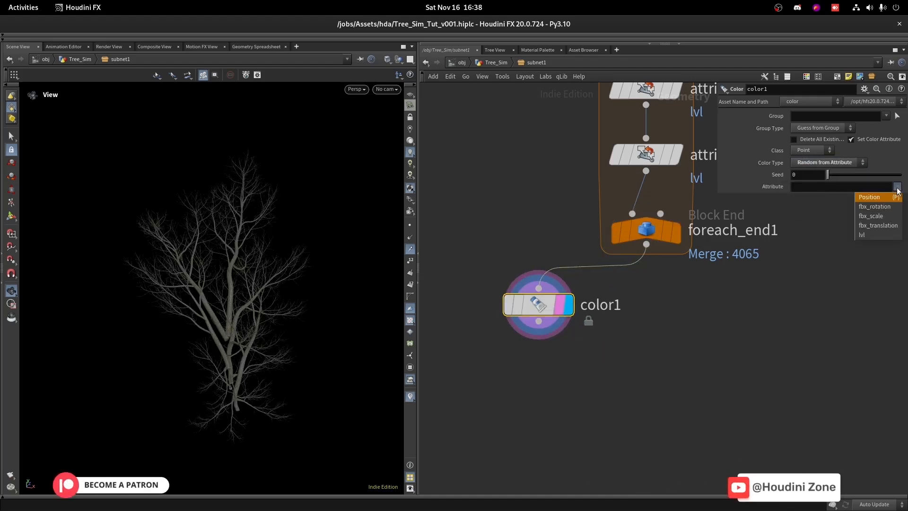
left_click(861, 235)
Step: Examine the lvl coloring of the branches from several angles and check the expression in attribwrangle1
scroll(265, 286, "up", 10)
left_click_drag(282, 266, 369, 159)
left_click_drag(233, 183, 283, 305)
scroll(284, 305, "down", 10)
left_click_drag(262, 266, 274, 259)
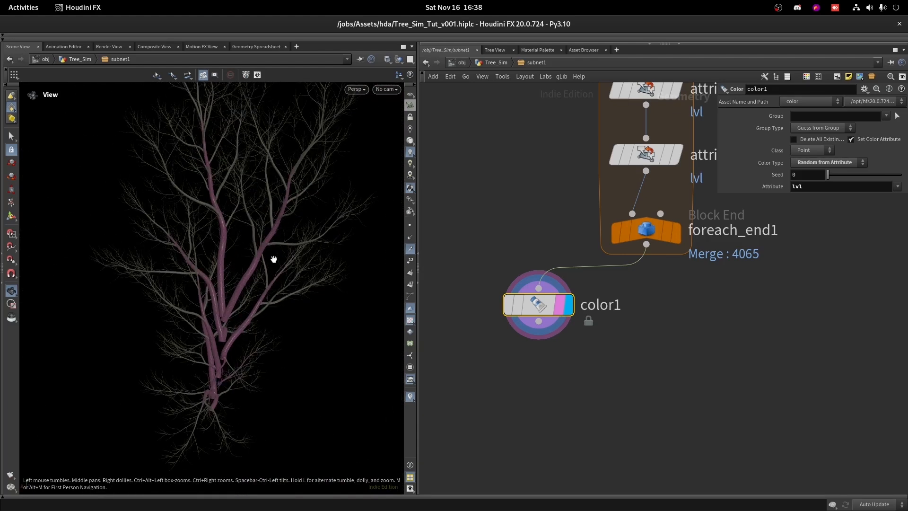
scroll(767, 288, "down", 5)
scroll(600, 110, "up", 2)
left_click(597, 108)
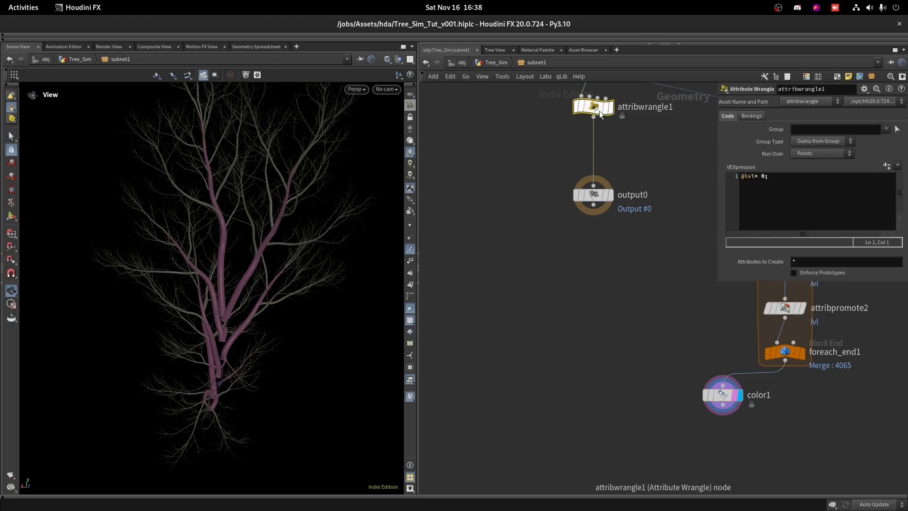
left_click_drag(253, 319, 215, 318)
scroll(547, 278, "down", 3)
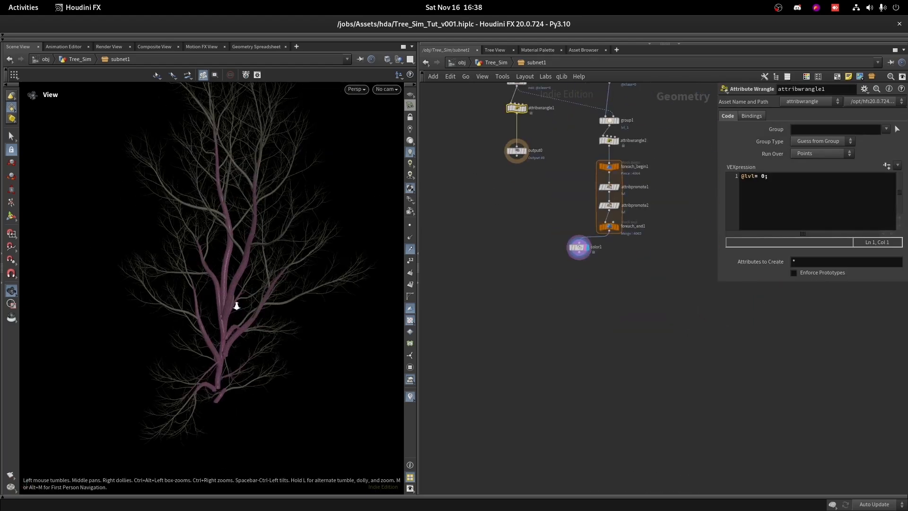
scroll(237, 288, "up", 5)
middle_click_drag(278, 200, 260, 361)
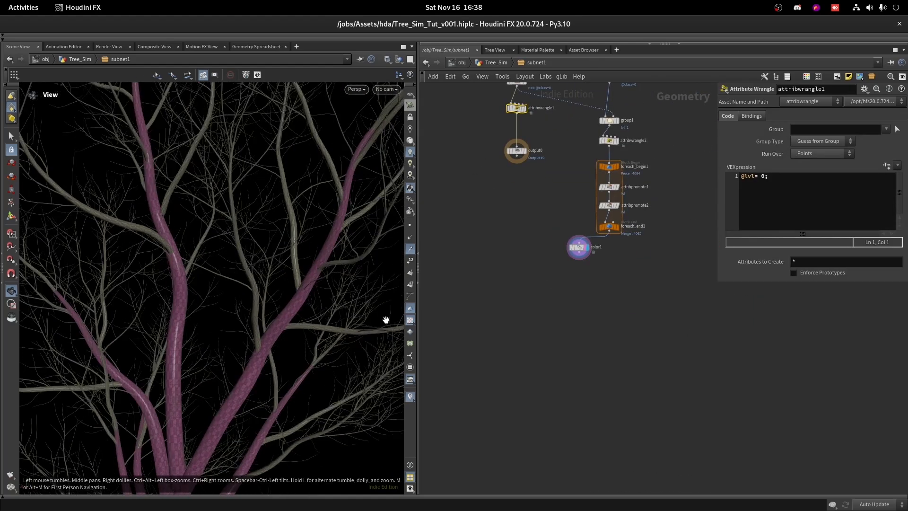
Step: Delete the Color node below foreach_end1
scroll(562, 236, "up", 2)
left_click(587, 251)
key("Delete")
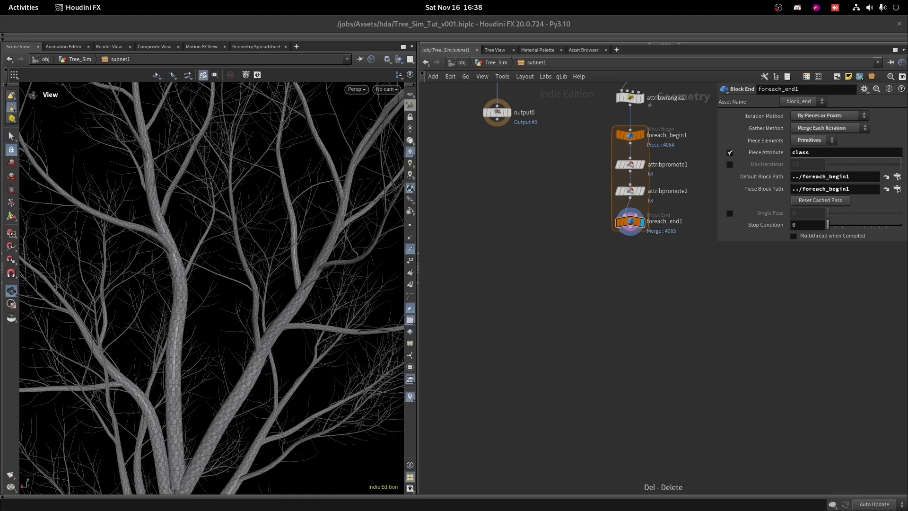
Step: Add a Split node below foreach_end1 and make it the displayed node
scroll(555, 204, "up", 3)
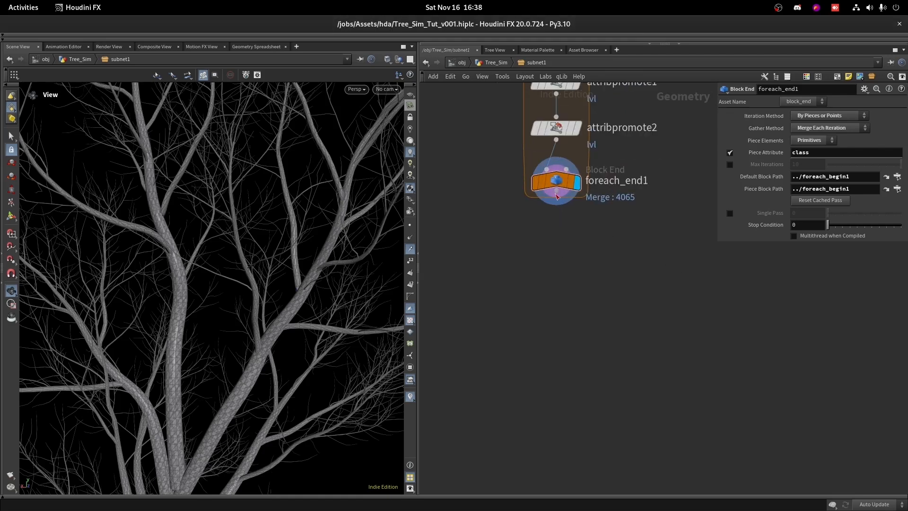
left_click(557, 197)
type("split")
key("Return")
left_click(558, 243)
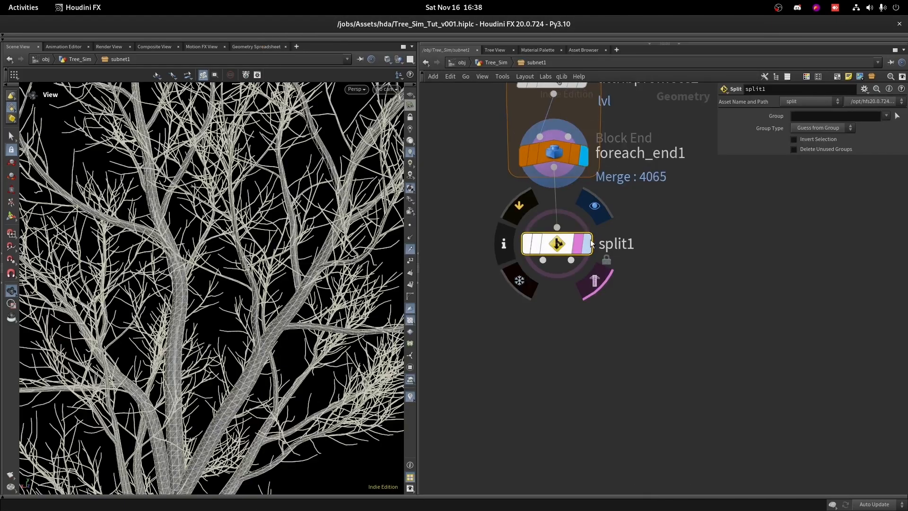
left_click(590, 244)
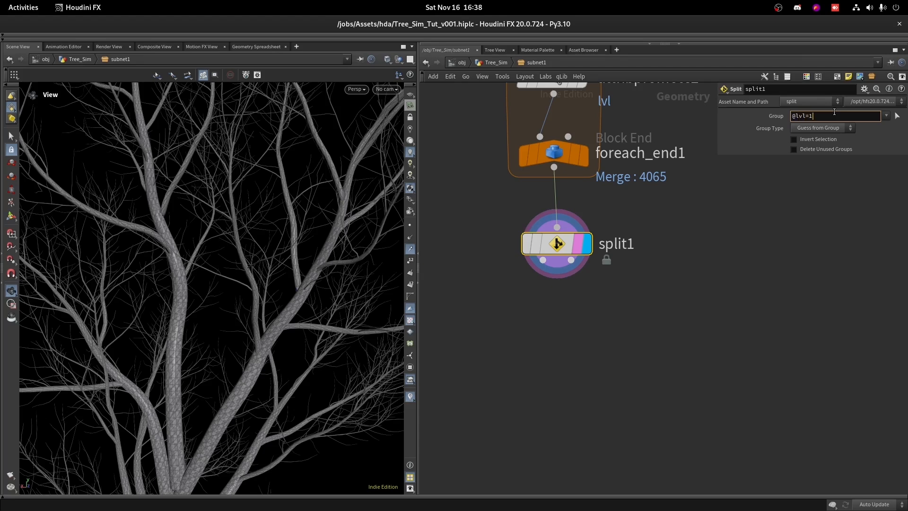
key("Return")
middle_click(583, 167)
left_click(825, 127)
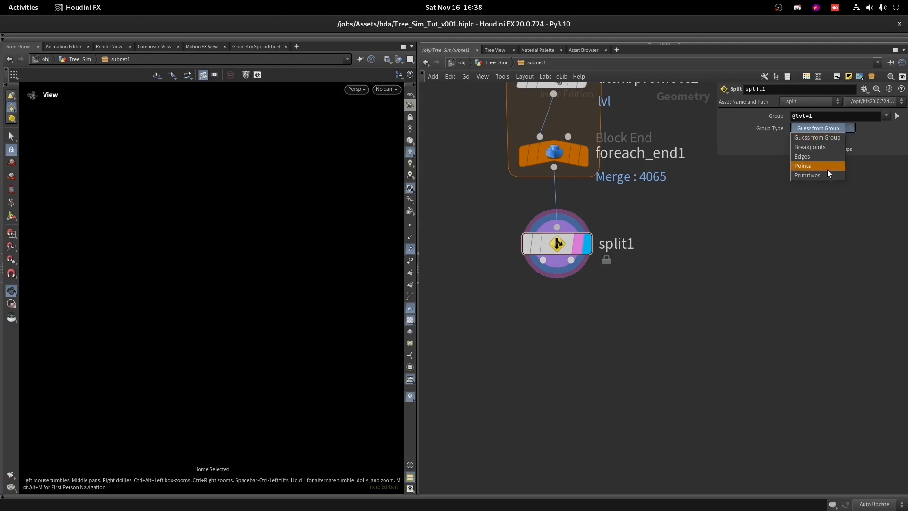
left_click(827, 169)
right_click_drag(254, 240, 234, 289)
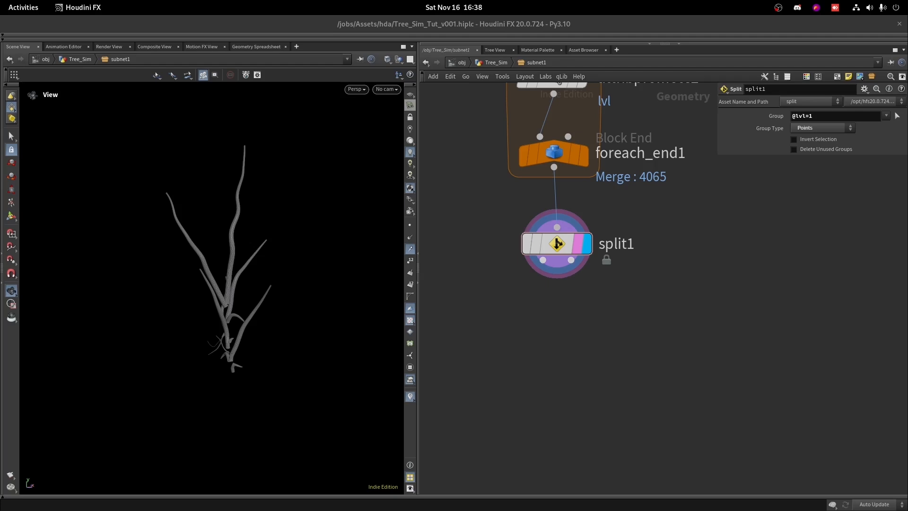
left_click(817, 139)
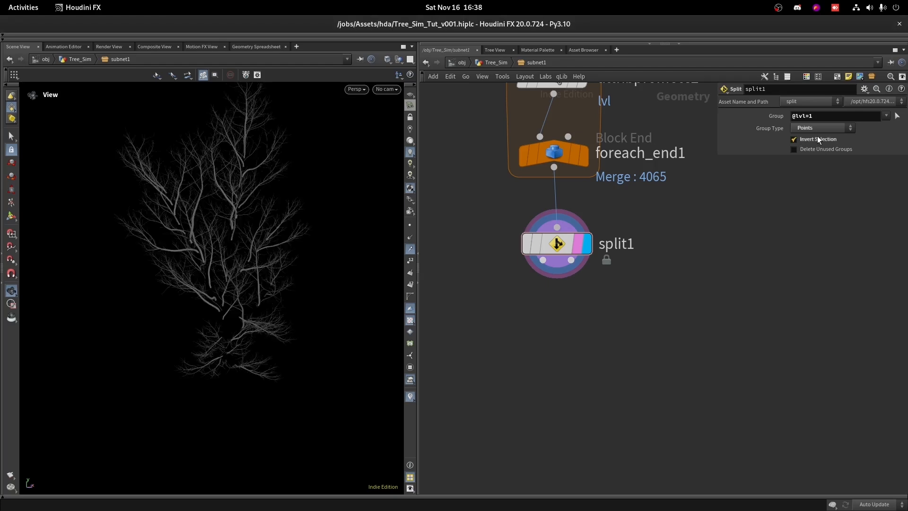
Step: Add a Group Create node to the first output of split1 and make it the displayed node
key("Tab")
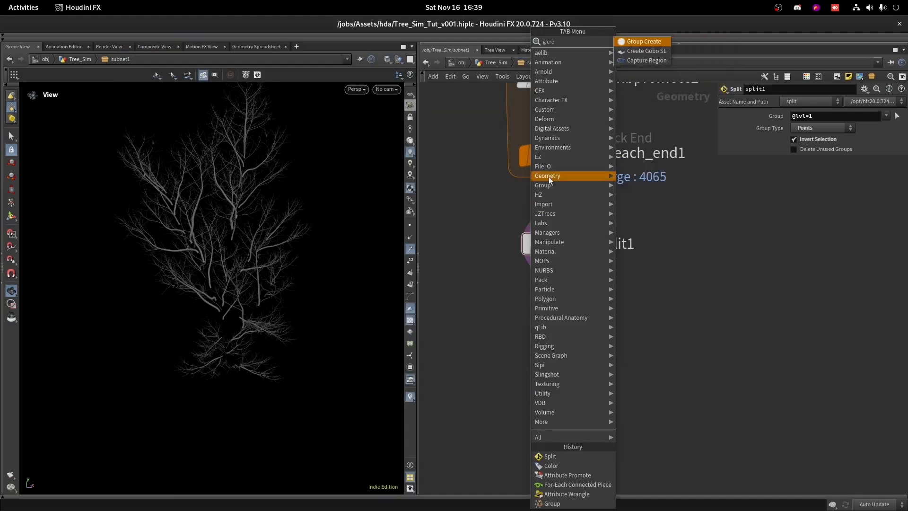
key("Escape")
left_click(531, 352)
scroll(537, 350, "up", 2)
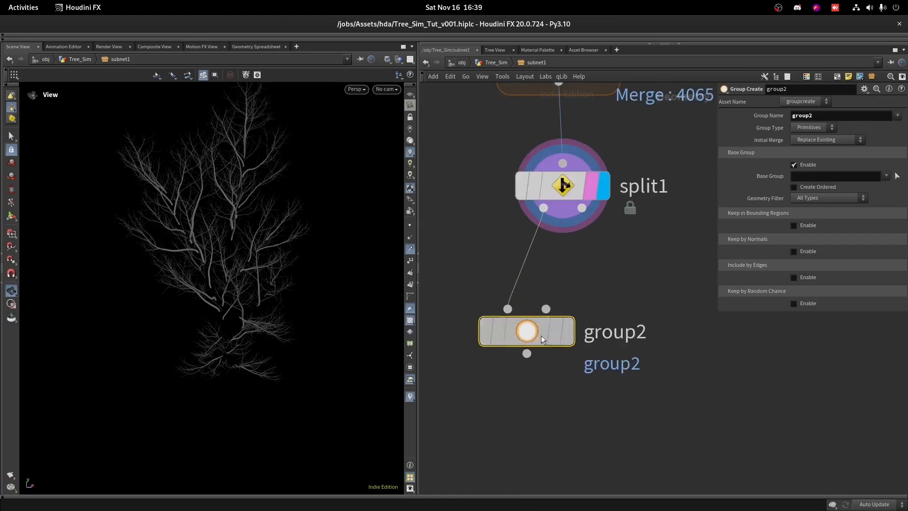
left_click(566, 334)
left_click_drag(534, 334, 544, 349)
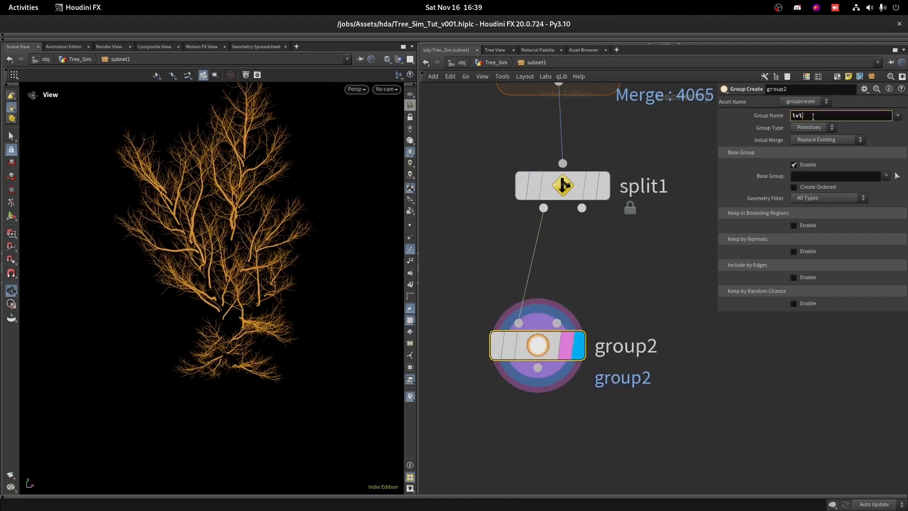
Step: Name the new group lvl_2 with Group Type Points, disable Base Group, and enable Keep in Bounding Regions with Bounding Volume
left_click(808, 126)
left_click(801, 153)
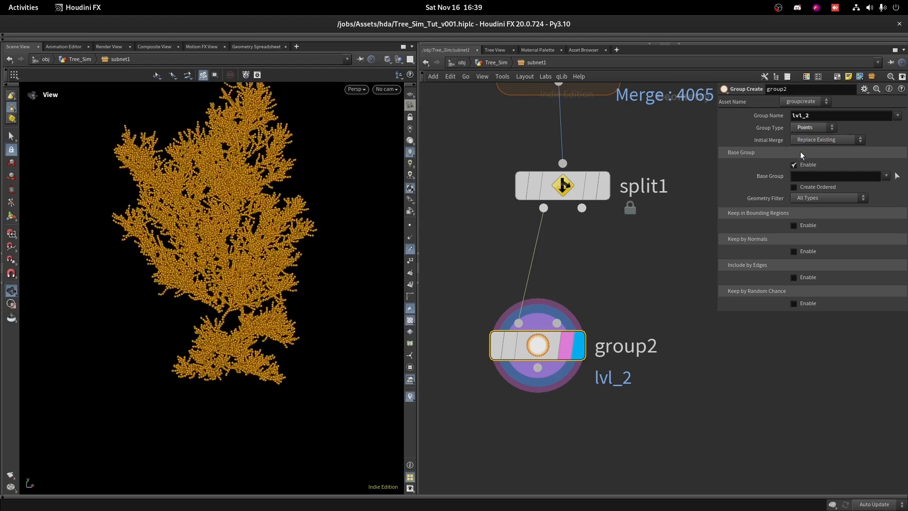
left_click(794, 164)
left_click(794, 191)
left_click(799, 201)
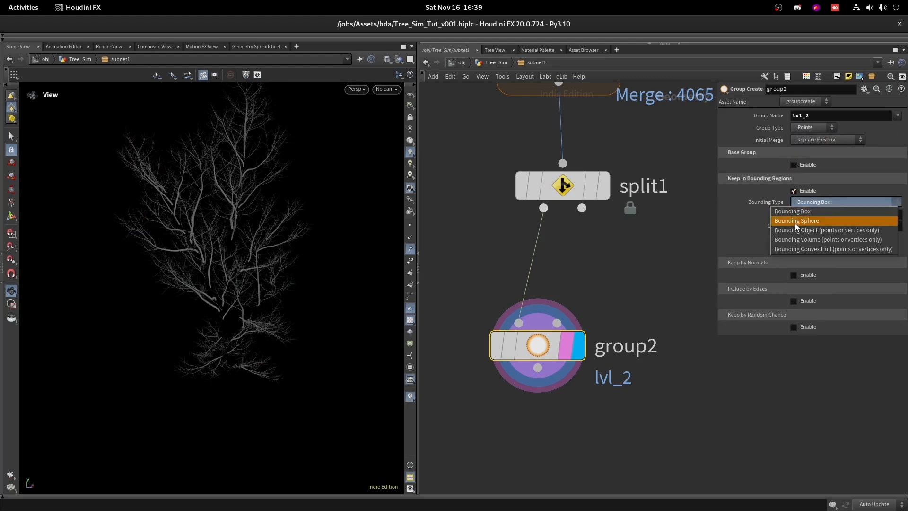
left_click(795, 239)
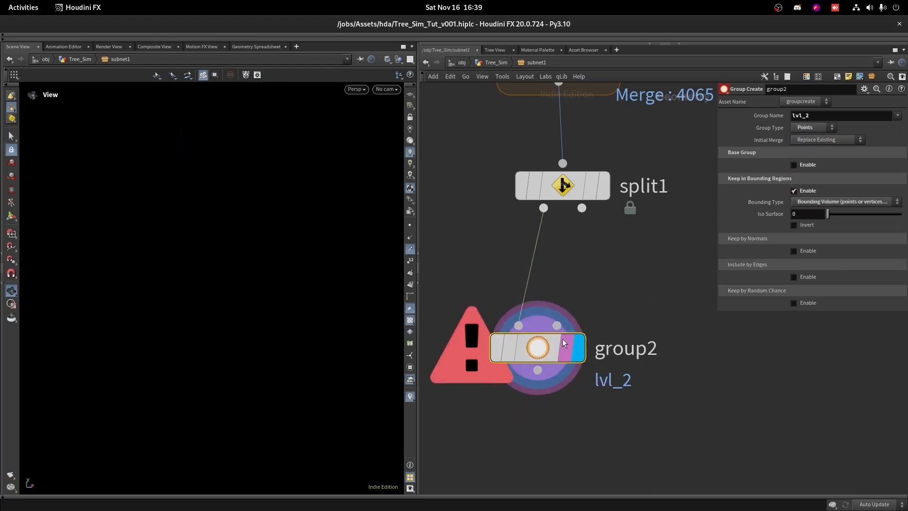
Step: Add a PolyFill node to the second output of split1 and make it the displayed node
left_click(539, 208)
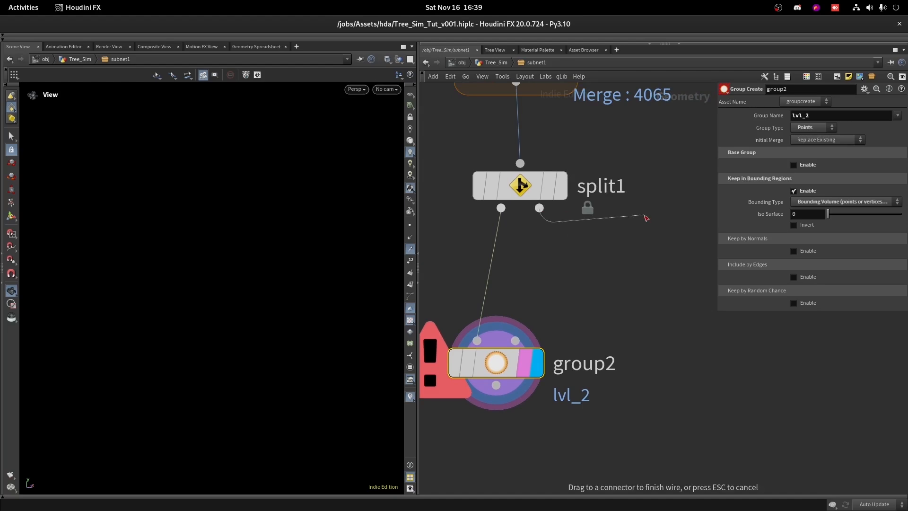
key("Tab")
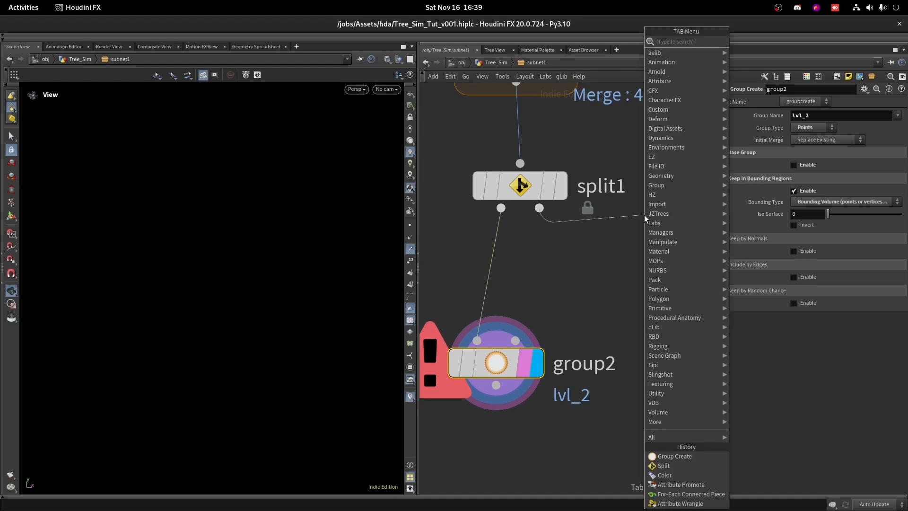
type("polyfi")
key("Return")
left_click(686, 281)
Step: Examine the open branch bases up close to check how PolyFill caps them
left_click_drag(246, 232, 181, 346)
right_click_drag(182, 347, 290, 201)
middle_click_drag(291, 200, 100, 322)
left_click_drag(100, 322, 160, 318)
right_click_drag(160, 317, 218, 289)
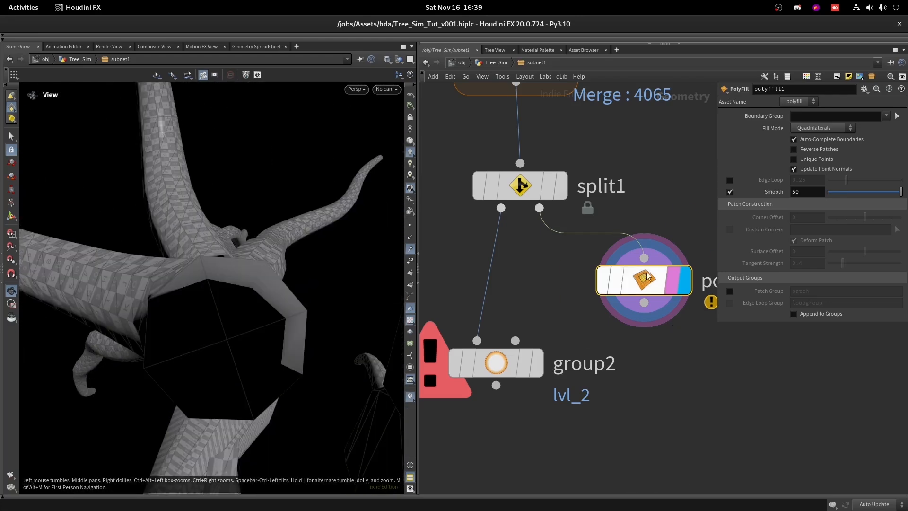
left_click(597, 227)
left_click(598, 227)
left_click_drag(279, 274, 225, 294)
key("space+g")
Step: Add a VDB from Polygons node below polyfill1 and make it the displayed node
left_click(644, 303)
key("Tab")
type("vdb fr")
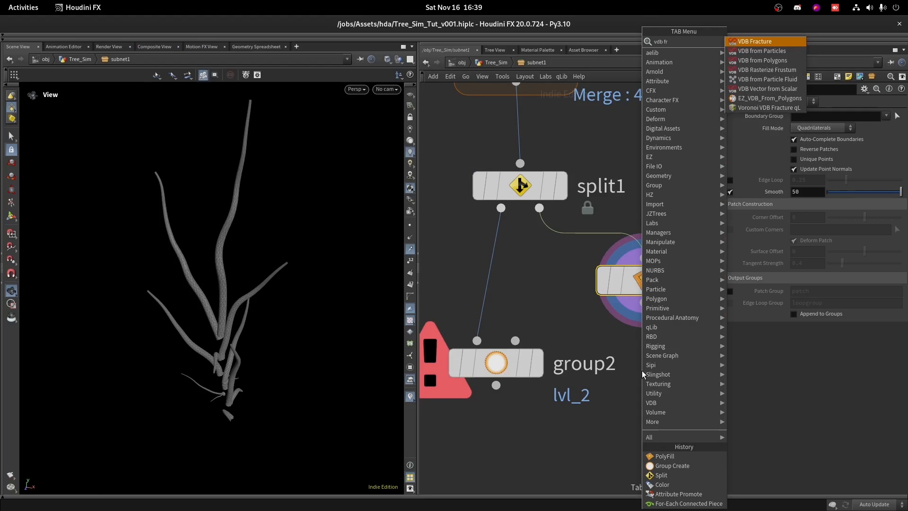
left_click(753, 59)
left_click(667, 377)
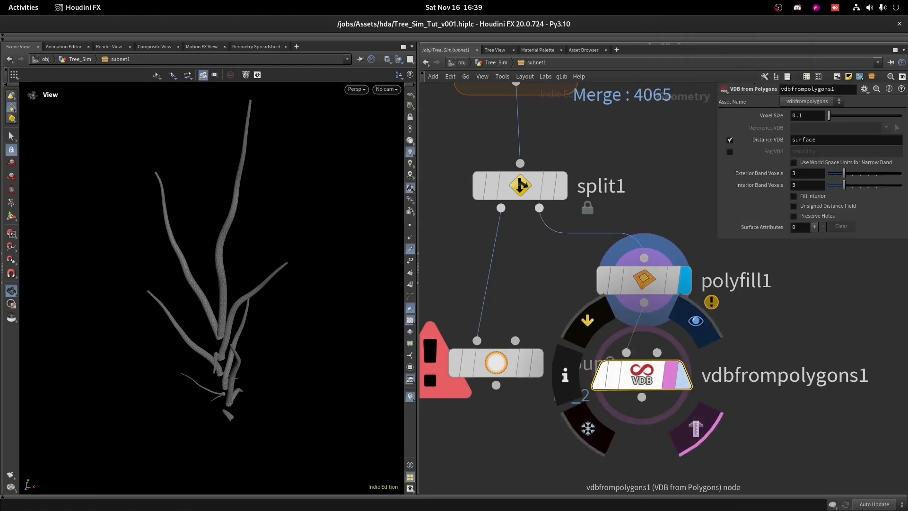
left_click(683, 375)
Step: Set the VDB from Polygons voxel size to 0.5 and check the resulting branch surface
double_click(798, 115)
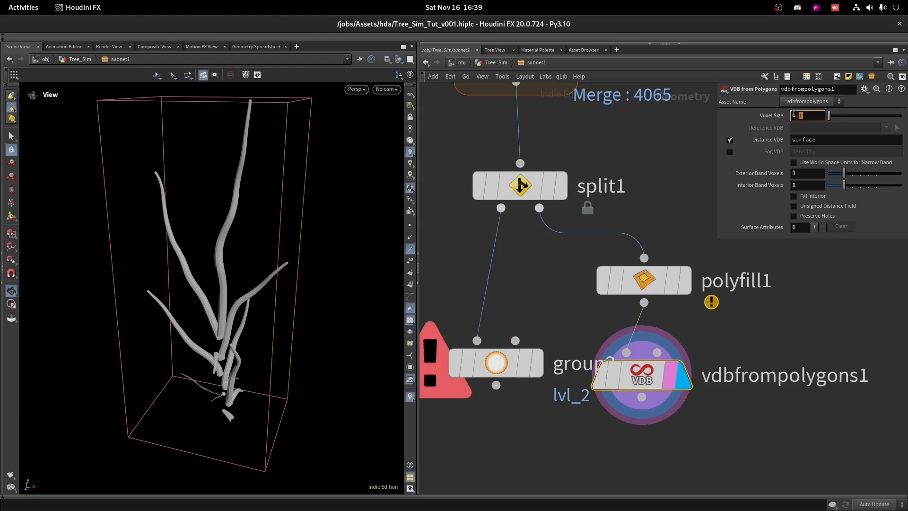
left_click(840, 310)
left_click_drag(225, 269, 194, 320)
right_click_drag(191, 321, 368, 184)
Step: Add a VDB Reshape SDF node below vdbfrompolygons1 and make it the displayed node
middle_click_drag(762, 417, 749, 297)
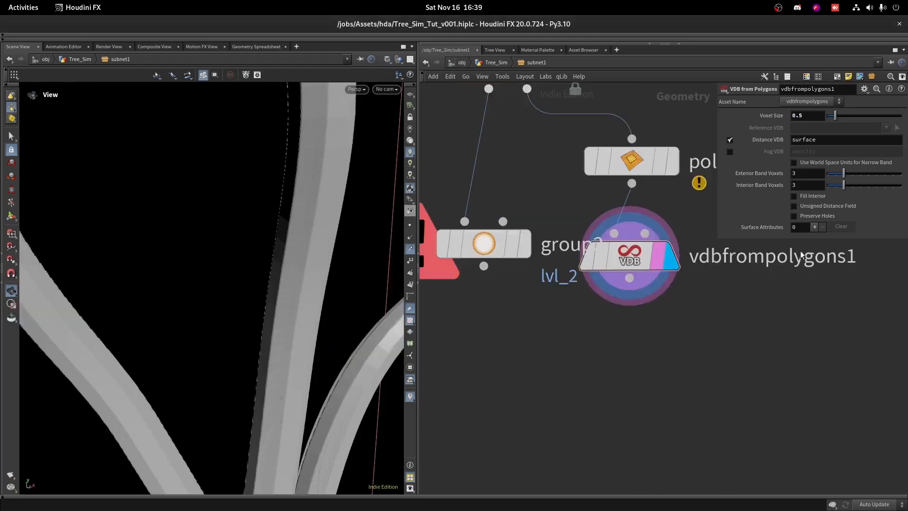
scroll(749, 297, "down", 3)
left_click(665, 284)
key("Tab")
type("vdb re")
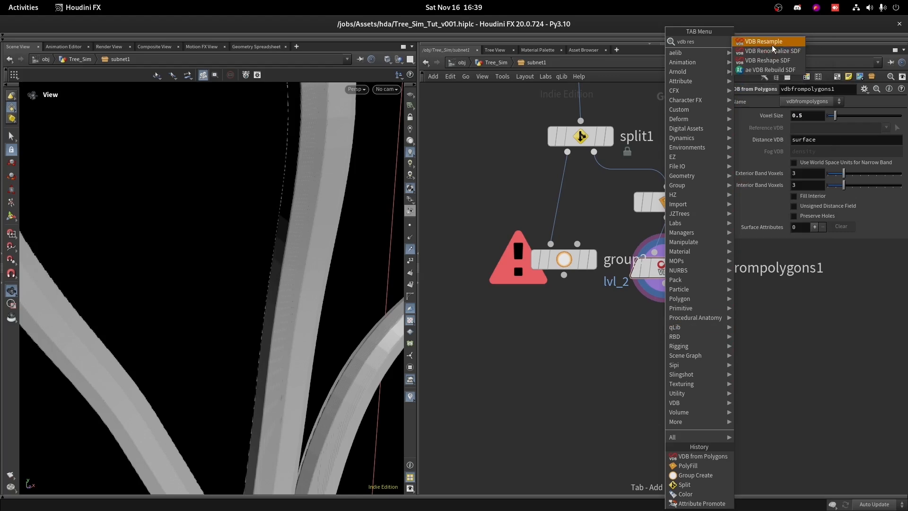
left_click(776, 60)
left_click(688, 333)
key("g")
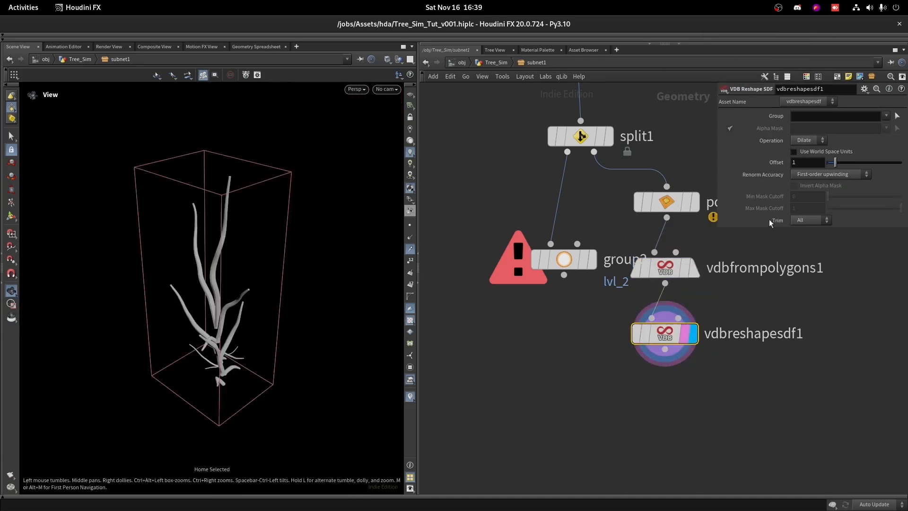
Step: Connect vdbreshapesdf1 to the second input of group2, display group2 and inspect the grouped points
scroll(686, 359, "down", 4)
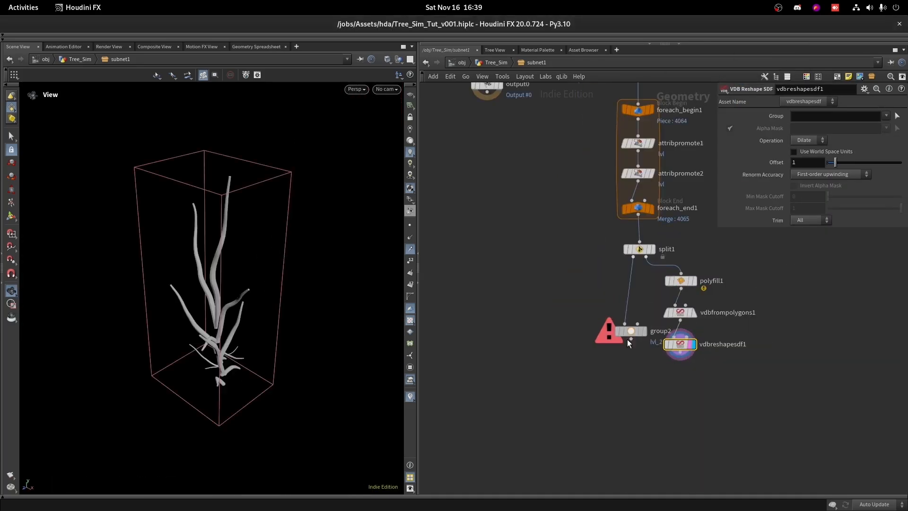
left_click_drag(674, 357, 679, 353)
scroll(633, 396, "up", 4)
left_click(653, 373)
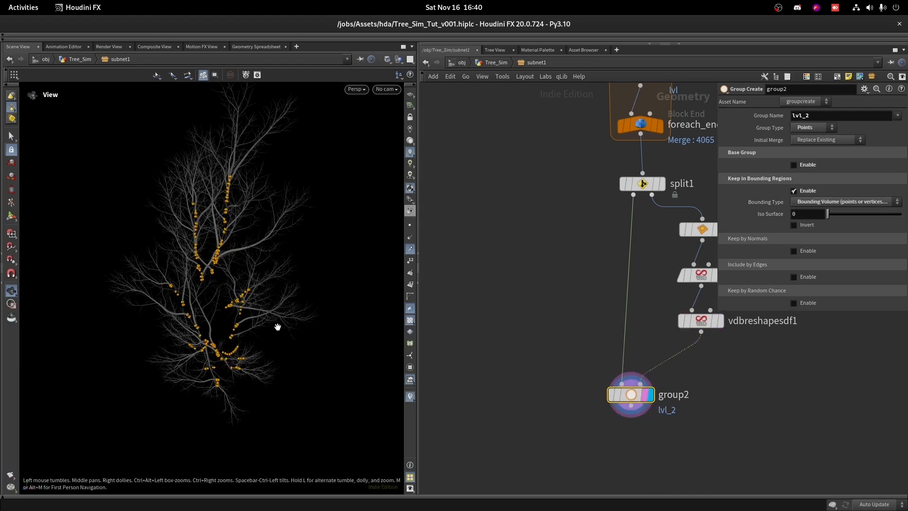
scroll(161, 297, "up", 6)
scroll(299, 198, "up", 8)
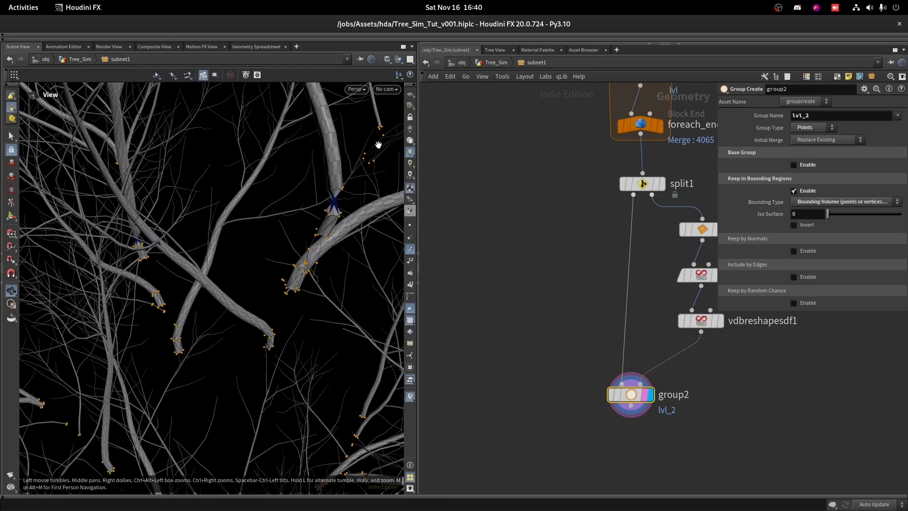
left_click_drag(311, 223, 342, 233)
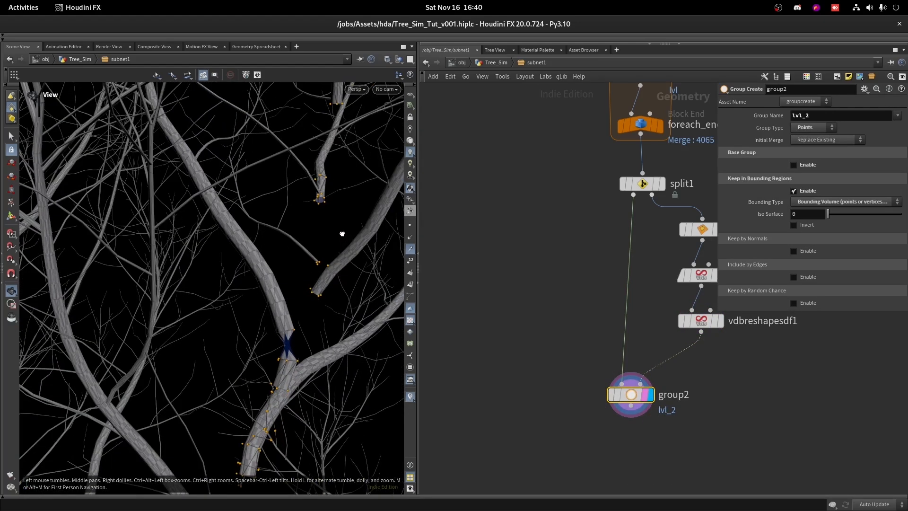
scroll(710, 339, "down", 6)
scroll(665, 186, "up", 5)
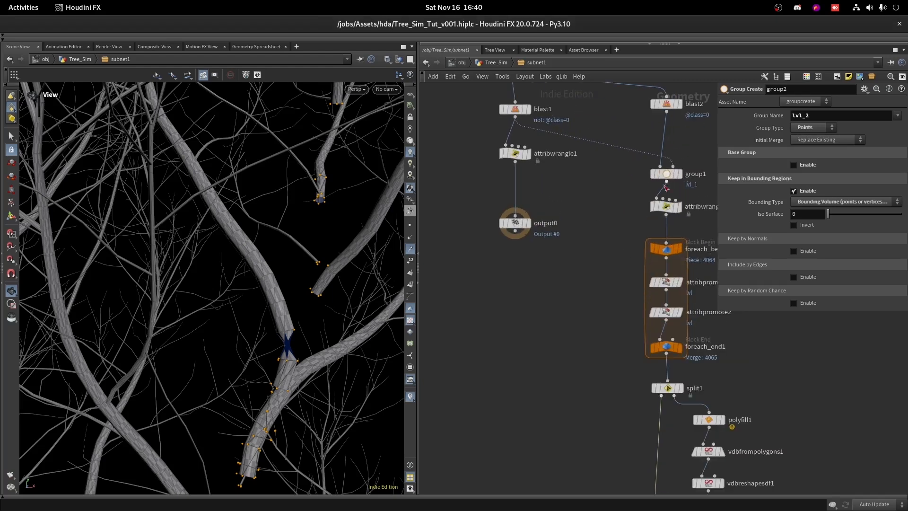
left_click(707, 208)
scroll(662, 203, "down", 3)
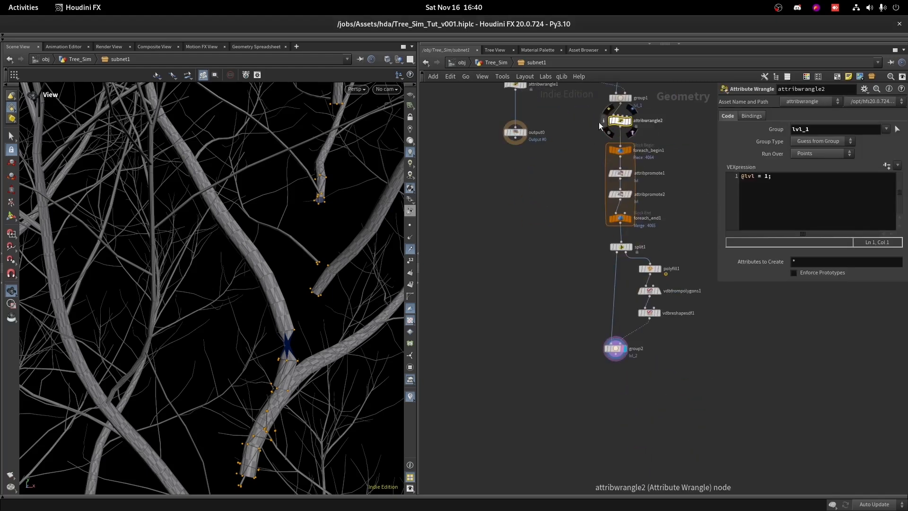
middle_click_drag(599, 126, 622, 174)
left_click_drag(540, 136, 600, 439, "alt")
scroll(627, 406, "up", 3)
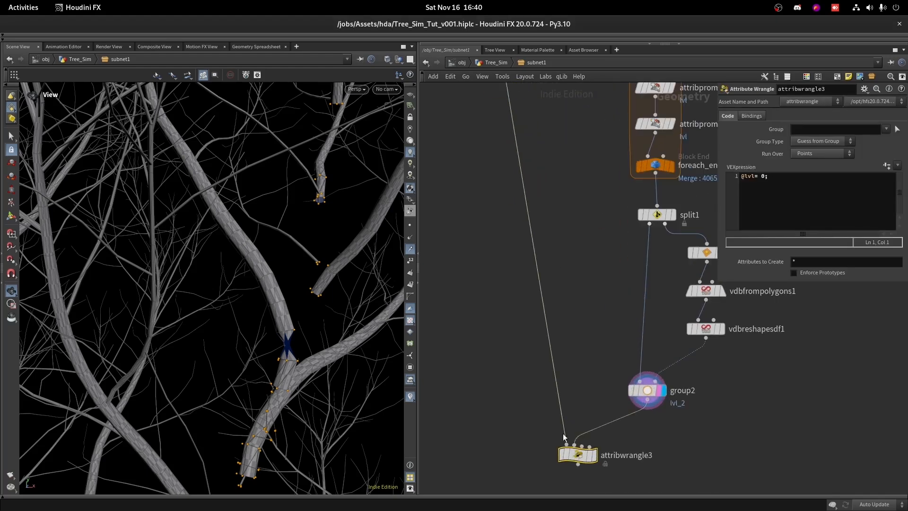
middle_click_drag(563, 438, 548, 332)
left_click_drag(589, 320, 551, 338)
left_click_drag(562, 354, 631, 344)
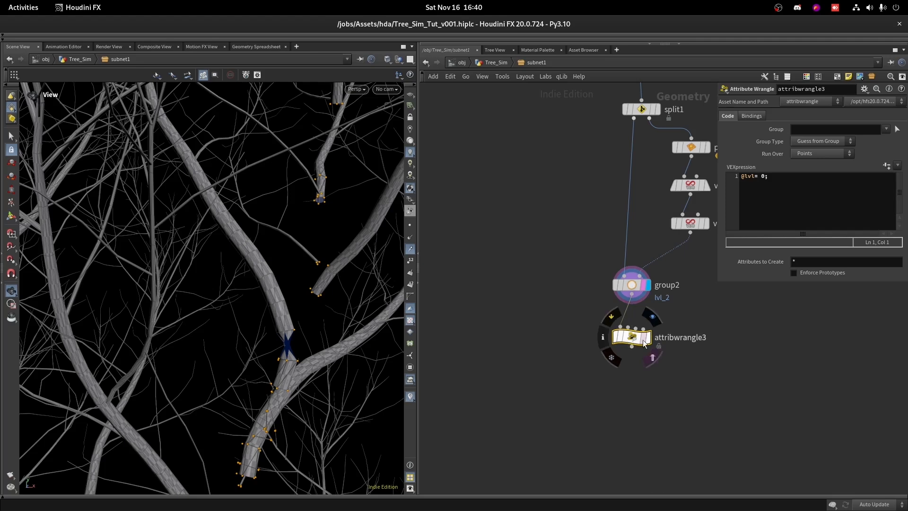
left_click(647, 337)
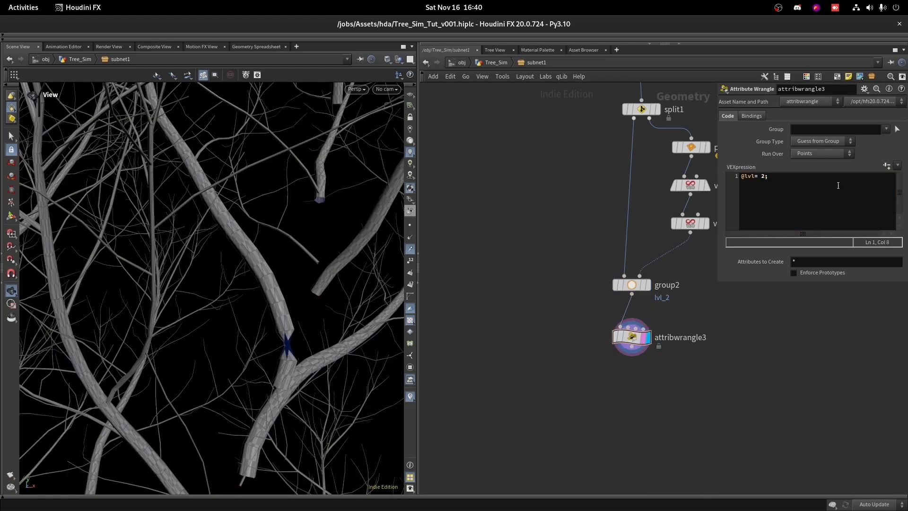
left_click(886, 129)
left_click(789, 209)
middle_click(632, 336)
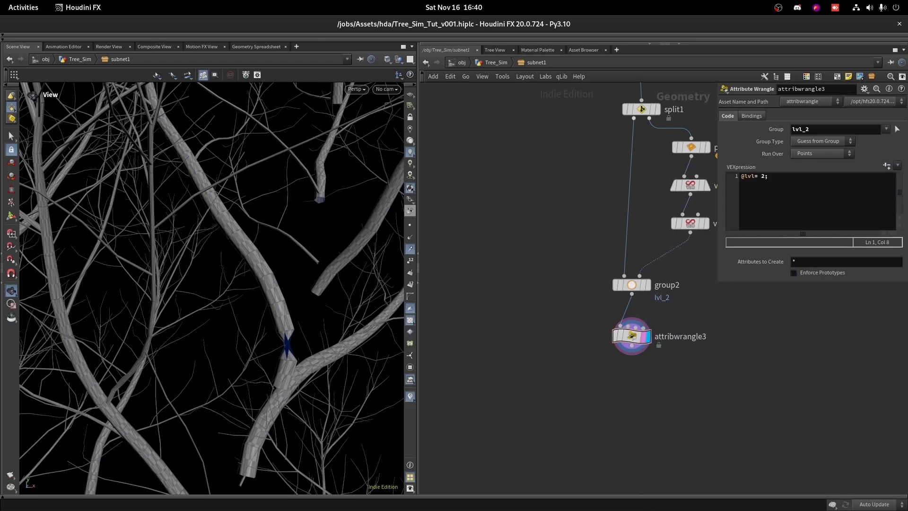
Step: Copy the four-node for-each block with its two Attribute Promote nodes and paste it below attribwrangle3
scroll(655, 334, "down", 4)
scroll(619, 151, "up", 1)
middle_click_drag(618, 151, 606, 167)
left_click_drag(605, 165, 674, 234)
key("ctrl+c")
middle_click_drag(608, 298, 583, 171)
key("ctrl+v")
scroll(588, 306, "up", 3)
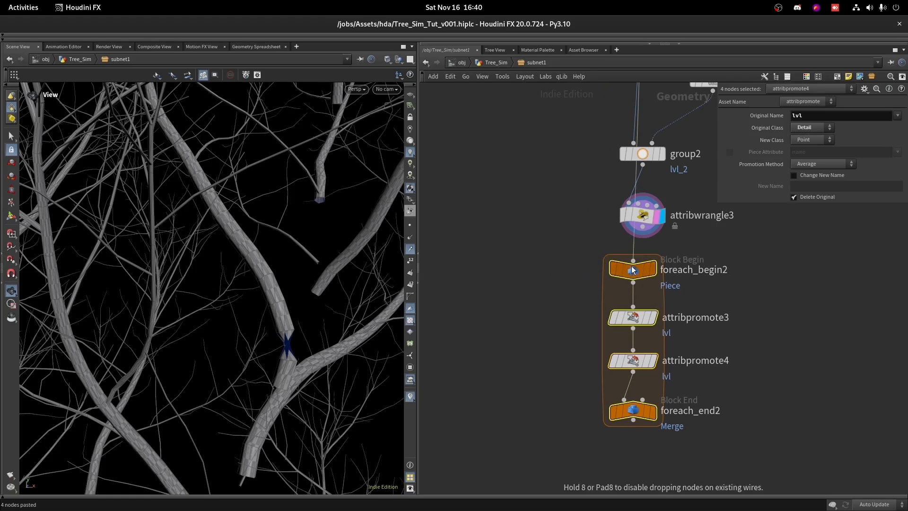
Step: Connect attribwrangle3 to foreach_begin2 and make foreach_end2 the displayed node
left_click(649, 249)
left_click(638, 262)
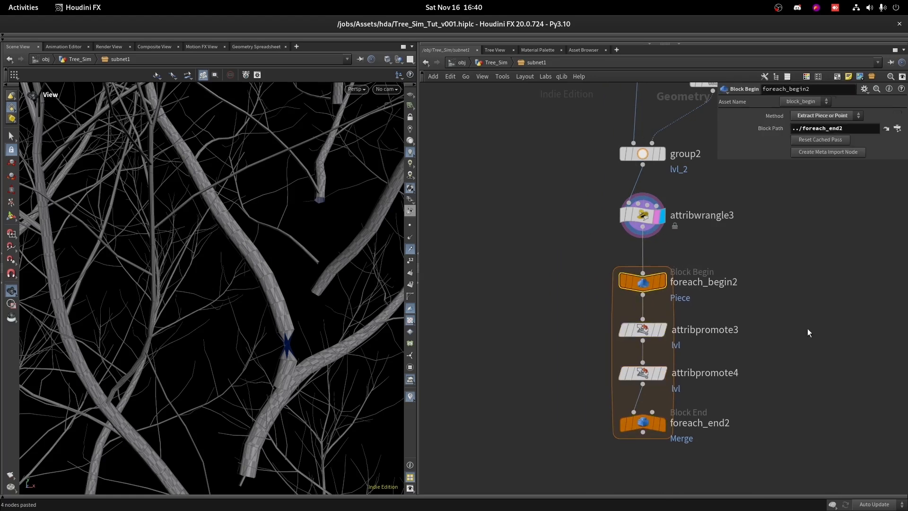
middle_click_drag(624, 411, 629, 289)
scroll(629, 290, "up", 1)
left_click(673, 307)
left_click(655, 306)
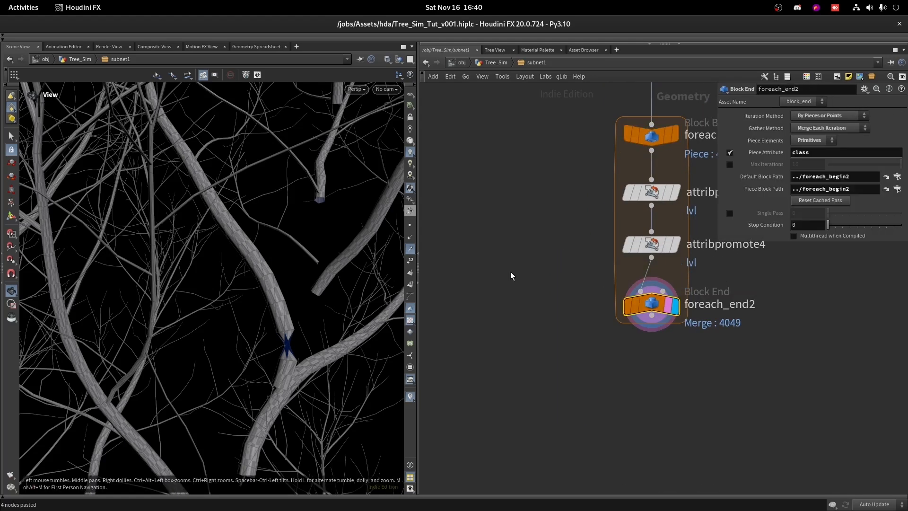
Step: Add a Color node below foreach_end2, connect it and make it the displayed node
key("space+g")
scroll(592, 302, "down", 4)
middle_click_drag(702, 293, 685, 344)
scroll(623, 390, "up", 3)
key("Tab")
type("color")
key("Return")
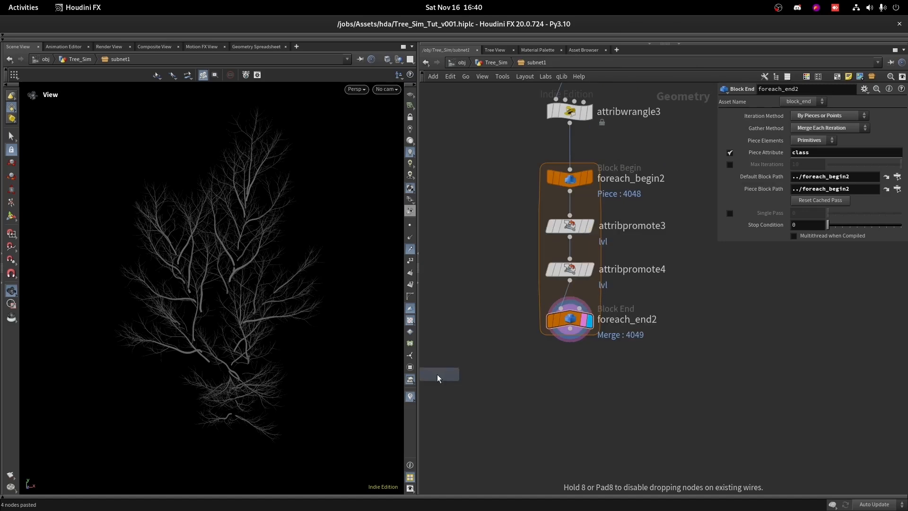
left_click(462, 391)
left_click(463, 381)
left_click(483, 392)
middle_click_drag(558, 401, 634, 348)
Step: Set the Color node's Color Type to Random from Attribute using lvl, with a seed of 2.06
left_click(818, 162)
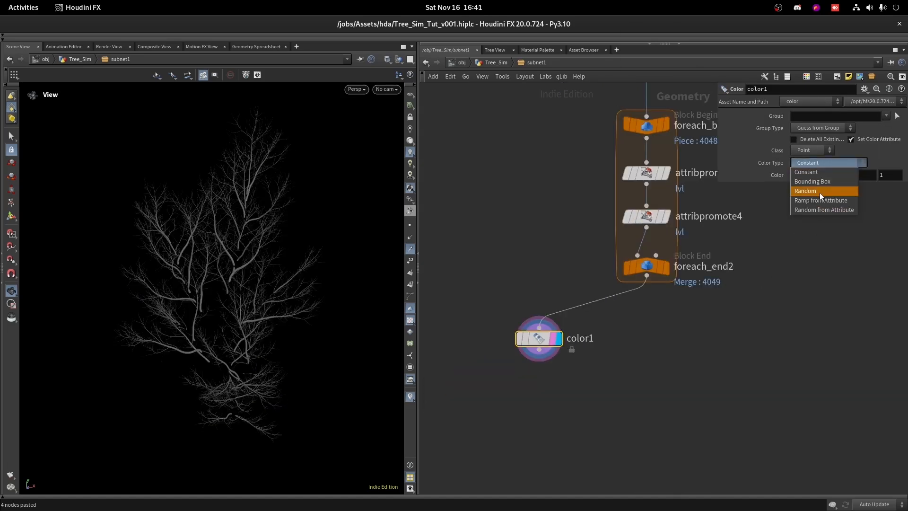
left_click(820, 211)
left_click(899, 187)
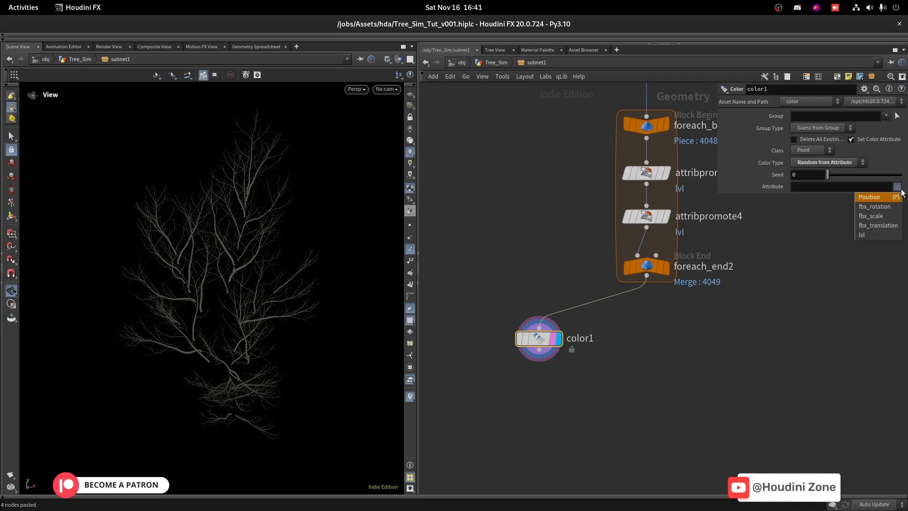
left_click(868, 237)
right_click_drag(116, 294, 639, 38)
left_click_drag(829, 175, 843, 175)
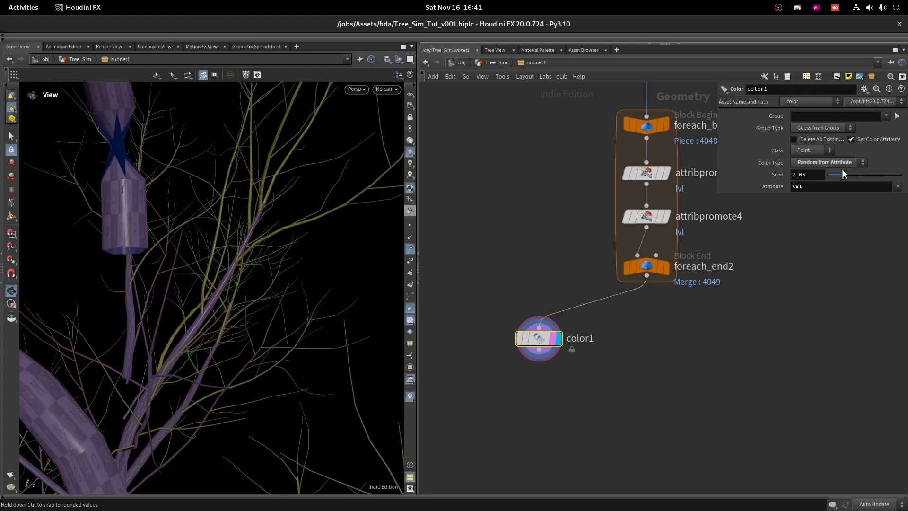
Step: Review split1's settings and the node chain from its outputs down to color1
scroll(529, 274, "down", 3)
middle_click_drag(528, 272, 591, 317)
scroll(604, 277, "down", 3)
scroll(610, 246, "up", 2)
middle_click_drag(610, 224, 651, 178)
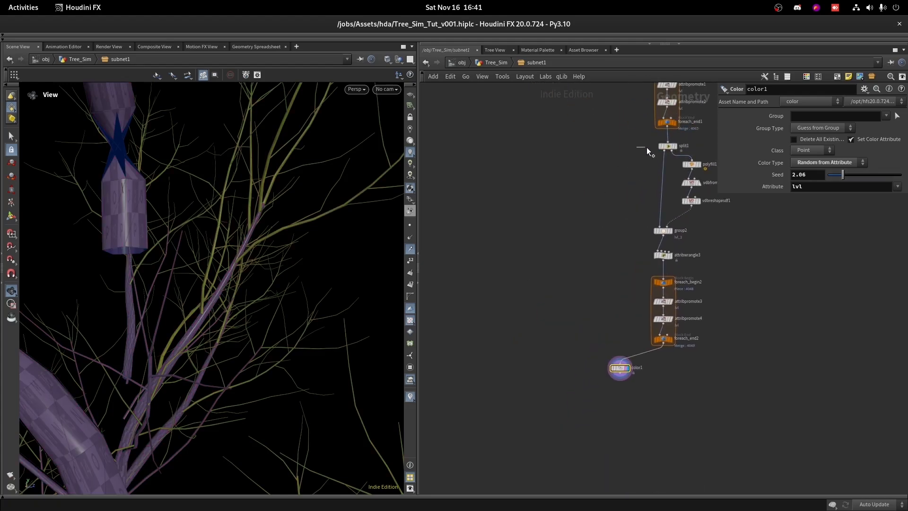
left_click(667, 146)
middle_click_drag(606, 270, 554, 253)
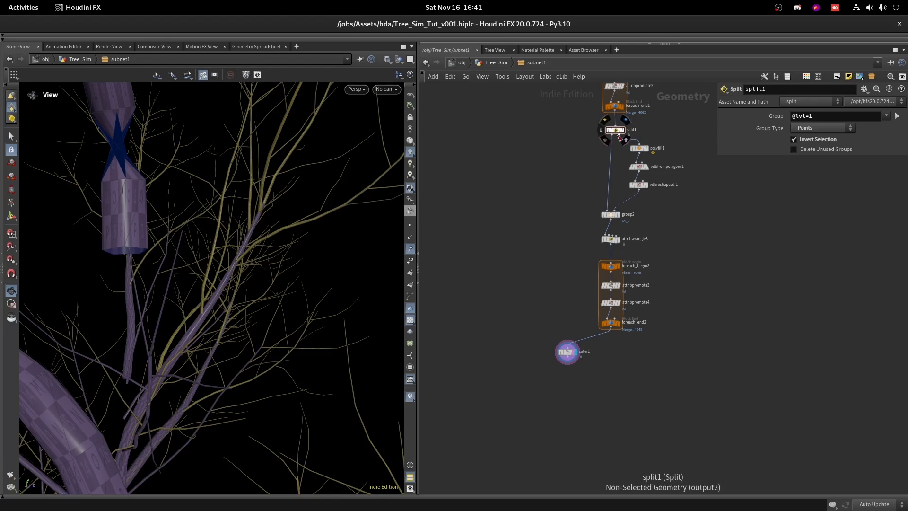
middle_click_drag(577, 338, 590, 291)
scroll(587, 290, "up", 2)
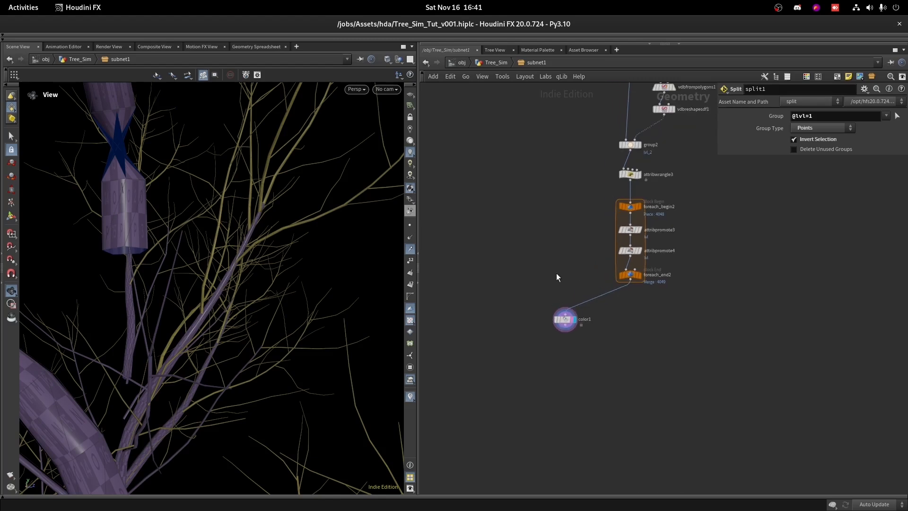
middle_click_drag(631, 84, 595, 182)
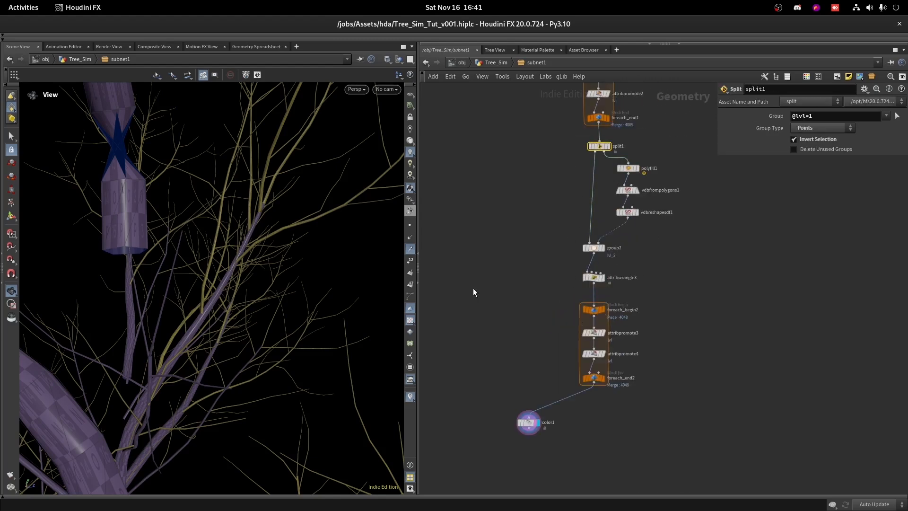
Step: Add a Merge node beside color1 and connect output0 to it
key("Tab")
type("mer")
key("Return")
left_click(466, 422)
middle_click_drag(478, 315, 492, 455)
left_click(508, 179)
middle_click_drag(526, 321, 571, 93)
left_click(526, 334)
Step: Connect split1 to merge1 as its second input
middle_click_drag(676, 91, 662, 172)
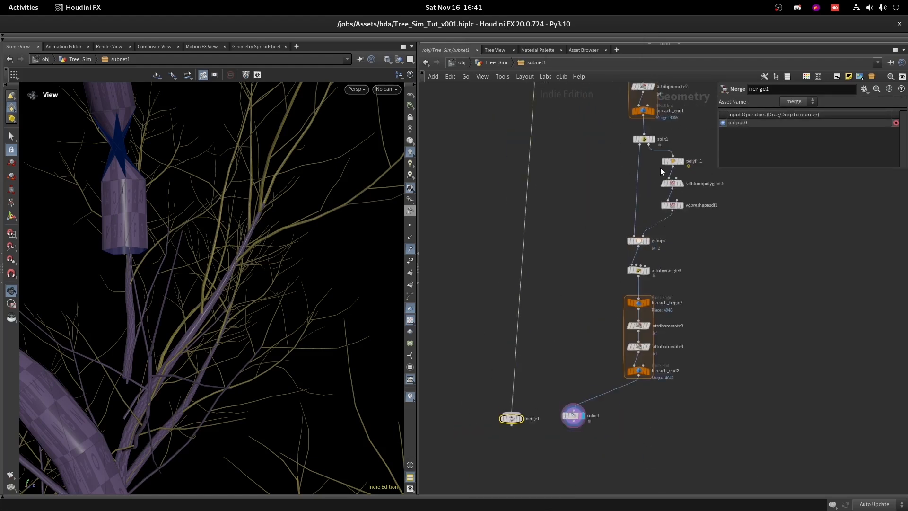
middle_click_drag(559, 351, 580, 238)
left_click(534, 301)
scroll(640, 286, "up", 2)
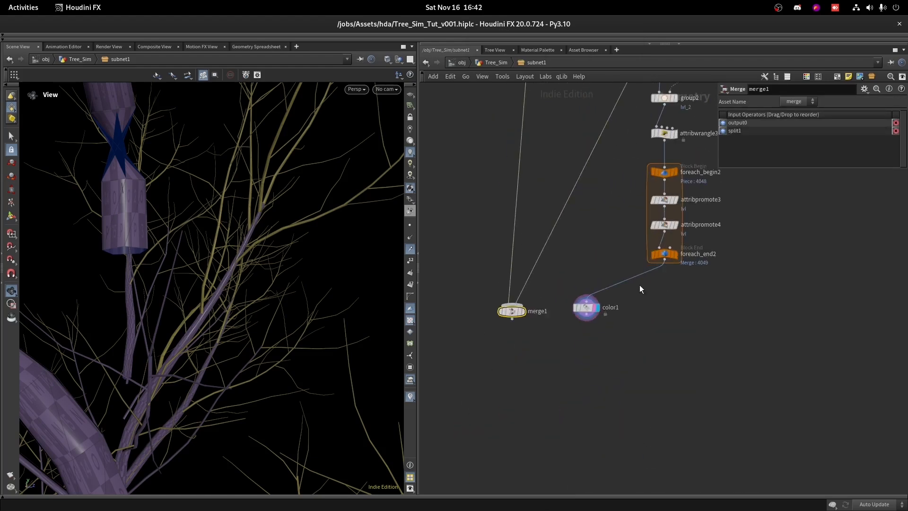
Step: Connect foreach_end2 to merge1, feed merge1 into color1, and frame the merged tree
left_click(517, 306)
left_click(512, 319)
left_click(586, 302)
left_click(586, 309)
key("g")
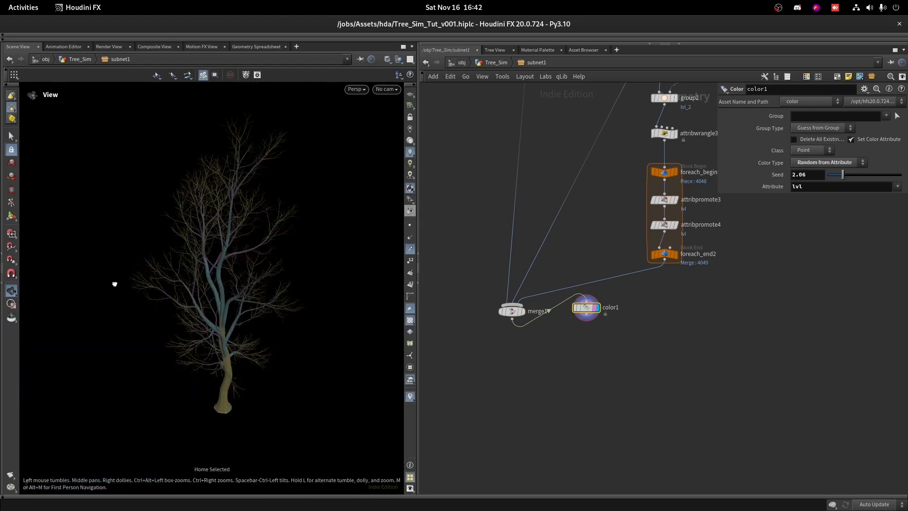
Step: Examine the level colours where the trunk, main branches and smaller branches meet
scroll(244, 337, "up", 3)
left_click_drag(244, 337, 298, 339)
scroll(211, 245, "up", 4)
middle_click_drag(210, 246, 271, 280)
left_click_drag(271, 279, 283, 298)
scroll(283, 299, "up", 2)
scroll(264, 277, "up", 2)
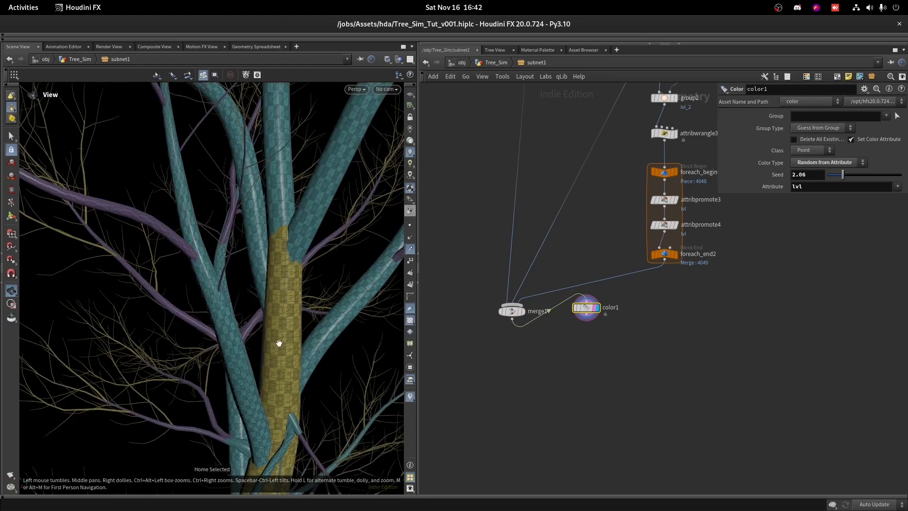
left_click_drag(335, 237, 317, 240)
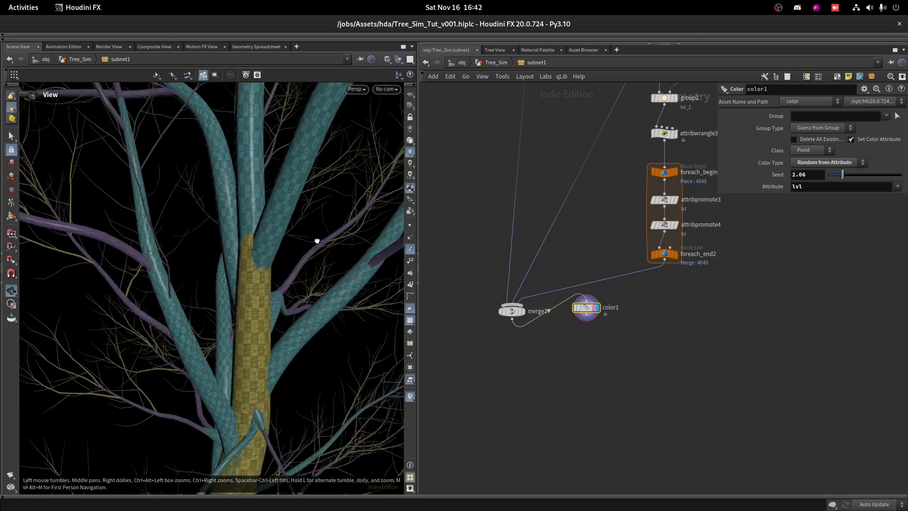
scroll(363, 182, "up", 3)
left_click_drag(363, 182, 404, 335)
scroll(123, 465, "down", 3)
Step: Delete the merge1 and color1 nodes
scroll(480, 307, "down", 1)
middle_click_drag(480, 294, 449, 319)
left_click_drag(449, 320, 555, 351)
key("Delete")
Step: Add a Split node after foreach_end2 and display its output
scroll(553, 344, "down", 3)
middle_click_drag(604, 255, 581, 345)
scroll(582, 228, "up", 2)
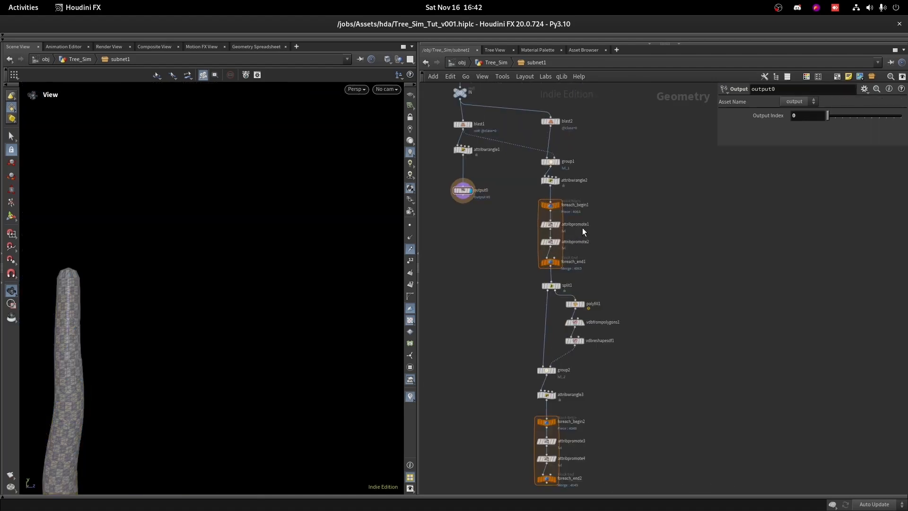
middle_click_drag(550, 449, 582, 218)
scroll(581, 218, "up", 3)
left_click(580, 269)
key("Tab")
type("split")
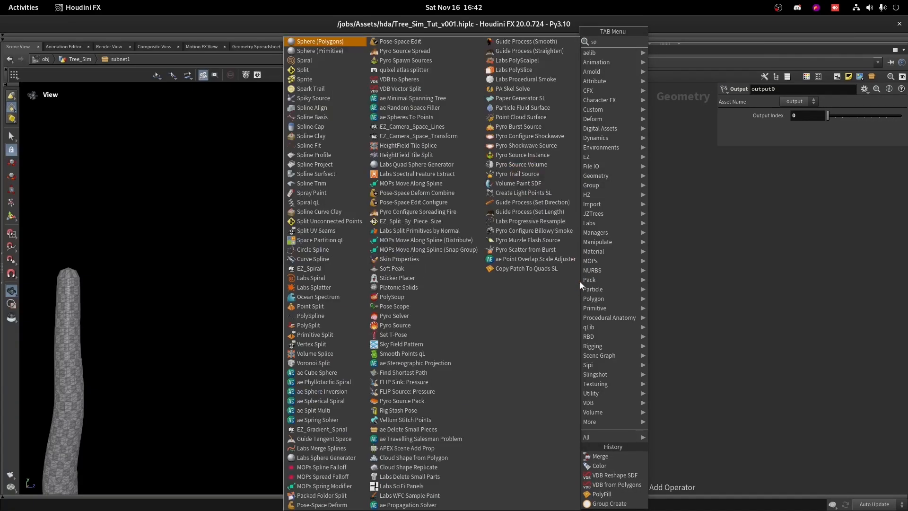
key("Return")
left_click(595, 312)
left_click(801, 117)
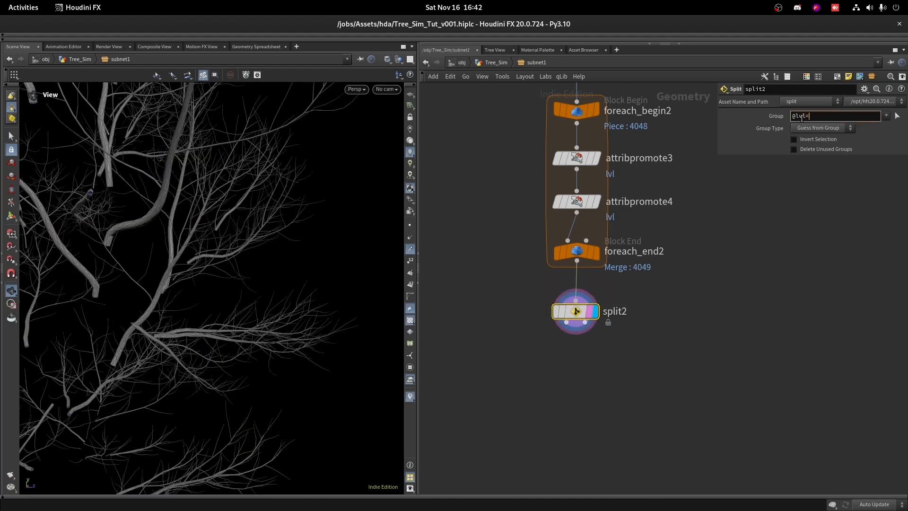
key("Return")
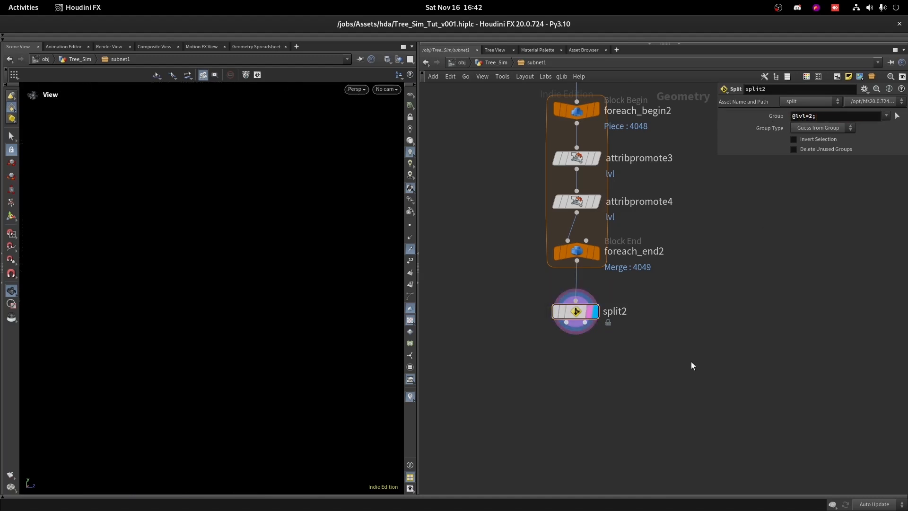
left_click(799, 128)
scroll(521, 254, "down", 2)
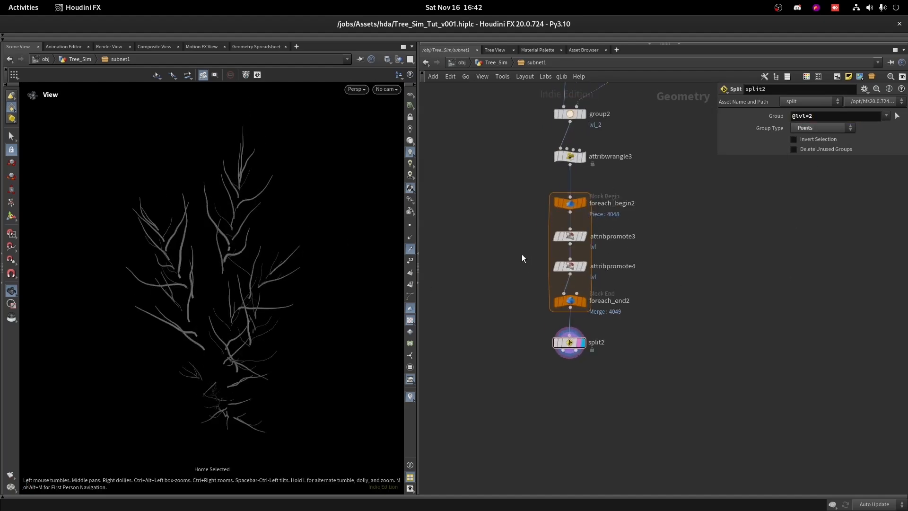
left_click(567, 157)
left_click_drag(635, 314, 576, 350)
middle_click_drag(733, 292, 739, 229)
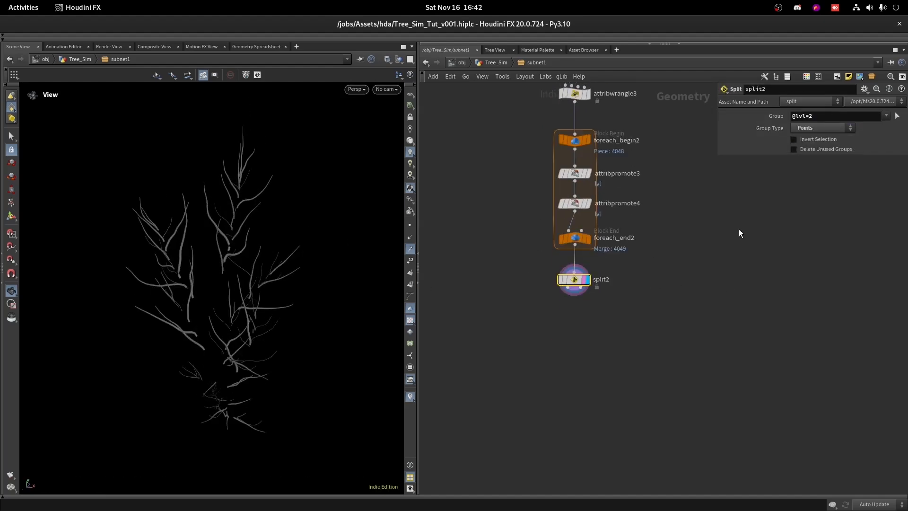
left_click(816, 140)
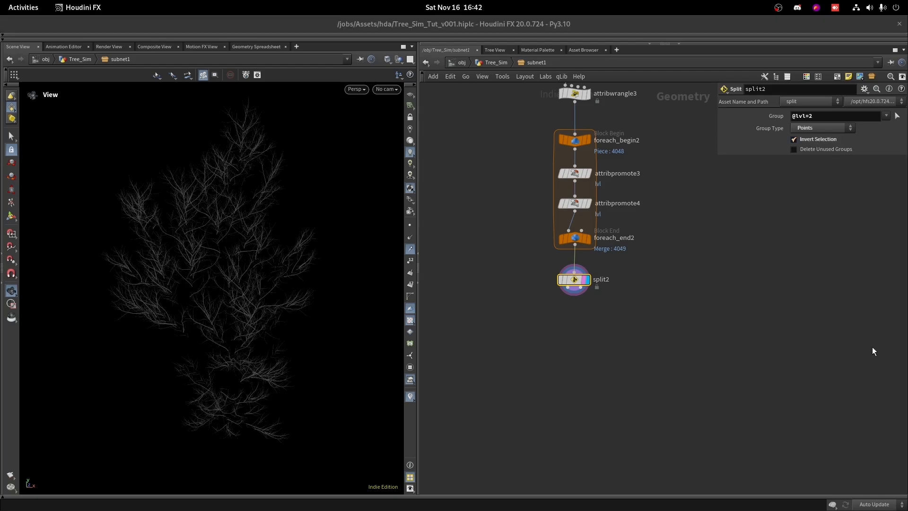
Step: Duplicate the chain from PolyFill through the for-each block below split2, and connect split2's outputs to group3 and polyfill2
scroll(719, 263, "down", 5)
scroll(654, 199, "up", 1)
left_click_drag(581, 194, 730, 384)
middle_click_drag(731, 384, 698, 293)
left_click_drag(608, 117, 617, 333, "alt")
scroll(582, 333, "up", 3)
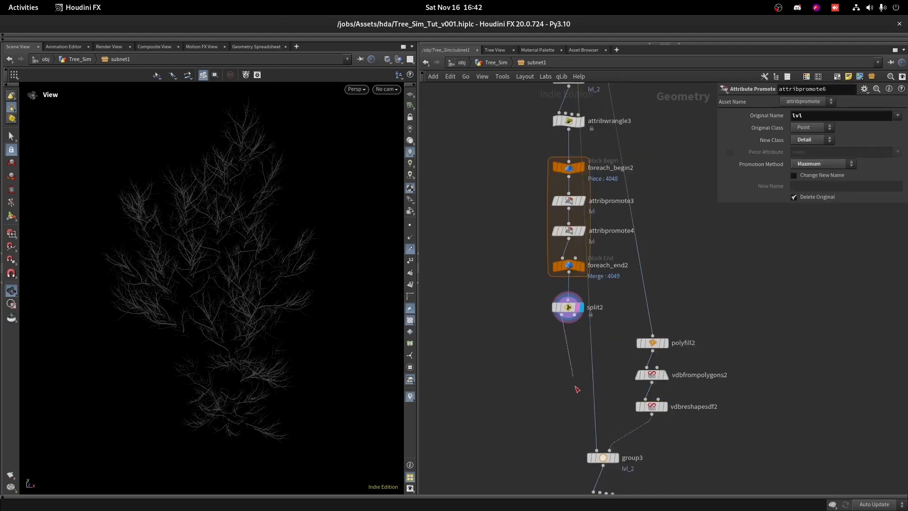
left_click_drag(574, 315, 653, 337)
middle_click_drag(579, 459, 620, 349)
left_click(640, 335)
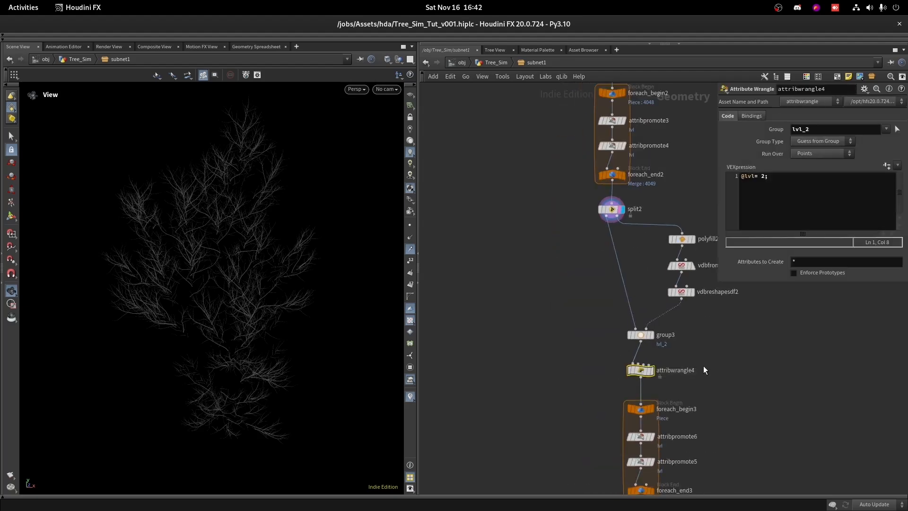
left_click(644, 369)
double_click(763, 176)
left_click_drag(805, 129, 810, 129)
type("3")
Step: Display foreach_end3 and then group3 to inspect the lvl_3 points on the branches
middle_click_drag(655, 490, 634, 300)
scroll(633, 302, "up", 3)
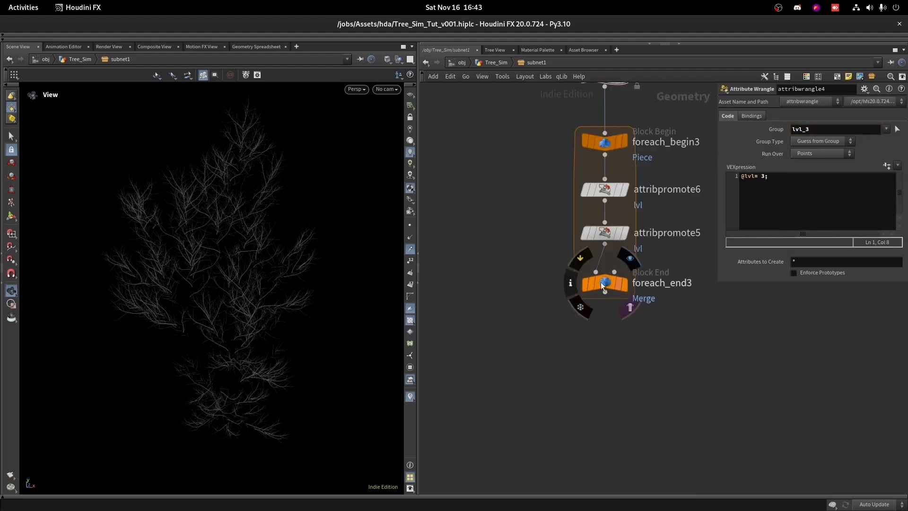
left_click(603, 285)
scroll(551, 186, "down", 3)
scroll(617, 187, "up", 2)
left_click(619, 166)
left_click(598, 187)
scroll(294, 223, "up", 6)
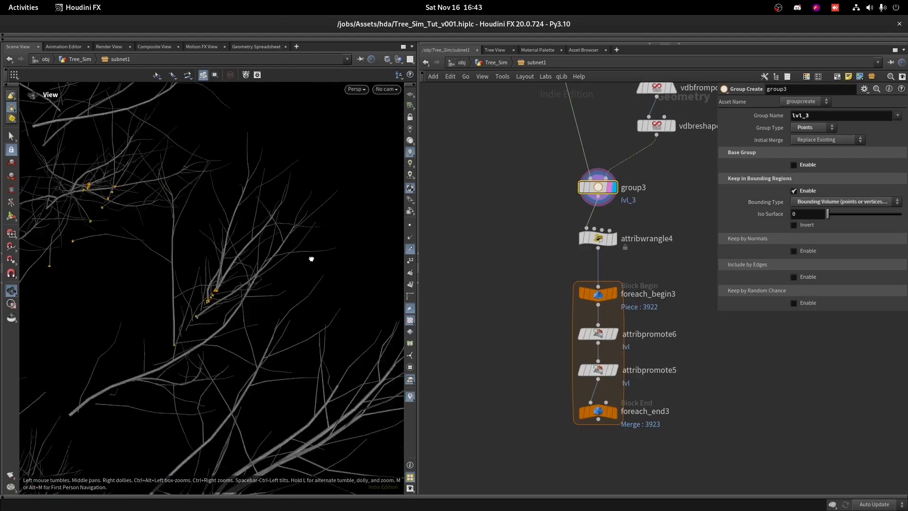
left_click_drag(310, 277, 159, 230)
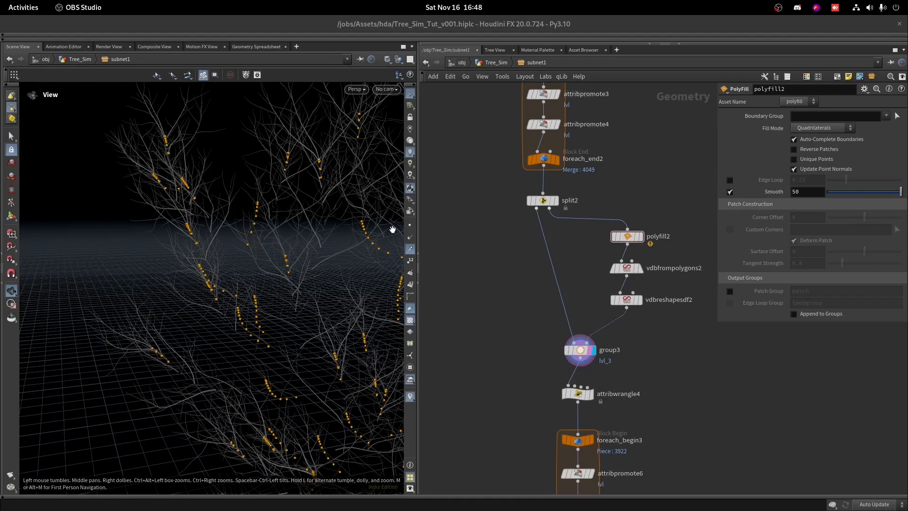
Step: Compare polyfill2's output with group3's points around the open branch ends
middle_click_drag(540, 296, 492, 296)
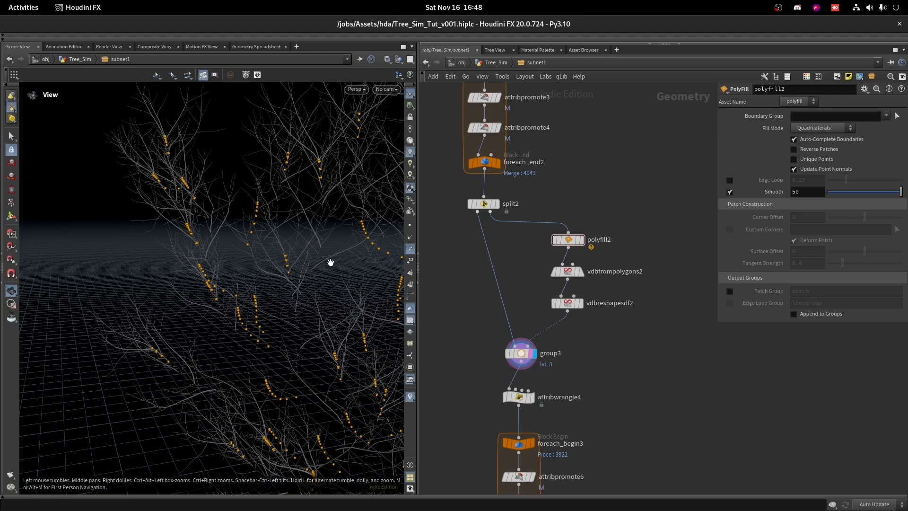
scroll(331, 262, "up", 8)
scroll(228, 191, "up", 10)
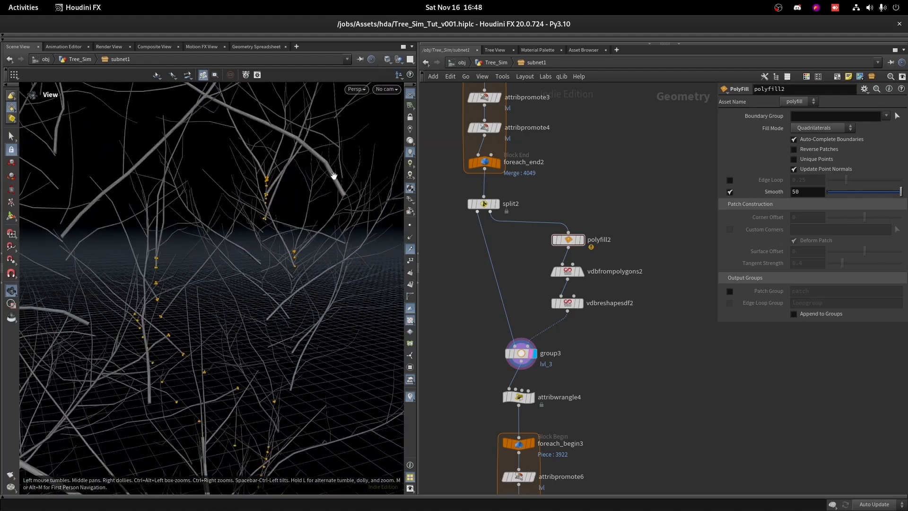
left_click_drag(333, 176, 372, 128)
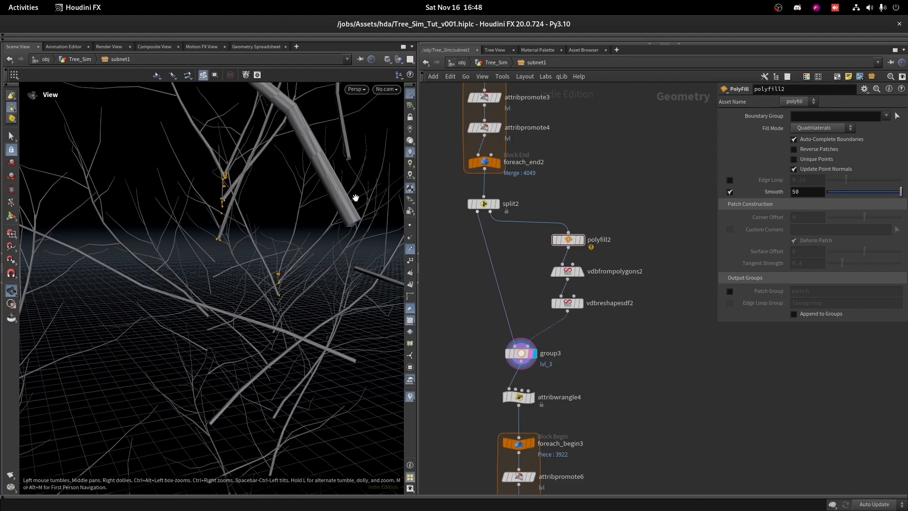
left_click(579, 240)
scroll(365, 217, "down", 3)
left_click_drag(365, 217, 294, 231)
scroll(214, 196, "up", 10)
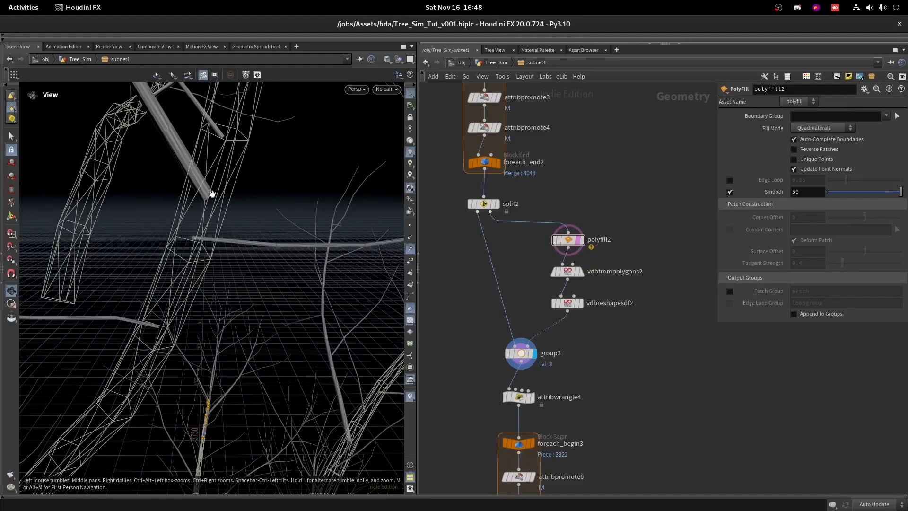
left_click_drag(475, 333, 551, 365)
scroll(525, 351, "up", 3)
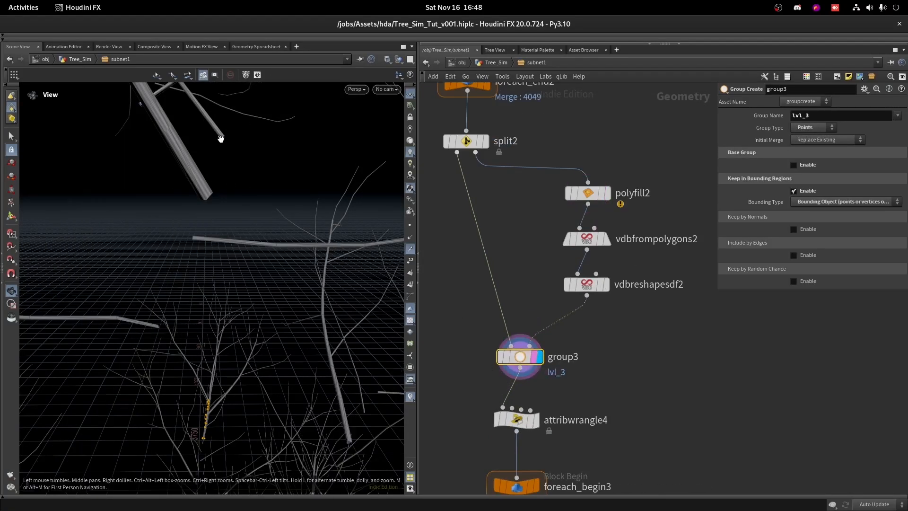
scroll(286, 210, "up", 5)
left_click_drag(273, 204, 96, 210)
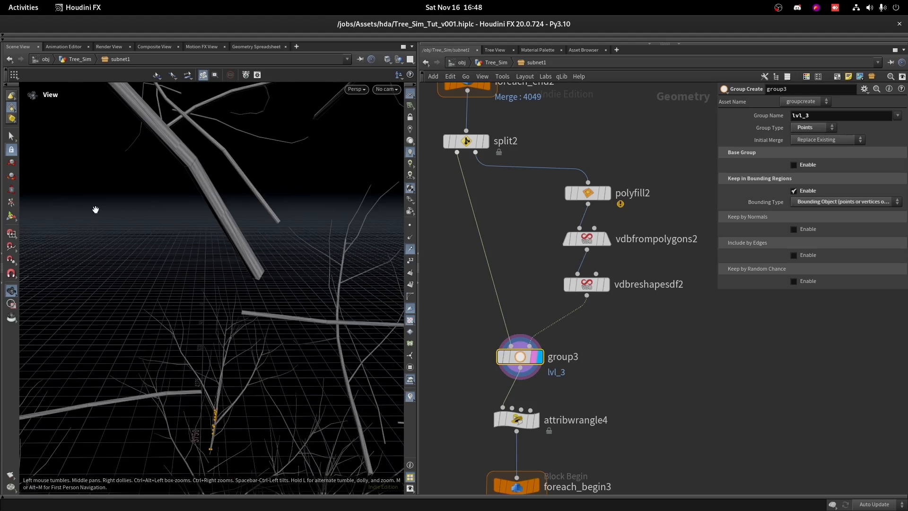
Step: Set polyfill2's Fill Mode to Single Polygon and check the grouped points across the tree
left_click(588, 193)
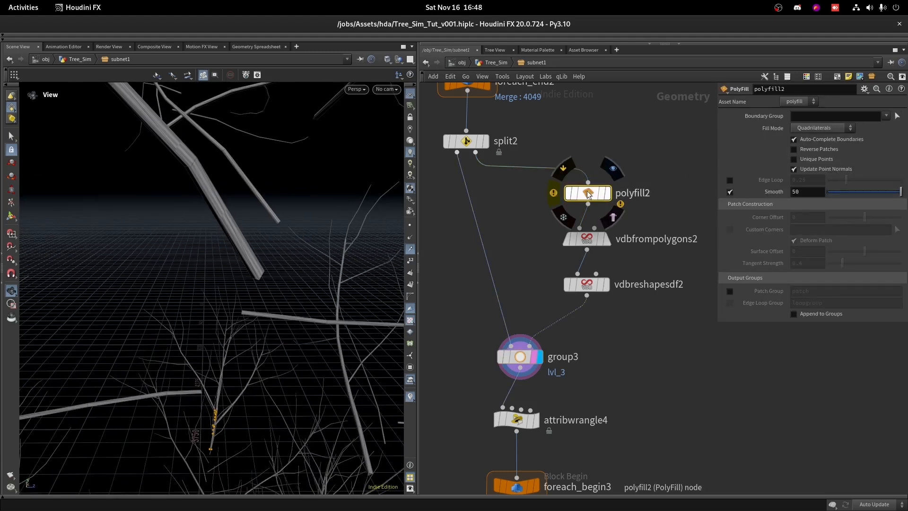
left_click(820, 128)
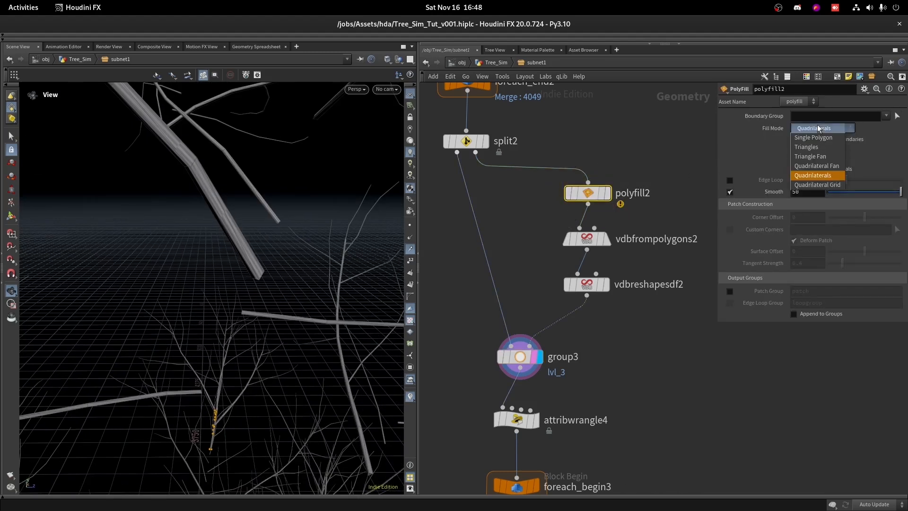
left_click(814, 138)
left_click_drag(279, 212, 345, 203)
scroll(313, 239, "down", 5)
scroll(328, 234, "up", 3)
middle_click_drag(520, 356, 558, 242)
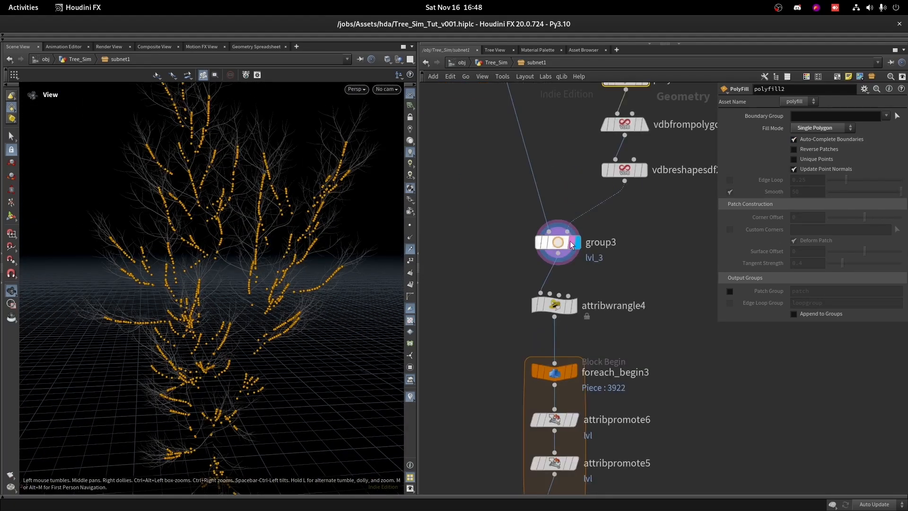
Step: Review group3 and attribwrangle4's settings, and display the foreach_end3 result for the whole tree
left_click(558, 242)
scroll(580, 314, "up", 2)
left_click(573, 303)
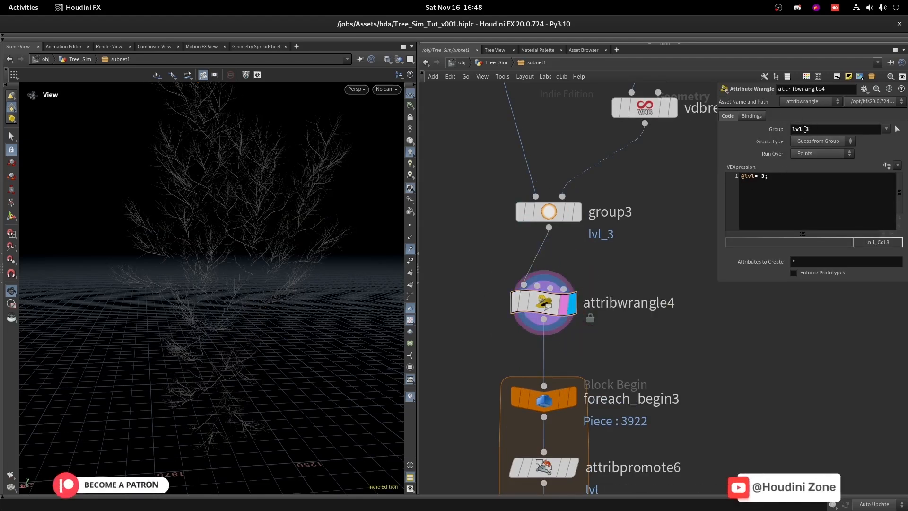
middle_click_drag(630, 341, 631, 135)
scroll(583, 380, "up", 2)
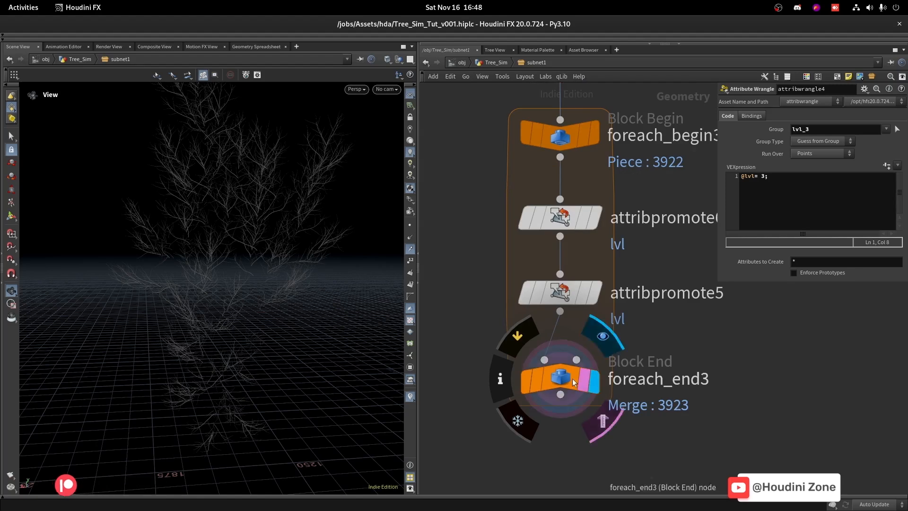
left_click(569, 381)
key("space+g")
left_click_drag(284, 265, 328, 229)
scroll(636, 313, "down", 5)
key("alt+Tab")
key("alt+Tab")
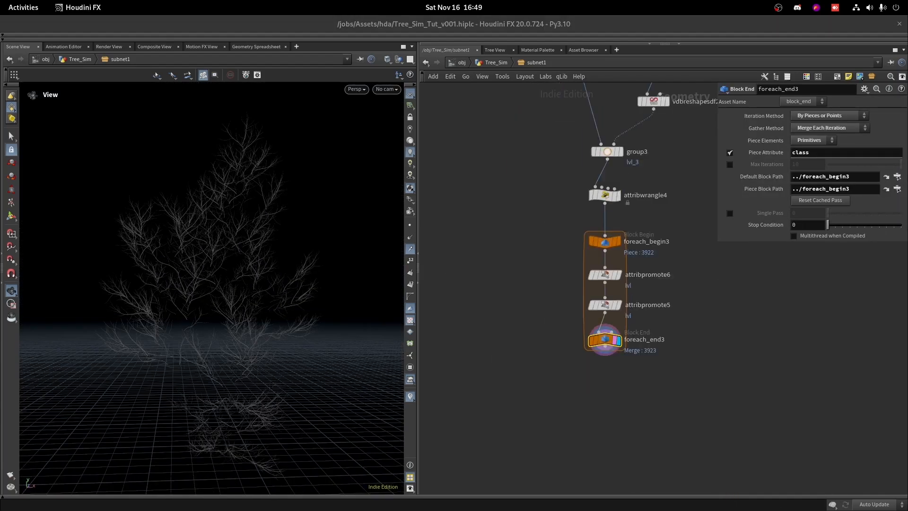
Step: Duplicate the chain from split2 through foreach_end3 and attach the copy after foreach_end3
scroll(663, 340, "down", 3)
left_click_drag(573, 143, 686, 352)
left_click_drag(610, 144, 634, 382, "alt")
left_click_drag(600, 353, 633, 404, "alt")
scroll(621, 362, "up", 3)
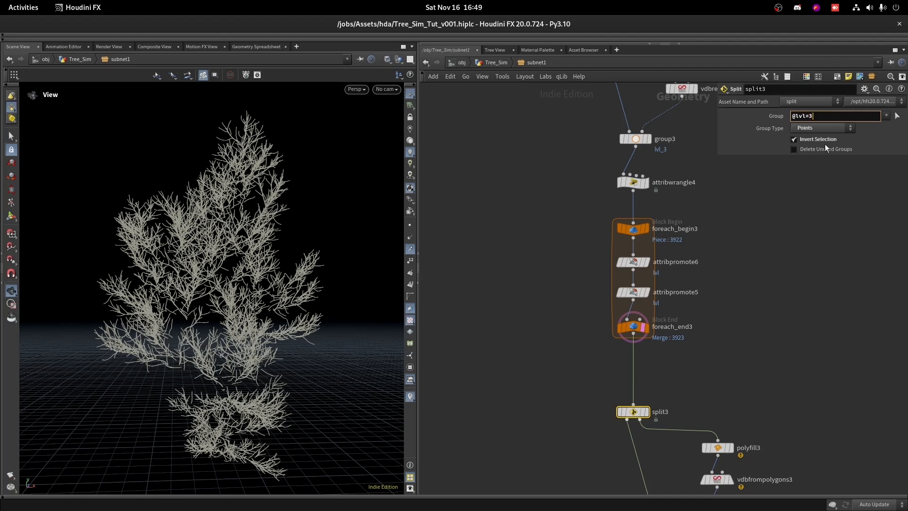
left_click(734, 247)
middle_click_drag(645, 478, 652, 349)
scroll(652, 349, "up", 3)
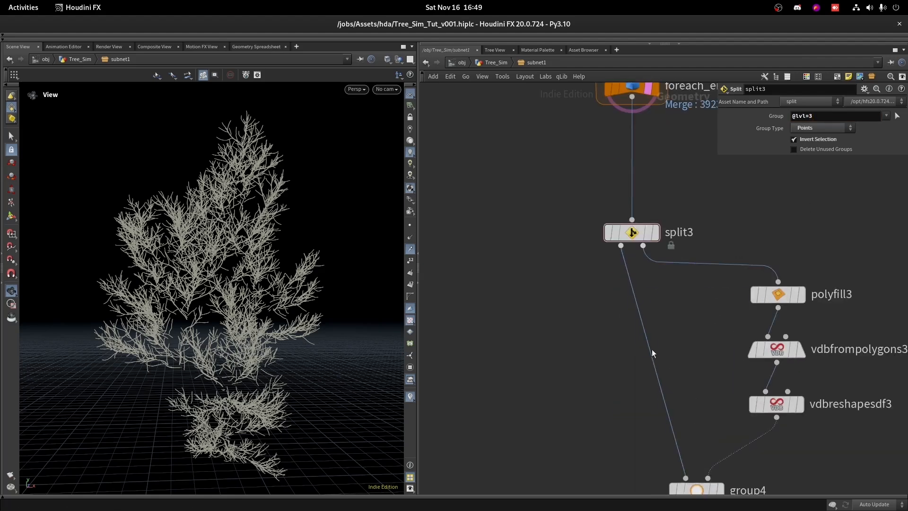
left_click(646, 238)
left_click(653, 236)
key("space+g")
left_click_drag(203, 229, 305, 166)
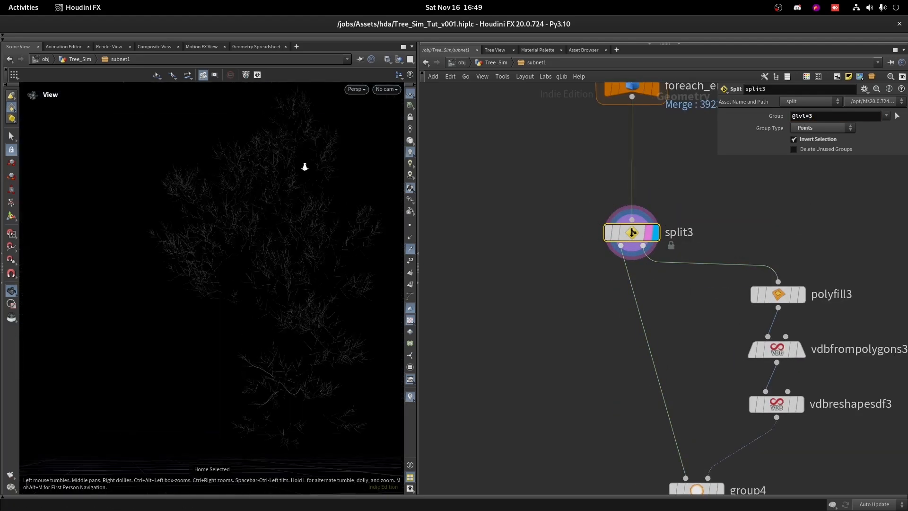
scroll(320, 193, "up", 5)
Step: Check the outputs of polyfill3, vdbfrompolygons3 and vdbreshapesdf3 in turn
middle_click_drag(718, 223, 643, 233)
scroll(623, 210, "up", 3)
left_click(627, 209)
left_click(609, 208)
key("space+g")
left_click_drag(237, 220, 270, 142)
middle_click_drag(659, 303, 690, 209)
left_click(660, 194)
left_click(623, 193)
left_click_drag(246, 228, 290, 226)
left_click(650, 270)
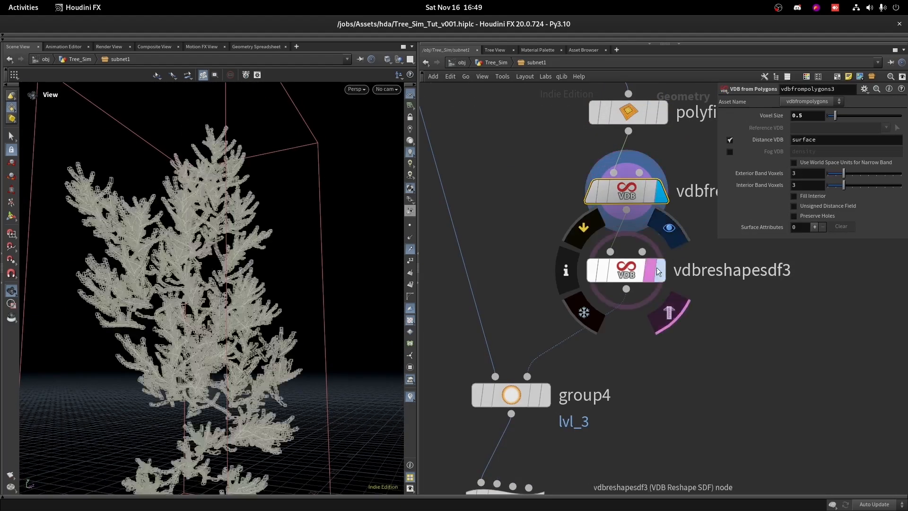
left_click(661, 270)
left_click(625, 270)
scroll(289, 209, "up", 5)
Step: Display group4 and set its group name to lvl_4
scroll(288, 209, "down", 5)
scroll(700, 346, "down", 3)
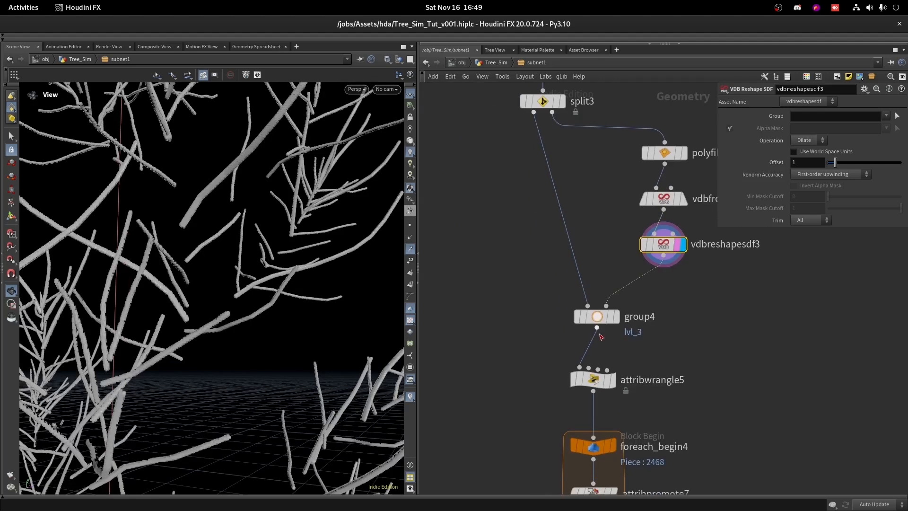
left_click(616, 320)
left_click(598, 317)
left_click_drag(259, 176, 272, 208)
scroll(271, 208, "down", 3)
left_click_drag(806, 116, 822, 132)
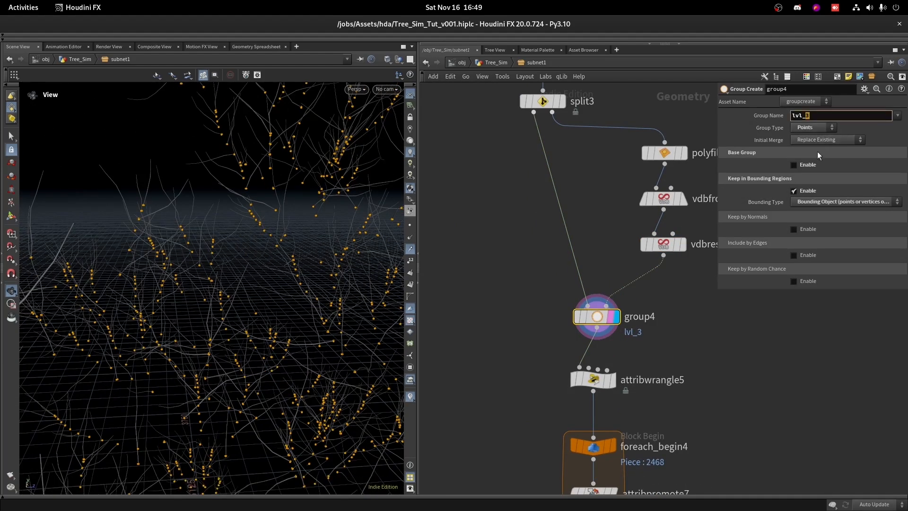
scroll(233, 227, "down", 4)
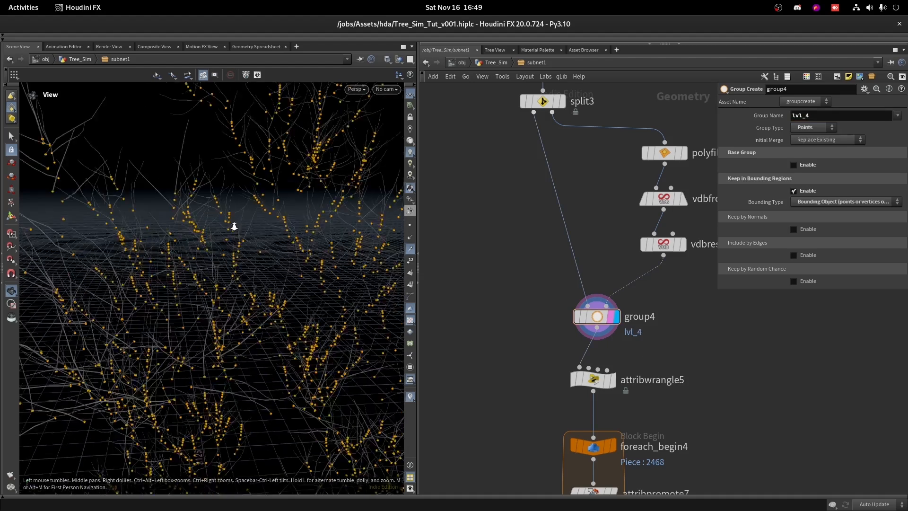
left_click_drag(233, 227, 339, 231)
middle_click_drag(662, 360, 675, 300)
left_click(607, 320)
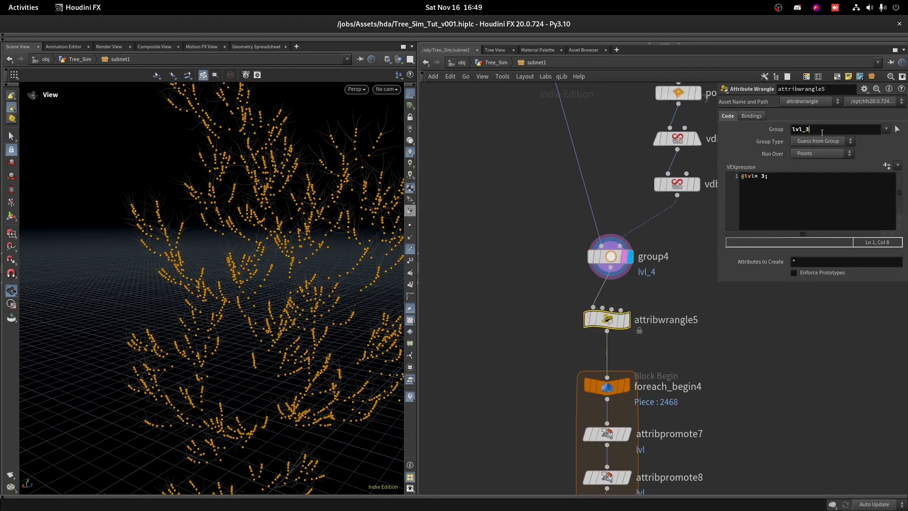
left_click(810, 130)
key("BackSpace")
type("4")
left_click(765, 177)
key("BackSpace")
type("4")
left_click(715, 342)
Step: Display the output of foreach_end4 and frame it in the viewport
middle_click_drag(702, 393, 702, 184)
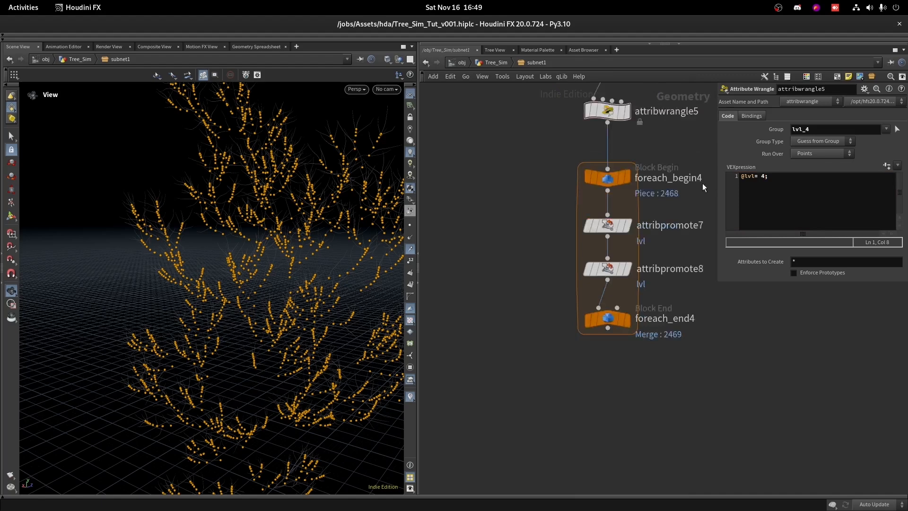
left_click(626, 319)
left_click(608, 319)
key("space+g")
Step: Move the output0 node away from attribwrangle1 into free space beside the level chain
scroll(653, 348, "down", 4)
scroll(662, 365, "down", 5)
middle_click_drag(583, 212, 587, 322)
middle_click_drag(561, 160, 566, 272)
scroll(576, 215, "up", 3)
left_click_drag(607, 208, 480, 349)
Step: Add a Merge node fed by attribwrangle1 in the free space beside the level chain
left_click(607, 179)
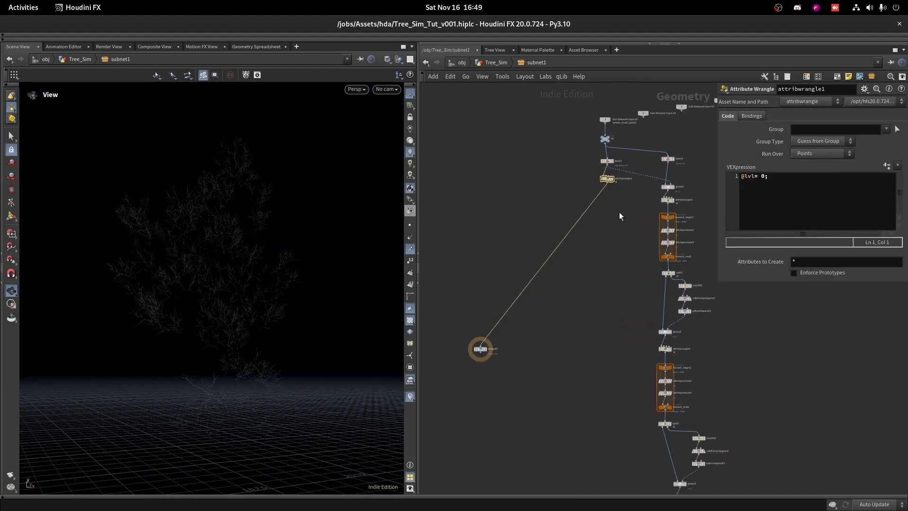
middle_click_drag(576, 440, 585, 229)
key("Tab")
type("mer")
key("Return")
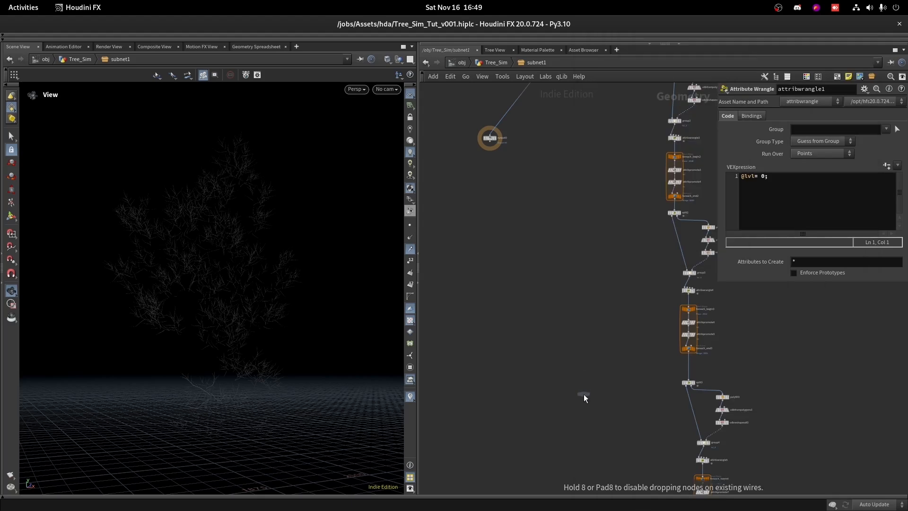
left_click(584, 393)
scroll(583, 394, "up", 3)
left_click(582, 390)
Step: Connect split1's non-selected geometry output to merge1
scroll(600, 284, "down", 3)
middle_click_drag(608, 135, 591, 251)
scroll(576, 207, "down", 1)
middle_click_drag(584, 91, 591, 191)
scroll(579, 192, "up", 2)
left_click(596, 174)
scroll(637, 314, "up", 3)
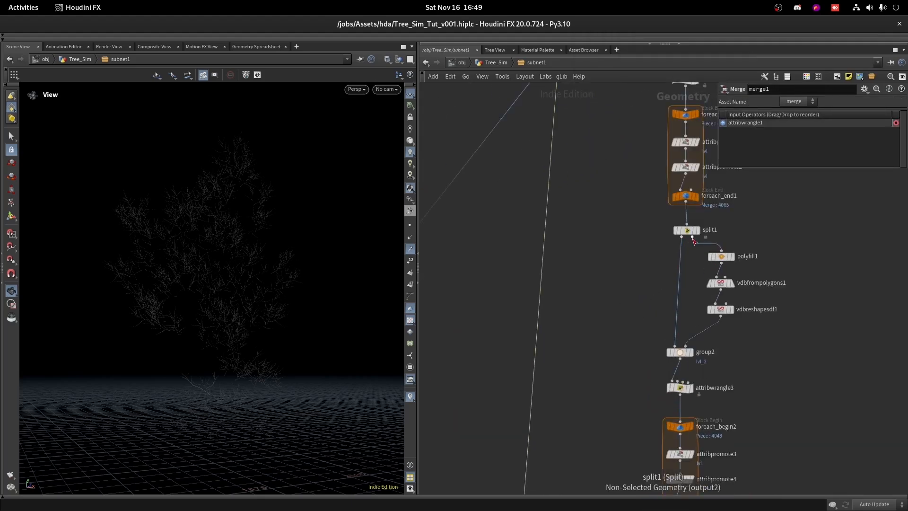
left_click_drag(692, 238, 595, 362)
scroll(595, 361, "down", 1)
middle_click_drag(596, 367, 603, 106)
middle_click_drag(567, 416, 588, 100)
left_click(555, 253)
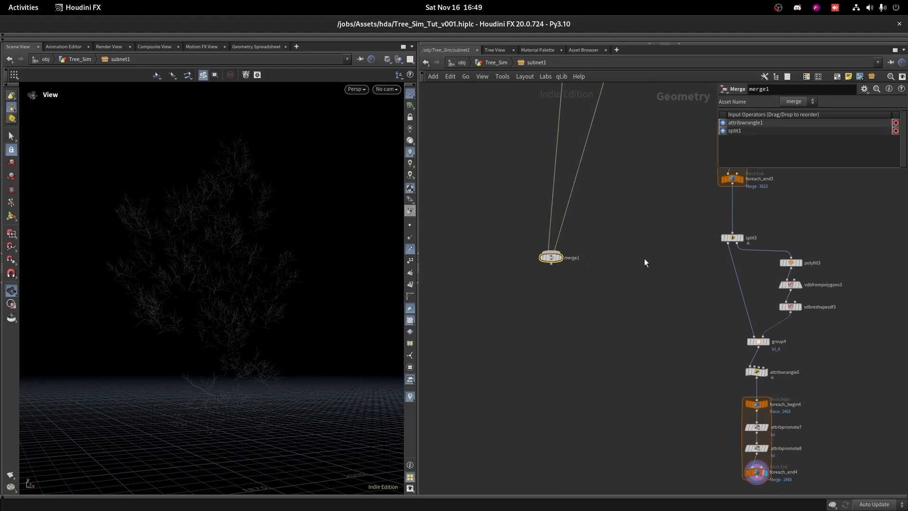
Step: Connect split3's non-selected geometry output to merge1
scroll(645, 261, "down", 2)
middle_click_drag(707, 137, 596, 236)
middle_click_drag(635, 306, 669, 201)
scroll(639, 255, "up", 2)
left_click_drag(629, 236, 442, 244)
Step: Connect split2's non-selected geometry output to merge1, undoing the accidental node move
middle_click_drag(518, 169, 511, 422)
scroll(511, 422, "down", 1)
scroll(566, 271, "up", 1)
left_click_drag(582, 223, 525, 356)
key("ctrl+z")
left_click(587, 227)
middle_click_drag(519, 339, 603, 152)
left_click(518, 349)
Step: Display merge1 and inspect the merged tree in the viewport
scroll(516, 353, "up", 2)
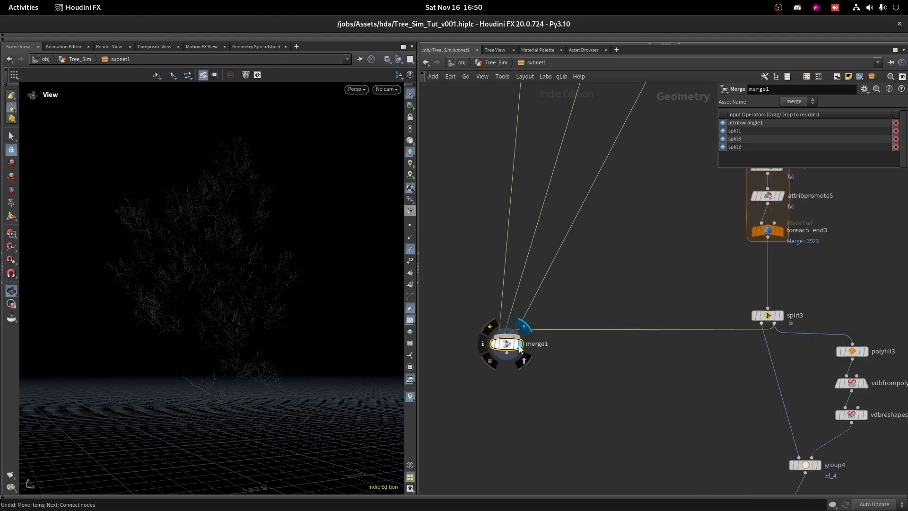
left_click(516, 344)
left_click(521, 344)
key("space+g")
left_click_drag(313, 199, 392, 225)
middle_click_drag(392, 225, 485, 255)
middle_click_drag(321, 251, 267, 188)
Step: Connect the output of foreach_end4 to merge1 as its fifth input
scroll(626, 302, "down", 3)
middle_click_drag(628, 316, 644, 258)
middle_click_drag(630, 219, 625, 255)
scroll(625, 256, "up", 3)
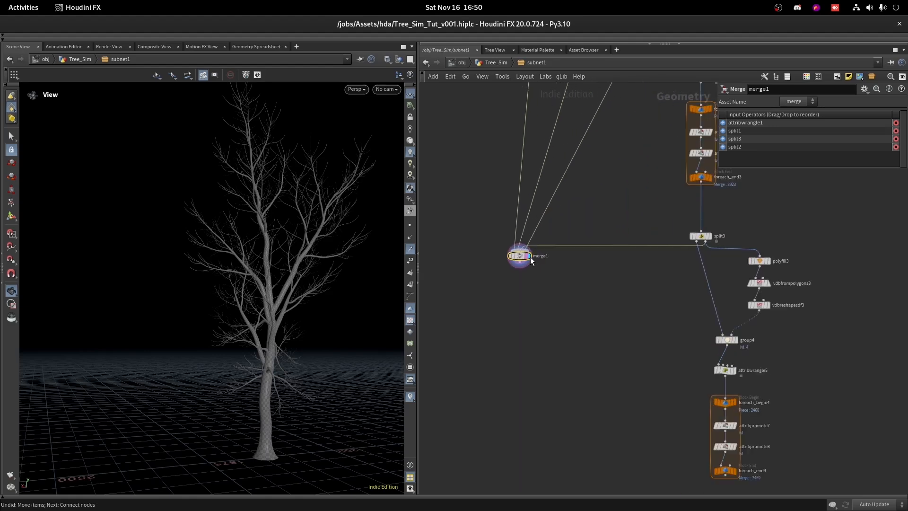
left_click(518, 262)
middle_click_drag(625, 364, 569, 174)
left_click_drag(670, 300, 668, 287)
middle_click_drag(471, 151, 608, 288)
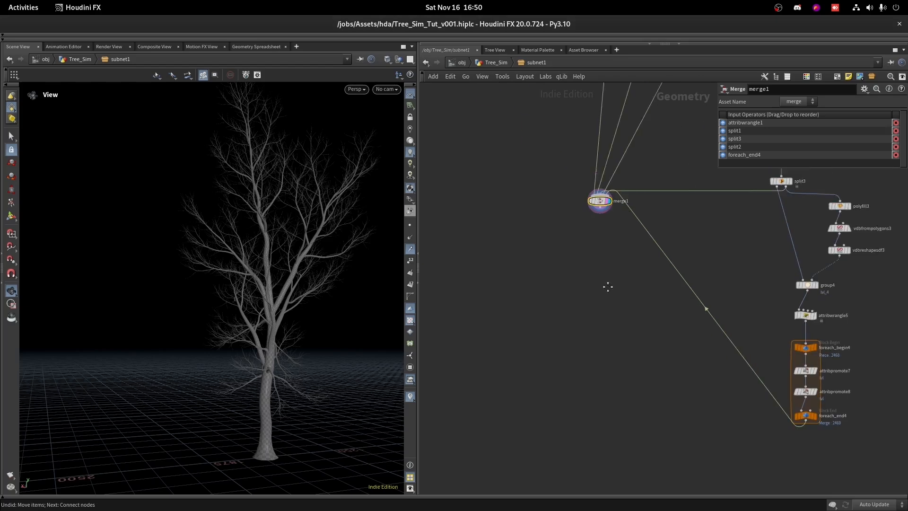
Step: Compare the geometry information of merge1 with that of the IN null
scroll(608, 288, "up", 3)
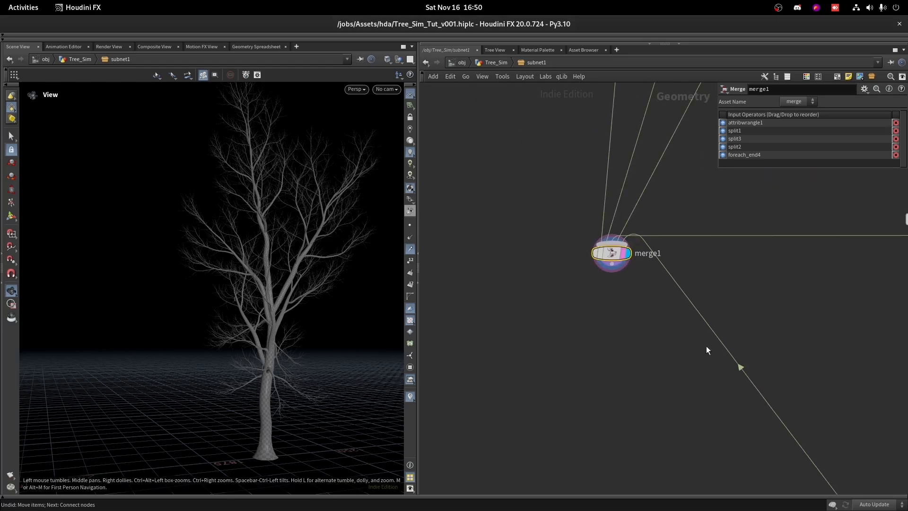
middle_click(609, 258)
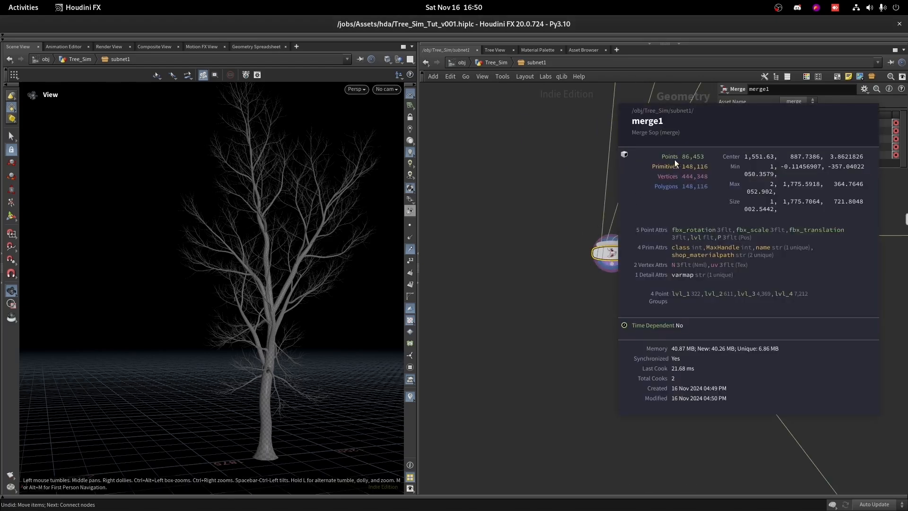
scroll(635, 137, "down", 3)
middle_click_drag(635, 137, 518, 478)
scroll(518, 478, "down", 1)
middle_click_drag(512, 92, 513, 473)
scroll(551, 291, "up", 3)
middle_click(555, 282)
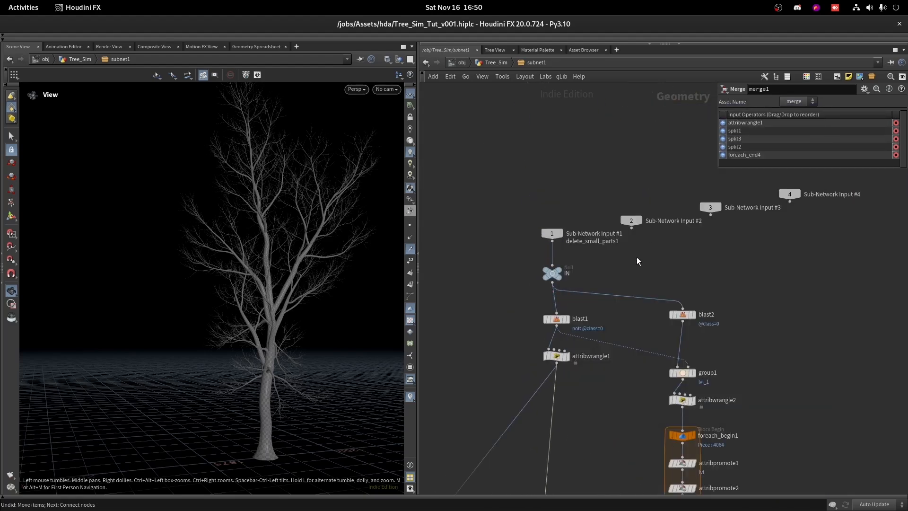
Step: Add a Color node after merge1, display it and frame the tree
scroll(618, 291, "down", 6)
middle_click_drag(597, 425, 643, 247)
scroll(643, 246, "up", 2)
middle_click_drag(540, 131, 567, 12)
scroll(719, 221, "up", 6)
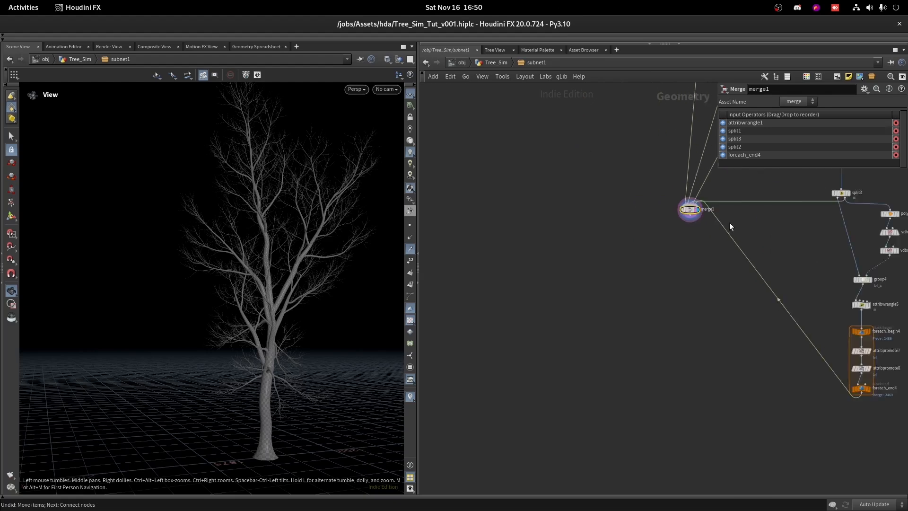
left_click(673, 211)
key("Tab")
type("colo")
key("Return")
key("Return")
left_click(677, 300)
key("space+g")
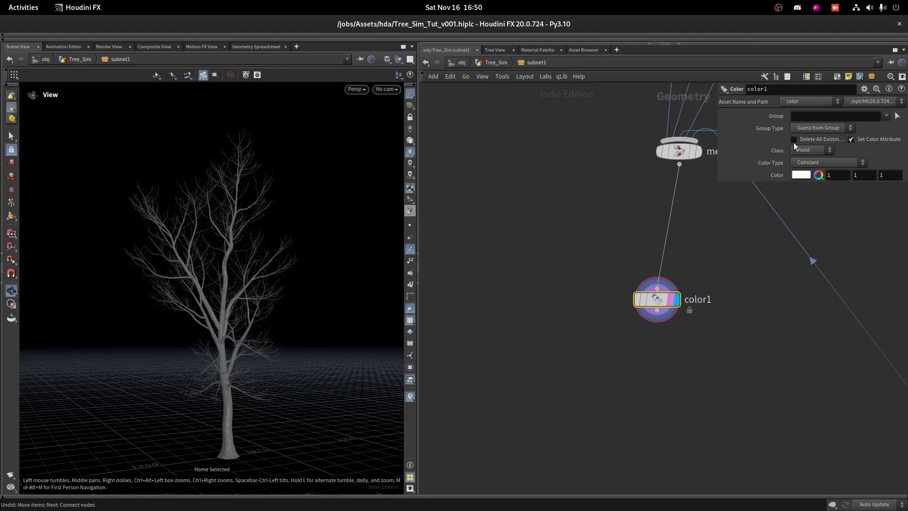
Step: Colour the tree with Random from Attribute using lvl and a seed of 5.55, and inspect it from several sides
left_click(814, 162)
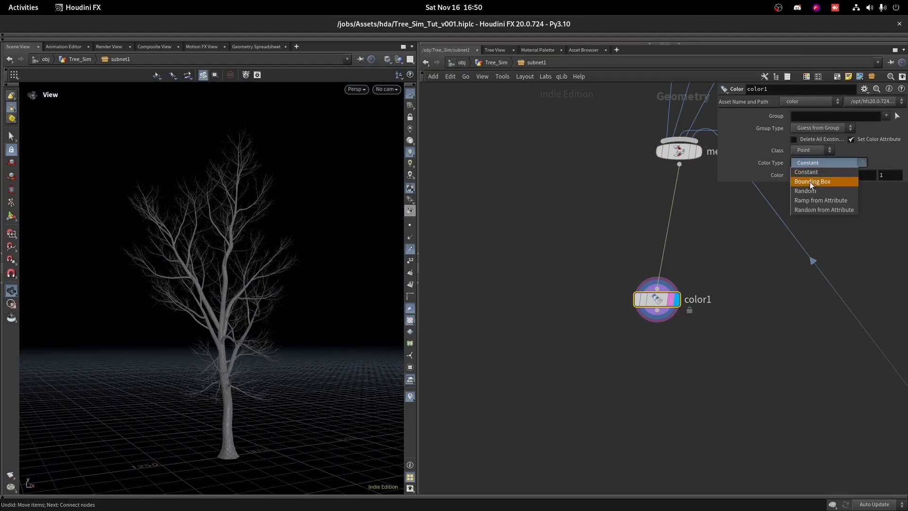
left_click(810, 210)
left_click(897, 186)
left_click(865, 235)
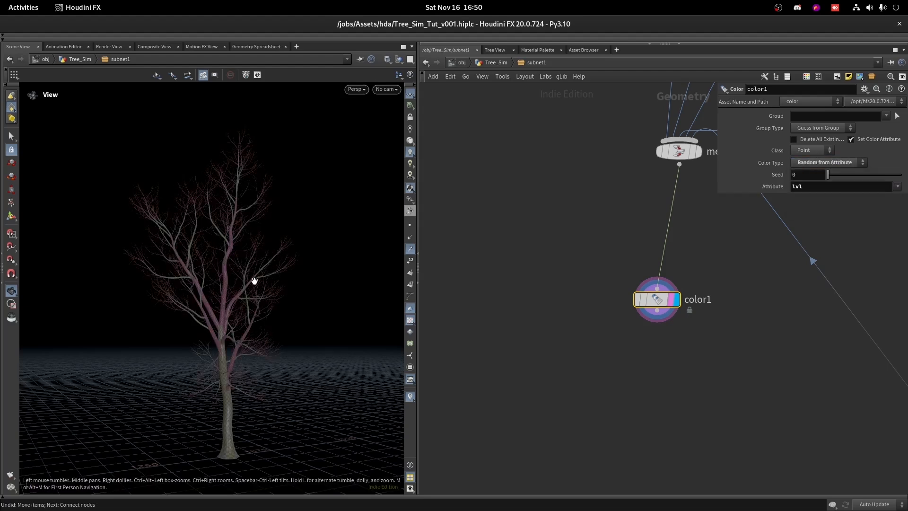
left_click_drag(838, 178, 868, 173)
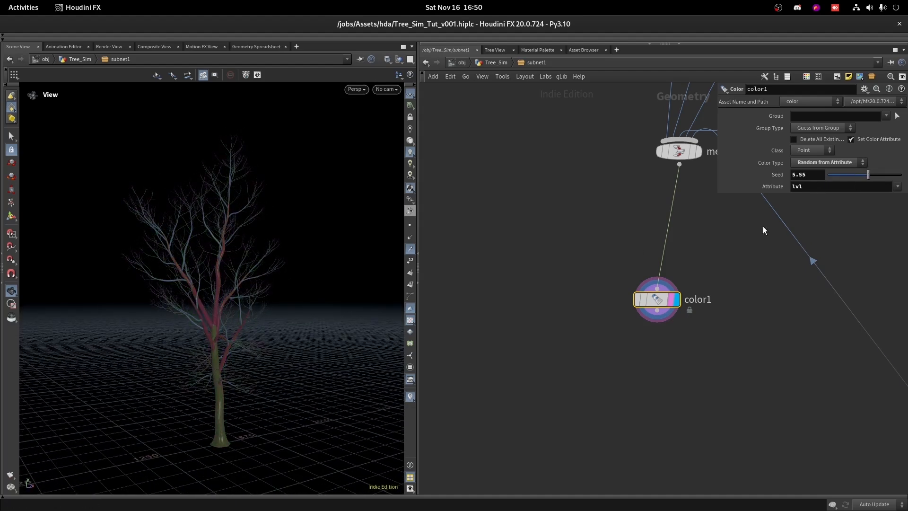
left_click_drag(250, 280, 229, 284)
middle_click_drag(228, 284, 290, 204)
right_click_drag(290, 203, 256, 257)
left_click_drag(255, 258, 243, 221)
key("space+g")
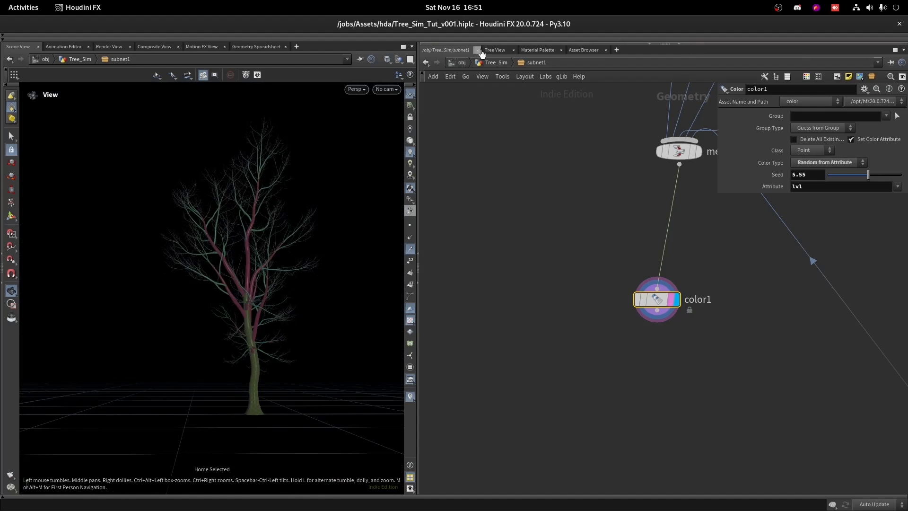
Step: Feed output0 from color1, tidy the two nodes' layout and return to the Tree_Sim network
scroll(609, 328, "down", 5)
scroll(566, 396, "up", 2)
left_click_drag(572, 397, 656, 292)
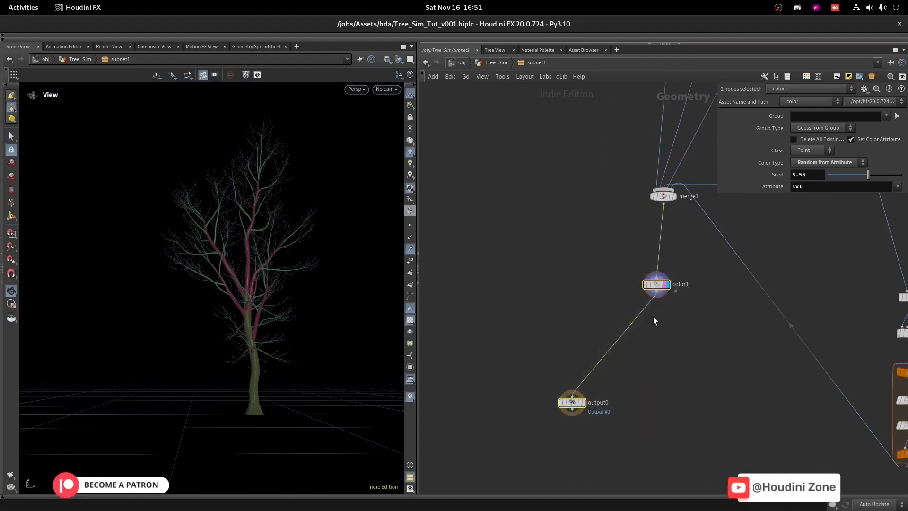
key("l")
left_click(494, 62)
Step: Add a File Cache node after subnet1, display it and turn off its time-dependent caching
left_click_drag(583, 335, 597, 317)
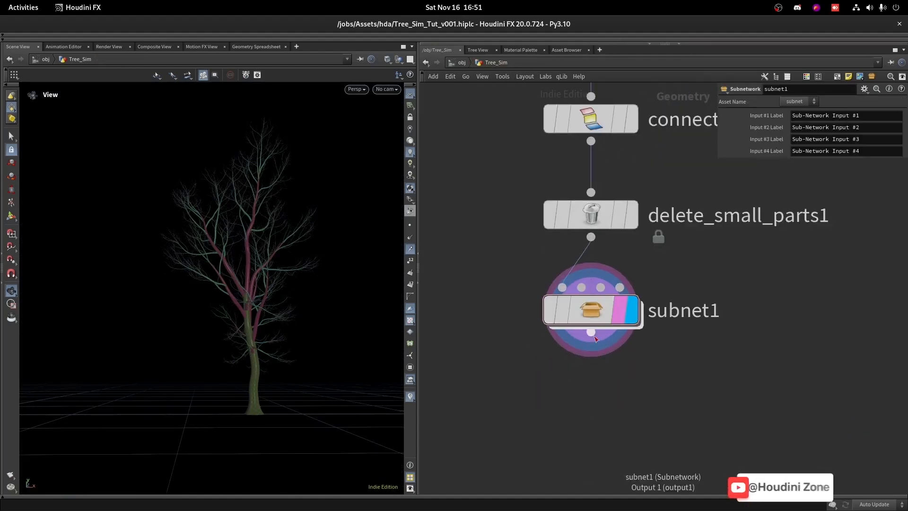
left_click(591, 332)
key("Tab")
type("filec")
key("Return")
key("Return")
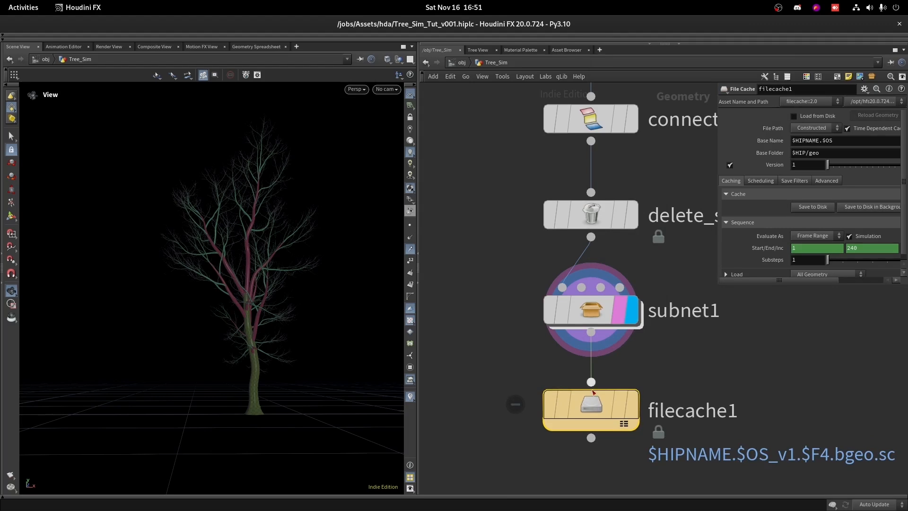
left_click(632, 407)
left_click(849, 127)
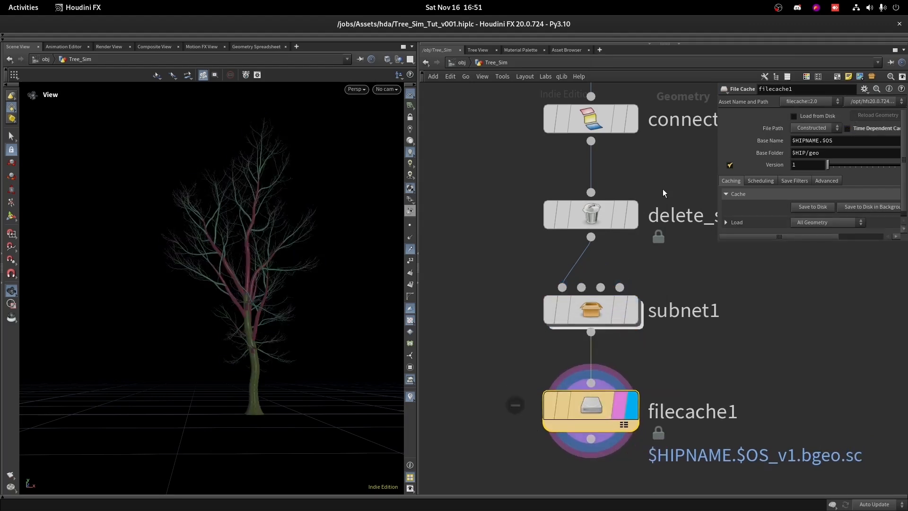
Step: Rename the file cache node to Tree_Level_cache and save its cache to disk
left_click_drag(719, 147, 695, 148)
middle_click_drag(711, 399, 687, 350)
left_click(692, 364)
left_click(693, 367)
double_click(693, 367)
type("Tr")
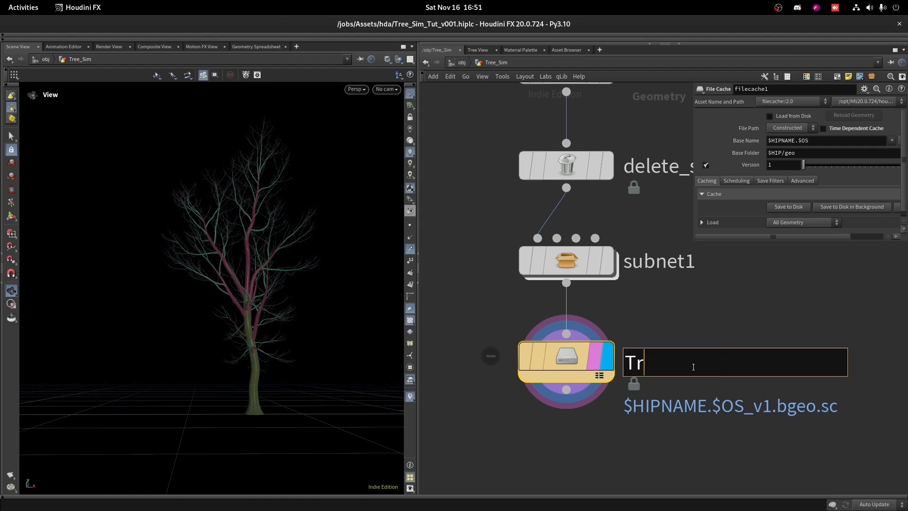
type("ee_Level_")
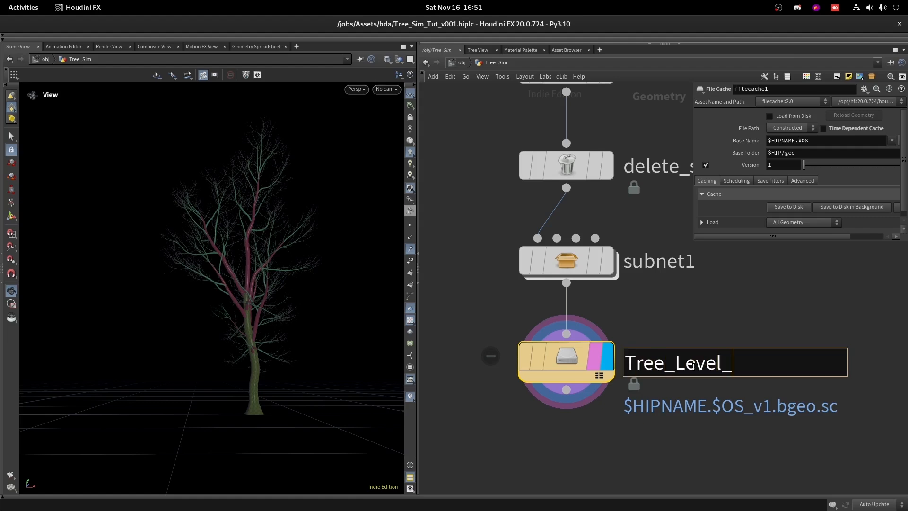
type("cache")
key("Return")
left_click(788, 207)
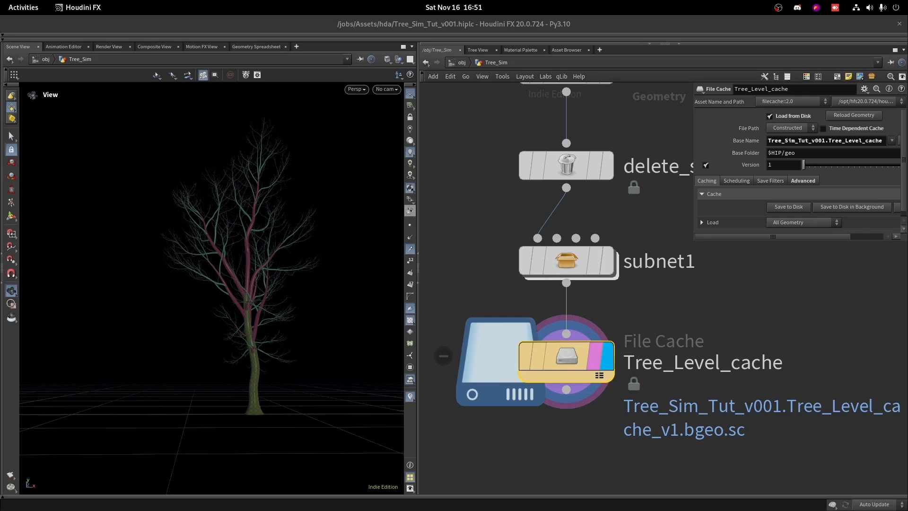
Step: Add a Transform node after Tree_Level_cache and display it
scroll(628, 416, "down", 3)
middle_click_drag(628, 417, 623, 231)
scroll(222, 349, "down", 5)
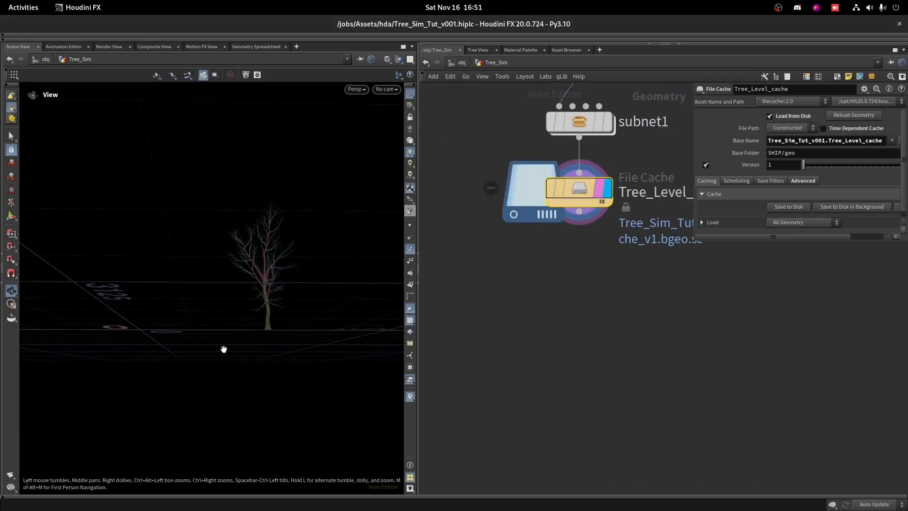
left_click_drag(223, 349, 220, 356)
key("Tab")
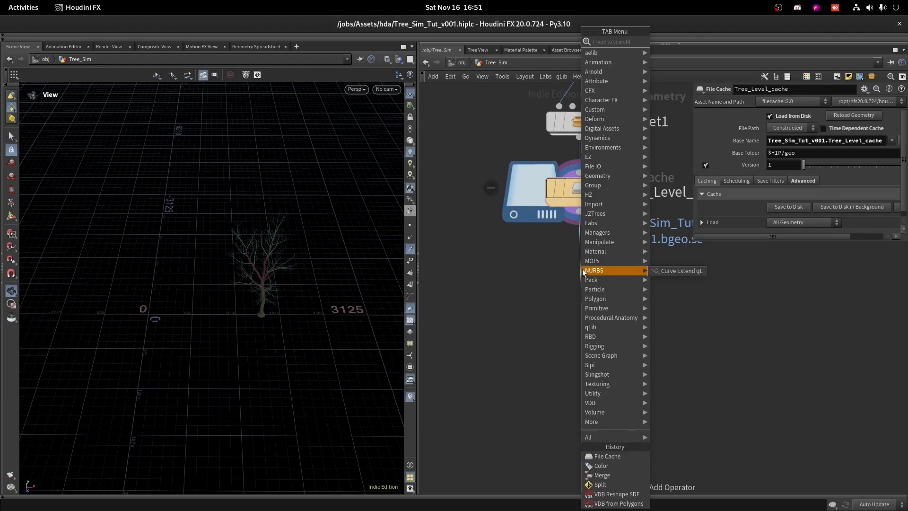
type("tra")
left_click(667, 62)
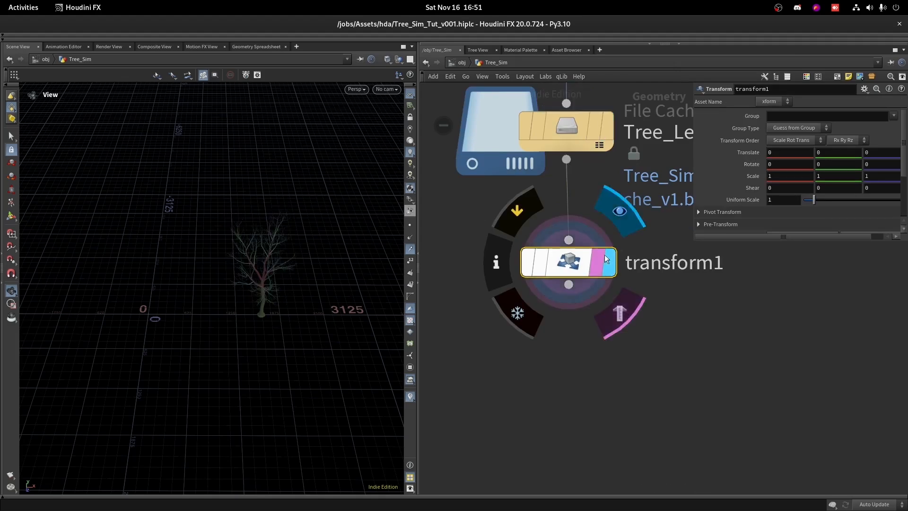
Step: Set transform1's uniform scale to .01 and frame the scaled tree
left_click_drag(778, 200, 682, 194)
type(".01")
key("Return")
key("g")
left_click_drag(258, 311, 342, 130)
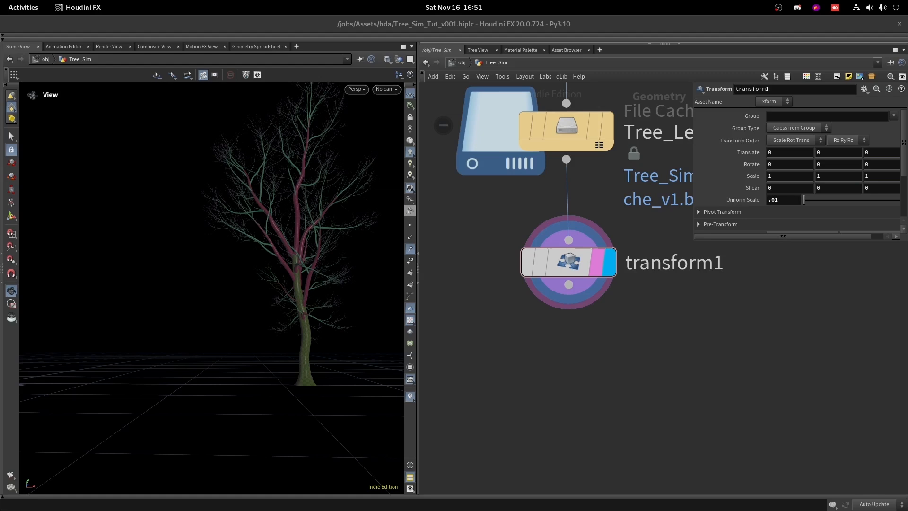
Step: Add a Null after transform1, display it and name it OUT_TREE_PREP
scroll(619, 328, "down", 4)
middle_click_drag(611, 331, 643, 230)
scroll(586, 232, "down", 4)
mouse_move(598, 230)
left_mouse_down()
mouse_move(598, 247)
mouse_move(604, 240)
left_mouse_up()
scroll(283, 290, "up", 6)
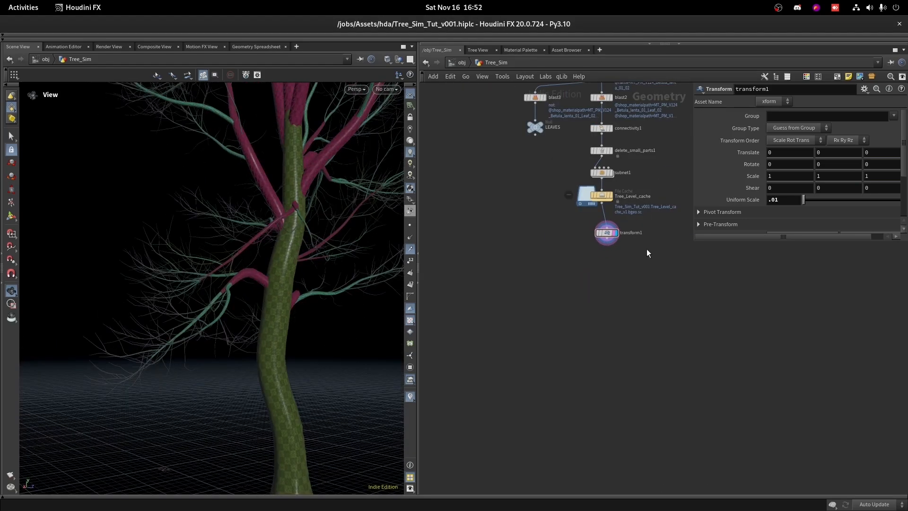
scroll(607, 255, "up", 2)
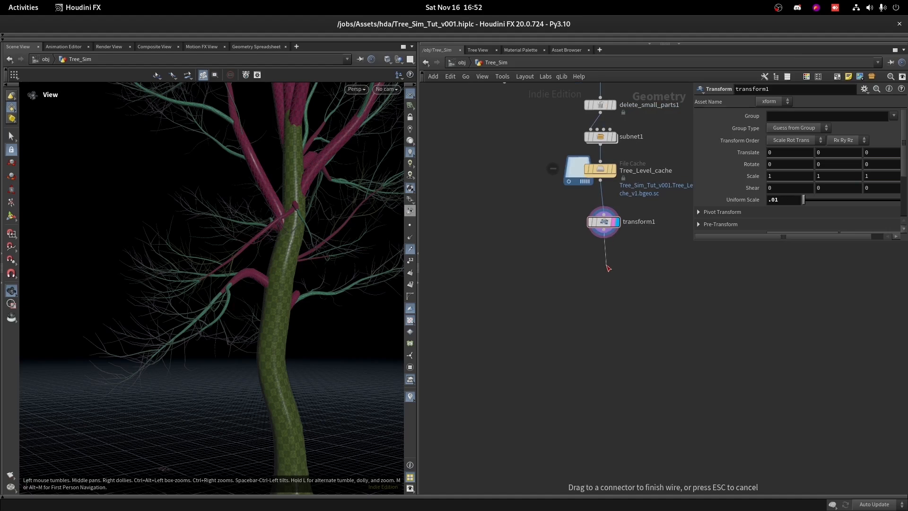
left_click(608, 268)
type("null")
key("Return")
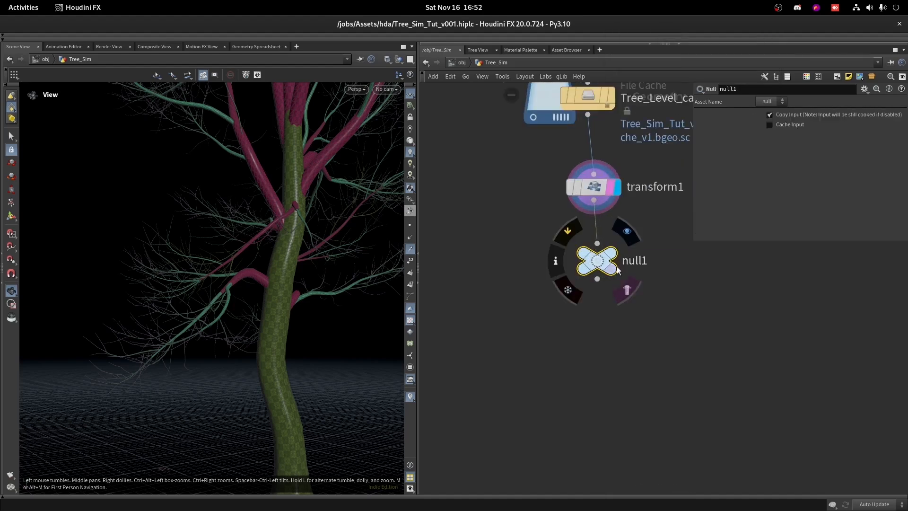
double_click(644, 264)
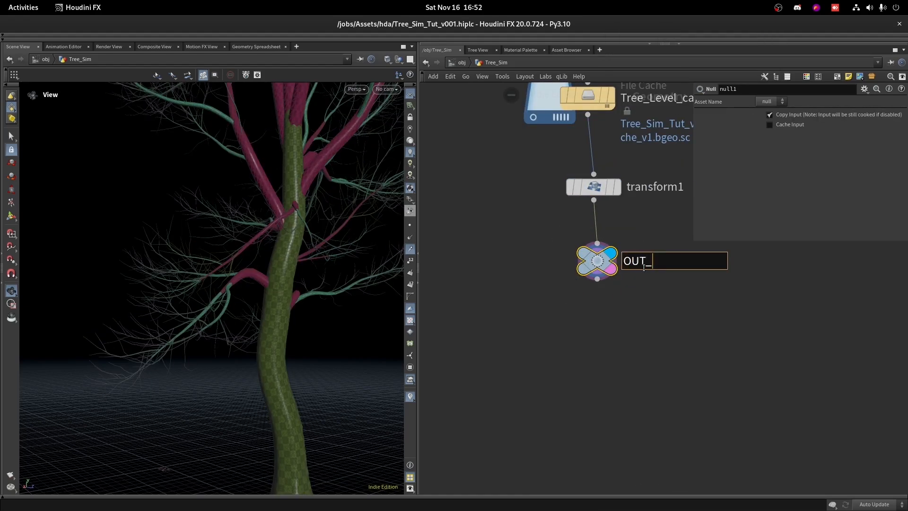
type("OUT_TREE_PREP")
key("Return")
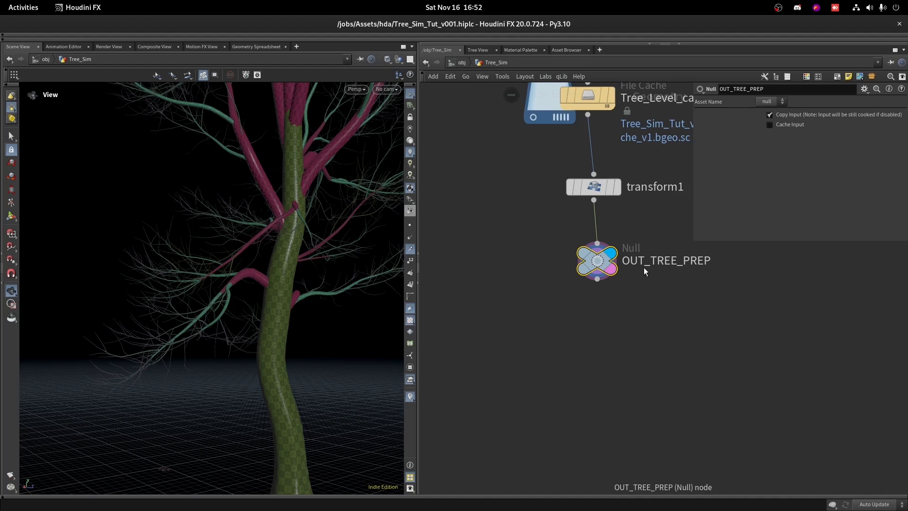
Step: Add a For-Each Named Primitive loop fed by OUT_TREE_PREP
left_click(597, 279)
left_click(555, 324)
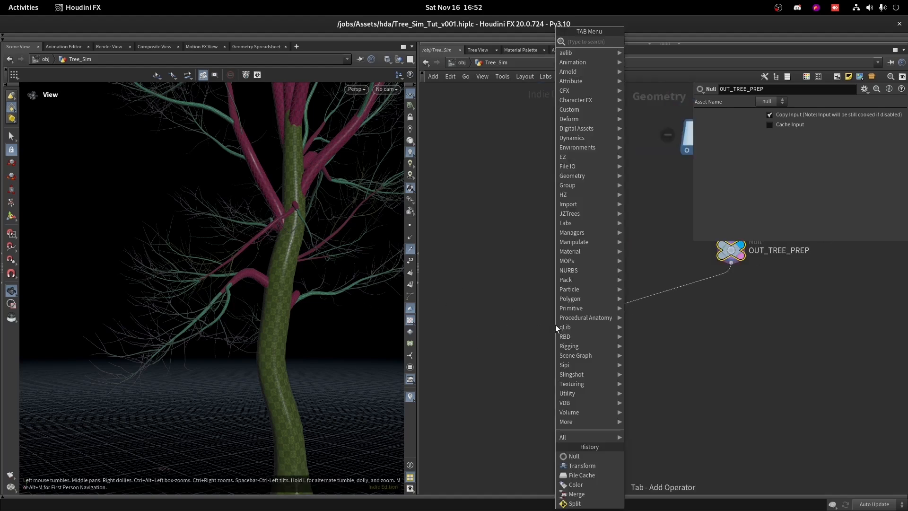
type("foreac")
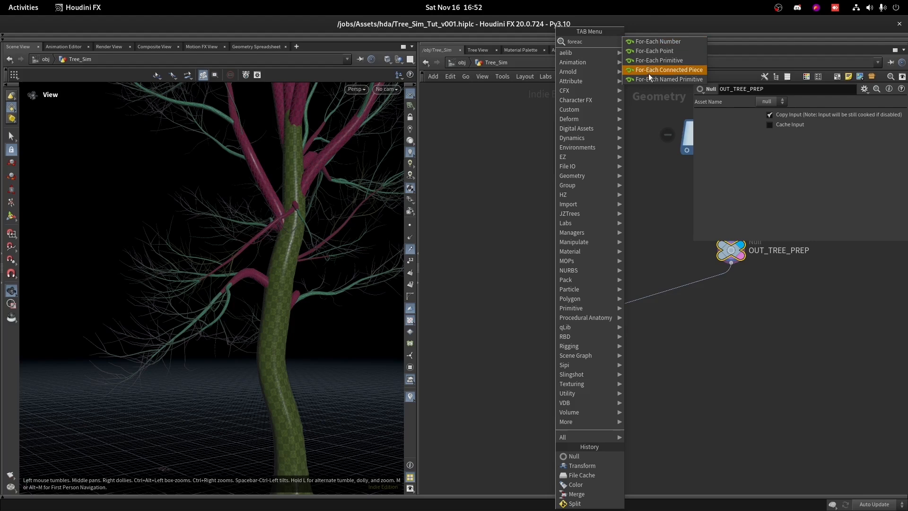
left_click(651, 81)
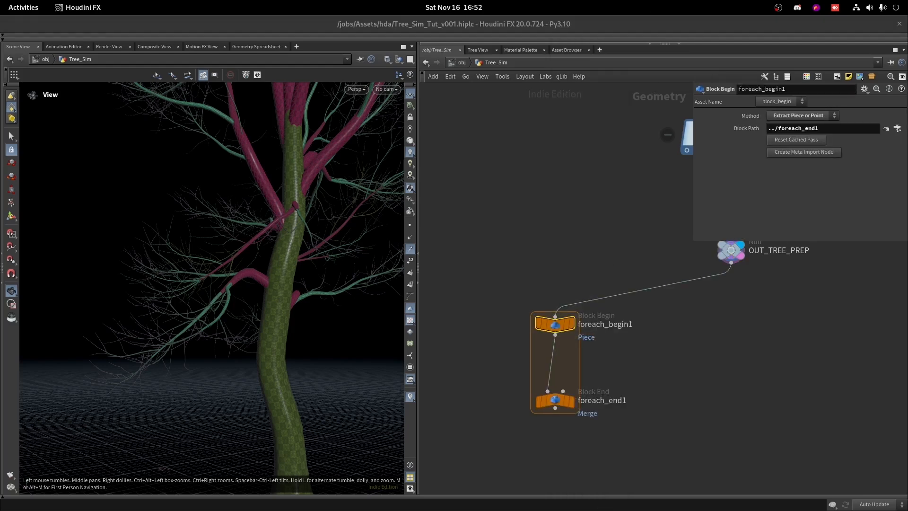
Step: Set foreach_end1's piece attribute to class and move the whole loop lower in the network
key("Down")
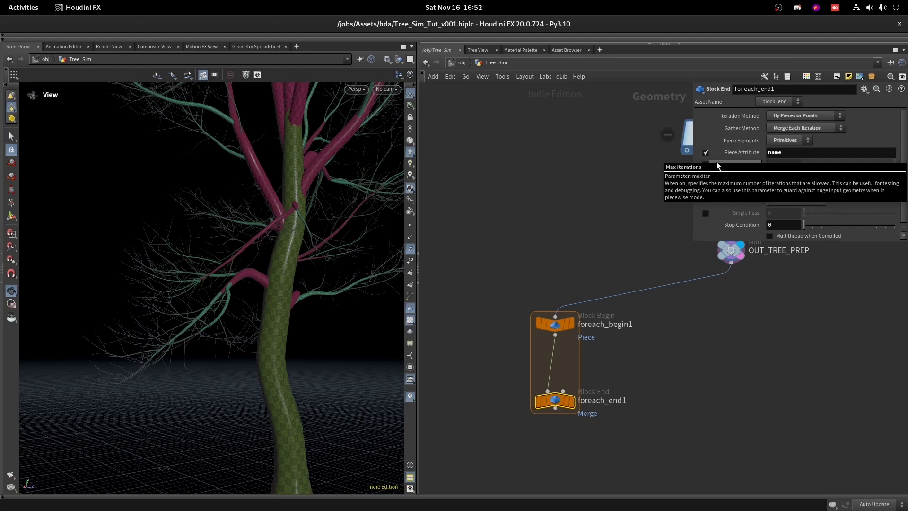
middle_click_drag(575, 310, 498, 231)
scroll(498, 231, "down", 3)
left_click_drag(448, 222, 515, 327)
left_click(487, 295)
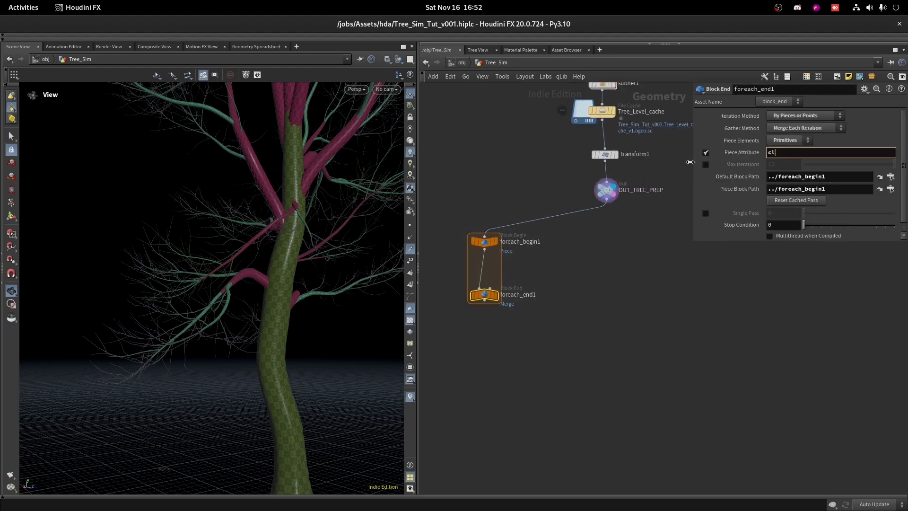
left_click_drag(417, 267, 433, 361)
left_click(485, 242)
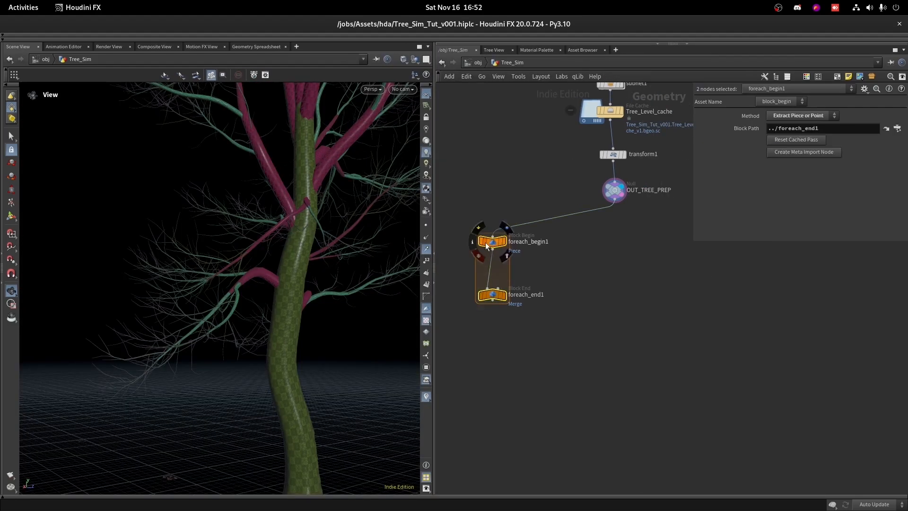
left_click_drag(485, 242, 486, 358)
key("Tab")
type("split")
key("Return")
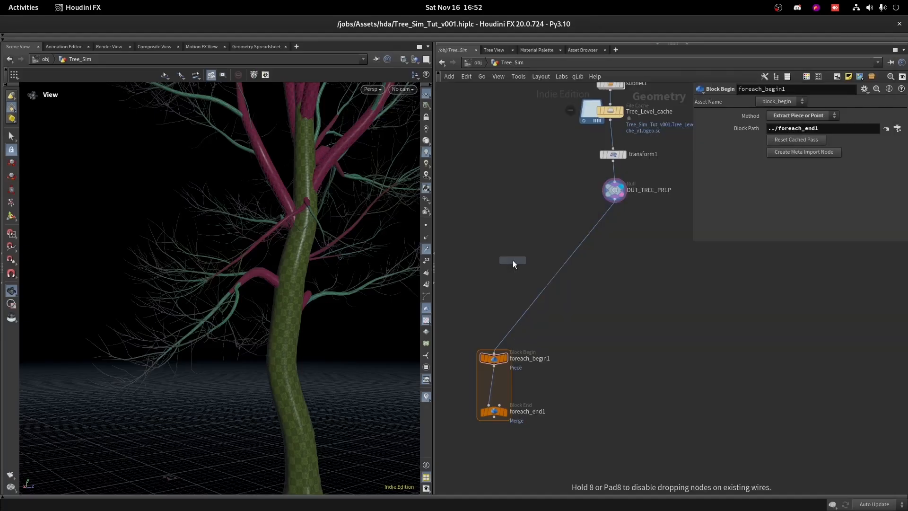
Step: Insert a Blast node between OUT_TREE_PREP and foreach_begin1 and display it
left_click(615, 302)
key("Tab")
type("blast")
key("Return")
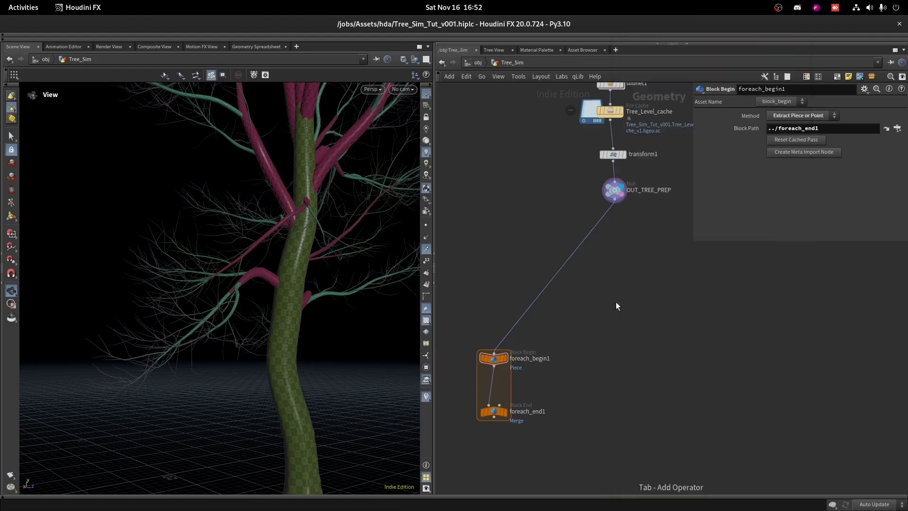
left_click(546, 289)
scroll(547, 289, "up", 3)
left_click_drag(546, 289, 461, 290)
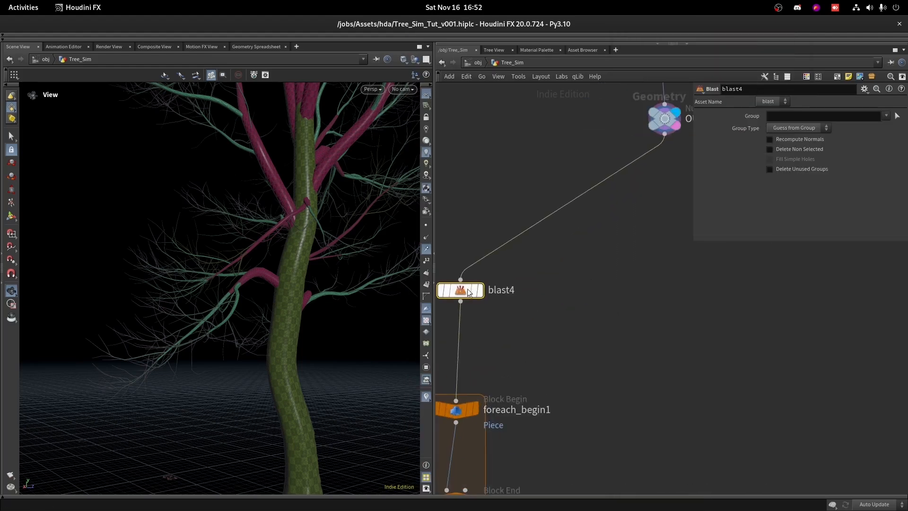
left_click(475, 290)
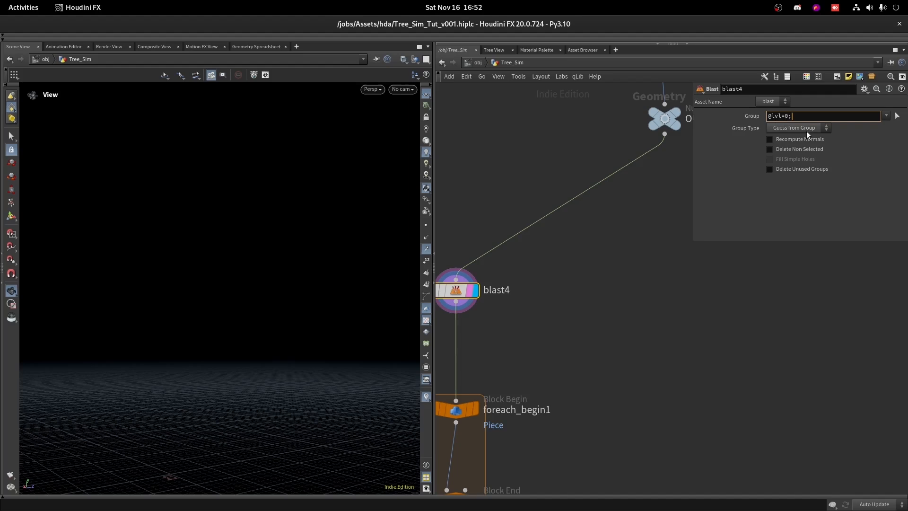
key("BackSpace")
key("Return")
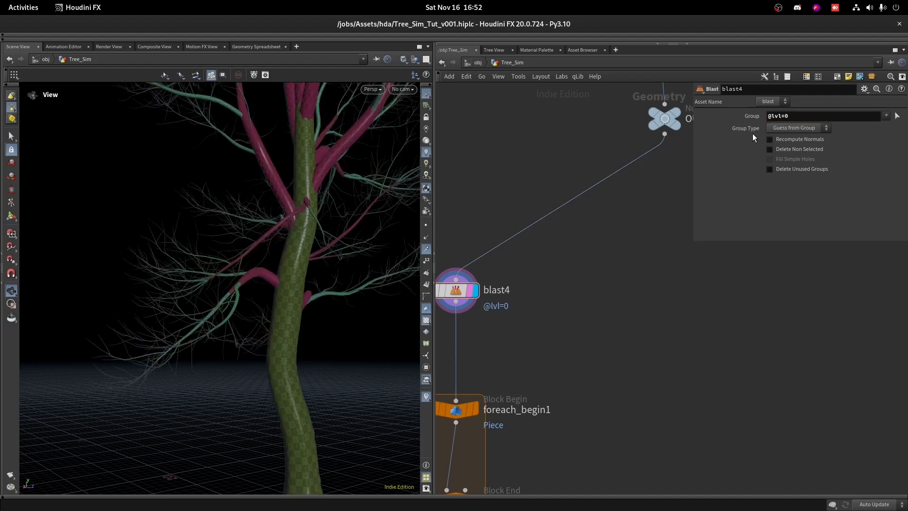
left_click(783, 128)
left_click(787, 166)
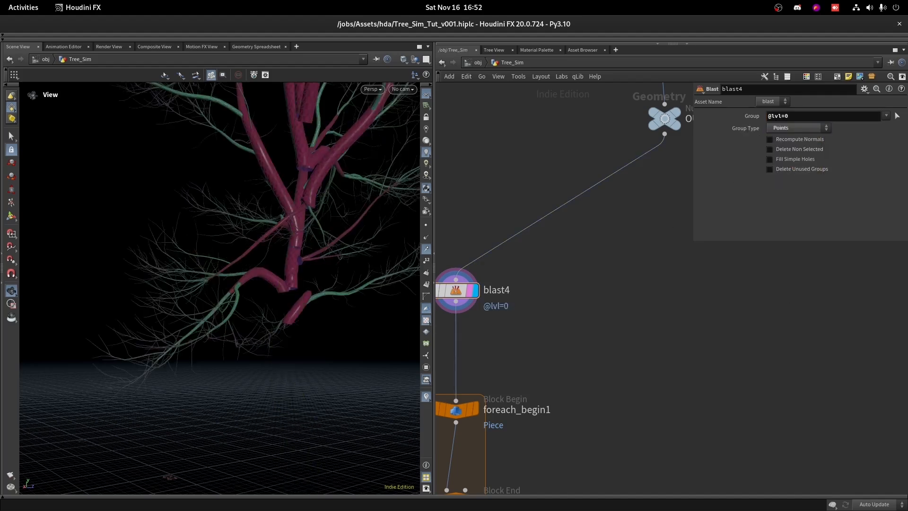
key("g")
left_click(800, 148)
Step: Open an additional scene view and frame blast4's geometry to inspect it from several sides
left_click_drag(203, 360, 483, 284)
right_click_drag(305, 236, 353, 117)
middle_click_drag(651, 252, 697, 250)
left_click_drag(289, 213, 233, 255)
right_click_drag(232, 251, 291, 202)
key("ctrl+t")
key("space+g")
left_click_drag(286, 204, 506, 194)
Step: Enter subnet1 and examine its upper node chain and the displayed tree geometry
scroll(592, 308, "down", 4)
scroll(592, 316, "down", 1)
middle_click_drag(643, 170, 623, 278)
scroll(597, 284, "up", 3)
scroll(591, 311, "up", 2)
scroll(615, 312, "down", 1)
double_click(578, 317)
scroll(540, 259, "down", 7)
middle_click_drag(543, 272, 555, 474)
scroll(593, 259, "up", 3)
scroll(594, 261, "up", 2)
scroll(572, 250, "up", 2)
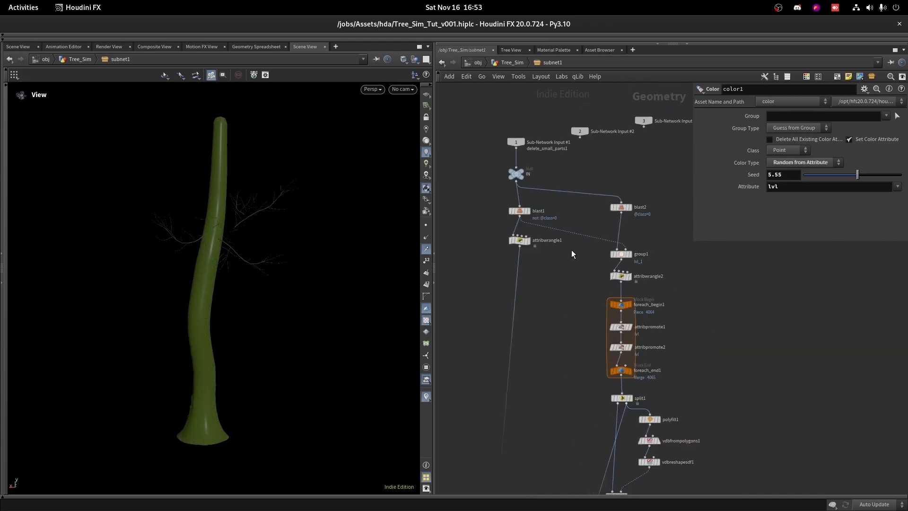
scroll(198, 148, "up", 5)
middle_click_drag(199, 148, 285, 182)
scroll(265, 203, "down", 5)
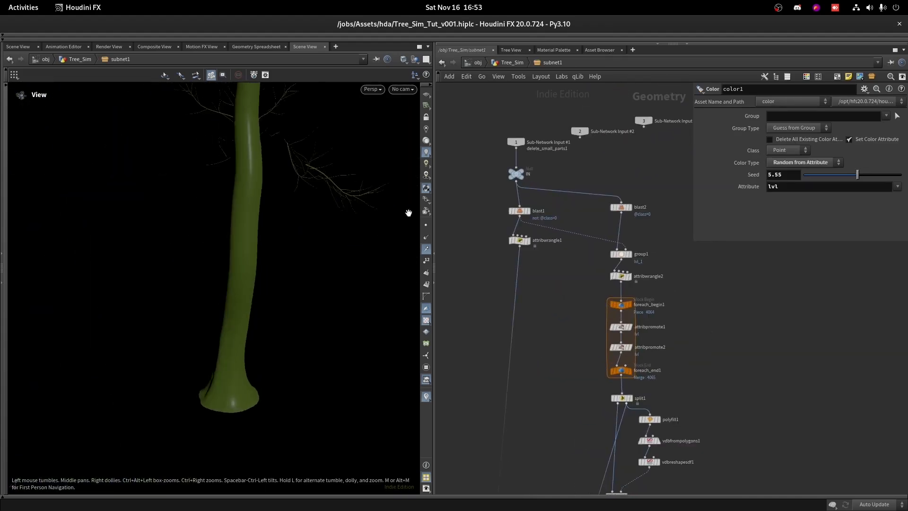
scroll(538, 234, "up", 2)
Step: Display attribwrangle2 and group1 in turn to examine the geometry entering the level 1 assignment
left_click(522, 245)
left_click_drag(265, 184, 377, 157)
middle_click_drag(632, 300, 623, 277)
left_click(640, 248)
left_click(644, 248)
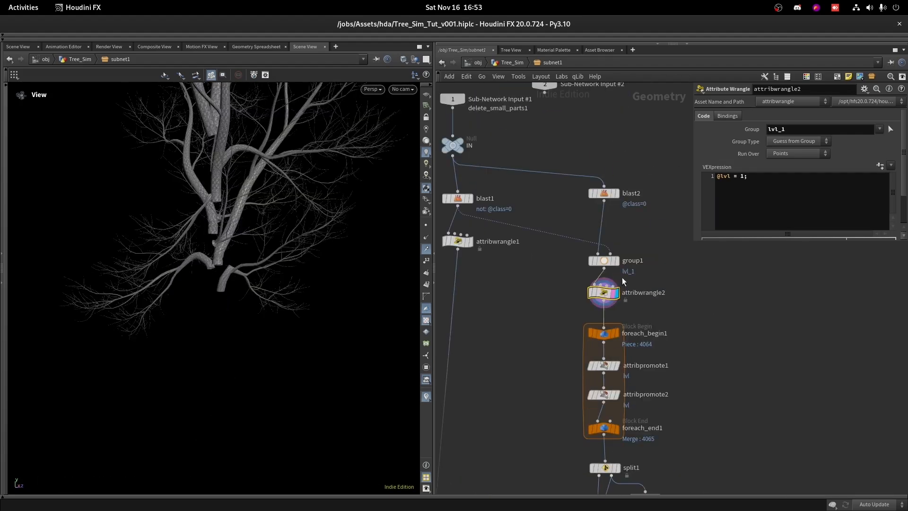
left_click(603, 221)
scroll(213, 217, "up", 3)
scroll(621, 208, "down", 8)
scroll(608, 322, "up", 8)
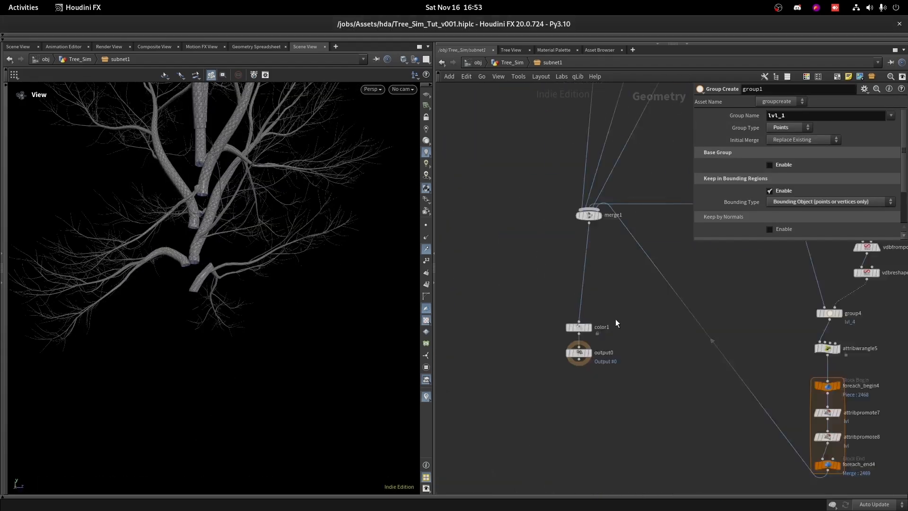
Step: Display color1 and examine the level colours up close where the branches meet the trunk
left_click(586, 328)
scroll(329, 183, "up", 5)
left_click_drag(328, 182, 308, 209)
scroll(607, 327, "down", 8)
scroll(649, 148, "up", 4)
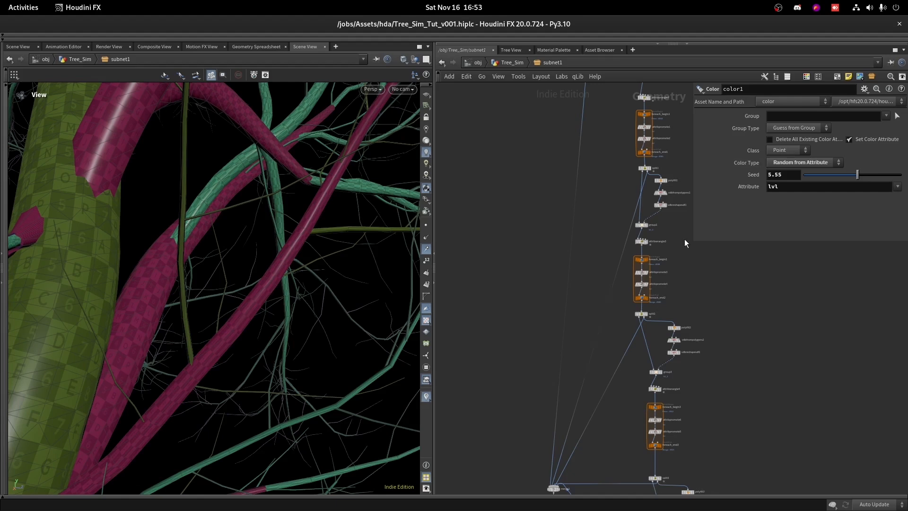
Step: Set polyfill1's fill mode to Single Polygon and check the recooked branch levels
scroll(662, 240, "up", 6)
left_click(585, 220)
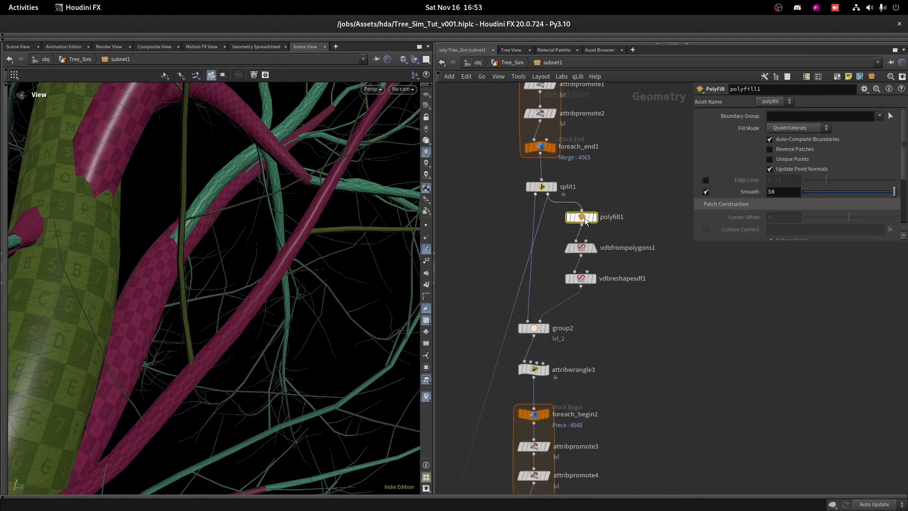
left_click(782, 123)
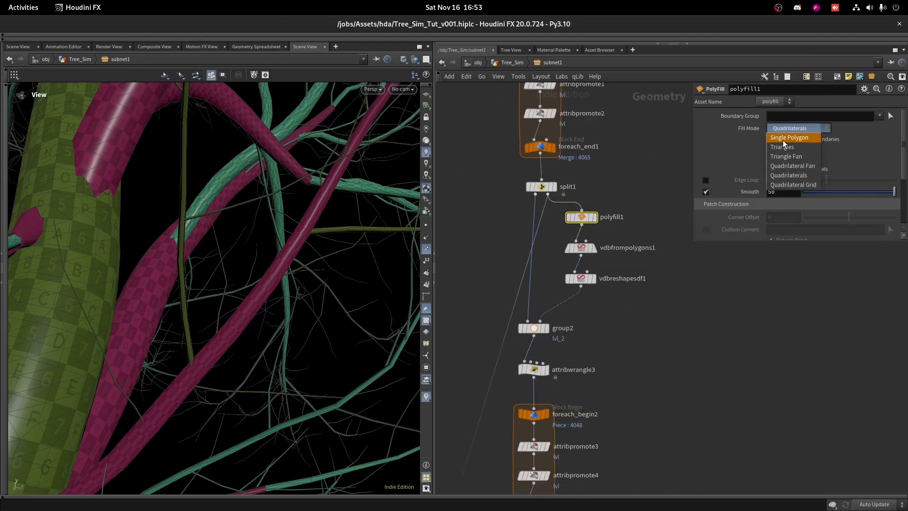
left_click(782, 138)
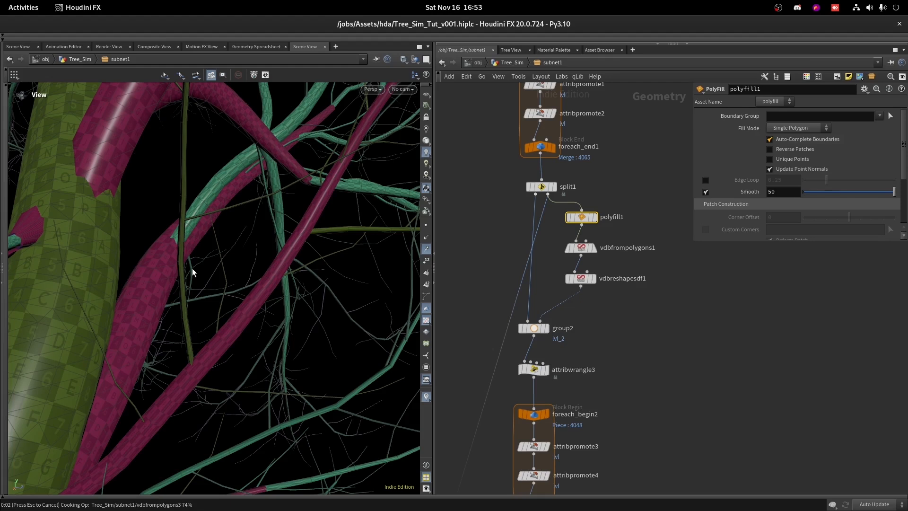
mouse_move(201, 247)
left_mouse_down()
mouse_move(180, 252)
mouse_move(213, 241)
left_mouse_up()
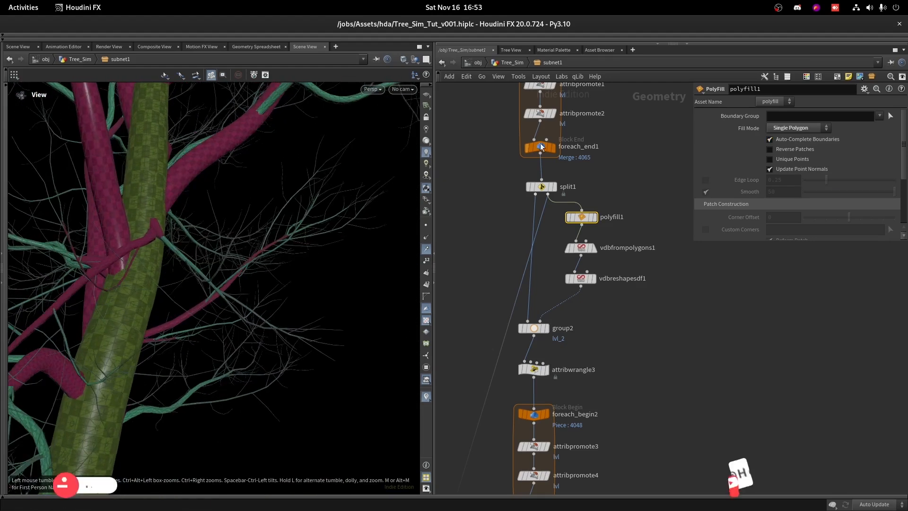
Step: Return to the Tree_Sim network, save Tree_Level_cache to disk again and frame the trunk
left_click(512, 62)
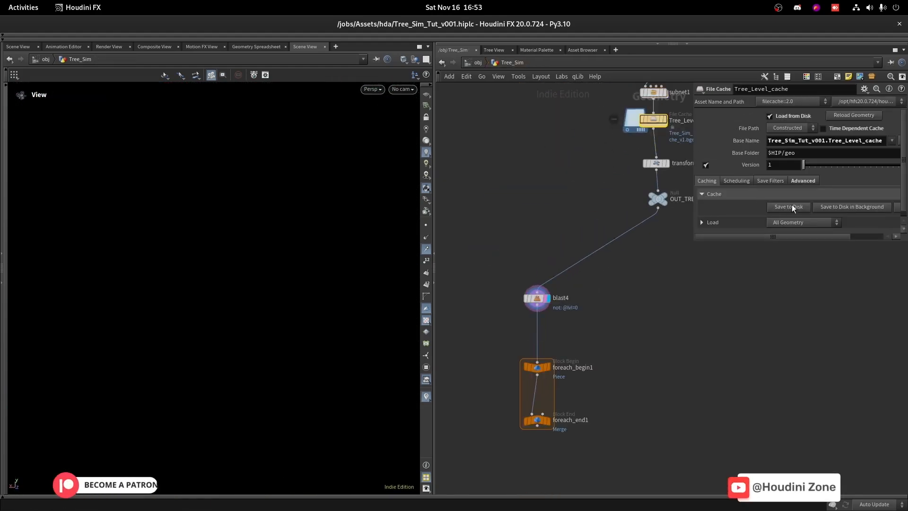
key("g")
scroll(603, 331, "up", 1)
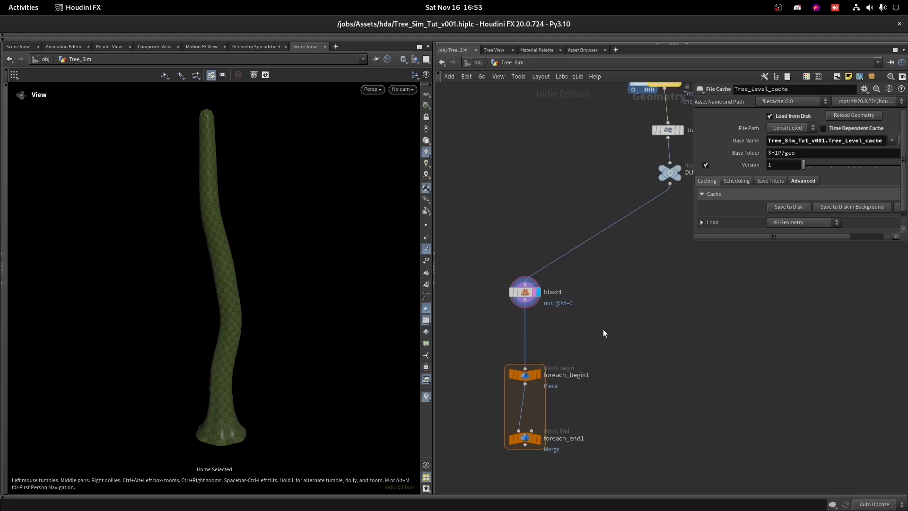
left_click(525, 292)
left_click_drag(217, 174, 228, 218)
middle_click_drag(523, 417, 544, 340)
scroll(559, 302, "down", 1)
scroll(559, 301, "up", 1)
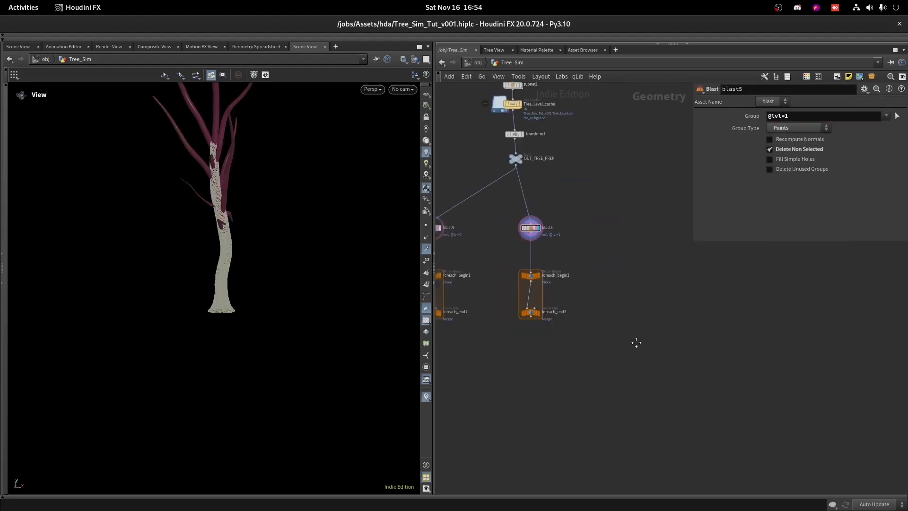
key("ctrl+v")
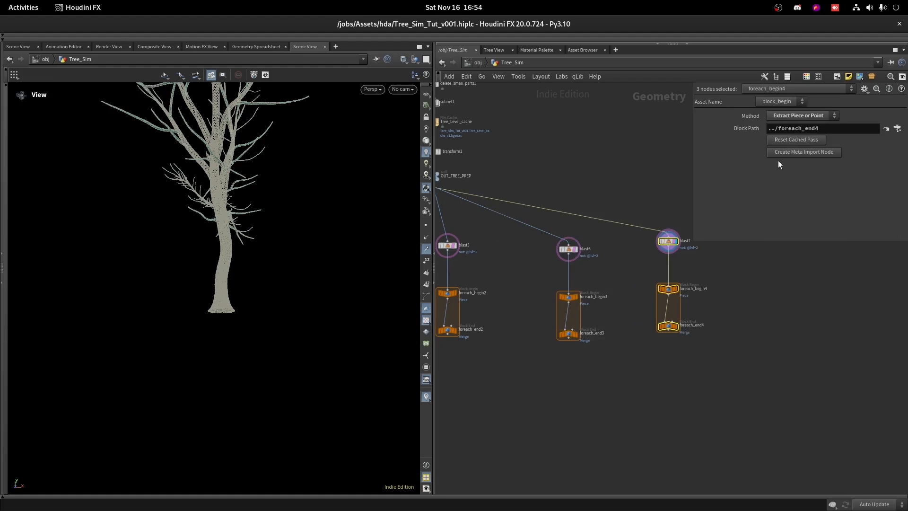
left_click(668, 243)
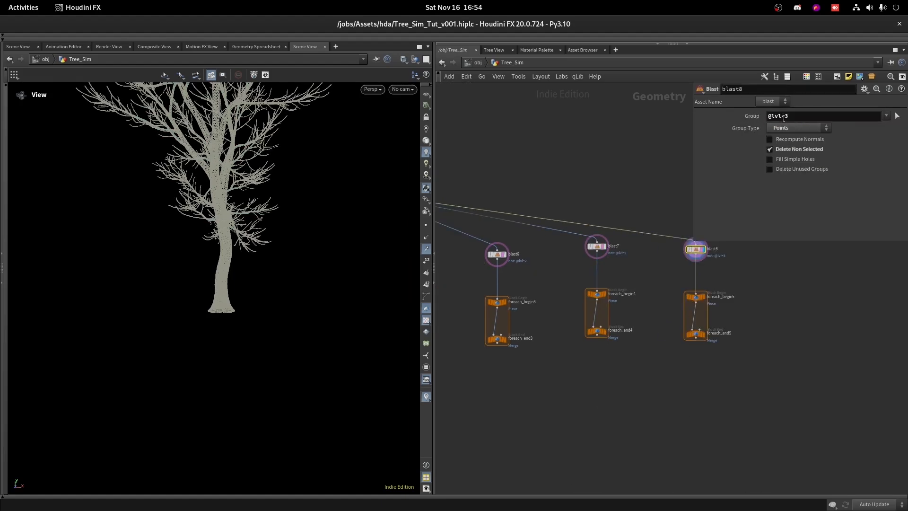
scroll(714, 318, "up", 2)
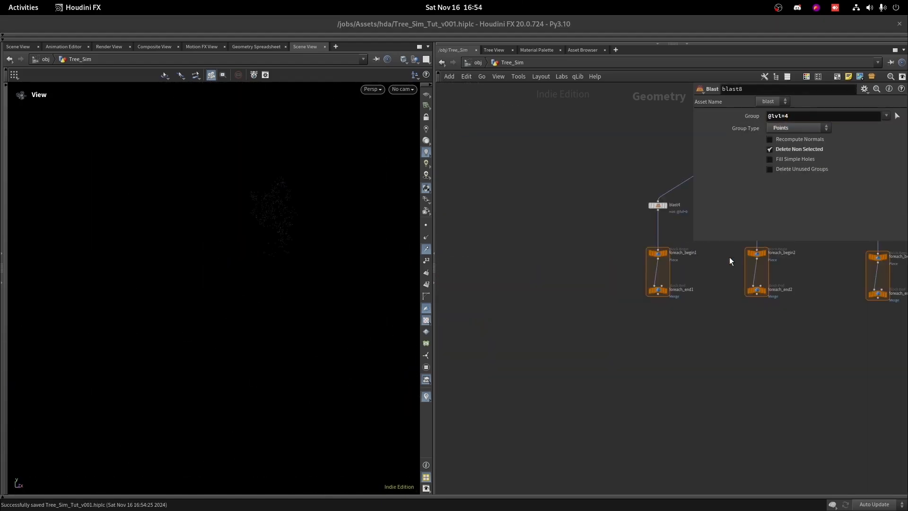
Step: Install the digital asset library sop_th.find_center_spline.3.1.hdalc into the current HIP file only
scroll(678, 263, "up", 3)
left_click(653, 301)
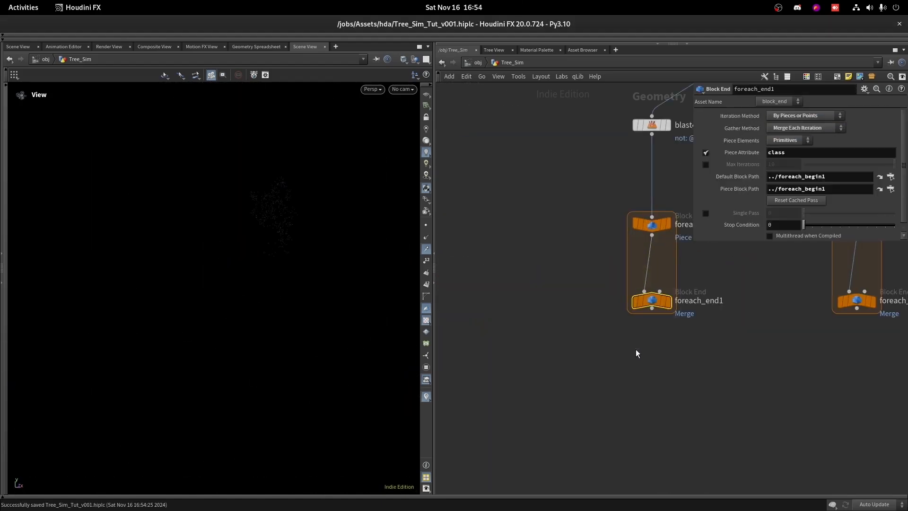
left_click(109, 34)
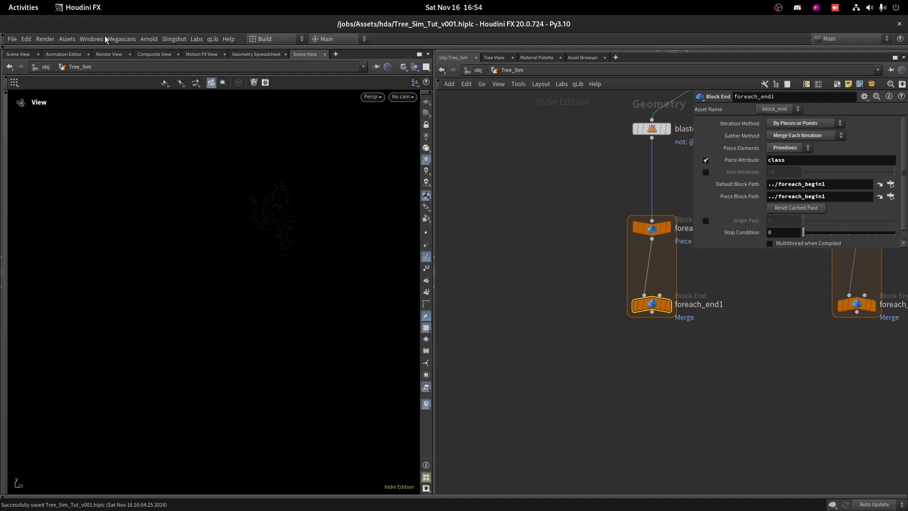
left_click(67, 39)
left_click(101, 119)
left_click(170, 59)
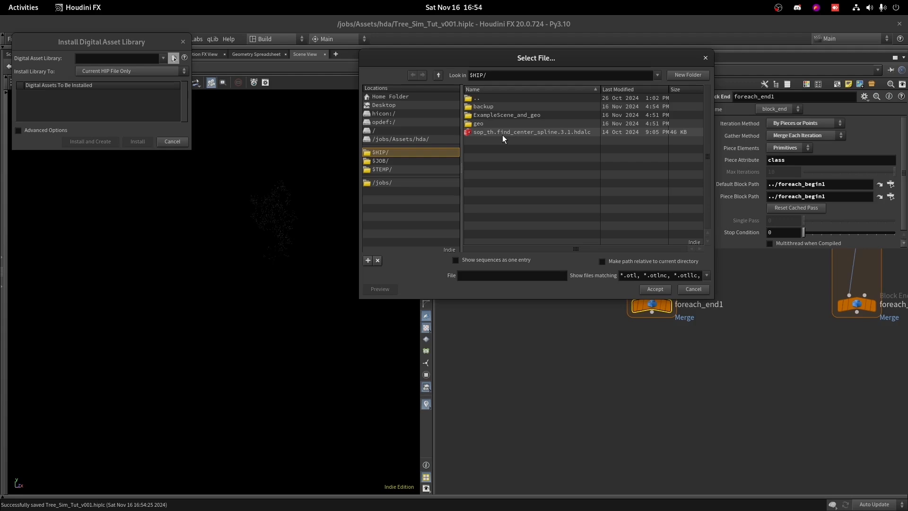
left_click(503, 135)
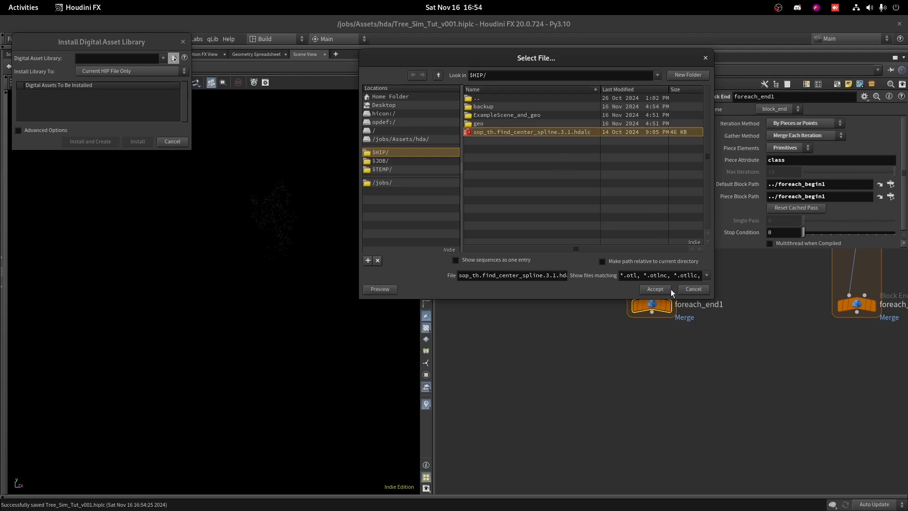
left_click(659, 288)
left_click(138, 142)
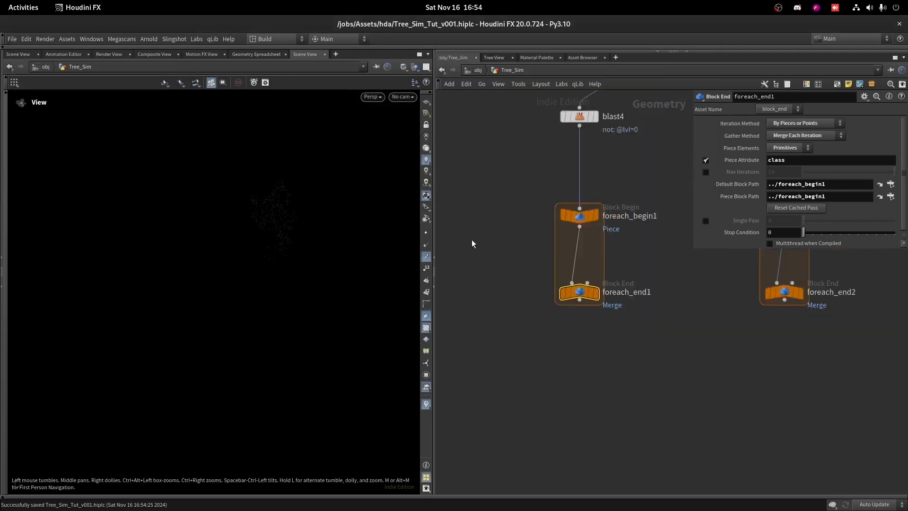
Step: Insert a Find Center Spline node between foreach_begin1 and foreach_end1, display it and frame its output
key("Tab")
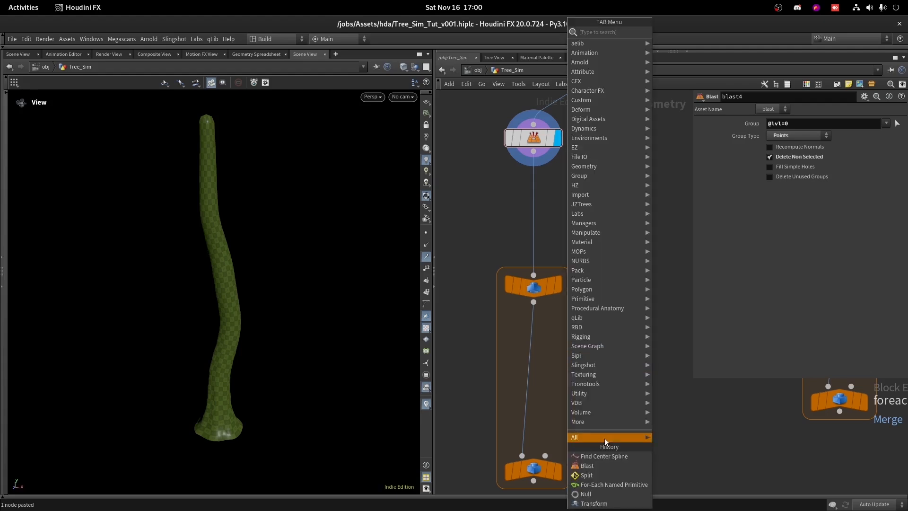
left_click(609, 464)
left_click(534, 358)
double_click(535, 358)
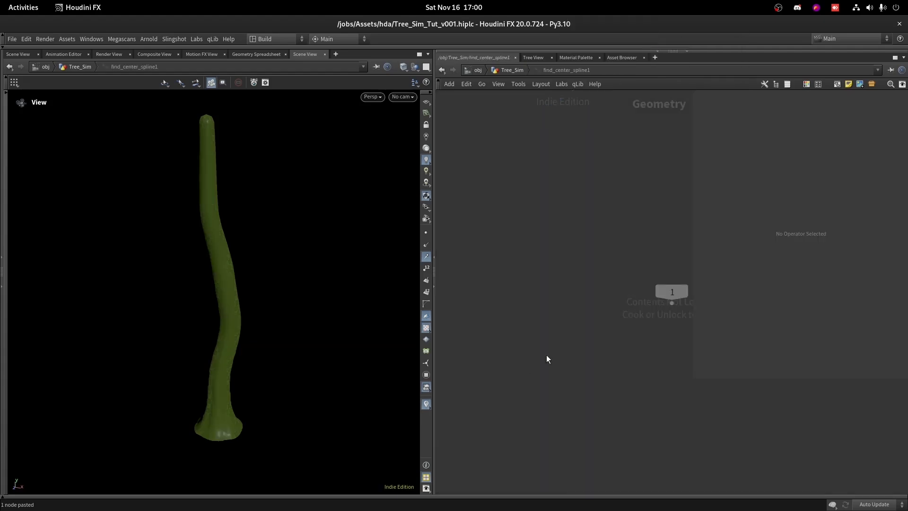
key("u")
left_click_drag(535, 359, 535, 368)
left_click(558, 367)
key("space+f")
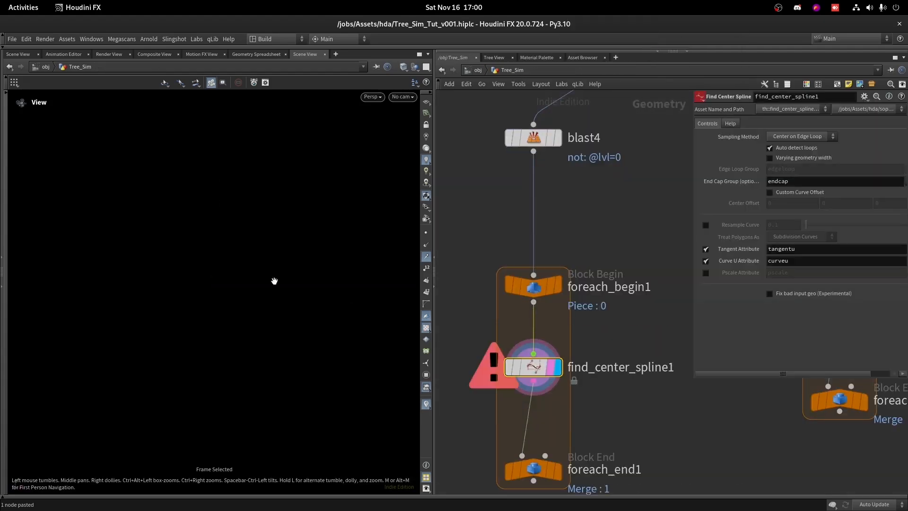
Step: Check the error on find_center_spline1, set its Sampling Method to Primitive steps, and check the node info again
middle_click(540, 376)
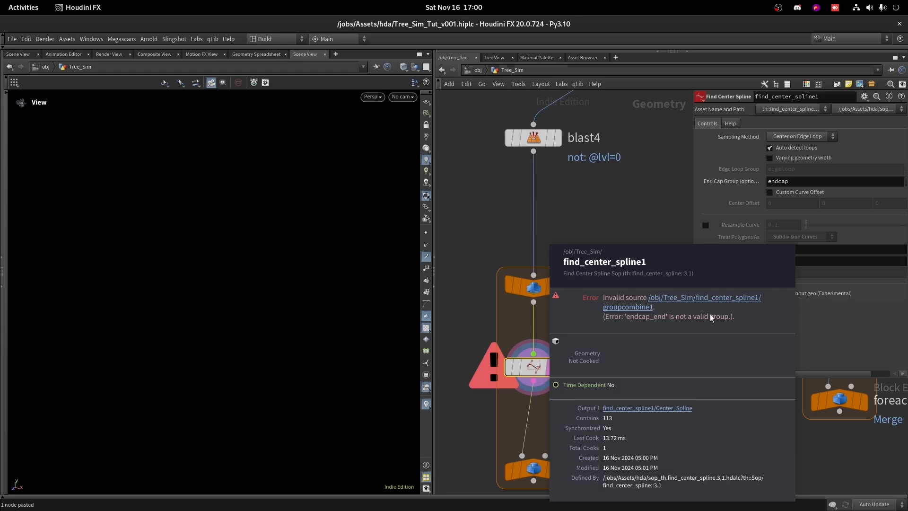
left_click(798, 137)
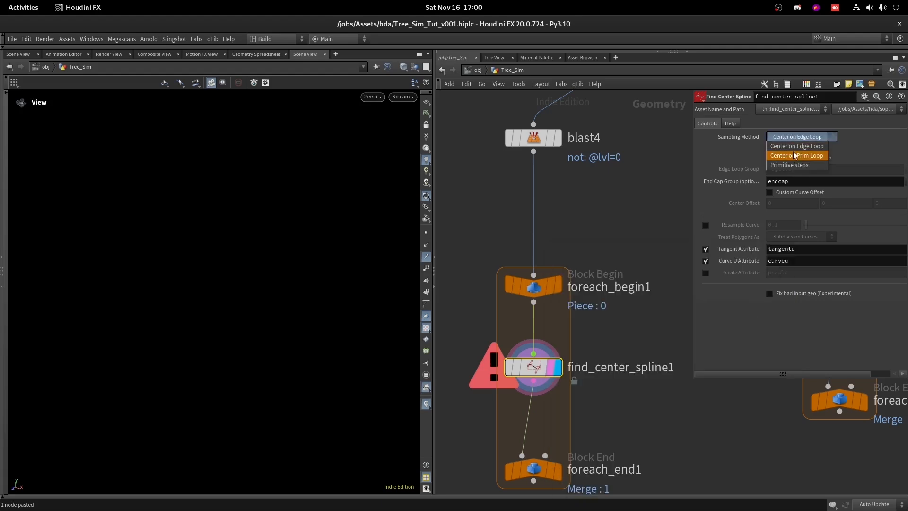
left_click(799, 164)
middle_click(538, 366)
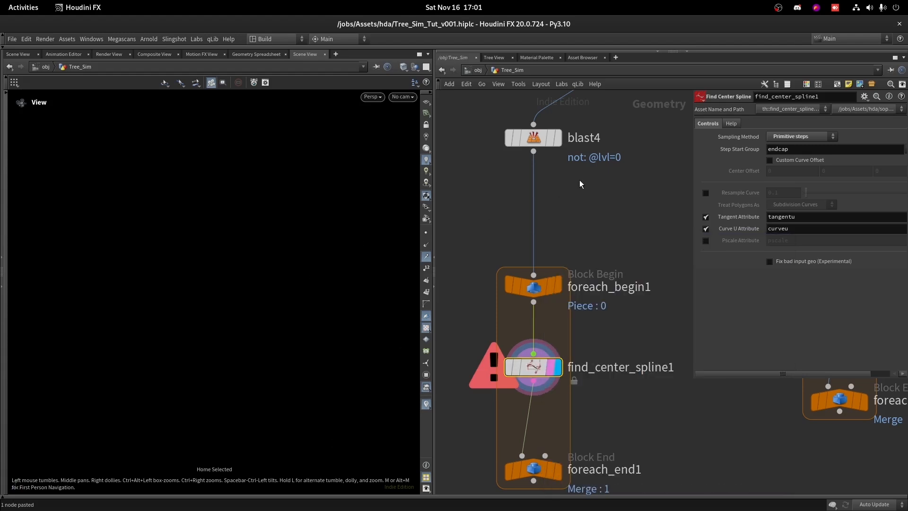
Step: Display blast4, view the trunk's tip up close, and insert a Blast node between blast4 and foreach_begin1
middle_click_drag(580, 182, 557, 251)
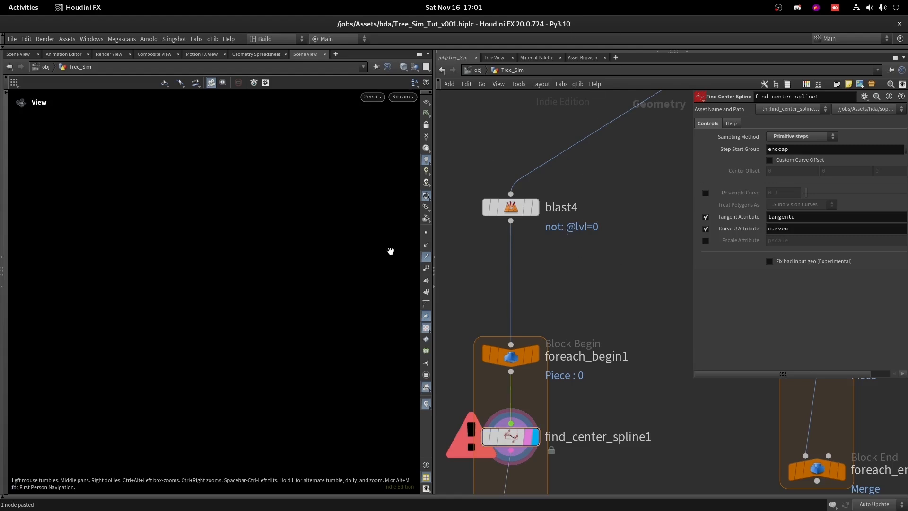
left_click(535, 207)
key("g")
left_click_drag(280, 232, 207, 364)
left_click_drag(214, 332, 395, 308)
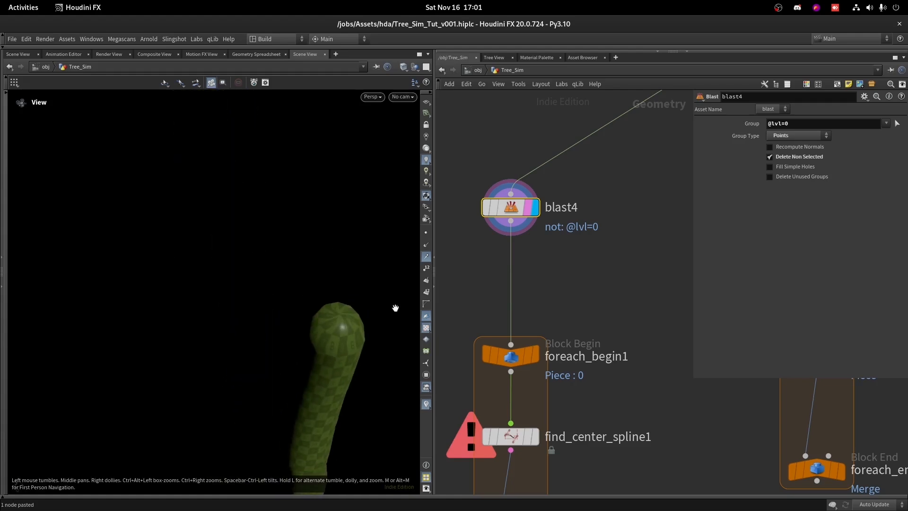
key("Tab")
type("blas")
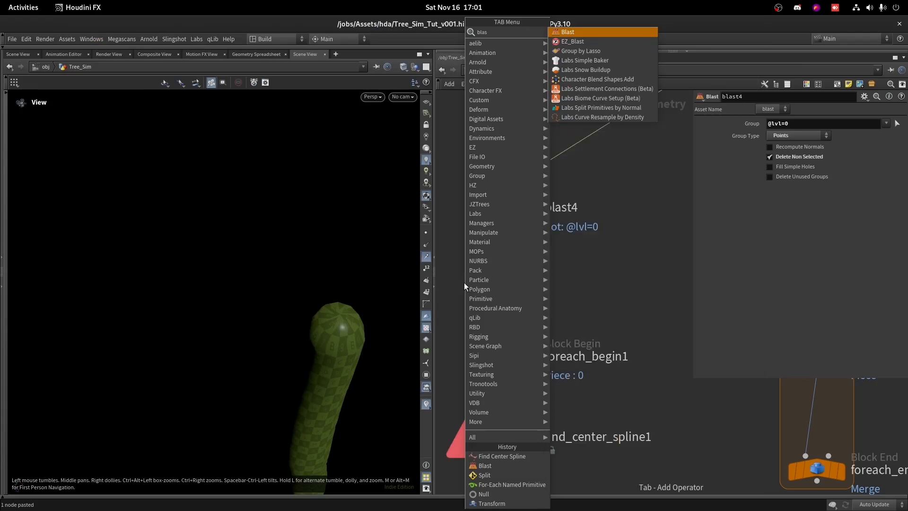
key("Return")
left_click(519, 288)
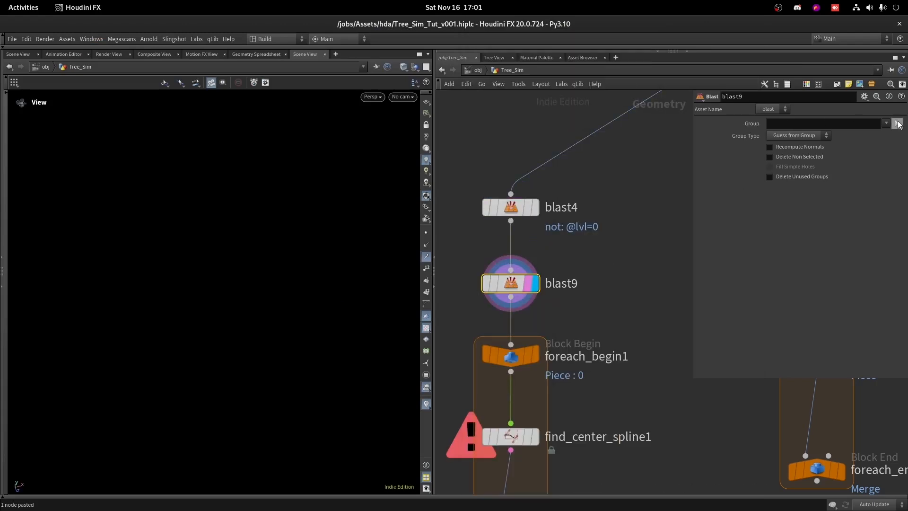
Step: Pick point 3079 at the trunk's tip as the new Blast node's group to open the end cap
left_click(897, 123)
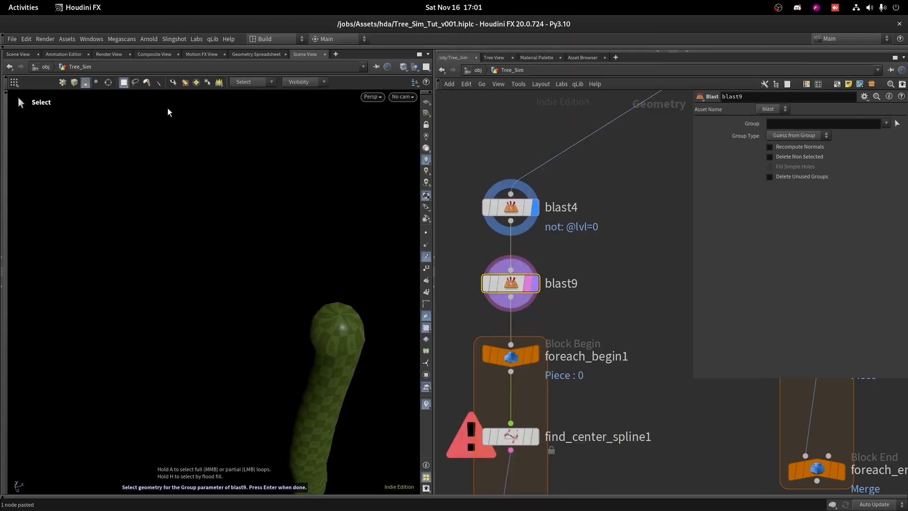
left_click(340, 313)
key("Return")
scroll(513, 284, "down", 3)
key("g")
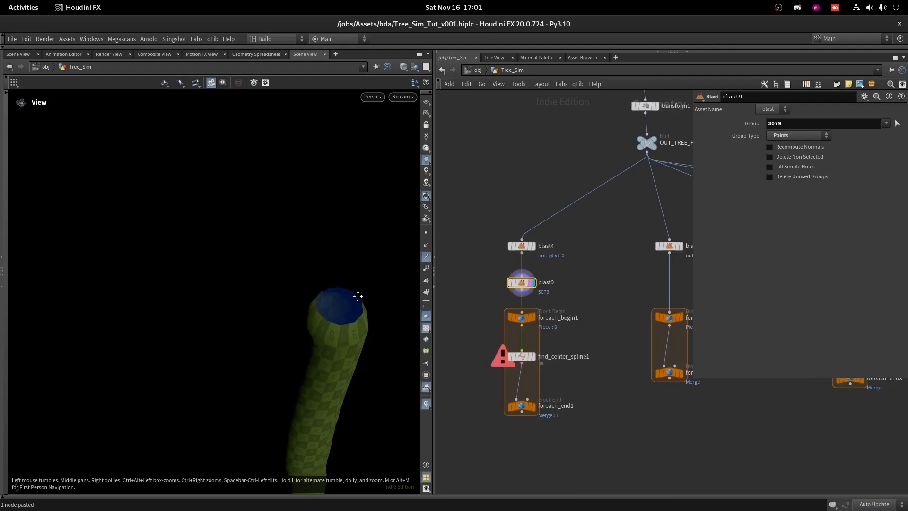
scroll(535, 318, "up", 5)
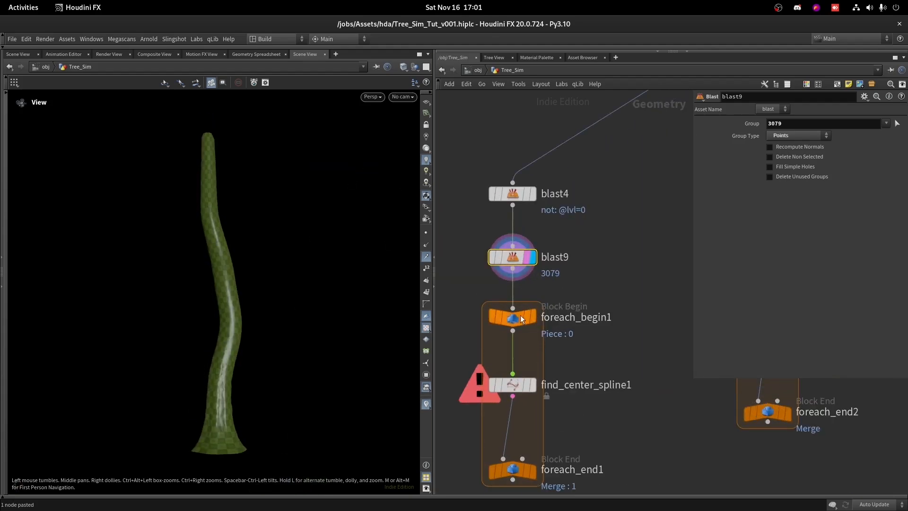
Step: Display find_center_spline1 and check its node info with the opened trunk as input
left_click(520, 402)
middle_click(506, 401)
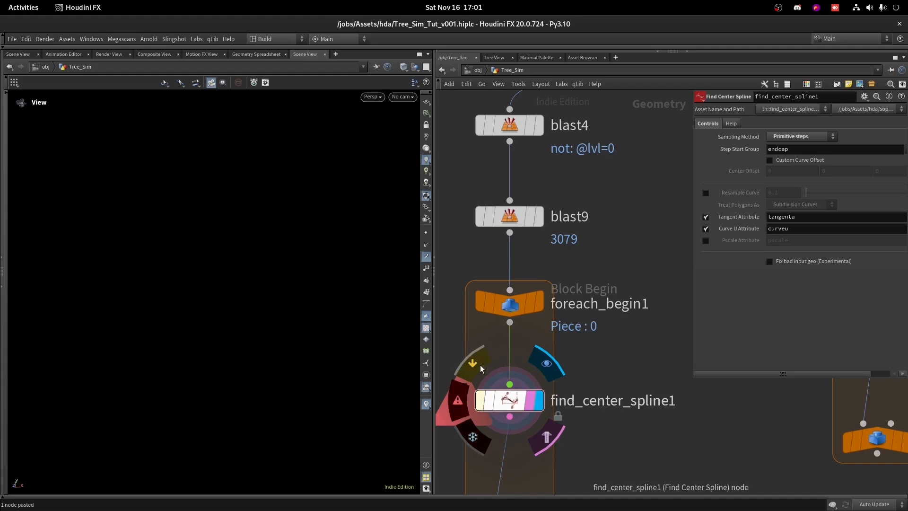
middle_click(502, 402)
middle_click(504, 402)
middle_click(509, 402)
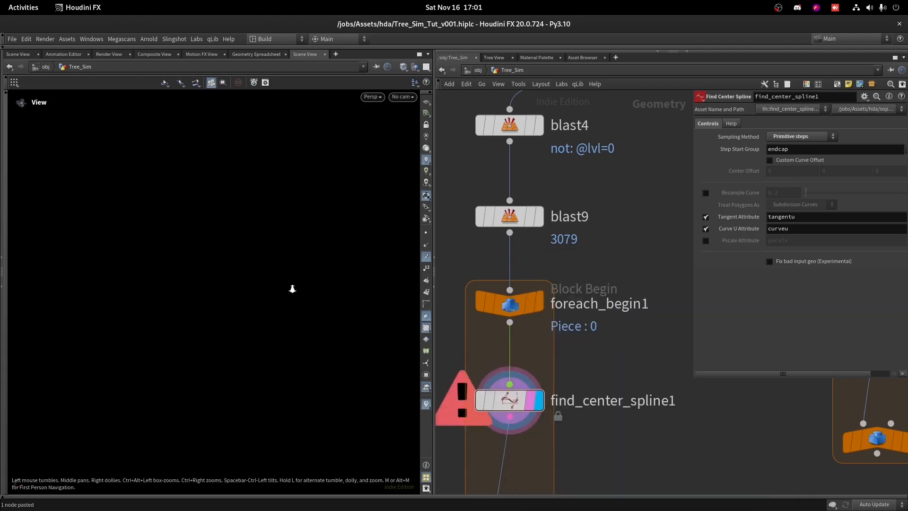
Step: Compare the trunk mesh from foreach_begin1 with the curve from find_center_spline1
left_click(510, 308)
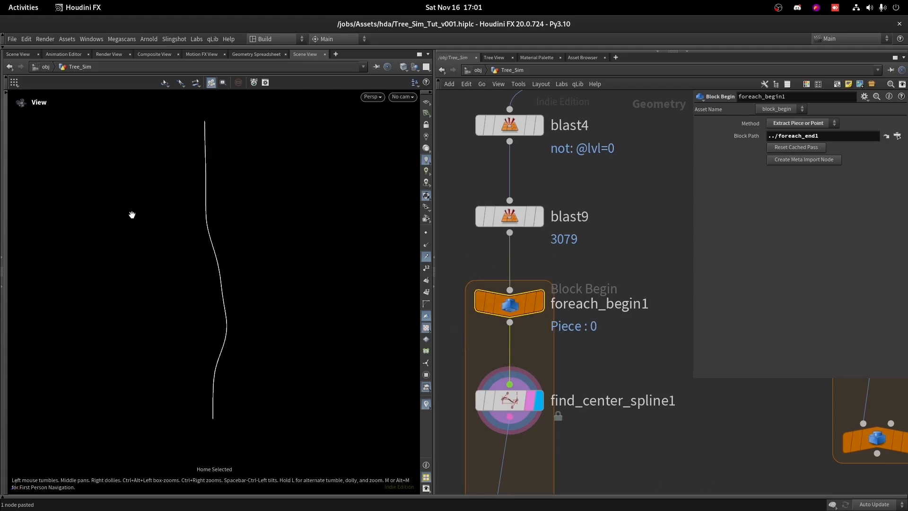
left_click(531, 302)
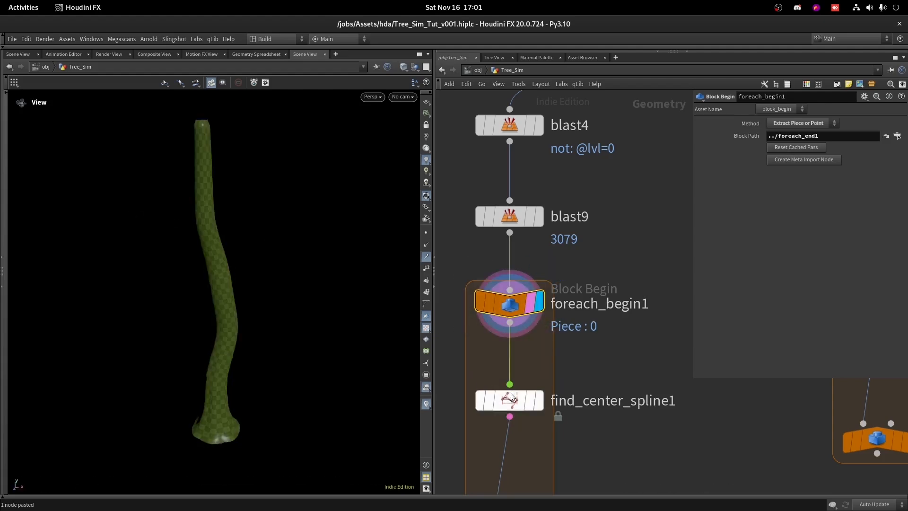
left_click(534, 406)
left_click(533, 406)
right_click_drag(282, 258, 240, 271)
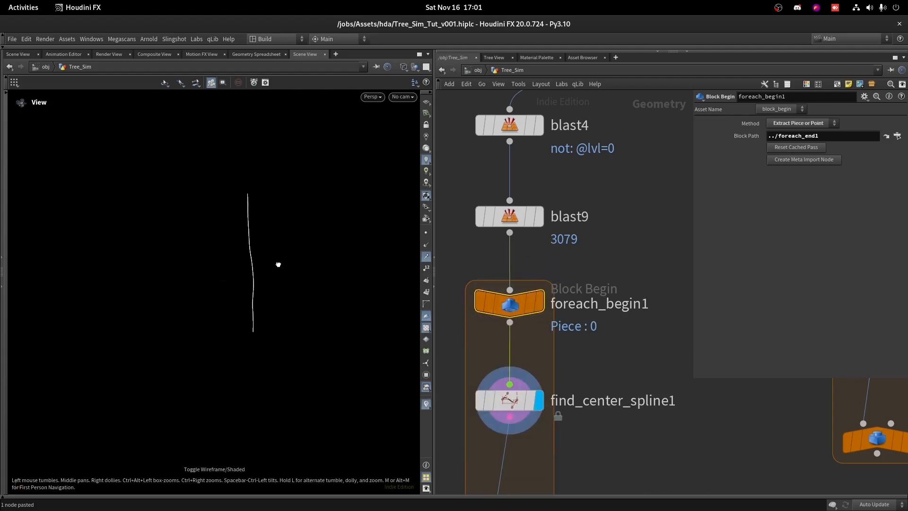
Step: Examine how the spline runs inside the trunk wireframe from base to tip, and display the output of foreach_end1
left_click(532, 298)
right_click_drag(222, 334, 349, 312)
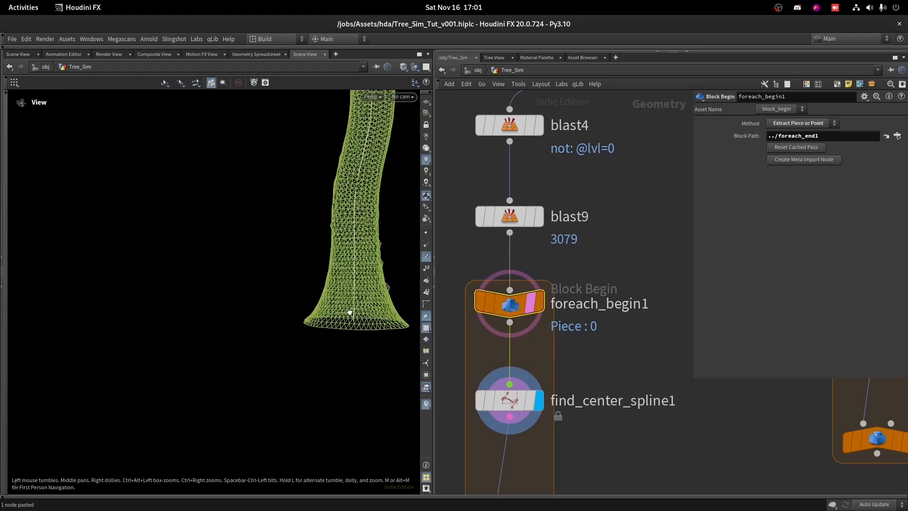
left_click_drag(349, 312, 335, 252)
right_click_drag(335, 252, 379, 298)
left_click_drag(380, 298, 340, 327)
middle_click_drag(331, 322, 296, 498)
middle_click_drag(357, 173, 335, 285)
left_click_drag(335, 285, 265, 304)
key("space+g")
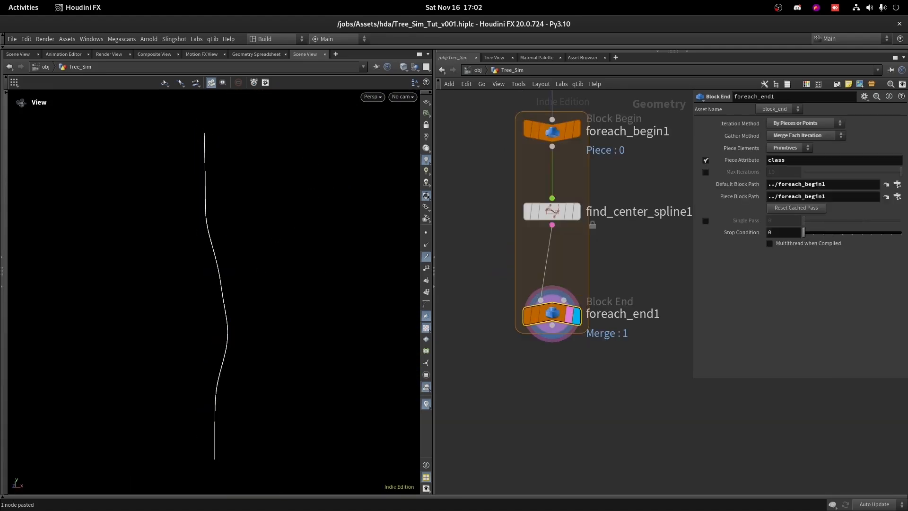
Step: Add an Attribute Copy node between find_center_spline1 and foreach_end1, with foreach_begin1 feeding its second input
scroll(589, 291, "down", 3)
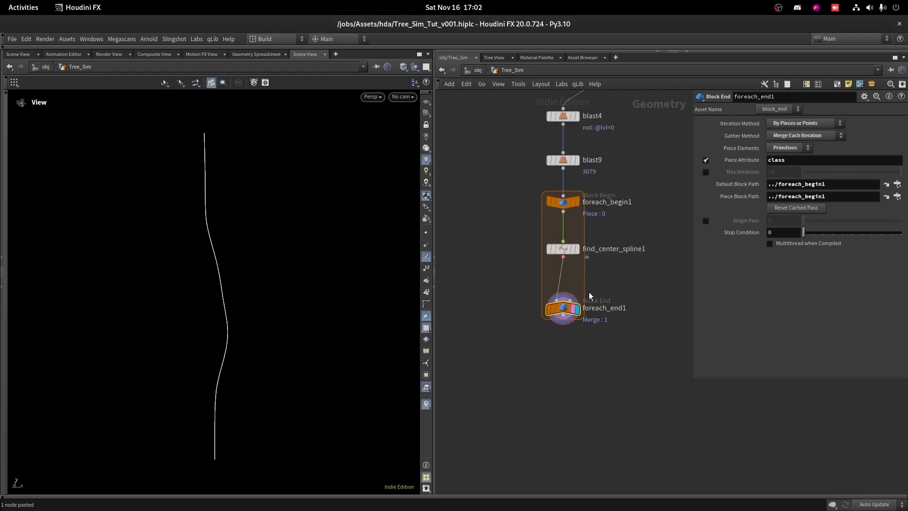
key("Tab")
key("Escape")
middle_click(612, 260)
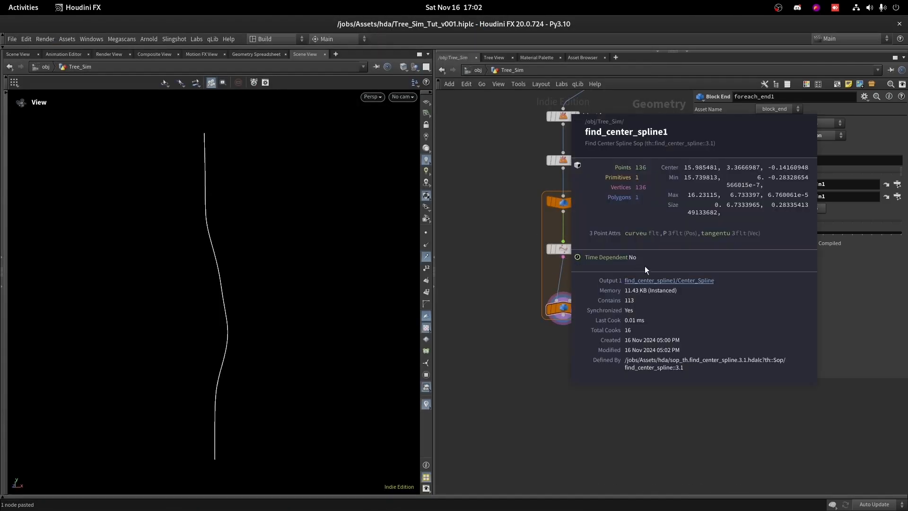
key("Tab")
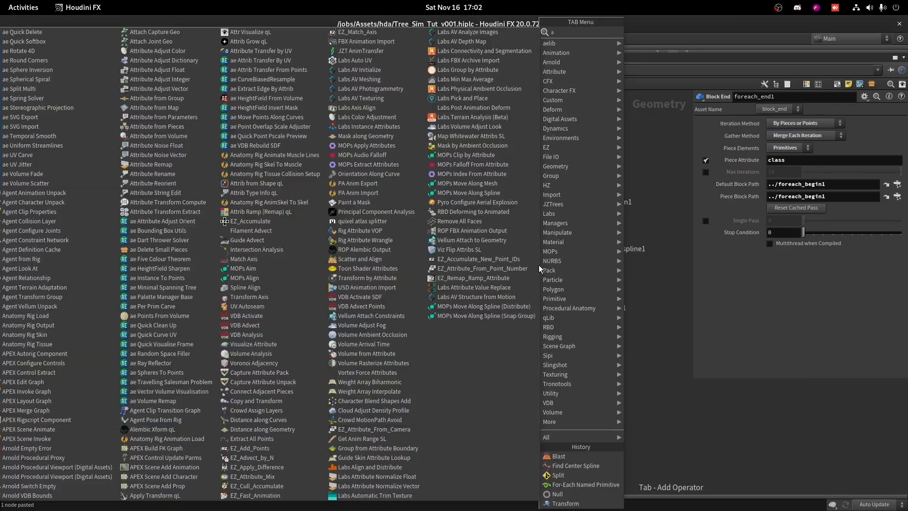
type("at c")
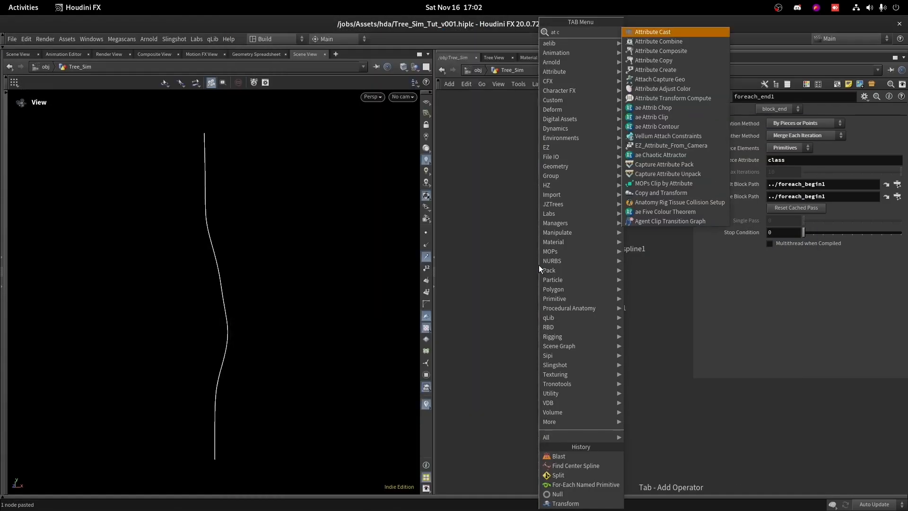
left_click(654, 60)
left_click(564, 279)
left_click_drag(563, 279, 635, 294)
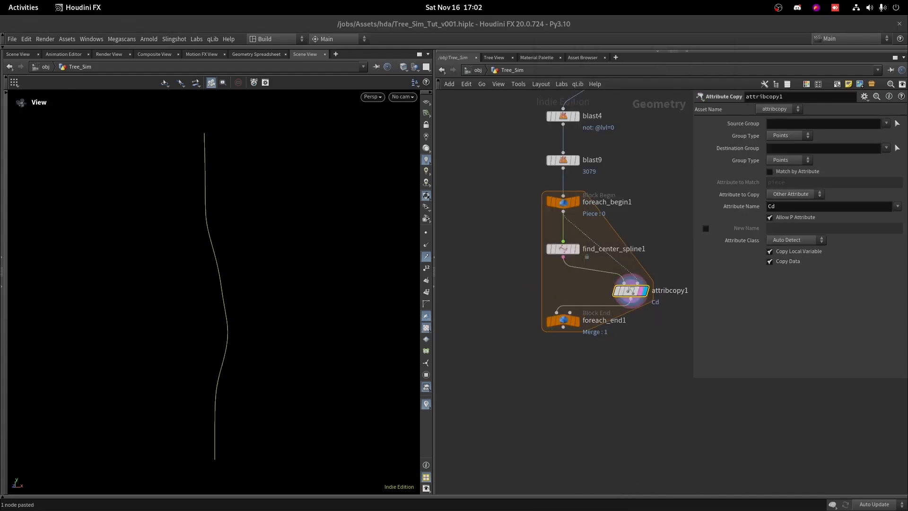
Step: Set attribcopy1's Attribute Name to "name class shop_materialpath lvl xform"
double_click(789, 211)
type("name class shop_materialpath lvl xform")
left_click(691, 395)
left_click_drag(693, 196, 484, 201)
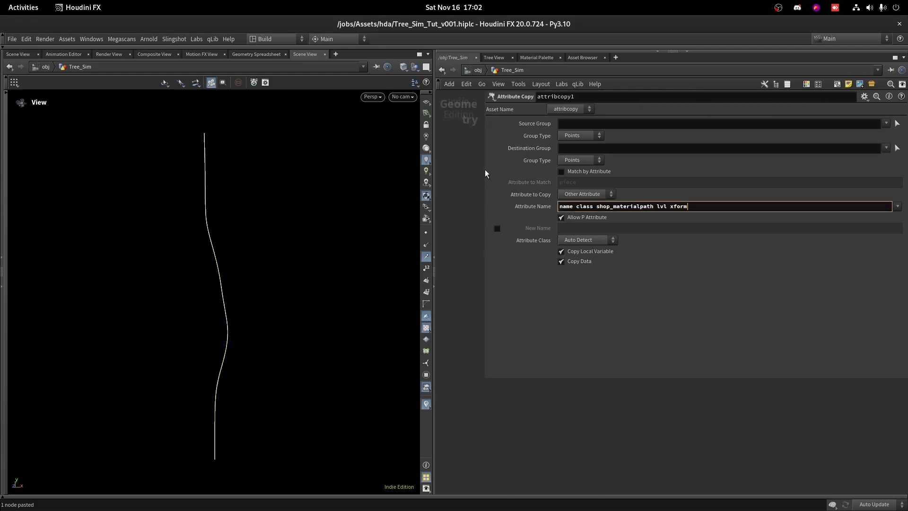
left_click_drag(485, 173, 613, 175)
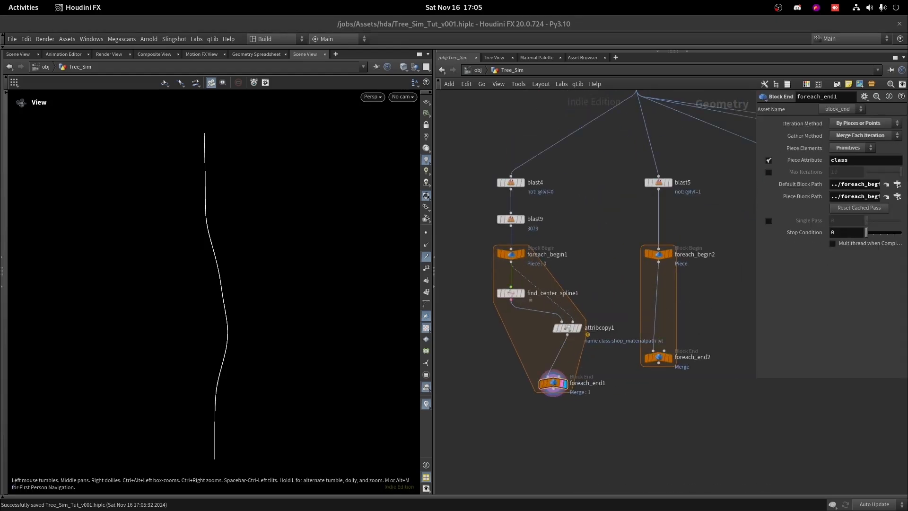
Step: Display blast5 and examine the ends of the level 1 branches up close
middle_click_drag(587, 289, 554, 253)
scroll(653, 152, "up", 5)
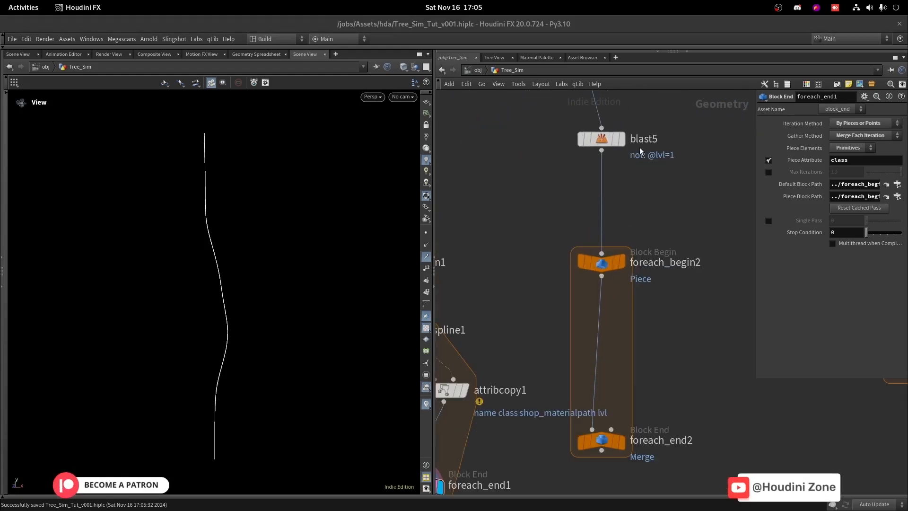
left_click(625, 139)
left_click(598, 138)
key("space+g")
left_click_drag(328, 4, 192, 325)
key("space+g")
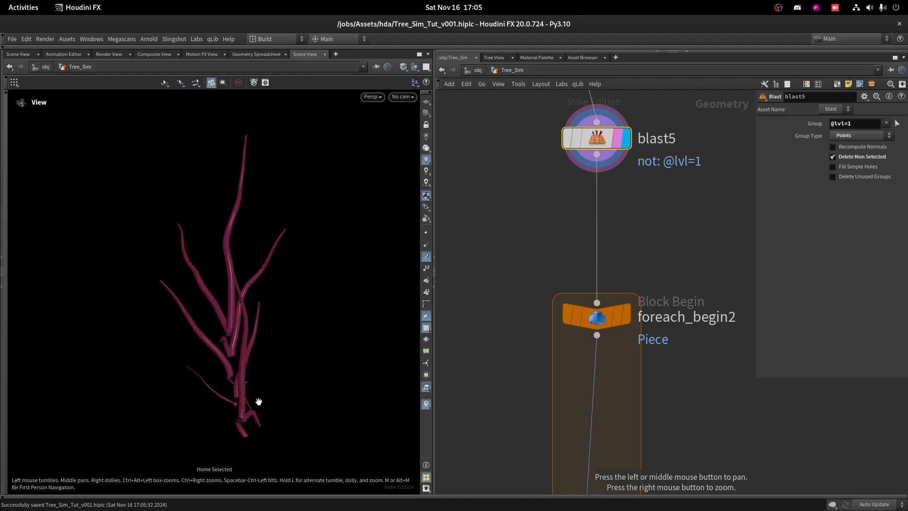
right_click_drag(257, 402, 569, 251)
scroll(569, 251, "down", 4)
middle_click_drag(540, 317, 621, 236)
scroll(615, 240, "up", 1)
scroll(575, 207, "down", 2)
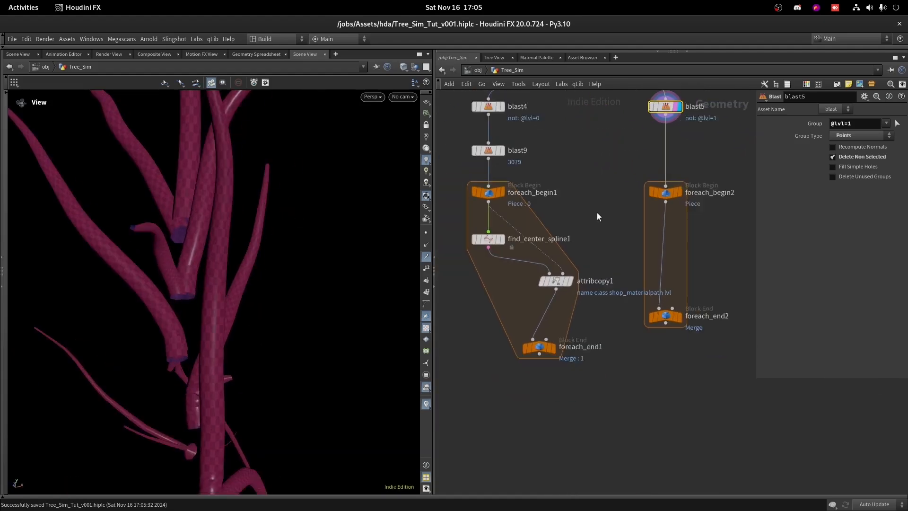
Step: Duplicate find_center_spline1 into the second loop after foreach_begin2 and display the copy's output
left_click_drag(474, 240, 679, 191, "alt")
scroll(629, 232, "up", 1)
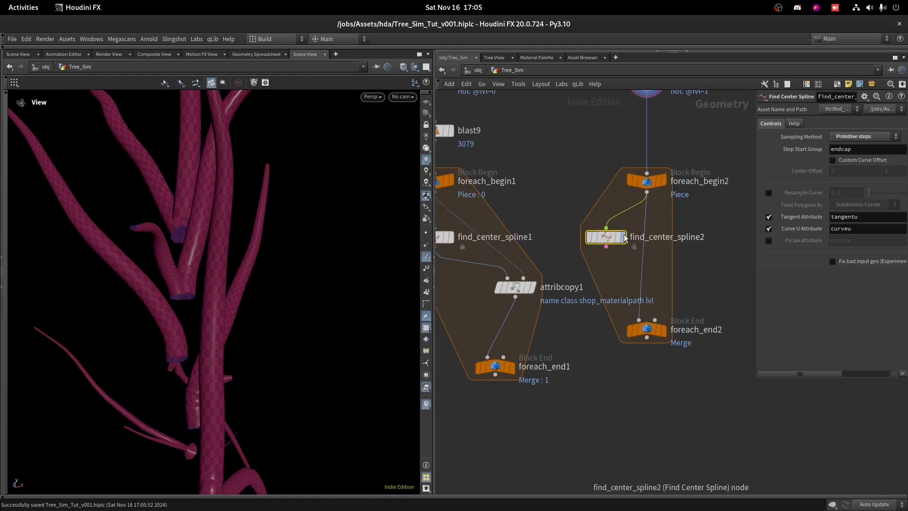
left_click(624, 234)
key("space+g")
left_click(655, 185)
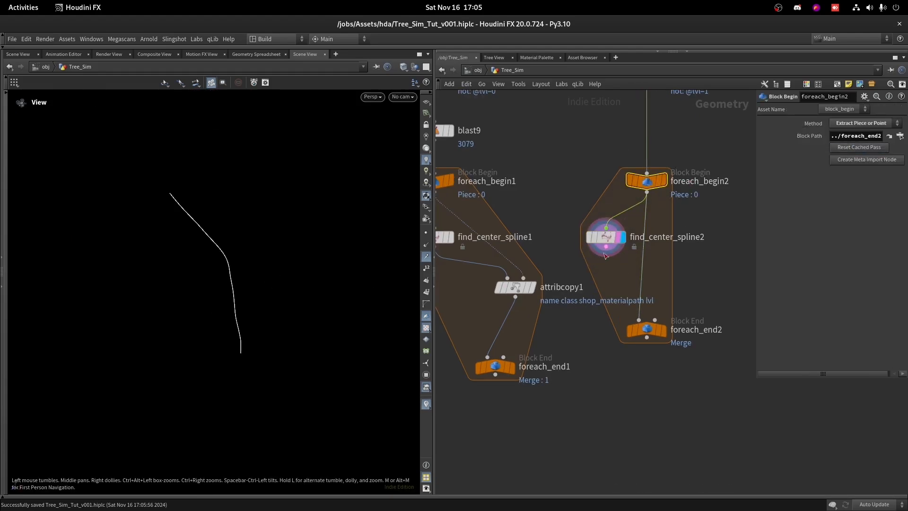
Step: Connect find_center_spline2 to foreach_end2 and display the merged level 1 splines
left_click_drag(606, 247, 639, 320)
left_click(659, 331)
left_click(664, 331)
left_click(647, 330)
key("space+g")
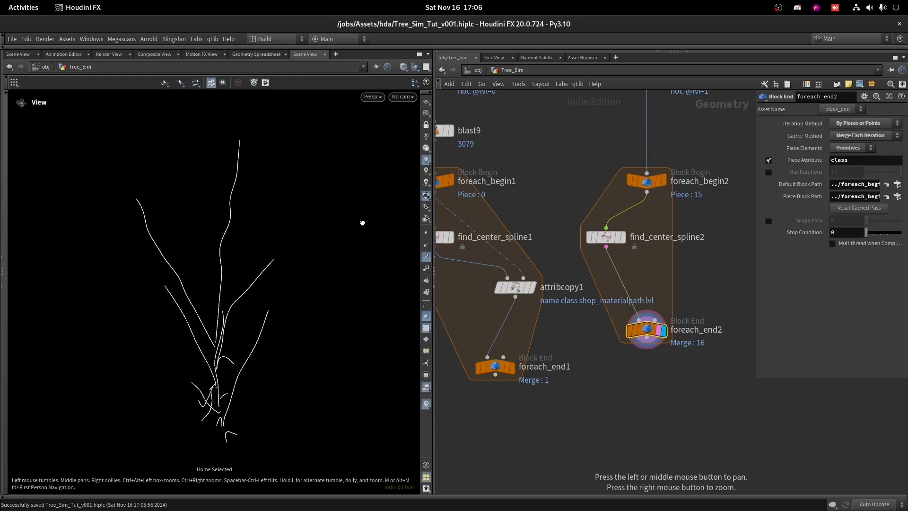
left_click_drag(362, 222, 331, 224)
Step: Open the node info of foreach_end2 and visualize the curveu attribute on the level 1 splines
left_click_drag(640, 330, 626, 331)
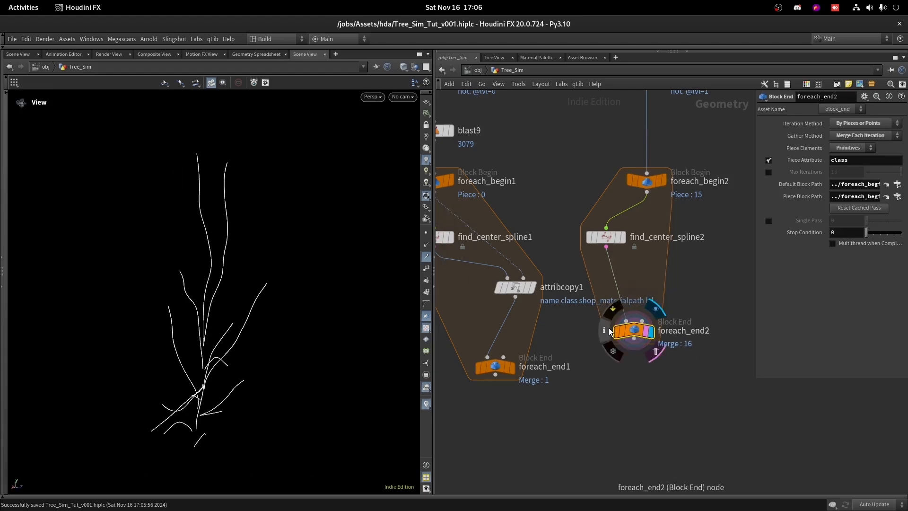
left_click(608, 331)
left_click(679, 286)
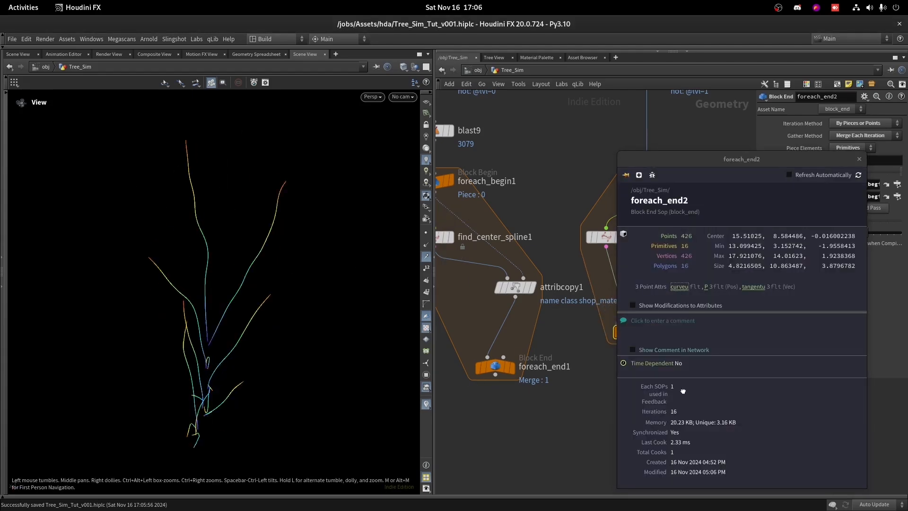
scroll(752, 223, "down", 2)
left_click_drag(290, 292, 619, 277)
middle_click_drag(619, 277, 568, 265)
Step: Add an Attribute Copy node between find_center_spline2 and foreach_end2, with foreach_begin2 feeding its second input
key("Tab")
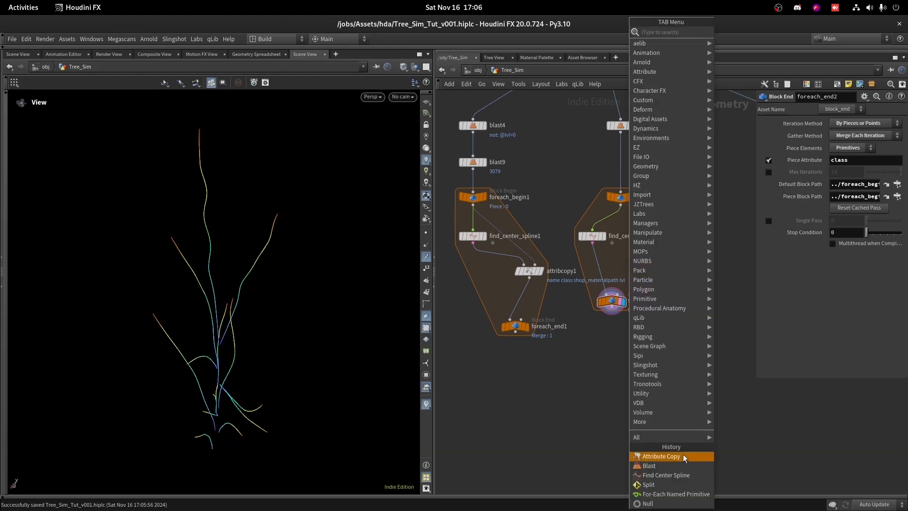
key("Escape")
key("Tab")
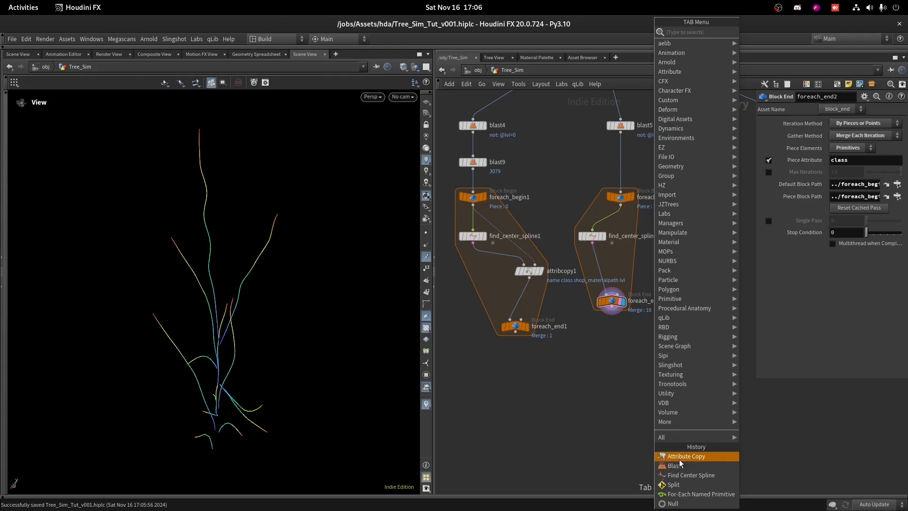
key("Escape")
scroll(639, 348, "down", 3)
key("Tab")
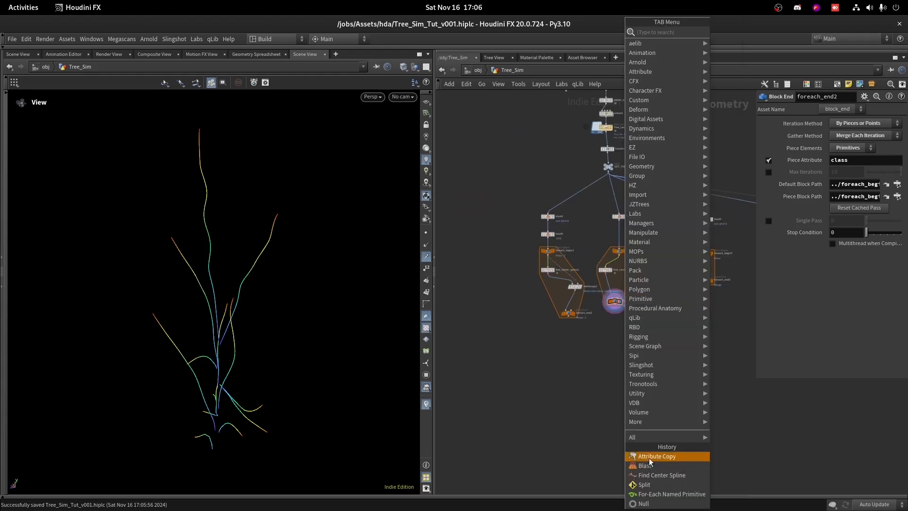
left_click(667, 461)
scroll(610, 289, "up", 3)
left_click(610, 289)
left_click_drag(609, 288, 641, 288)
scroll(632, 246, "up", 2)
left_click_drag(620, 229, 655, 300)
scroll(647, 286, "up", 1)
Step: Paste attribcopy1's Attribute Name into attribcopy2's Attribute Name as a relative reference
left_click(497, 314)
right_click(805, 206)
left_click(804, 311)
left_click(648, 312)
right_click(806, 206)
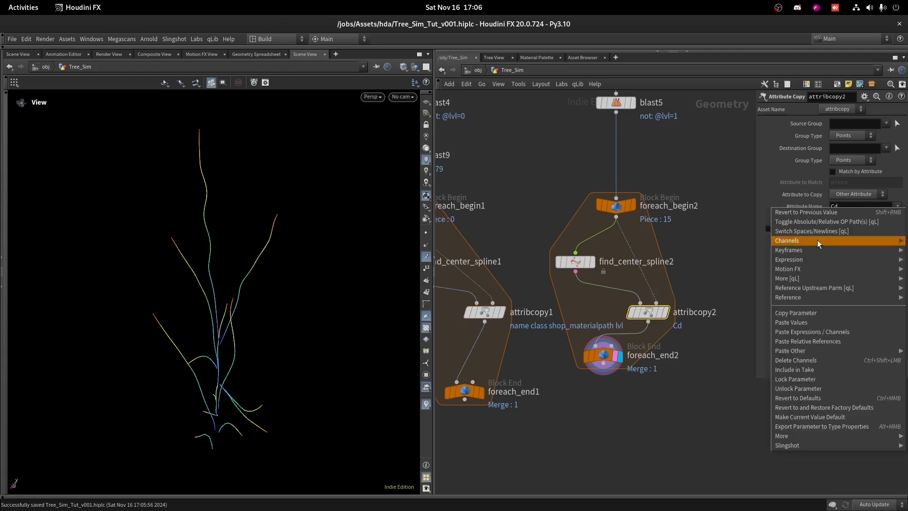
left_click(818, 339)
left_click(804, 206)
Step: Frame the level 1 splines from foreach_end2 and tidy that node's placement below attribcopy2
left_click(603, 355)
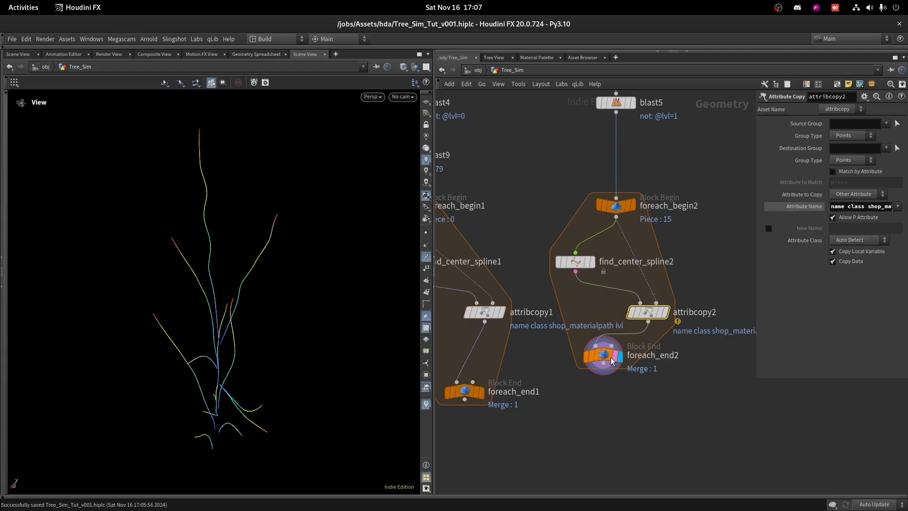
key("g")
scroll(599, 319, "down", 3)
middle_click_drag(581, 334, 538, 318)
left_click_drag(557, 321, 569, 345)
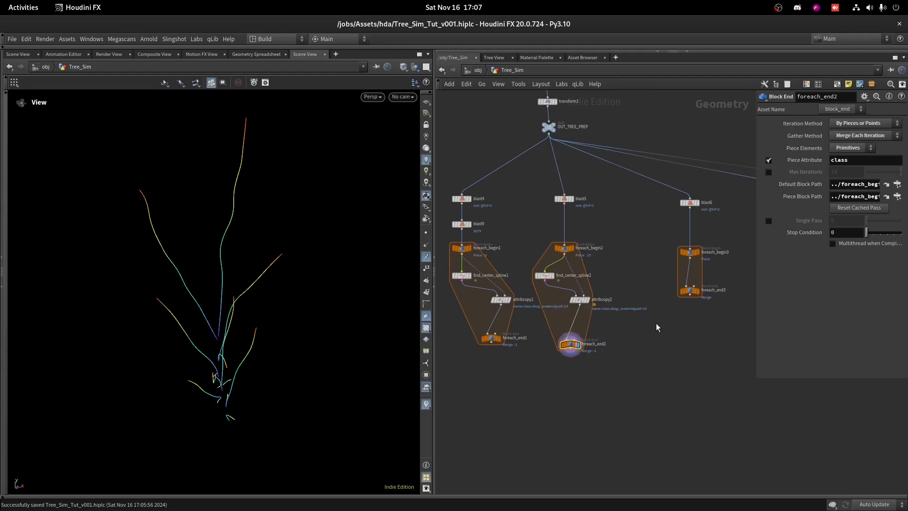
Step: Move foreach_end3 down to make room in the third loop and display foreach_begin3's output
middle_click_drag(658, 327, 539, 323)
scroll(574, 292, "up", 2)
left_click_drag(572, 289, 566, 375)
scroll(588, 246, "up", 1)
scroll(584, 233, "up", 2)
left_click(581, 224)
left_click(575, 227)
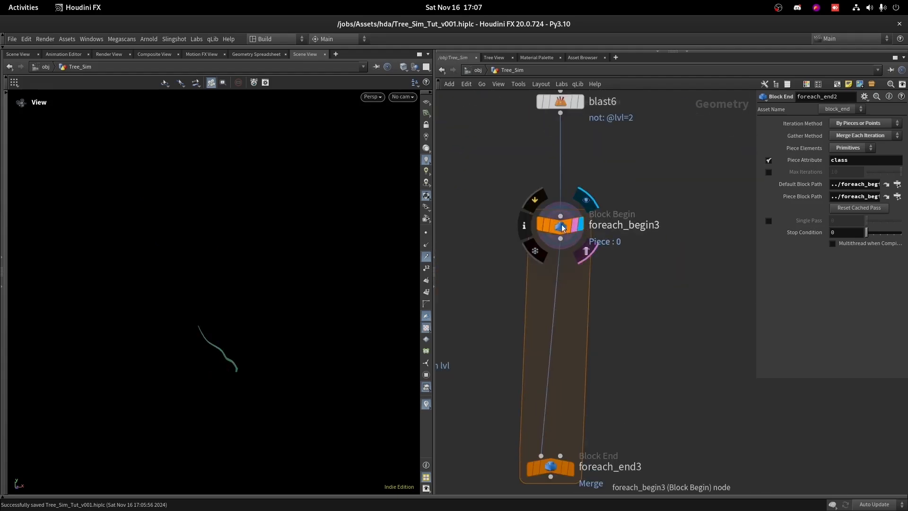
left_click(561, 227)
key("g")
Step: Duplicate the Find Center Spline and Attribute Copy nodes into the third loop and display foreach_end3
scroll(241, 223, "down", 6)
scroll(586, 349, "down", 4)
middle_click_drag(566, 337, 641, 319)
left_click_drag(537, 341, 485, 296)
left_click_drag(489, 302, 661, 303, "alt")
scroll(643, 379, "up", 2)
left_click(664, 394)
scroll(254, 248, "up", 6)
left_click_drag(268, 223, 265, 242)
Step: Make room in the fourth loop and duplicate the Find Center Spline and Attribute Copy nodes into it
scroll(265, 242, "down", 6)
left_click_drag(676, 334, 616, 359)
left_click_drag(628, 262, 657, 350)
scroll(615, 293, "down", 4)
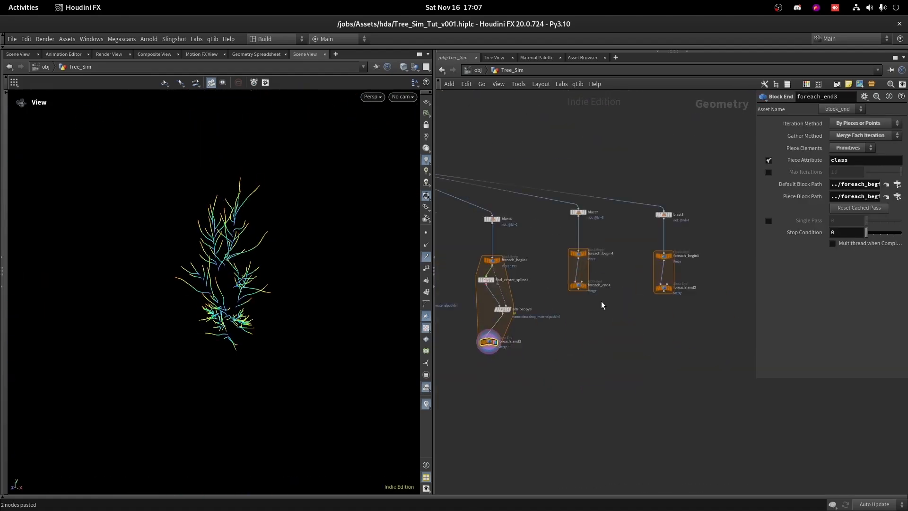
left_click_drag(581, 285, 578, 354)
scroll(487, 260, "up", 2)
left_click_drag(544, 348, 485, 288)
key("ctrl+z")
left_click_drag(511, 332, 644, 344, "alt")
scroll(643, 378, "up", 2)
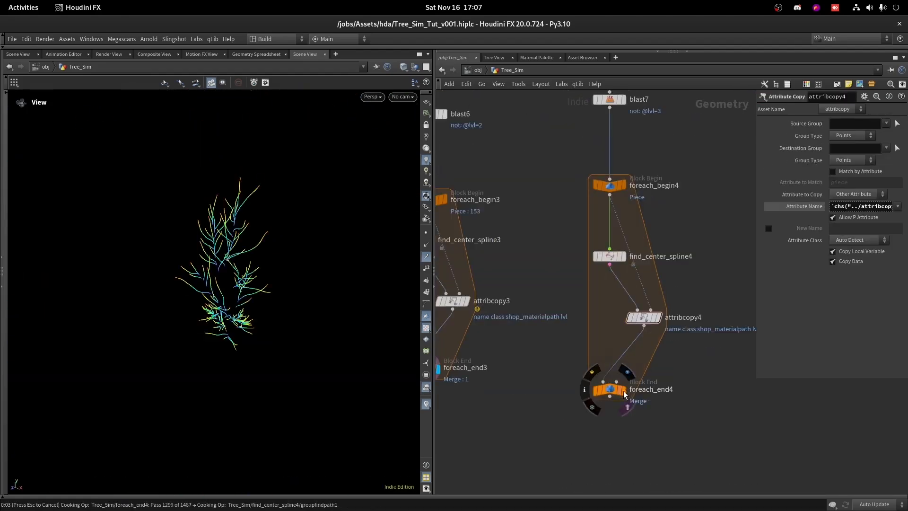
Step: Display foreach_end4 to generate the level 3 splines and save the scene
left_click(627, 394)
scroll(304, 300, "up", 5)
key("ctrl+s")
left_click_drag(304, 300, 340, 236)
scroll(341, 227, "down", 6)
Step: Duplicate the spline and attribute copy nodes into the fifth loop and connect foreach_begin5 to attribcopy5
scroll(589, 369, "down", 4)
scroll(675, 359, "up", 3)
left_click_drag(579, 343, 511, 269)
left_click_drag(551, 322, 674, 300, "alt")
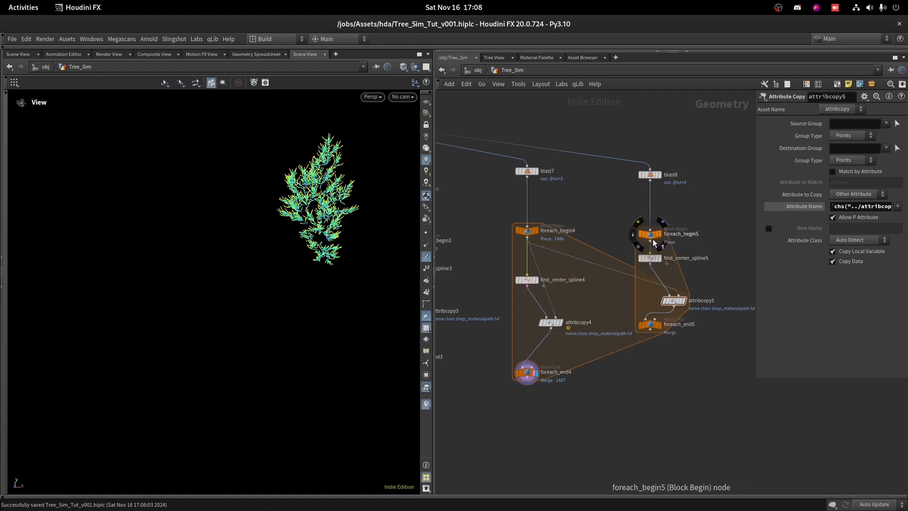
left_click_drag(650, 241, 677, 294)
Step: Reposition foreach_end5 below attribcopy5 and display the level 4 splines
scroll(648, 314, "up", 2)
left_click_drag(649, 327, 677, 358)
left_click(689, 359)
scroll(290, 194, "up", 5)
scroll(511, 279, "down", 5)
Step: Merge the outputs of foreach_end1 through foreach_end5 into one Merge node
left_click_drag(498, 278, 698, 311)
scroll(662, 289, "up", 4)
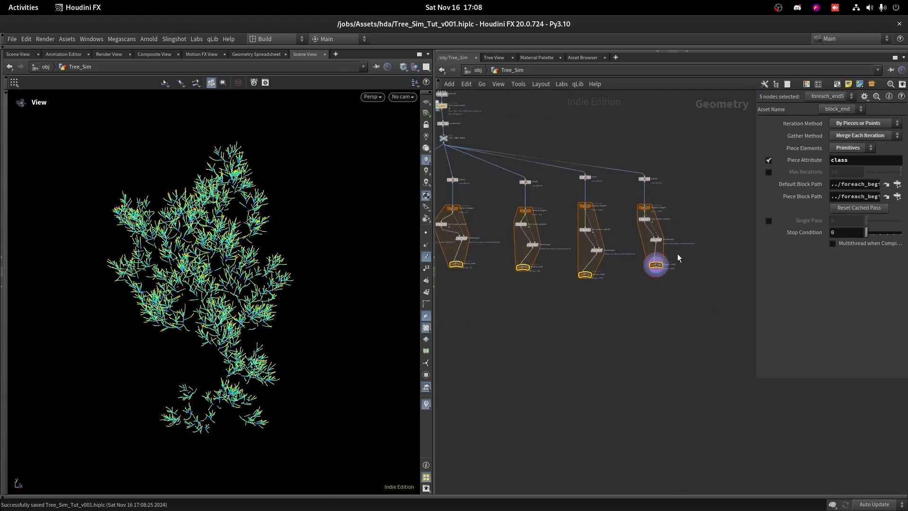
left_click_drag(650, 273, 449, 400)
key("Escape")
scroll(593, 292, "up", 4)
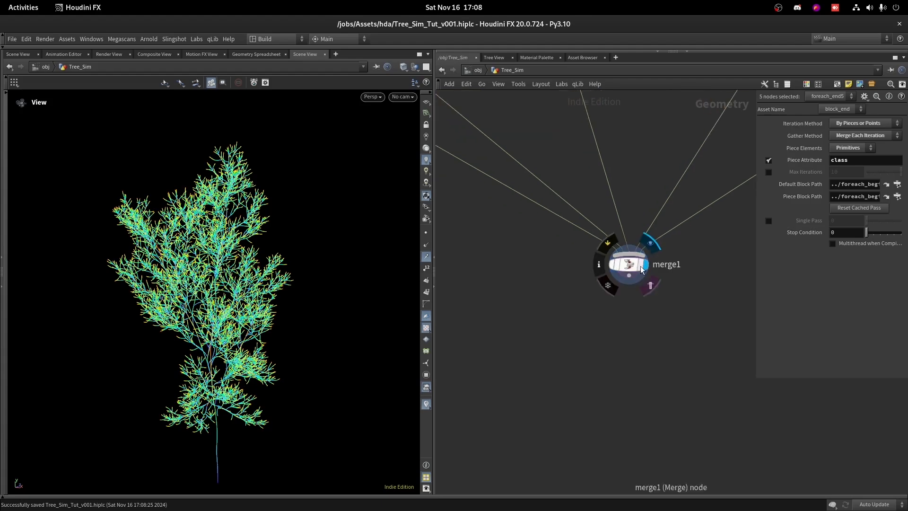
Step: Display merge1 and examine the merged branch splines and their points up close
left_click(627, 265)
key("space+g")
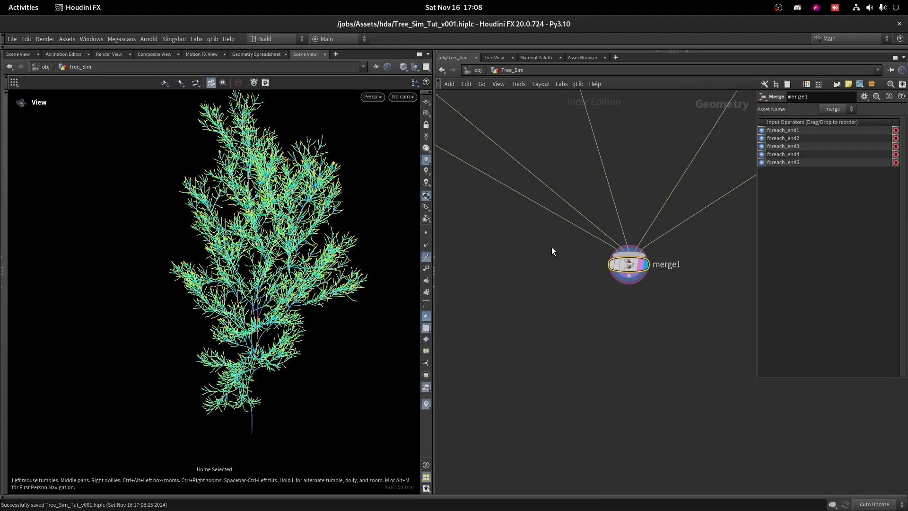
scroll(331, 234, "down", 3)
left_click_drag(331, 233, 371, 246)
scroll(314, 174, "up", 6)
left_click_drag(314, 174, 440, 226)
scroll(290, 154, "up", 8)
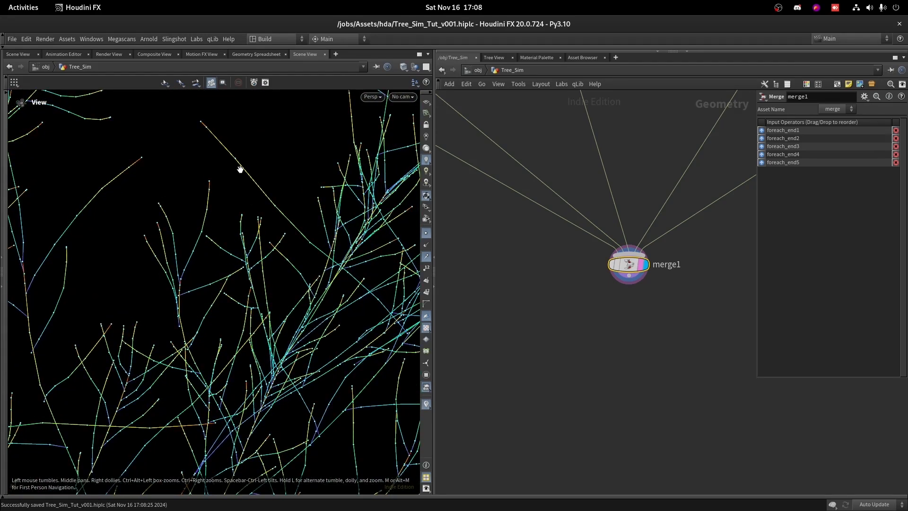
key("g")
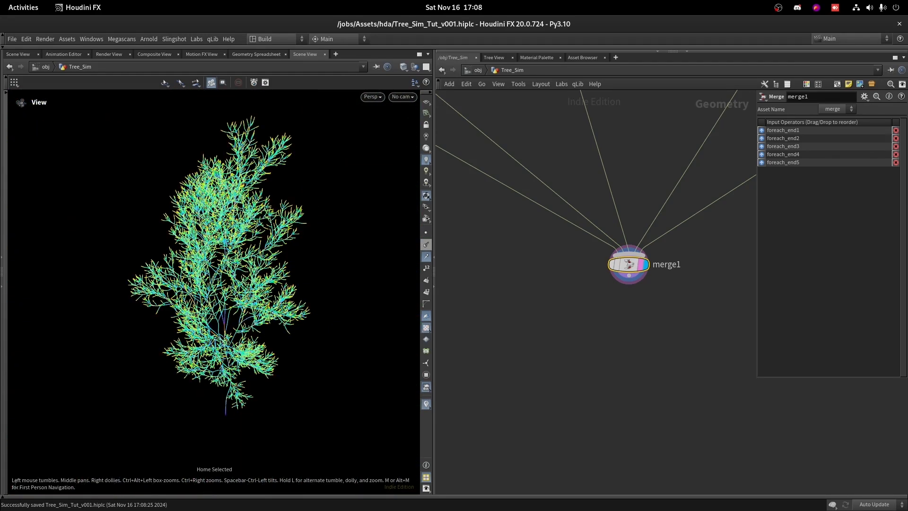
Step: Add a File Cache node after merge1
middle_click_drag(631, 332, 571, 299)
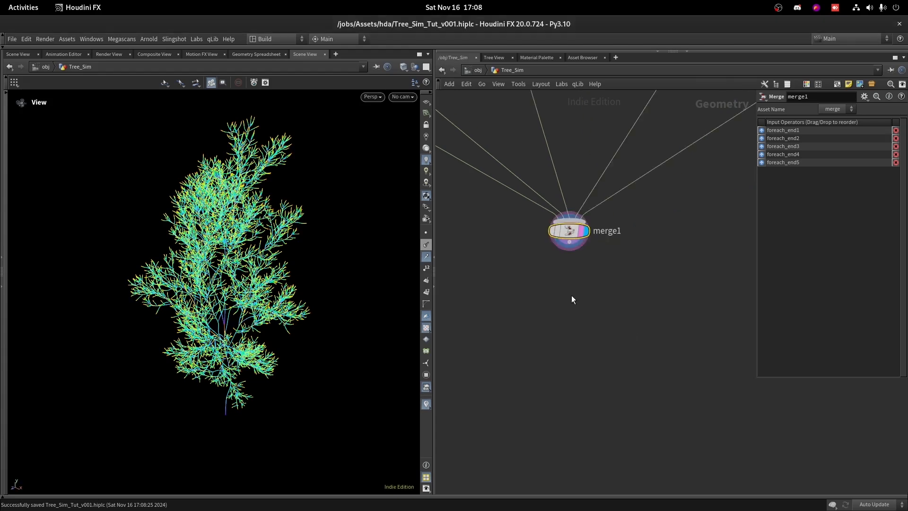
left_click(569, 244)
key("Tab")
type("filec")
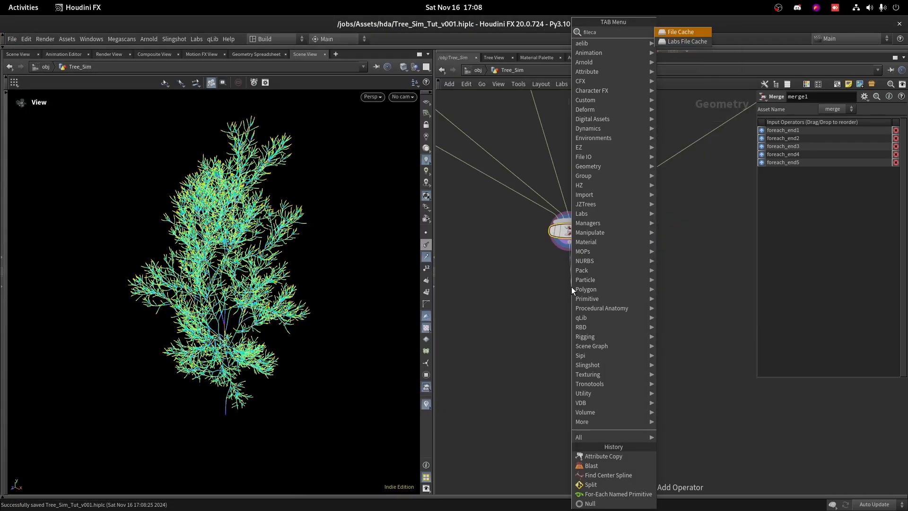
key("Return")
key("Return")
scroll(571, 289, "up", 2)
Step: Rename the file cache as skeleton and save it to disk with Time Dependent turned off
double_click(636, 287)
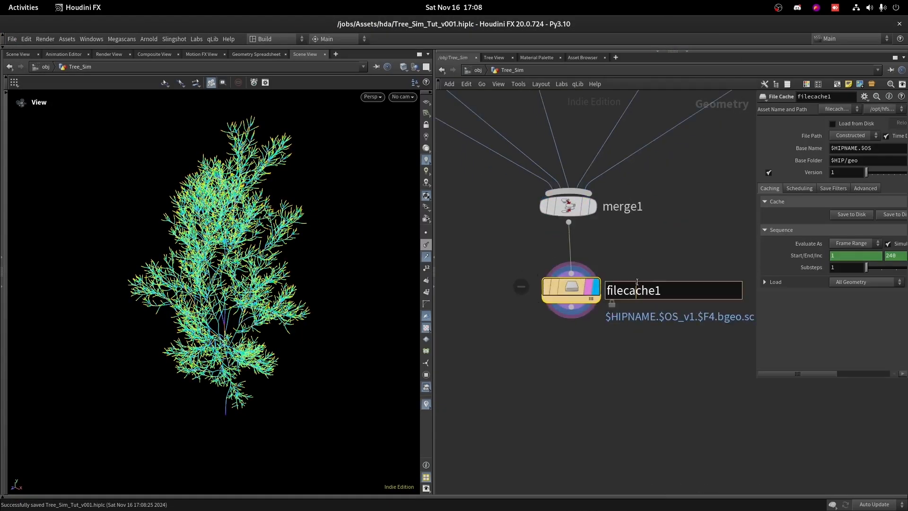
double_click(644, 284)
type("S")
type("keleton")
key("Return")
left_click(886, 136)
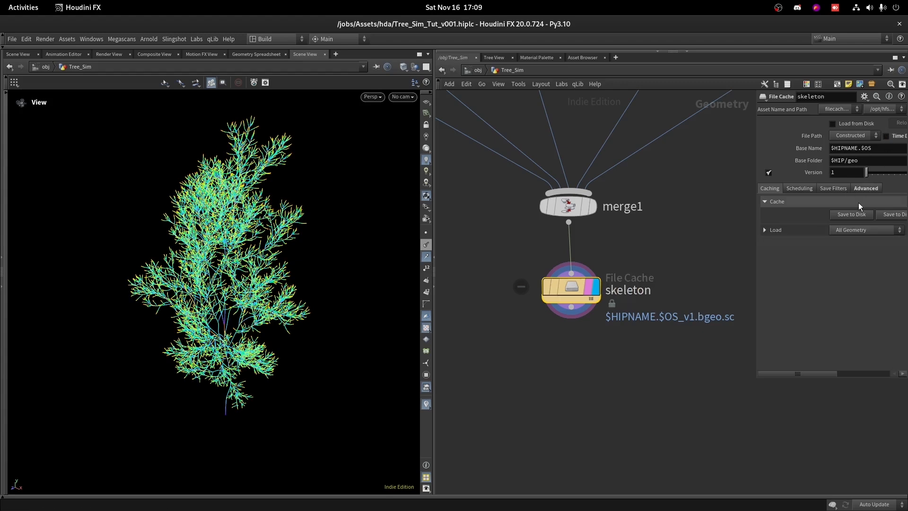
left_click(847, 213)
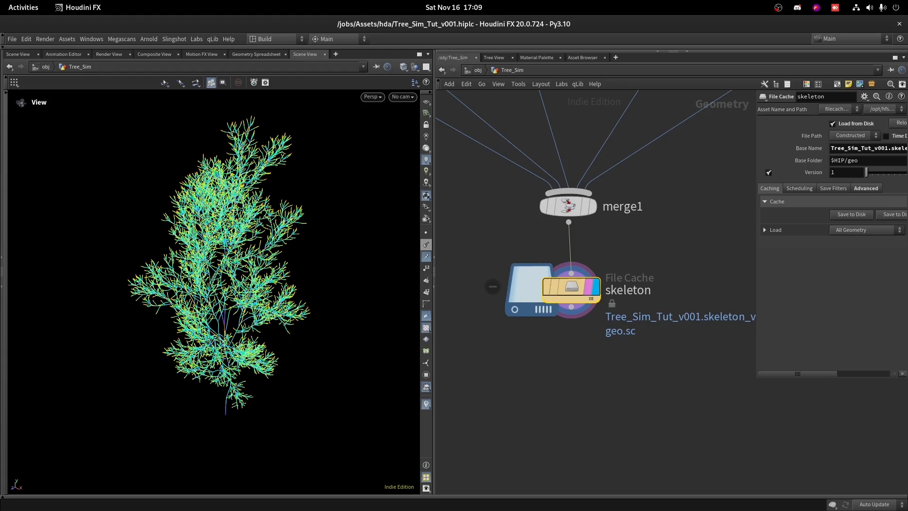
Step: Add a Group Expression node after the skeleton cache, display it and widen its parameter area
key("Tab")
type("g ex")
key("Return")
left_click(576, 348)
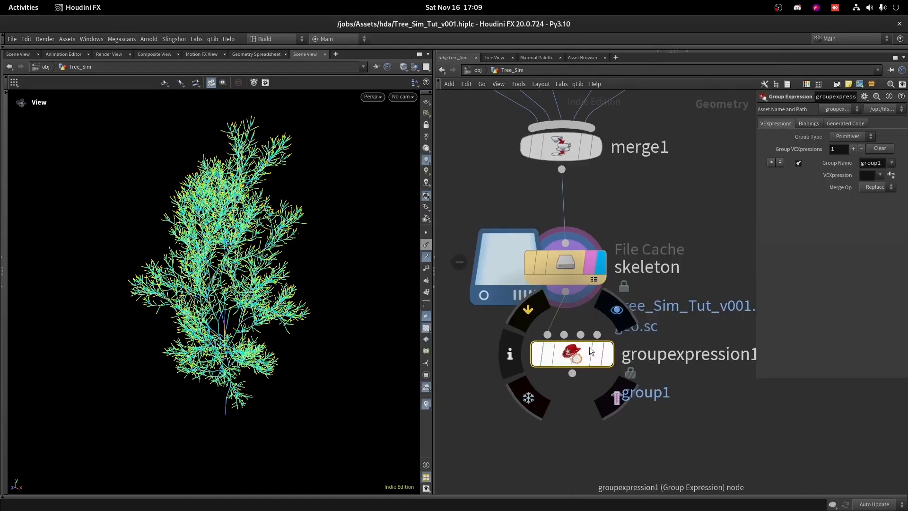
left_click_drag(741, 219, 611, 219)
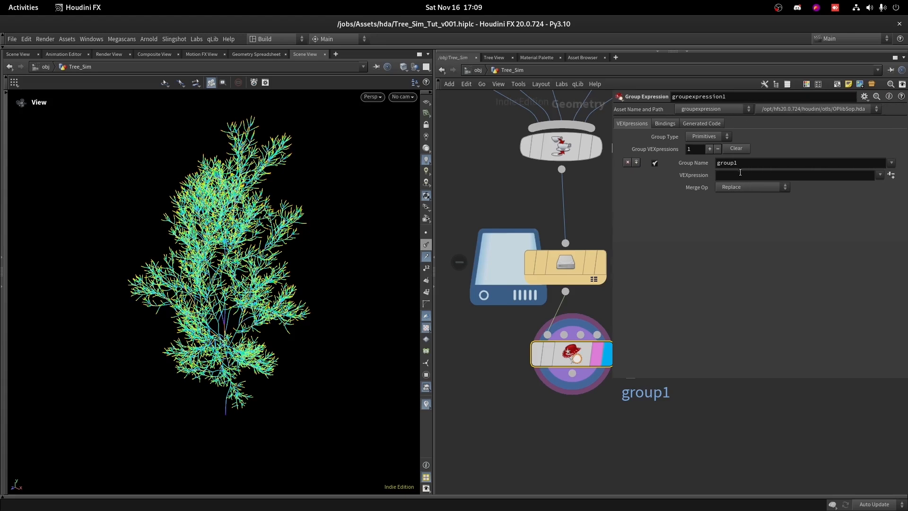
Step: Set groupexpression1's group type to Points and its group name to root
left_click(697, 136)
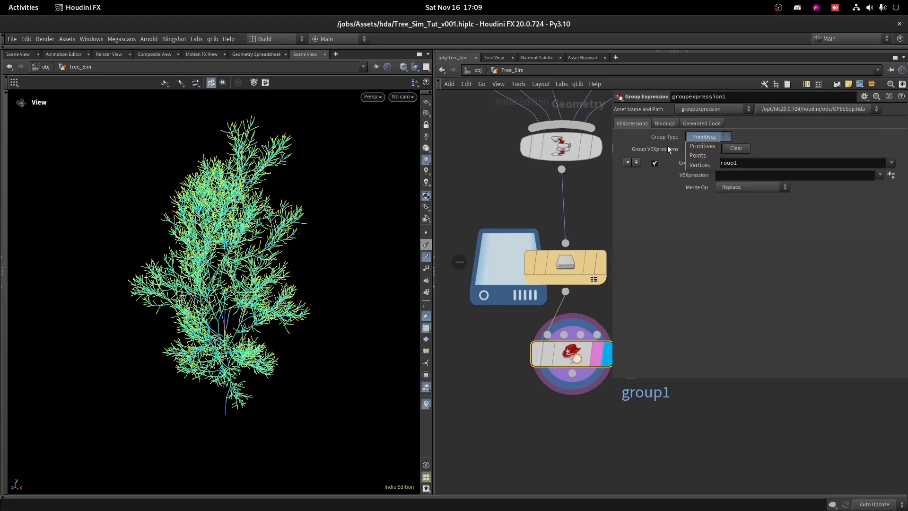
left_click(699, 159)
double_click(749, 164)
type("root")
key("Return")
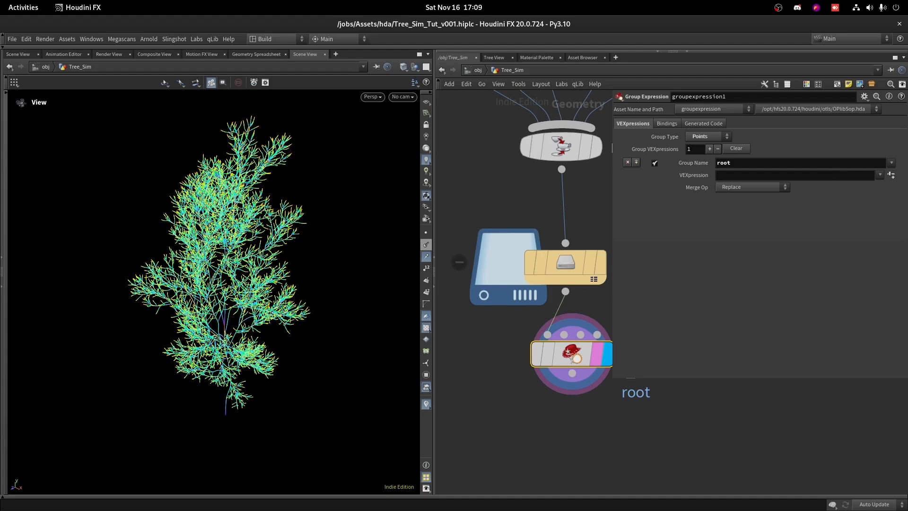
Step: Apply the Curve(s), Start Point preset as the root group's VEXpression and inspect the grouped points on the branches
left_click(880, 174)
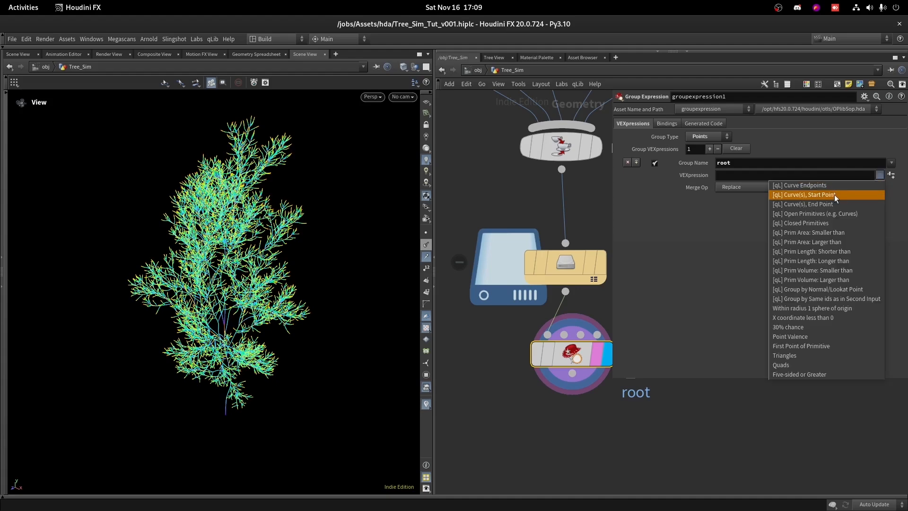
left_click(839, 196)
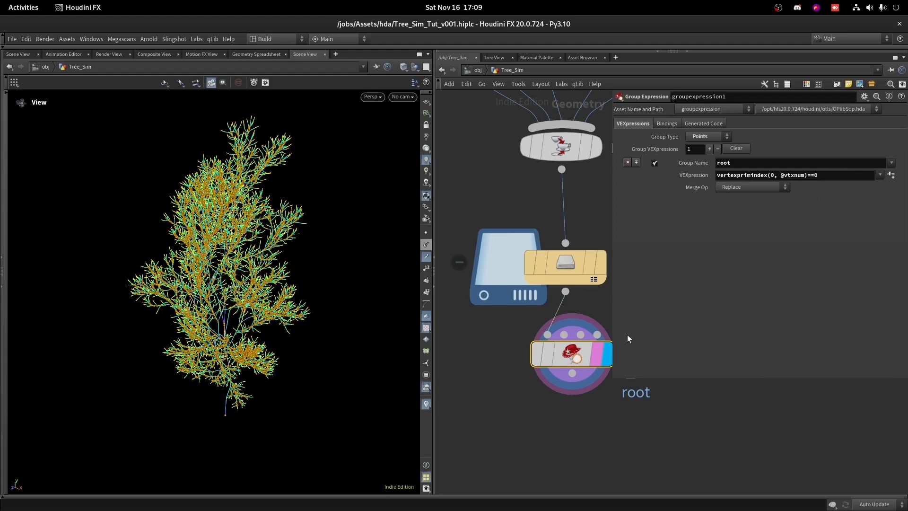
right_click_drag(259, 272, 360, 225)
middle_click_drag(360, 226, 365, 267)
left_click_drag(365, 268, 354, 223)
middle_click_drag(363, 181, 308, 220)
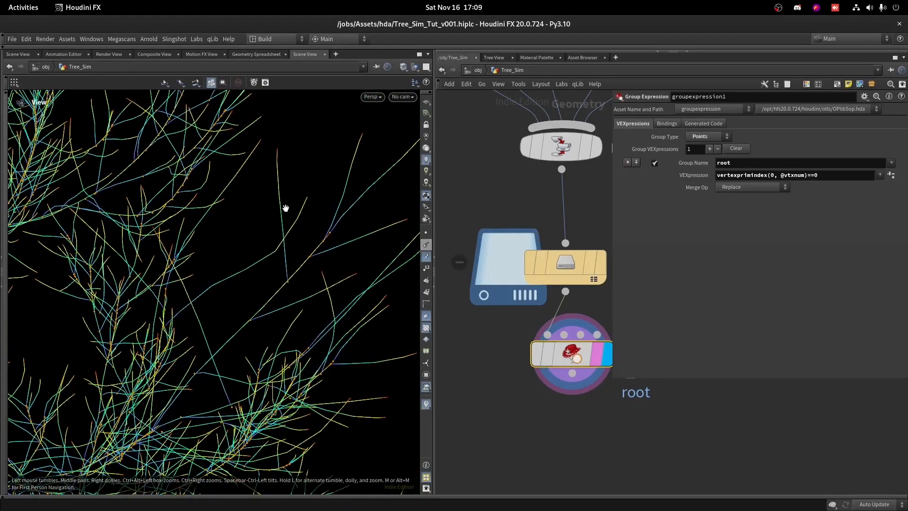
right_click_drag(316, 221, 346, 209)
middle_click_drag(347, 209, 339, 240)
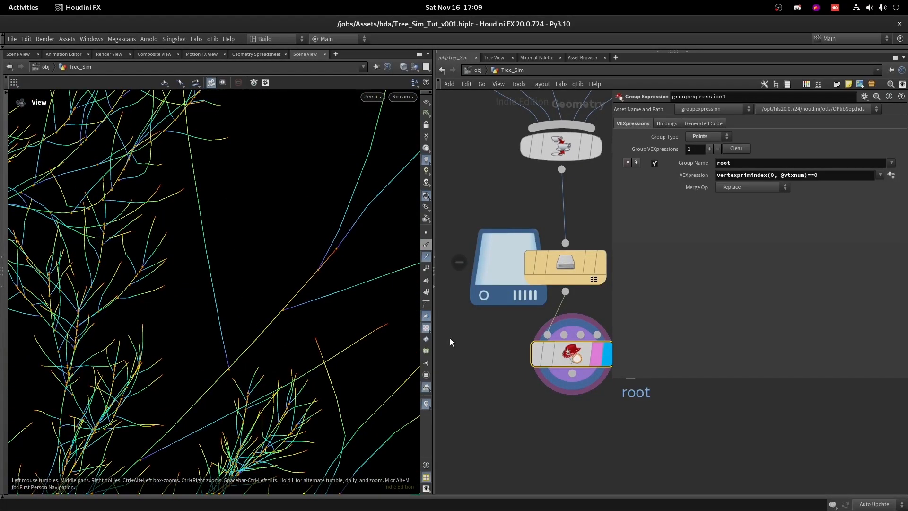
Step: Duplicate groupexpression1 below itself and name the copy's group tip
scroll(477, 328, "down", 3)
left_click_drag(475, 278, 472, 346, "alt")
double_click(733, 163)
type("tip")
key("Return")
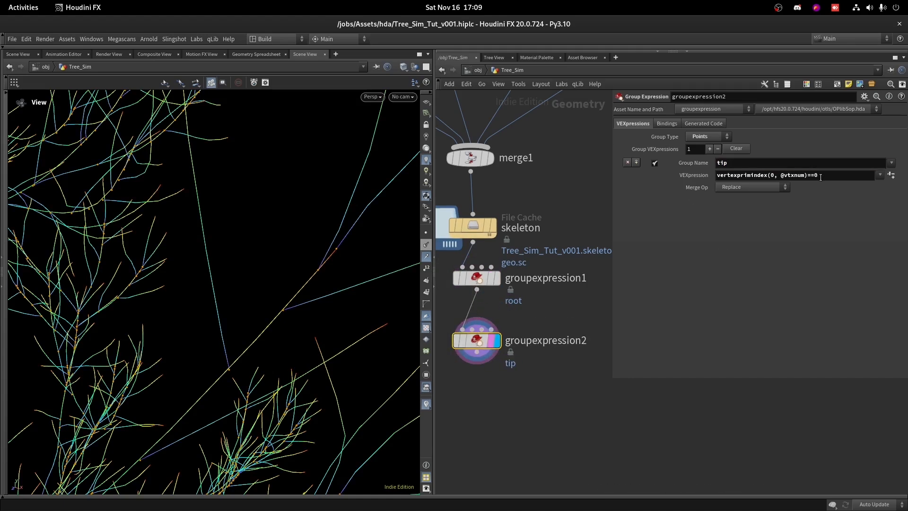
left_click(880, 175)
left_click(845, 200)
right_click_drag(362, 354, 269, 301)
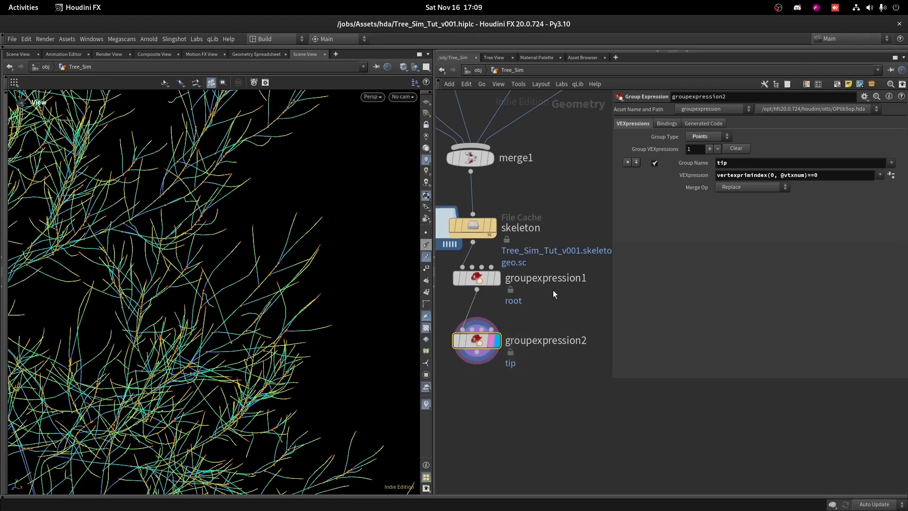
key("ctrl+z")
Step: Apply the Curve(s), End Point preset as the tip group's VEXpression and inspect the grouped branch tips
left_click(880, 175)
left_click(854, 208)
right_click_drag(333, 255, 379, 276)
left_click_drag(379, 276, 282, 115)
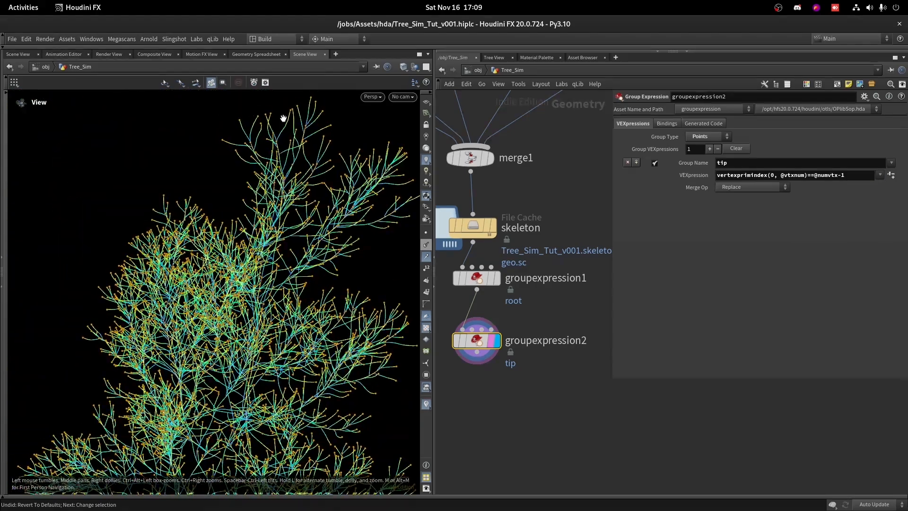
right_click_drag(282, 115, 179, 131)
right_click_drag(218, 227, 410, 126)
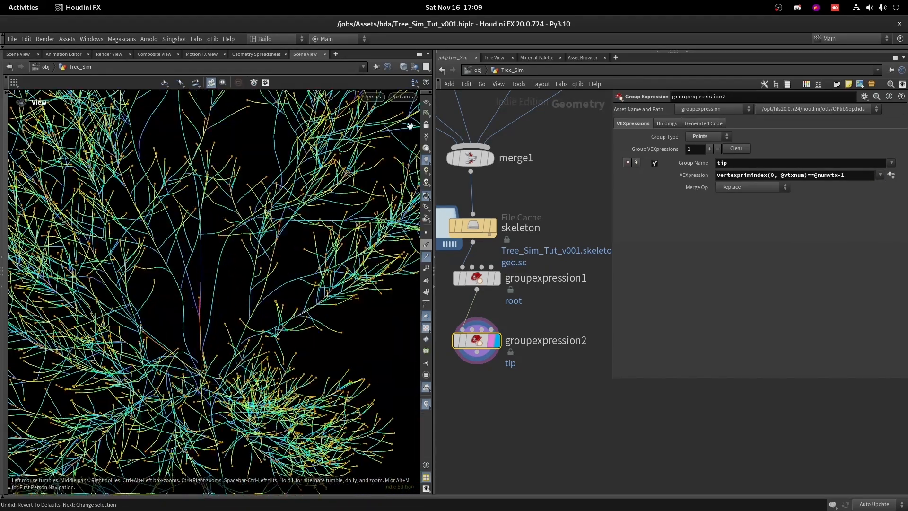
left_click_drag(214, 279, 397, 252)
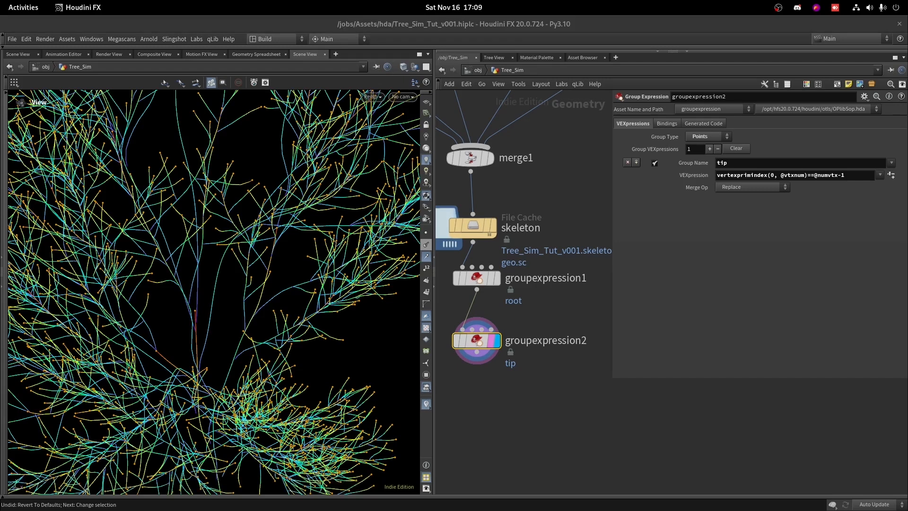
Step: Align the group expression nodes under the skeleton cache and add a displayed Attribute Remap node after groupexpression2
middle_click_drag(524, 342, 569, 264)
left_click_drag(524, 203, 520, 203)
mouse_move(527, 269)
left_mouse_down()
mouse_move(525, 255)
mouse_move(524, 268)
left_mouse_up()
left_click_drag(519, 273, 522, 325)
key("Escape")
key("Tab")
type("aw")
key("Return")
left_click(519, 307)
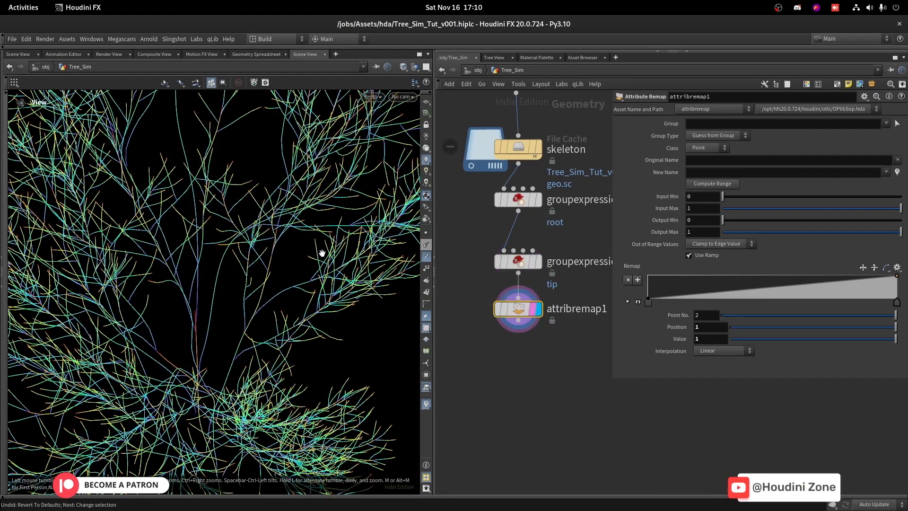
Step: Frame the whole tree and set attribremap1's Original Name to curveu
key("g")
left_click(897, 161)
left_click(885, 182)
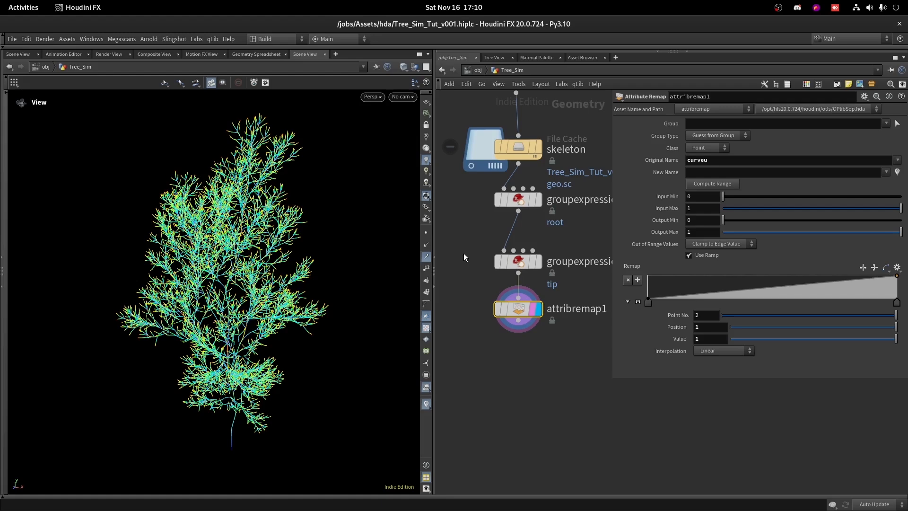
Step: Examine the curveu color gradient from the trunk base to the branch tips around the tree
right_click_drag(310, 223, 590, 159)
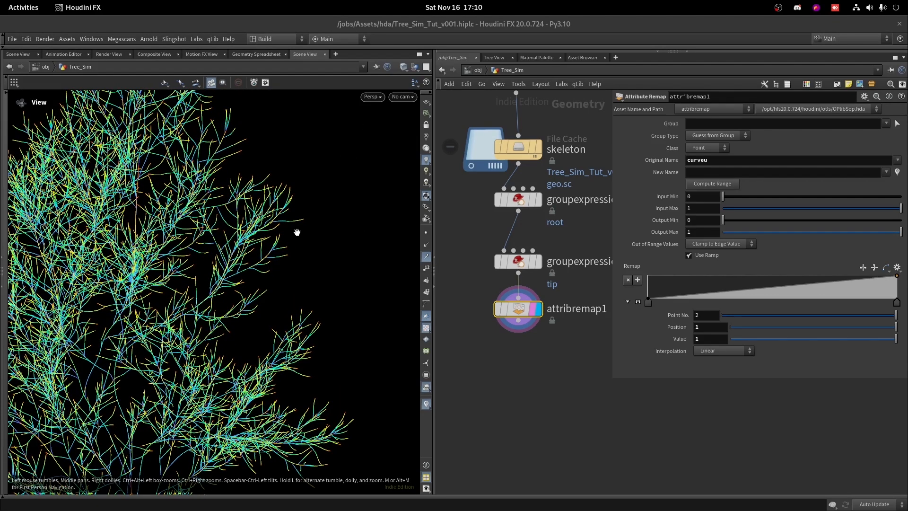
scroll(303, 217, "up", 5)
right_click_drag(255, 174, 284, 153)
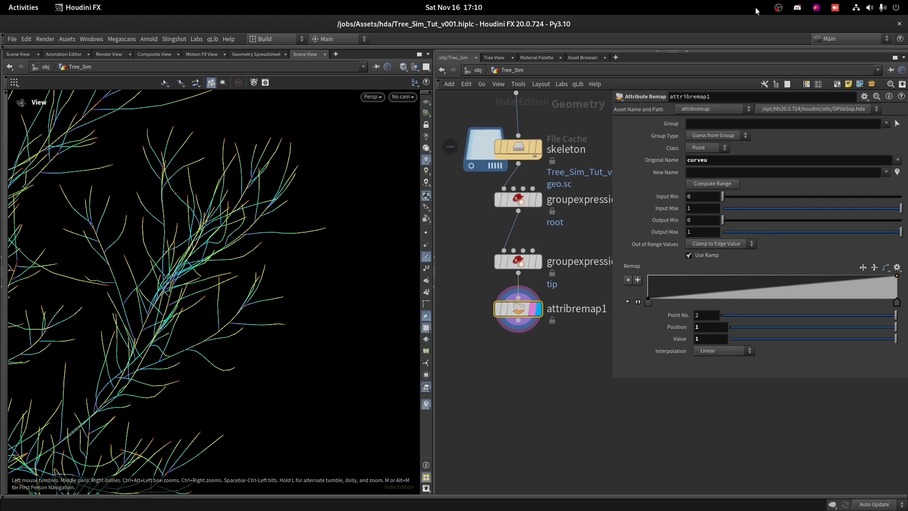
left_click_drag(292, 169, 256, 214)
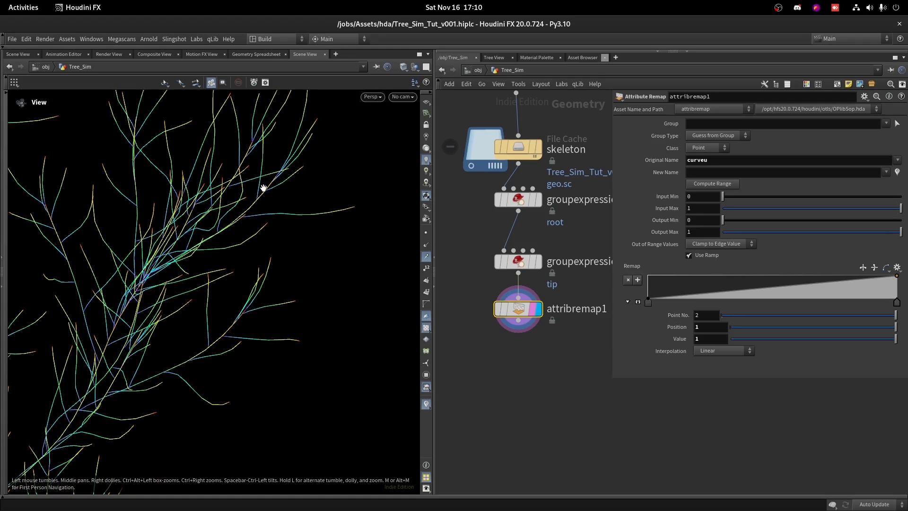
right_click_drag(281, 169, 239, 266)
middle_click_drag(240, 267, 339, 143)
right_click_drag(339, 144, 223, 350)
middle_click_drag(282, 243, 300, 206)
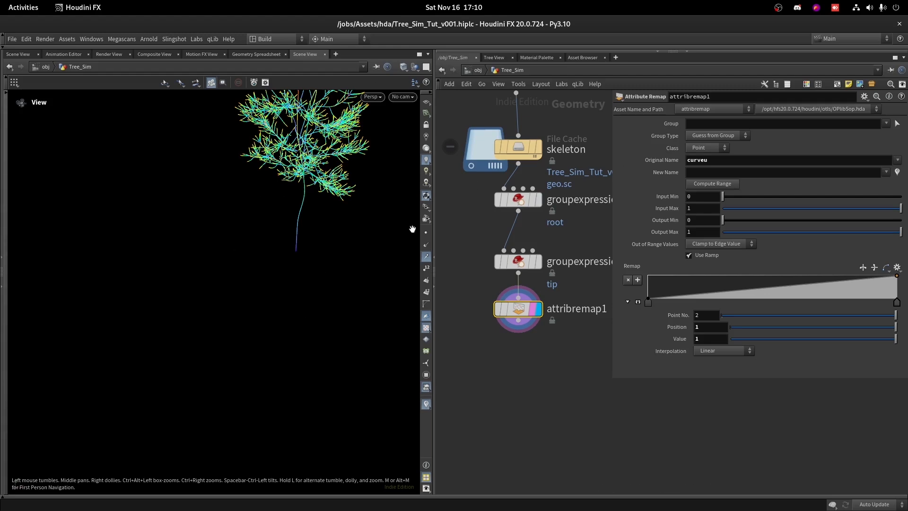
middle_click_drag(358, 237, 356, 353)
middle_click_drag(348, 284, 324, 387)
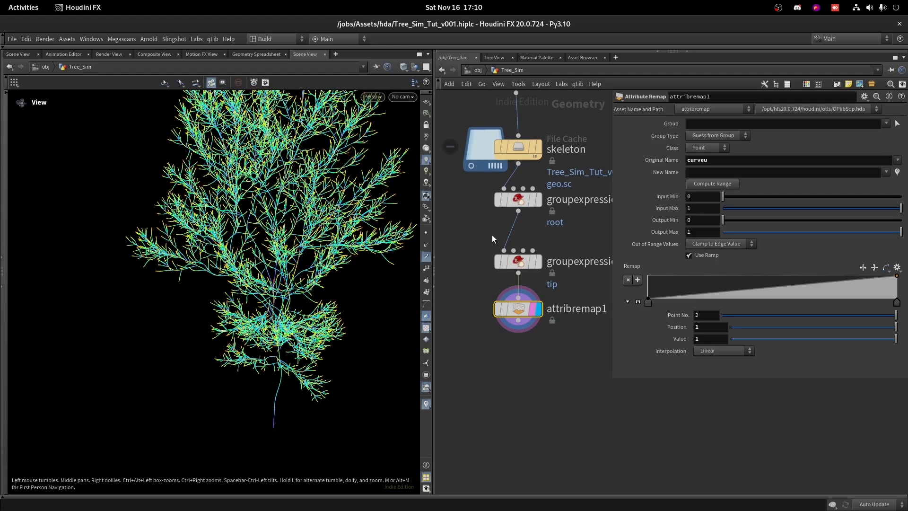
middle_click_drag(349, 268, 297, 395)
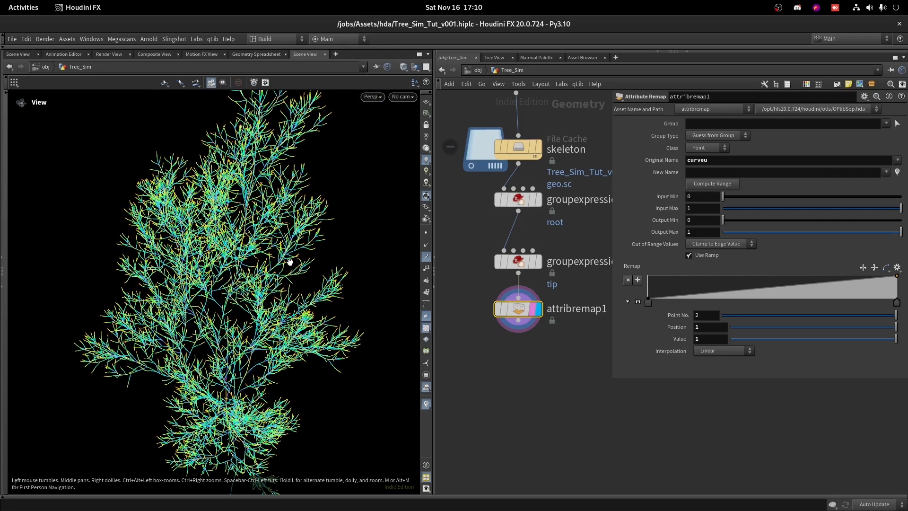
right_click_drag(288, 262, 337, 223)
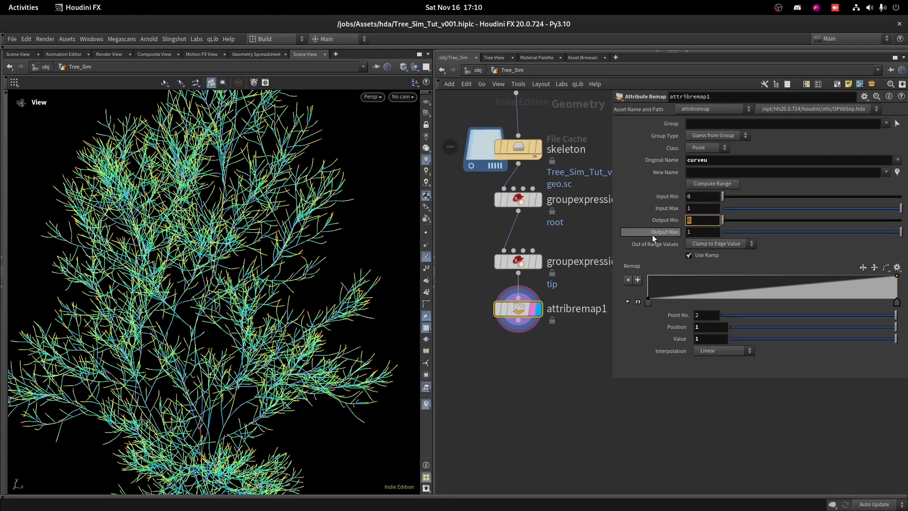
Step: Invert the curveu remap by setting Output Min to 1 and Output Max to 0, and inspect the trunk and branches
type("1")
key("Tab")
key("Return")
left_click_drag(227, 278, 285, 275)
right_click_drag(253, 265, 281, 234)
middle_click_drag(223, 401, 295, 322)
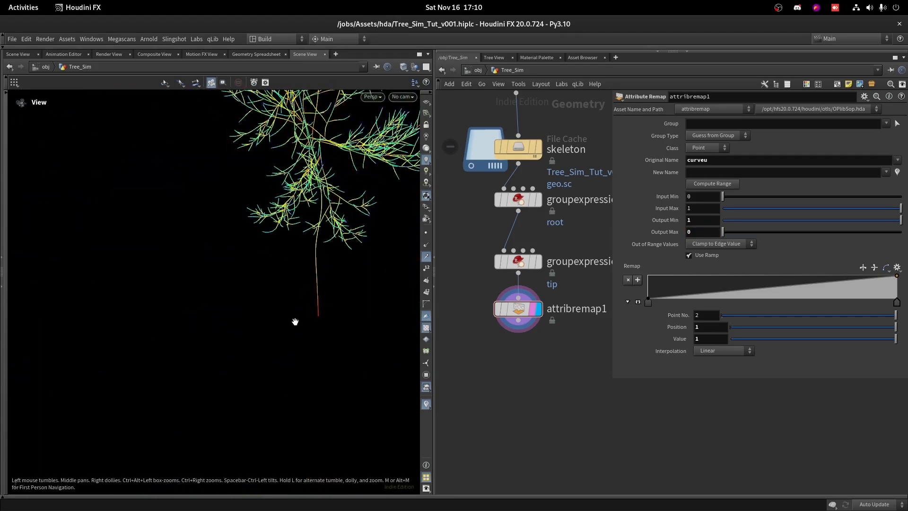
middle_click_drag(331, 259, 265, 331)
right_click_drag(265, 332, 370, 190)
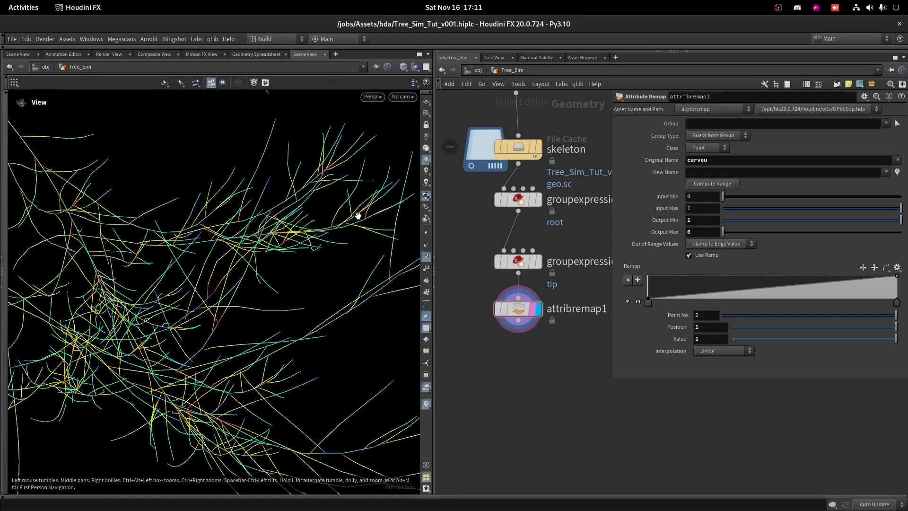
Step: Frame the whole tree and lay out the group expression and Attribute Remap nodes neatly below the skeleton cache
key("h")
scroll(544, 336, "down", 2)
left_click_drag(537, 369, 513, 190)
key("l")
left_click(492, 372)
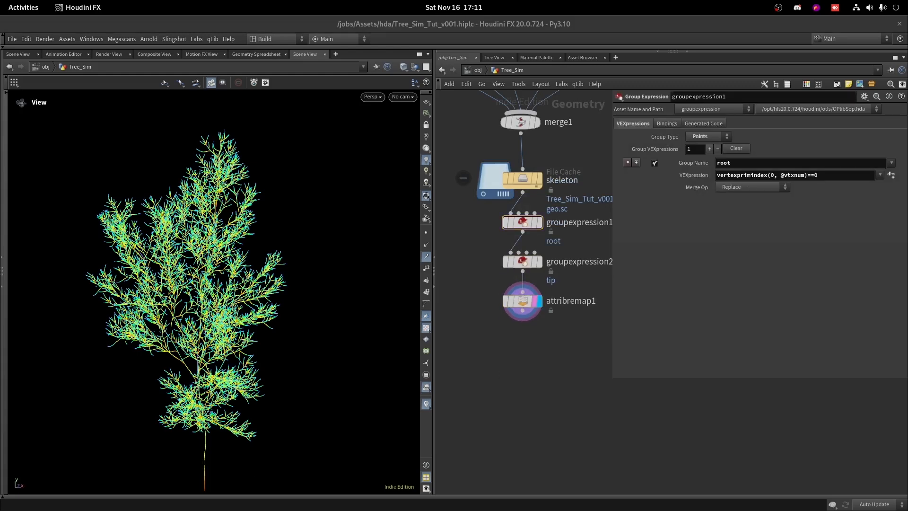
Step: Add a displayed Group Create node after attribremap1 and name its group trunk
scroll(518, 333, "up", 3)
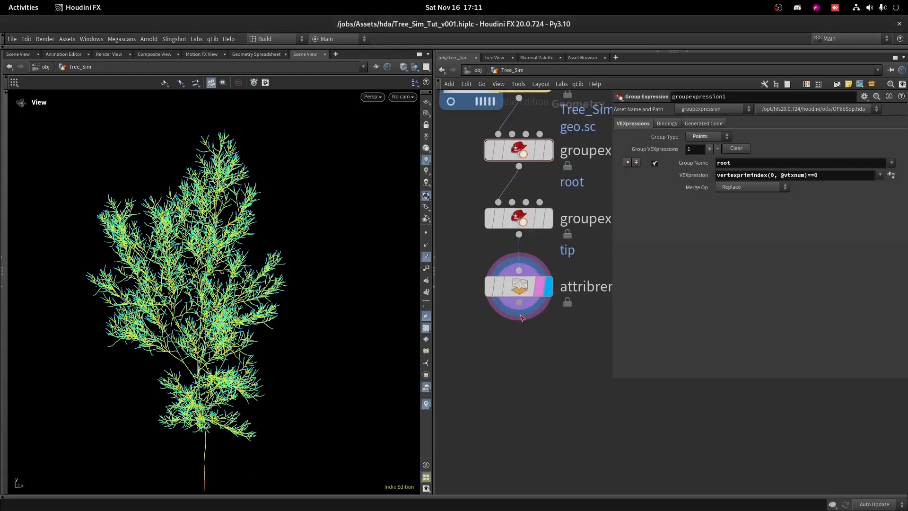
key("Tab")
type("g crea")
left_click(615, 32)
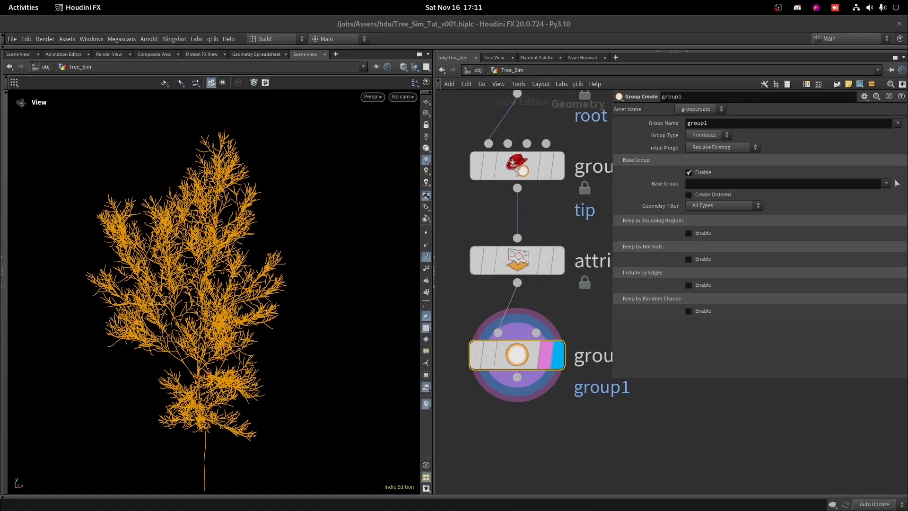
double_click(767, 124)
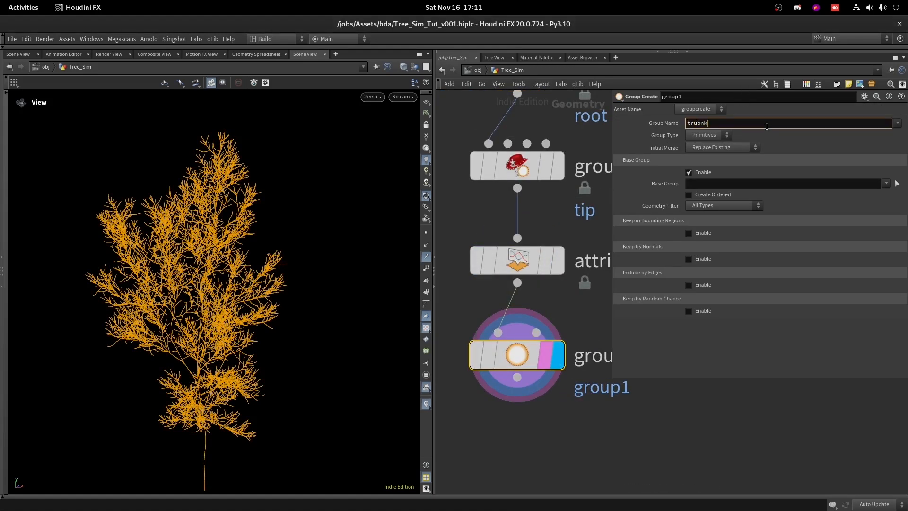
type("trunk")
key("Return")
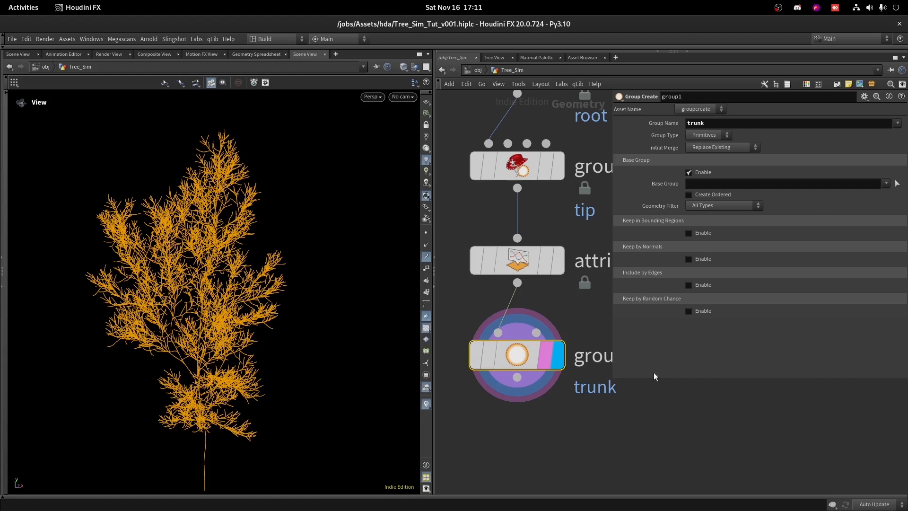
left_click(708, 135)
left_click(693, 155)
left_click(714, 183)
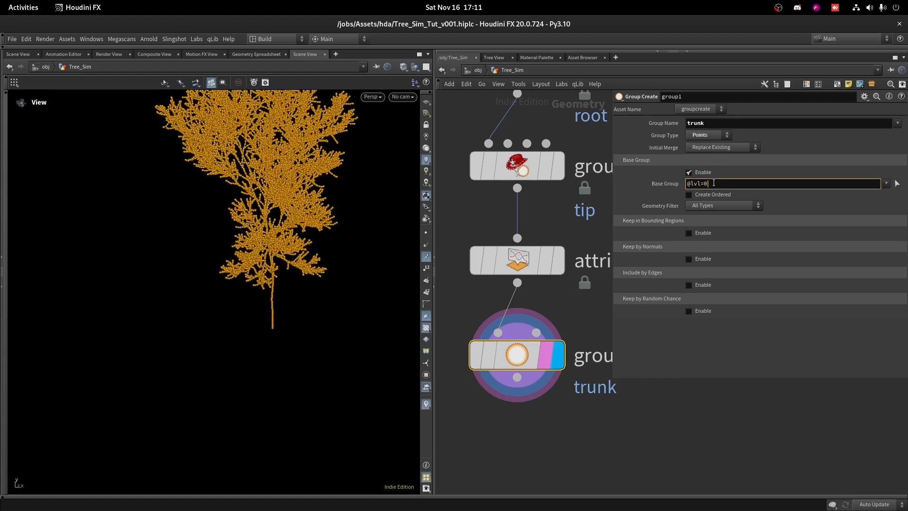
key("Return")
left_click_drag(315, 310, 368, 312)
right_click_drag(368, 312, 233, 106)
left_click_drag(233, 106, 249, 174)
left_click_drag(248, 231, 361, 115)
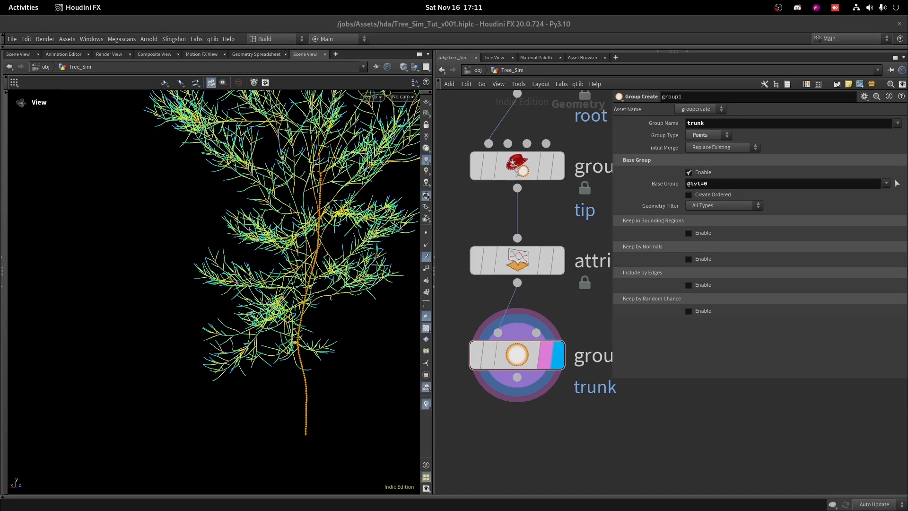
Step: Add a Group Promote node after group1 that converts the trunk group to Primitives
left_click(517, 377)
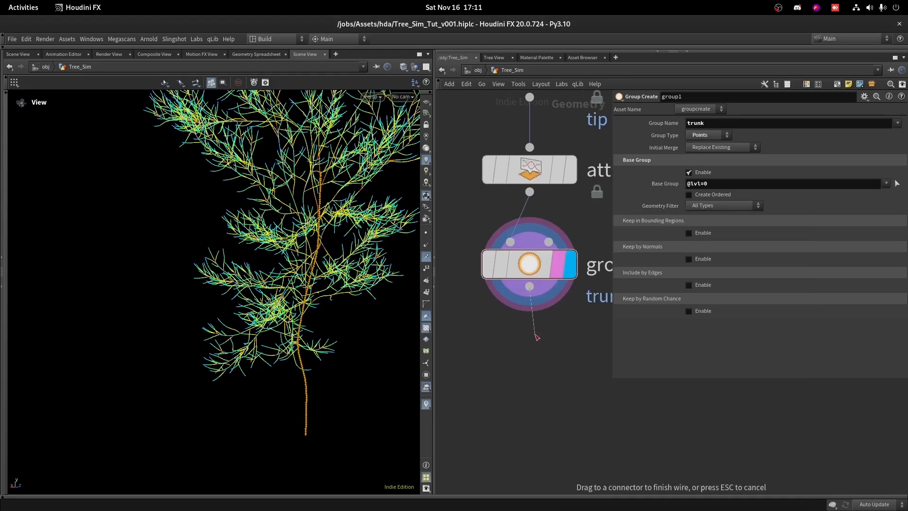
key("Tab")
type("g pr")
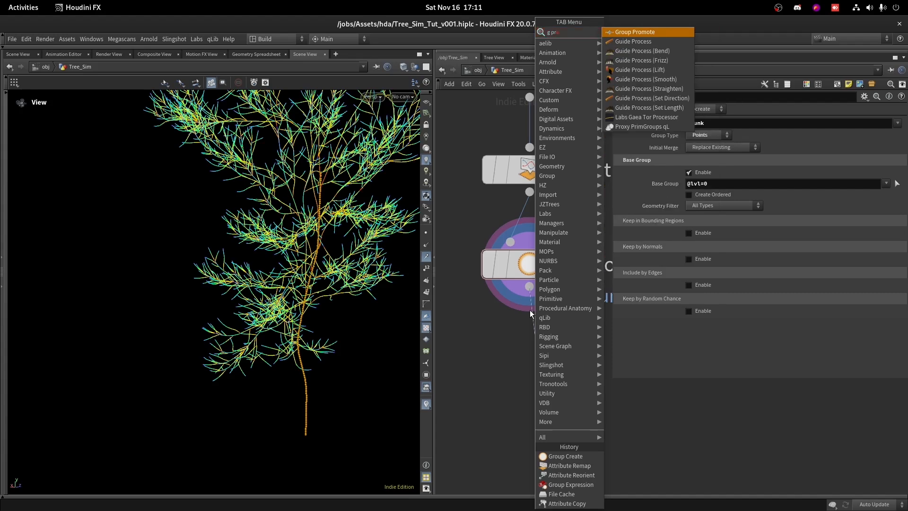
key("Return")
left_click(541, 349)
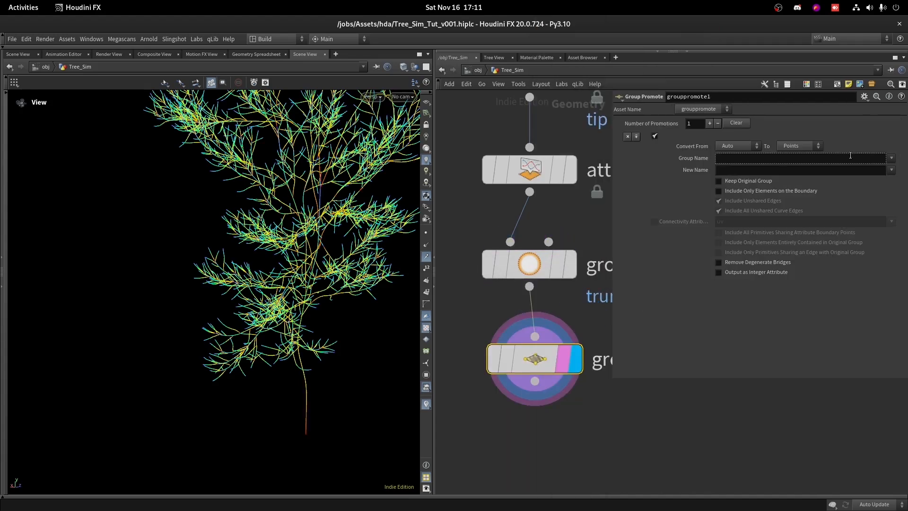
left_click(891, 158)
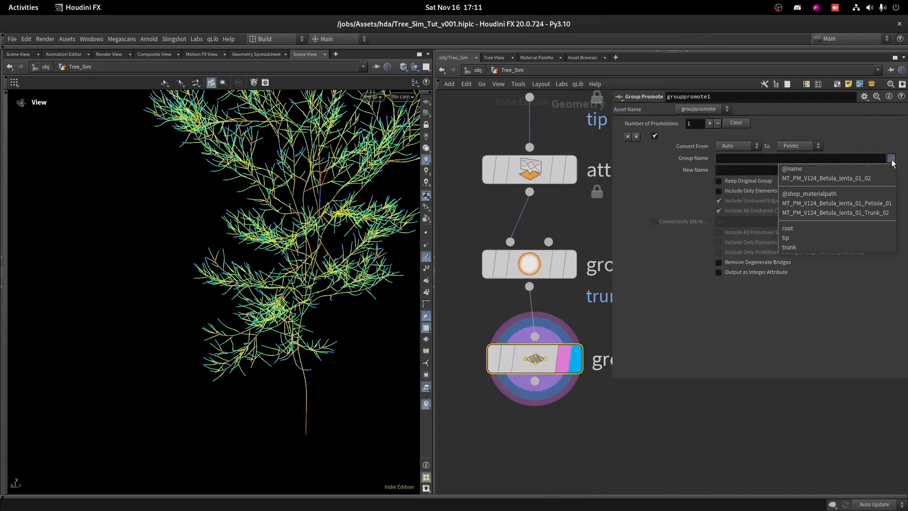
left_click(800, 247)
left_click(793, 147)
left_click(794, 156)
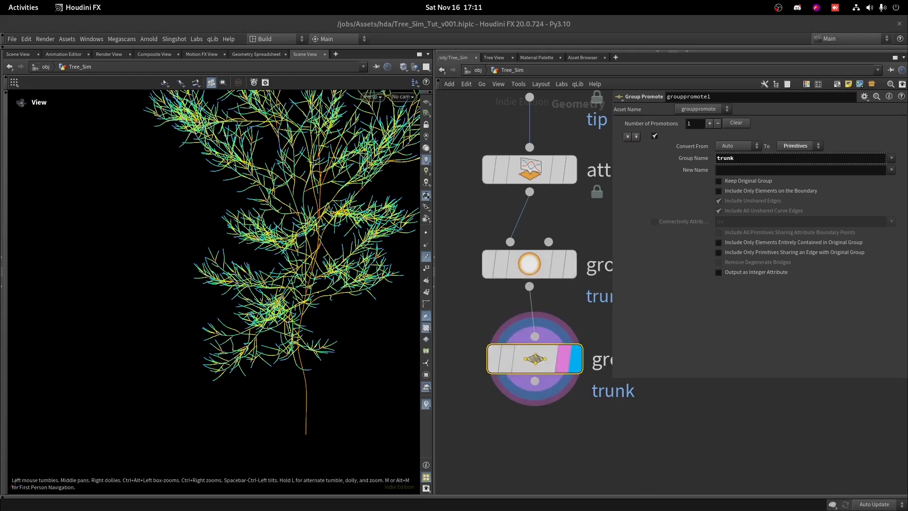
Step: Add a Rest Position node after grouppromote1, check its attribute and group information, and align the new nodes
key("Tab")
type("rest")
key("Return")
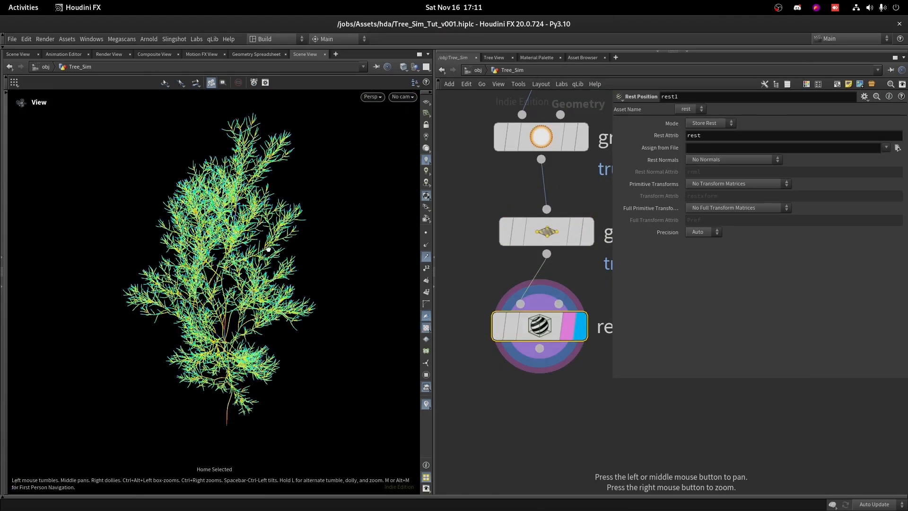
middle_click(551, 325)
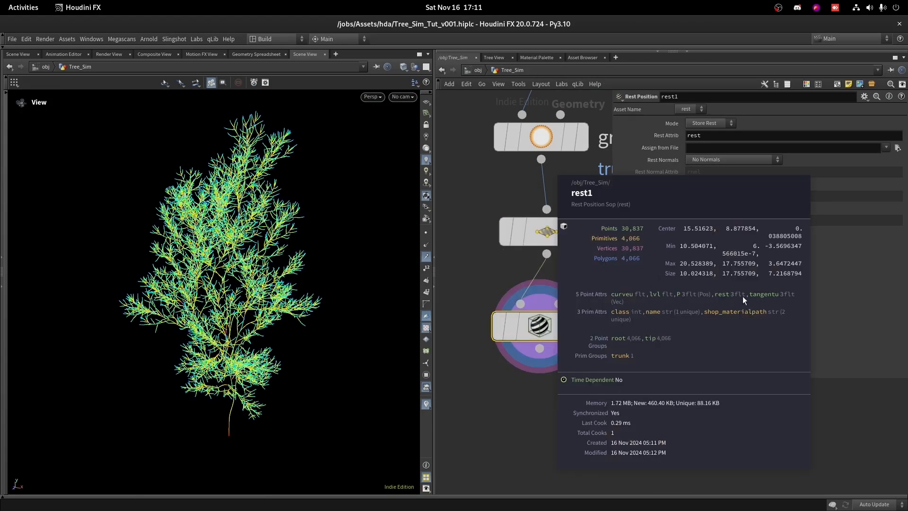
left_click(498, 274)
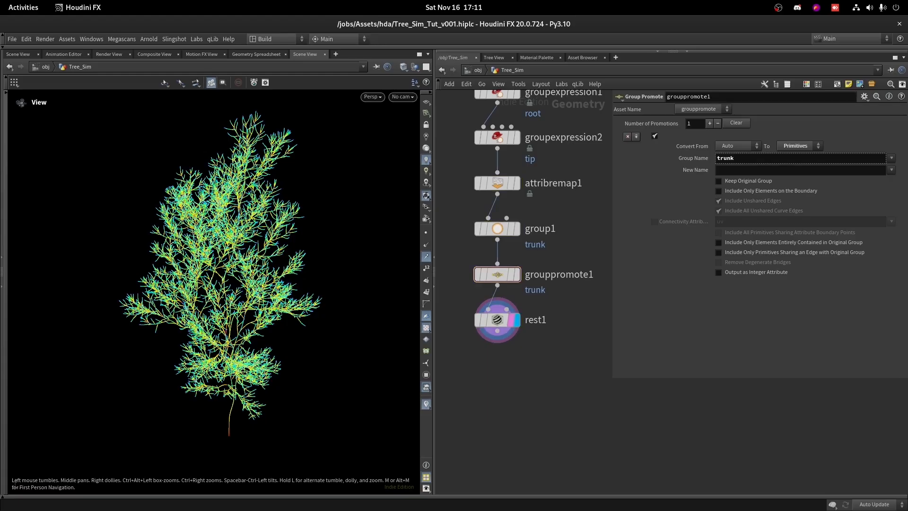
Step: Examine the skeleton curves up close where the branches start near the lower trunk
scroll(314, 244, "up", 8)
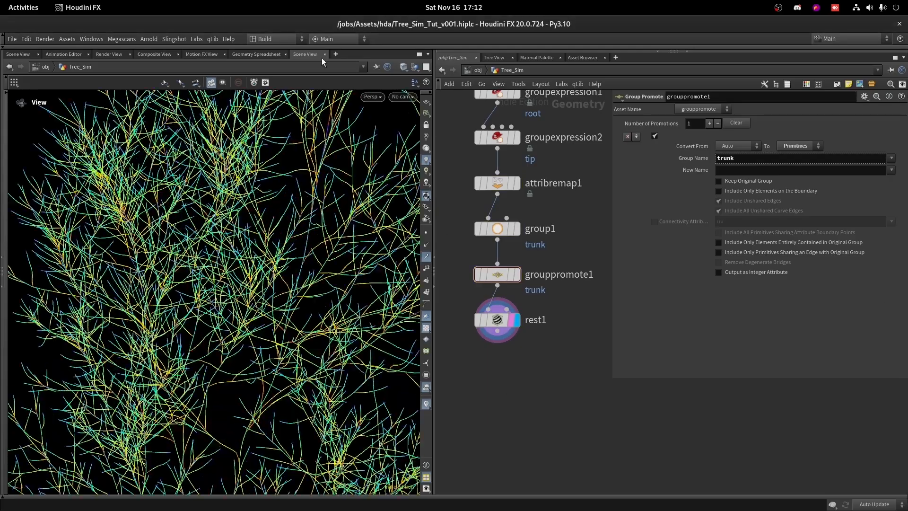
scroll(310, 217, "down", 8)
scroll(305, 200, "up", 6)
scroll(305, 200, "up", 6)
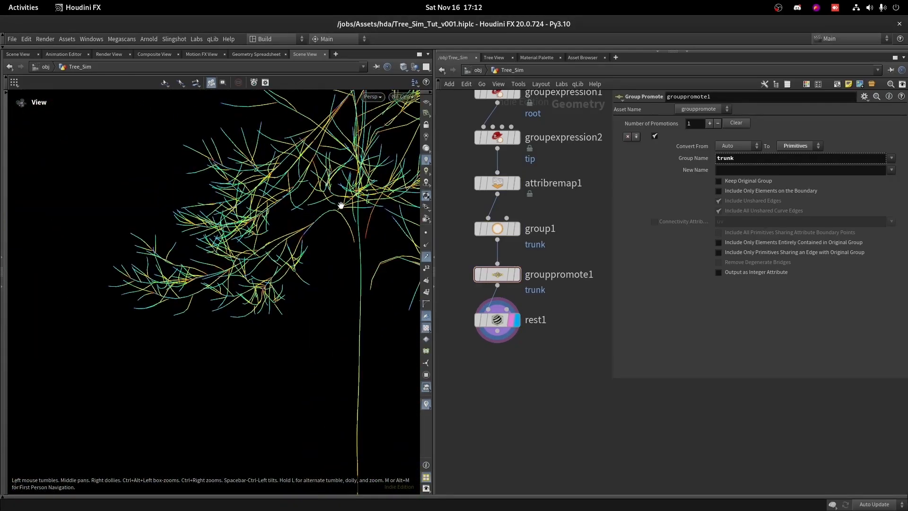
left_click_drag(337, 286, 355, 267)
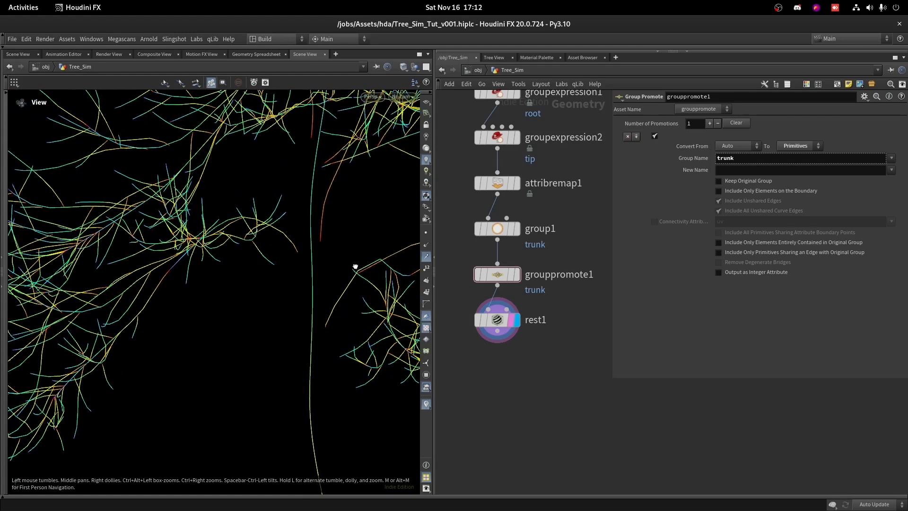
mouse_move(312, 247)
left_mouse_down()
mouse_move(327, 249)
mouse_move(324, 237)
mouse_move(299, 255)
mouse_move(331, 247)
mouse_move(270, 253)
mouse_move(310, 256)
left_mouse_up()
scroll(511, 324, "down", 3)
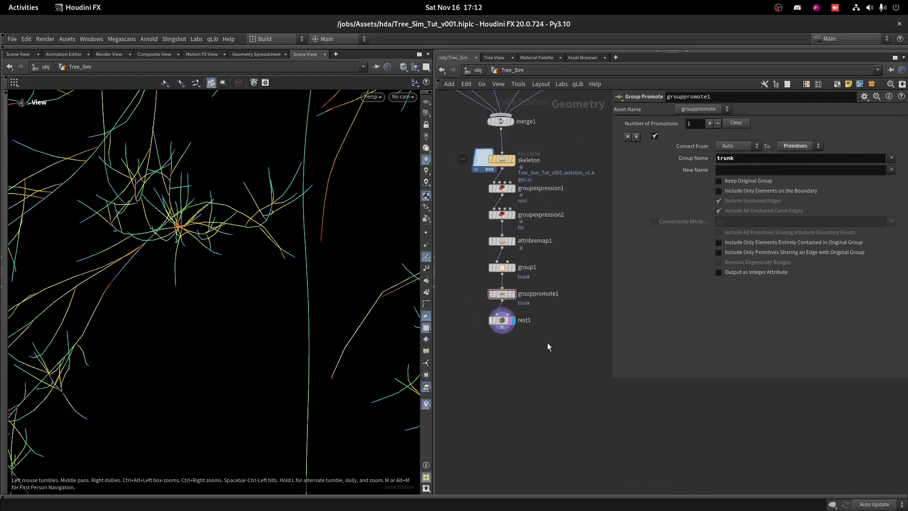
middle_click_drag(547, 343, 598, 264)
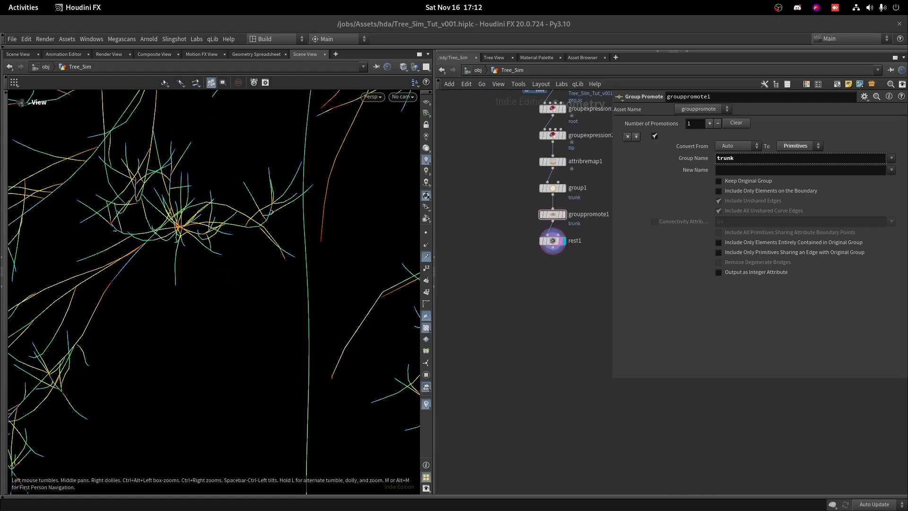
scroll(531, 258, "up", 2)
left_click(561, 252)
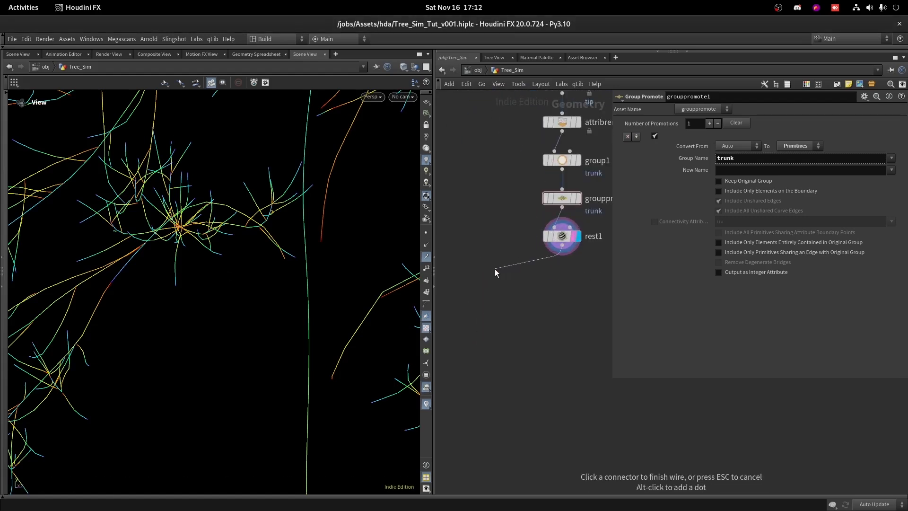
scroll(488, 275, "down", 6)
key("Escape")
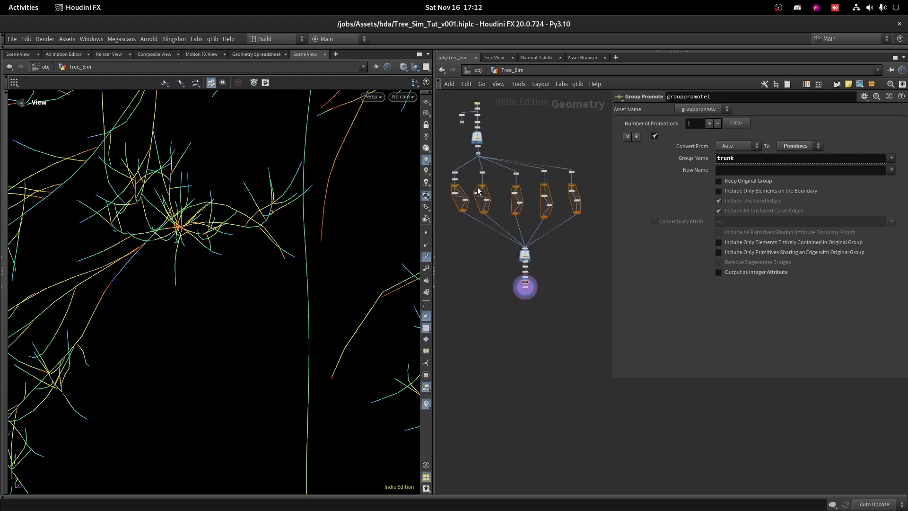
Step: Duplicate the five per-level blast nodes below rest1 and wire its output into them
left_click_drag(444, 164, 599, 176)
key("ctrl+c")
key("ctrl+v")
left_click_drag(492, 374, 524, 314)
scroll(524, 314, "up", 4)
left_click(506, 320)
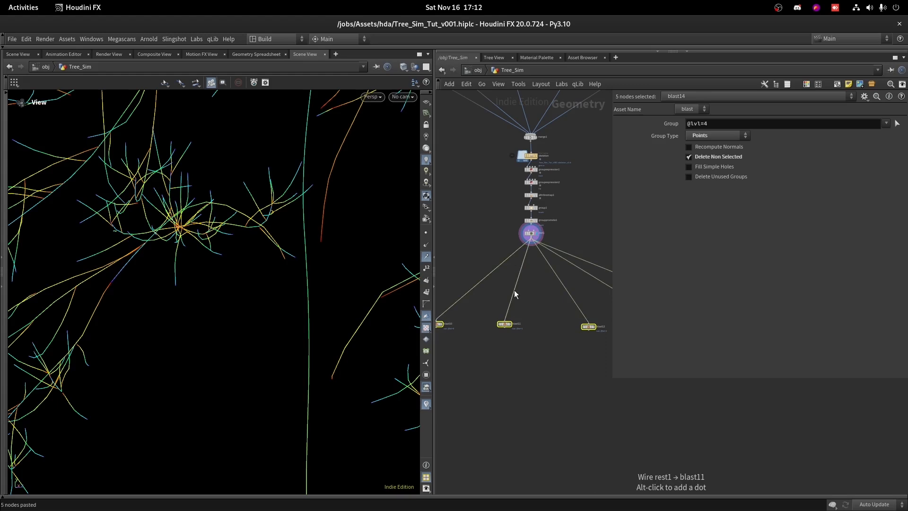
left_click(530, 244)
scroll(459, 285, "down", 3)
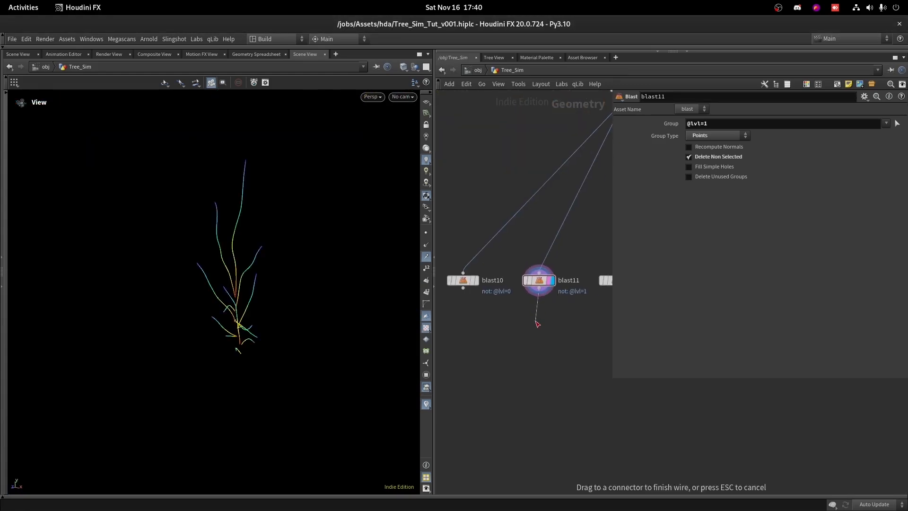
left_click(538, 324)
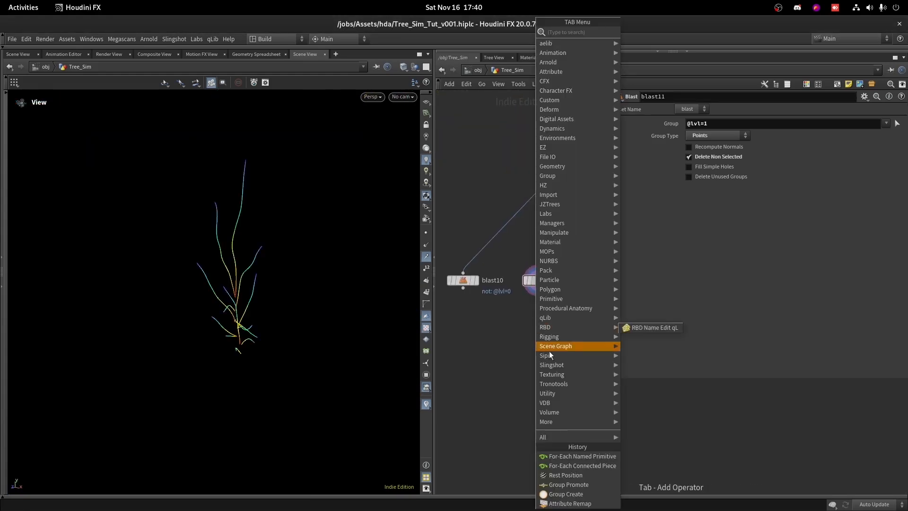
left_click(577, 456)
scroll(560, 334, "up", 3)
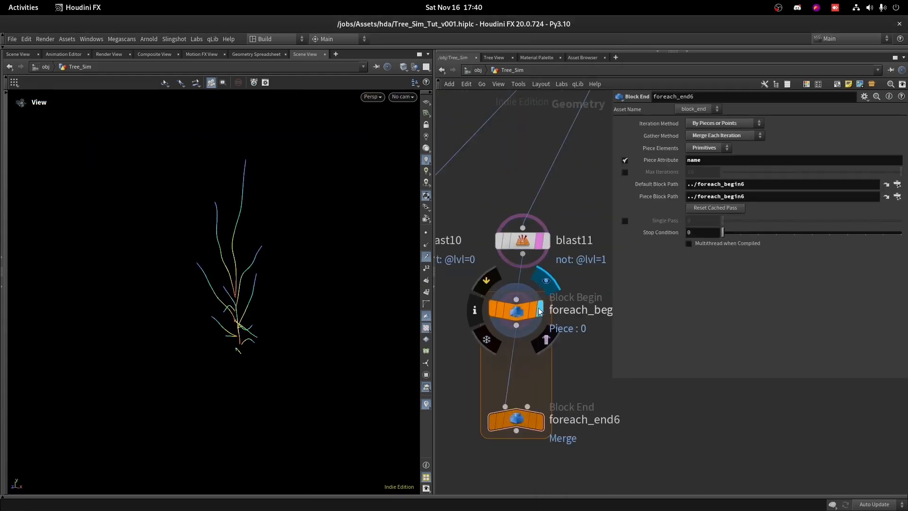
key("g")
scroll(587, 218, "down", 3)
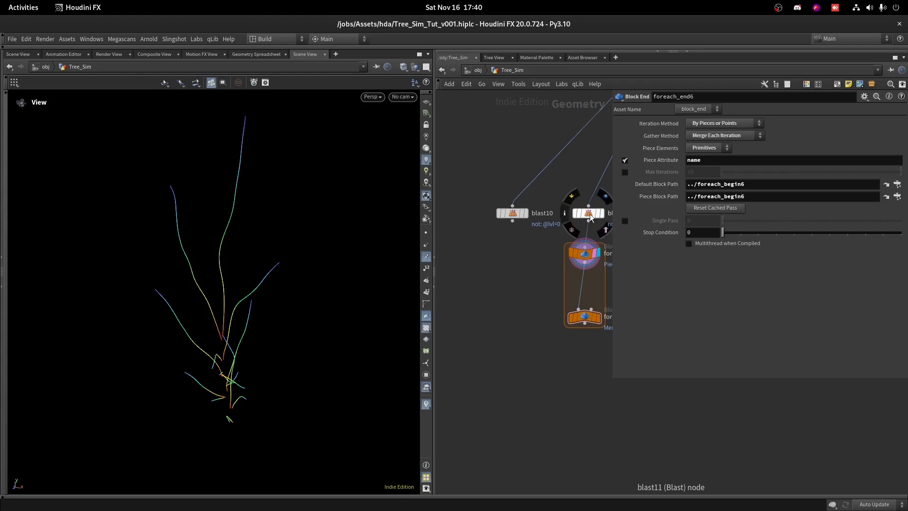
mouse_move(521, 214)
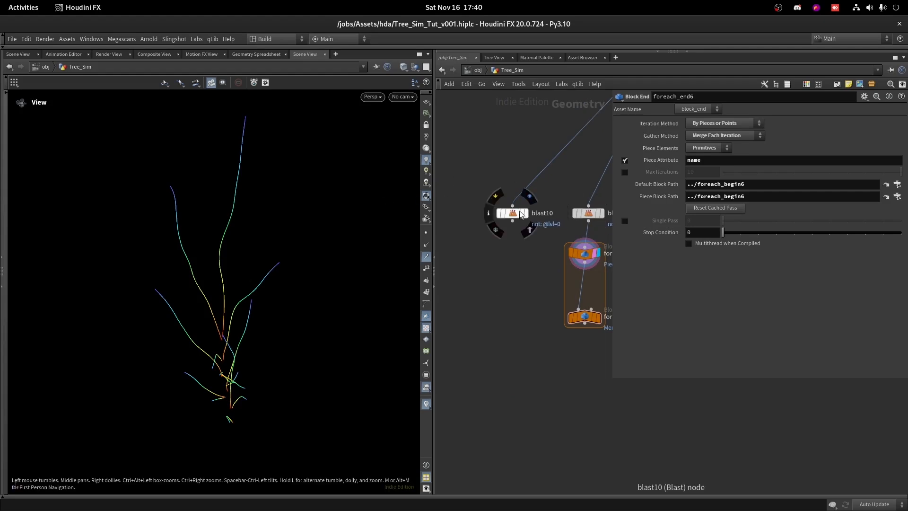
middle_click_drag(510, 231, 495, 208)
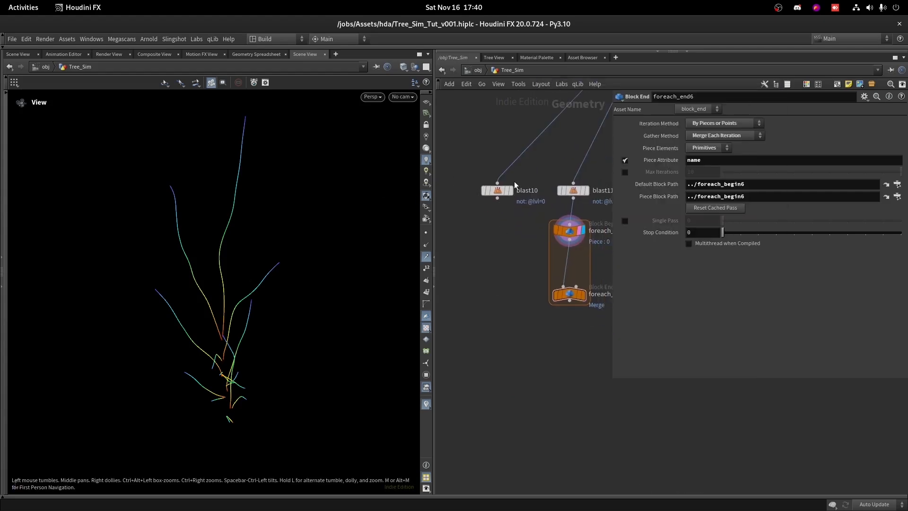
key("Tab")
type("at q")
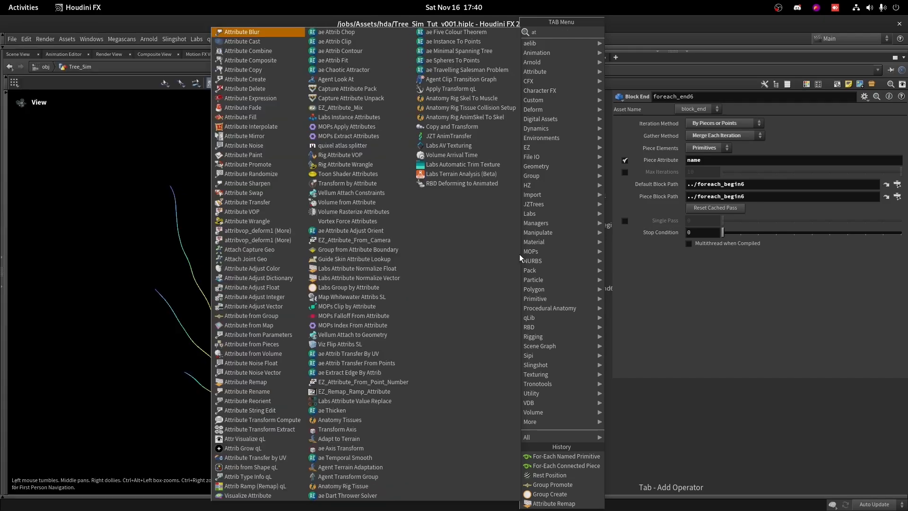
key("BackSpace")
type("wra")
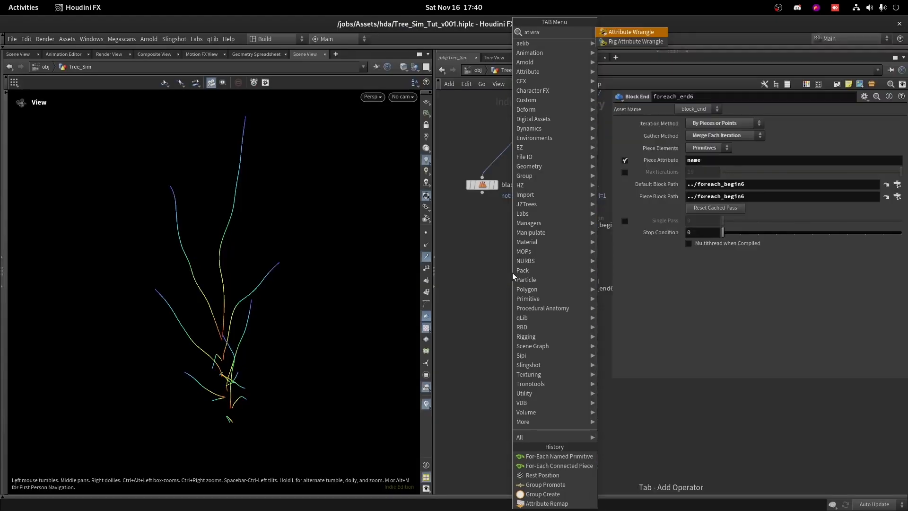
key("Return")
left_click(549, 259)
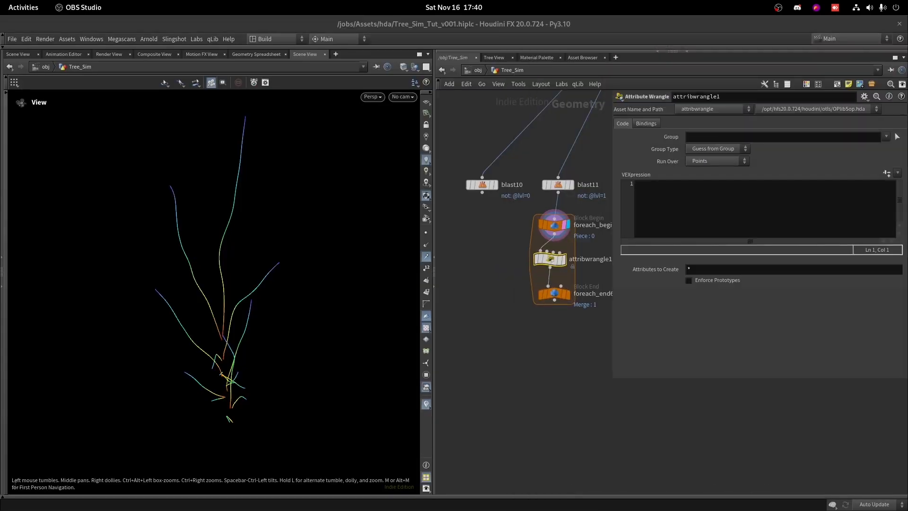
Step: Restrict the wrangle to the root group and paste the pcopen VEX code that sets s@near_name and @P from the second input's nearby points
key("super")
key("super")
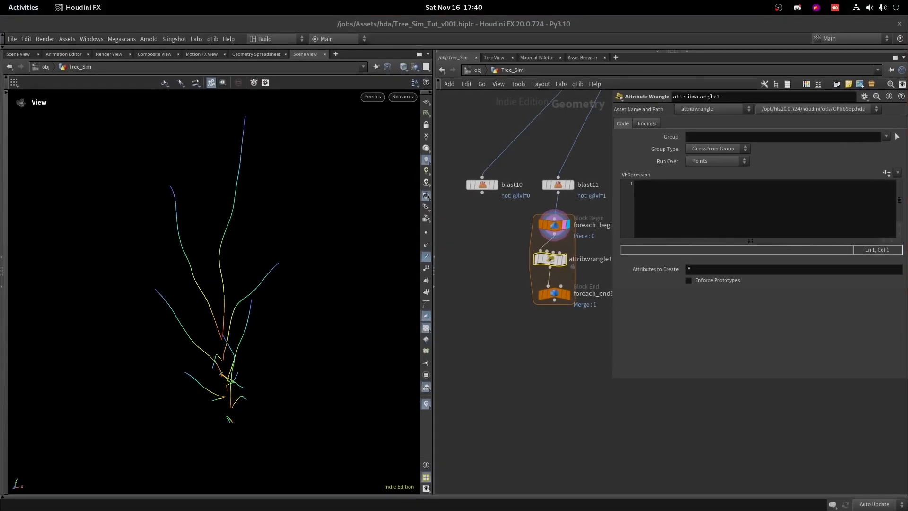
left_click(885, 137)
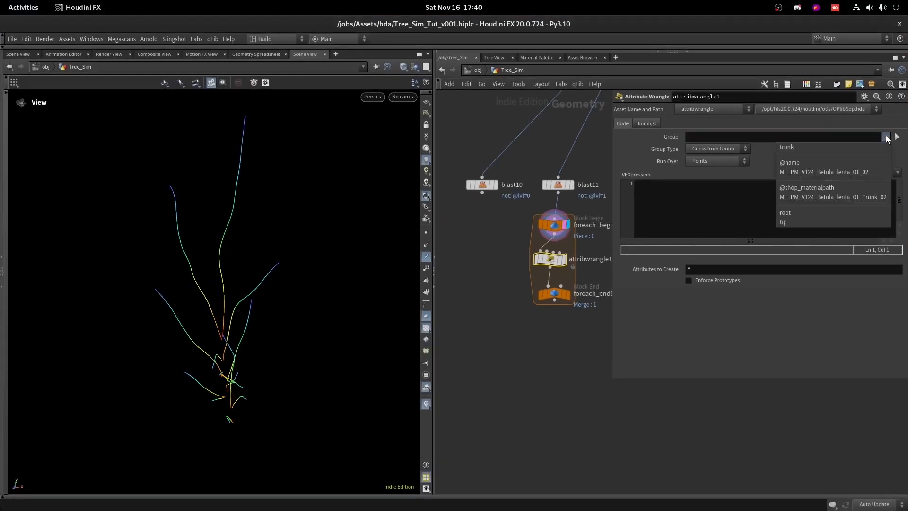
left_click(806, 214)
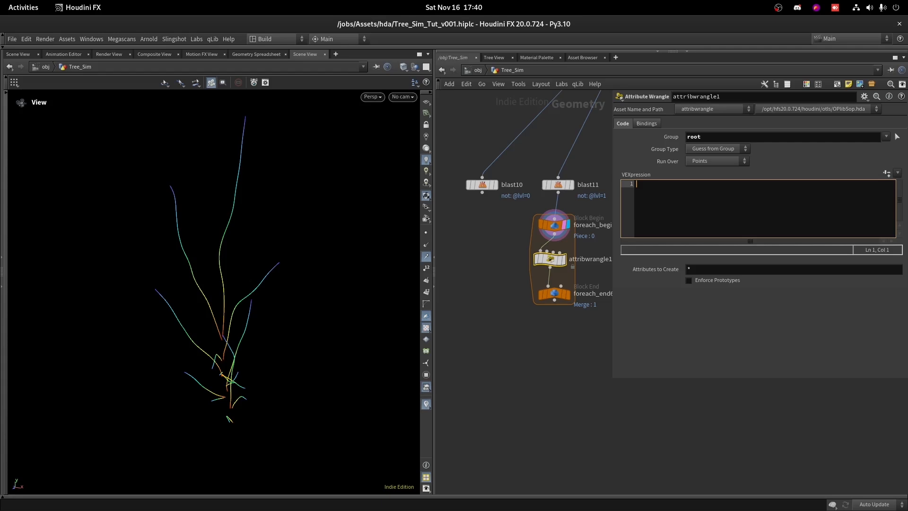
key("ctrl+v")
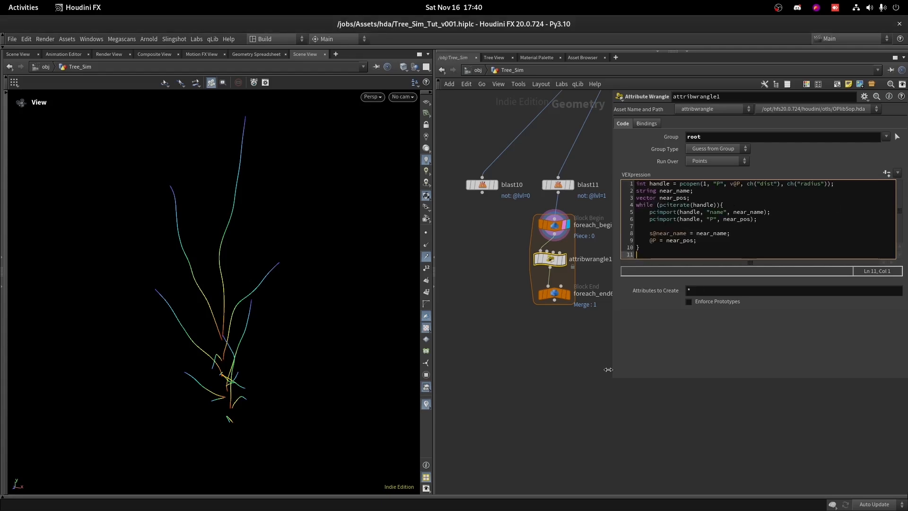
Step: Examine the root ends of the level-1 branches up close in the viewport
triple_click(672, 253)
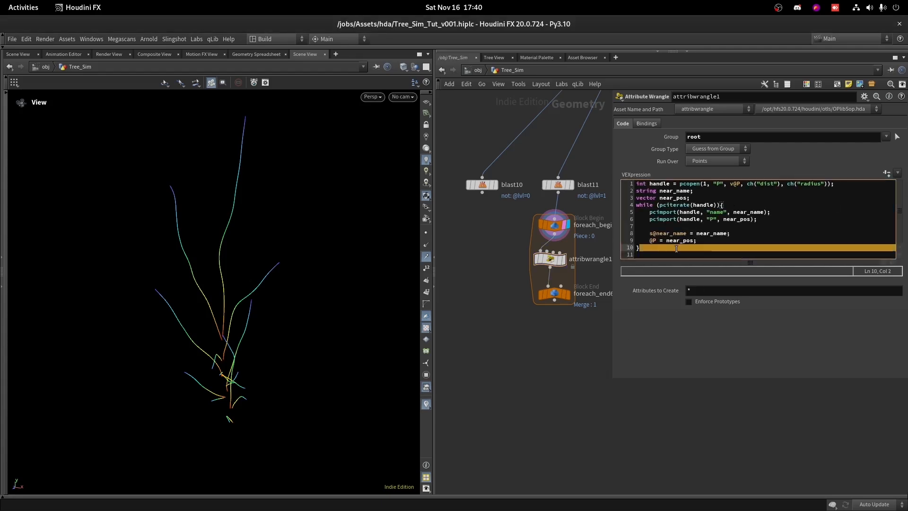
left_click(667, 252)
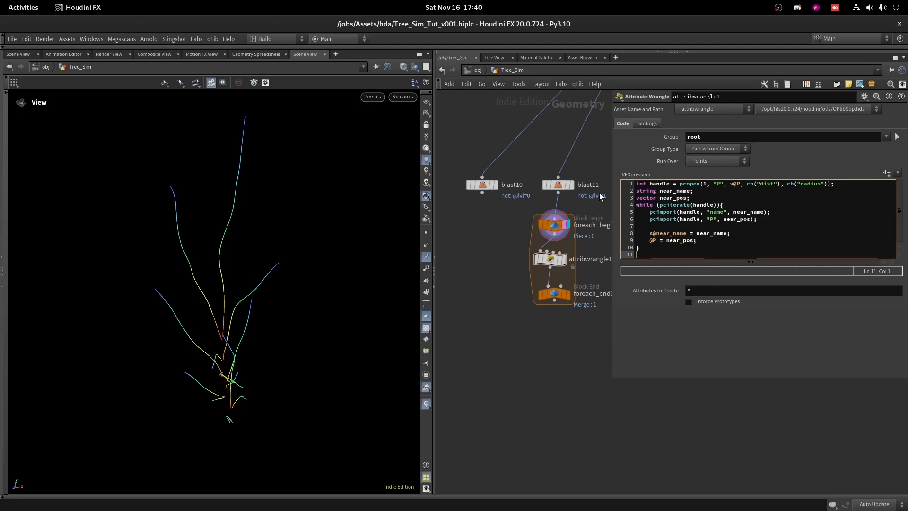
right_click_drag(237, 178, 196, 307)
left_click_drag(197, 307, 243, 253)
right_click_drag(244, 253, 259, 95)
right_click_drag(289, 218, 287, 139)
right_click_drag(156, 231, 188, 149)
left_click_drag(189, 150, 151, 204)
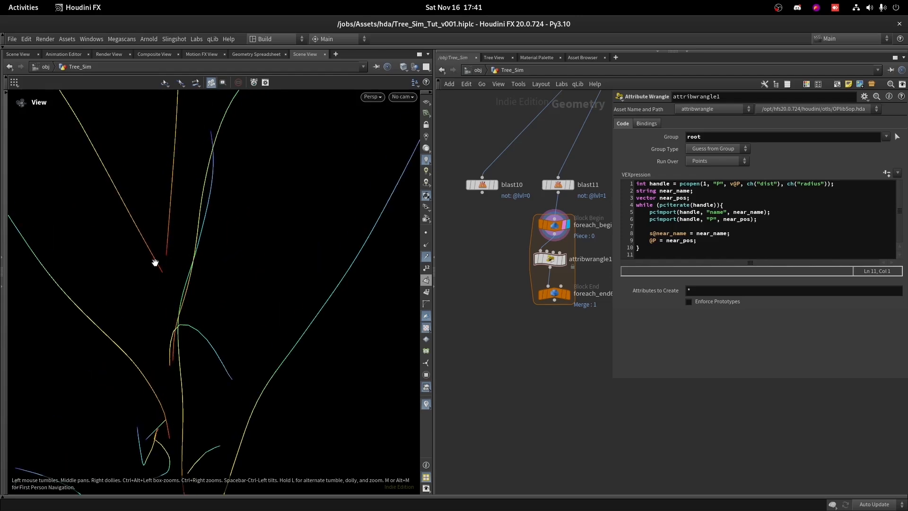
Step: Wire blast10 into the second input of attribwrangle1 and display the wrangle's output
left_click_drag(480, 197, 556, 249)
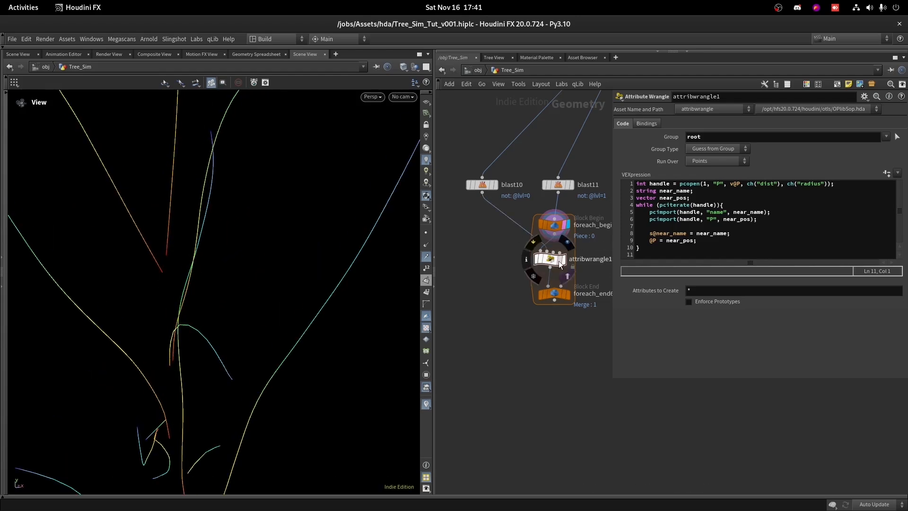
left_click(563, 259)
left_click_drag(482, 192, 548, 246)
left_click_drag(237, 293, 284, 286)
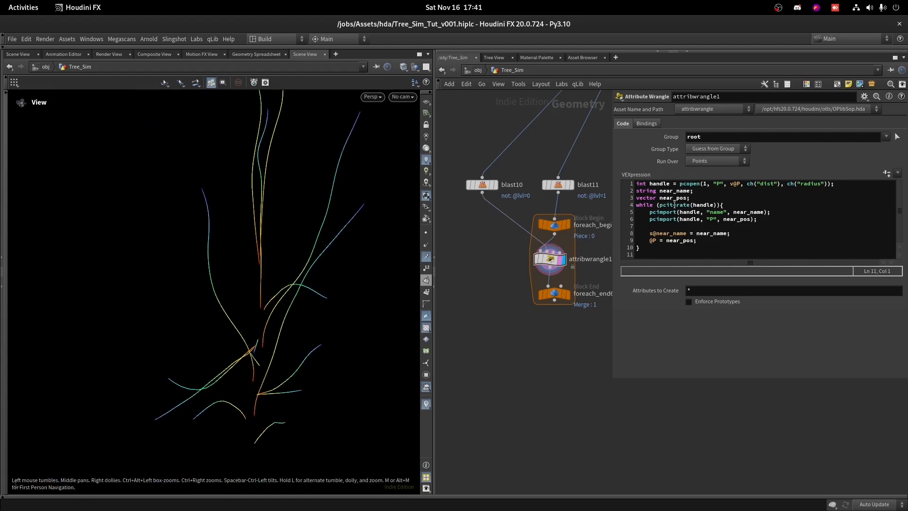
Step: Create the spare parameters from the wrangle's code and set both Dist and Radius to 1
left_click(886, 173)
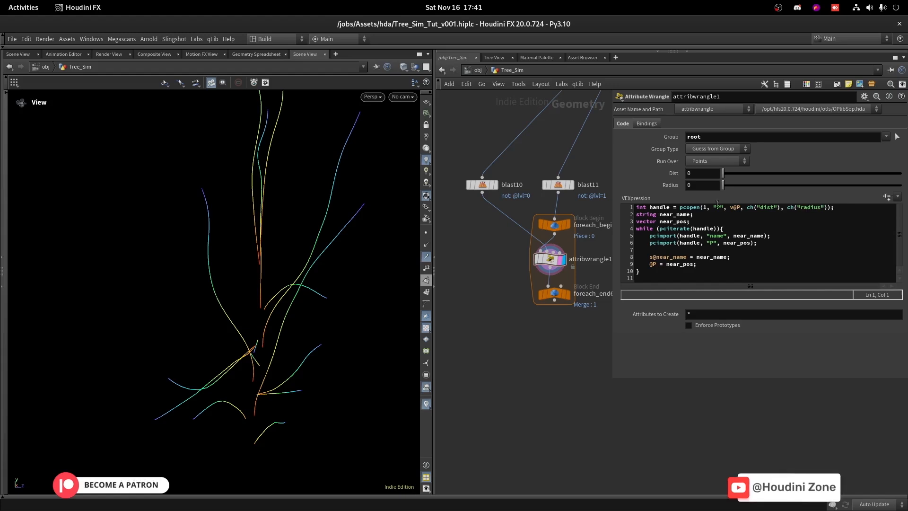
left_click(699, 174)
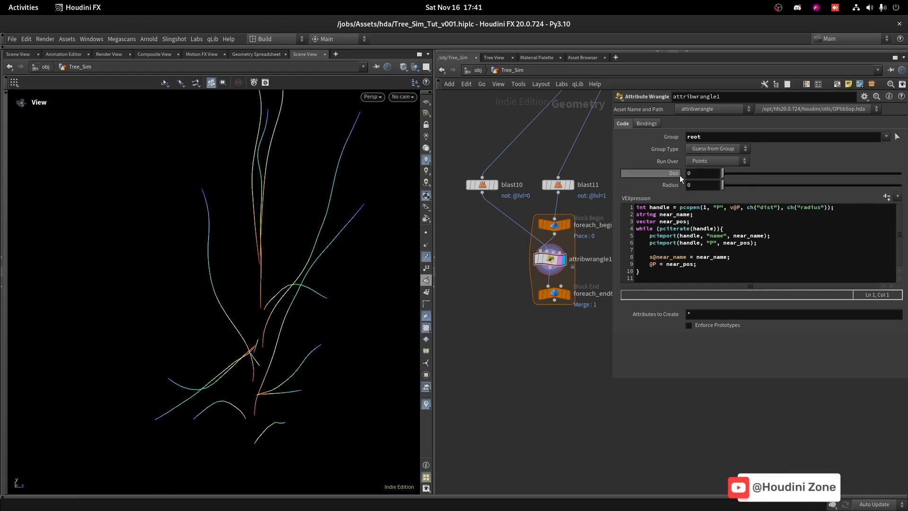
type("1")
left_click_drag(694, 186, 680, 186)
type("1")
left_click(656, 188)
Step: Show blast10 as a template beside the wrangle's output and turn on point display in the viewport
left_click_drag(328, 253, 363, 269)
right_click_drag(363, 269, 352, 180)
left_click_drag(352, 180, 246, 283)
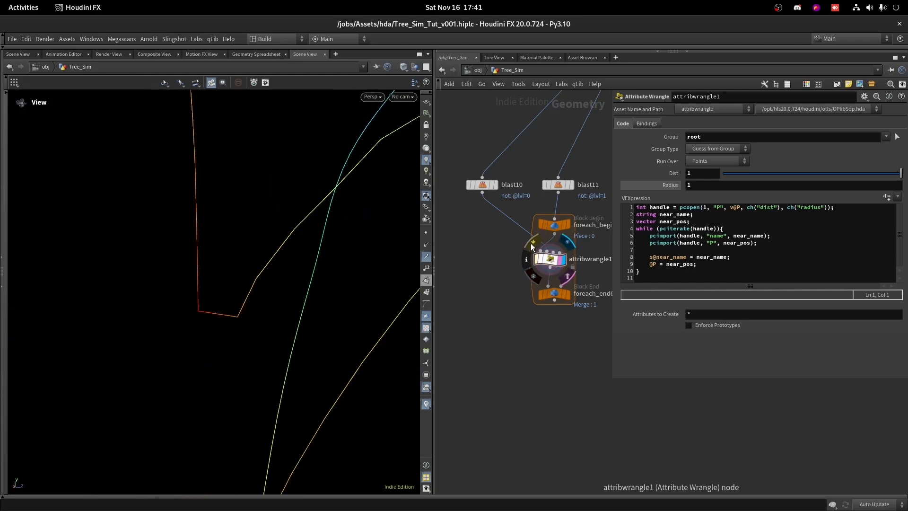
scroll(487, 214, "down", 2)
scroll(487, 209, "up", 2)
left_click(488, 187)
left_click_drag(266, 298, 216, 306)
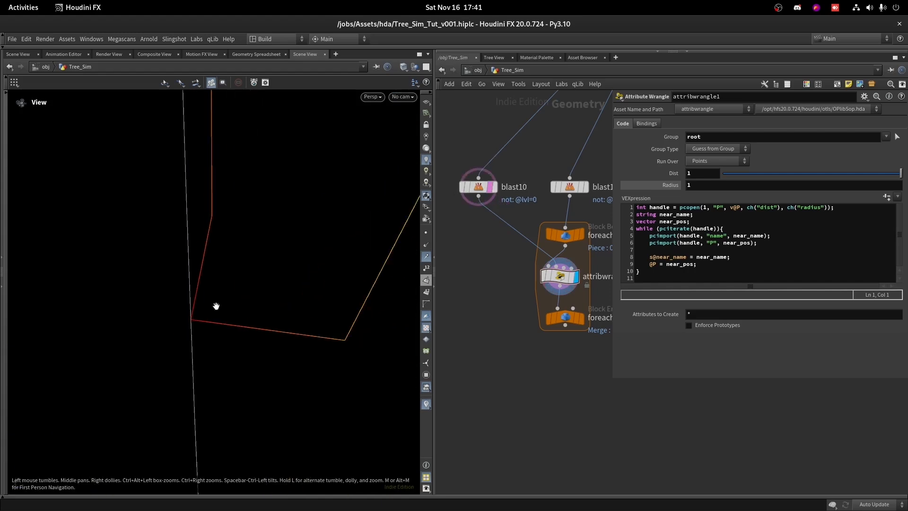
left_click(425, 233)
Step: Inspect how the branch roots meet the trunk points, comparing them with the templated blast10 curve
middle_click_drag(204, 327, 240, 324)
right_click_drag(239, 324, 254, 350)
right_click_drag(314, 242, 288, 312)
left_click_drag(289, 312, 309, 318)
left_click(491, 187, "ctrl")
right_click_drag(273, 357, 287, 318)
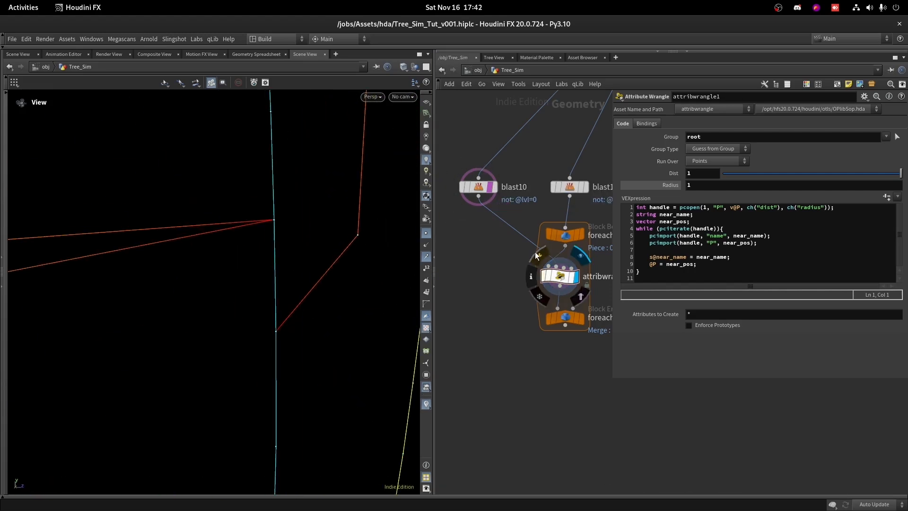
right_click_drag(270, 217, 269, 261)
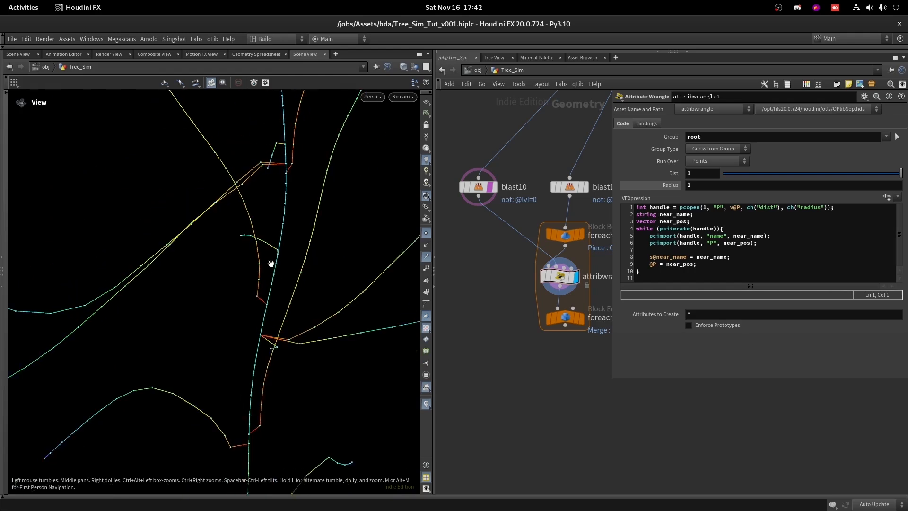
key("space+g")
Step: Duplicate the for-each block with its wrangle under blast12 and feed foreach_end6 into attribwrangle2's second input
scroll(448, 285, "down", 4)
scroll(496, 283, "up", 3)
left_click_drag(540, 332, 495, 250)
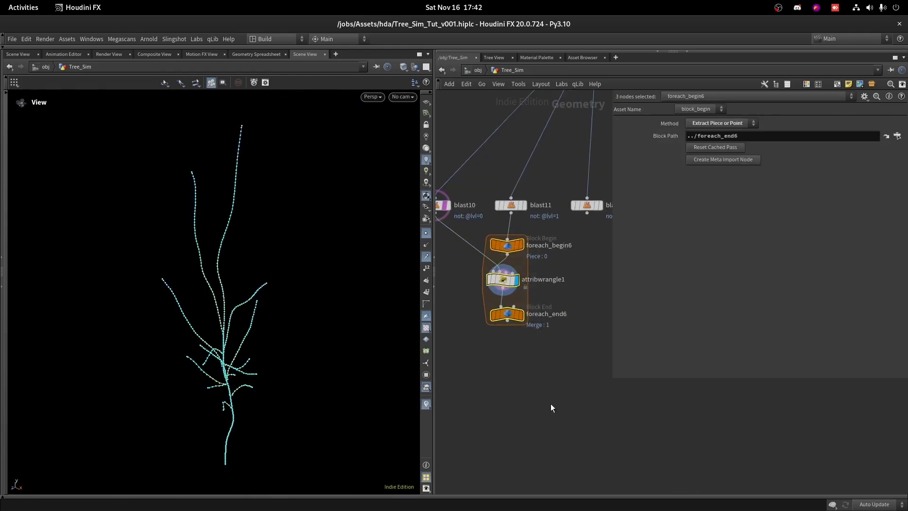
scroll(506, 264, "down", 6)
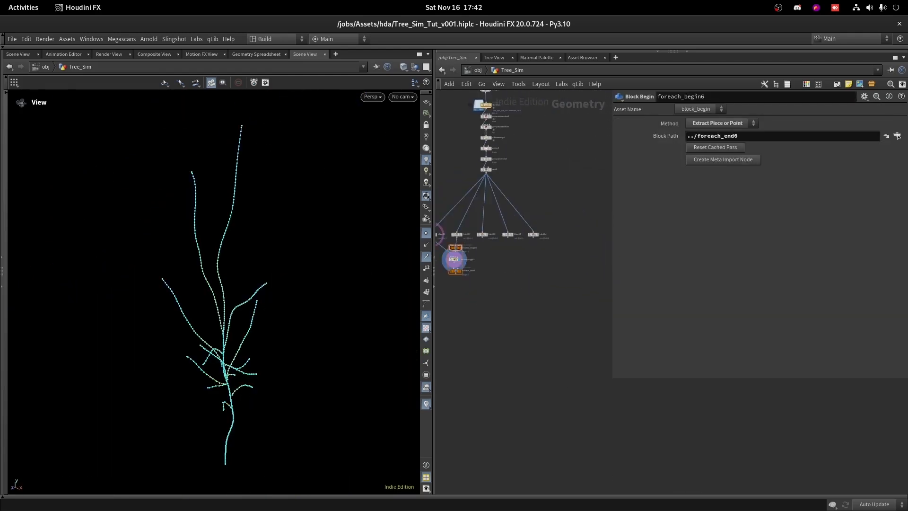
scroll(487, 282, "up", 2)
left_click_drag(434, 287, 389, 291)
scroll(438, 291, "up", 2)
left_click_drag(429, 205, 485, 289, "alt")
scroll(477, 189, "up", 2)
middle_click_drag(549, 244, 598, 166)
scroll(599, 166, "down", 1)
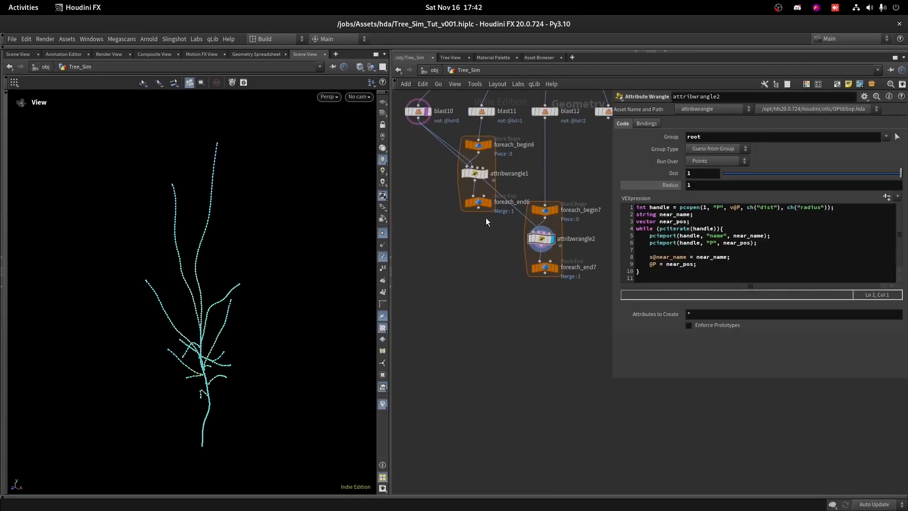
scroll(480, 215, "up", 2)
left_click_drag(481, 211, 567, 245)
Step: Duplicate the for-each block for blast13 and blast14, feeding each wrangle's second input from the previous level's loop end
scroll(511, 267, "down", 2)
middle_click_drag(514, 267, 463, 248)
scroll(511, 264, "up", 2)
left_click(509, 265)
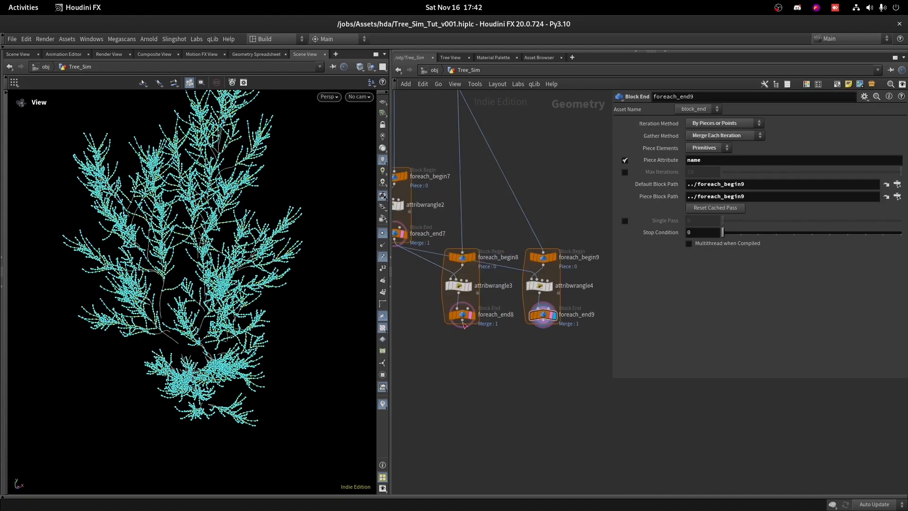
left_click_drag(462, 322, 537, 279)
middle_click_drag(534, 203, 539, 378)
left_click_drag(525, 258, 548, 426)
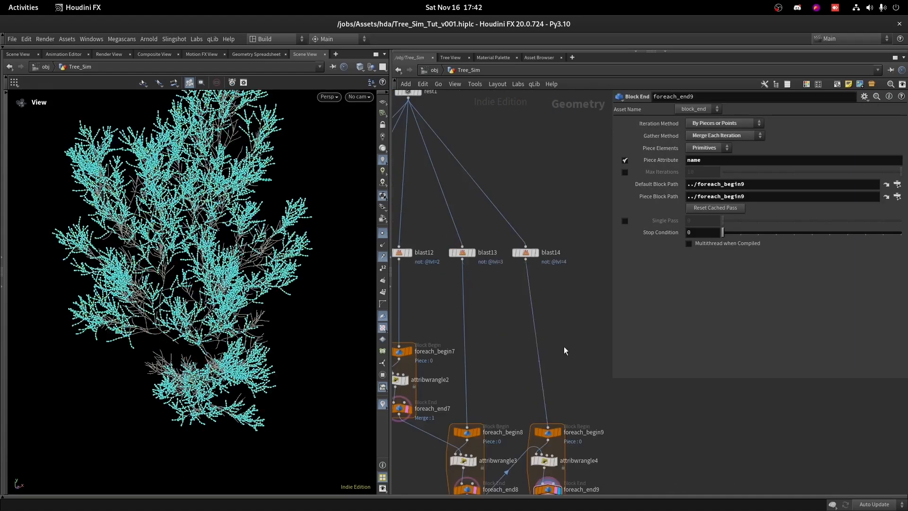
Step: Merge blast10 with the outputs of foreach_end6, foreach_end7, foreach_end8 and foreach_end9, and display the merge
scroll(520, 303, "down", 2)
middle_click_drag(425, 360, 549, 227)
left_click(482, 143)
middle_click_drag(512, 257, 498, 236)
left_click_drag(481, 196, 514, 173, "shift")
left_click_drag(527, 243, 560, 222, "shift")
middle_click_drag(581, 299, 523, 253)
left_click_drag(522, 254, 550, 235, "shift")
middle_click_drag(565, 266, 527, 253)
left_click_drag(544, 252, 439, 389, "shift")
middle_click_drag(462, 411, 533, 278)
scroll(533, 278, "up", 2)
left_click(506, 242)
Step: Inspect the branch connections on the merged tree up close, then frame the whole tree
key("g")
scroll(321, 206, "up", 5)
scroll(320, 205, "up", 2)
middle_click_drag(334, 197, 260, 183)
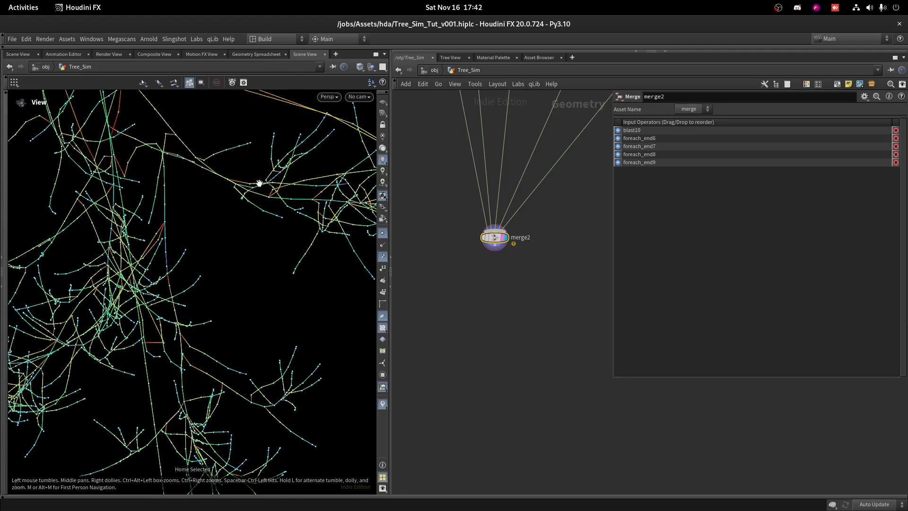
scroll(124, 169, "up", 6)
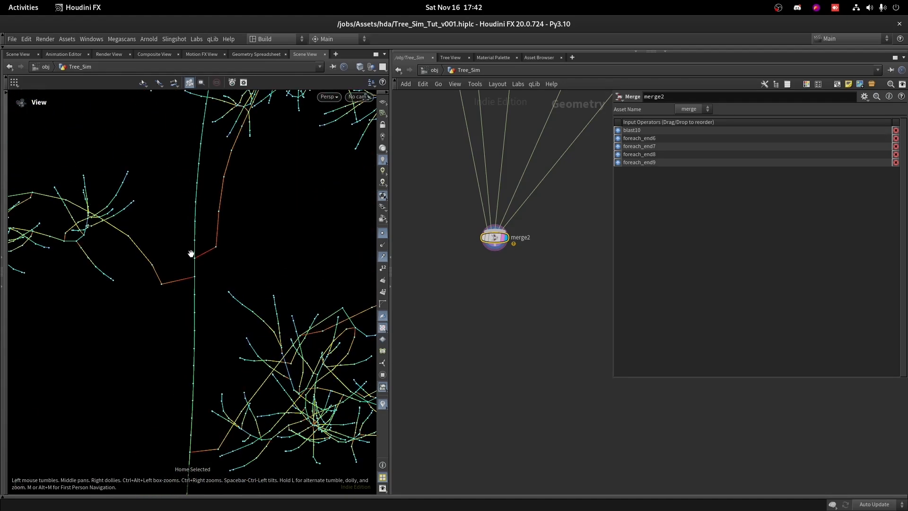
middle_click_drag(238, 207, 269, 311)
scroll(212, 374, "down", 3)
left_click_drag(212, 373, 258, 370)
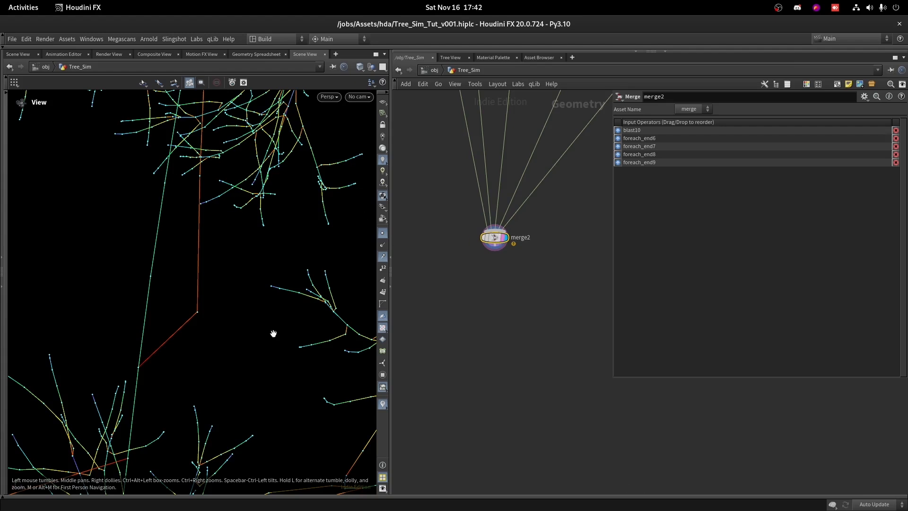
key("g")
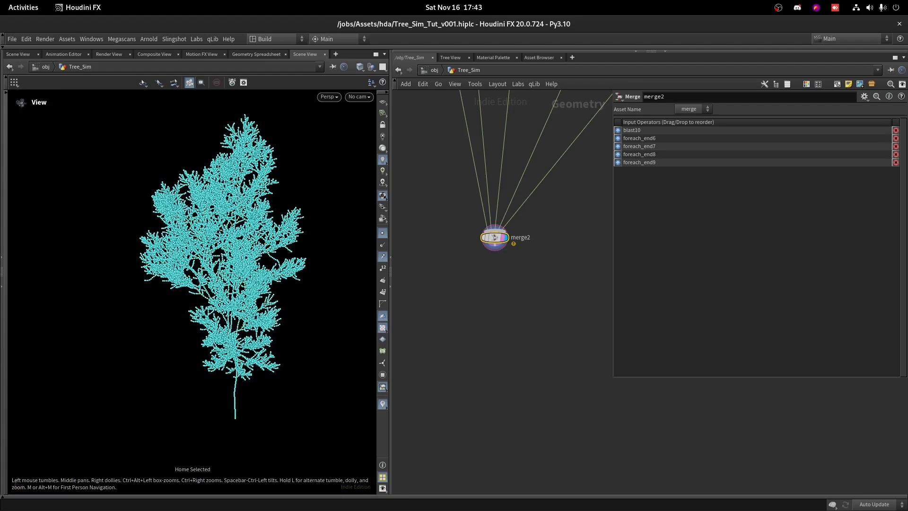
Step: Add an Attribute Promote node after merge2 and promote lvl from Point to Primitive
scroll(530, 261, "up", 3)
left_click(468, 250)
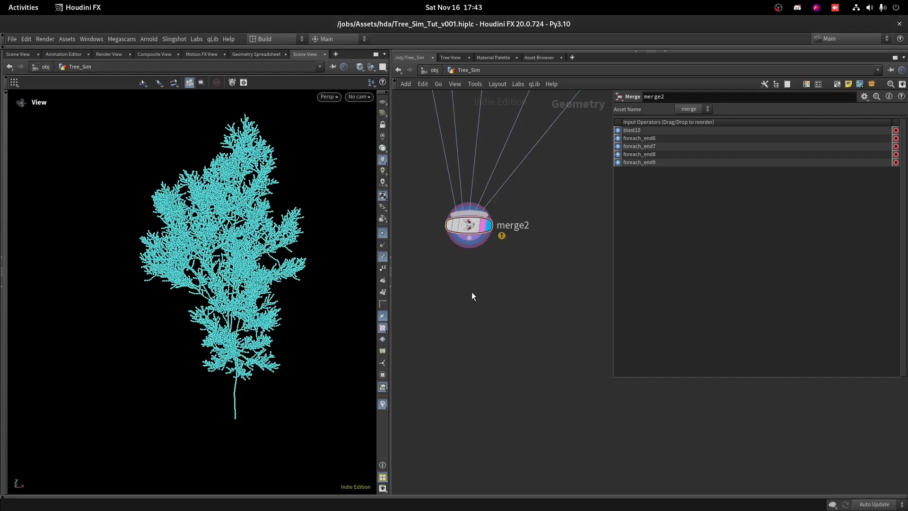
key("Tab")
type("atpr")
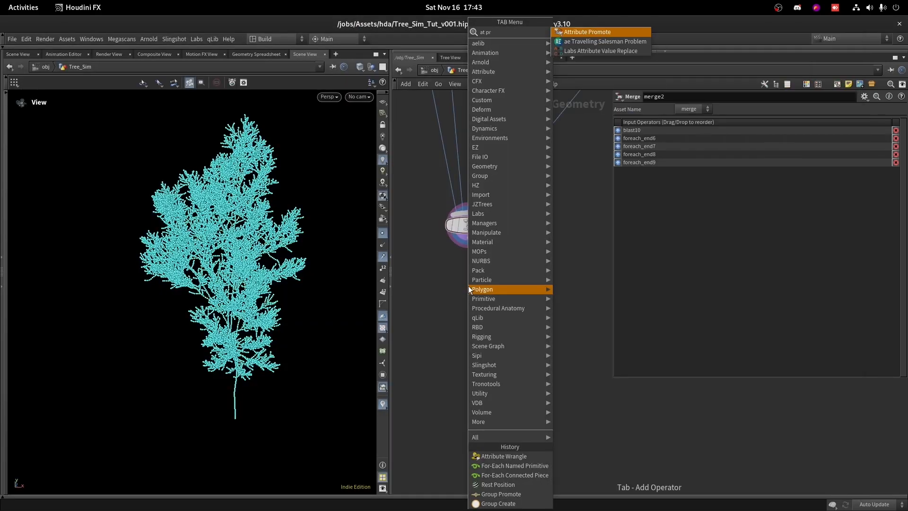
left_click(581, 33)
scroll(491, 293, "up", 2)
left_click(491, 293)
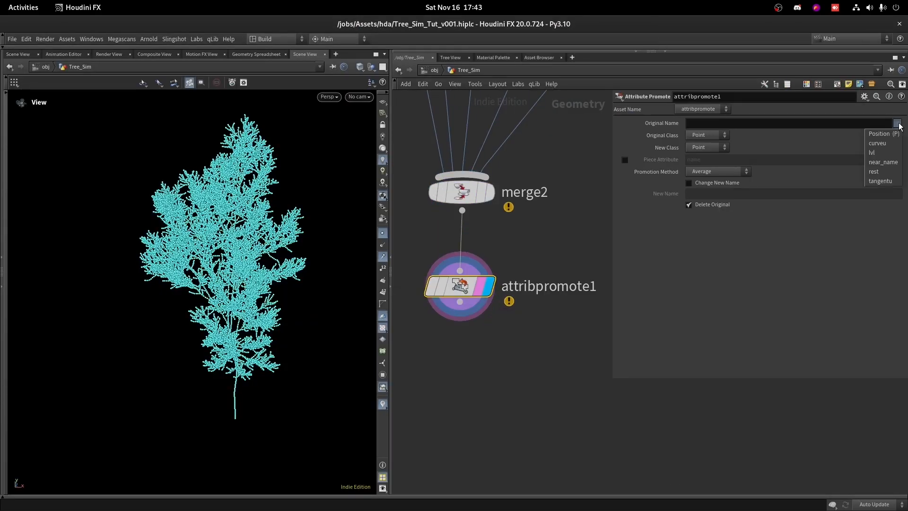
left_click(880, 152)
left_click(708, 148)
left_click(699, 168)
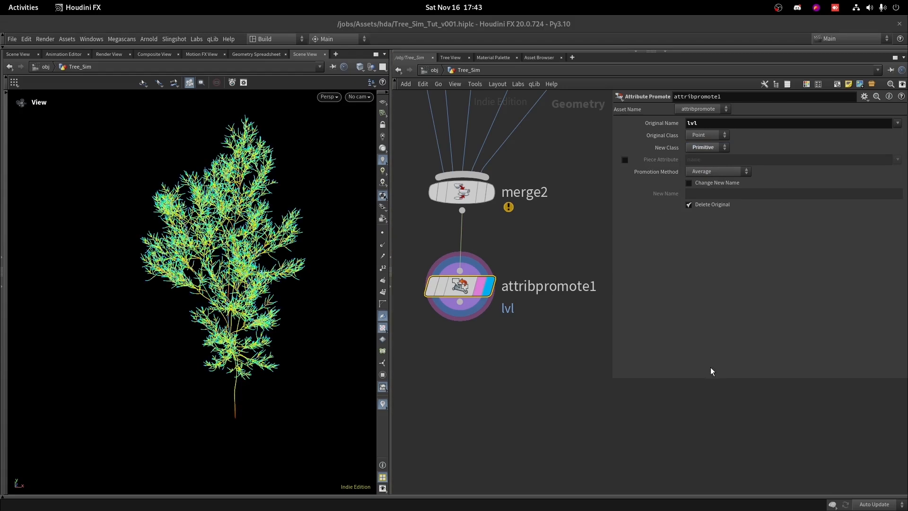
Step: Add a Fuse node after attribpromote1 and set its Snap Distance to 0.0005
scroll(516, 307, "up", 2)
left_click(431, 297)
key("Tab")
type("fus")
key("Return")
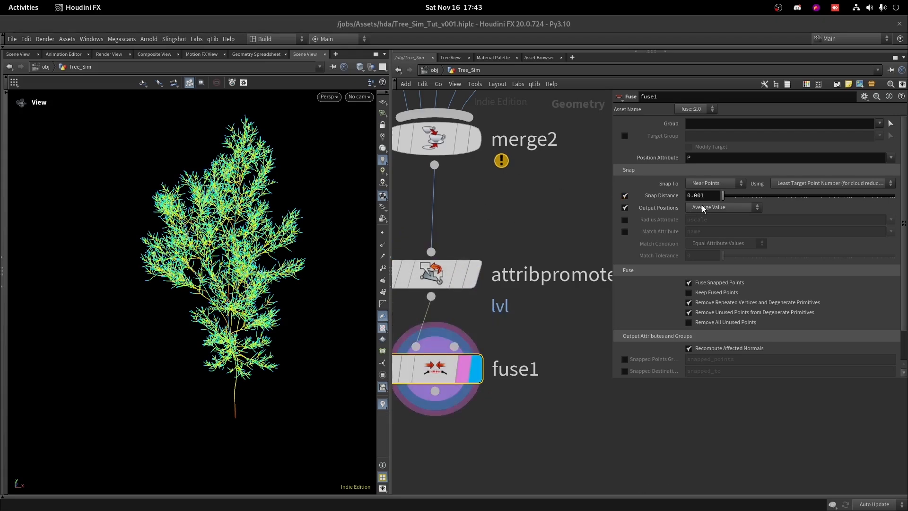
left_click(711, 196)
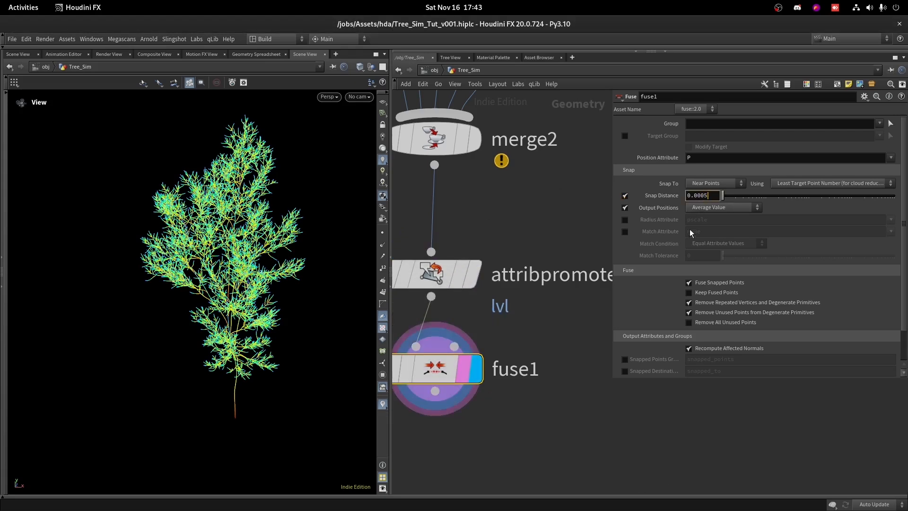
Step: Bypass attribpromote1 and select fuse1
right_click_drag(255, 340, 257, 312)
mouse_move(401, 322)
left_click_drag(257, 312, 352, 263)
middle_click_drag(544, 315, 576, 318)
scroll(574, 319, "down", 1)
left_click_drag(557, 319, 497, 281)
scroll(487, 275, "down", 4)
scroll(510, 296, "up", 3)
mouse_move(481, 266)
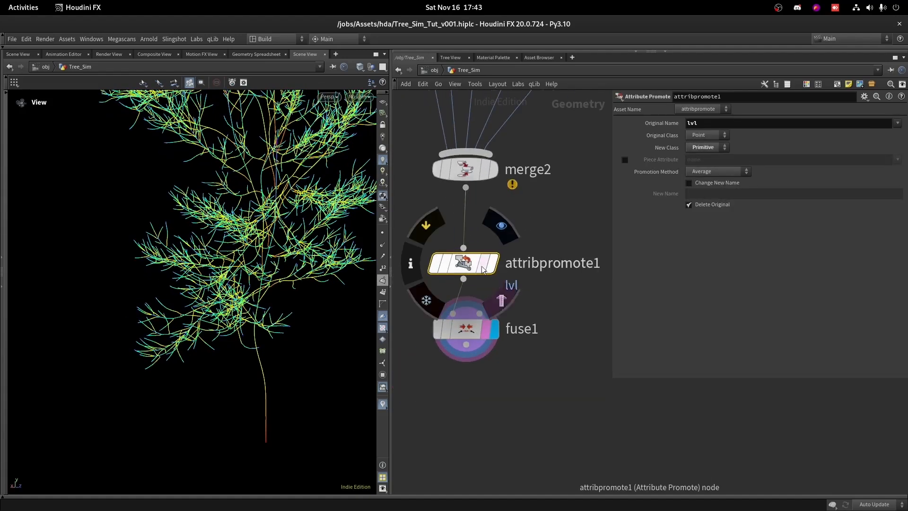
left_click(438, 223)
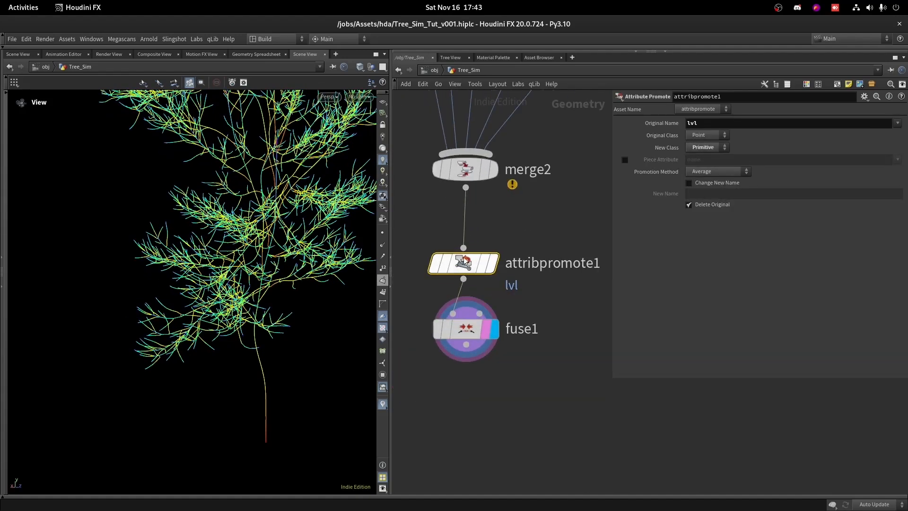
left_click(481, 334)
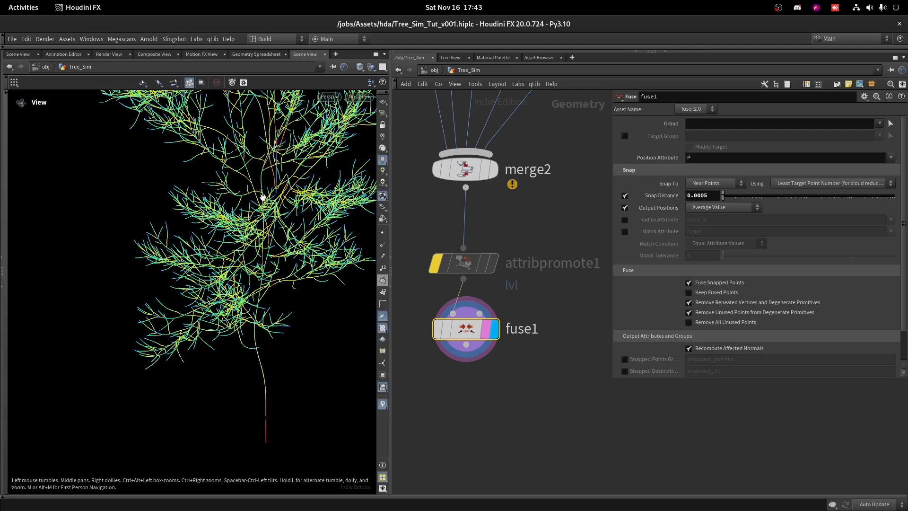
Step: Visualize the lvl point attribute from fuse1's node info and inspect the branch junctions along the trunk
left_click_drag(259, 194, 327, 208)
mouse_move(476, 336)
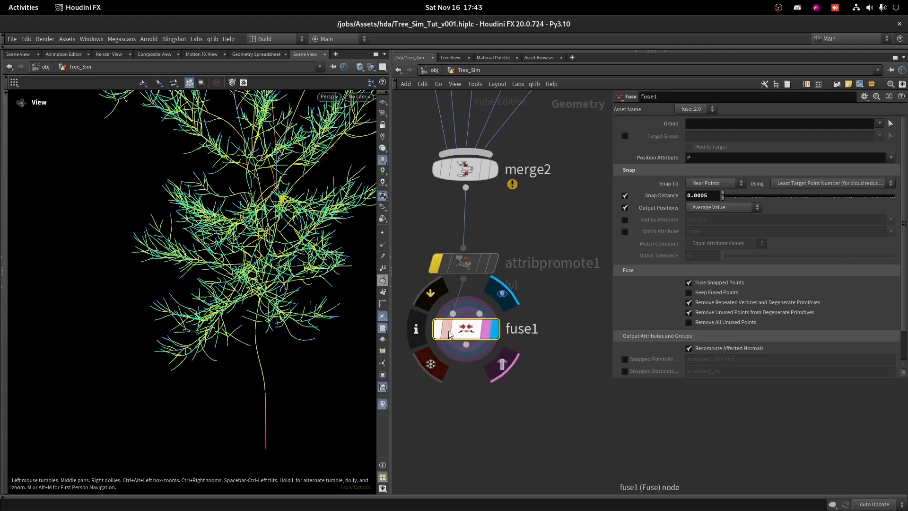
left_click(417, 331)
left_click(517, 286)
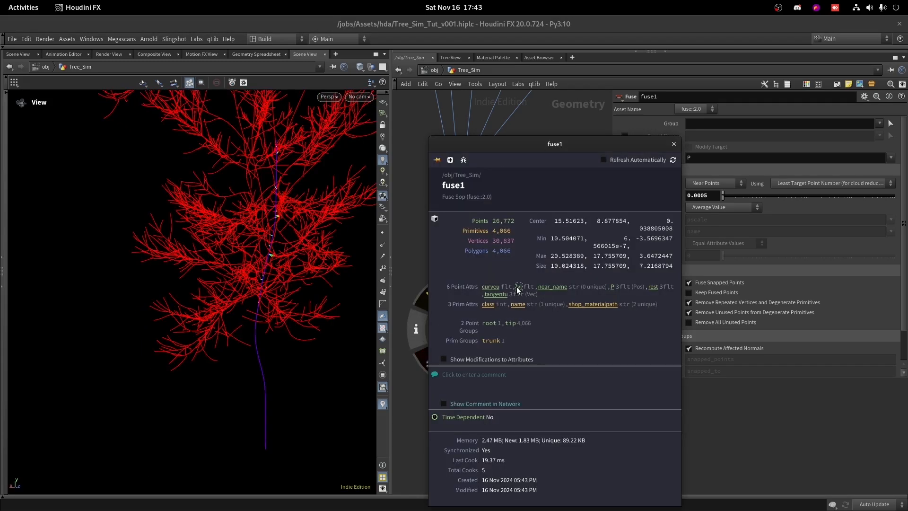
left_click_drag(275, 289, 308, 300)
right_click_drag(308, 300, 314, 104)
left_click_drag(265, 233, 225, 227)
right_click_drag(225, 227, 259, 168)
left_click_drag(259, 168, 248, 236)
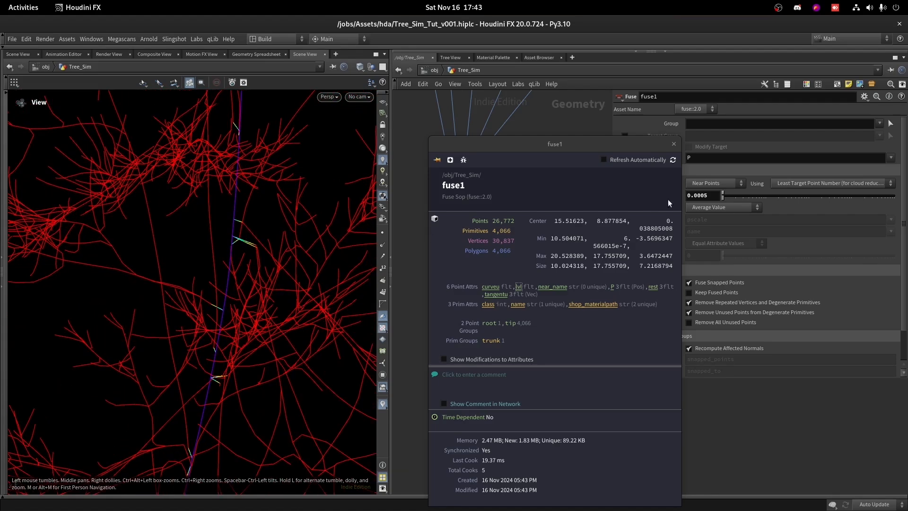
Step: Move the fuse1 info window clear of the network nodes and re-enable attribpromote1
left_click_drag(612, 148, 752, 151)
left_click_drag(251, 227, 299, 298)
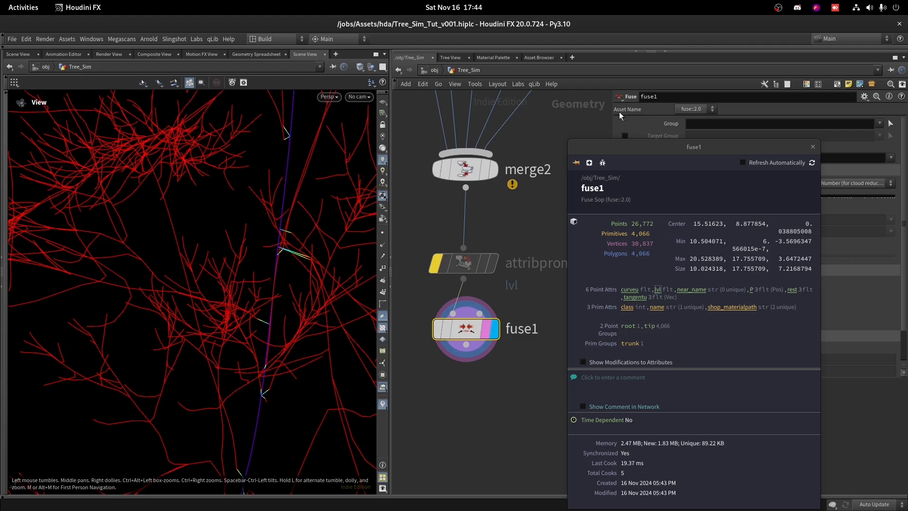
left_click_drag(662, 147, 743, 106)
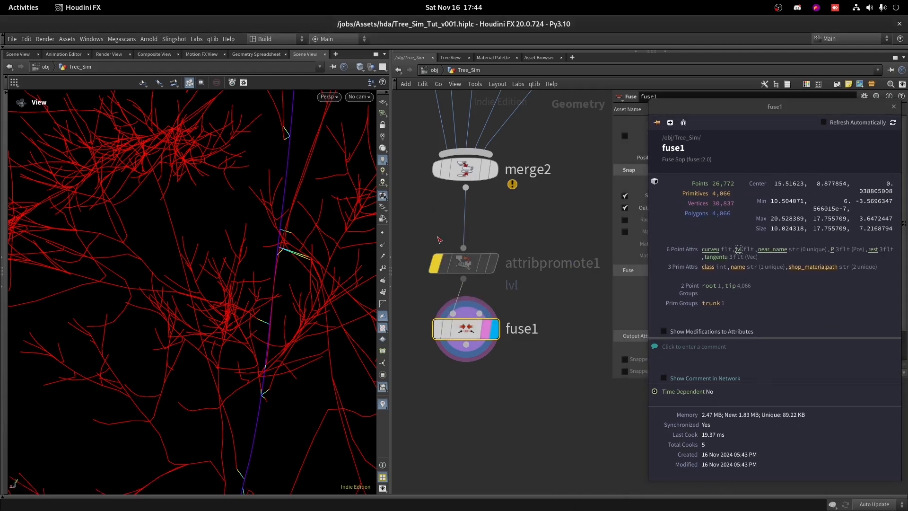
left_click(437, 263)
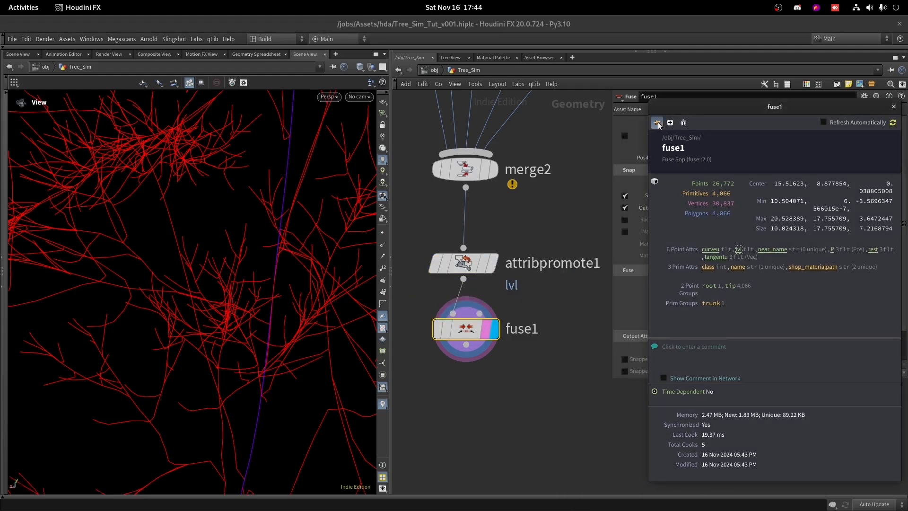
Step: Reopen fuse1's node info with current data and visualize the lvl primitive attribute on the tree curves
left_click(894, 106)
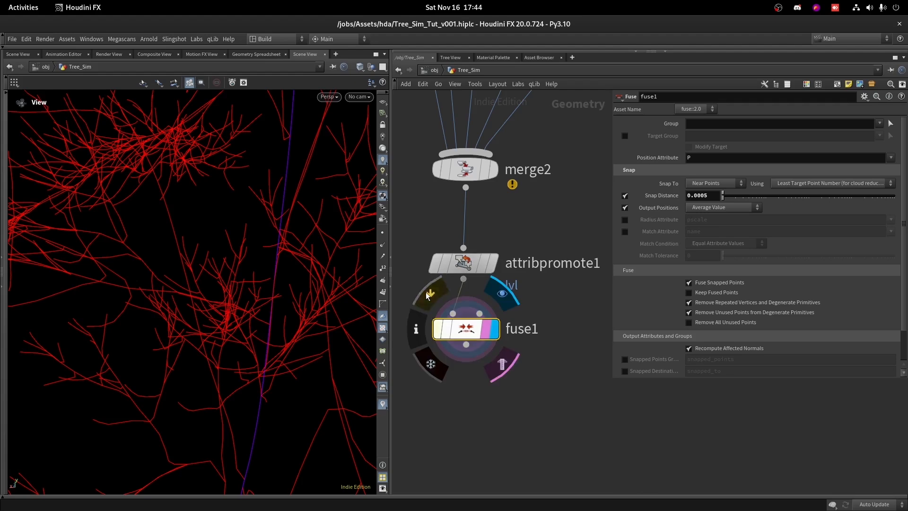
left_click(417, 328)
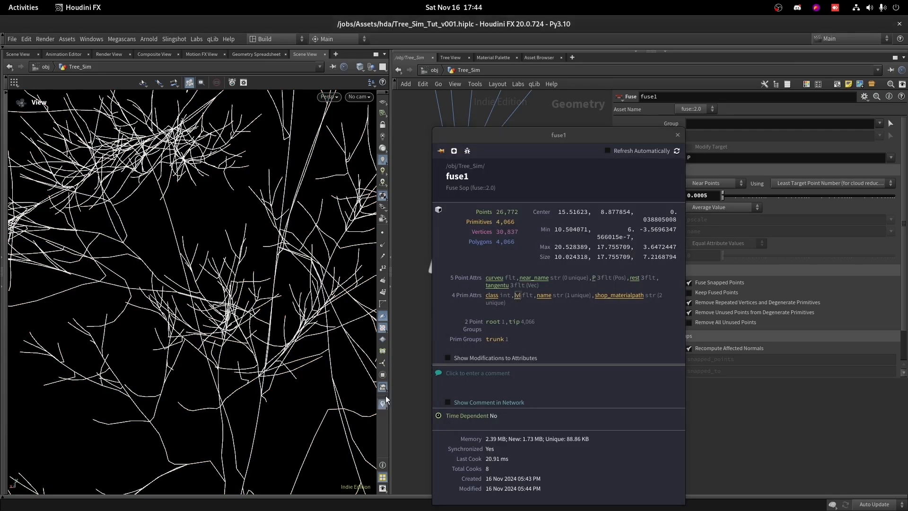
left_click_drag(166, 215, 331, 199)
scroll(265, 197, "up", 4)
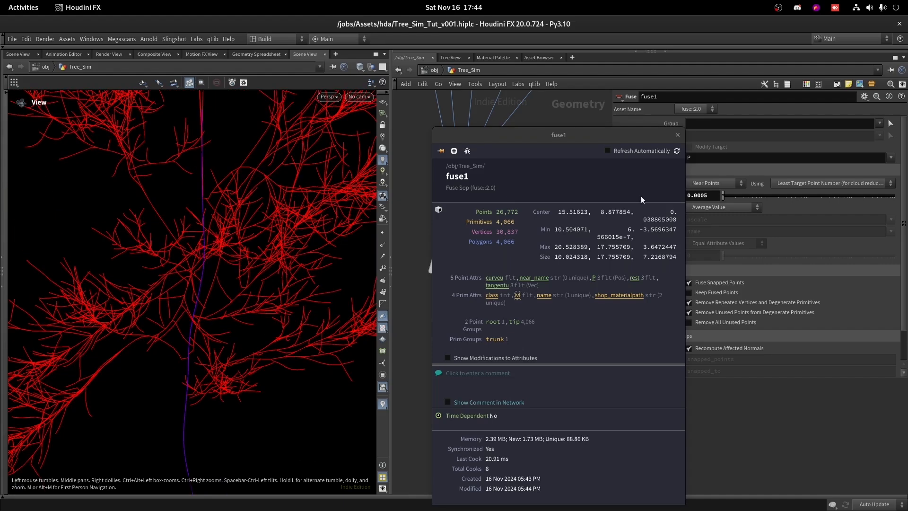
left_click_drag(681, 129, 681, 128)
left_click(678, 131)
Step: Edit the lvl visualizer to use the Random From Attribute color type, change its attribute class, and view the whole tree
left_click(383, 404)
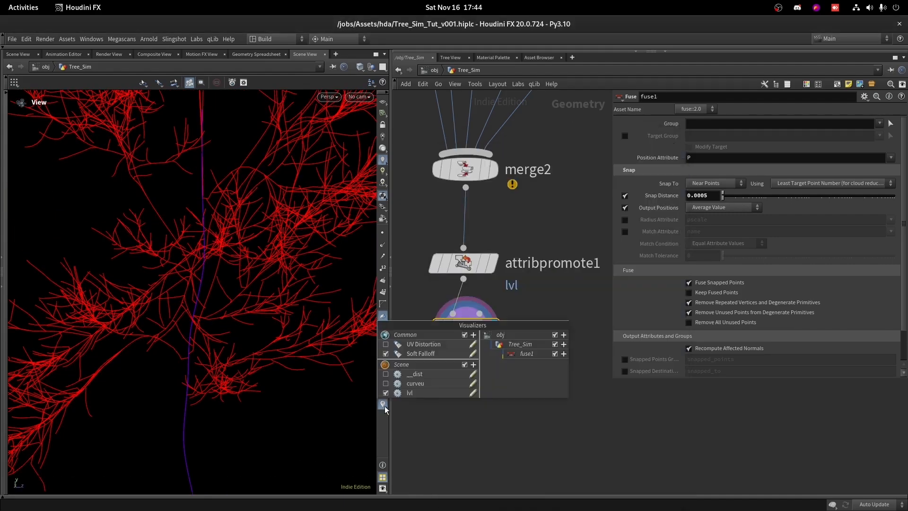
left_click(468, 392)
left_click(408, 395)
left_click(472, 392)
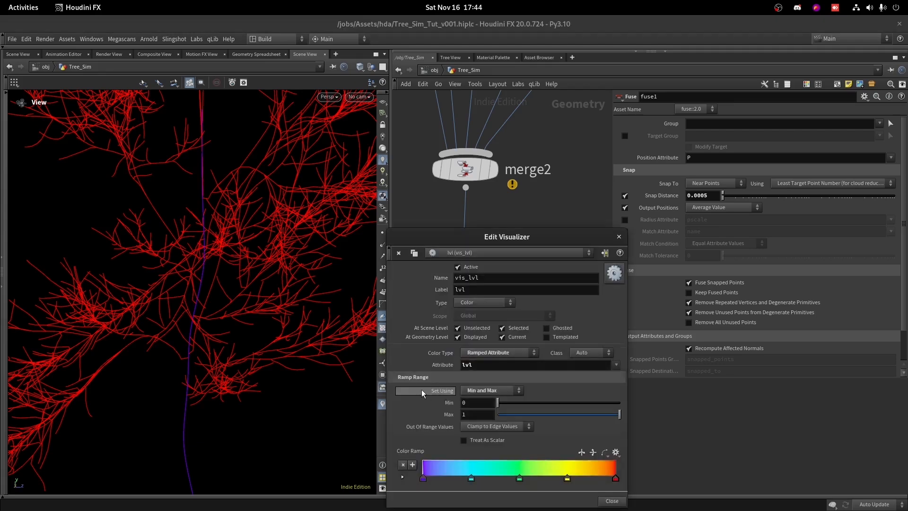
left_click(492, 391)
left_click(489, 355)
left_click(489, 356)
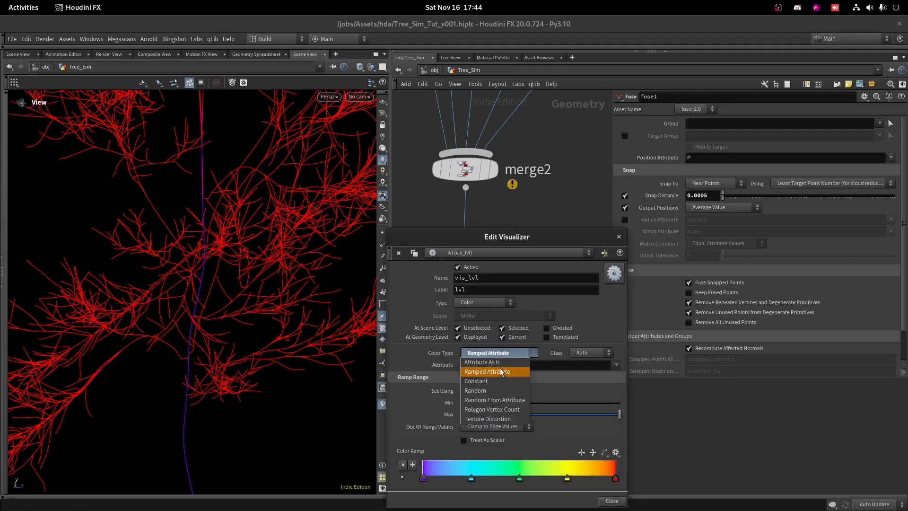
left_click(496, 399)
left_click(591, 352)
left_click(582, 378)
left_click(619, 236)
scroll(124, 379, "down", 3)
left_click_drag(124, 378, 345, 348)
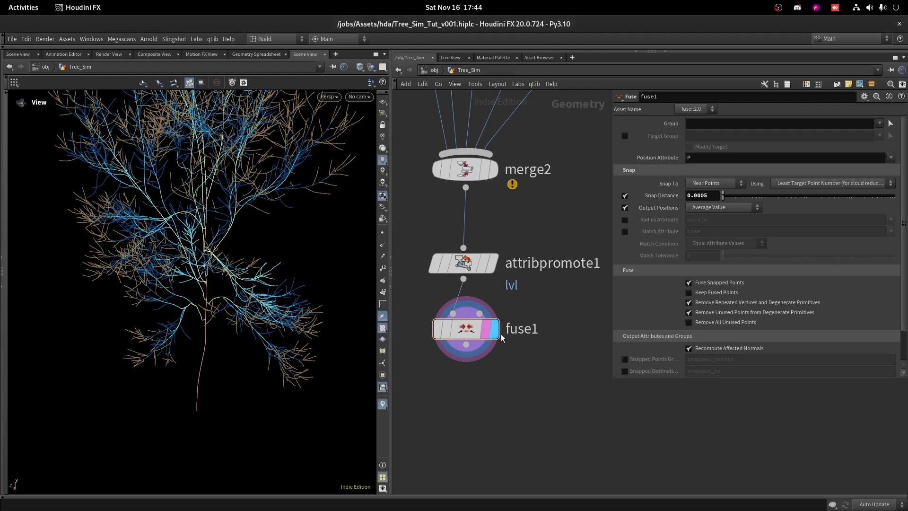
Step: Add an Attrib Ramp (Remap) qL node after fuse1 and set its Input Attribute to curveu
key("Tab")
type("at re")
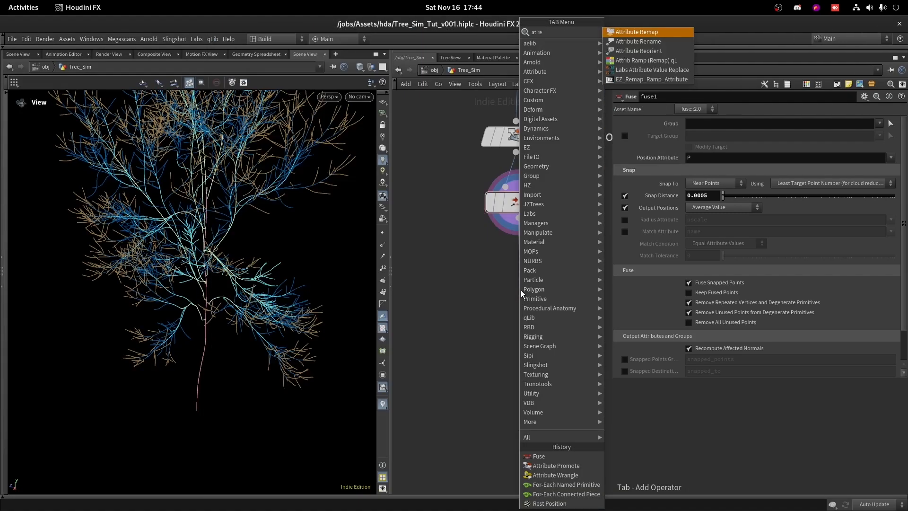
left_click(647, 62)
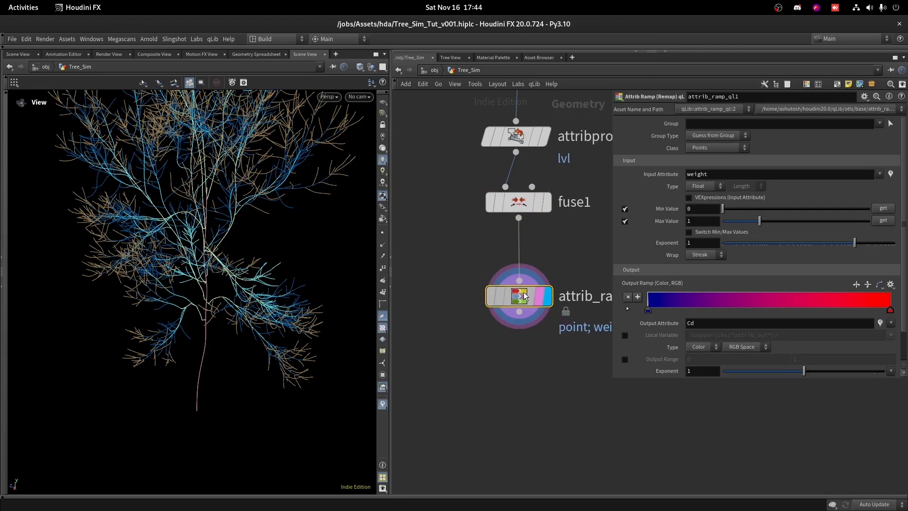
left_click(880, 174)
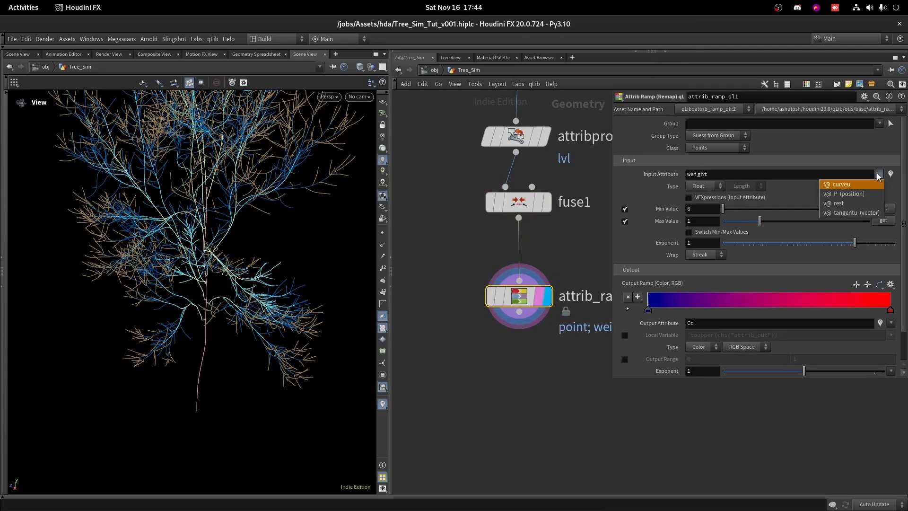
left_click(846, 184)
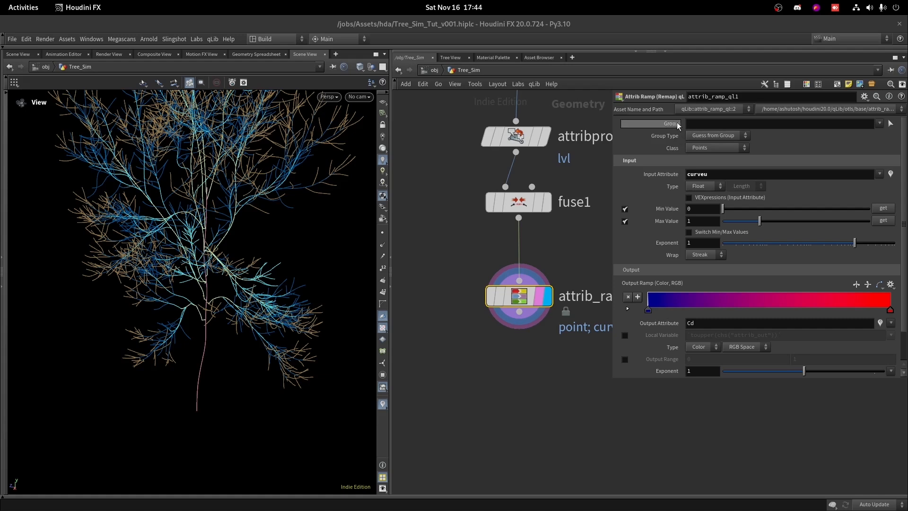
left_click(879, 123)
left_click(707, 122)
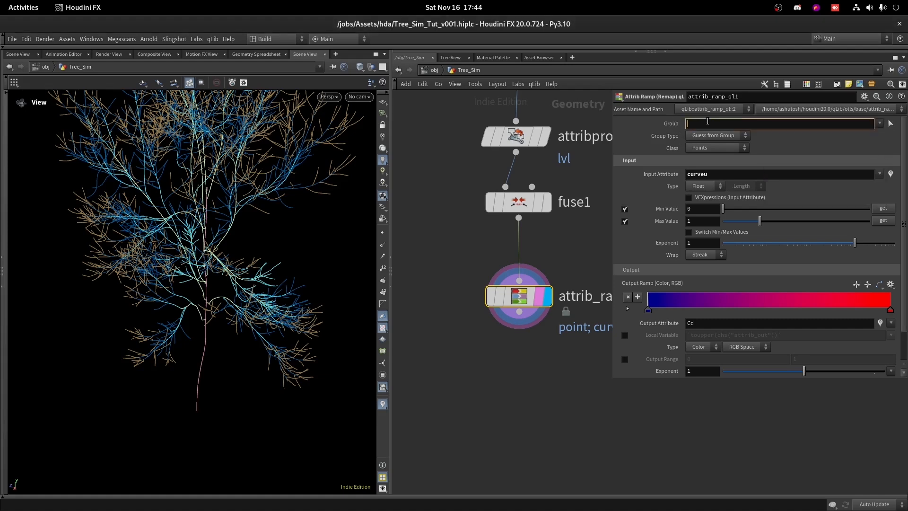
type("@lvl=0")
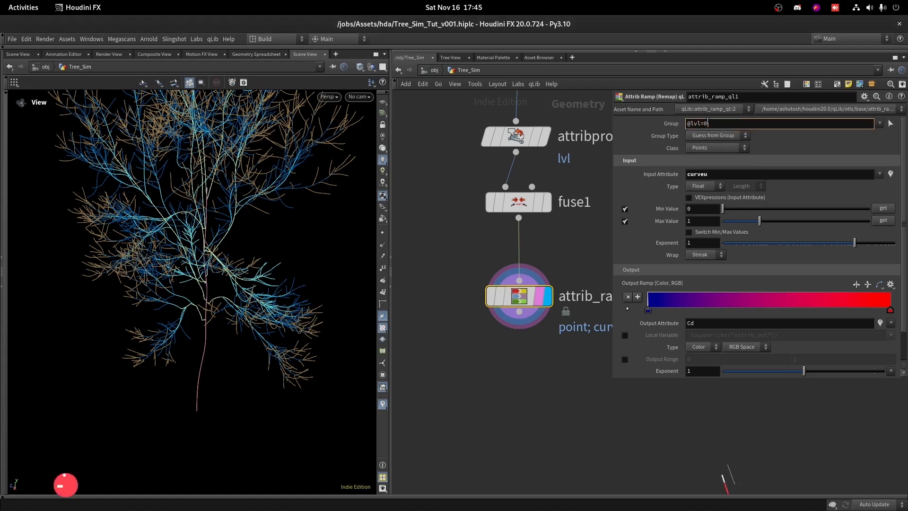
left_click(712, 135)
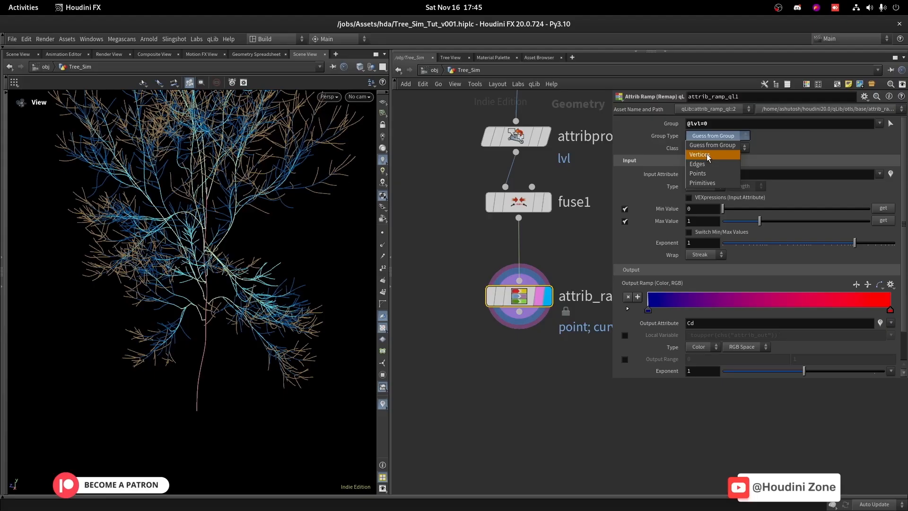
left_click(704, 183)
scroll(208, 178, "up", 10)
left_click_drag(182, 155, 212, 169)
right_click_drag(243, 290, 187, 453)
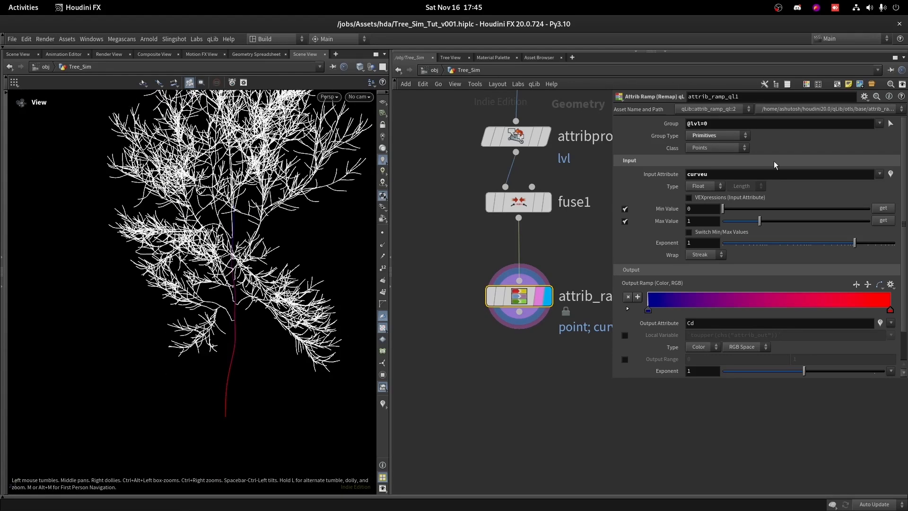
Step: Set the ramp's output type to Float and name the Output Attribute bendstiffness
scroll(688, 222, "down", 1)
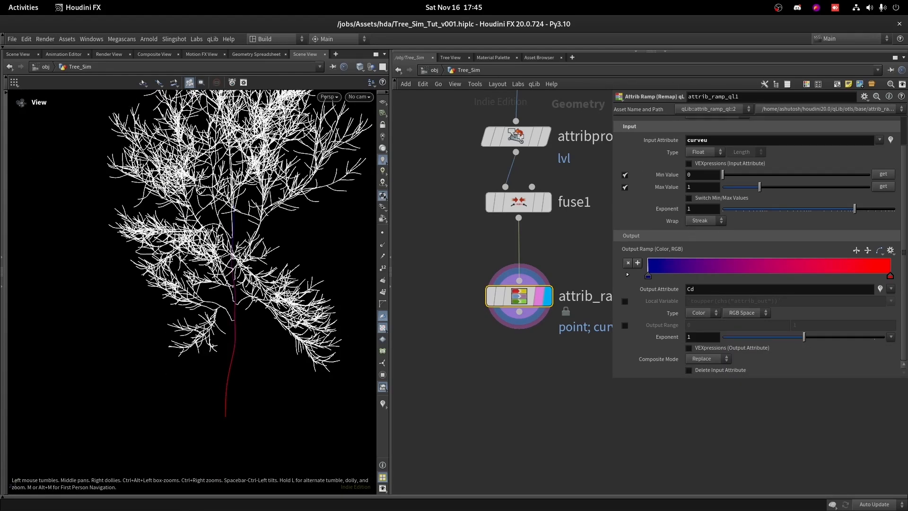
left_click(702, 322)
double_click(696, 290)
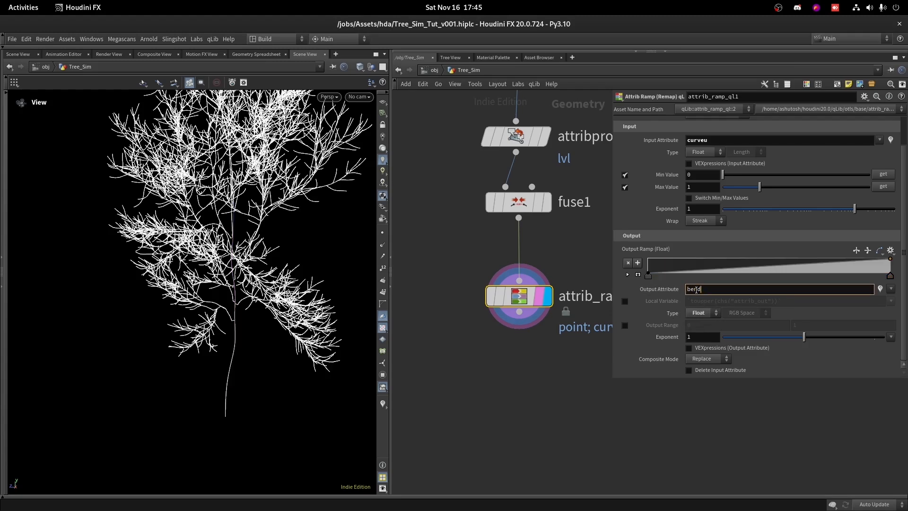
type("bendstiffness")
key("Return")
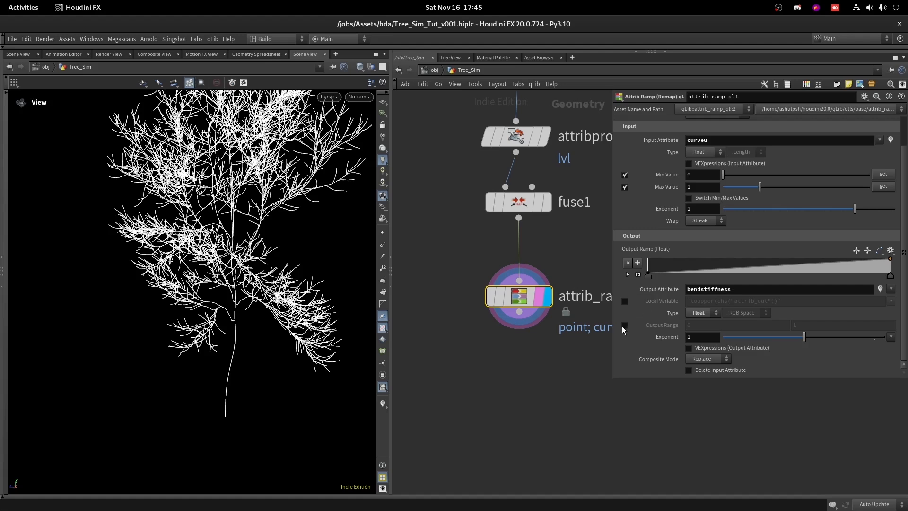
Step: Enable the Output Range on the attribute ramp and set it from 1 to 0
left_click(625, 325)
left_click_drag(713, 327, 618, 333)
type("1")
left_click_drag(810, 325, 677, 356)
type("0")
key("Return")
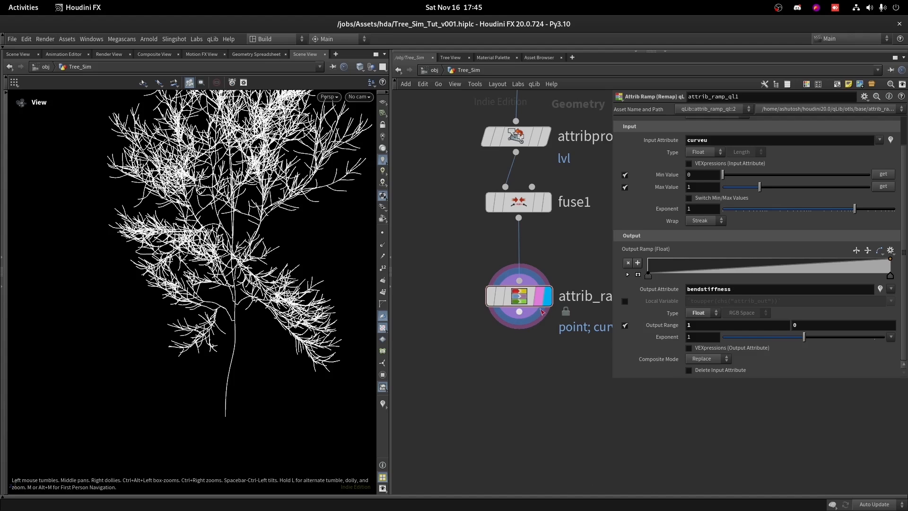
Step: Turn on the viewport visualizers and set the first output ramp point's position to 0.15
left_click(382, 404)
left_click_drag(647, 273, 714, 274)
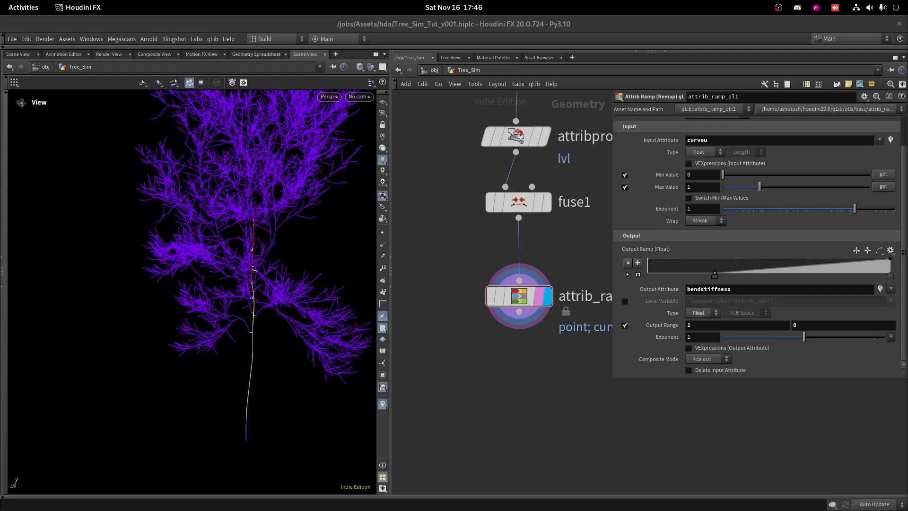
left_click(638, 274)
left_click(627, 274)
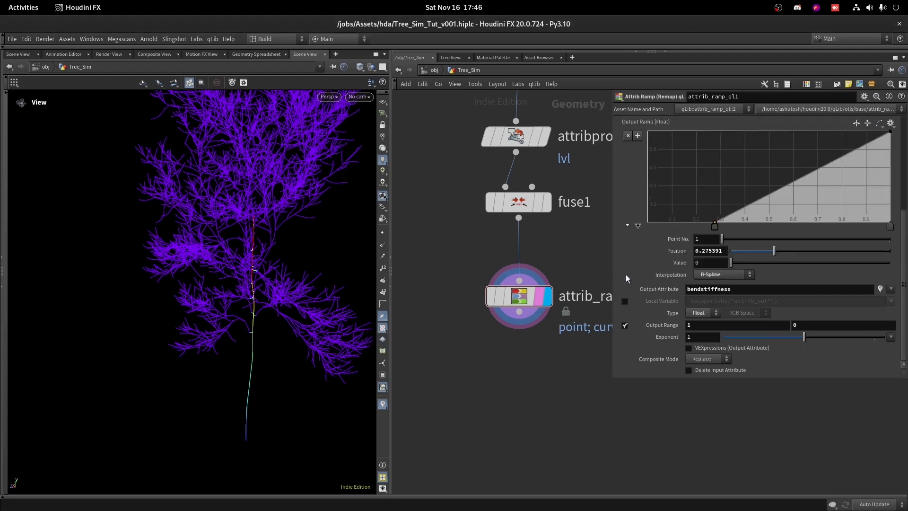
left_click_drag(714, 225, 696, 226)
double_click(703, 252)
type("15")
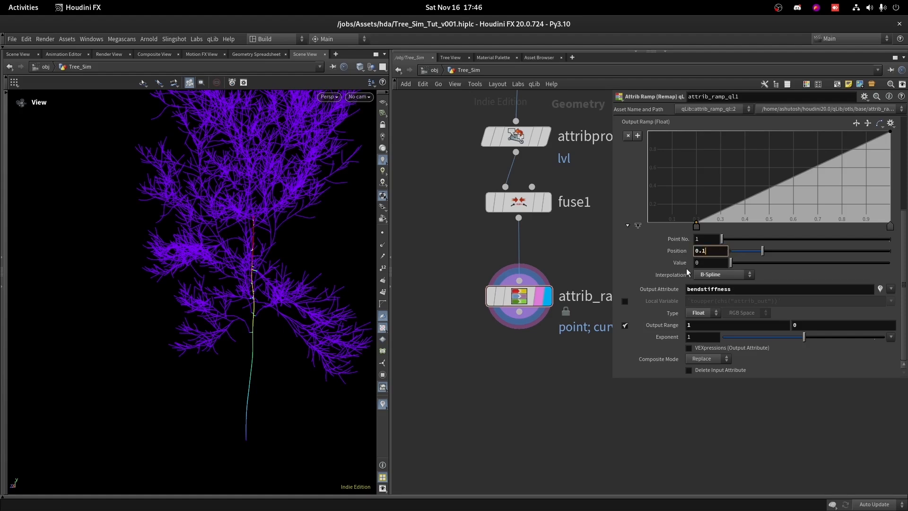
key("Return")
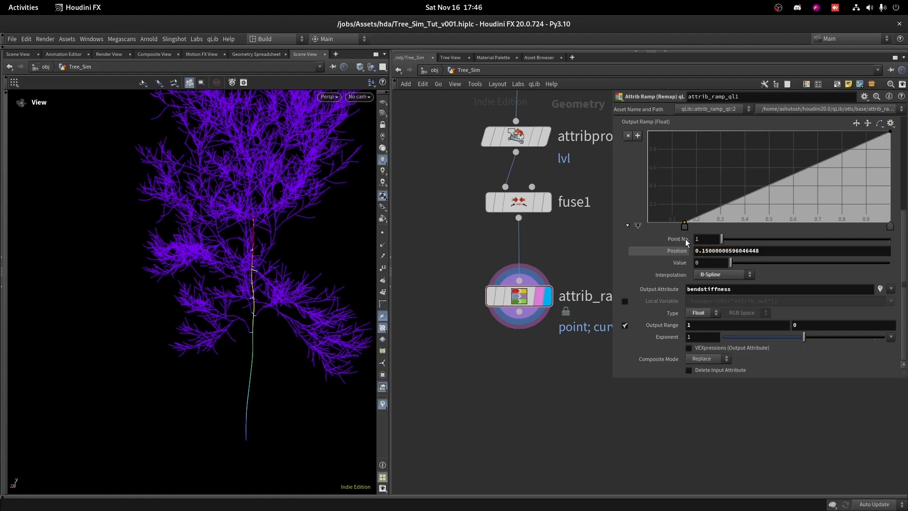
Step: Set the interpolation of the output ramp's end point to Monotone Cubic
left_click(890, 225)
left_click(704, 274)
left_click(707, 304)
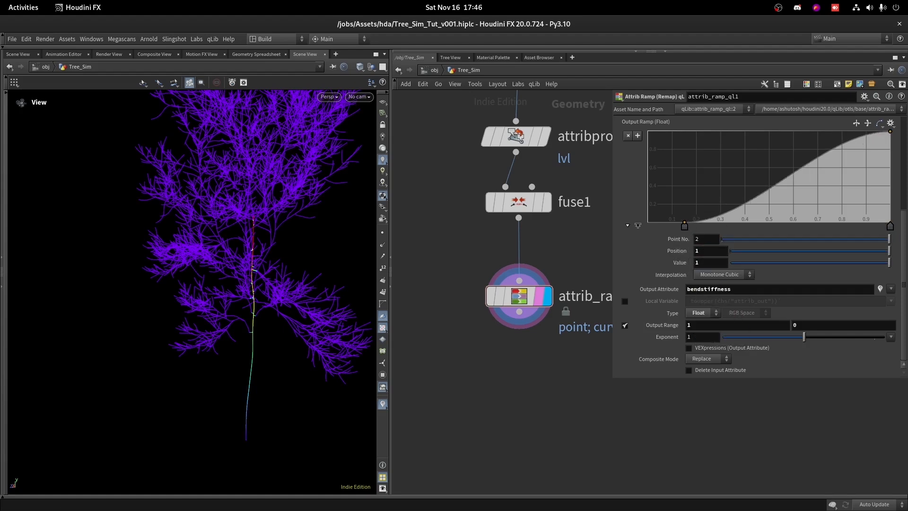
scroll(586, 277, "down", 4)
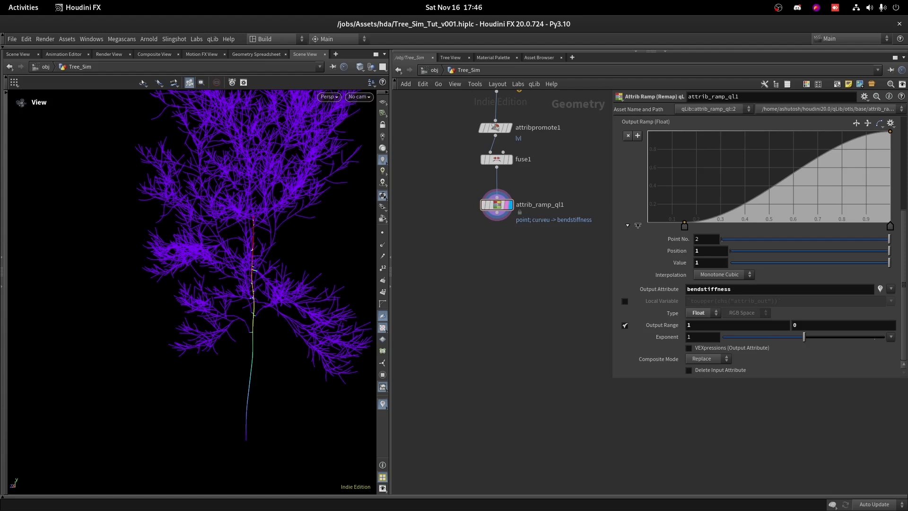
left_click_drag(505, 203, 498, 246, "alt")
scroll(500, 226, "up", 3)
scroll(757, 153, "up", 5)
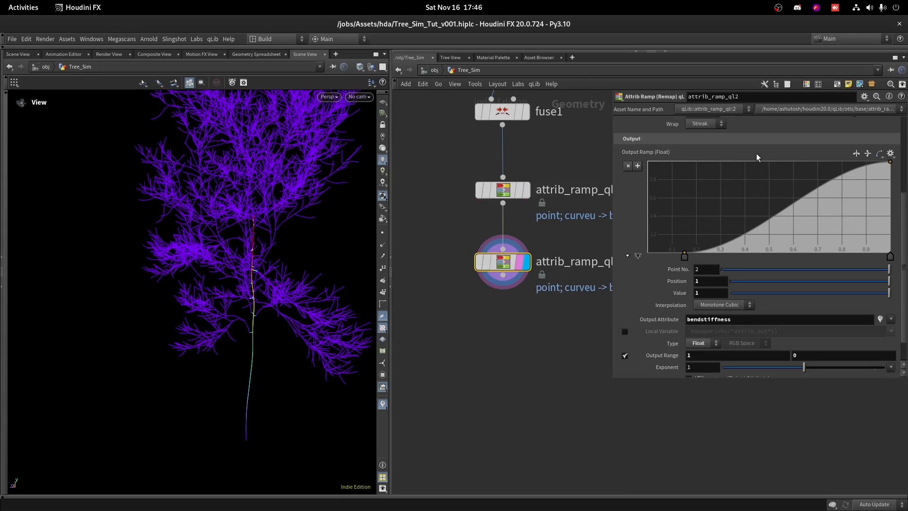
scroll(753, 133, "up", 2)
left_click(735, 121)
key("BackSpace")
type("1")
key("Return")
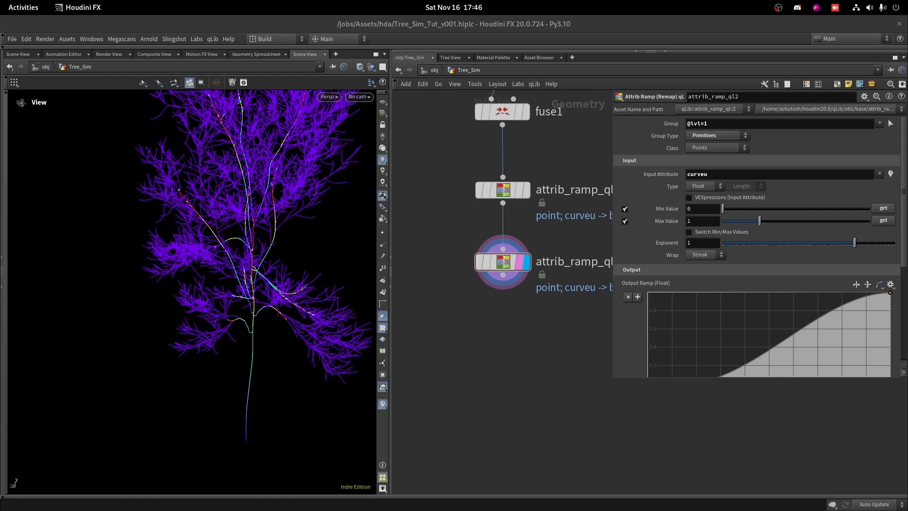
left_click(503, 189)
type("12")
type("1")
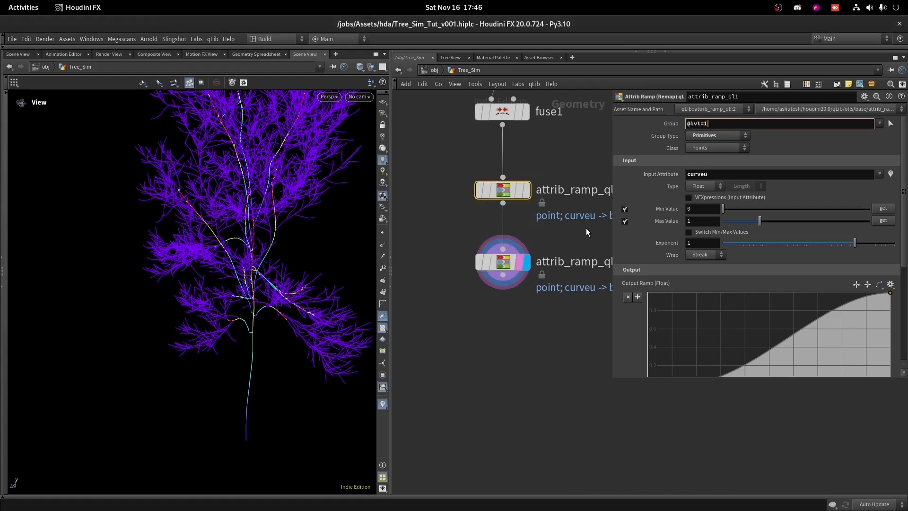
scroll(235, 218, "up", 5)
left_click_drag(265, 258, 310, 263)
left_click(503, 262)
scroll(199, 264, "down", 8)
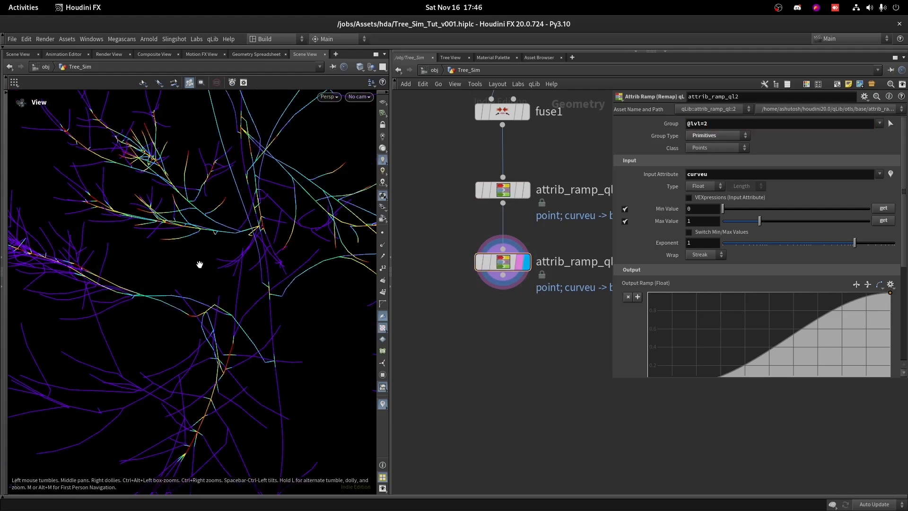
scroll(640, 254, "down", 2)
Step: Raise the first output ramp point of attrib_ramp_ql2 to a value of 0.25, undoing any stray ramp point
scroll(640, 254, "down", 2)
left_click(680, 320)
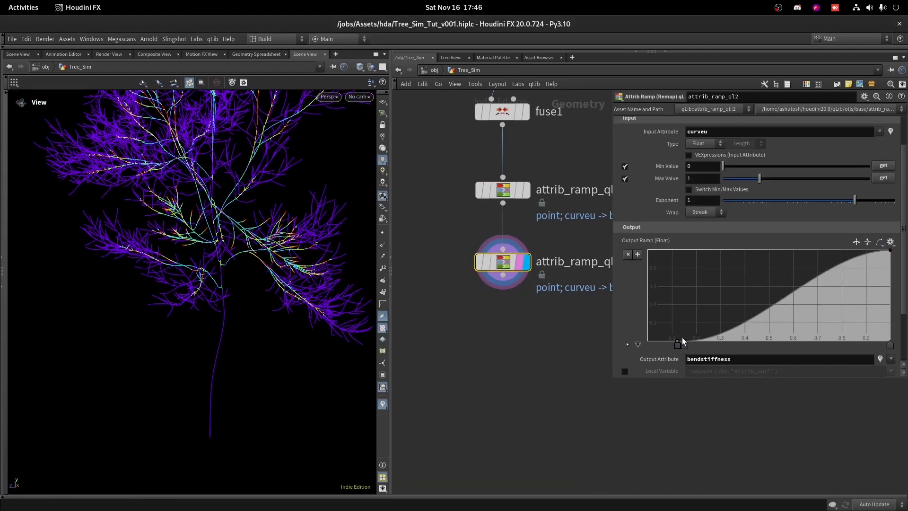
key("ctrl+z")
scroll(684, 325, "down", 3)
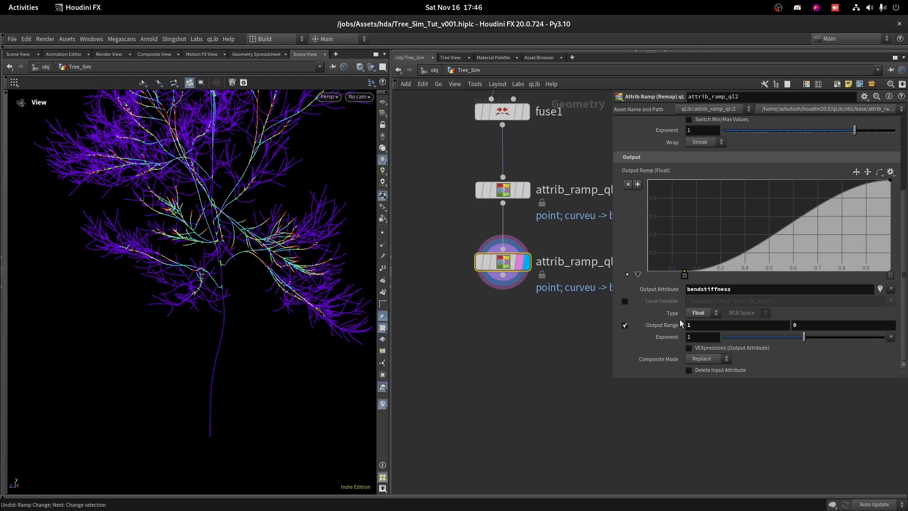
left_click(637, 278)
left_click_drag(731, 263, 777, 262)
double_click(702, 262)
type("0.25")
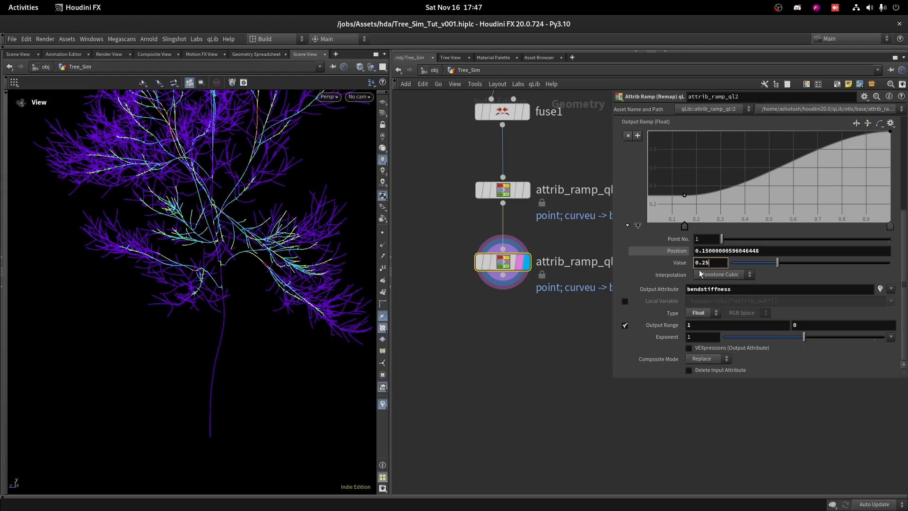
key("Return")
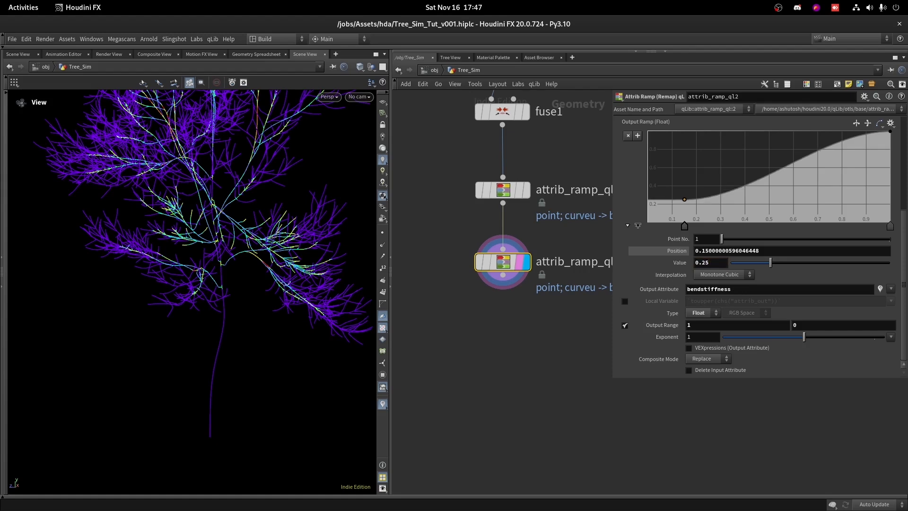
Step: Duplicate attrib_ramp_ql2 below it and connect the copy's input to attrib_ramp_ql2's output
left_click_drag(497, 251, 528, 317, "alt")
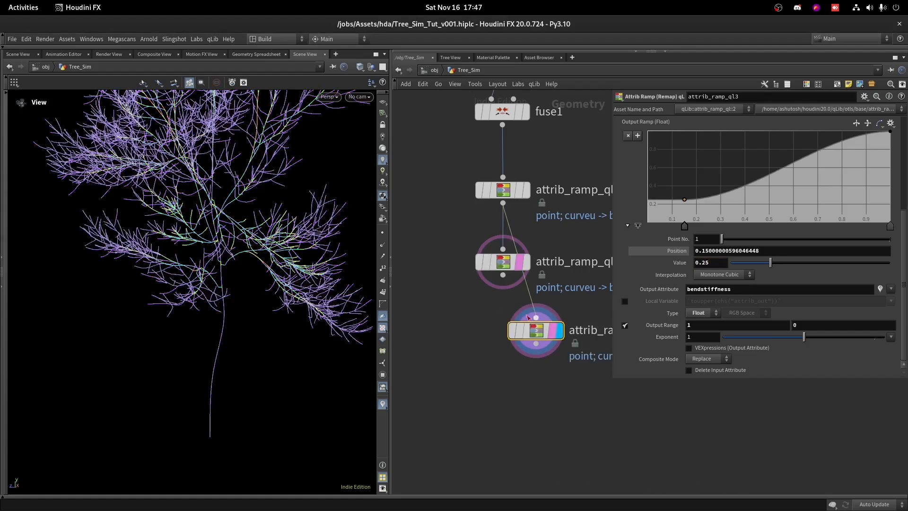
left_click_drag(502, 275, 522, 329)
scroll(726, 135, "up", 3)
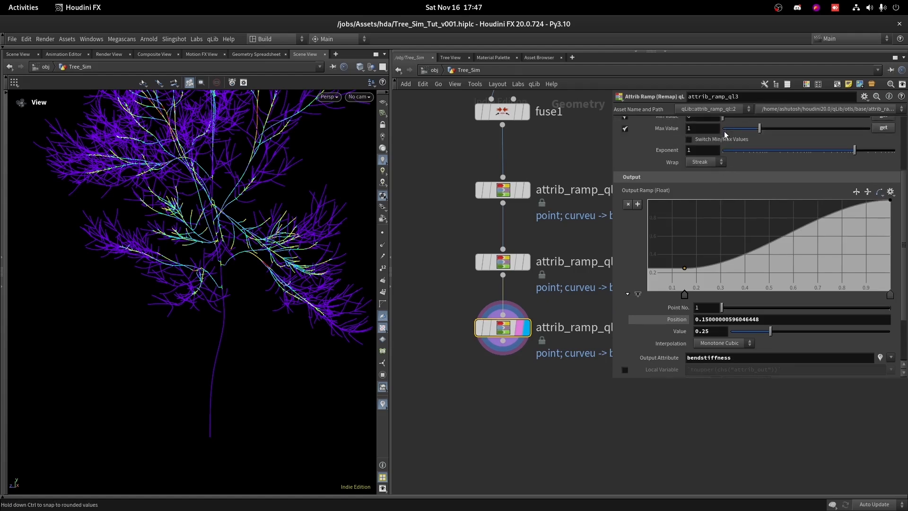
scroll(727, 137, "up", 3)
left_click(702, 121)
key("Delete")
type("3")
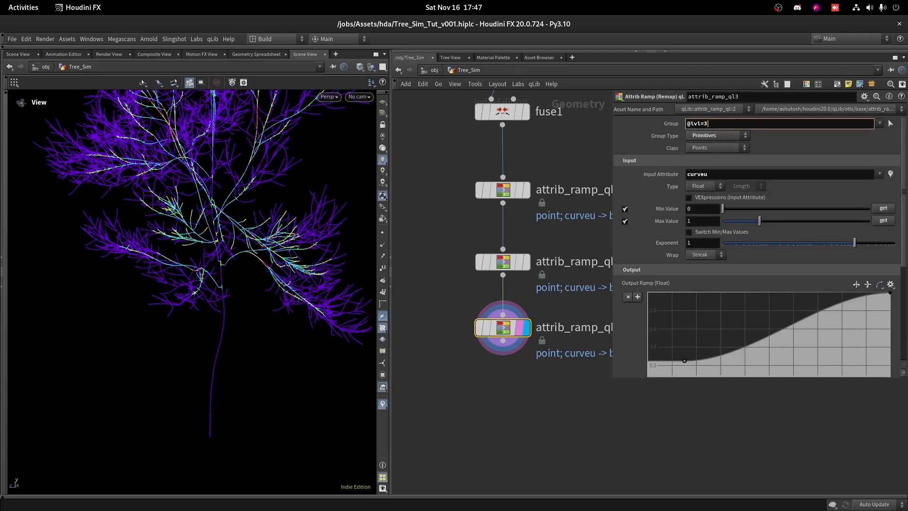
Step: Set the first output ramp point of attrib_ramp_ql3 to a value of 0.45 and check the coloring
scroll(672, 283, "down", 2)
left_click(684, 326)
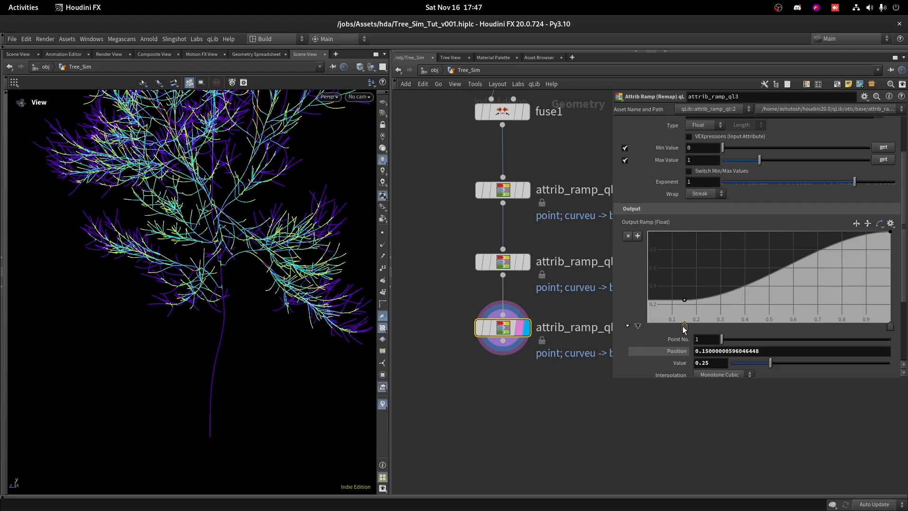
left_click_drag(700, 362, 717, 363)
type("45")
key("Return")
left_click_drag(208, 205, 261, 205)
left_click_drag(514, 337, 500, 388, "alt")
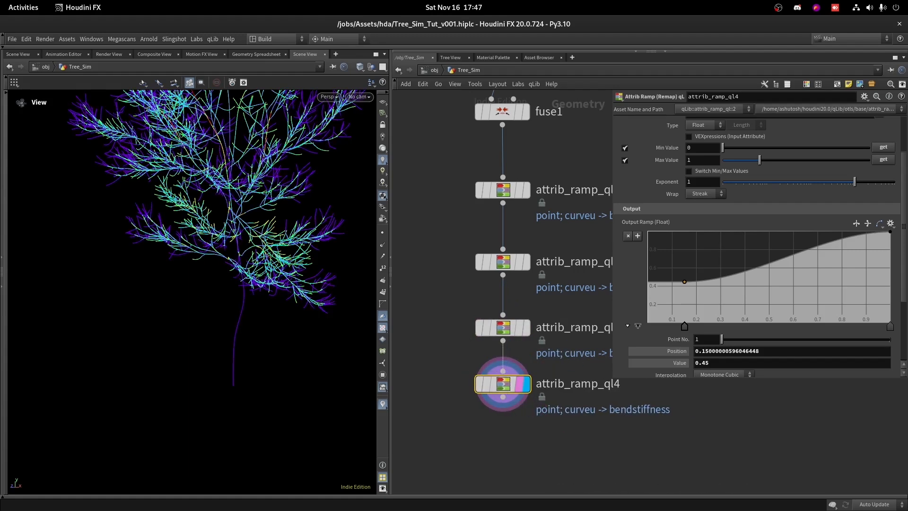
scroll(672, 141, "up", 3)
left_click_drag(701, 124, 716, 121)
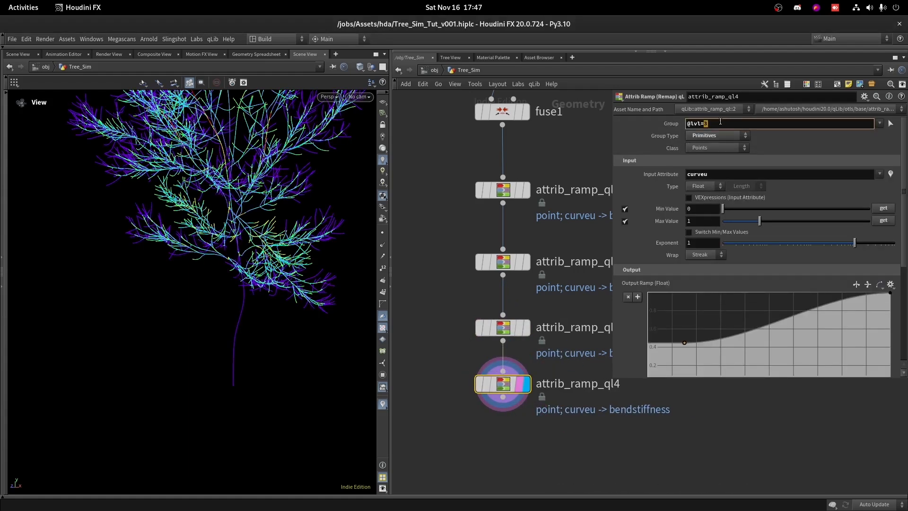
type("=4")
key("Return")
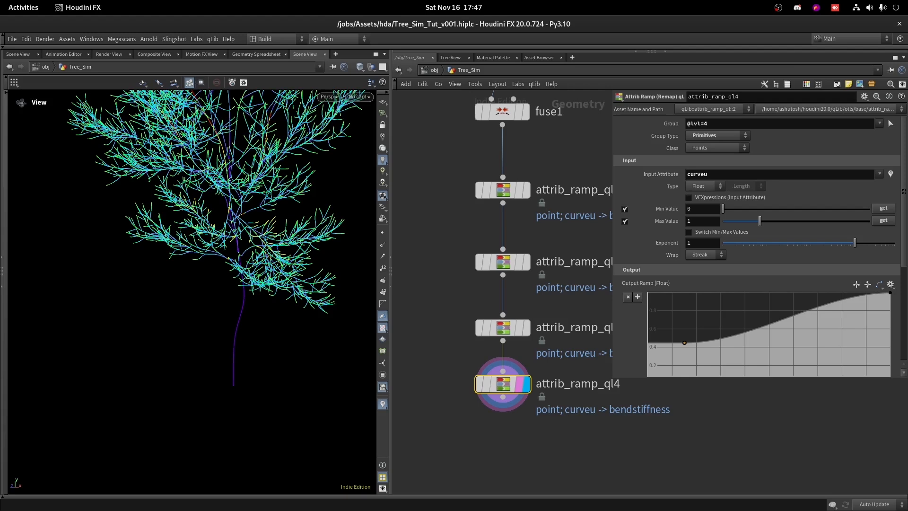
Step: Set the first output ramp point of attrib_ramp_ql4 to a value of 0.8
scroll(709, 350, "down", 3)
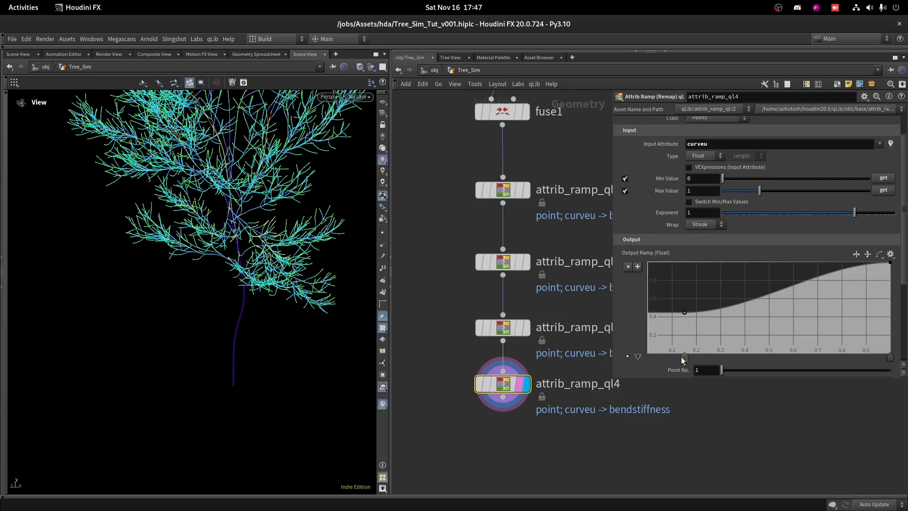
left_click_drag(701, 326, 738, 325)
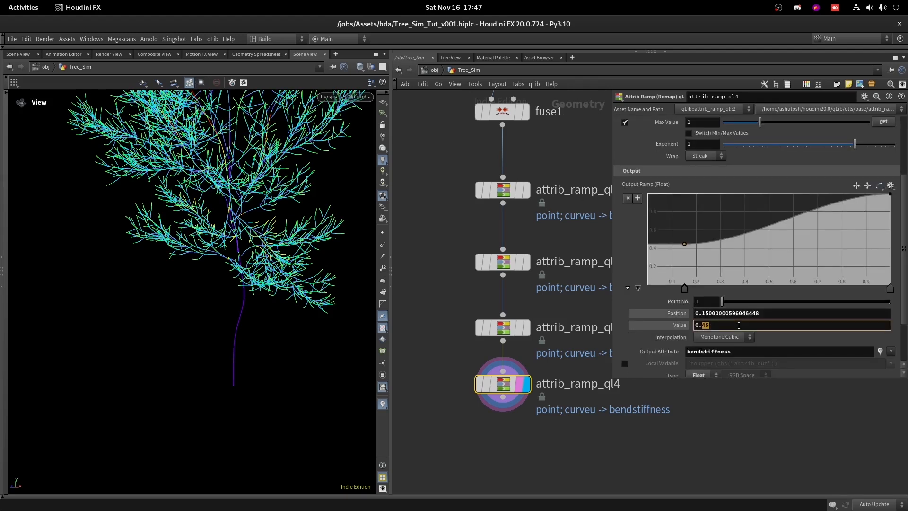
type("8")
left_click(417, 364)
Step: Examine the bendstiffness coloring along the trunk and branches from several angles, from the crown down to the lower branches
right_click_drag(274, 293, 220, 354)
left_click_drag(237, 213, 324, 199)
right_click_drag(323, 199, 226, 377)
left_click_drag(237, 279, 265, 303)
right_click_drag(265, 302, 260, 274)
left_click_drag(260, 273, 158, 279)
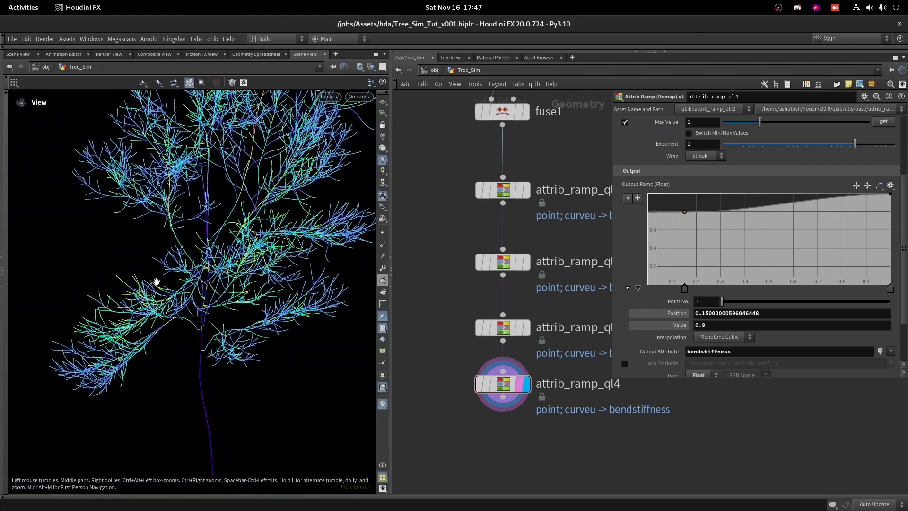
left_click_drag(347, 132, 222, 165)
right_click_drag(222, 165, 403, 2)
right_click_drag(333, 100, 422, 5)
right_click_drag(287, 134, 279, 202)
right_click_drag(237, 253, 240, 209)
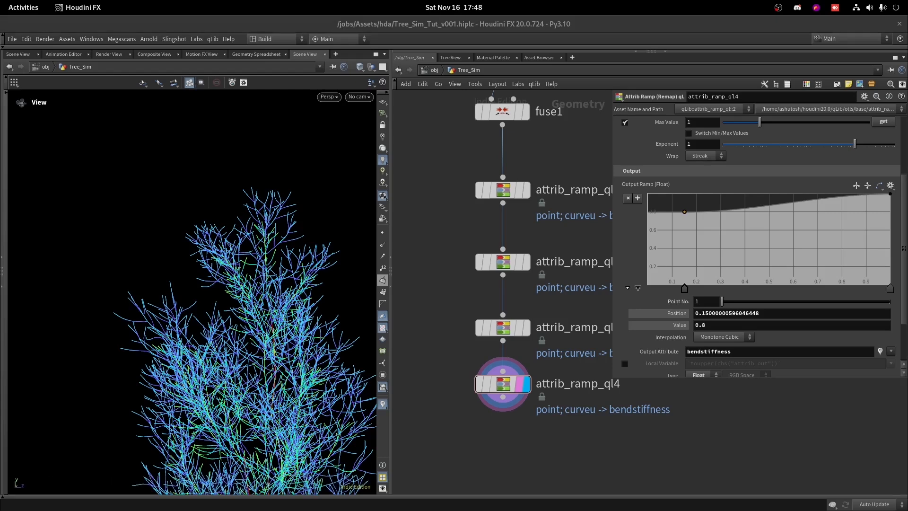
middle_click_drag(466, 351, 477, 228)
right_click_drag(288, 246, 278, 351)
middle_click_drag(278, 351, 274, 218)
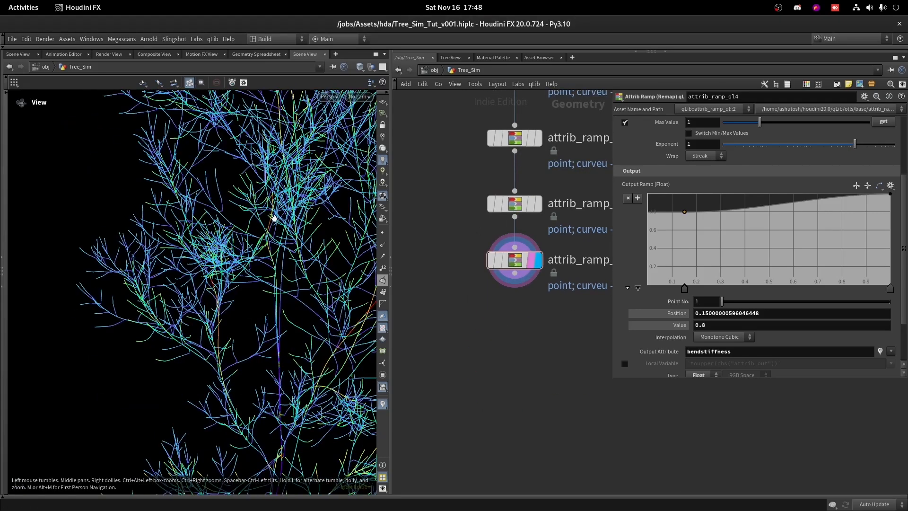
middle_click_drag(260, 426, 256, 219)
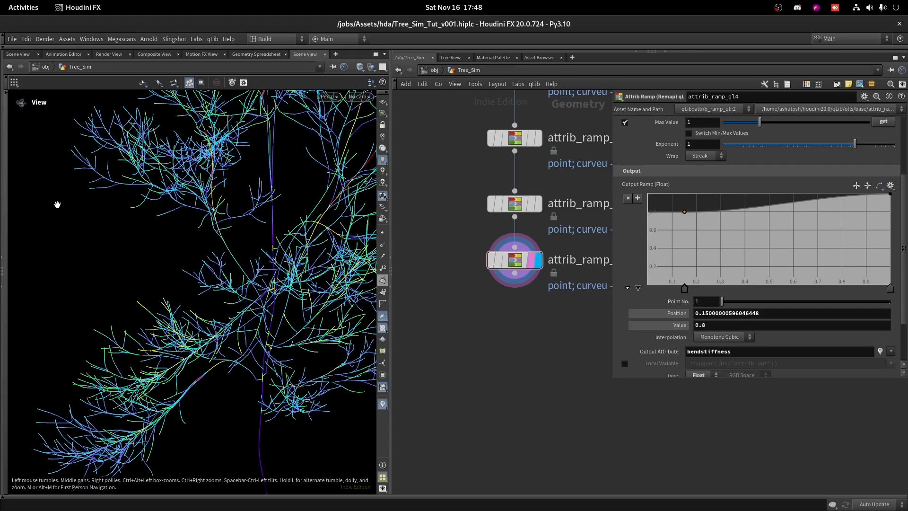
left_click_drag(515, 265, 504, 347, "alt")
right_click_drag(277, 280, 206, 357)
mouse_move(241, 326)
left_mouse_down()
mouse_move(314, 330)
mouse_move(241, 309)
left_mouse_up()
scroll(728, 180, "up", 5)
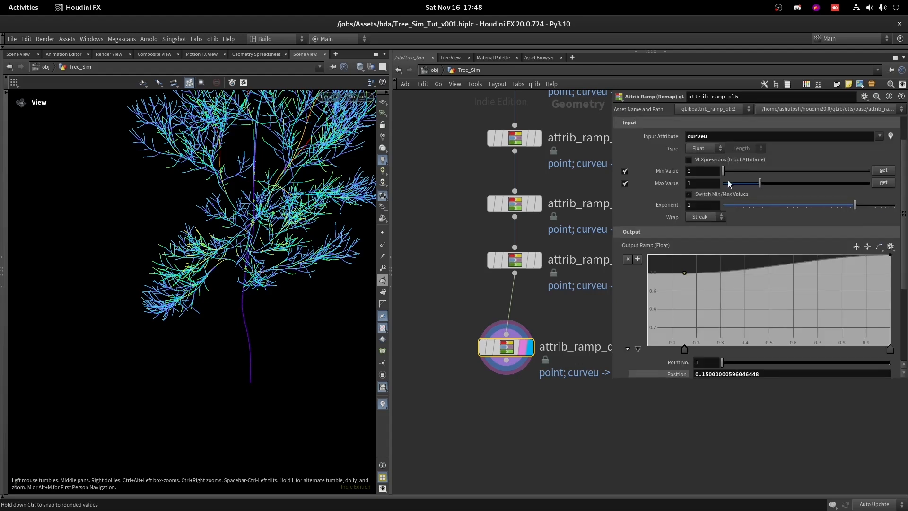
left_click(730, 122)
key("BackSpace")
type("4")
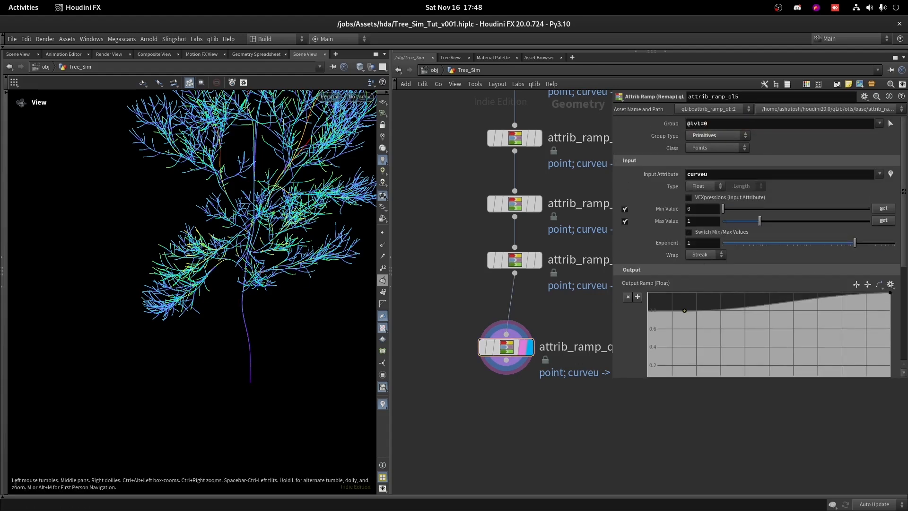
Step: Enable Switch Min/Max Values on attrib_ramp_ql5 and set its first output ramp point to a value of 0.56
left_click(707, 233)
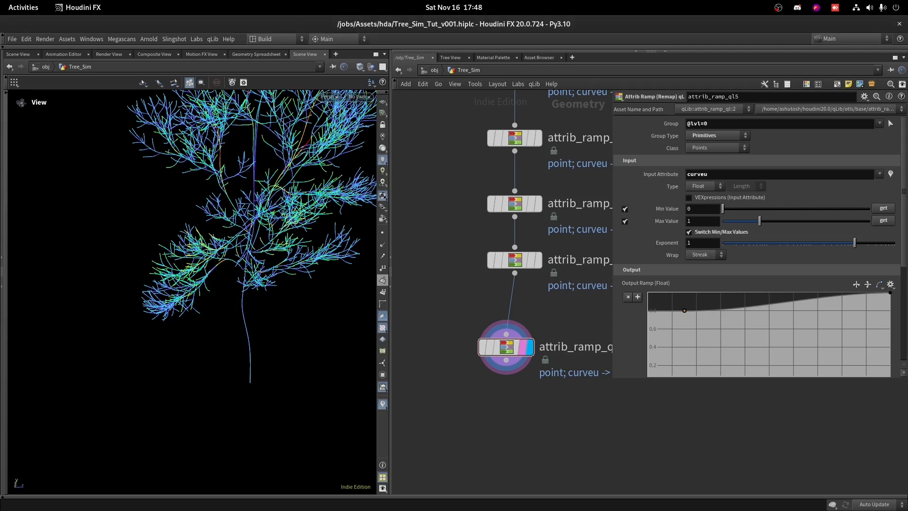
scroll(759, 246, "down", 3)
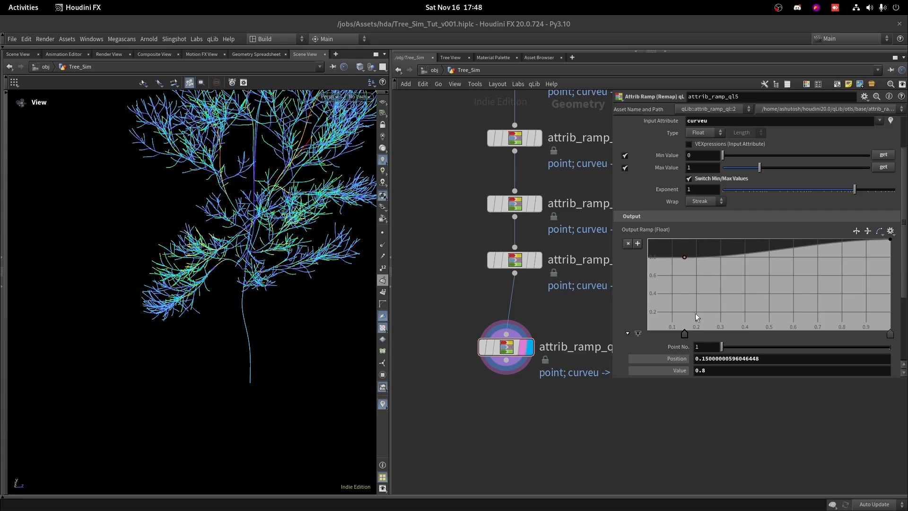
scroll(696, 314, "down", 1)
left_click_drag(703, 348, 724, 348)
type("5")
key("Return")
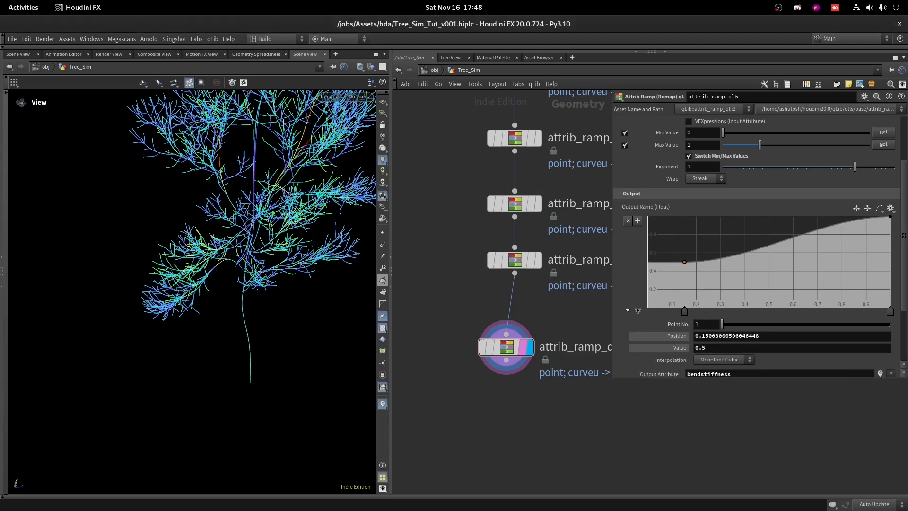
left_click(710, 349)
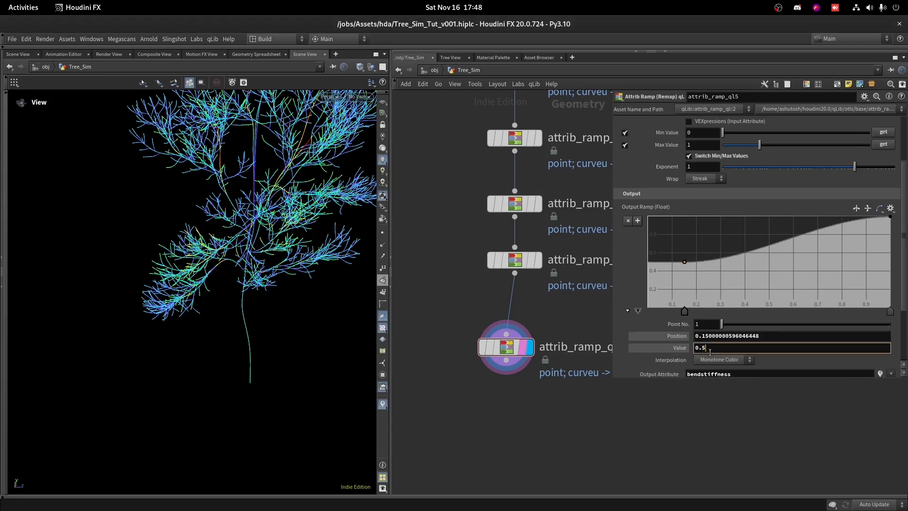
type("6")
key("Return")
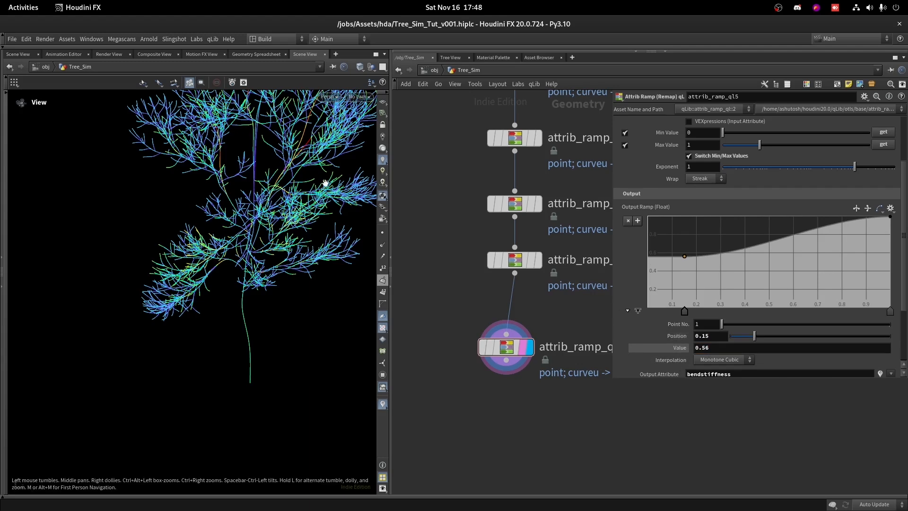
Step: Turn off Switch Min/Max Values on attrib_ramp_ql5 and check the trunk's coloring
scroll(322, 199, "down", 2)
scroll(667, 363, "down", 2)
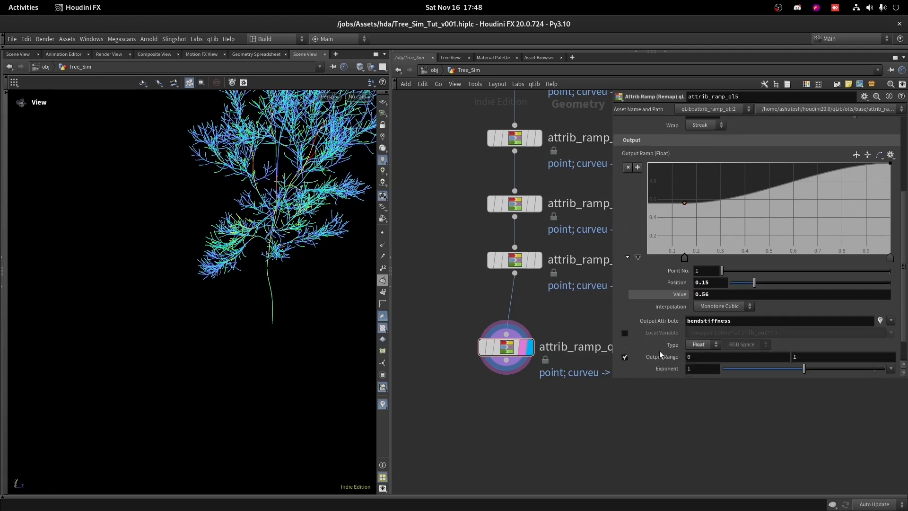
left_click_drag(229, 279, 667, 309)
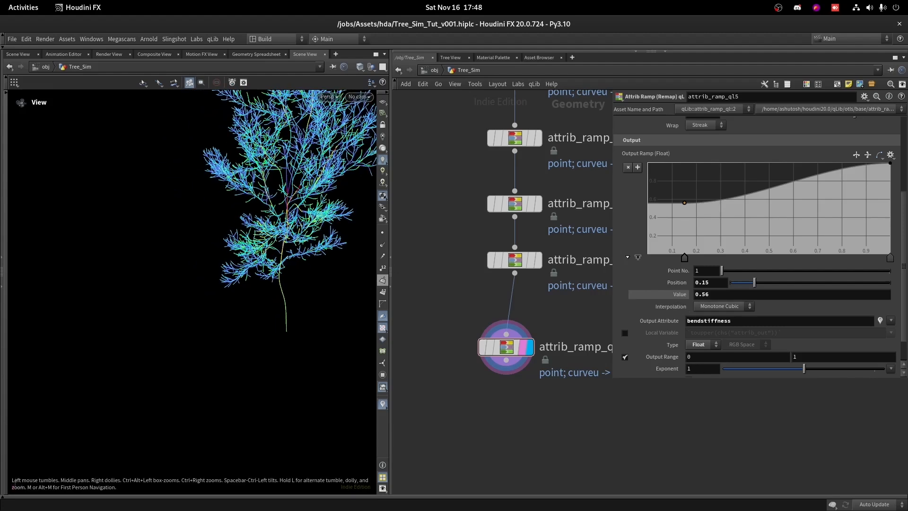
scroll(701, 157, "up", 3)
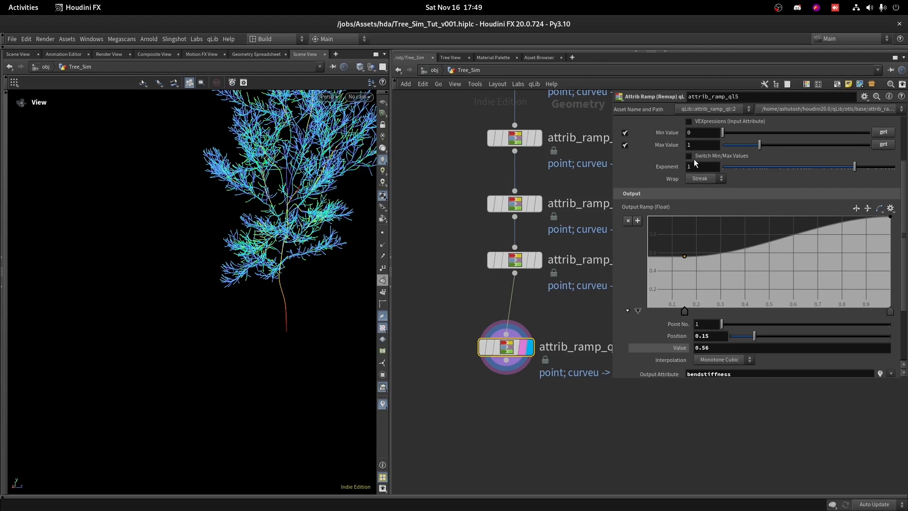
left_click_drag(286, 276, 292, 198)
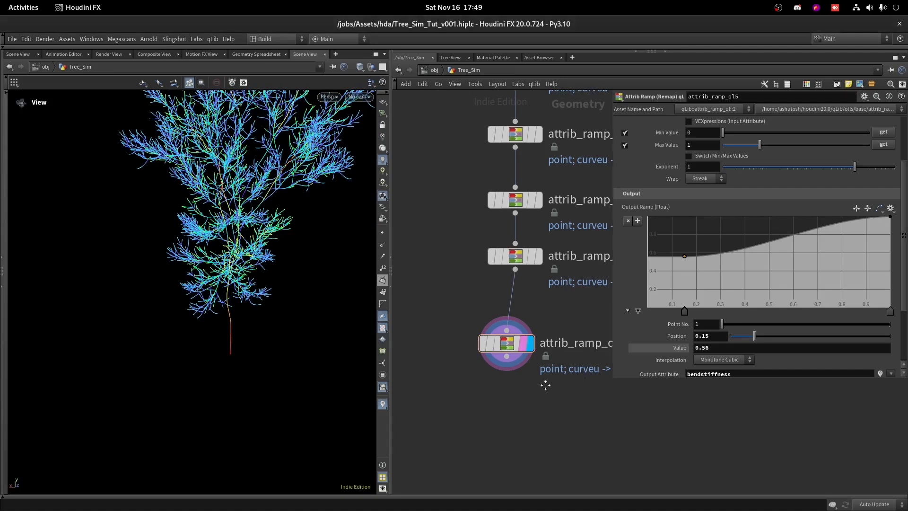
Step: Align the attrib_ramp_ql5 node directly beneath attrib_ramp_ql4 and select it
middle_click_drag(547, 383, 565, 307)
left_click_drag(101, 205, 293, 238)
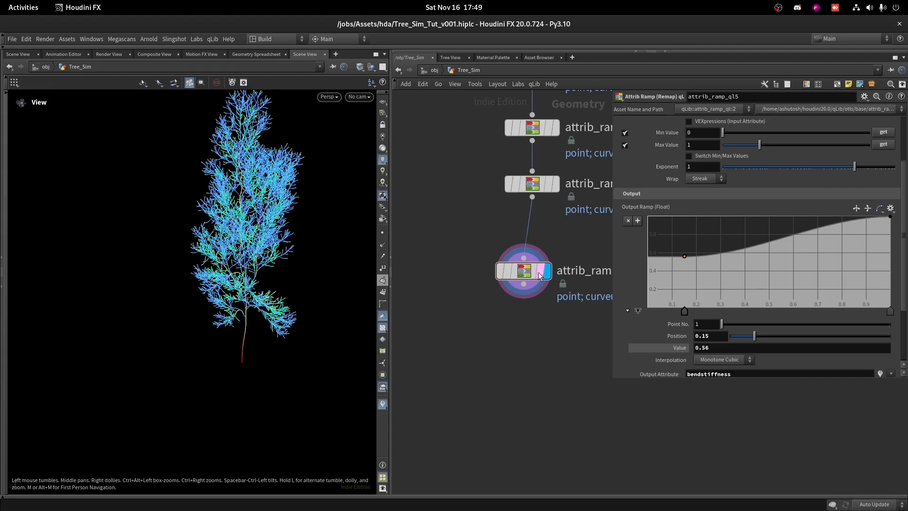
scroll(546, 286, "up", 2)
left_click_drag(512, 271, 524, 246)
left_click(527, 258)
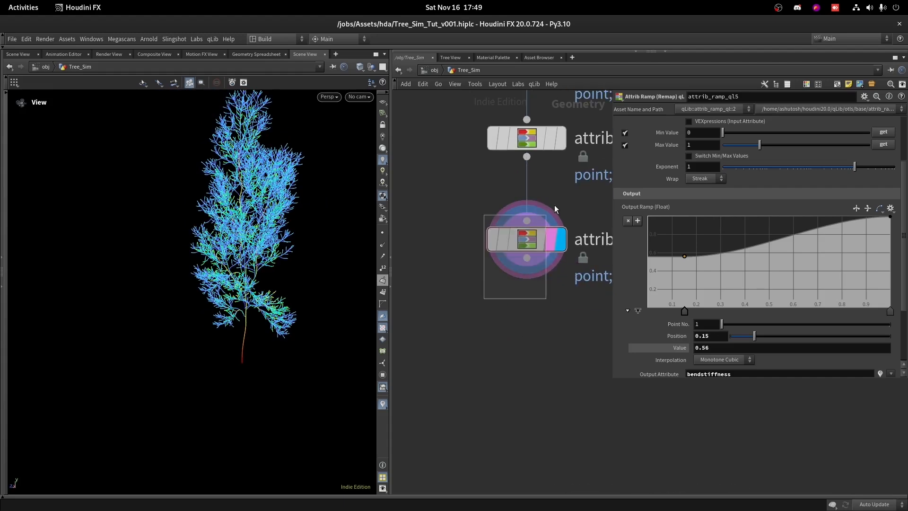
Step: Add an Orient qL node connected below attrib_ramp_ql5
key("Tab")
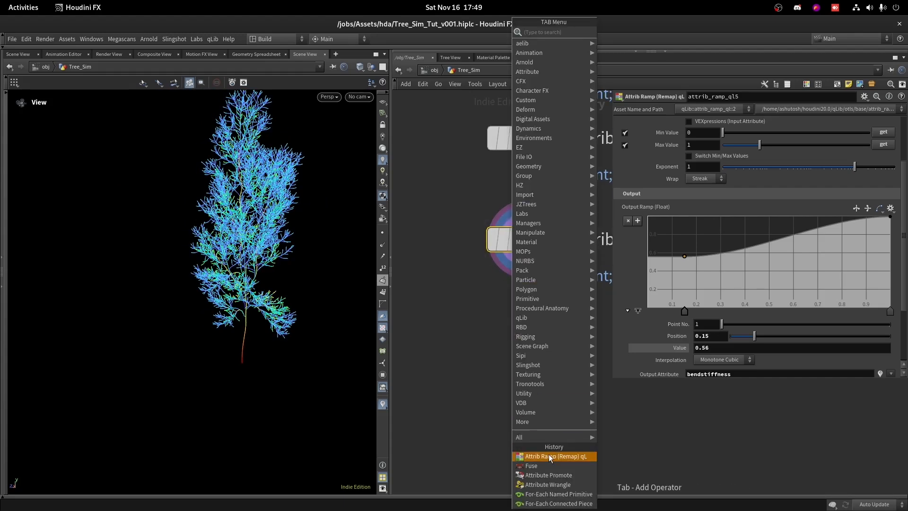
type("ori")
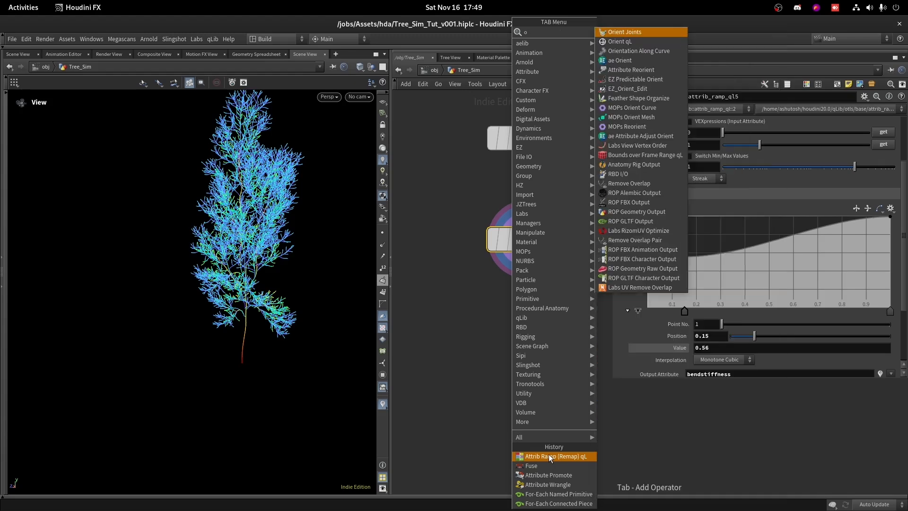
left_click(637, 41)
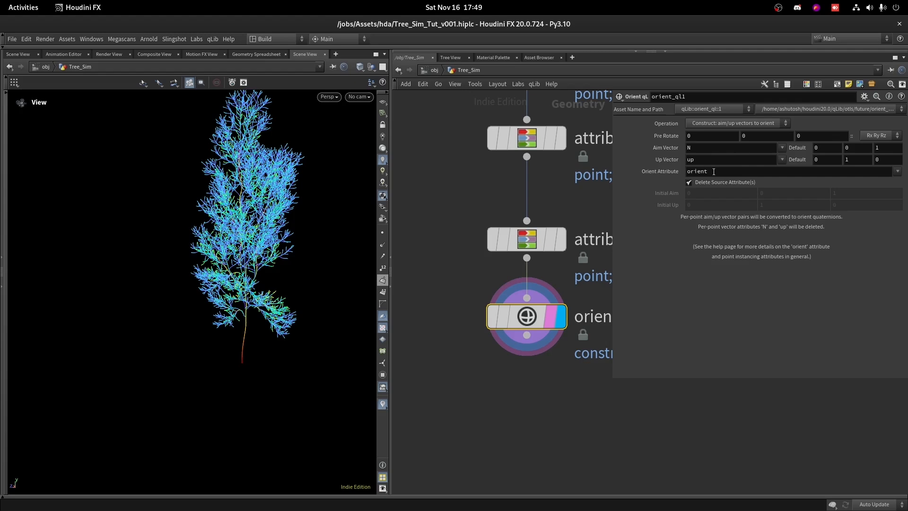
scroll(436, 297, "down", 3)
Step: Add a Group Create node fed by orient_ql1 and display its result
left_click(499, 326)
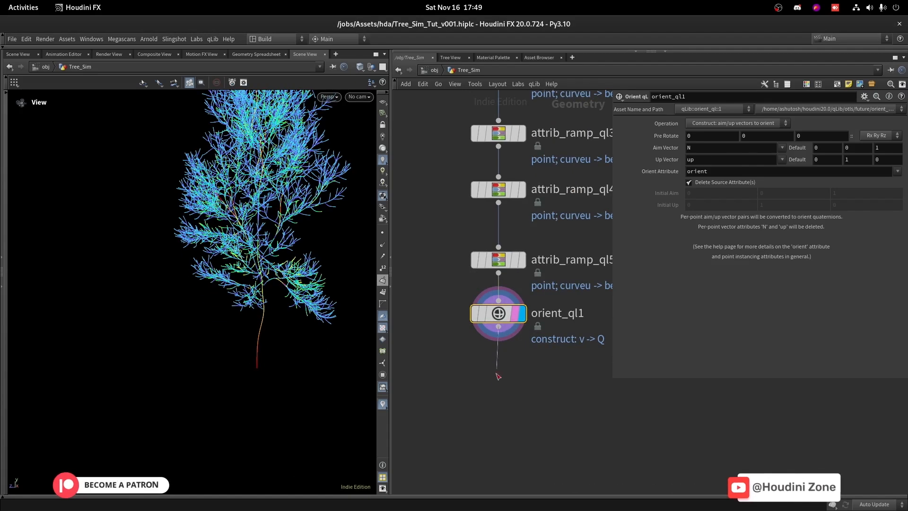
key("Tab")
type("g cre")
key("Return")
left_click(495, 380)
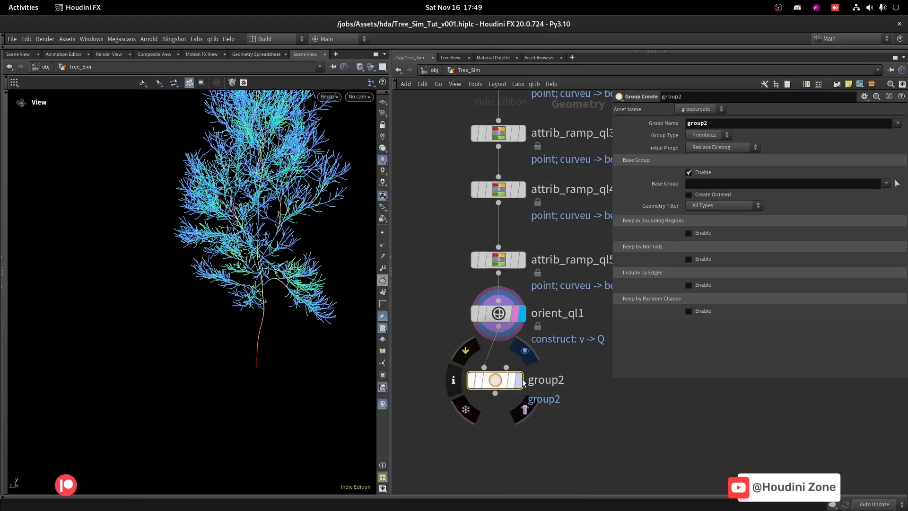
Step: Name the new group pinPTS and set its Group Type to Points
double_click(705, 124)
type("p1")
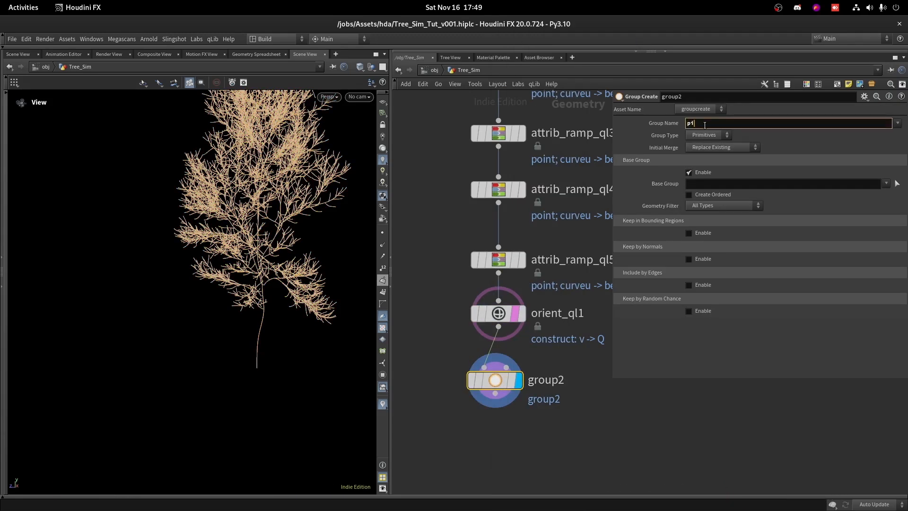
type("nPTS")
left_click(703, 135)
left_click(703, 144)
Step: Turn off the pinPTS Base Group and enable Keep in Bounding Regions with the Bounding Box type
left_click(700, 172)
left_click(700, 198)
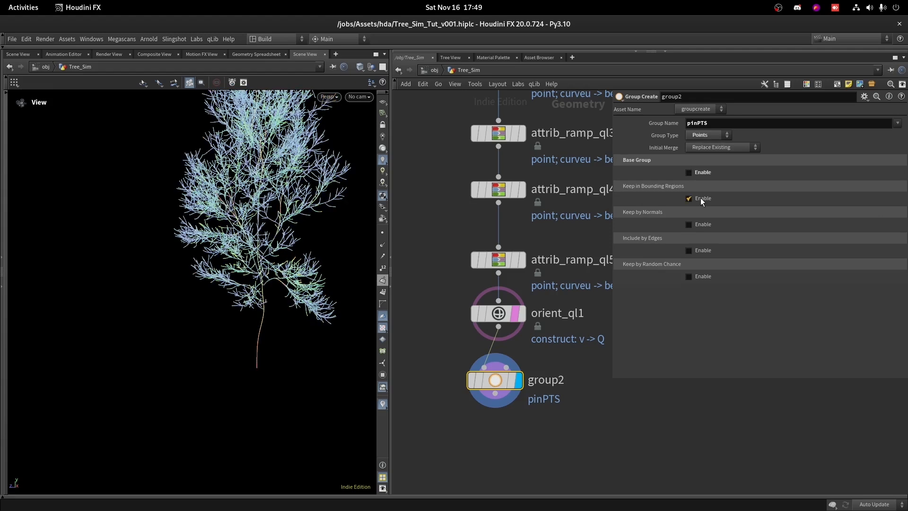
left_click(706, 209)
left_click(706, 214)
Step: Stretch the pinPTS bounding box in X to about 34.3, centered at about 16.65, so it encloses the trunk's base points
key("space+g")
scroll(203, 255, "down", 5)
key("Return")
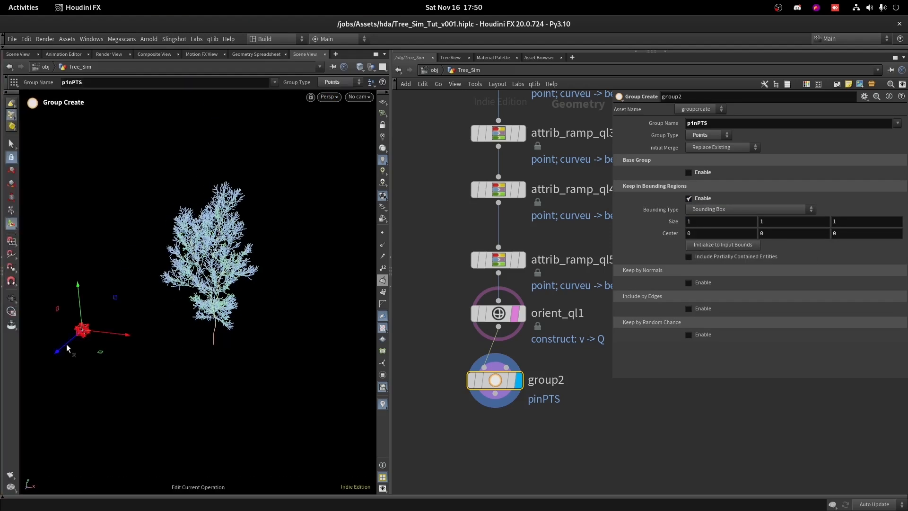
left_click_drag(85, 330, 252, 314)
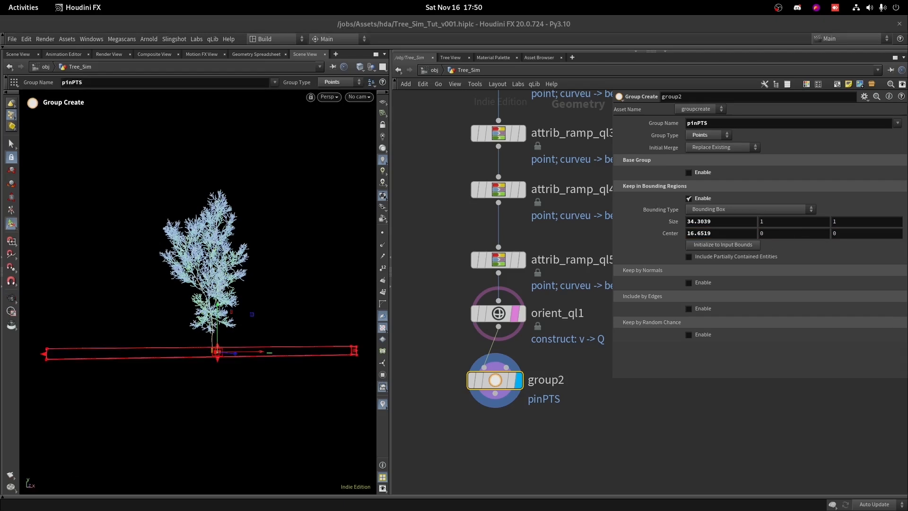
scroll(203, 348, "up", 10)
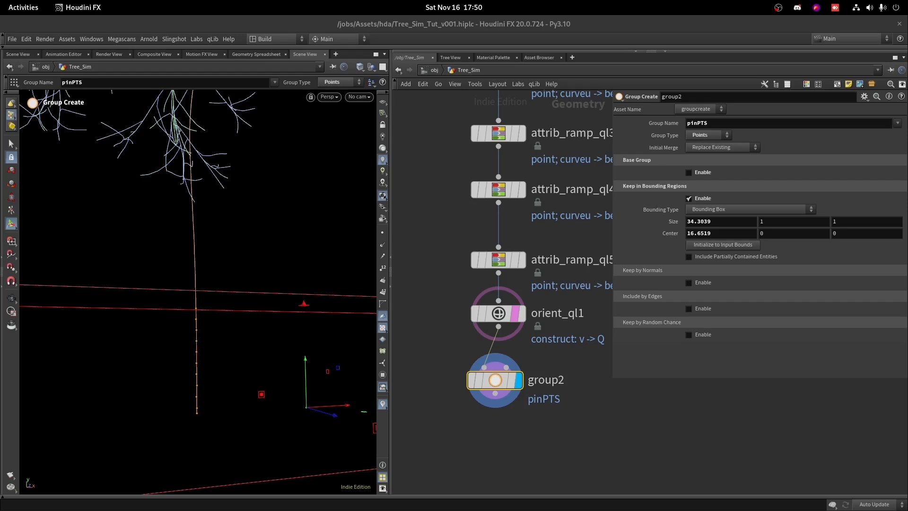
scroll(569, 406, "down", 10)
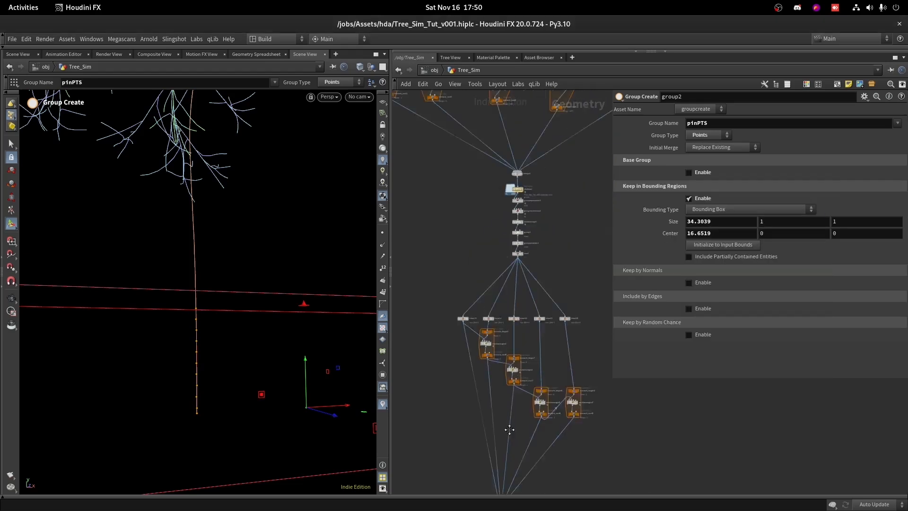
Step: Go back to the per-level loops and display the trunk curve coming out of foreach_end1
key("space+g")
left_click_drag(214, 240, 240, 243)
right_click_drag(240, 243, 189, 425)
scroll(522, 457, "up", 8)
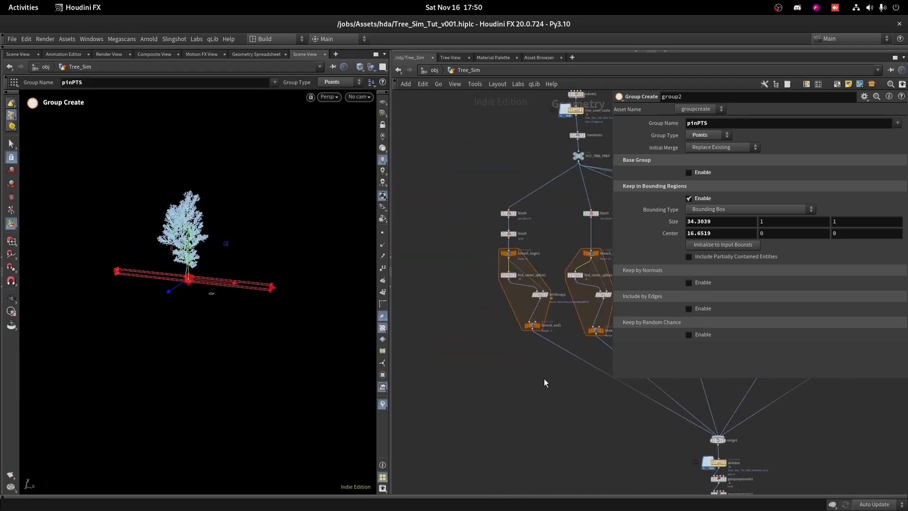
key("space+g")
scroll(482, 279, "down", 8)
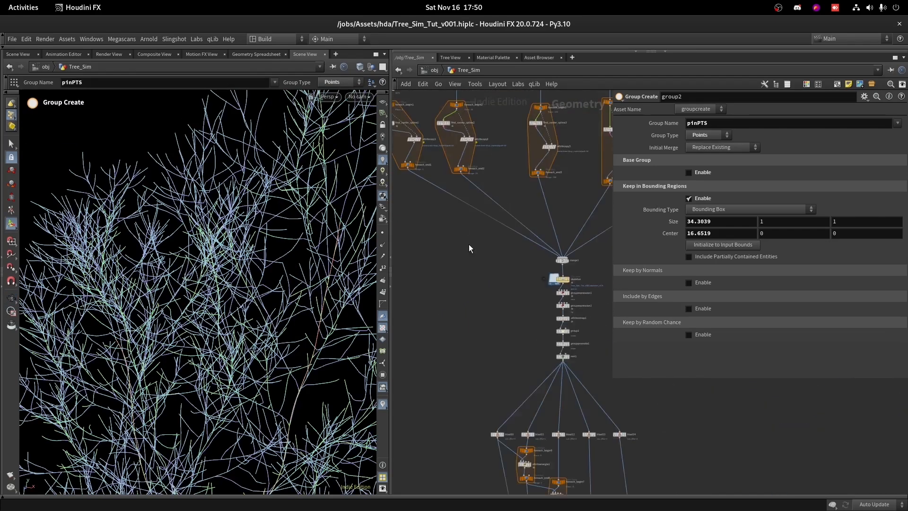
scroll(482, 279, "up", 4)
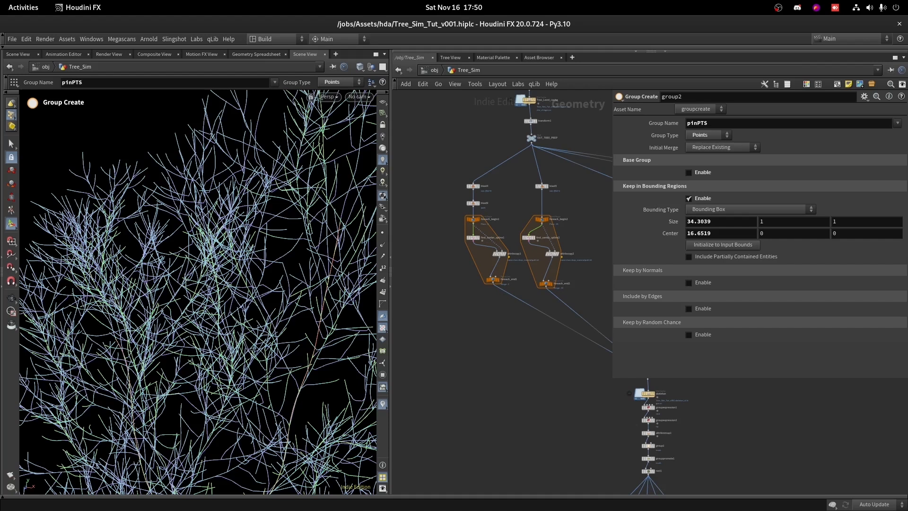
scroll(508, 285, "up", 6)
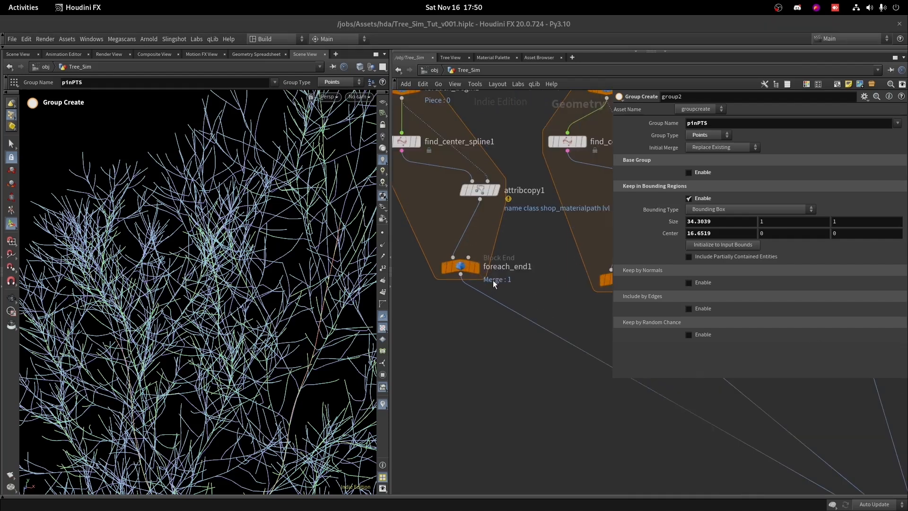
left_click(467, 268)
middle_click(467, 271)
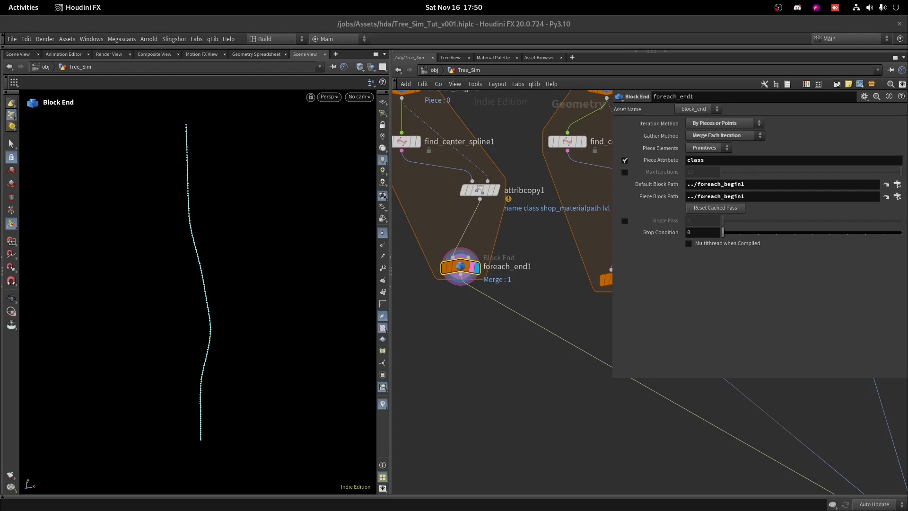
Step: Insert a Resample node between foreach_end1 and merge1 and display it
left_click(536, 294)
key("Tab")
type("resa")
key("Return")
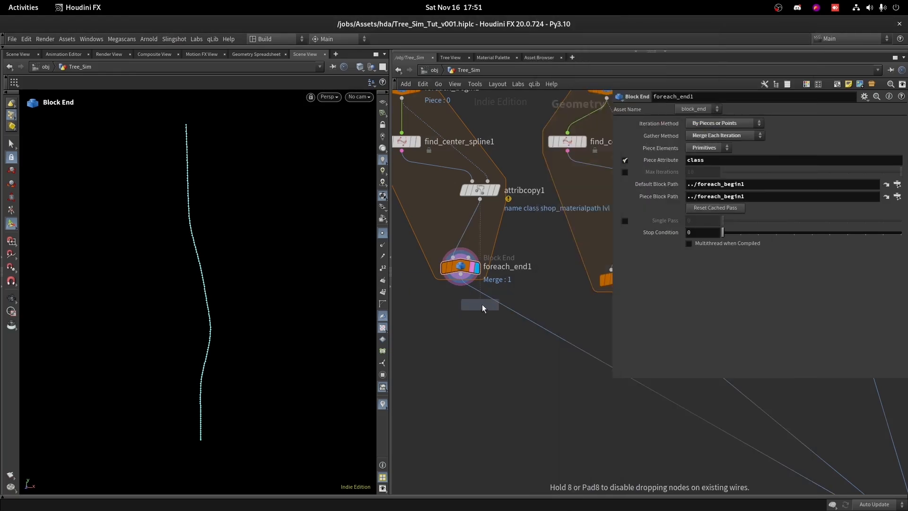
left_click(482, 307)
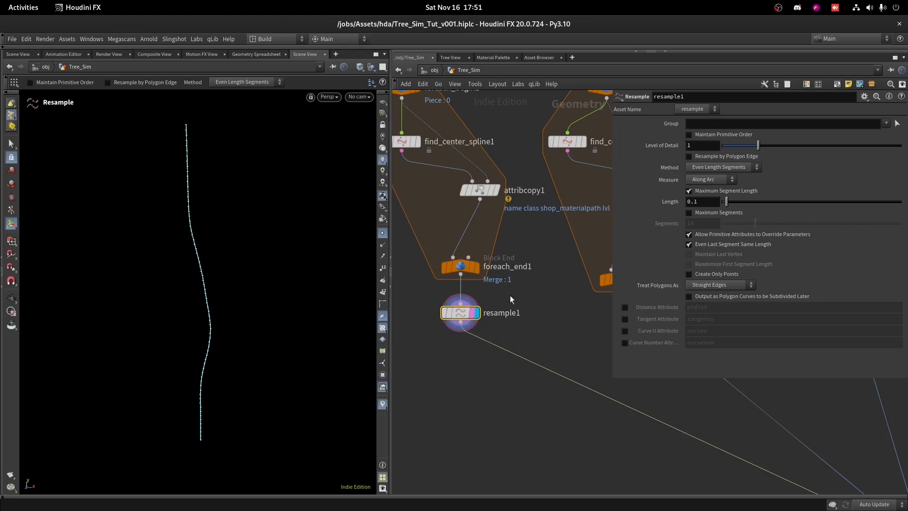
Step: Turn off Maximum Segment Length on the trunk's Resample and enable Maximum Segments with 10 segments
left_click(723, 190)
left_click(709, 213)
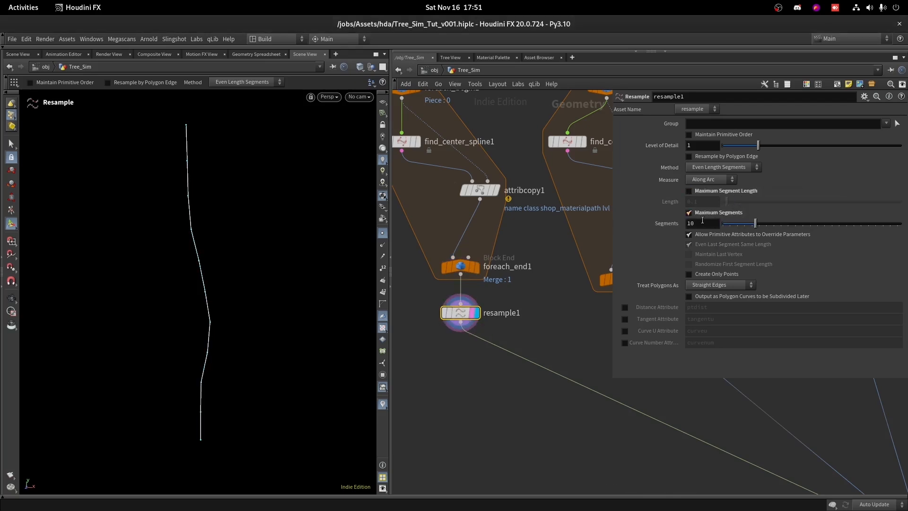
right_click_drag(239, 279, 215, 241, "alt")
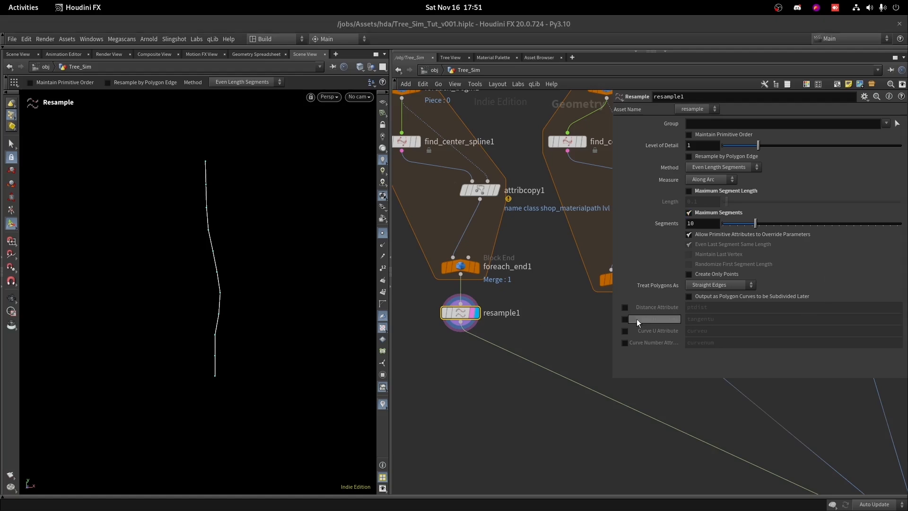
middle_click(456, 317)
scroll(504, 319, "down", 3)
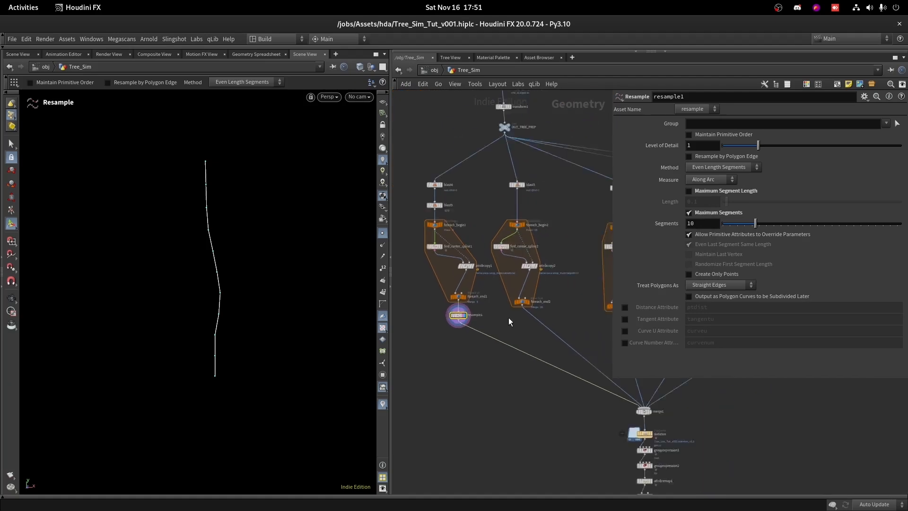
Step: Insert a copy of the Resample node between foreach_end2 and merge1 and display it
scroll(509, 317, "up", 2)
left_click(567, 307)
left_click_drag(566, 312, 548, 321)
left_click(565, 326)
key("space")
left_click_drag(201, 221, 251, 223, "alt")
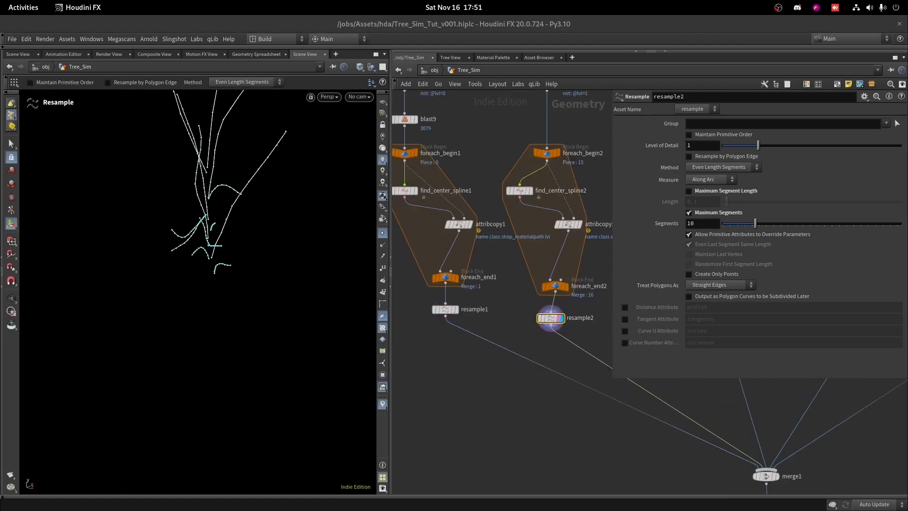
Step: Switch resample2 from Maximum Segments to Maximum Segment Length and set the length to 0.28
left_click(689, 212)
left_click(694, 191)
key("space+h")
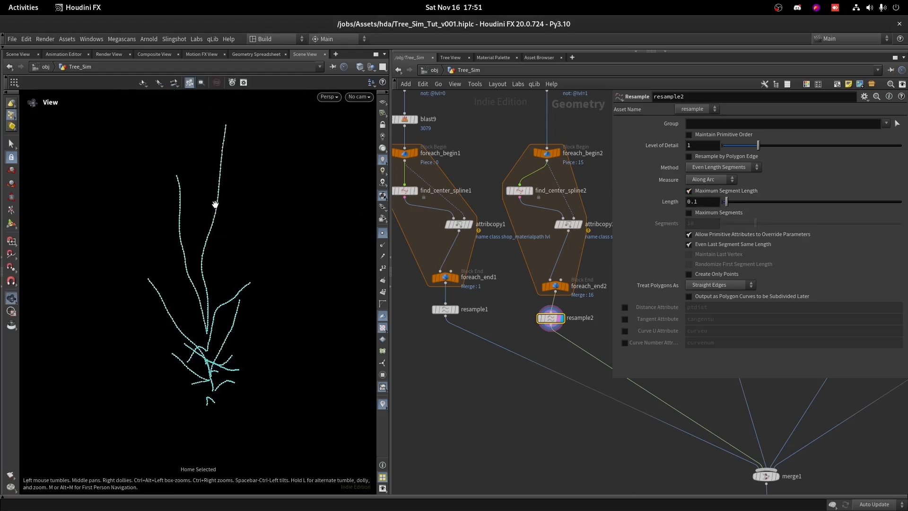
double_click(720, 200)
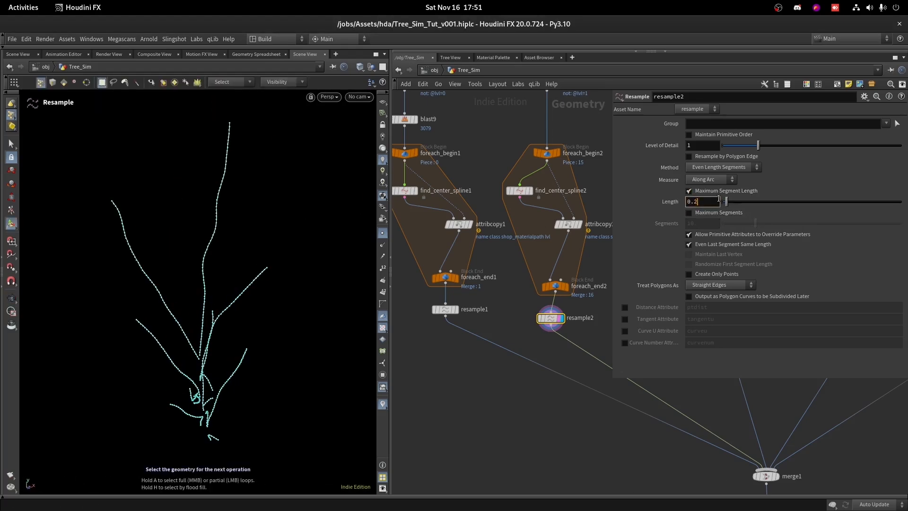
type("29")
key("BackSpace")
type("8")
key("Return")
key("Escape")
left_click_drag(249, 381, 260, 383)
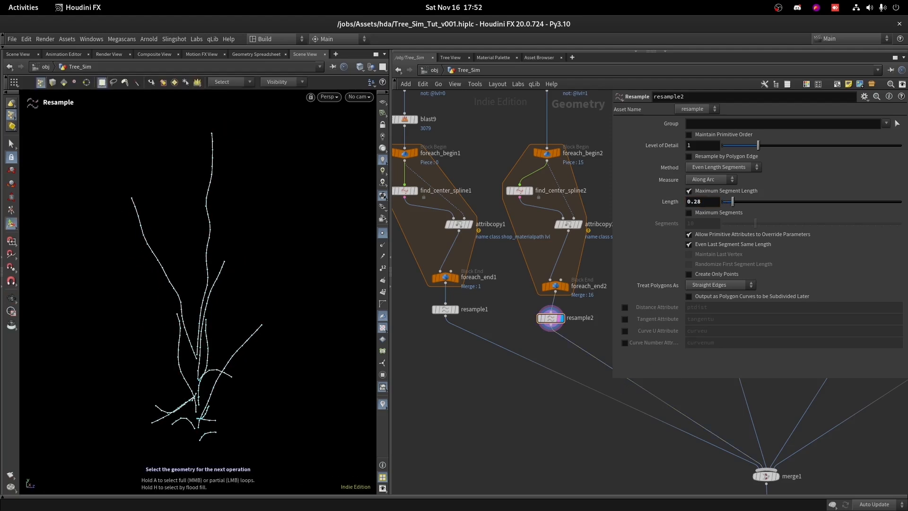
Step: Insert a copy of resample2 between foreach_end3 and merge1
scroll(442, 366, "down", 3)
middle_click_drag(508, 349, 442, 332)
left_click_drag(446, 316, 558, 331, "alt")
scroll(557, 318, "up", 3)
Step: Switch resample3 from Maximum Segment Length to Maximum Segments and set it to 14 segments
left_click(701, 191)
left_click(708, 215)
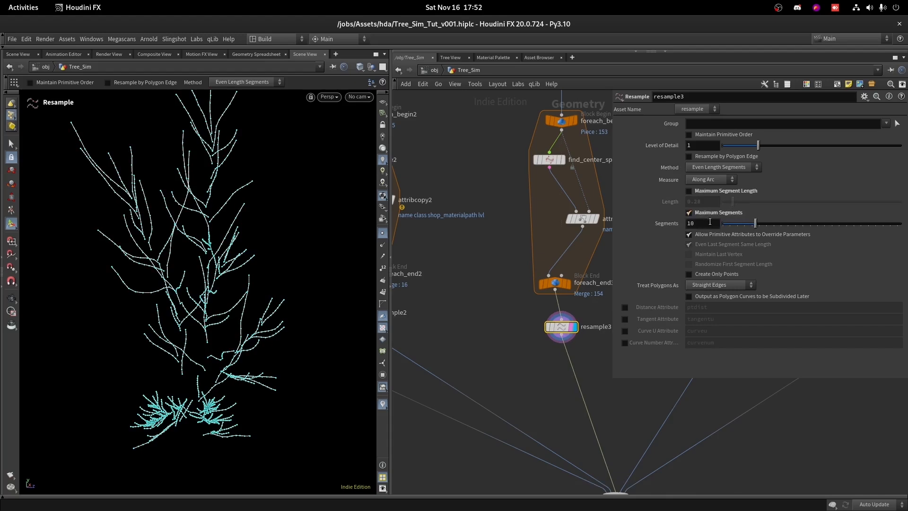
left_click(710, 221)
type("14")
left_click(541, 359)
mouse_move(197, 244)
right_mouse_down("alt")
mouse_move(255, 155)
mouse_move(276, 205)
mouse_move(203, 239)
right_mouse_up("alt")
left_click_drag(203, 240, 274, 227, "alt")
right_click_drag(274, 227, 279, 95, "alt")
left_click_drag(279, 95, 318, 123, "alt")
scroll(512, 336, "down", 2)
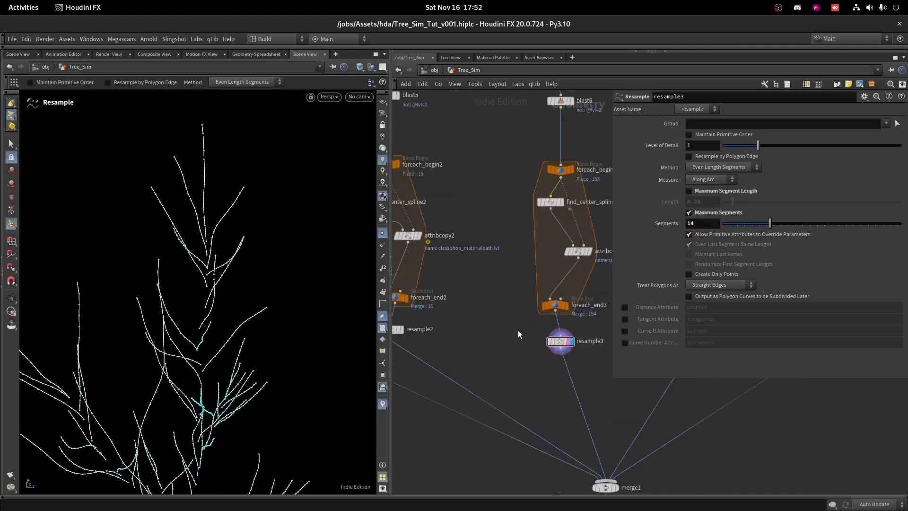
Step: Insert a copy of resample3 between foreach_end4 and merge1 and display it
left_click_drag(528, 280, 578, 356)
key("a")
left_click_drag(566, 323, 549, 378)
left_click(532, 381)
scroll(588, 313, "down", 3)
middle_click_drag(588, 313, 475, 327)
scroll(492, 355, "up", 3)
left_click_drag(429, 326, 571, 358, "alt")
left_click(573, 359)
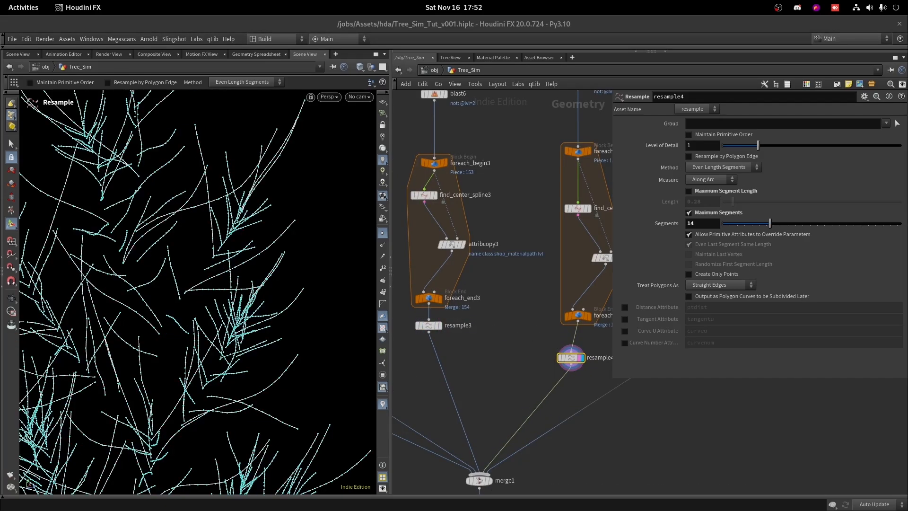
Step: Turn off Maximum Segments on resample4 and compare the curves with their original points
right_click_drag(267, 117, 298, 127, "alt")
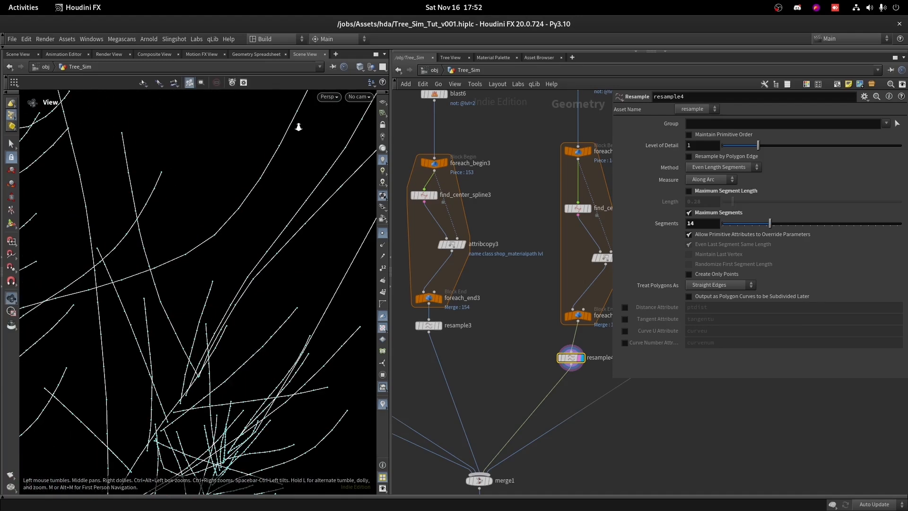
middle_click_drag(588, 374, 475, 351)
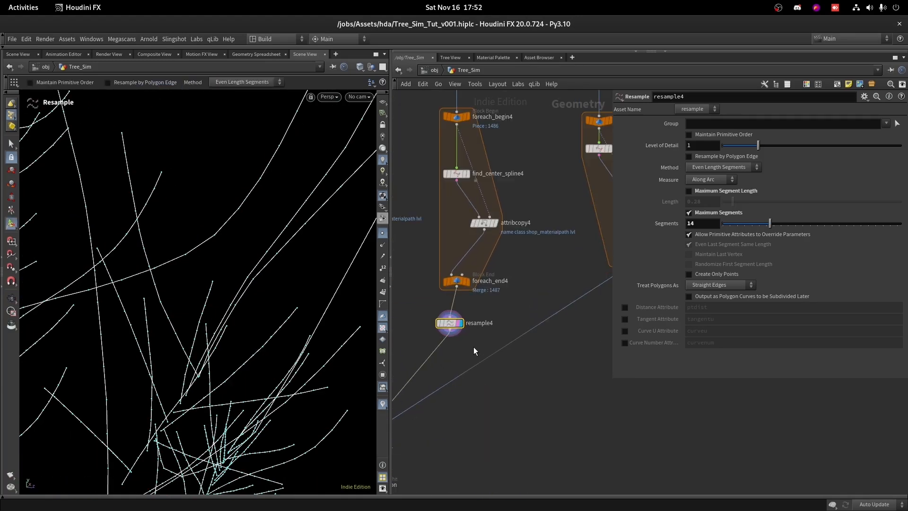
left_click(689, 213)
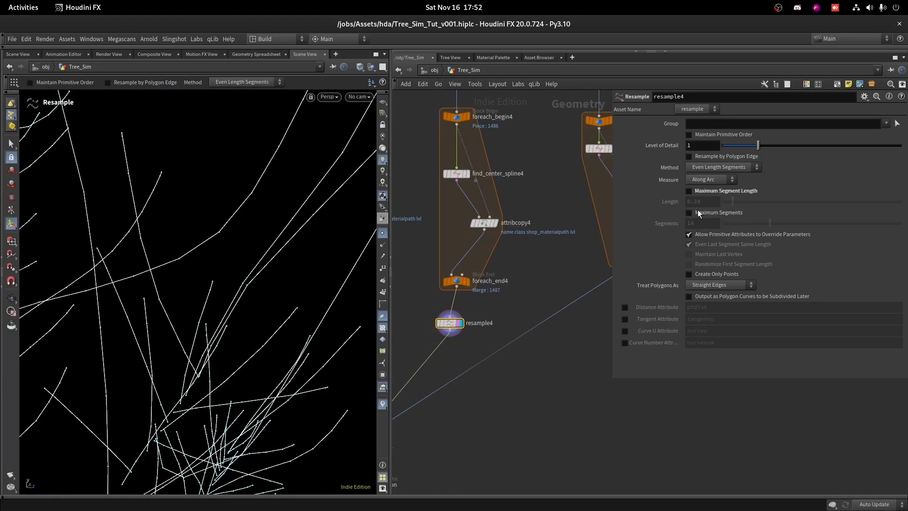
key("Escape")
right_click_drag(281, 103, 313, 92, "alt")
scroll(513, 321, "down", 4)
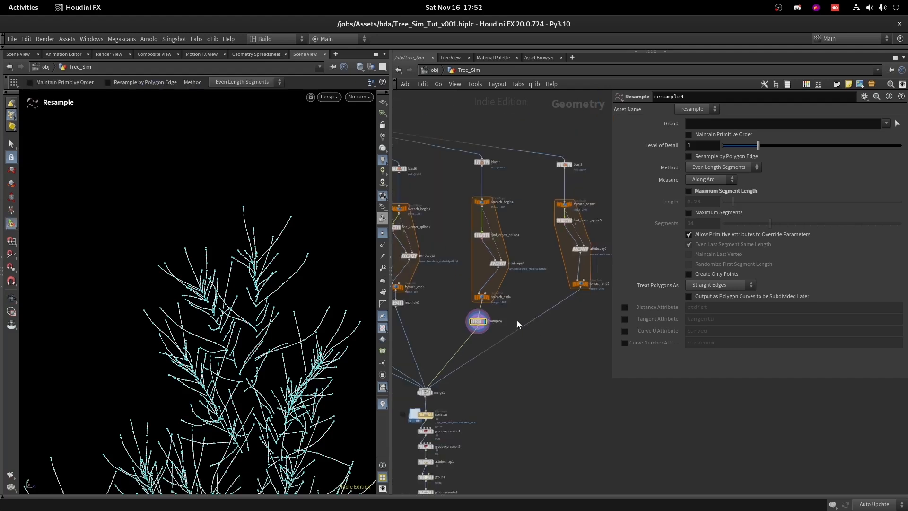
Step: Move resample4 onto the output of foreach_end5, compare the curves there, and delete the node
middle_click_drag(515, 320, 493, 300)
scroll(493, 300, "up", 3)
left_click_drag(434, 316, 526, 290)
scroll(526, 289, "up", 2)
scroll(526, 290, "up", 4)
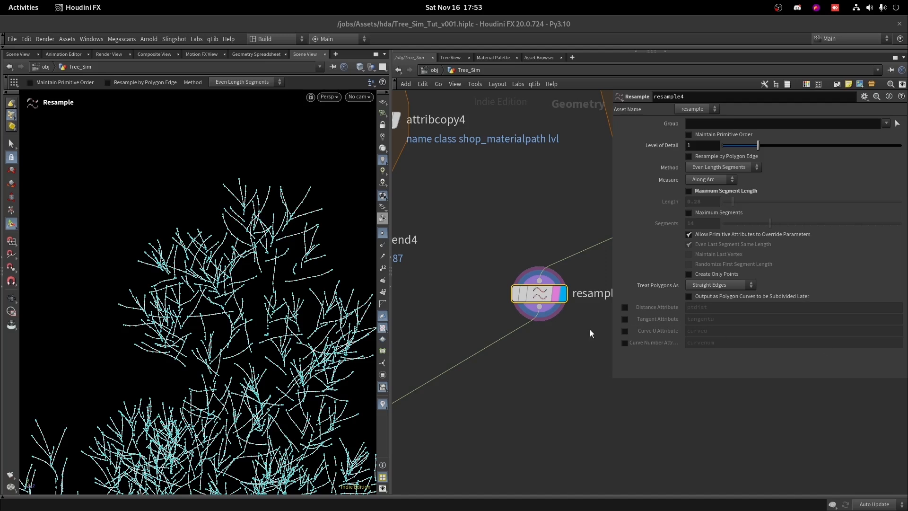
left_click_drag(590, 330, 507, 219)
key("Delete")
Step: Display the combined output of merge1
scroll(500, 298, "down", 5)
middle_click_drag(463, 316, 506, 250)
scroll(506, 250, "up", 5)
left_click(485, 194)
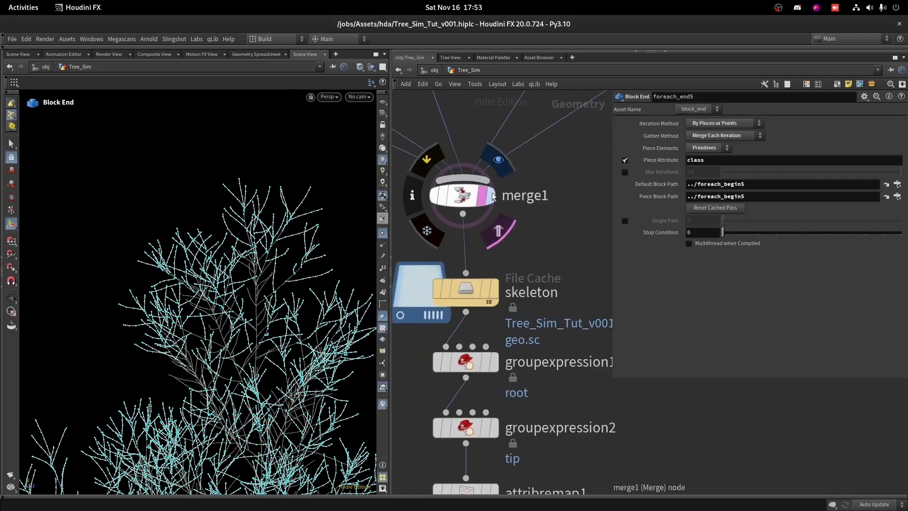
left_click(491, 196)
Step: Examine the point density of the merged tree curves from the crown down to the trunk base
key("space+g")
middle_click_drag(242, 392, 265, 239)
right_click_drag(265, 238, 286, 246)
left_click_drag(279, 255, 262, 292)
middle_click_drag(261, 293, 245, 426)
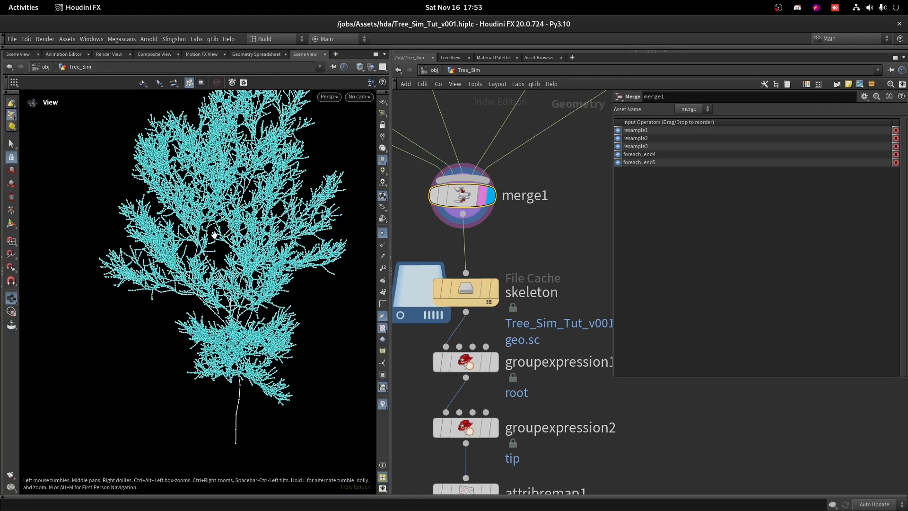
right_click_drag(214, 235, 205, 311)
right_click_drag(252, 231, 243, 274)
key("s")
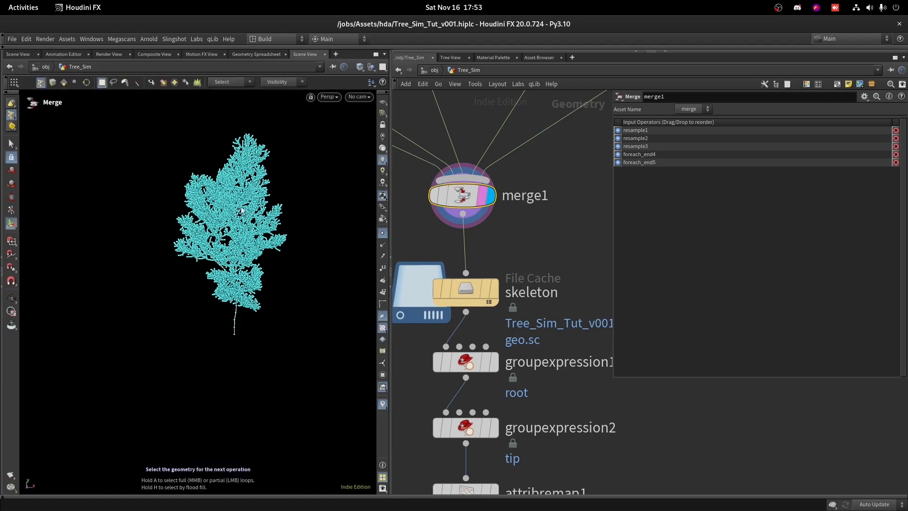
key("Escape")
scroll(208, 360, "up", 5)
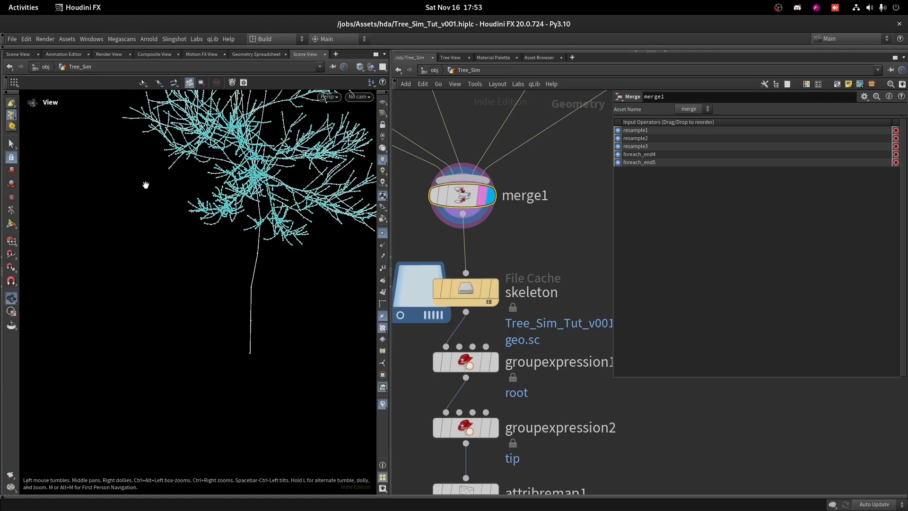
Step: Set the skeleton file cache to version 2 and save it to disk
mouse_move(496, 356)
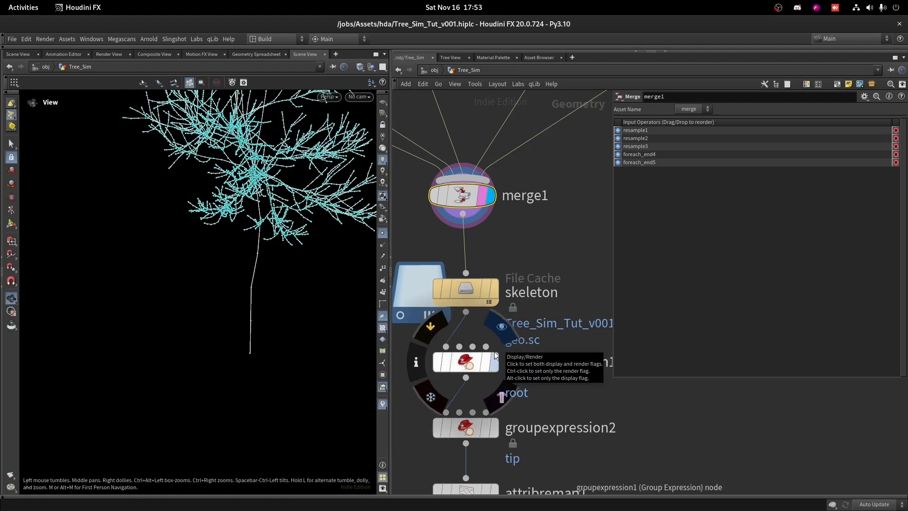
left_click(491, 291)
left_click_drag(728, 177, 731, 177)
left_click(715, 212)
Step: Display the pinPTS group and stretch its bounding box in Y to about 2.2, centered at about 0.6
scroll(434, 335, "down", 8)
middle_click_drag(497, 372, 510, 137)
scroll(521, 236, "down", 1)
scroll(502, 338, "up", 8)
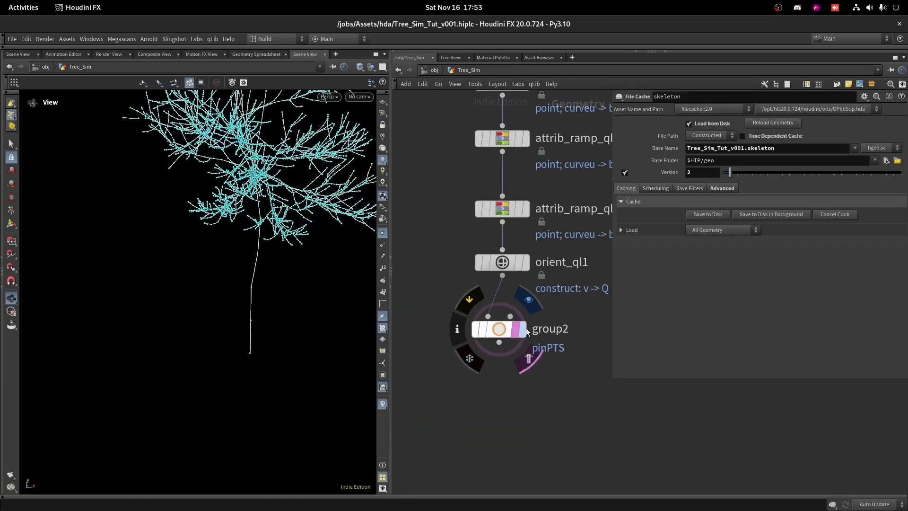
left_click(499, 329)
left_click_drag(216, 312, 239, 309, "alt")
scroll(239, 309, "down", 5)
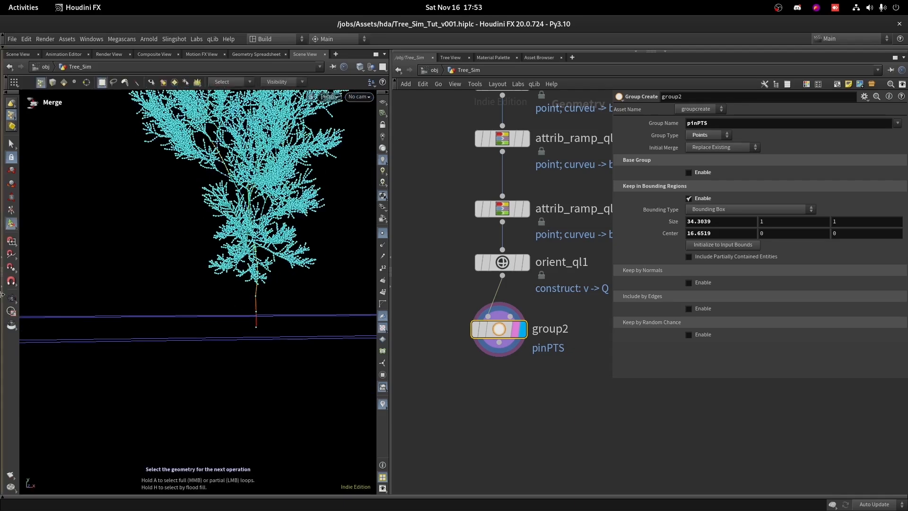
key("Return")
left_click_drag(277, 316, 273, 287)
left_click_drag(314, 327, 501, 305, "alt")
key("Return")
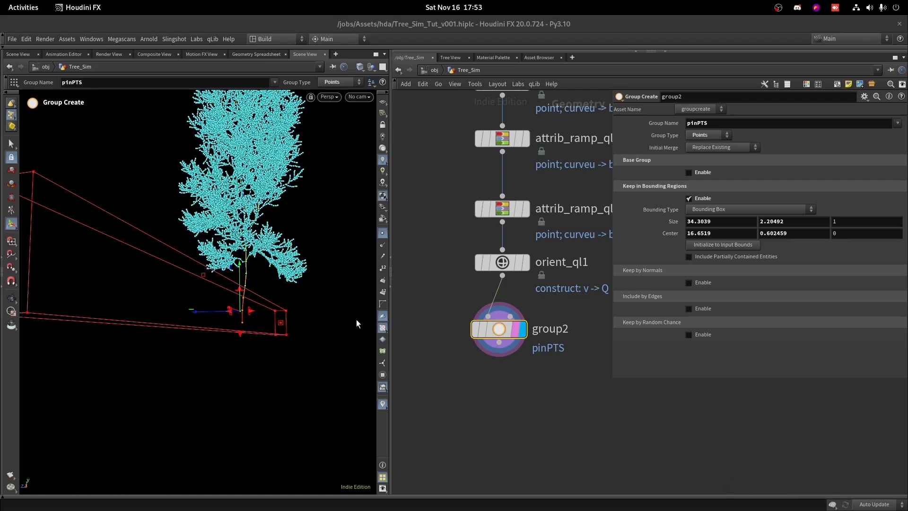
Step: Add a Vellum Configure Hair node fed by the pinPTS group node and display it
key("Tab")
type("vbe")
key("BackSpace")
key("BackSpace")
type("el")
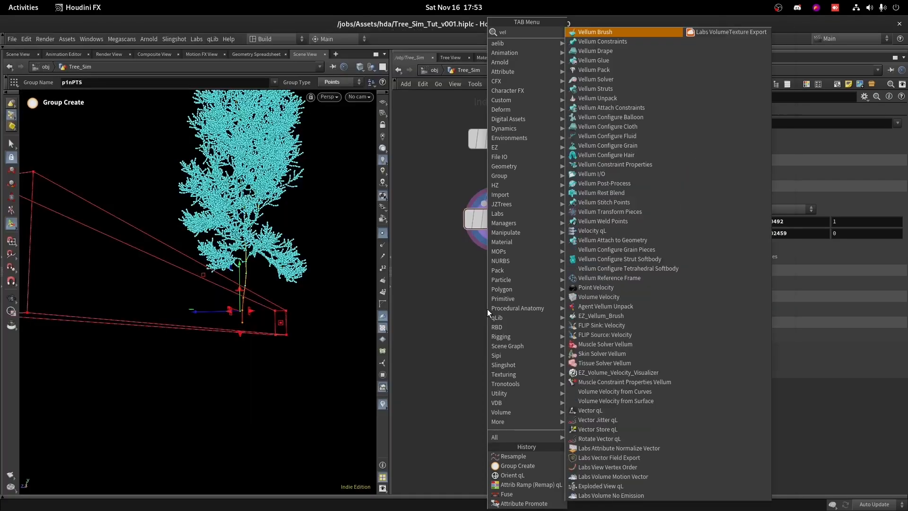
type("h")
left_click(606, 34)
scroll(508, 292, "up", 2)
left_click(498, 265)
left_click(535, 282)
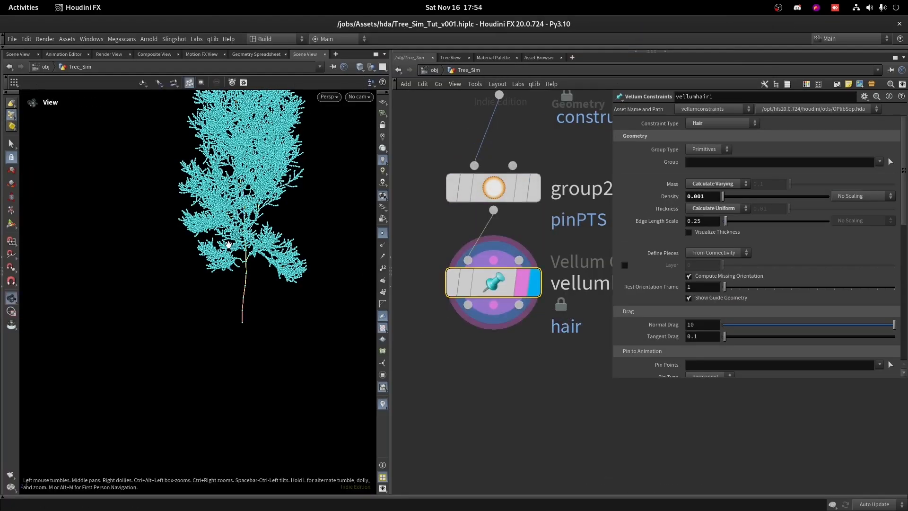
Step: Turn off point display in the viewport and inspect the tree with its hair constraints
key("space+g")
left_click_drag(269, 219, 317, 215)
right_click_drag(316, 215, 414, 106)
left_click(383, 233)
right_click_drag(269, 326, 171, 436)
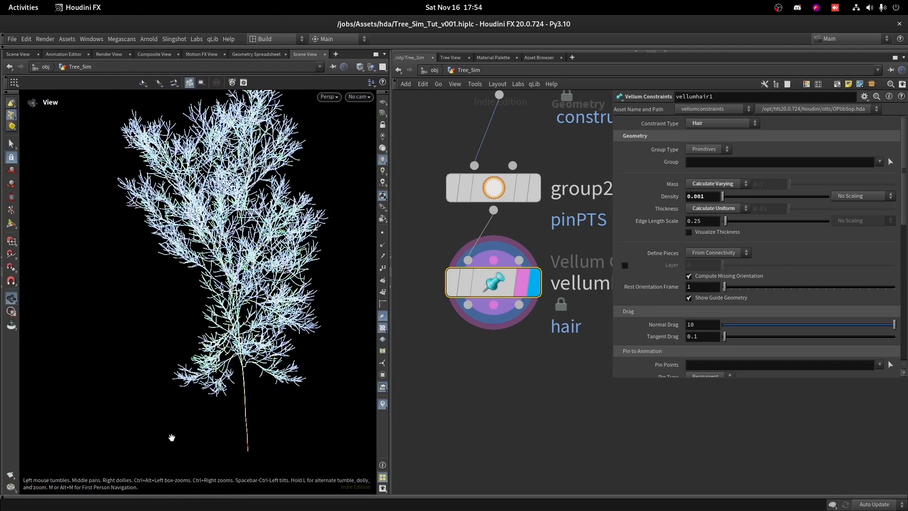
left_click_drag(170, 436, 302, 246)
right_click_drag(303, 246, 370, 164)
key("Escape")
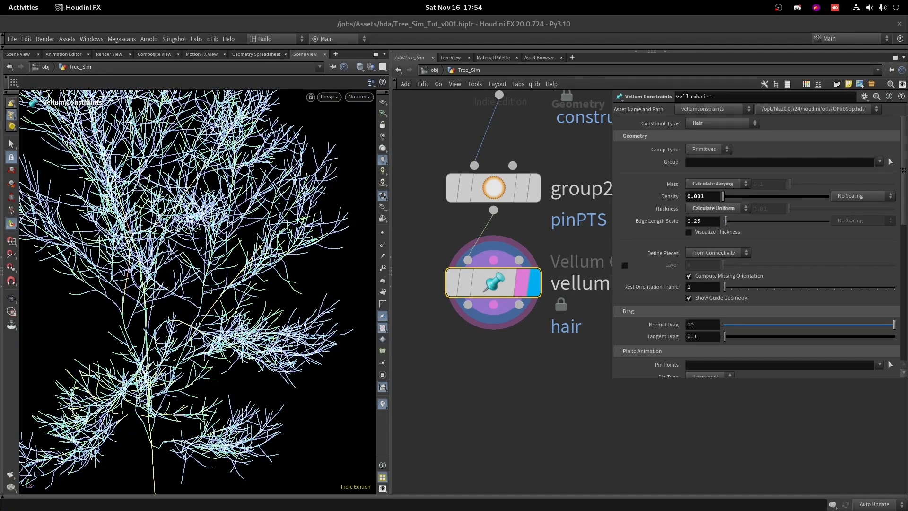
Step: Change the Mass mode of the Vellum hair constraints to Set Uniform
left_click(716, 183)
left_click(716, 204)
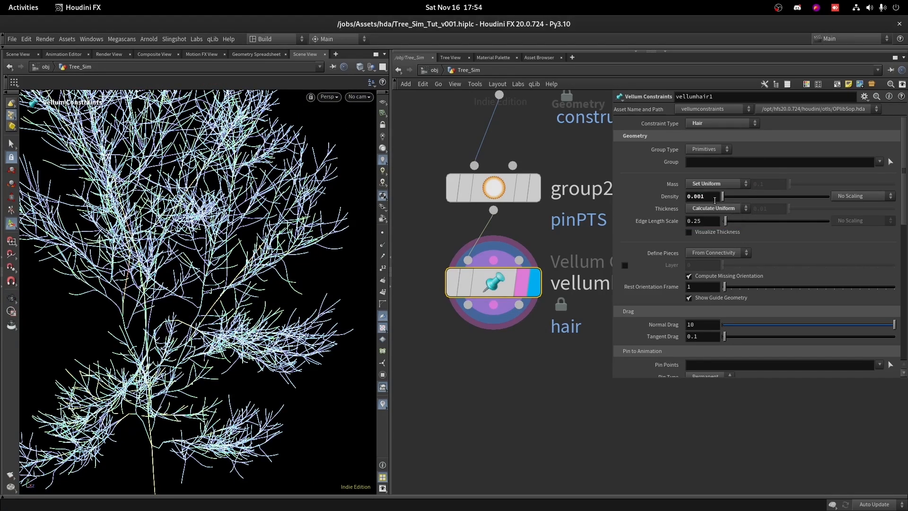
Step: Change the hair constraints' Mass mode to Calculate Varying and set the Density to 10
left_click(716, 184)
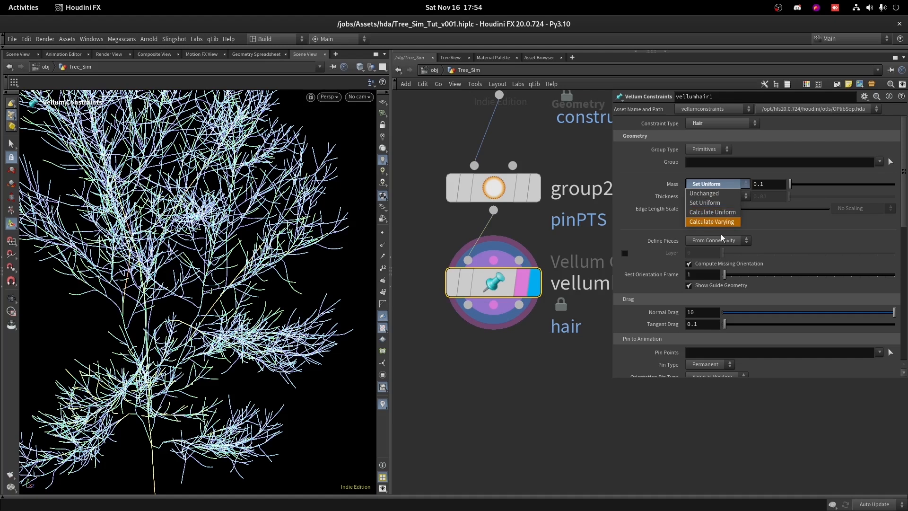
left_click(719, 225)
type("1")
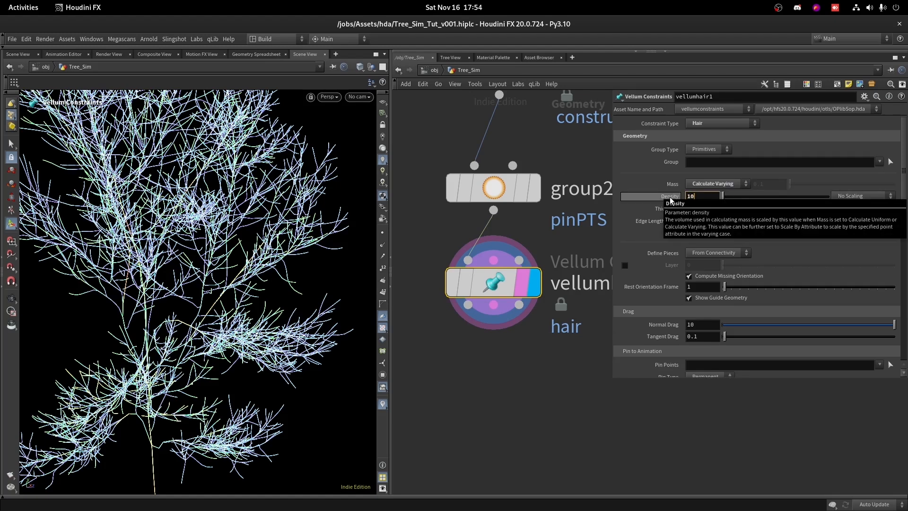
type("0")
key("Return")
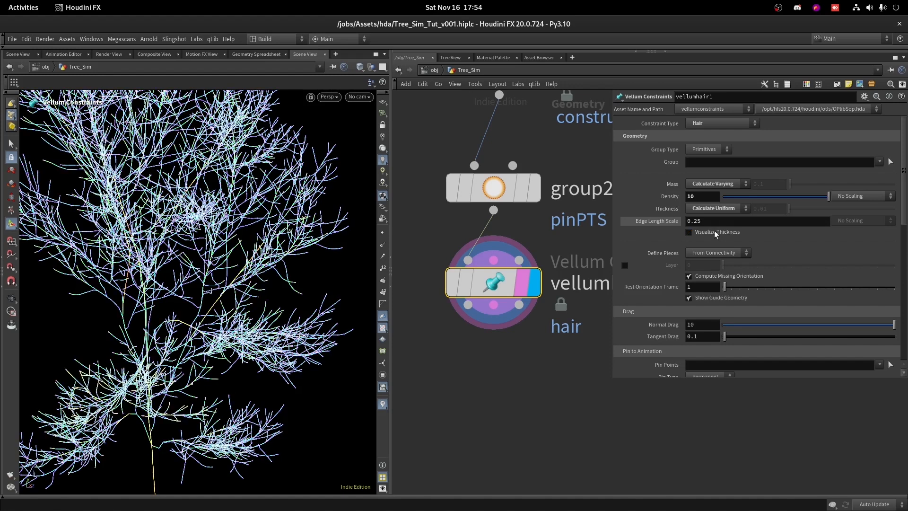
Step: Set the Stretch stiffness of the hair constraints to 1 and its damping ratio to 0.01
scroll(578, 227, "down", 5)
scroll(659, 262, "down", 3)
double_click(702, 276)
type("1")
double_click(714, 286)
type(".01")
key("Return")
Step: Pin the hair constraints with the pinPTS point group and enable Match Animation
scroll(670, 297, "down", 5)
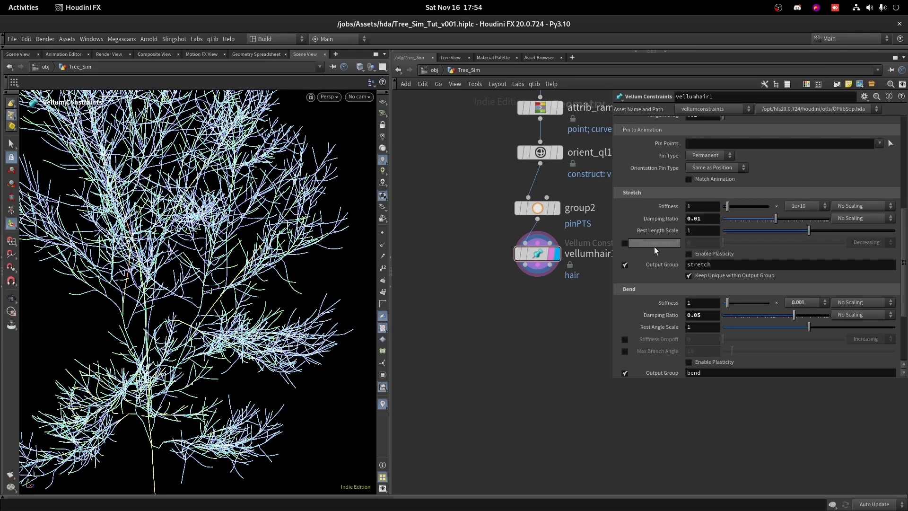
scroll(676, 227, "up", 1)
left_click(879, 169)
left_click(886, 179)
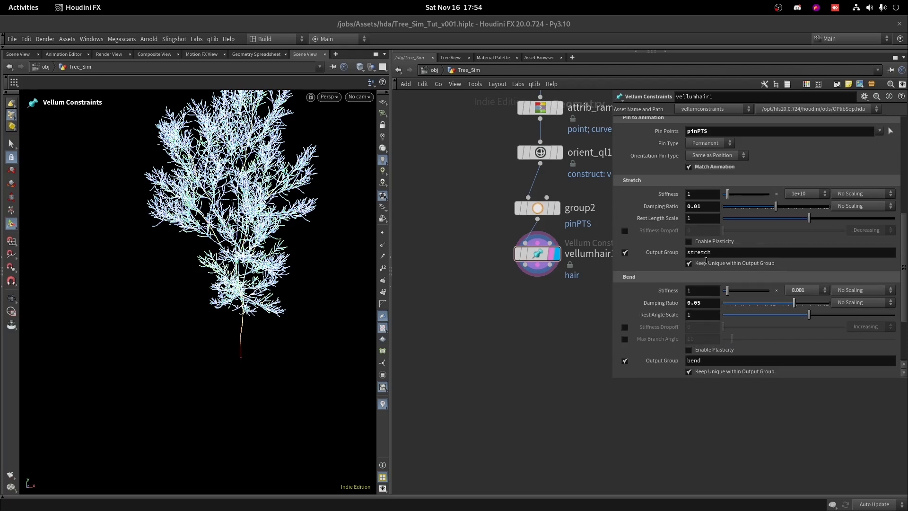
Step: Set the Bend stiffness of the hair constraints to 10000 with a 1e+10 multiplier
left_click(704, 289)
type("0000")
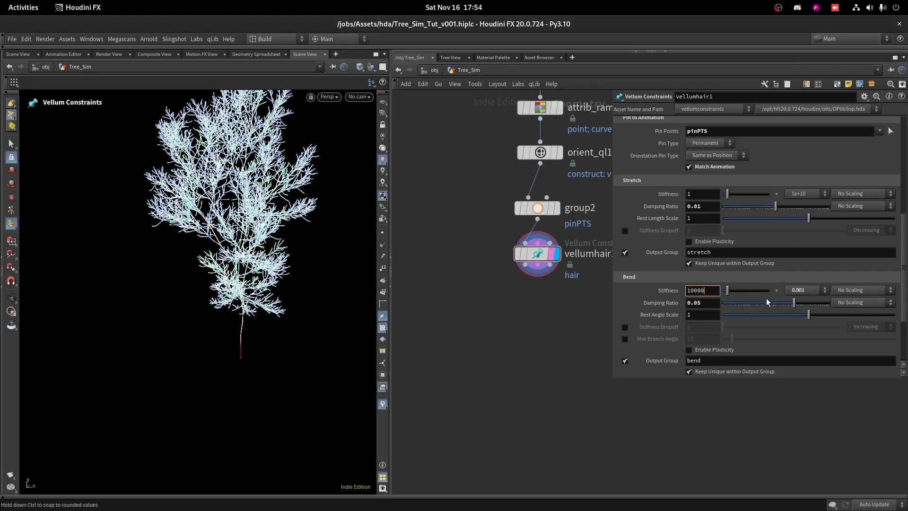
left_click(796, 291)
left_click(800, 301)
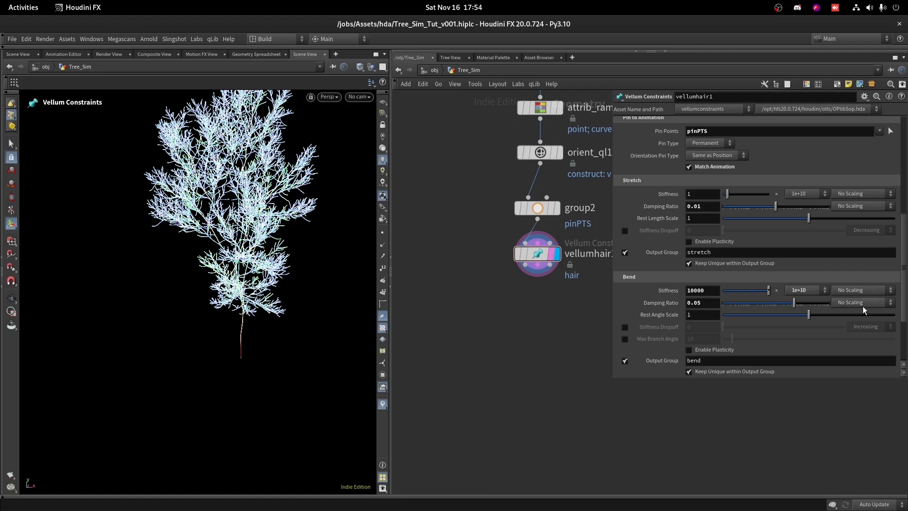
Step: Switch the Bend stiffness to Scale by Both with a scale of 70000, and set the Bend damping ratio to 0.1
left_click(863, 290)
left_click(863, 328)
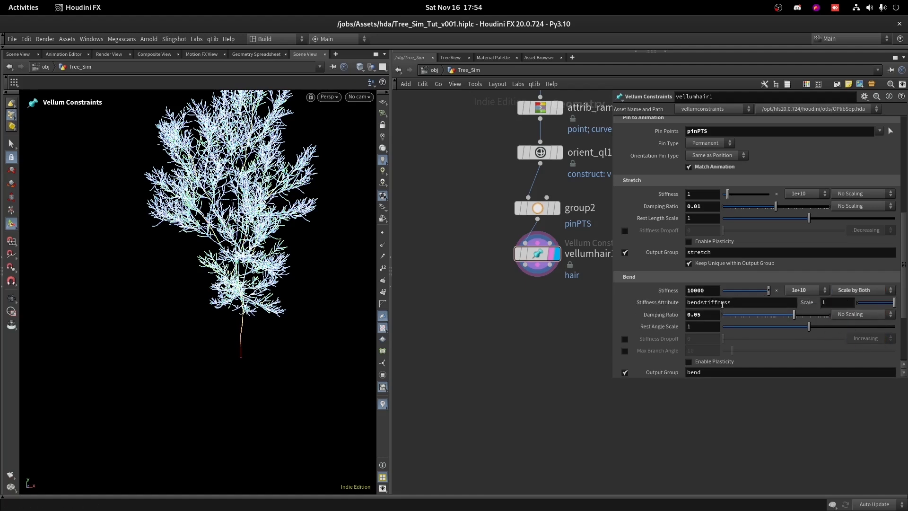
double_click(835, 302)
type("70000")
key("Return")
type("1")
key("Return")
Step: Add a Vellum Solver node fed by the Vellum hair constraints and display it
key("Tab")
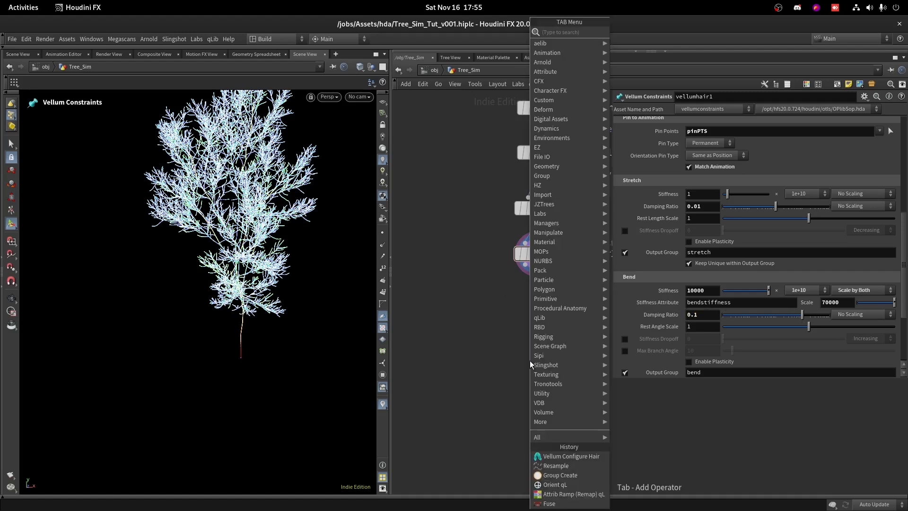
type("ve")
type("llum so")
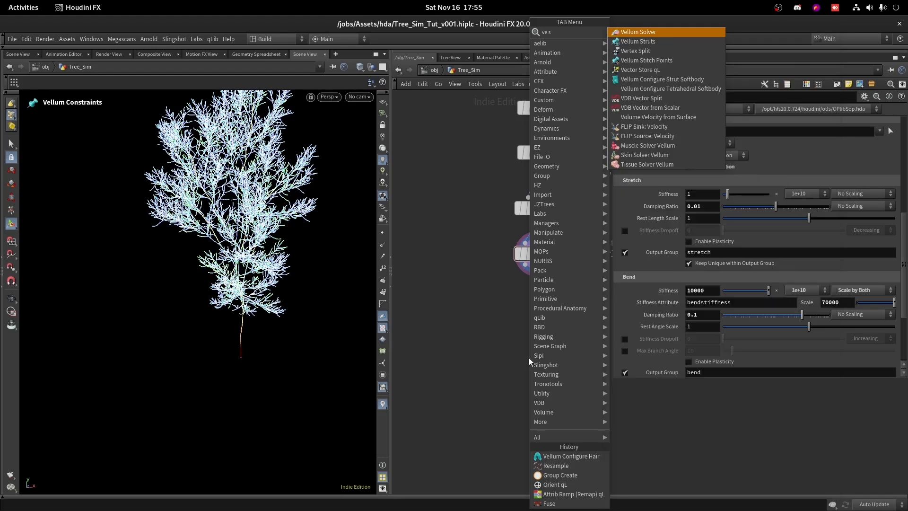
key("Return")
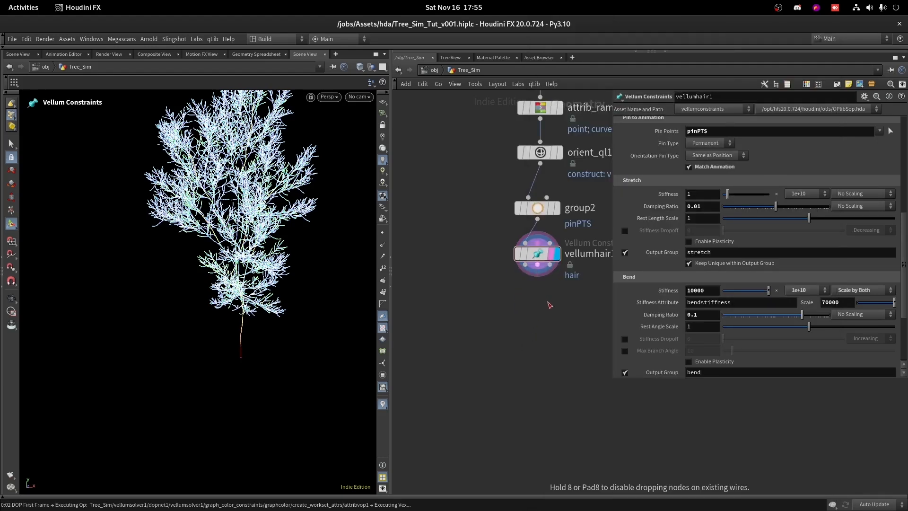
left_click(542, 302)
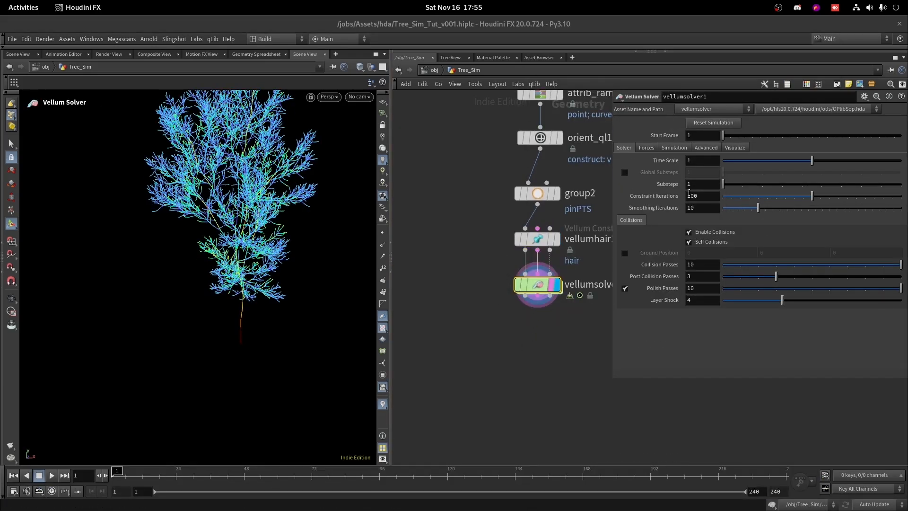
Step: Set the Vellum solver's Substeps to 3 and its Constraint Iterations to 500
double_click(691, 186)
type("3")
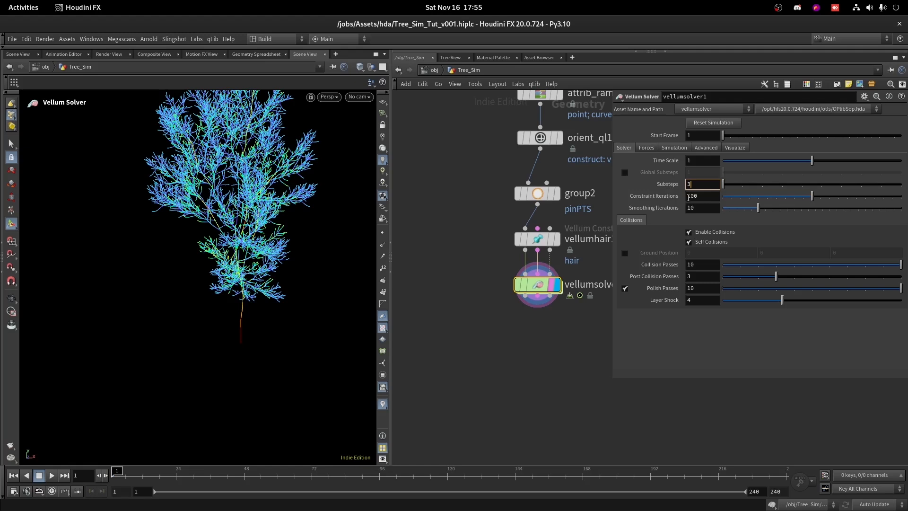
left_click(688, 197)
mouse_move(663, 196)
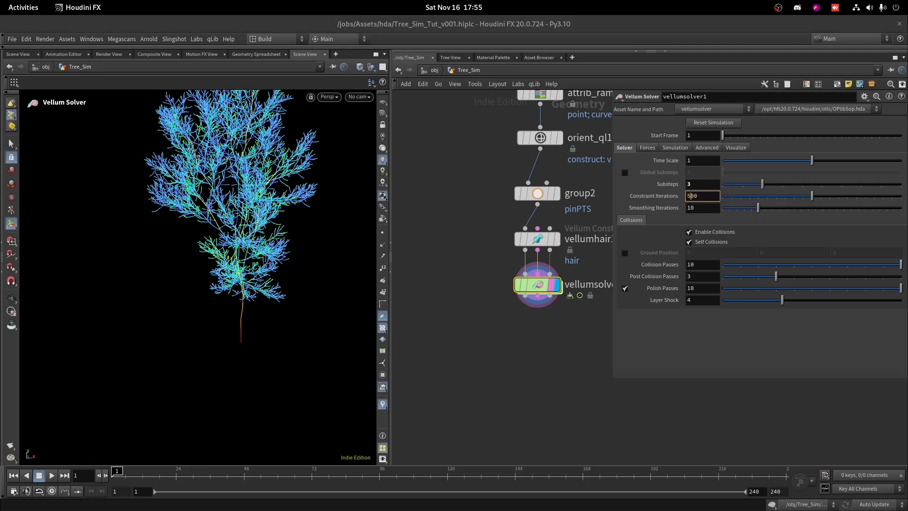
Step: Disable the solver's Built-in Wind and set the Y gravity to -2
left_click(656, 148)
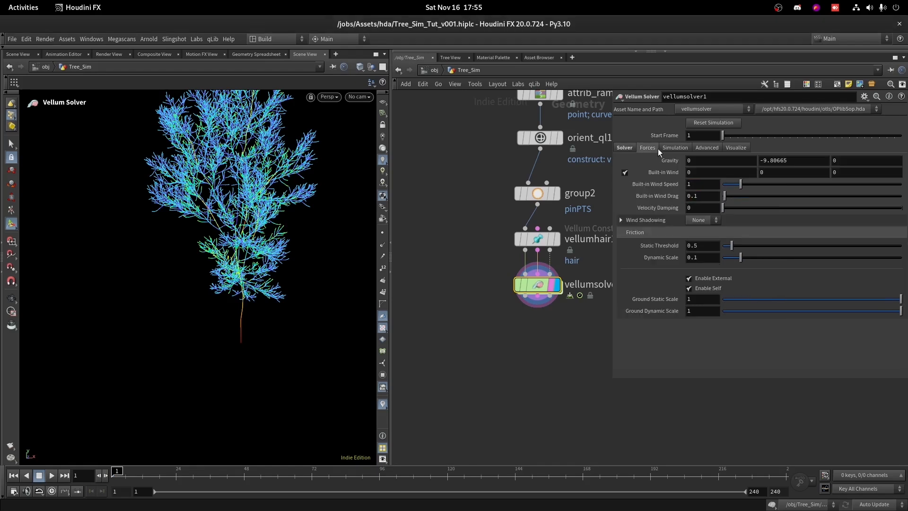
double_click(702, 185)
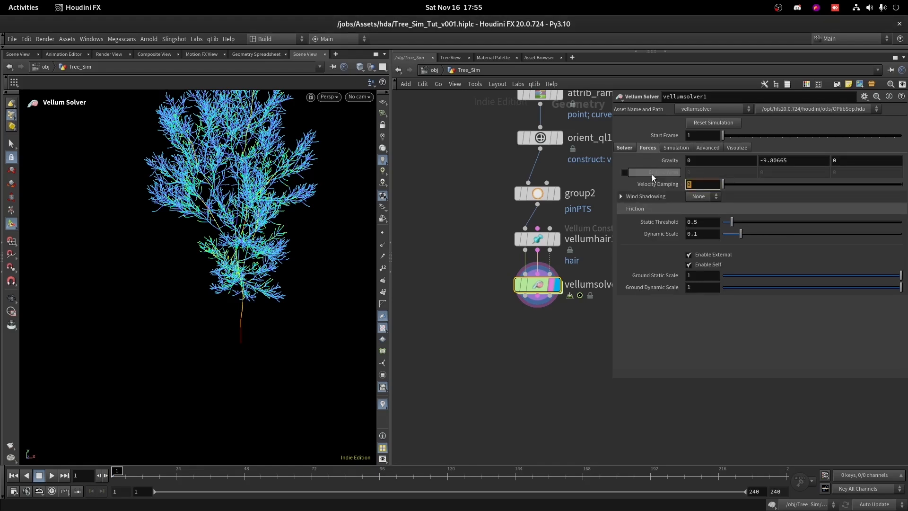
double_click(765, 160)
type("-2")
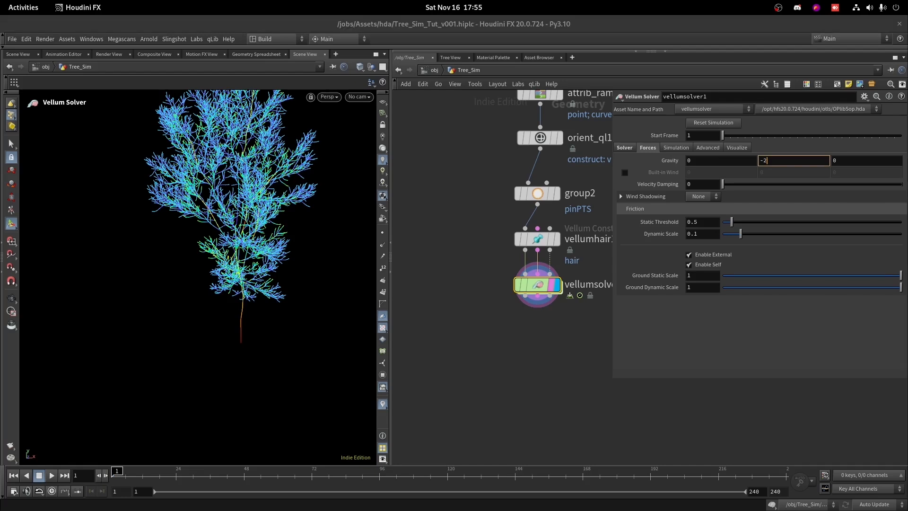
Step: Play the tree simulation to check how the branches move, and return to frame 1
left_click(52, 475)
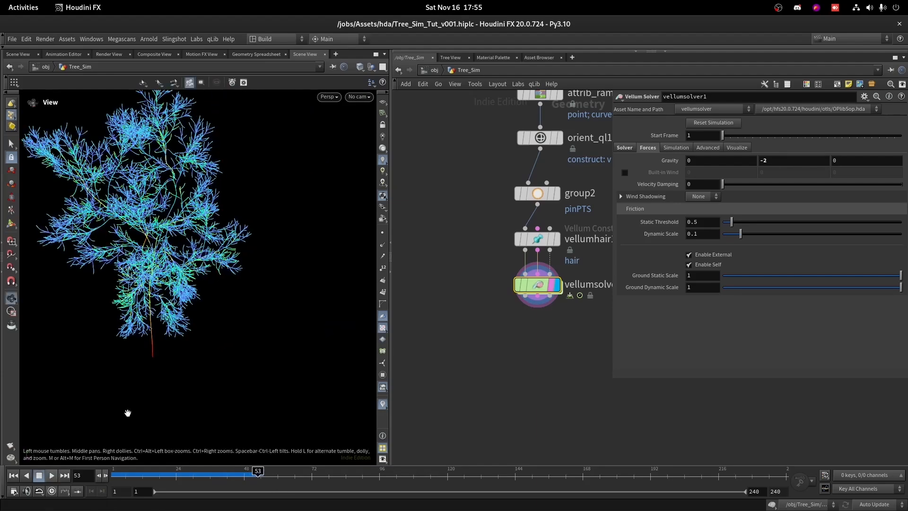
left_click(46, 477)
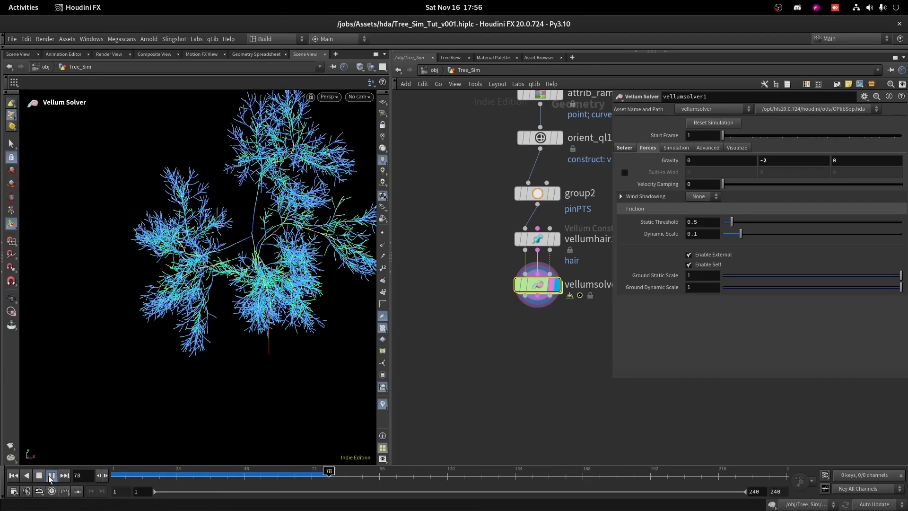
left_click(13, 476)
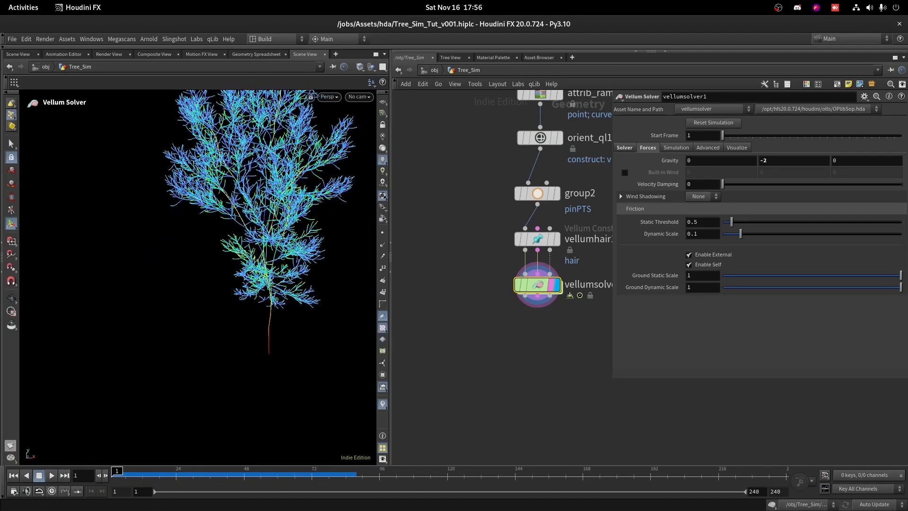
Step: Insert a Vellum Constraints node between the hair constraints and the solver, and display it
scroll(557, 307, "up", 3)
middle_click_drag(557, 308, 552, 278)
left_click_drag(530, 247, 530, 393)
key("Tab")
type("ve")
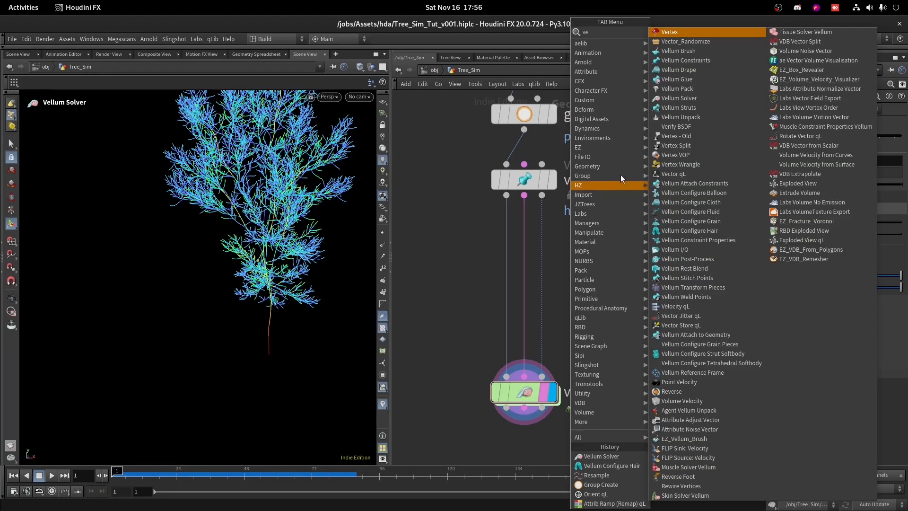
left_click(717, 62)
left_click(526, 228)
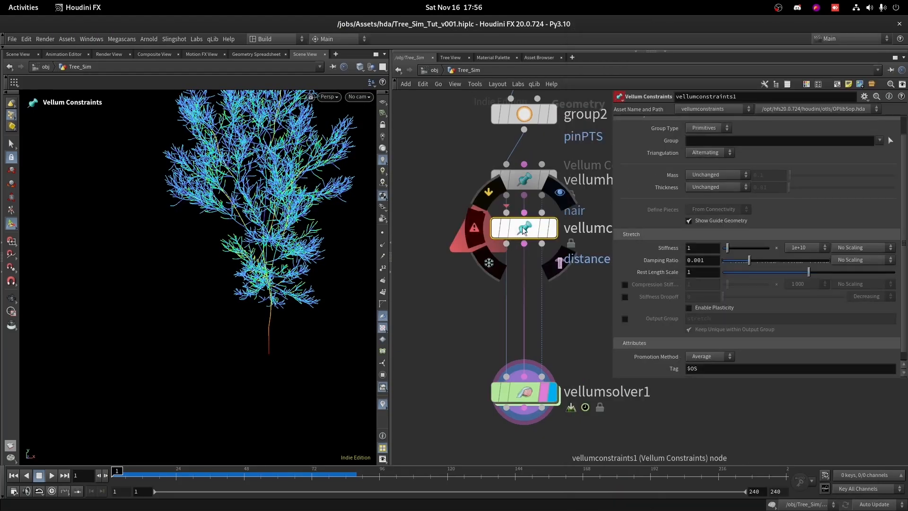
left_click(550, 251)
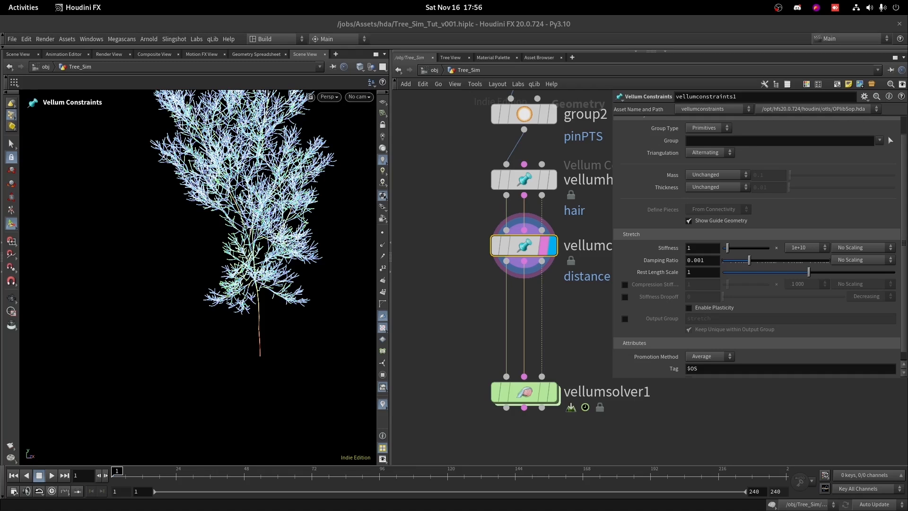
left_click(707, 129)
left_click(700, 148)
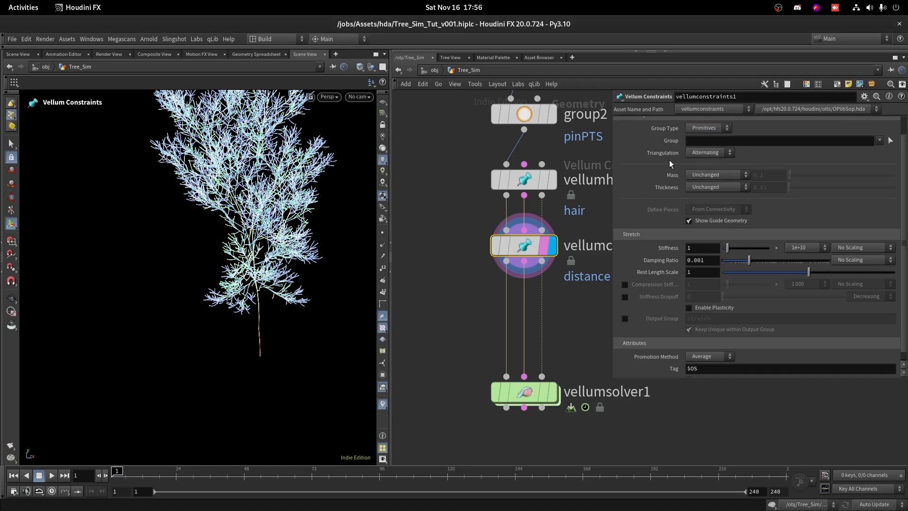
scroll(668, 160, "up", 2)
left_click(698, 125)
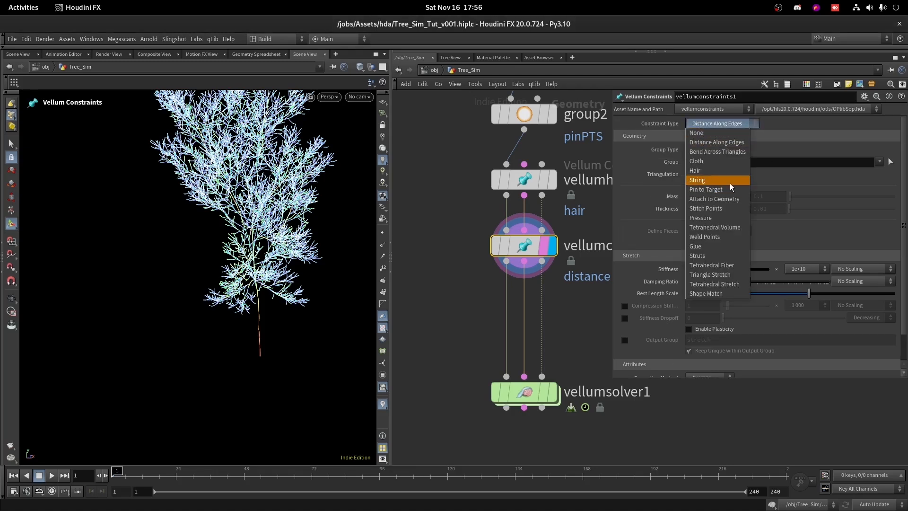
left_click(712, 190)
left_click(862, 161)
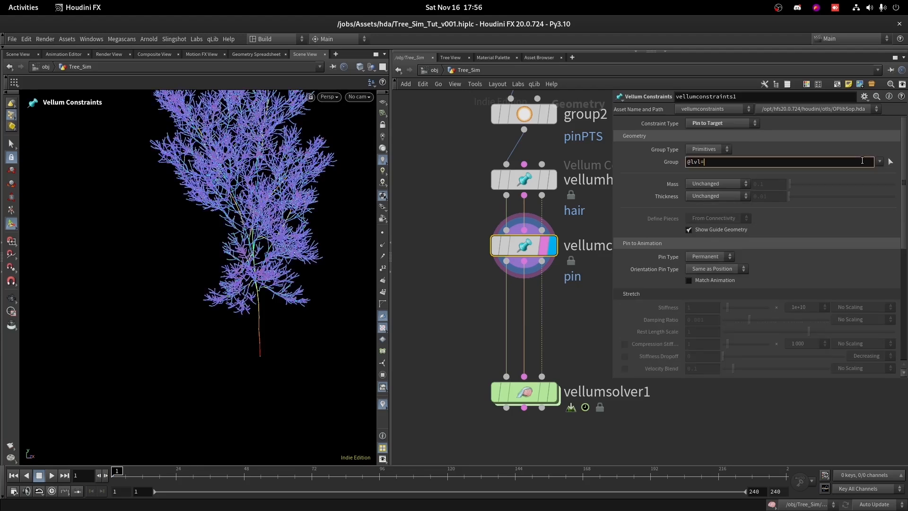
key("Return")
key("Escape")
Step: Change the trunk constraint's Pin Type to Soft and enable Match Animation
scroll(348, 252, "up", 5)
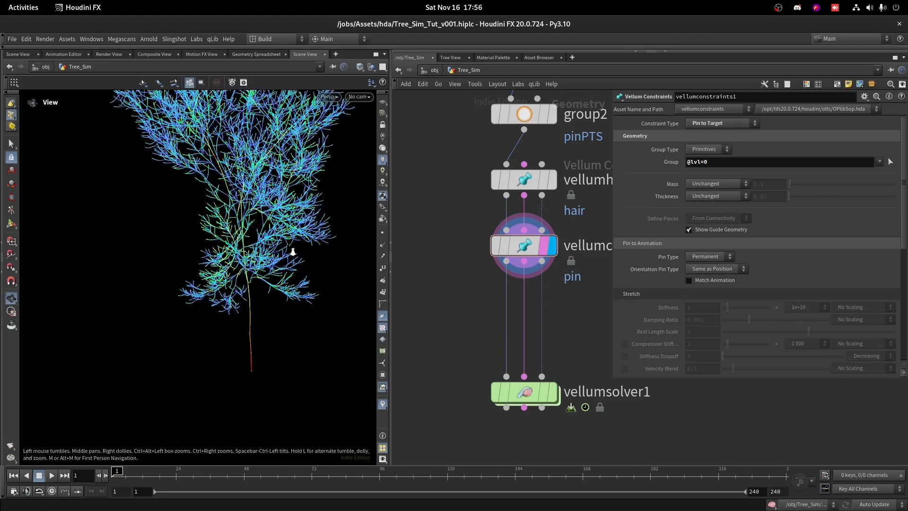
key("Return")
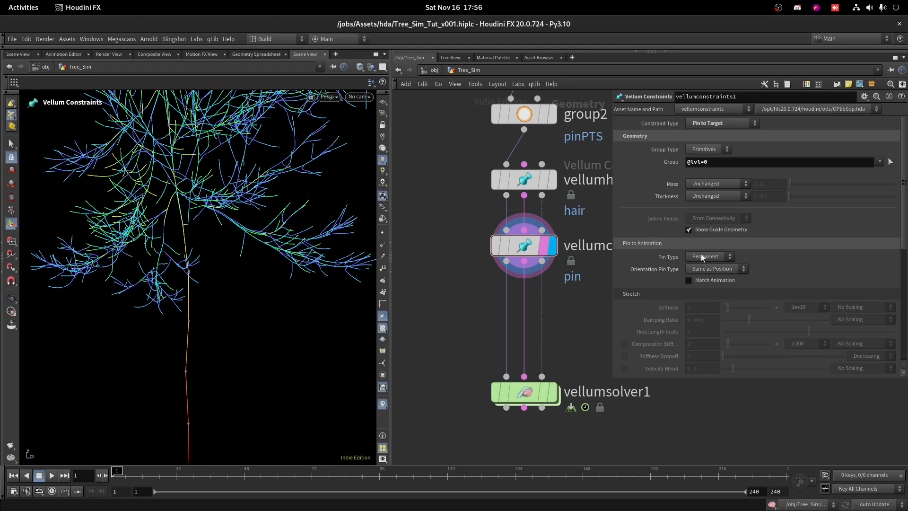
left_click(704, 284)
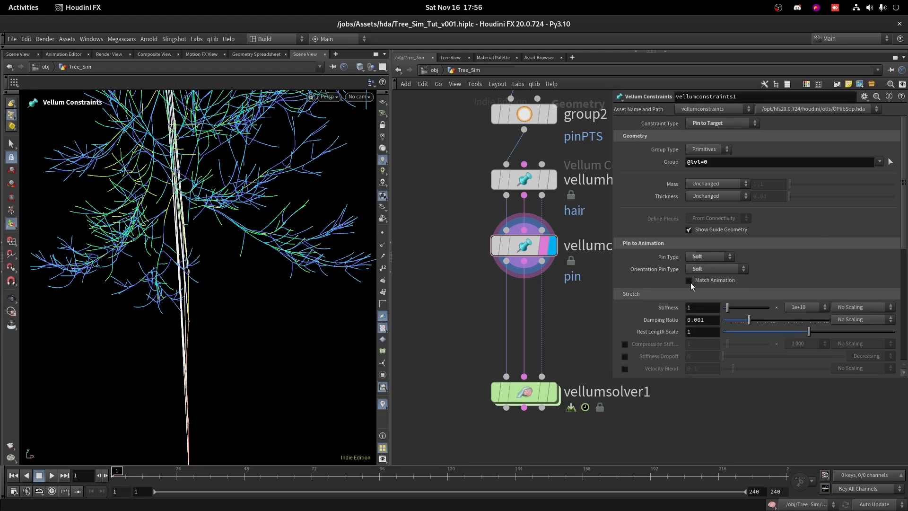
left_click(690, 282)
Step: Set the pin constraint's Stretch stiffness multiplier to 1 000 000 and scale it by the bendstiffness attribute
scroll(868, 224, "down", 3)
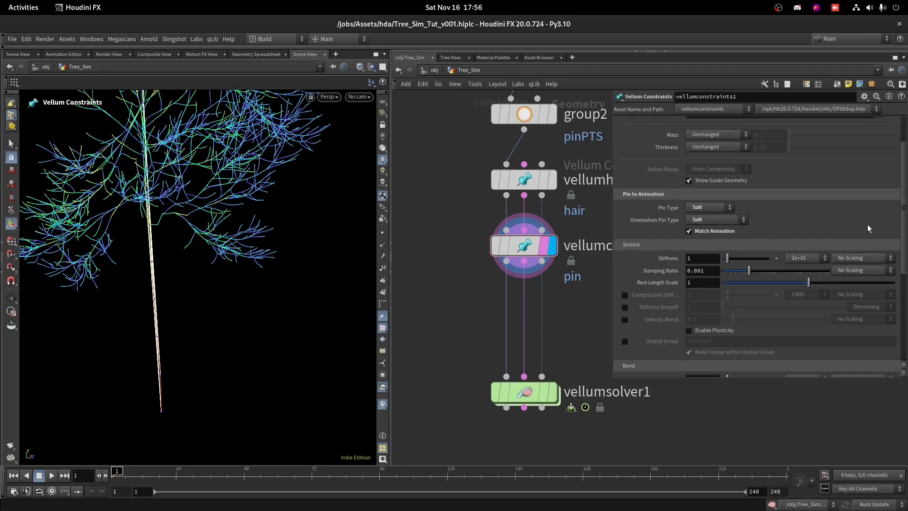
left_click(811, 258)
left_click(809, 308)
left_click(863, 258)
left_click(859, 267)
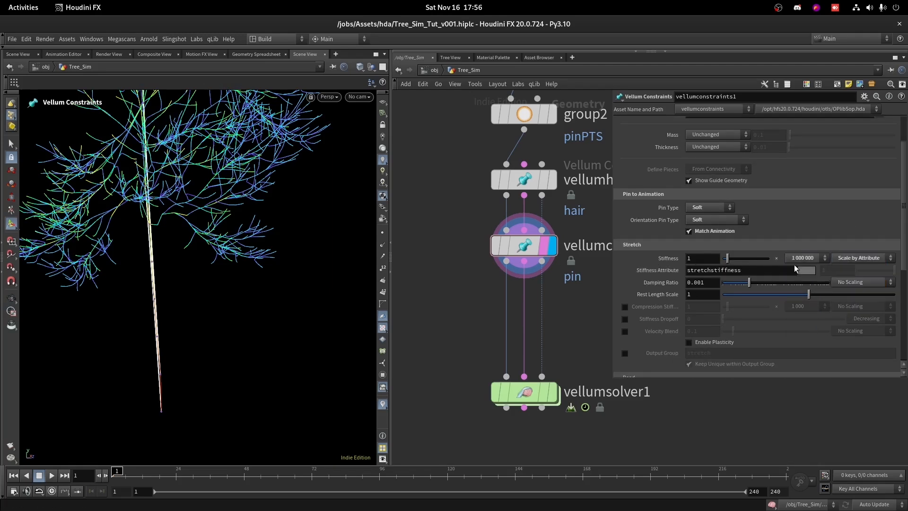
left_click(707, 270)
left_click_drag(713, 270, 597, 269)
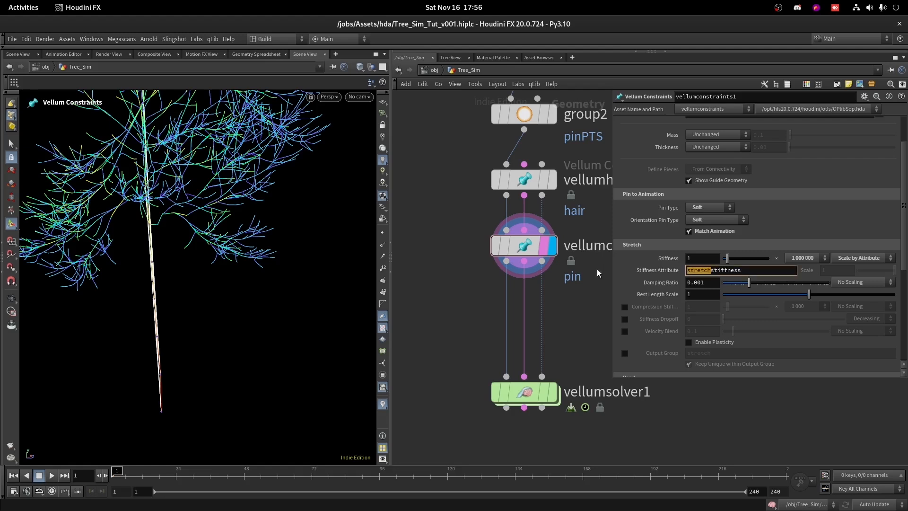
type("bend")
scroll(639, 319, "down", 5)
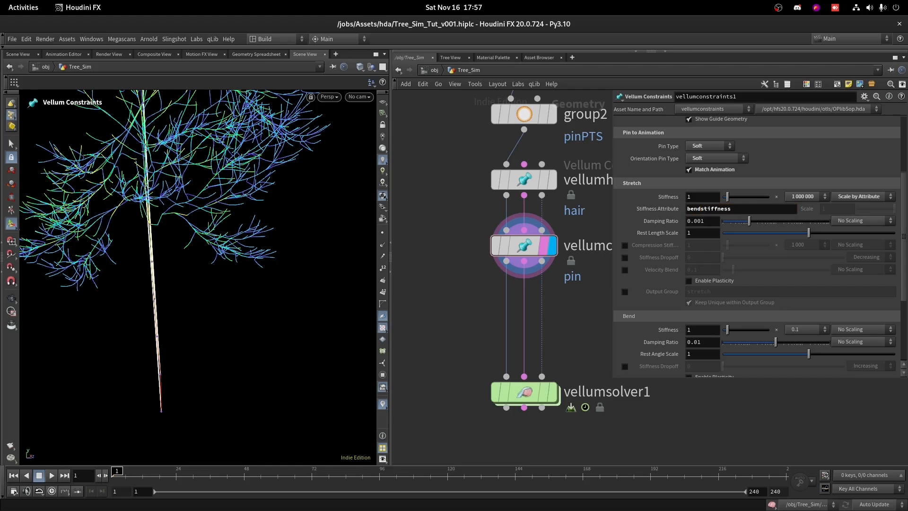
left_click_drag(537, 249, 537, 322, "alt")
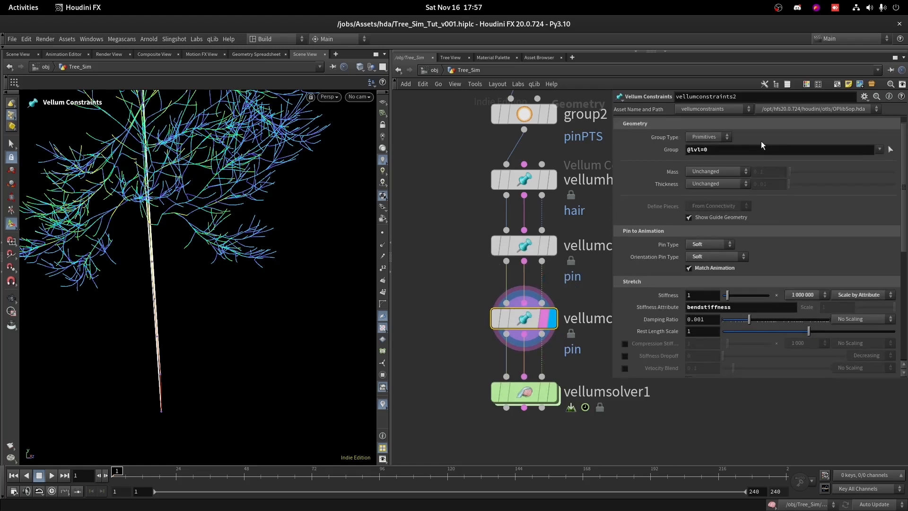
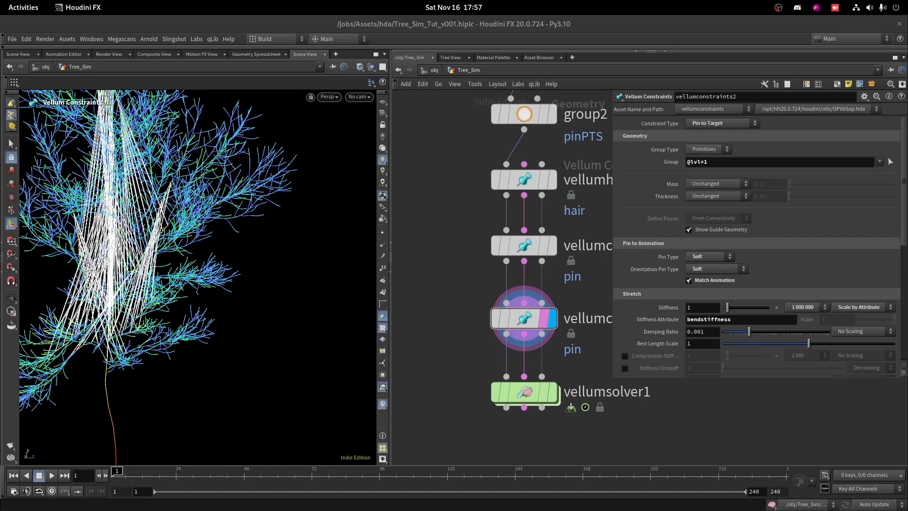
middle_click_drag(564, 349, 537, 201)
left_click_drag(506, 248, 511, 340)
key("Tab")
left_click(237, 213)
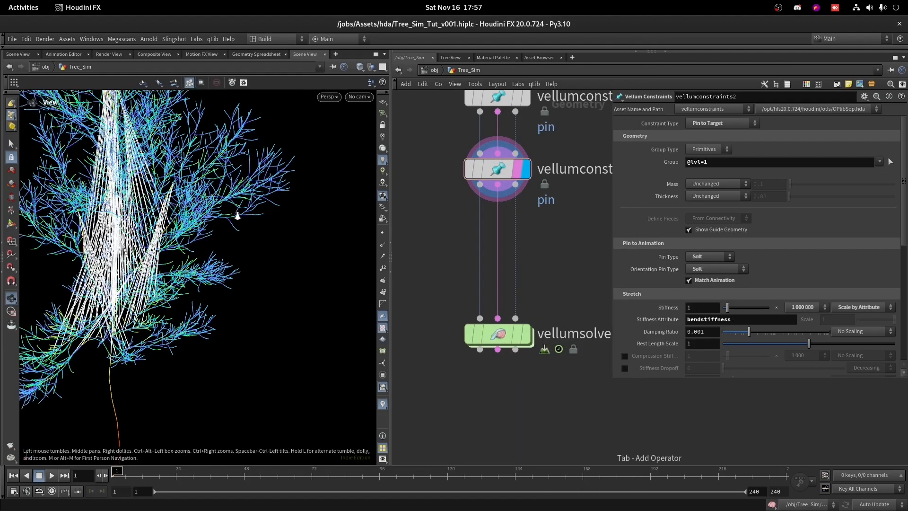
right_click_drag(237, 212, 183, 179, "alt")
left_click_drag(183, 178, 57, 259, "alt")
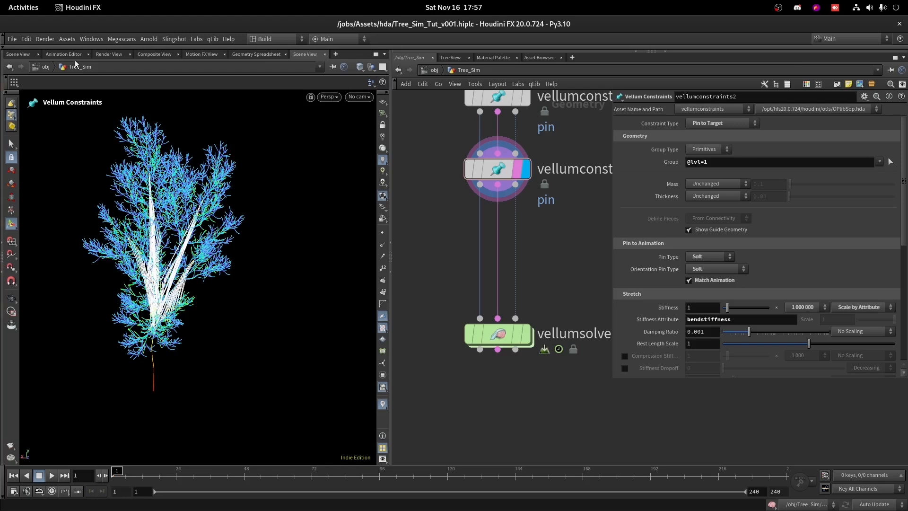
Step: Insert a Vellum Glue node between the second pin constraint and the solver, and display it
key("Tab")
type("velg")
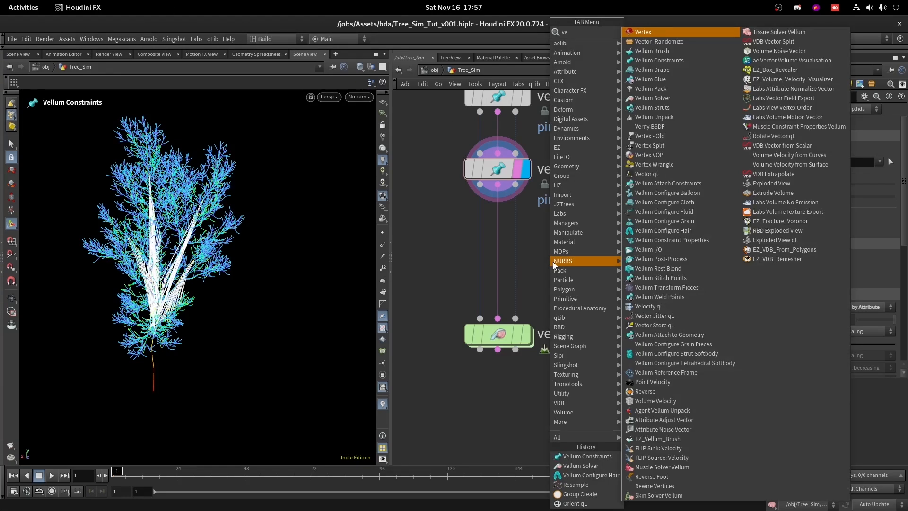
left_click(680, 33)
left_click(523, 226)
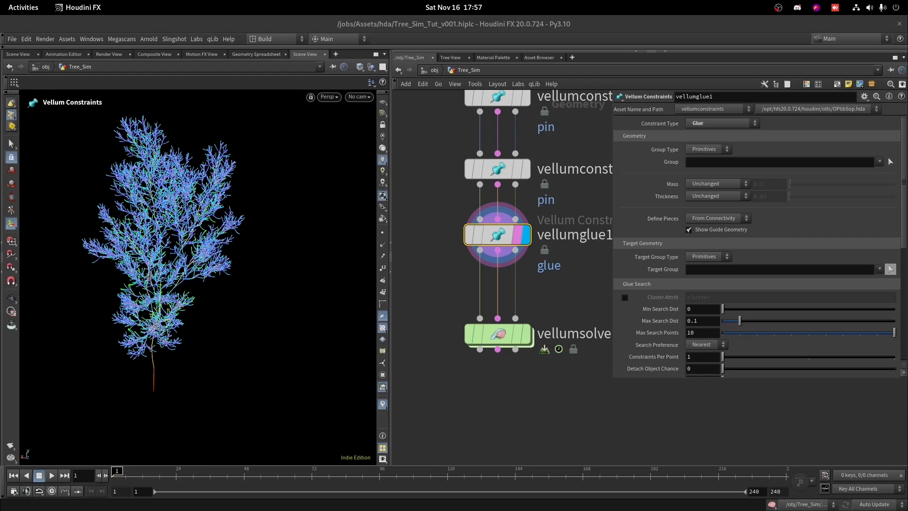
Step: Set the glue constraint's Max Search Dist to 10 and Max Search Points to 100
scroll(654, 284, "down", 3)
left_click(648, 273)
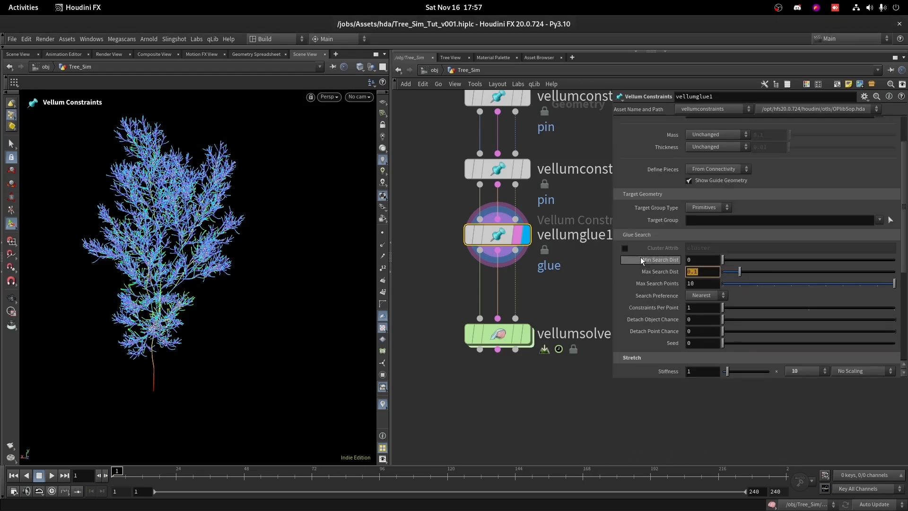
type("10")
key("Return")
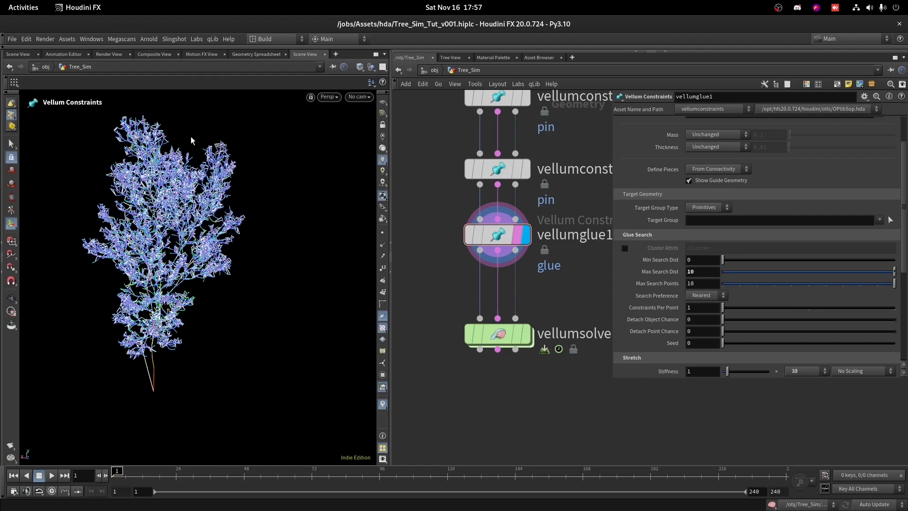
left_click(12, 298)
right_click_drag(190, 156, 270, 87)
middle_click_drag(230, 141, 266, 312)
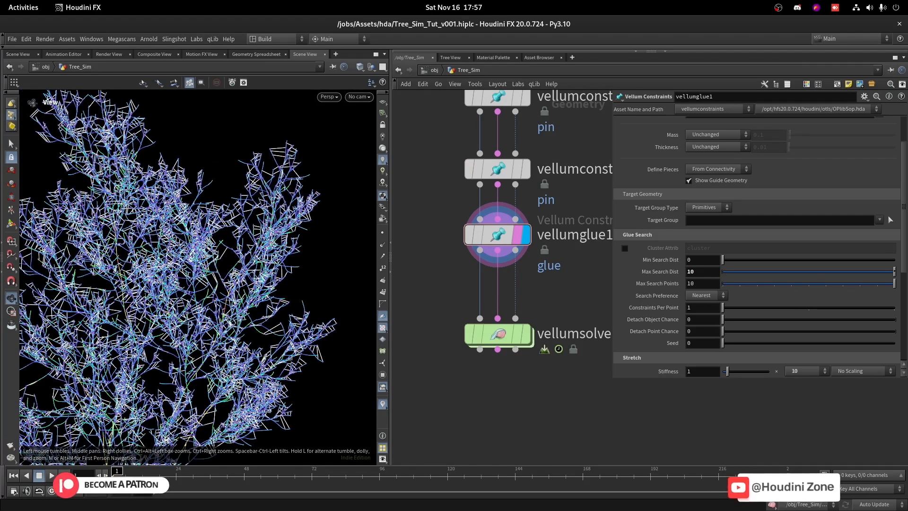
left_click(702, 283)
type("100")
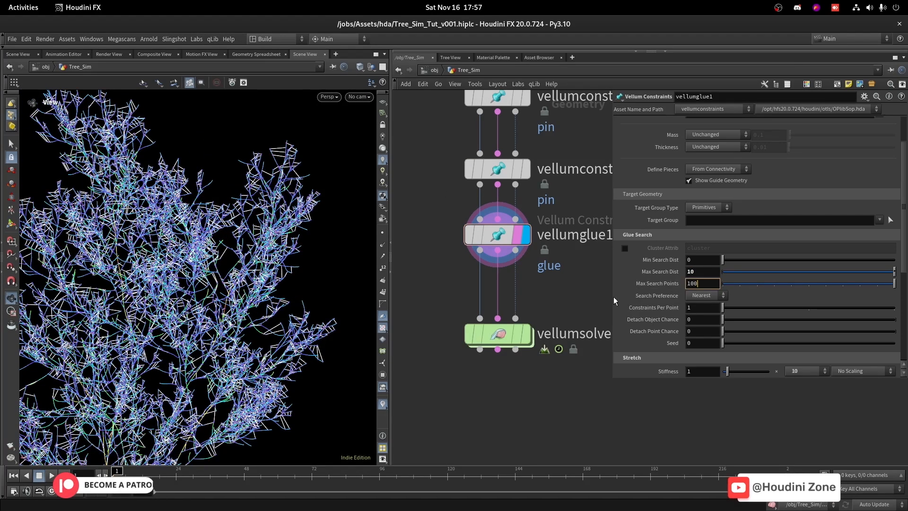
key("Return")
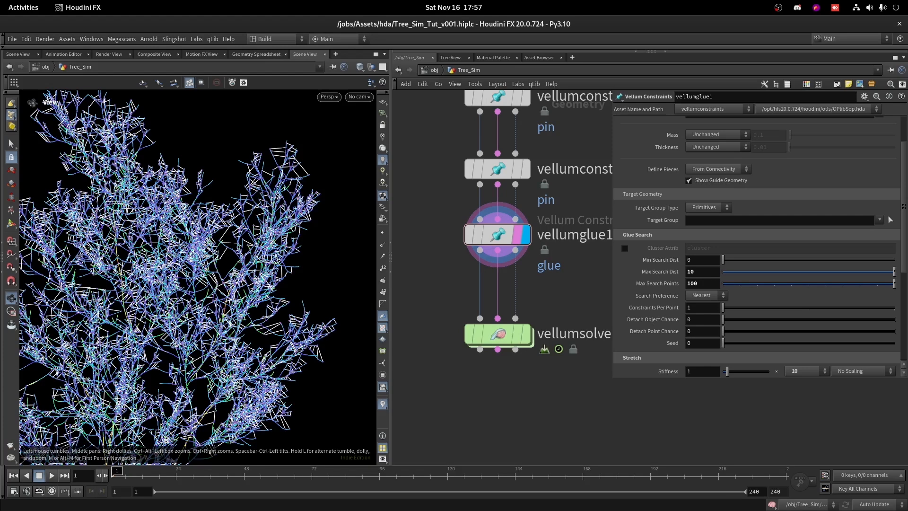
Step: Change the glue constraint's Search Preference to Farthest and check the whole tree
left_click(699, 296)
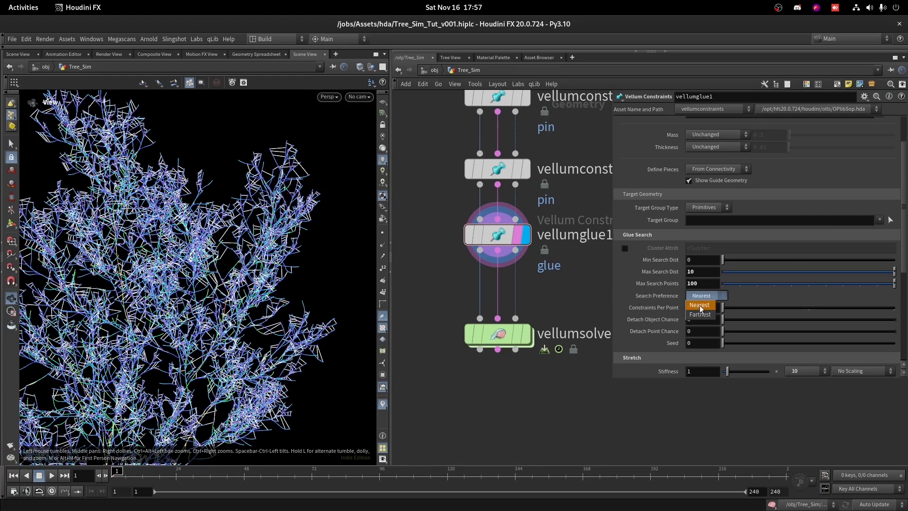
left_click(700, 315)
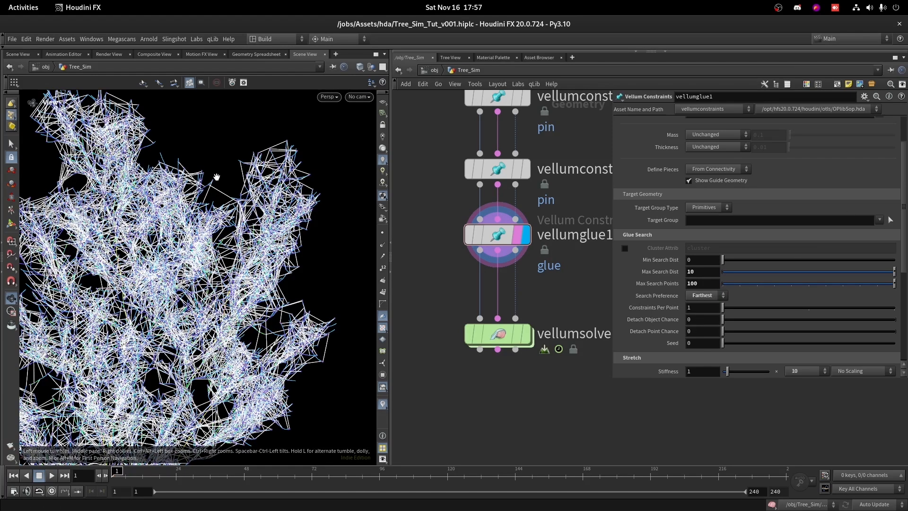
key("g")
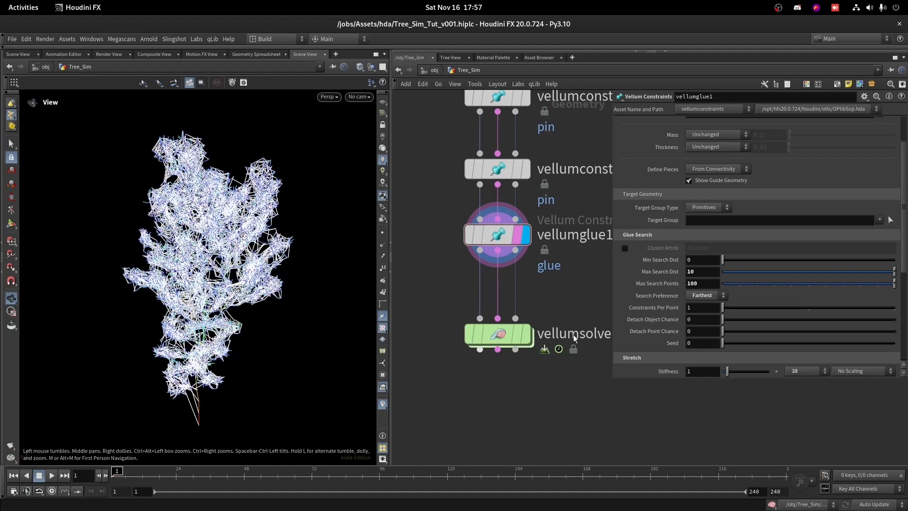
Step: Set the glue constraint's Stretch stiffness multiplier to 1e+10
scroll(757, 246, "down", 4)
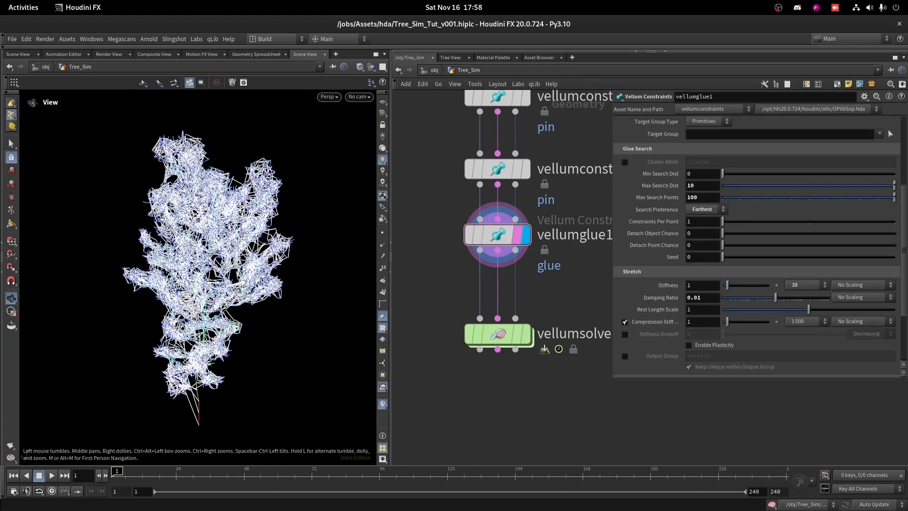
left_click(807, 284)
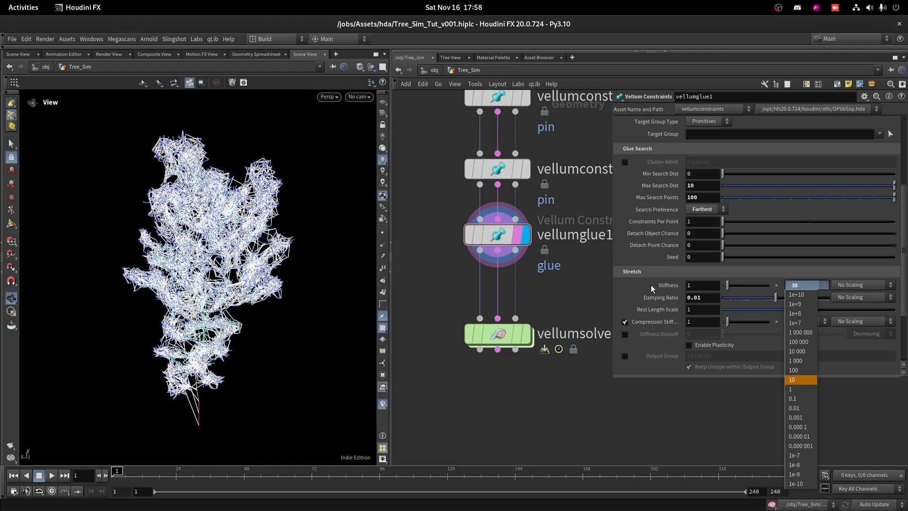
left_click(651, 285)
left_click(800, 284)
left_click(802, 296)
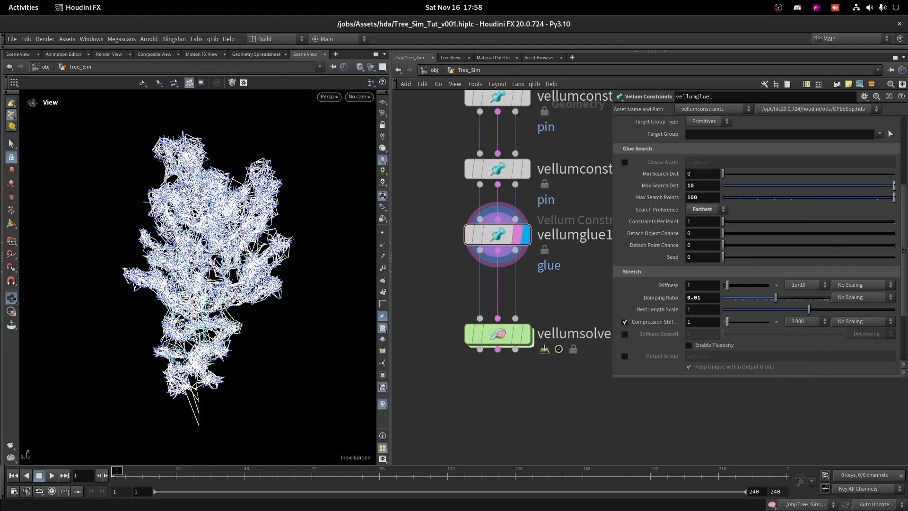
Step: Set the glue constraint's Damping Ratio to 0.001 and disable its Compression Stiffness
left_click(699, 300)
type("01")
key("Return")
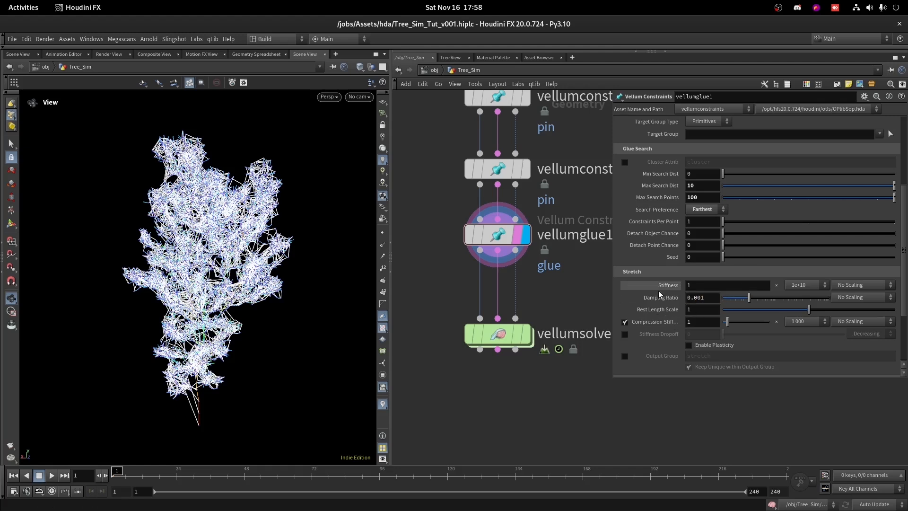
left_click(625, 322)
Step: Display the Vellum solver and play the simulation to check how the tree moves with the glue constraints
scroll(512, 376, "down", 3)
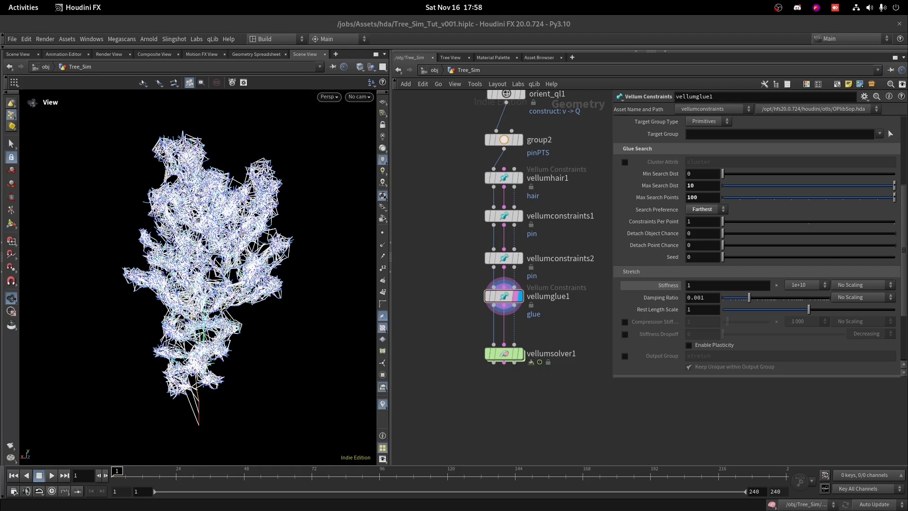
scroll(477, 351, "up", 3)
left_click(542, 353)
left_click(516, 353)
left_click(52, 475)
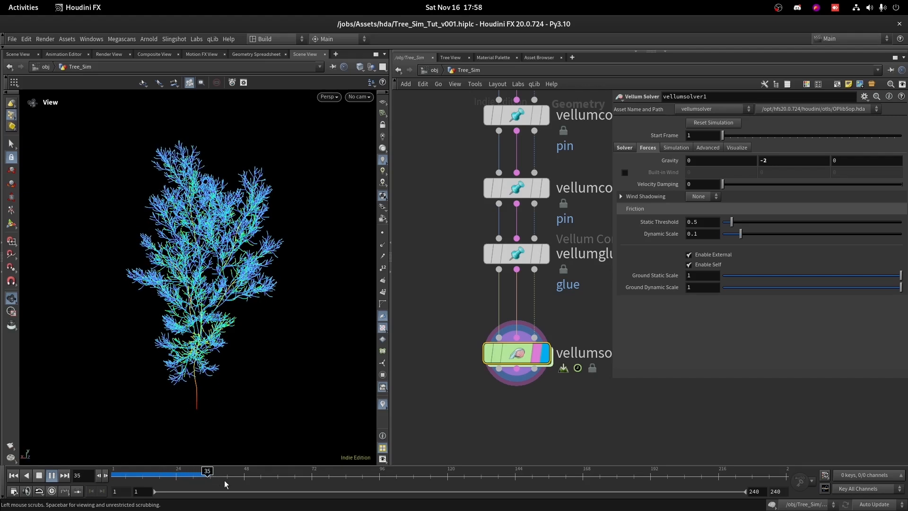
left_click(181, 473)
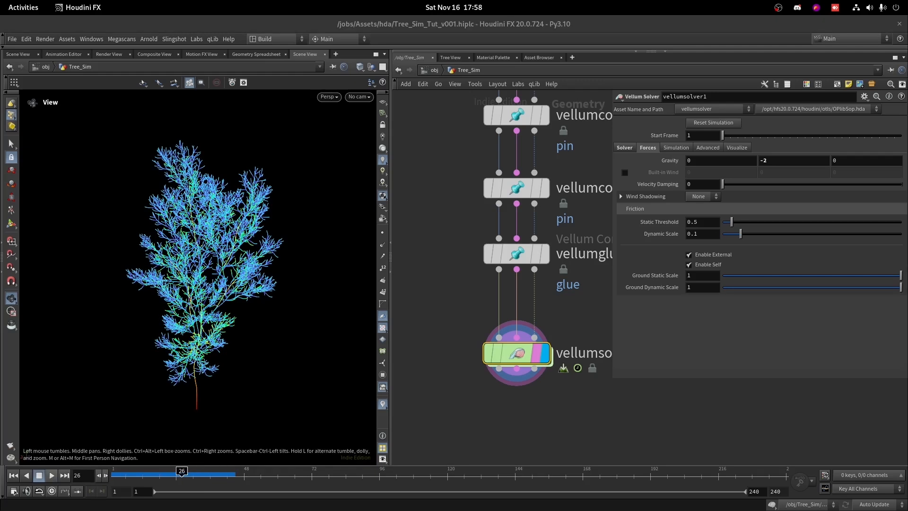
Step: Add a File node that loads the Tree_var_02 smoke geometry from the ExampleScene_and_geo/geo folder, and display it
scroll(571, 365, "down", 3)
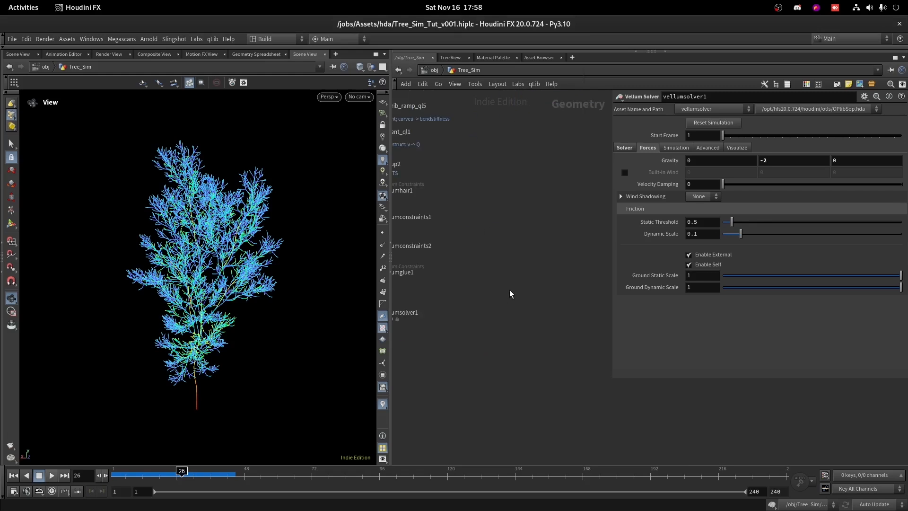
key("Tab")
type("file")
key("Return")
left_click(520, 280)
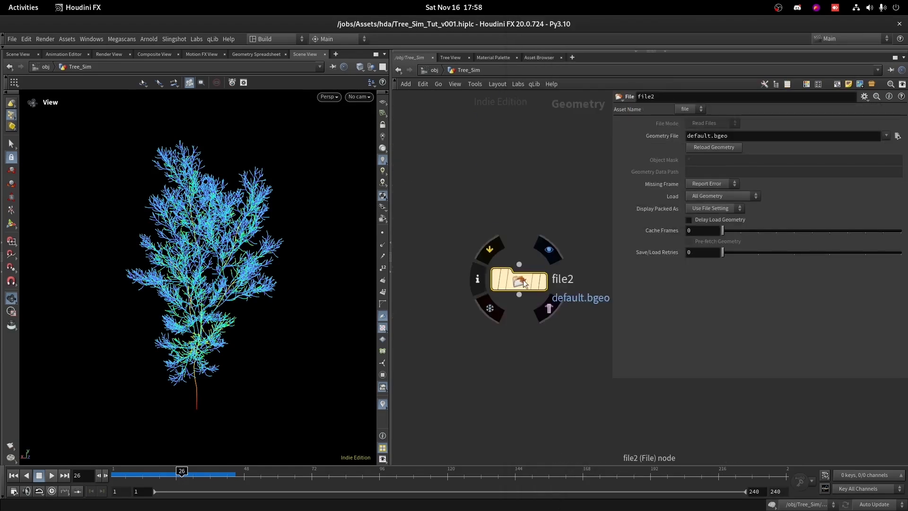
left_click(744, 137)
key("ctrl+a")
key("ctrl+v")
left_click(897, 136)
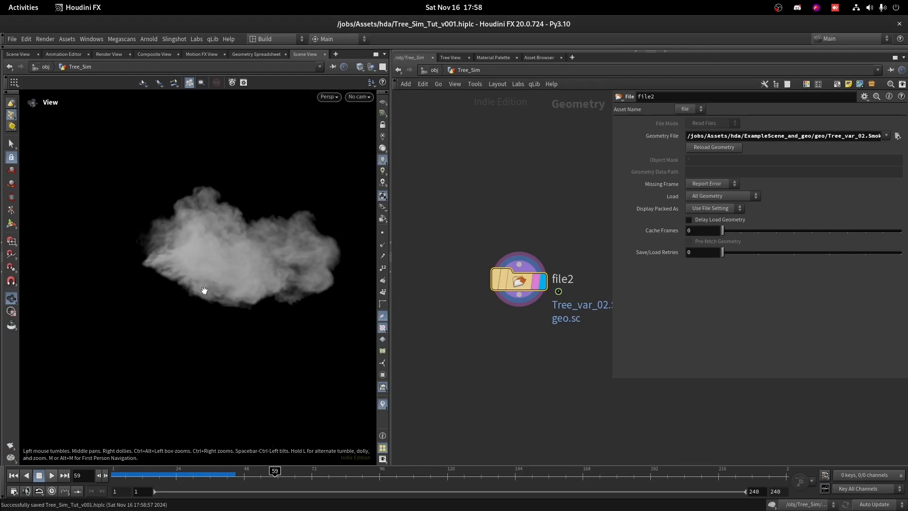
Step: Frame the loaded smoke and scrub the timeline to frame 185 to examine its motion
right_click_drag(203, 290, 107, 429)
key("space+g")
left_click_drag(351, 470, 631, 469)
Step: Add a Transform node and connect it below the smoke File node
middle_click_drag(495, 318, 571, 196)
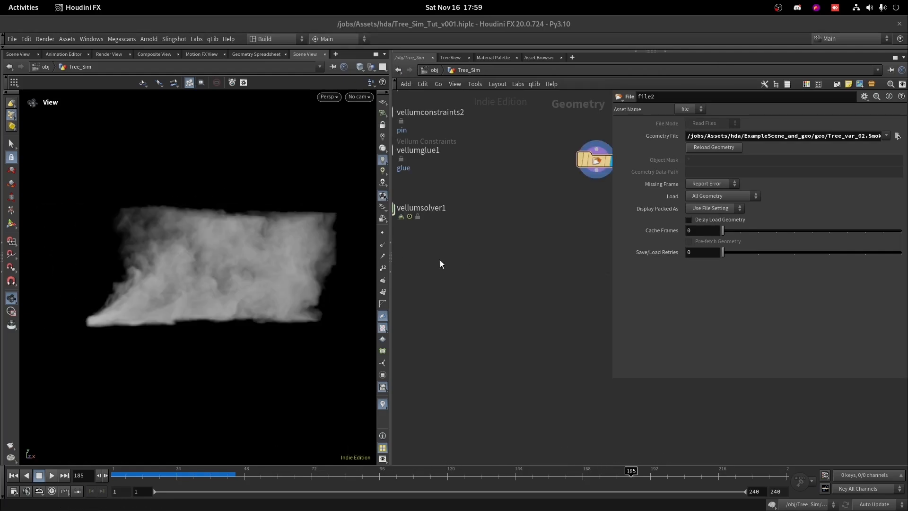
key("Tab")
type("tr")
left_click(677, 50)
left_click(573, 182)
scroll(492, 284, "down", 3)
scroll(523, 186, "up", 4)
middle_click_drag(432, 203, 530, 347)
Step: Template the tree's orient_ql1 node to show the tree alongside the smoke
left_click(496, 113)
scroll(251, 225, "down", 4)
left_click_drag(251, 222, 201, 223)
scroll(494, 383, "down", 4)
middle_click_drag(573, 405, 480, 371)
scroll(480, 371, "up", 4)
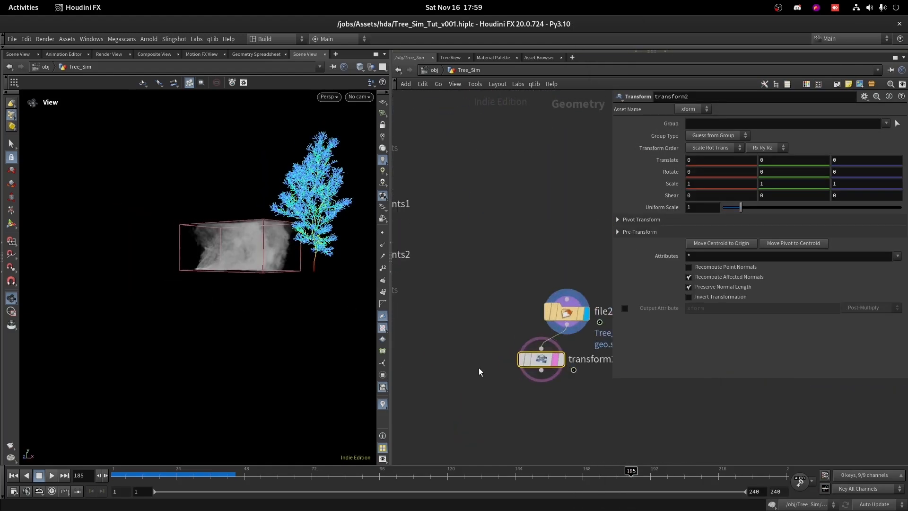
Step: Scale the smoke uniformly to about 2.89 in the Transform node and display that node
left_click_drag(747, 212, 780, 208)
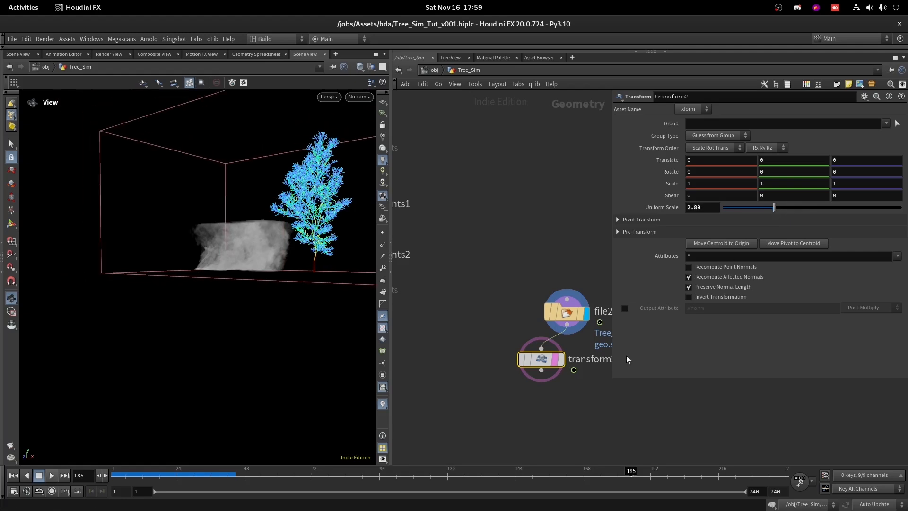
left_click(561, 358)
left_click_drag(263, 304, 388, 222)
left_click_drag(483, 331, 616, 450)
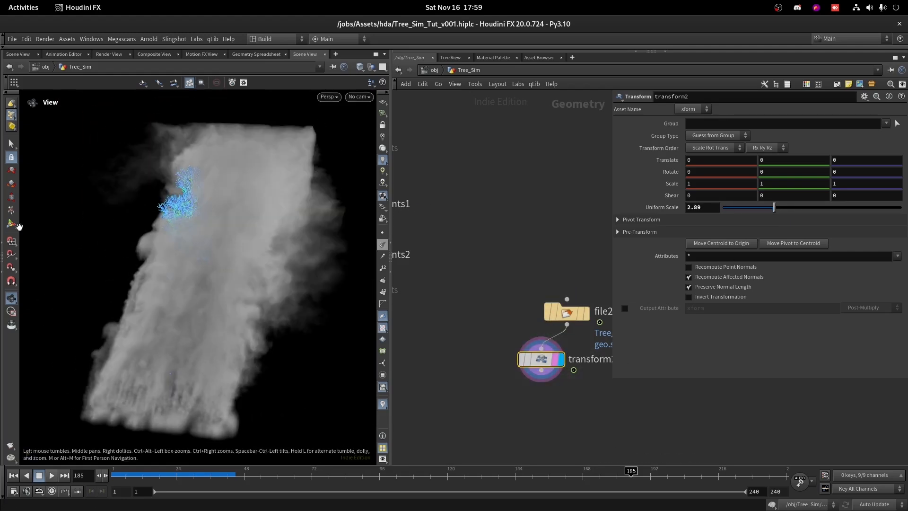
Step: Rotate the smoke to about 11.36 degrees around the Y axis and line up the File and Transform nodes
left_click(13, 224)
left_click_drag(206, 401, 598, 363)
left_click(565, 311)
key("l")
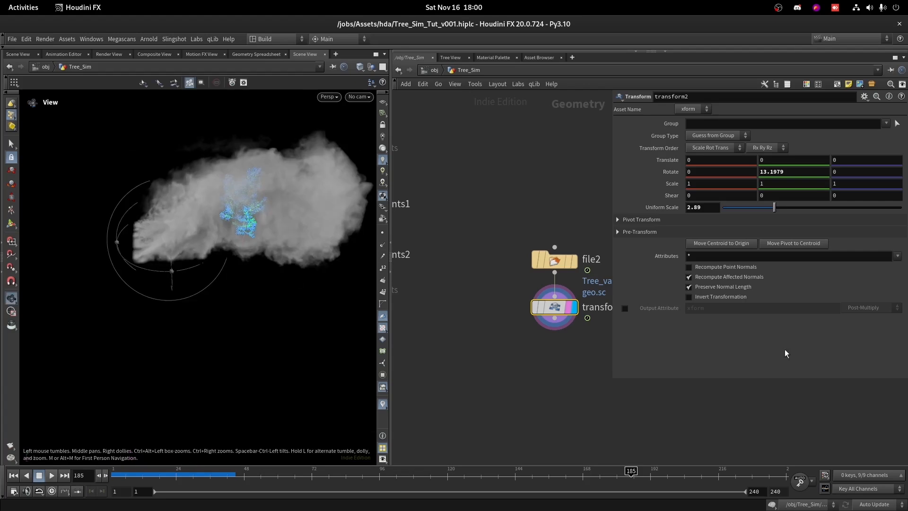
left_click_drag(186, 292, 192, 282)
left_click_drag(262, 253, 293, 257)
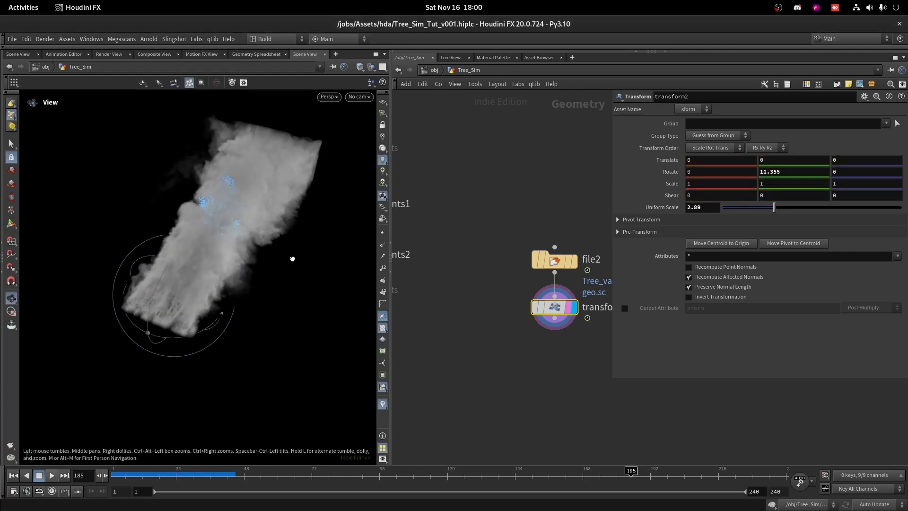
Step: Set the smoke's Uniform Scale to 4 and scrub the timeline to check its coverage of the tree
key("Return")
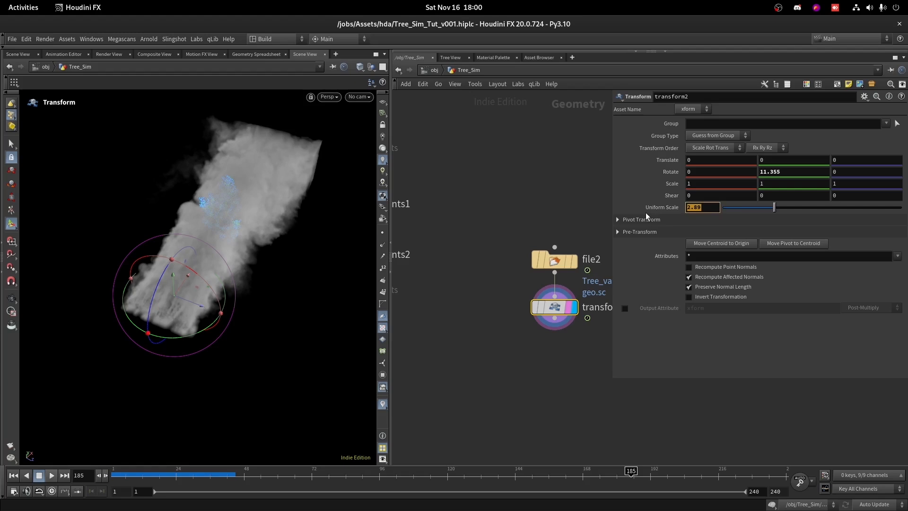
type("4")
key("Return")
key("Escape")
left_click_drag(203, 222, 240, 223)
key("Return")
left_click_drag(181, 471, 232, 471)
left_click_drag(335, 468, 627, 487)
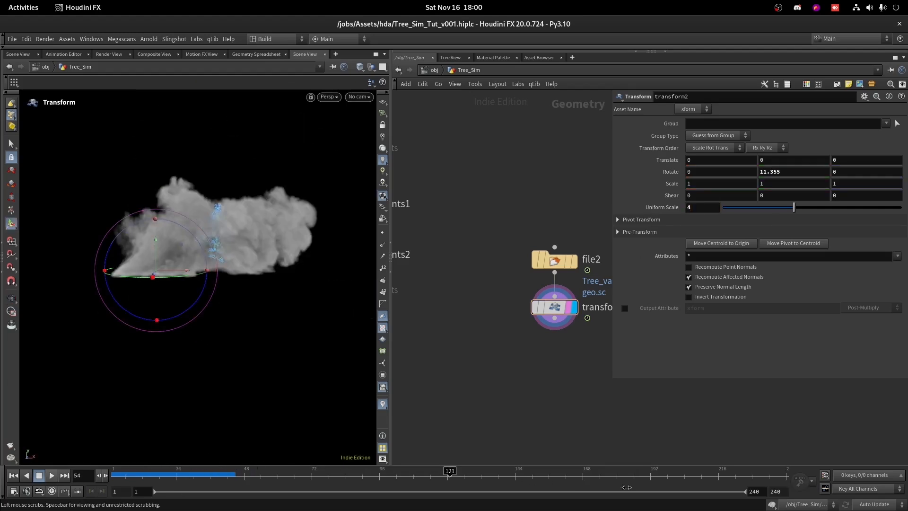
Step: Append a Null node named OUT below the smoke's Transform node
scroll(560, 361, "down", 5)
middle_click_drag(549, 397, 592, 355)
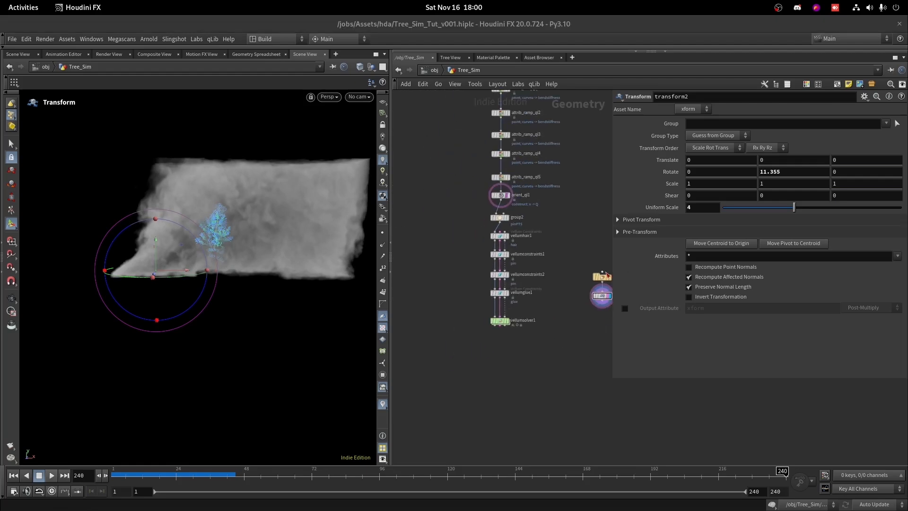
scroll(608, 276, "up", 2)
key("Tab")
type("null")
key("Return")
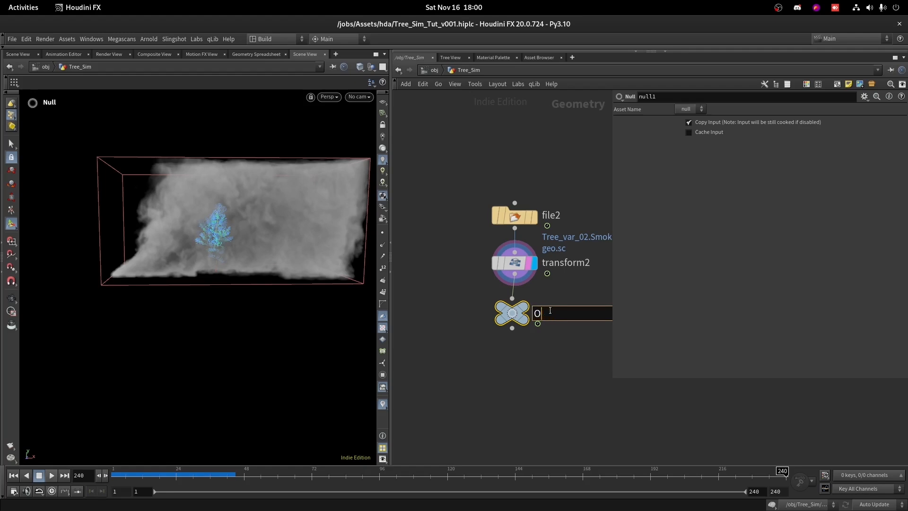
scroll(566, 327, "down", 3)
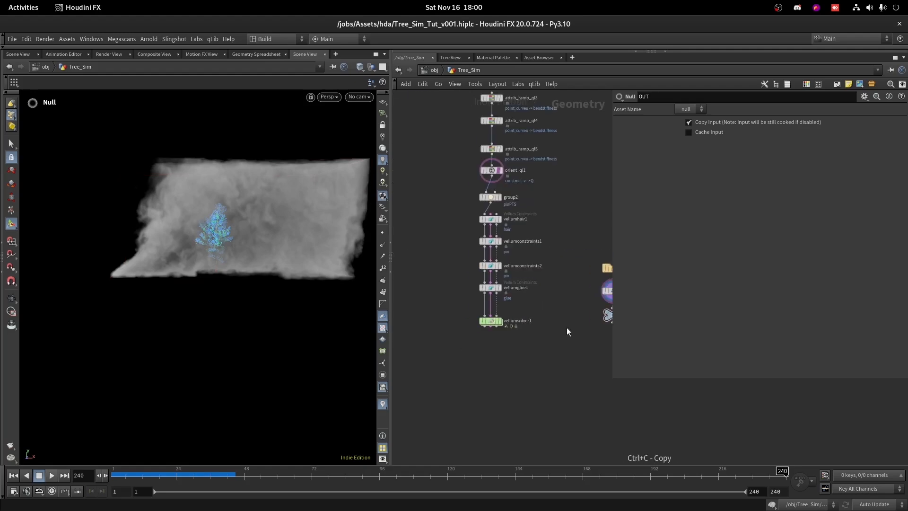
Step: Return to the first frame, display vellumsolver1 and open its internal forces network
key("ctrl+Up")
scroll(488, 311, "up", 3)
left_click(506, 310)
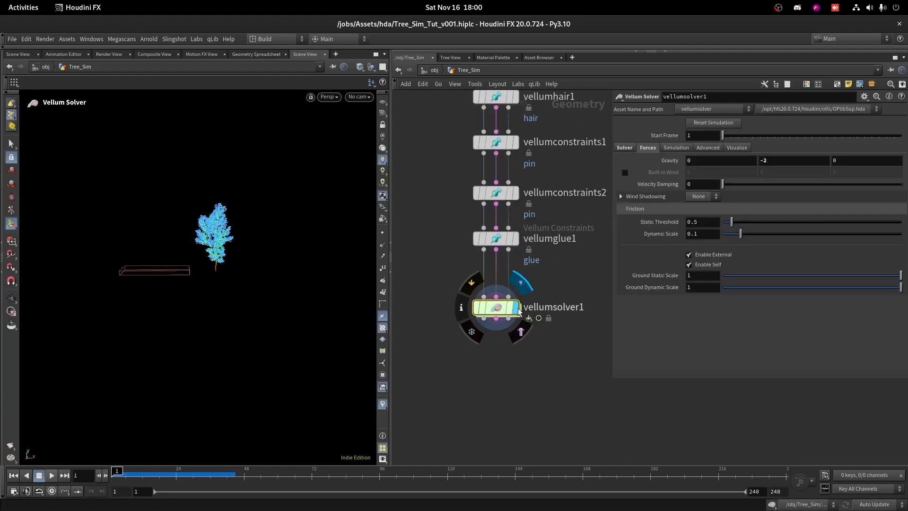
double_click(494, 308)
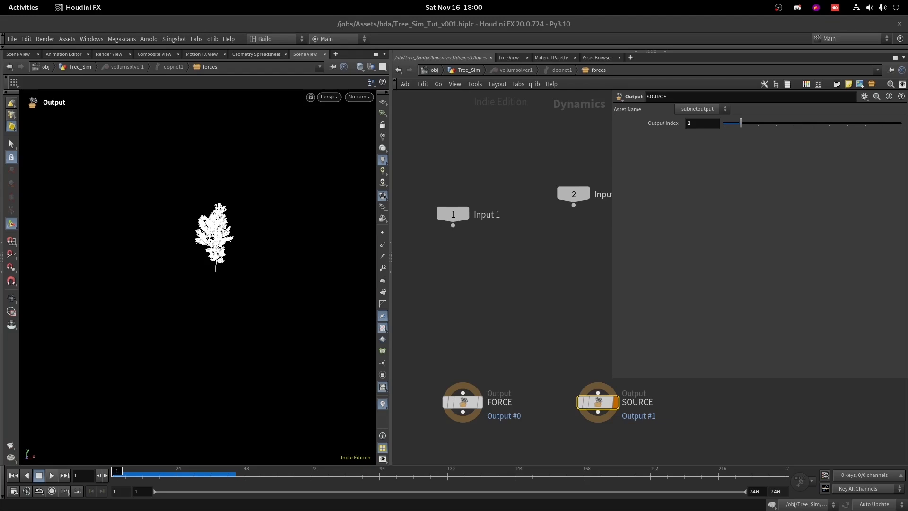
Step: Add a POP Advect by Volumes node connected to the FORCE output
key("Tab")
type("pop ad")
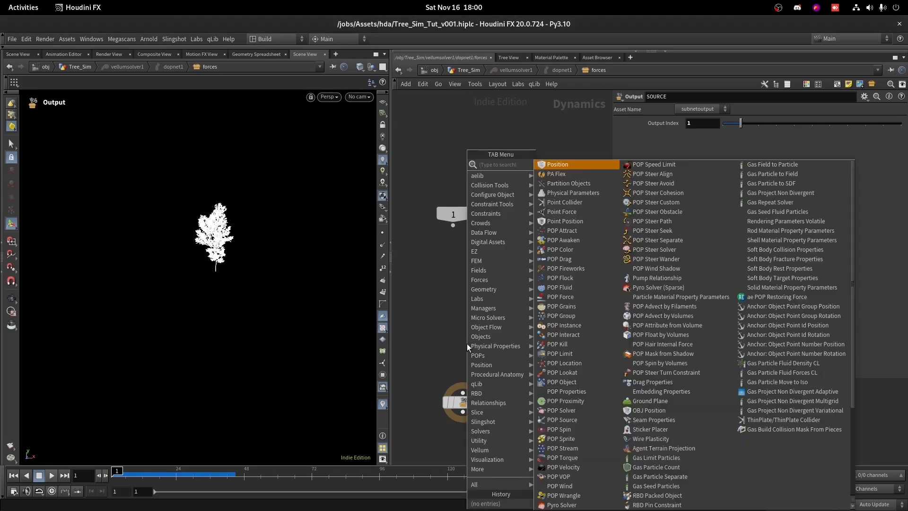
key("Down")
key("Return")
left_click(463, 342)
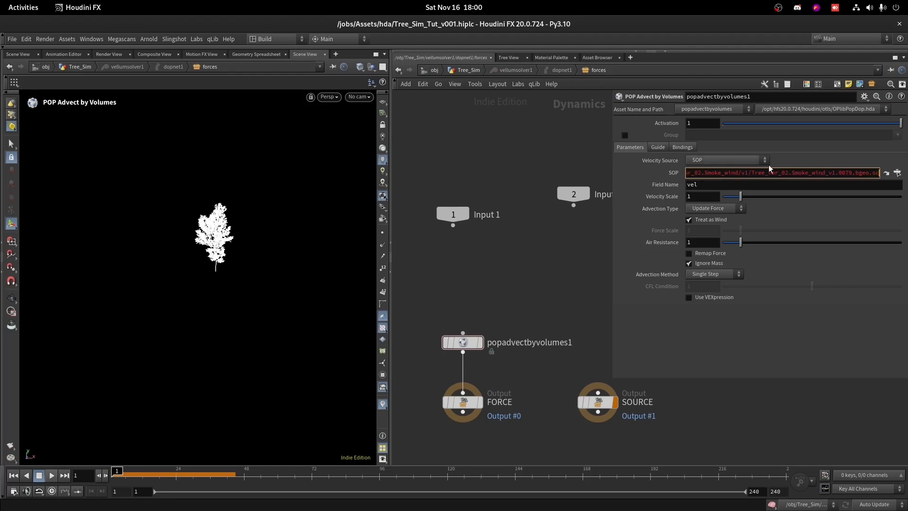
Step: Set the SOP path of the POP Advect by Volumes node to the smoke's null, /obj/Tree_Sim/OUT
left_click(461, 70)
left_click_drag(508, 264, 604, 314)
key("ctrl+c")
middle_click_drag(479, 322, 547, 323)
double_click(415, 296)
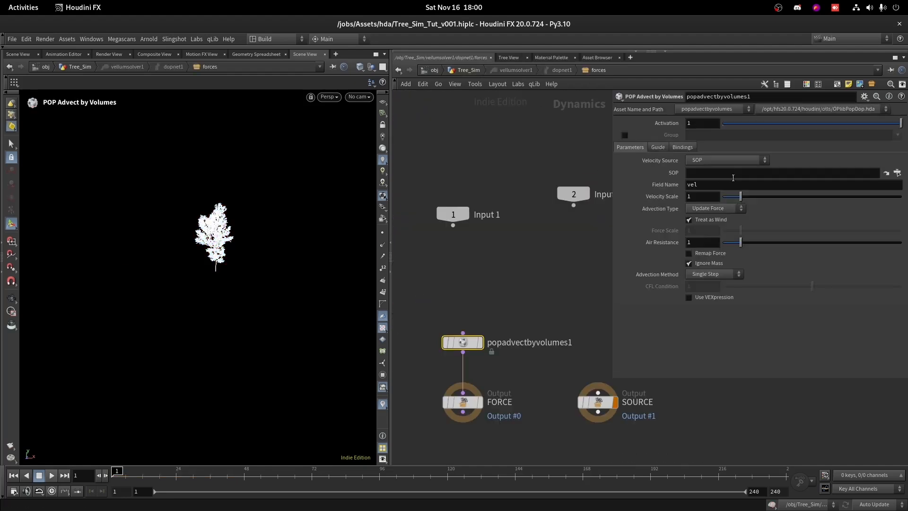
Step: Set the POP Advect by Volumes node's Velocity Scale to 2 and its Advection Type to Update Velocity
left_click(699, 195)
type("2")
key("Return")
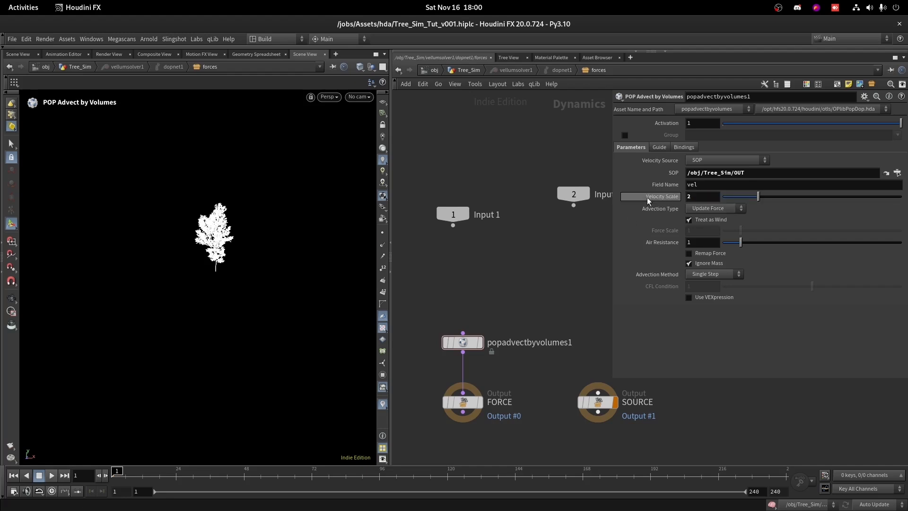
left_click(699, 209)
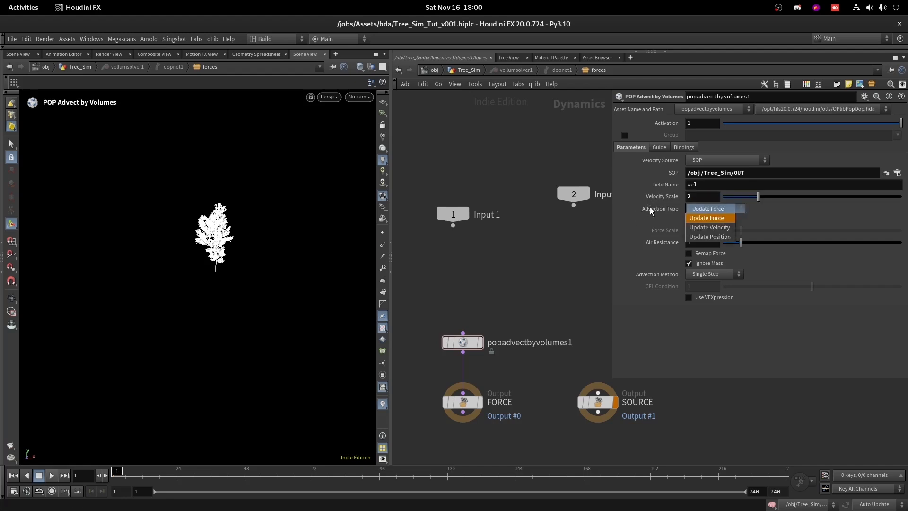
left_click(694, 228)
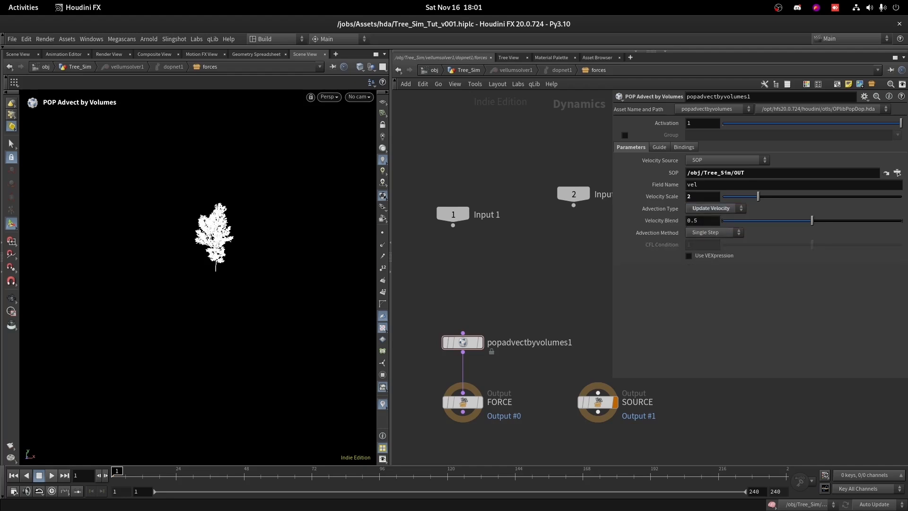
Step: Return to the Tree_Sim network, frame the tree, and play and scrub the simulation to check the wind's effect
left_click(460, 72)
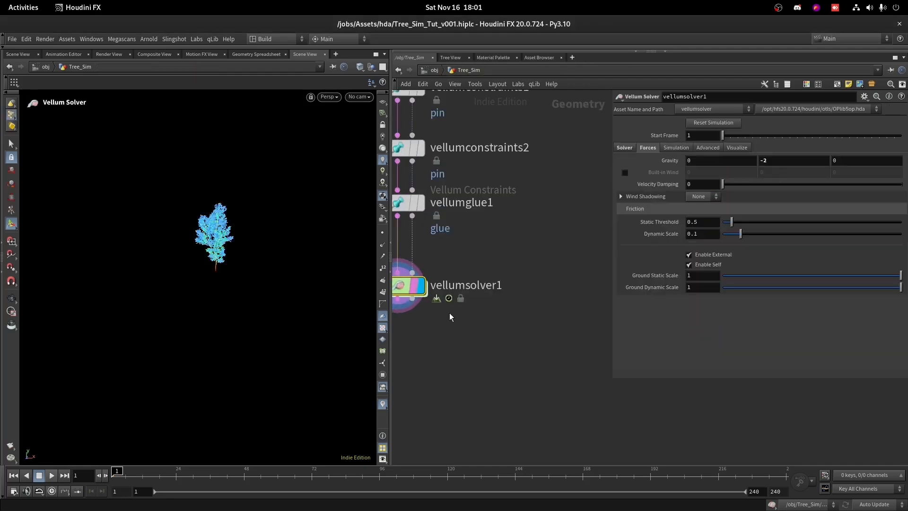
key("g")
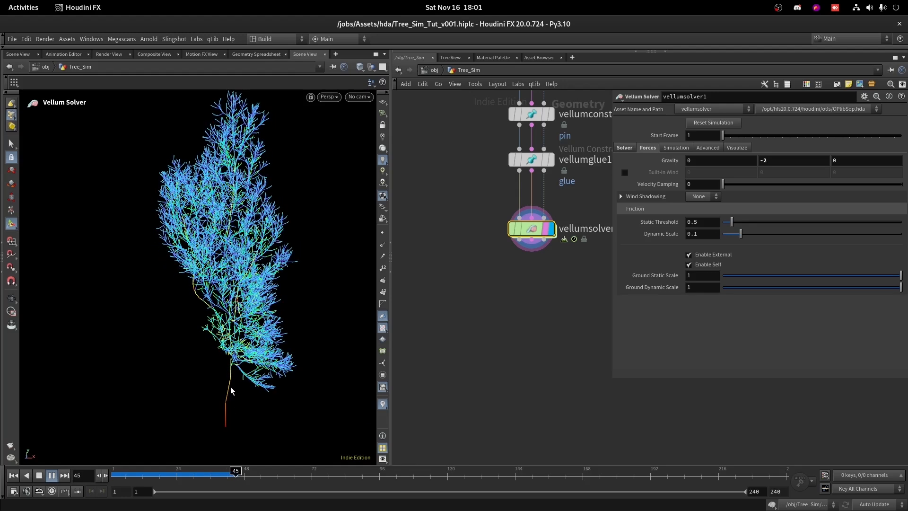
left_click_drag(241, 482, 124, 476)
scroll(551, 290, "down", 2)
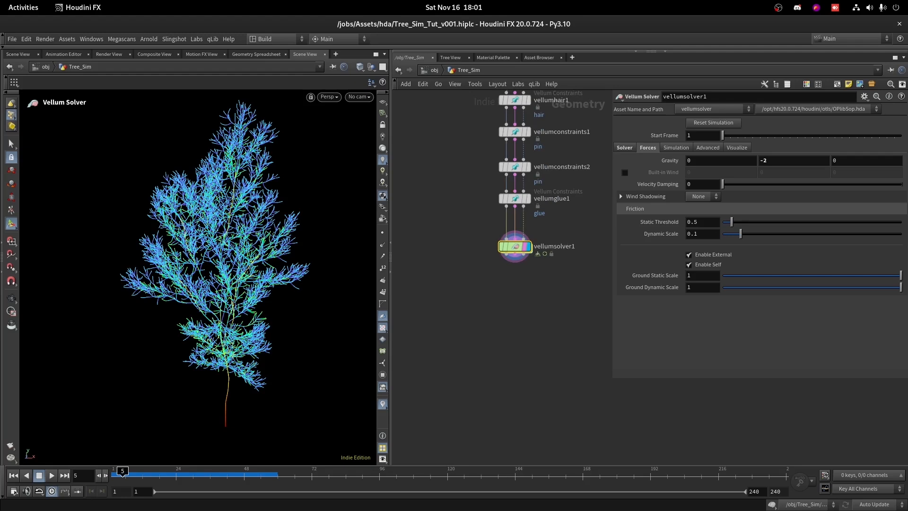
Step: Add a Vellum Post-Process node below vellumsolver1 and display it
key("Tab")
type("vel")
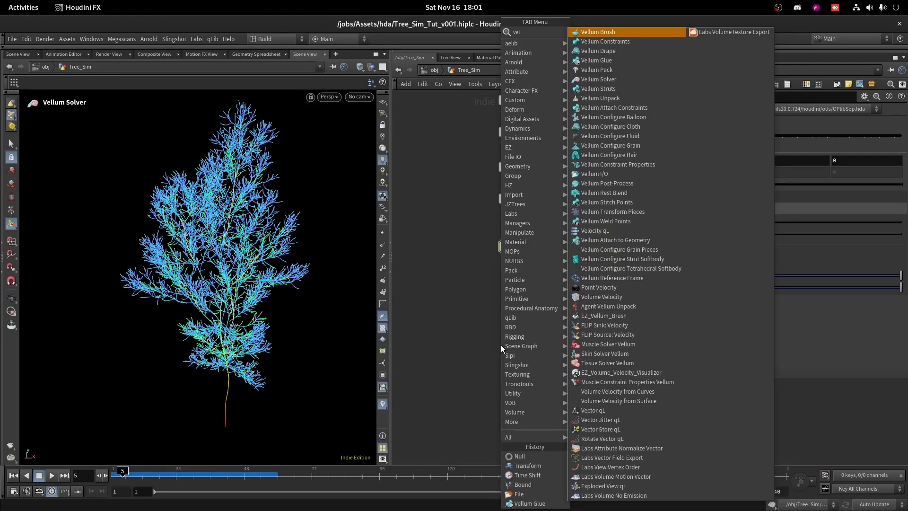
type("lum so")
key("Return")
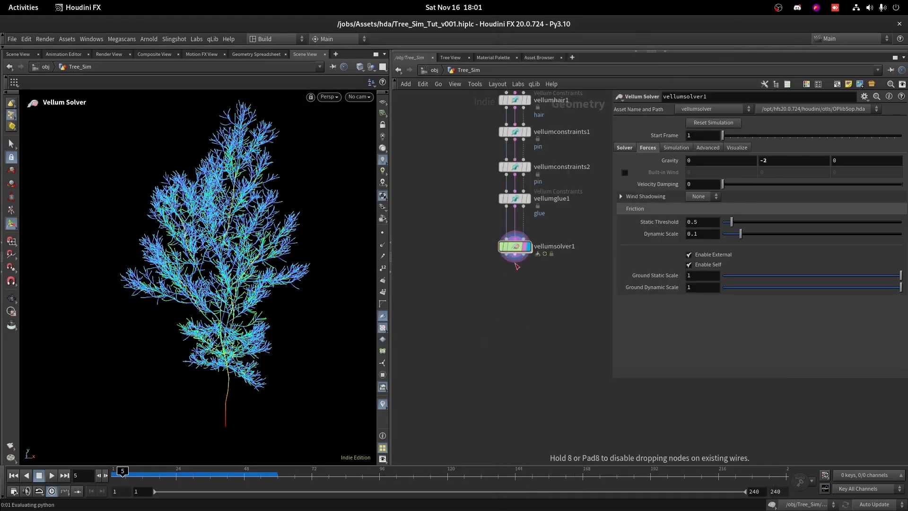
scroll(517, 267, "up", 2)
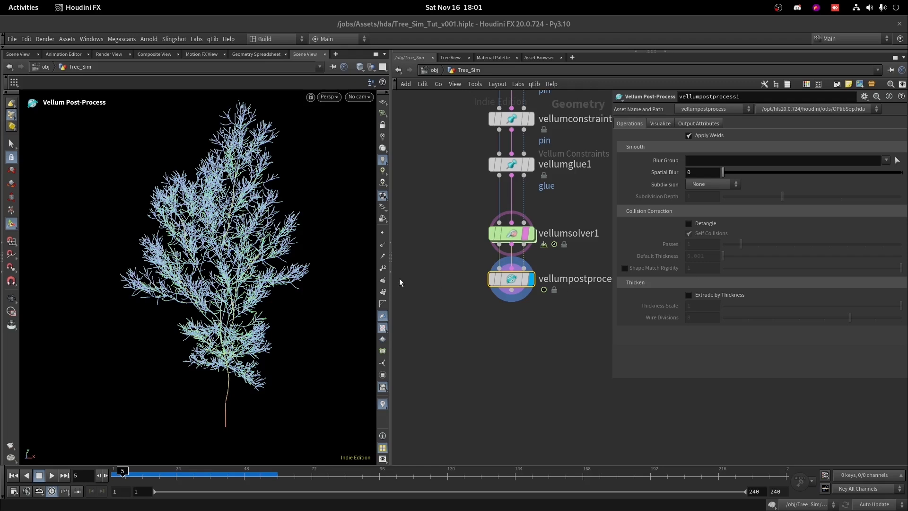
Step: Append a File Cache named Tree_sim_cache below the Vellum Post-Process node and save frames 1 to 240 to disk
key("Tab")
type("file cache")
key("Return")
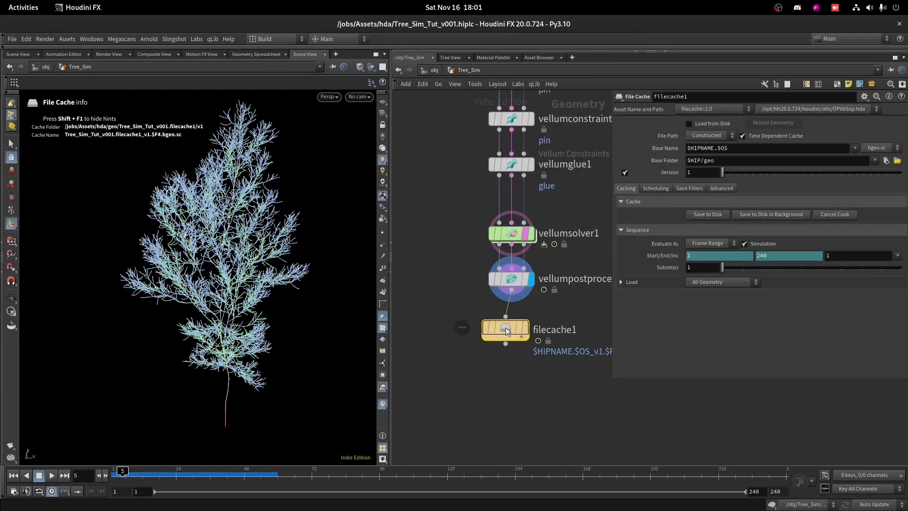
key("F2")
type("Tree_sim_")
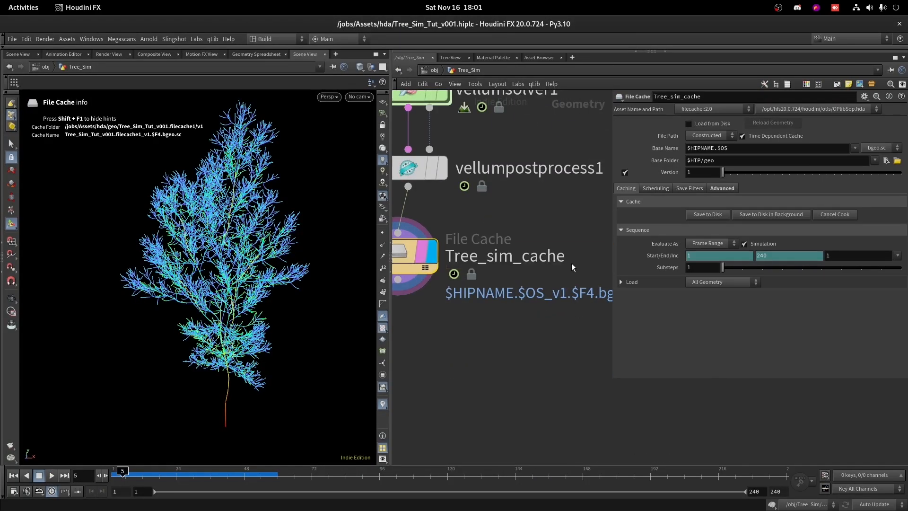
left_click(707, 215)
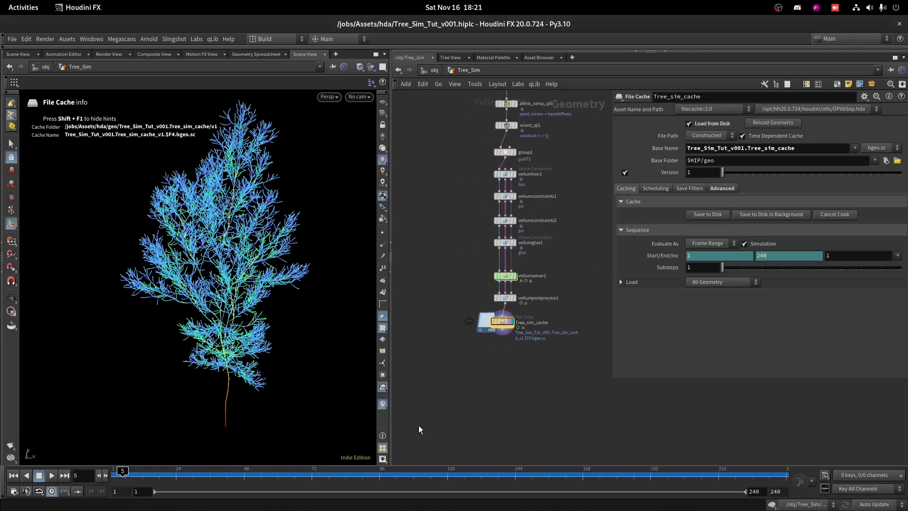
Step: Scrub and play back the cached tree simulation, examining the branch motion from closer and farther away
left_click_drag(285, 479, 515, 474)
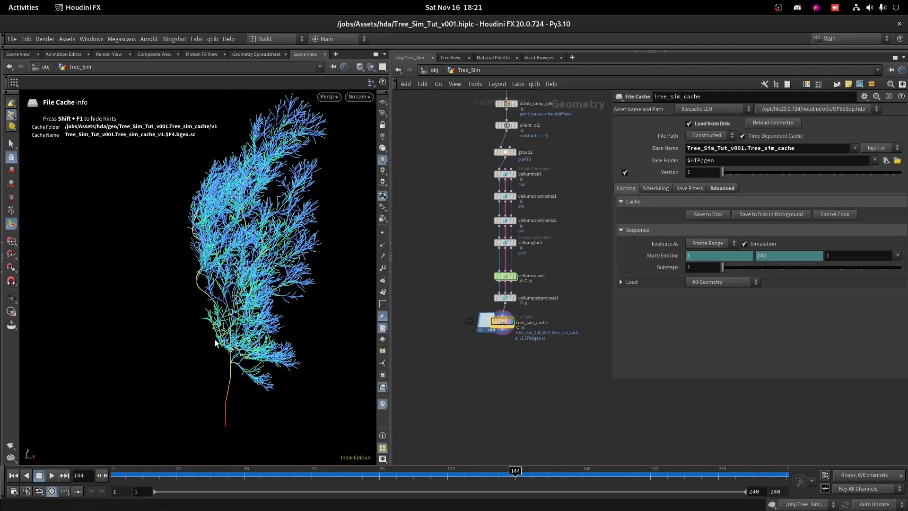
right_click_drag(158, 414, 180, 363, "alt")
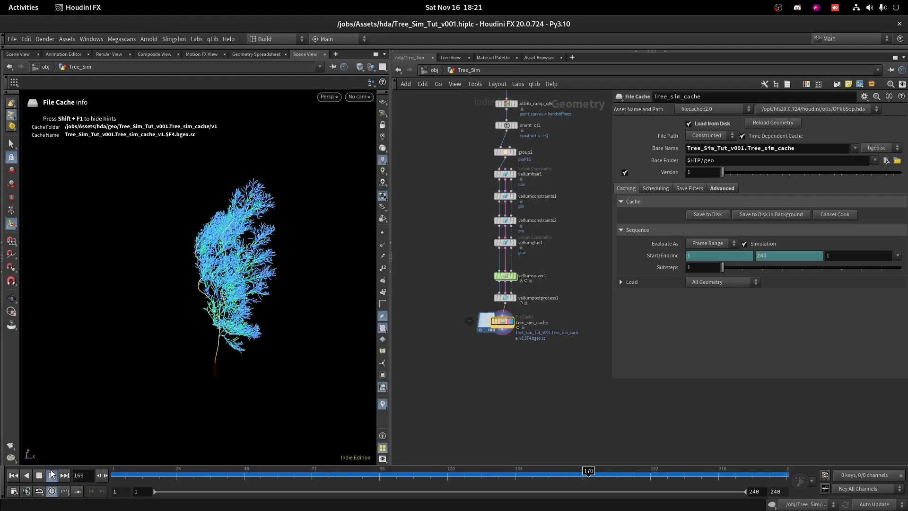
right_click_drag(211, 338, 251, 302, "alt")
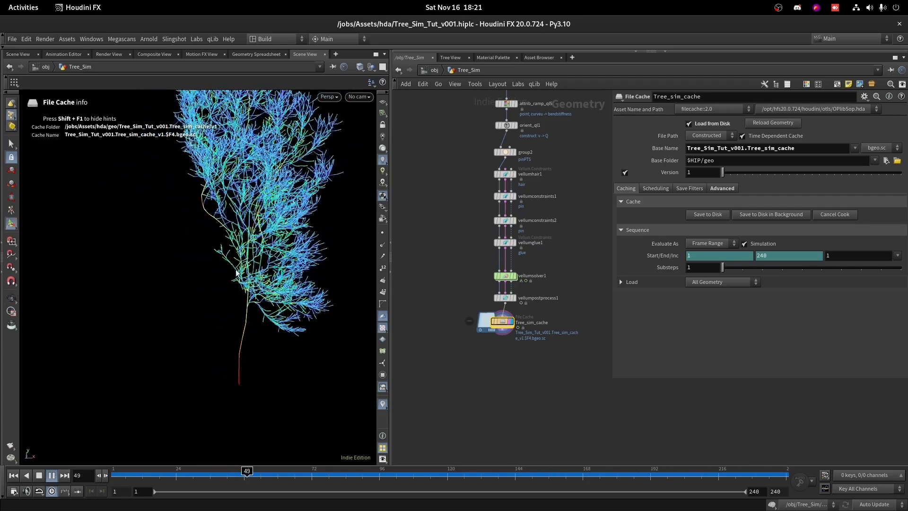
right_click_drag(262, 273, 240, 293, "alt")
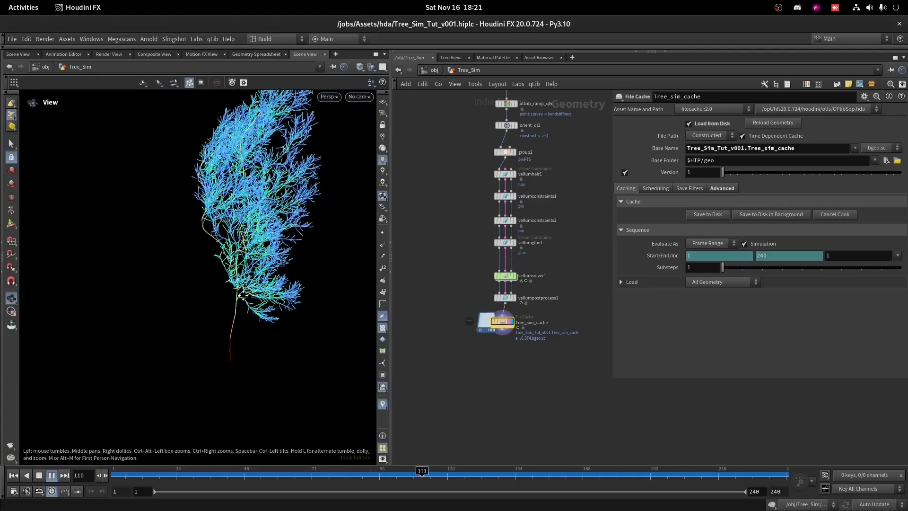
middle_click_drag(283, 249, 282, 298, "alt")
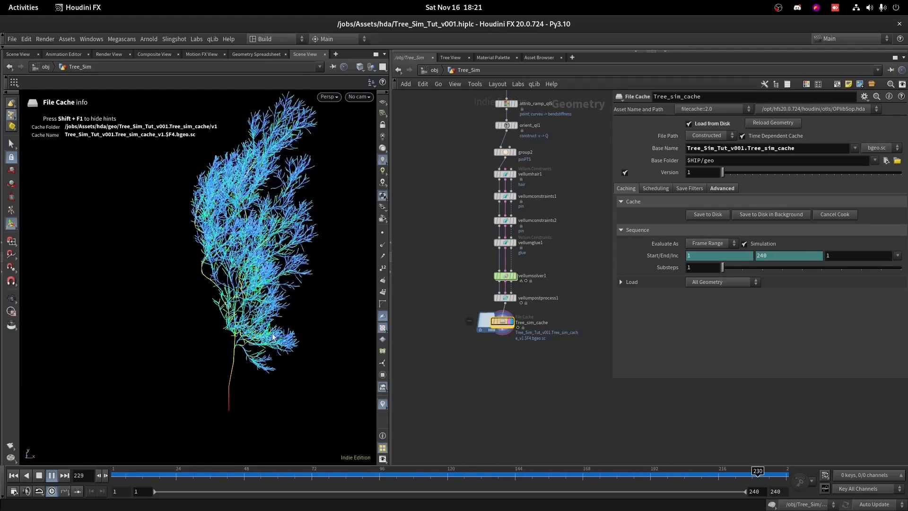
scroll(440, 326, "down", 4)
scroll(463, 353, "up", 4)
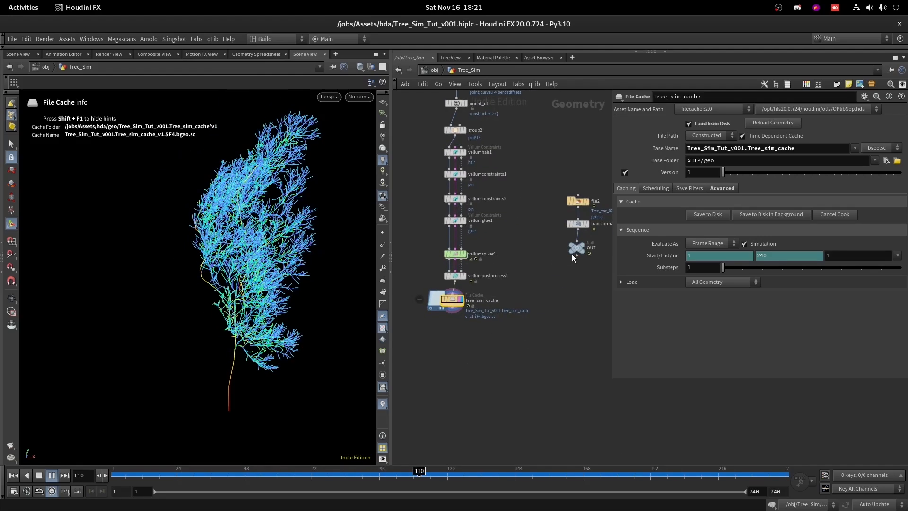
Step: Merge Tree_sim_cache with the smoke's OUT null and display the merged result
left_click(581, 251, "shift")
left_click_drag(577, 256, 555, 358, "alt")
scroll(570, 357, "up", 2)
Step: Insert a Volume Visualization node between the OUT null and the merge, with its Density Scale set to 0.06
left_click(602, 299)
key("Tab")
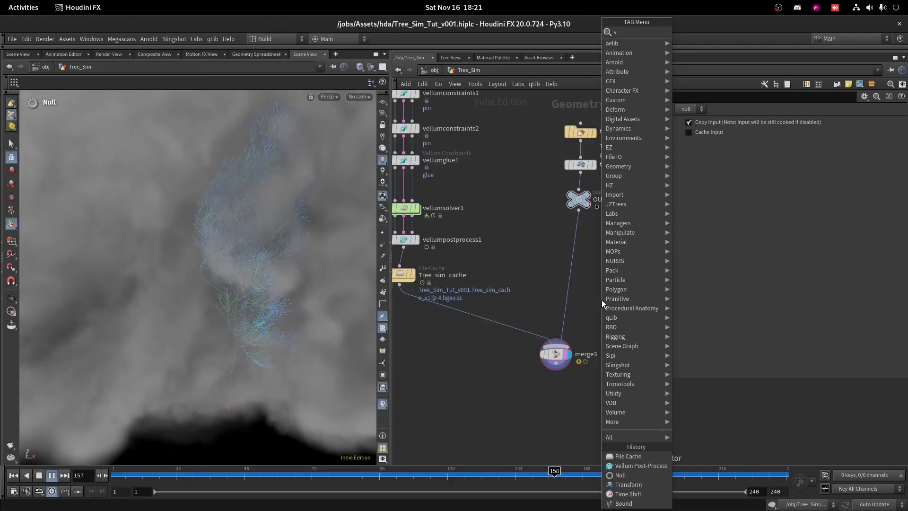
type("v vis")
key("Return")
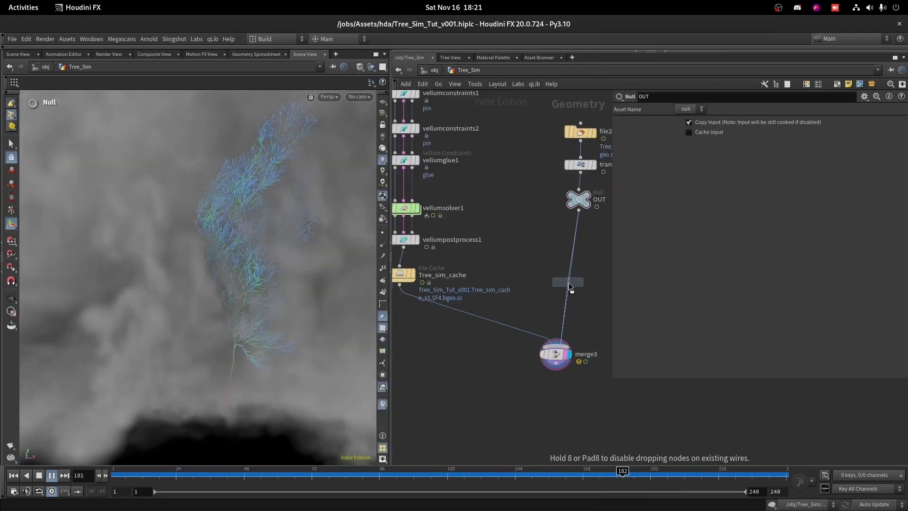
left_click(569, 284)
left_click_drag(739, 158, 723, 164)
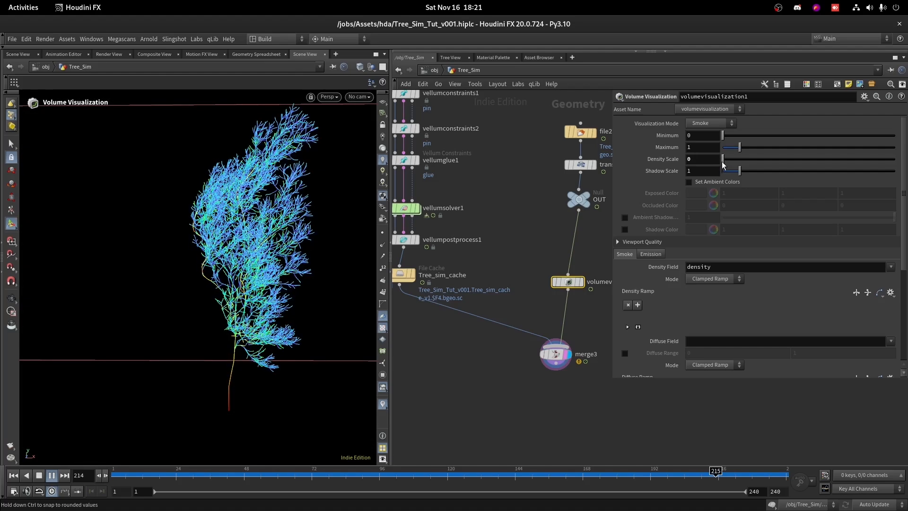
left_click_drag(723, 164, 724, 163)
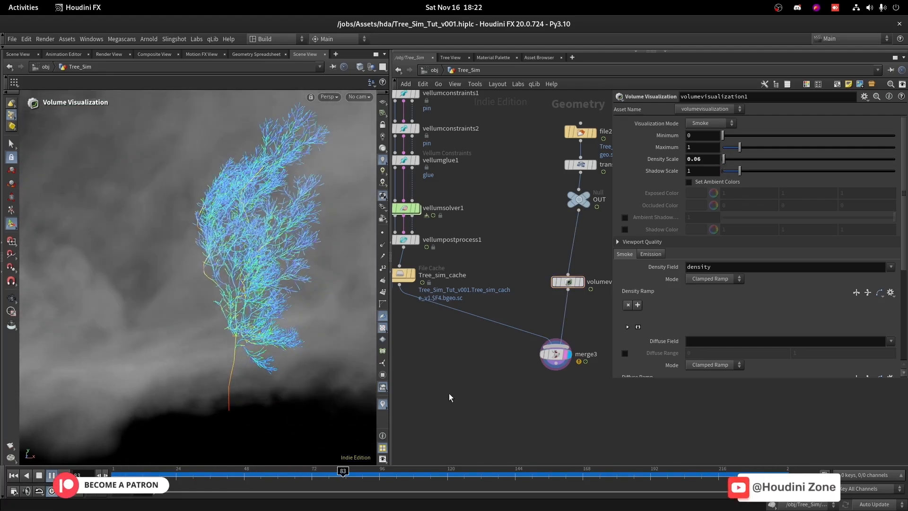
Step: Stop the playback of the merged tree and smoke at frame 90
scroll(515, 379, "down", 4)
middle_click_drag(515, 378, 537, 359)
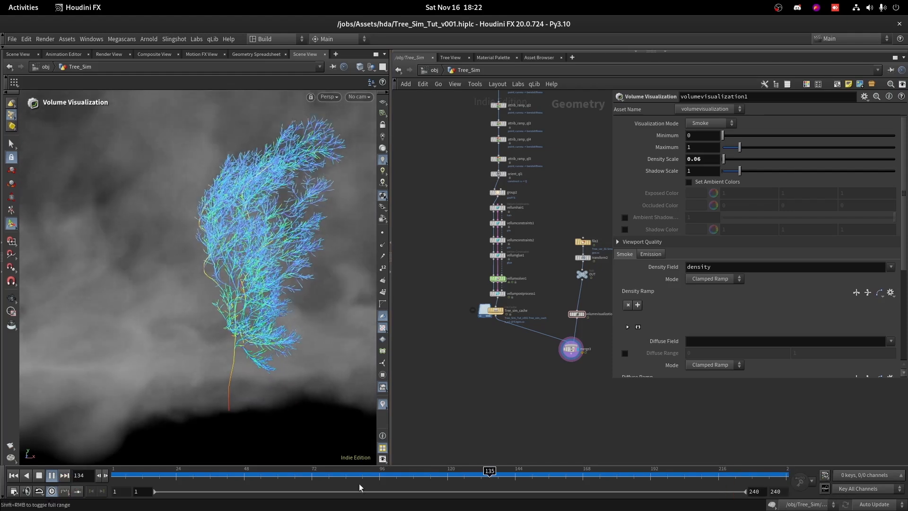
left_click(361, 476)
Step: Add an Object Merge node beside the simulation chain, referencing the tree geometry at /obj/Tree_Sim/OUT_TREE_PREP, and display it
scroll(456, 378, "down", 3)
scroll(482, 172, "up", 8)
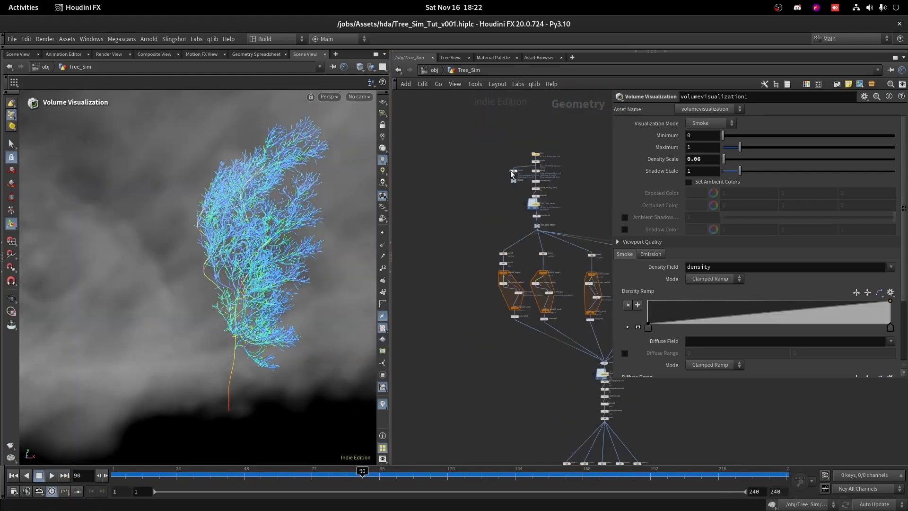
scroll(530, 217, "down", 10)
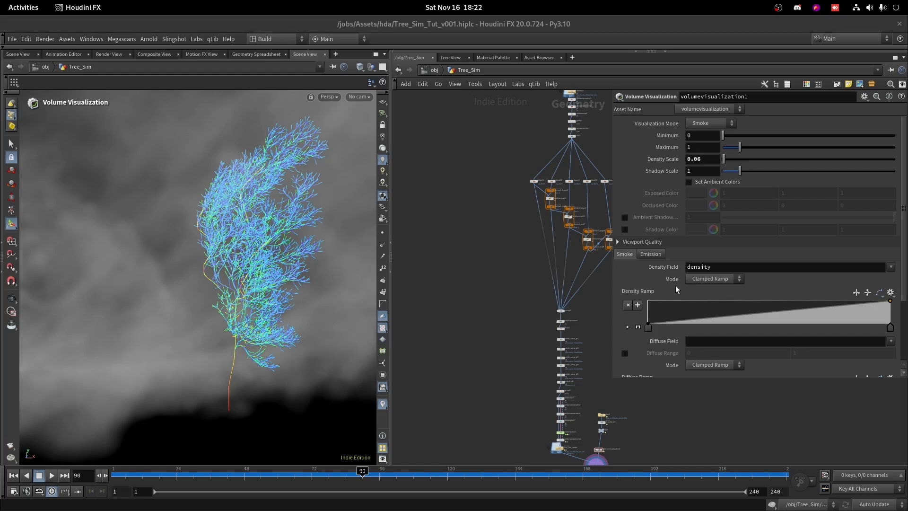
scroll(544, 175, "up", 10)
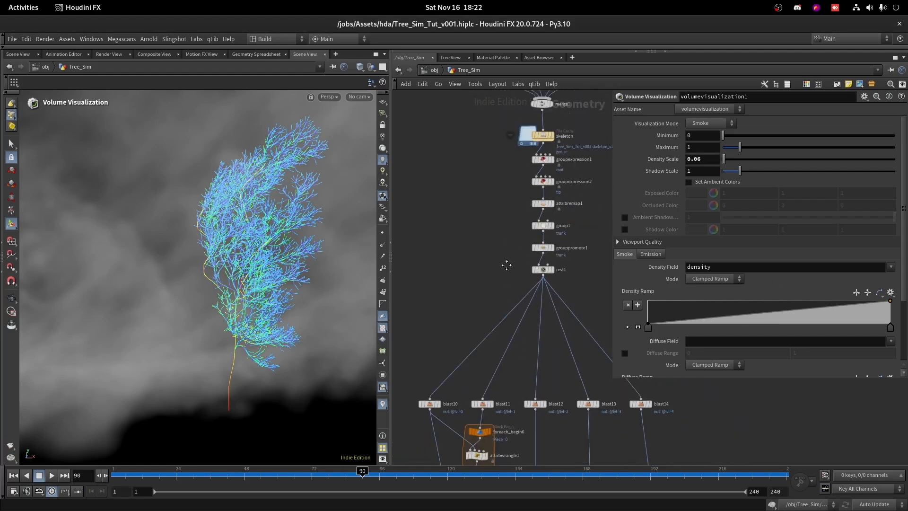
scroll(511, 262, "down", 5)
scroll(540, 243, "up", 8)
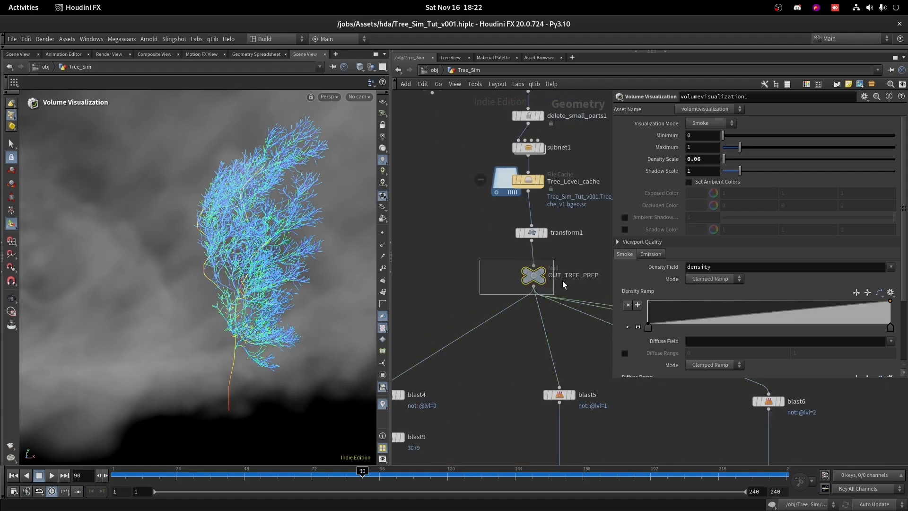
left_click(561, 280)
key("Tab")
type("obje")
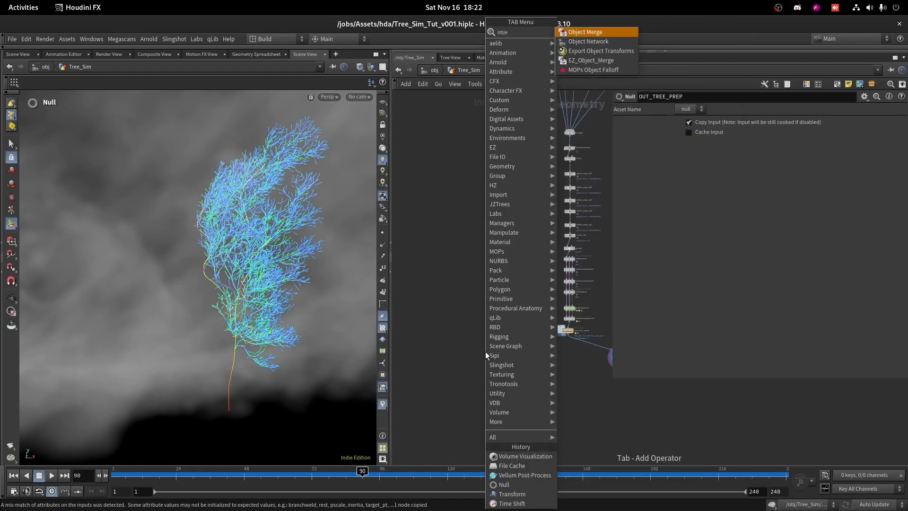
key("Return")
left_click(452, 309)
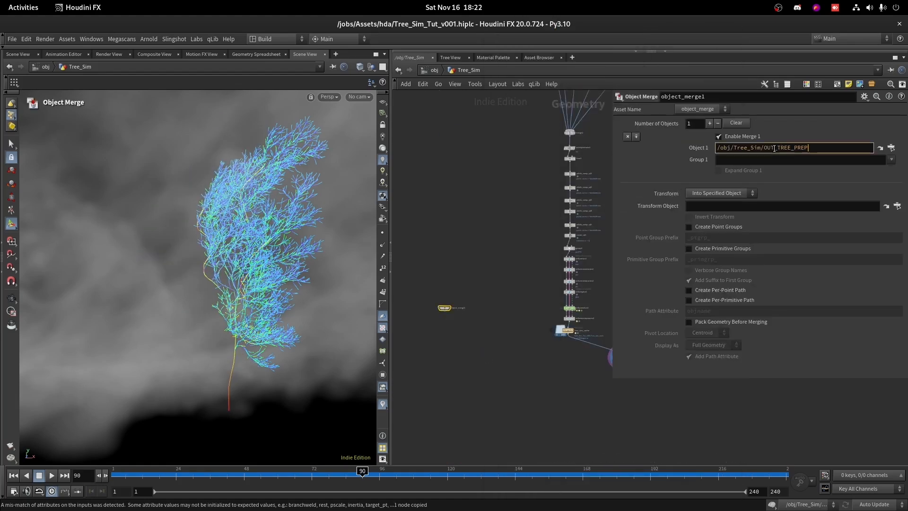
key("Return")
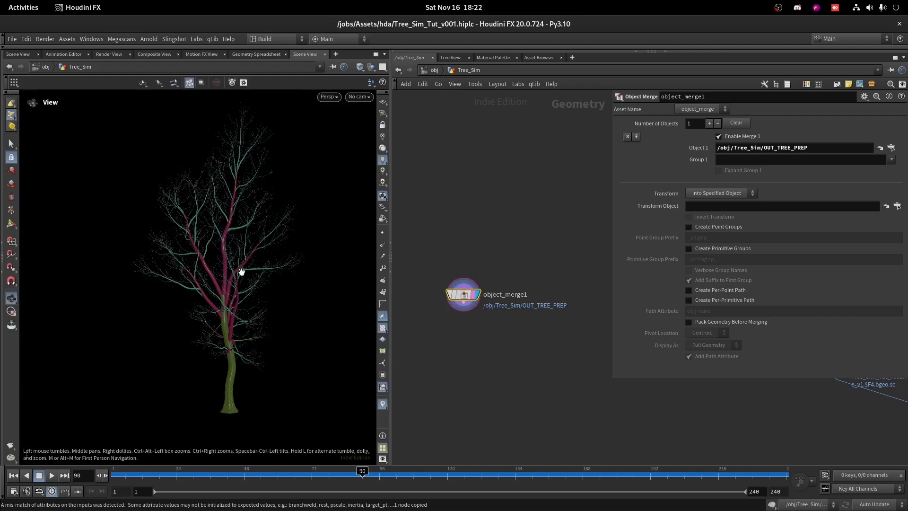
Step: Add a Wrap node below the tree Object Merge, with the tree geometry feeding its first input
key("g")
key("Tab")
type("wra")
left_click(542, 35)
left_click(427, 291)
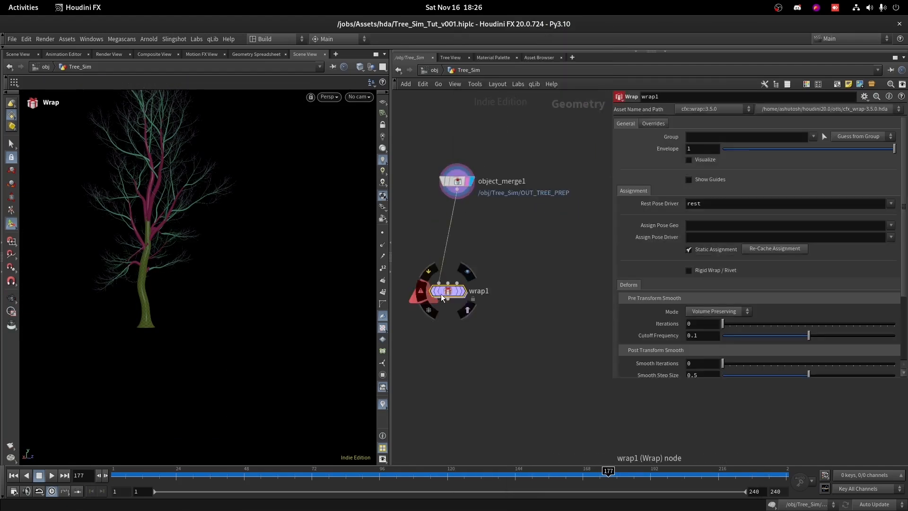
Step: Add a Rest Position node after Tree_sim_cache and set its mode to Extract Rest
scroll(520, 279, "down", 3)
key("Tab")
type("res")
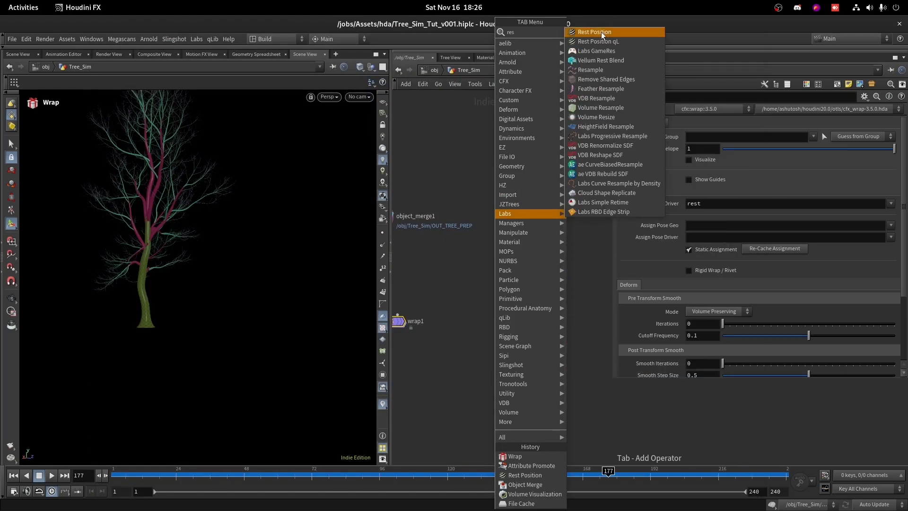
left_click(601, 32)
left_click(715, 142)
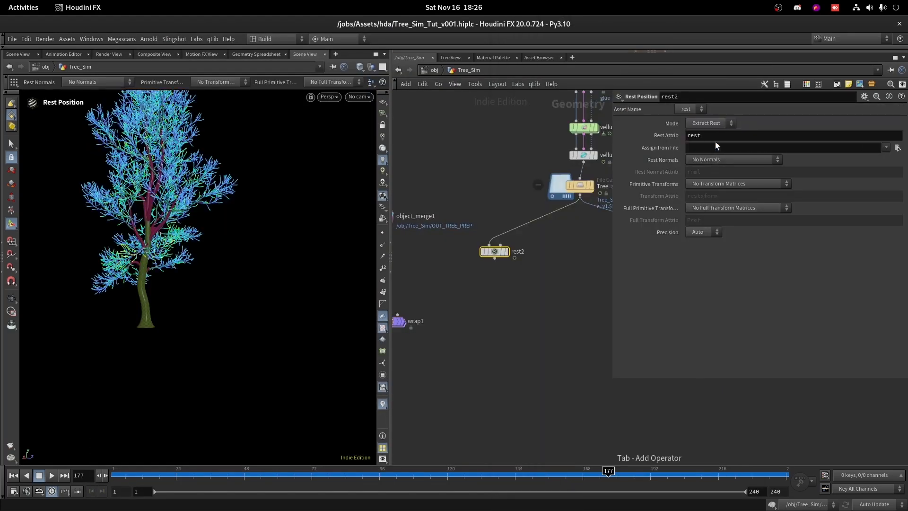
Step: Connect the Extract Rest node to the Wrap's second input and move the Wrap further down
middle_click_drag(483, 277, 540, 272)
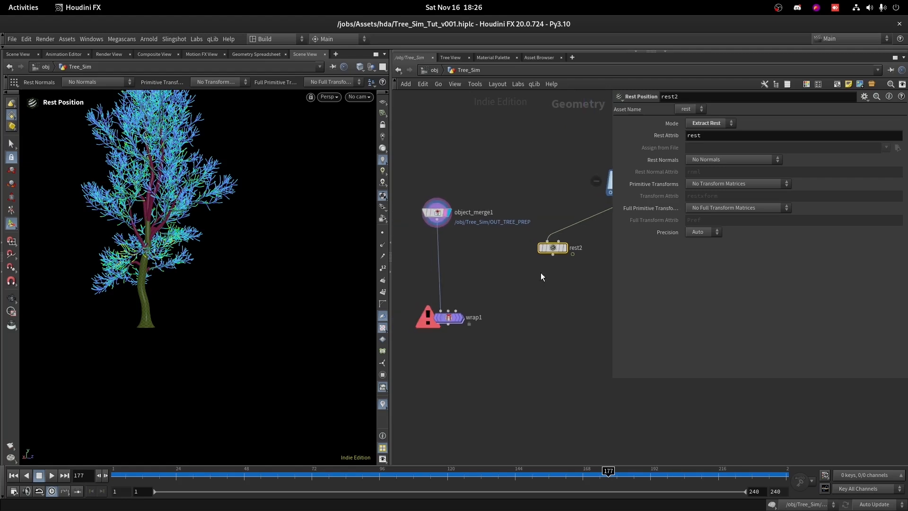
scroll(542, 265, "up", 2)
left_click(553, 253)
left_click(431, 319)
left_click_drag(437, 328, 443, 397)
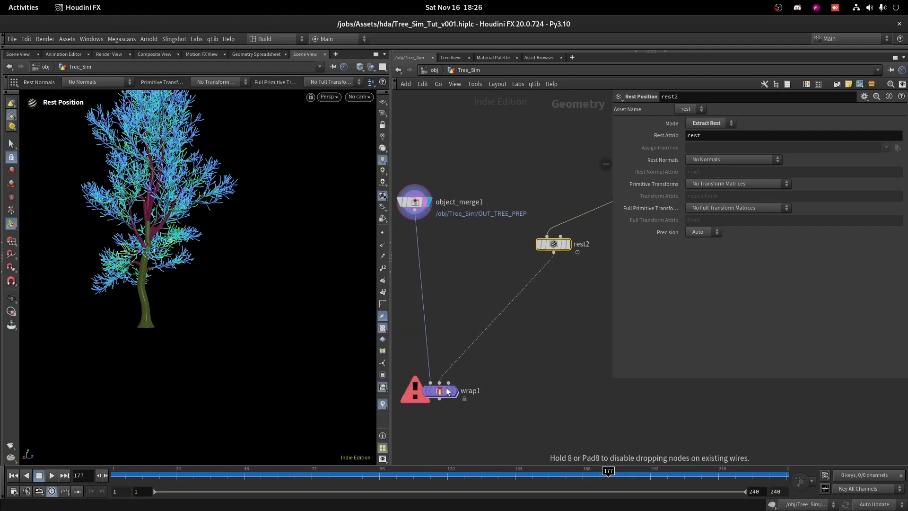
Step: Connect the simulated tree cache to the Wrap's third input and display the Wrap
scroll(580, 368, "down", 2)
middle_click_drag(583, 368, 510, 373)
left_click(589, 228)
middle_click_drag(430, 398, 536, 313)
scroll(536, 313, "up", 3)
left_click(494, 313)
left_click(473, 313)
Step: Enable the Wrap's Pairing Attribute override and set it to class
left_click(653, 124)
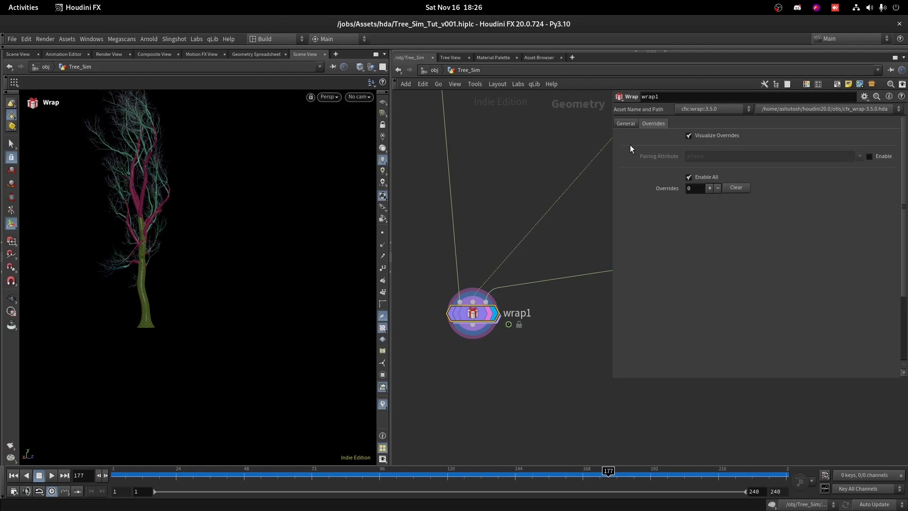
left_click(880, 157)
left_click(859, 156)
left_click(832, 185)
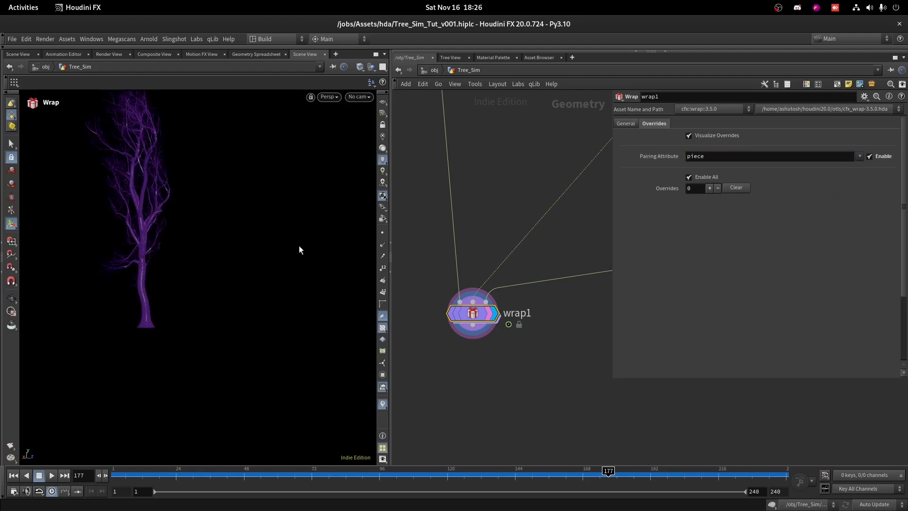
Step: Set the Wrap's Pre Transform Smooth iterations to 1
key("space+g")
right_click_drag(184, 165, 417, 26)
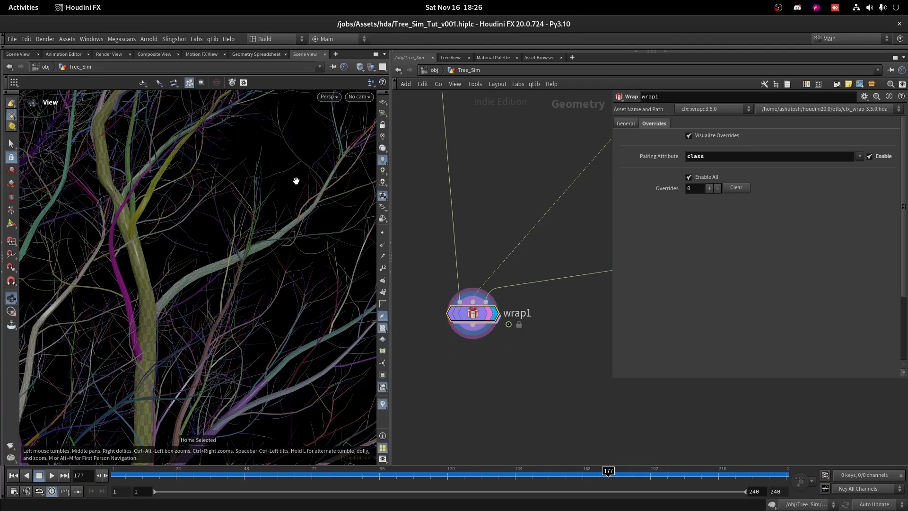
left_click(626, 123)
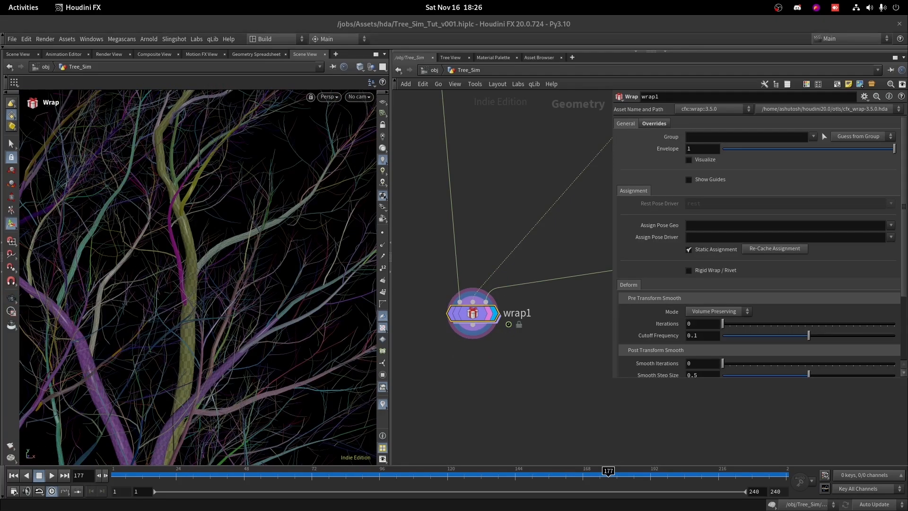
left_click(702, 332)
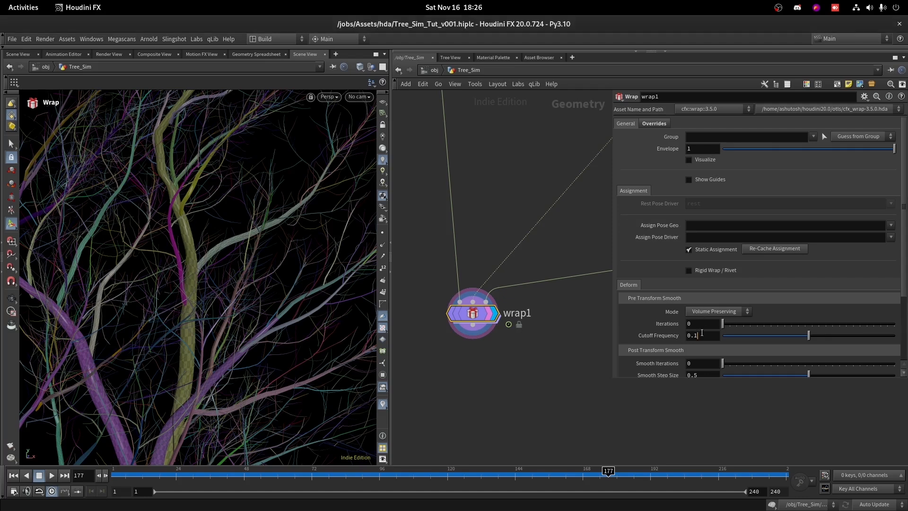
type("1")
key("Return")
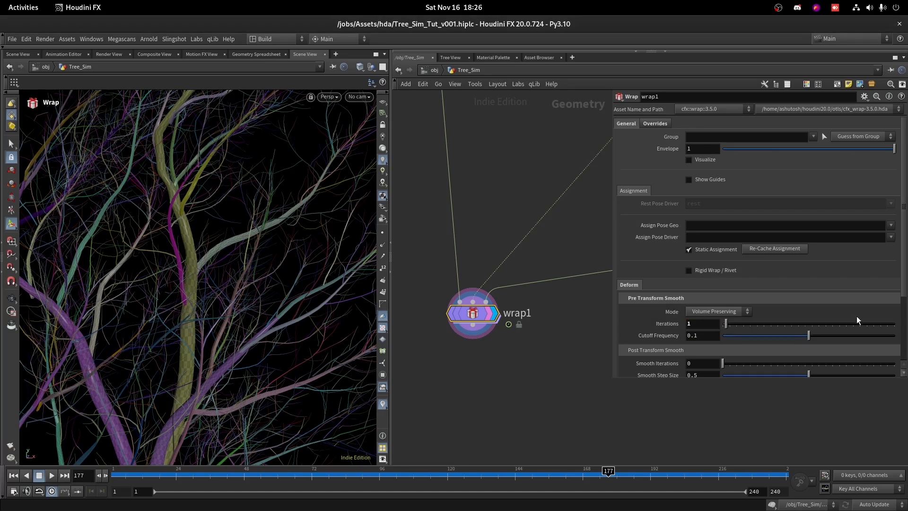
Step: Set the Wrap's Attributes to Transform to P and disable Recompute Affected Normals
scroll(572, 264, "down", 3)
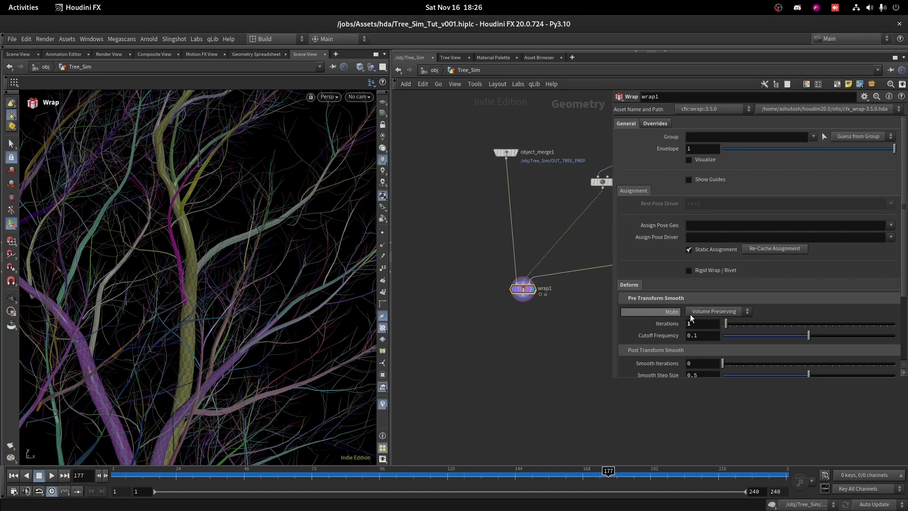
scroll(671, 348, "down", 3)
type("P")
key("Return")
left_click(705, 365)
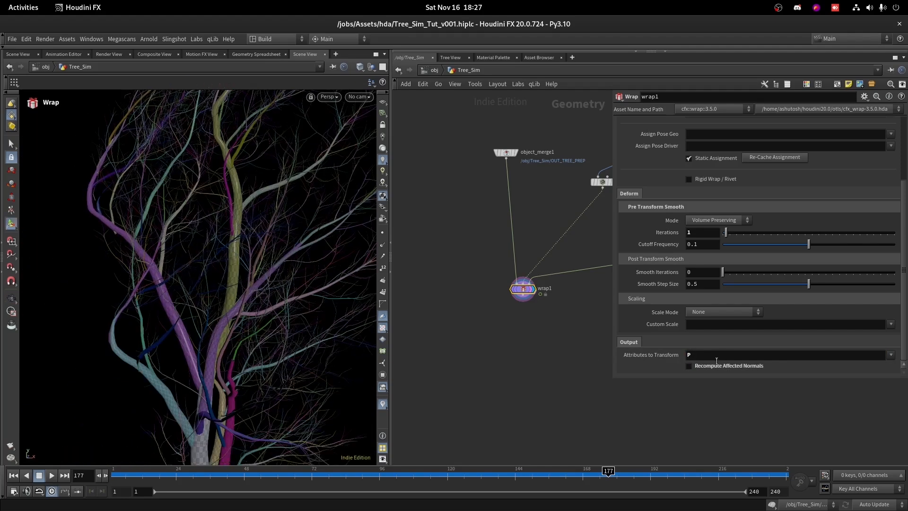
Step: Scrub through the animation to frame 235 to check how the wrapped tree follows the simulation
left_click_drag(214, 482, 406, 476)
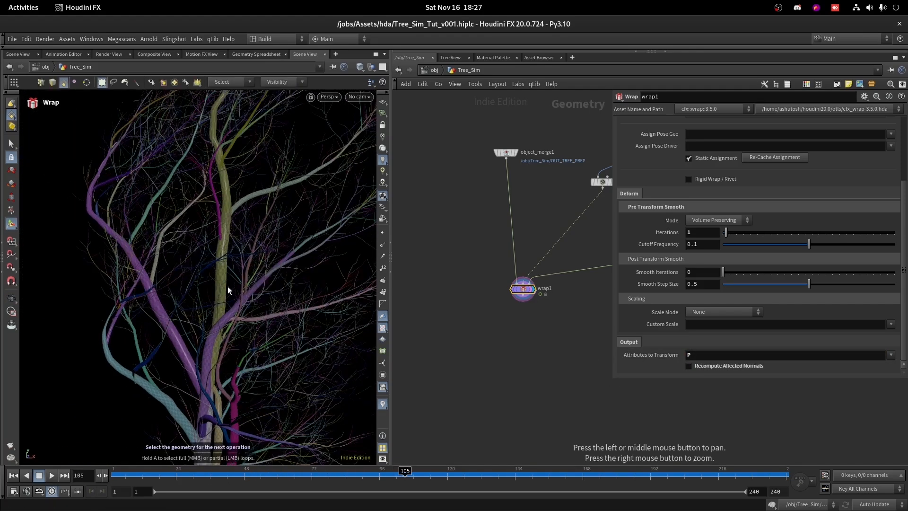
right_click_drag(216, 223, 215, 255, "alt")
left_click_drag(215, 255, 344, 249, "alt")
left_click_drag(287, 472, 624, 471)
left_click_drag(747, 461, 772, 470)
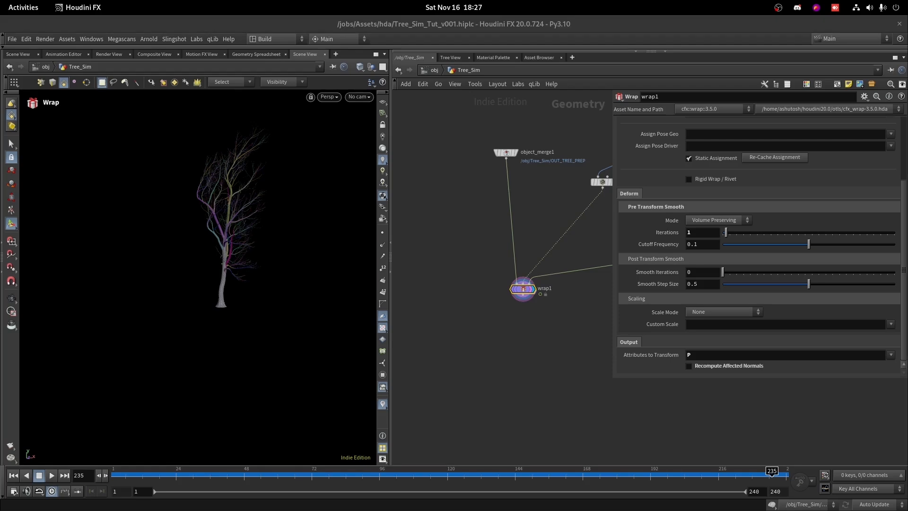
Step: Add a Null below the Wrap, name it OUT_TREE_SIM and display it
scroll(534, 298, "up", 3)
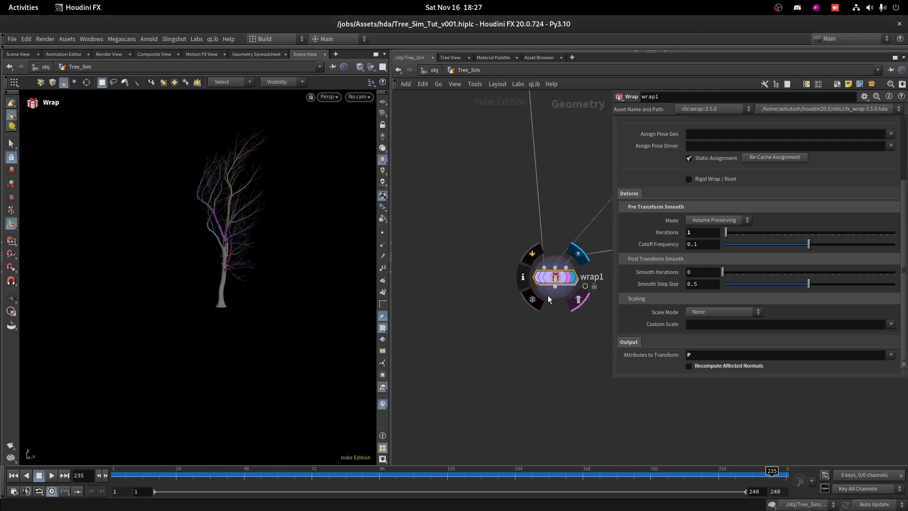
key("Tab")
type("null")
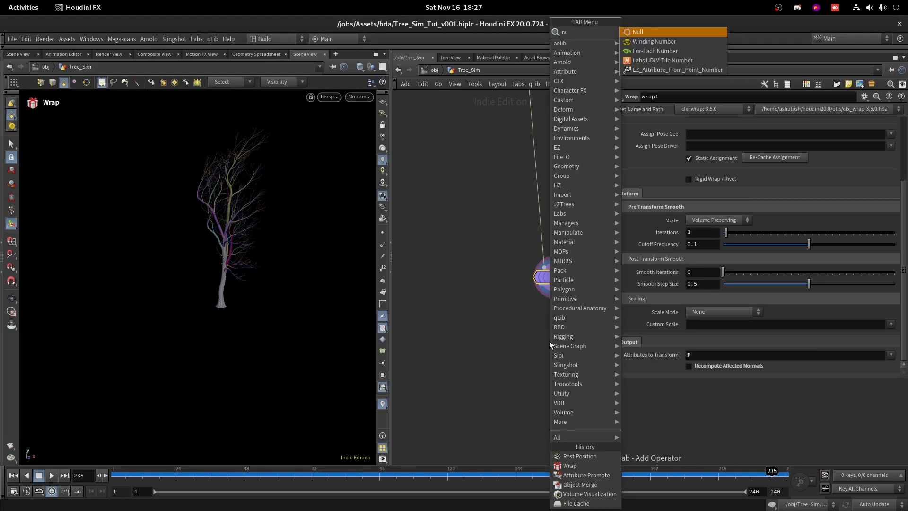
key("Return")
scroll(549, 336, "up", 5)
left_click(572, 347)
middle_click_drag(505, 260, 430, 245)
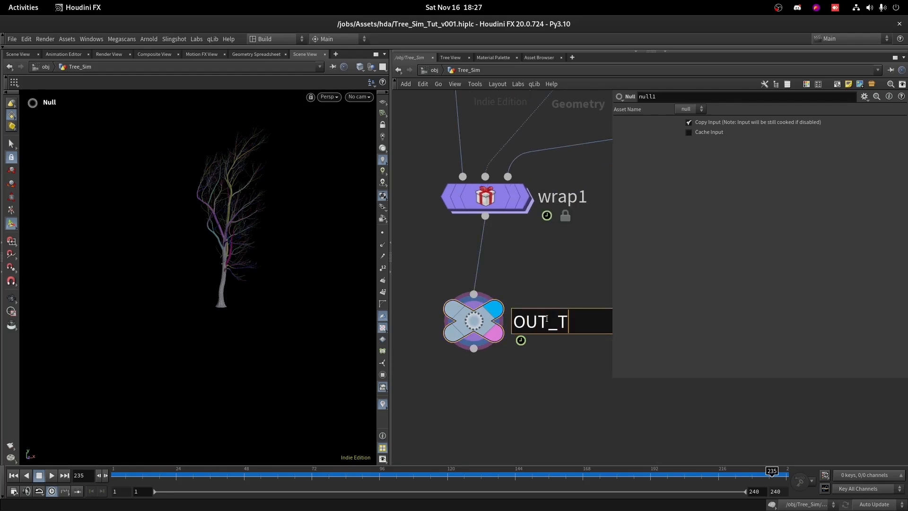
scroll(548, 322, "down", 5)
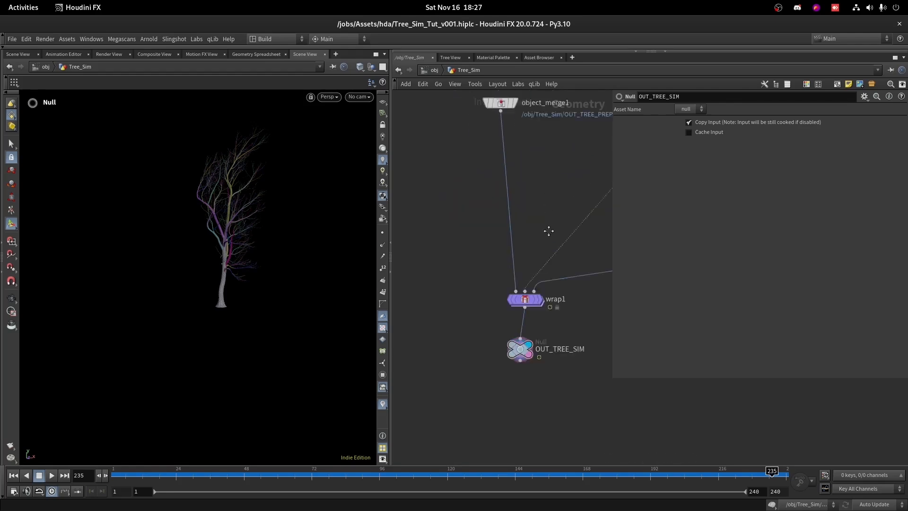
Step: Insert a Rest Position node between the tree Object Merge and the Wrap, and redisplay OUT_TREE_SIM after checking its attributes
key("Tab")
type("res")
left_click(642, 31)
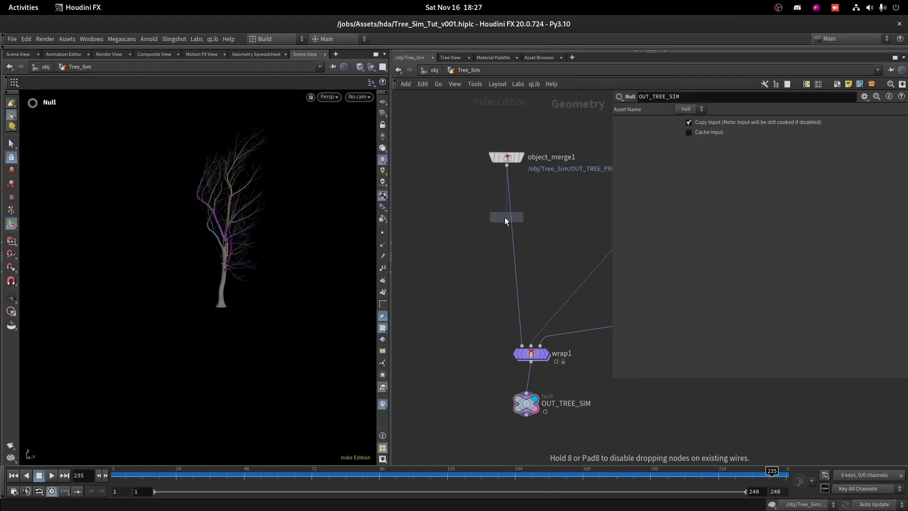
left_click(505, 224)
middle_click(507, 226)
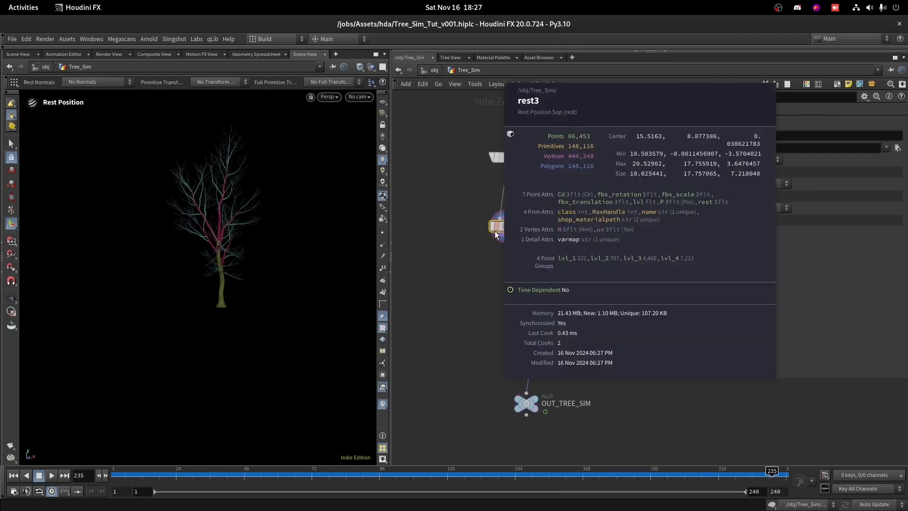
scroll(584, 237, "up", 3)
middle_click(523, 288)
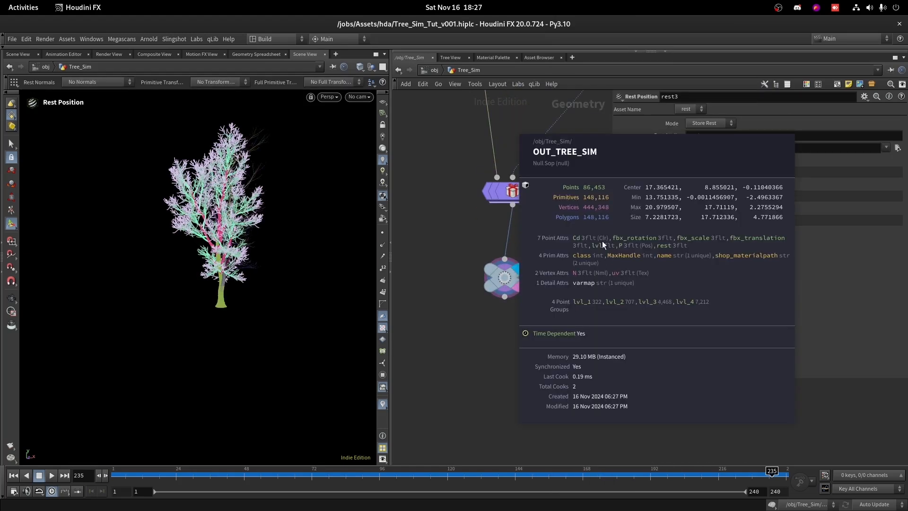
middle_click_drag(511, 278, 515, 286)
left_click(510, 286)
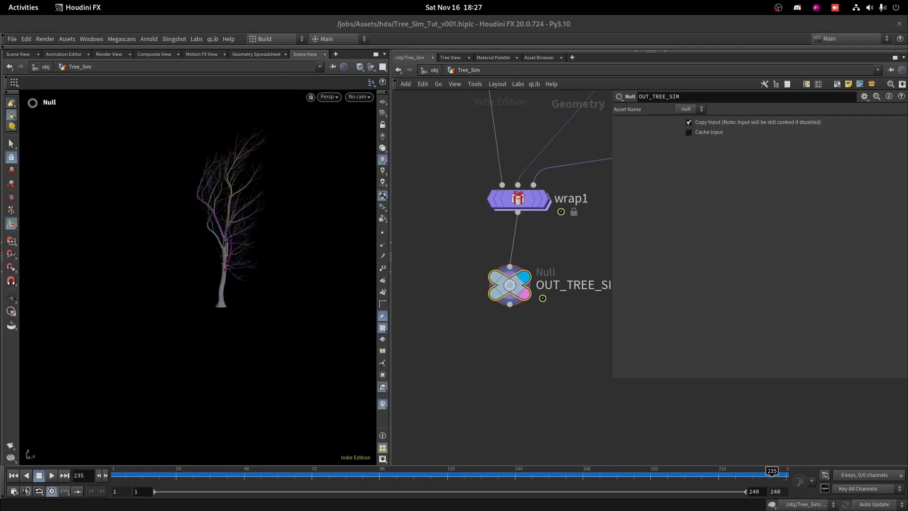
Step: Add a second Object Merge node near OUT_TREE_SIM and reference ../LEAVES as its object
scroll(469, 327, "down", 5)
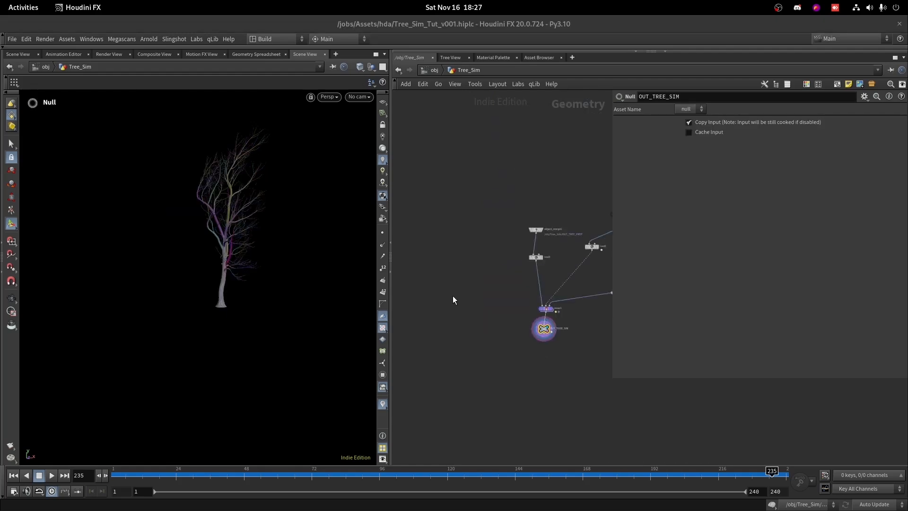
key("Tab")
type("object merge")
key("Return")
left_click(494, 290)
middle_click_drag(504, 181, 513, 285)
scroll(561, 290, "up", 8)
left_click_drag(506, 256, 768, 149)
Step: Reposition the LEAVES Object Merge beside OUT_TREE_SIM and display its geometry
scroll(513, 281, "down", 8)
middle_click_drag(510, 303, 535, 123)
middle_click_drag(610, 435, 551, 164)
scroll(549, 317, "up", 5)
middle_click(525, 321)
left_click_drag(529, 140, 480, 211)
scroll(479, 209, "up", 3)
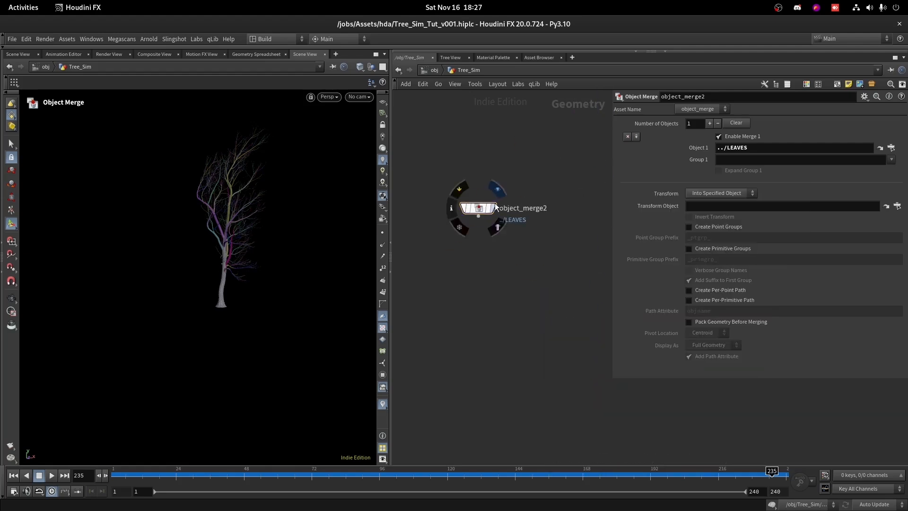
left_click(495, 207)
middle_click(487, 208)
key("space+g")
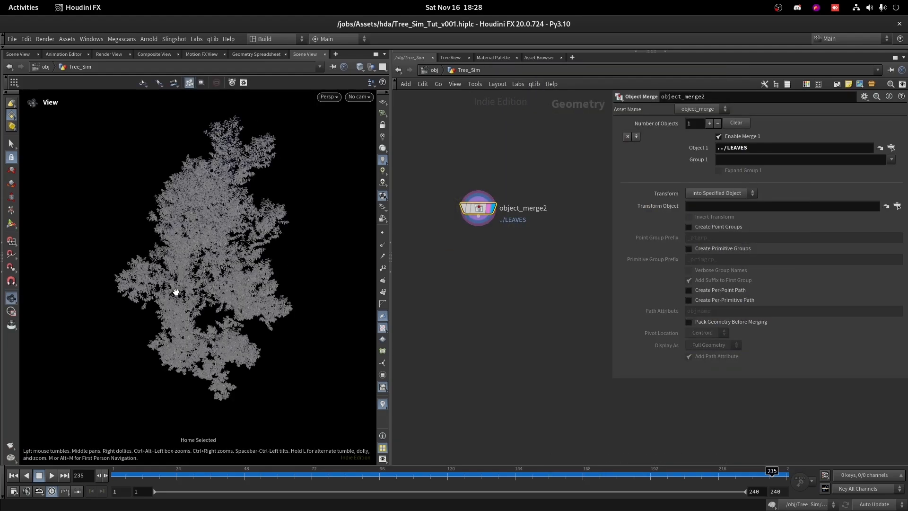
Step: Examine the merged leaf geometry up close and check its node information
scroll(176, 292, "up", 6)
middle_click(476, 213)
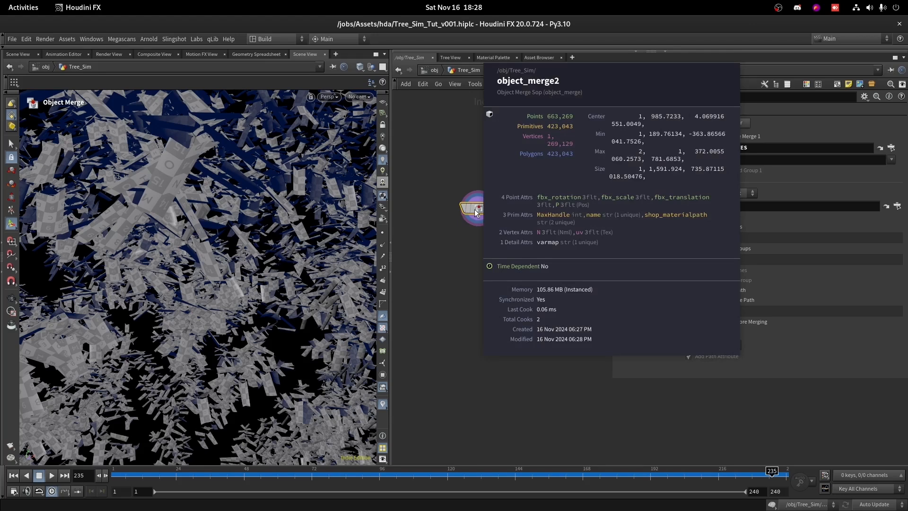
key("space+g")
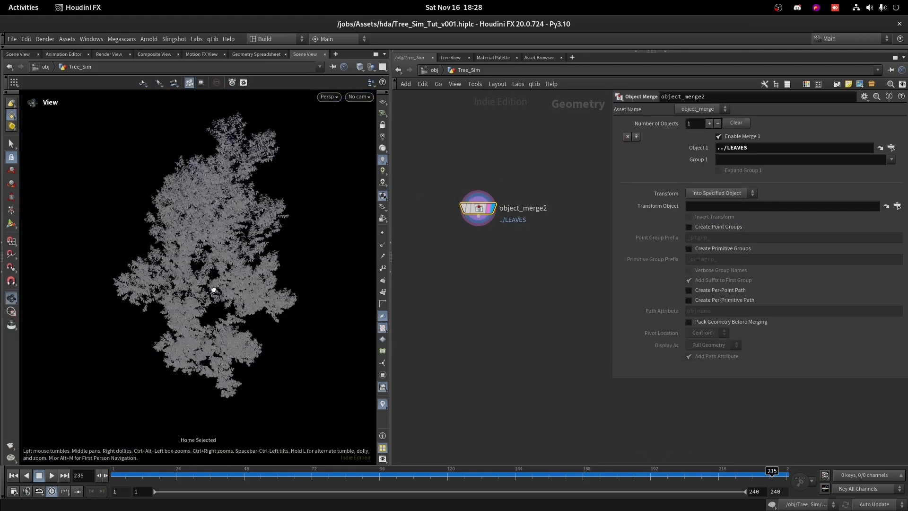
scroll(284, 156, "up", 5)
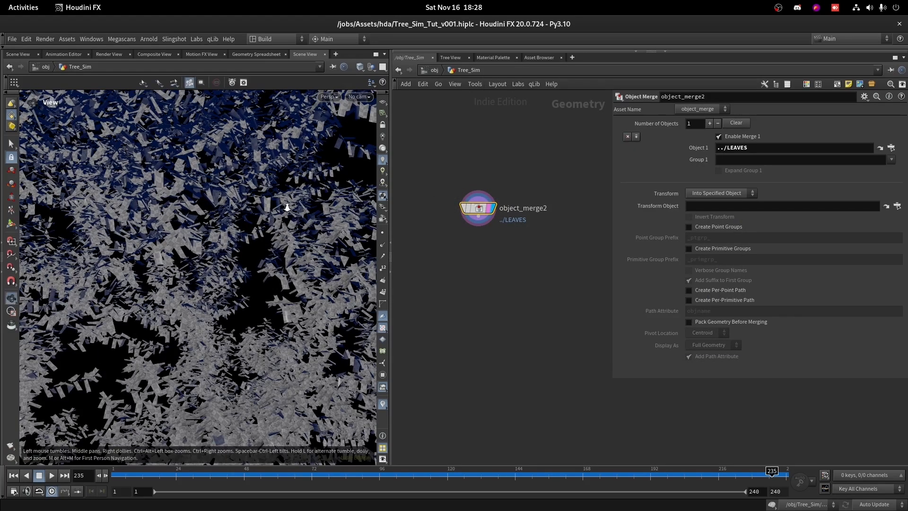
key("space+g")
middle_click_drag(543, 224, 486, 217)
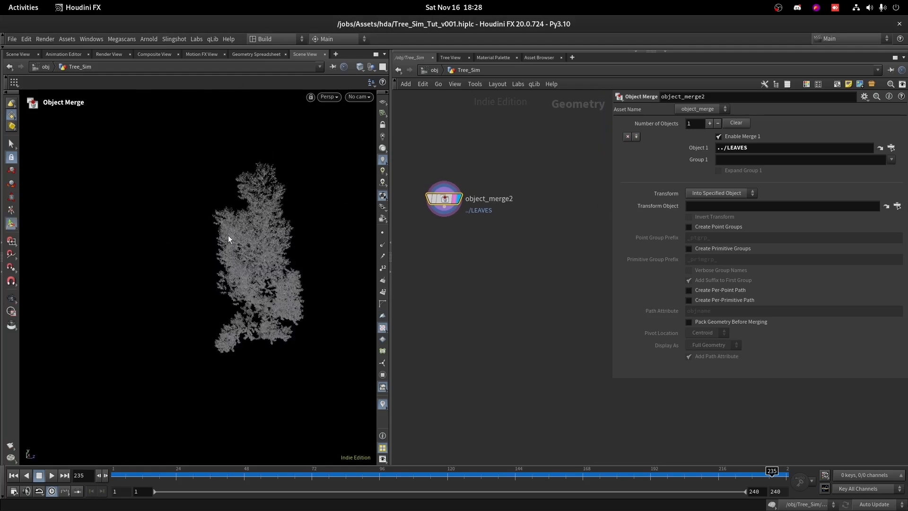
middle_click_drag(521, 249, 505, 198)
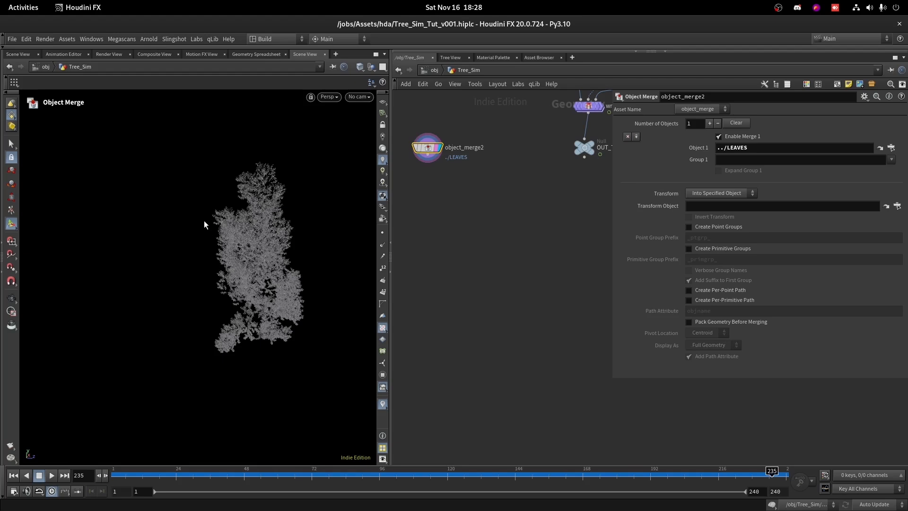
middle_click_drag(435, 214, 487, 227)
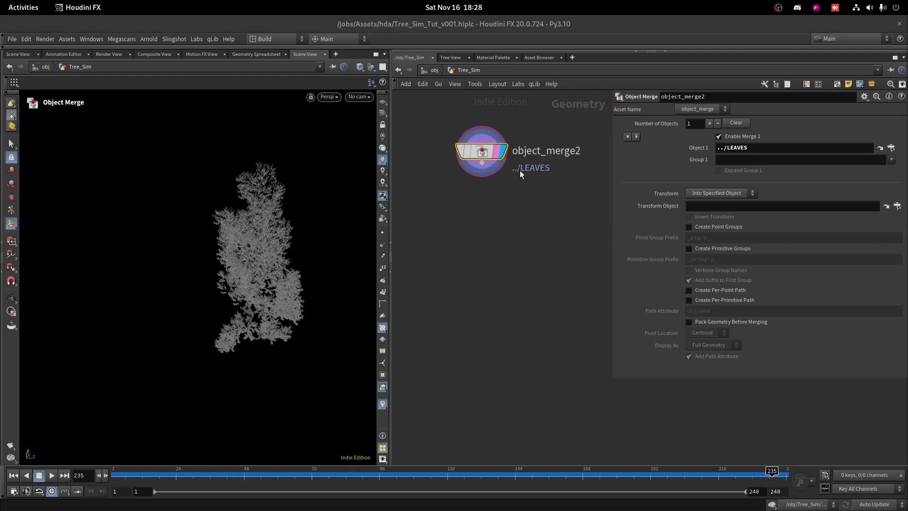
left_click(478, 176)
key("Tab")
type("con")
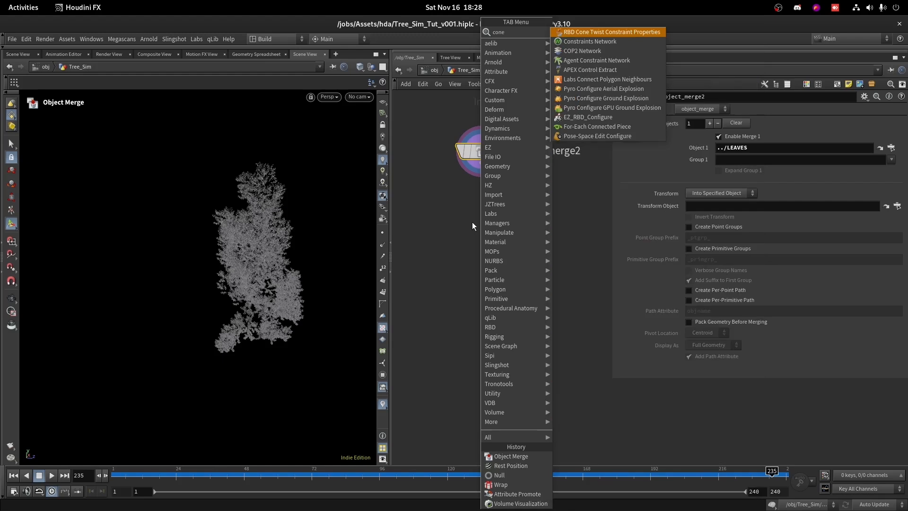
key("Escape")
Step: Add a Connectivity node after the LEAVES Object Merge and display it
left_click_drag(482, 170, 471, 222)
key("Tab")
type("con")
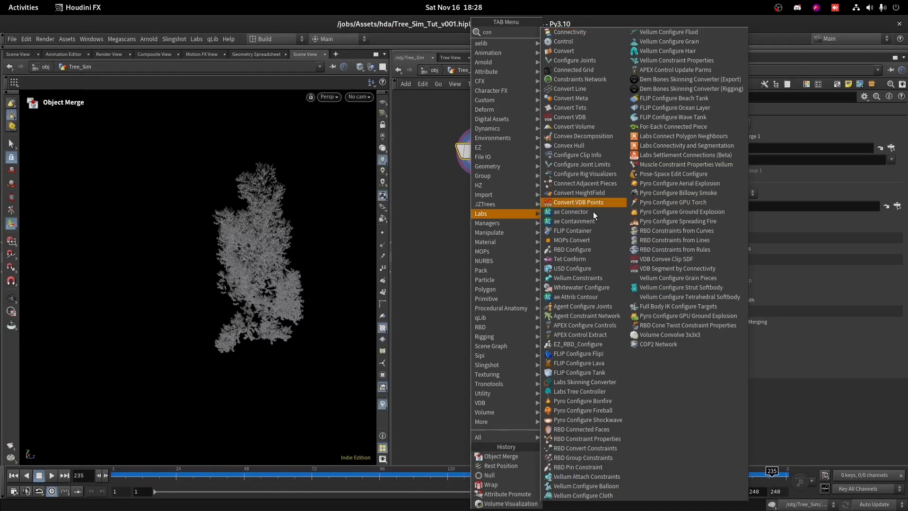
left_click(587, 33)
left_click(480, 225)
key("space+g")
left_click_drag(175, 225, 158, 211)
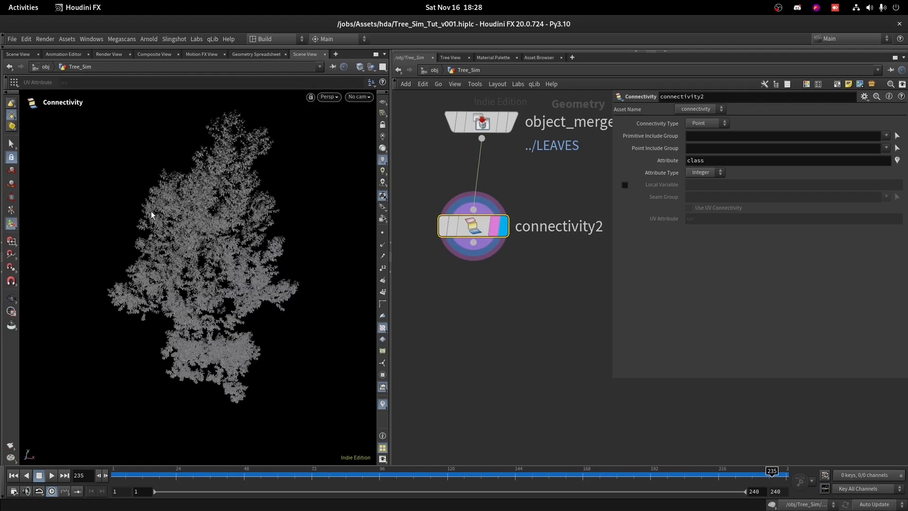
Step: Set the leaves' Connectivity node to compute connectivity by Primitive
scroll(553, 286, "down", 3)
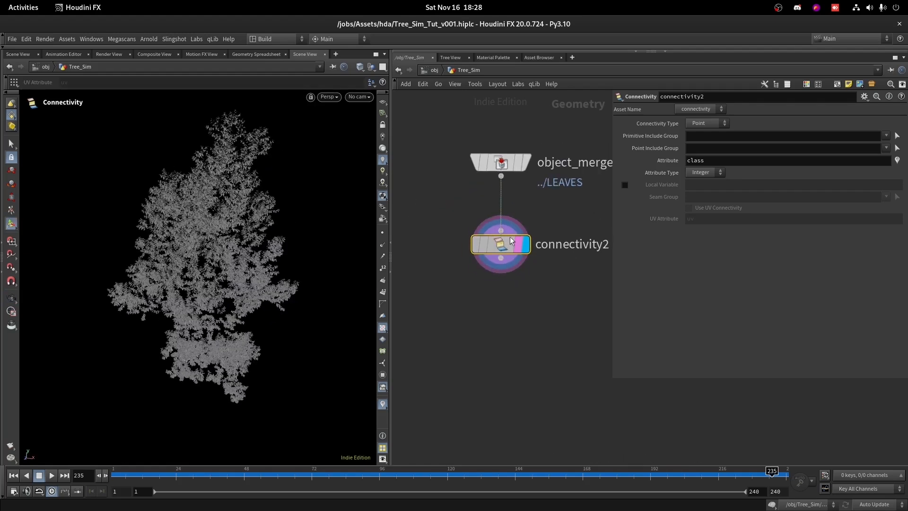
left_click(708, 143)
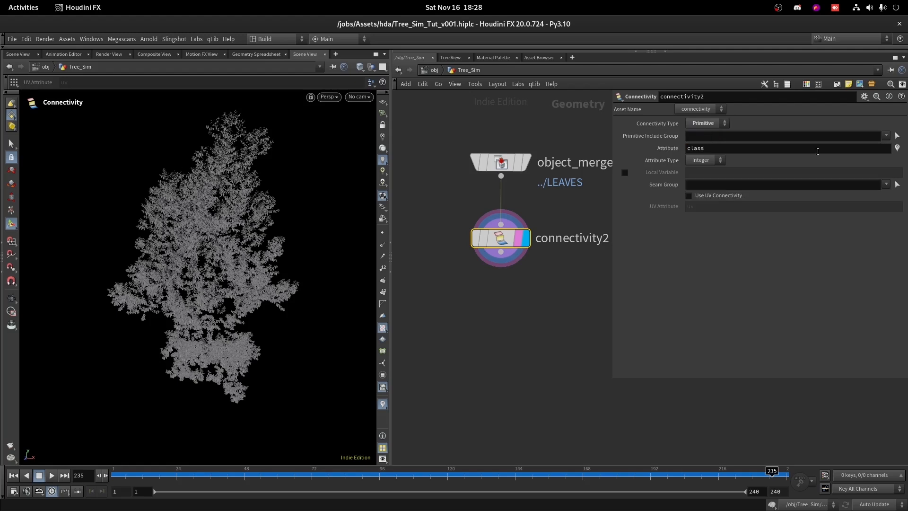
scroll(556, 262, "up", 2)
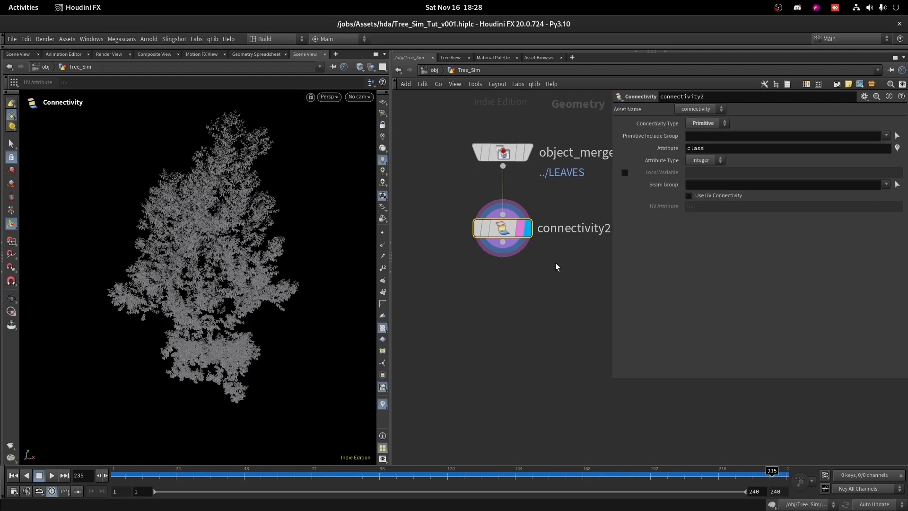
scroll(546, 267, "up", 2)
Step: Add a Split node after the Connectivity node, with a Group Create node inserted between them
left_click_drag(505, 249, 497, 303)
key("Tab")
type("s")
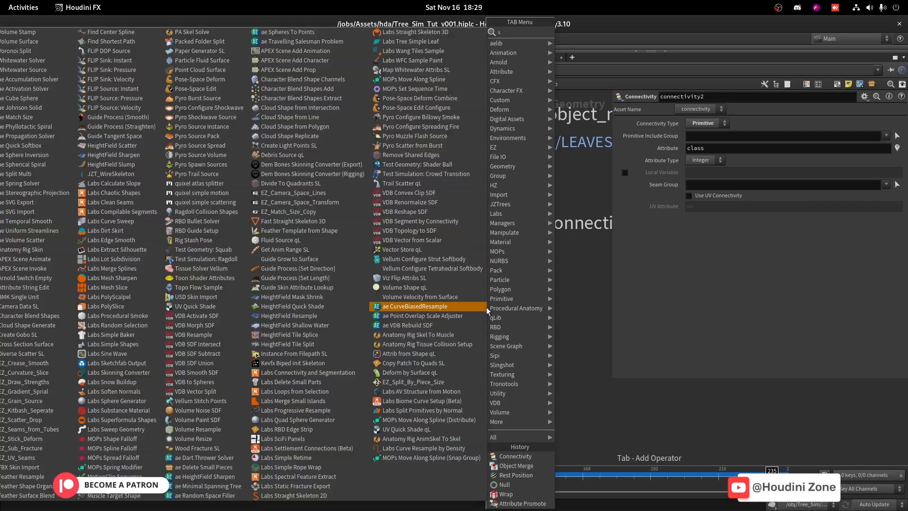
type("pli")
left_click(580, 33)
left_click(522, 309)
left_click_drag(492, 312, 458, 354)
left_click_drag(458, 354, 459, 366)
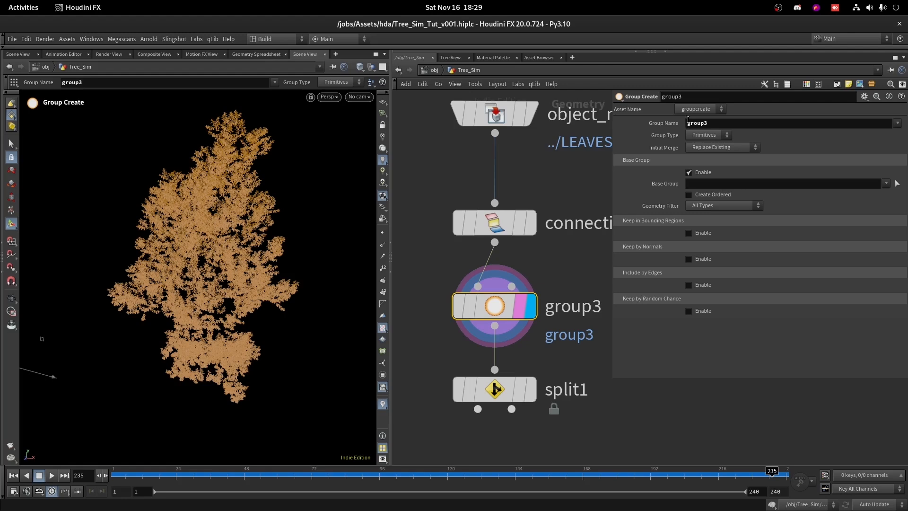
Step: Name the new primitive group varA
left_click_drag(728, 123, 518, 129)
type("varA")
key("Return")
scroll(558, 142, "down", 3)
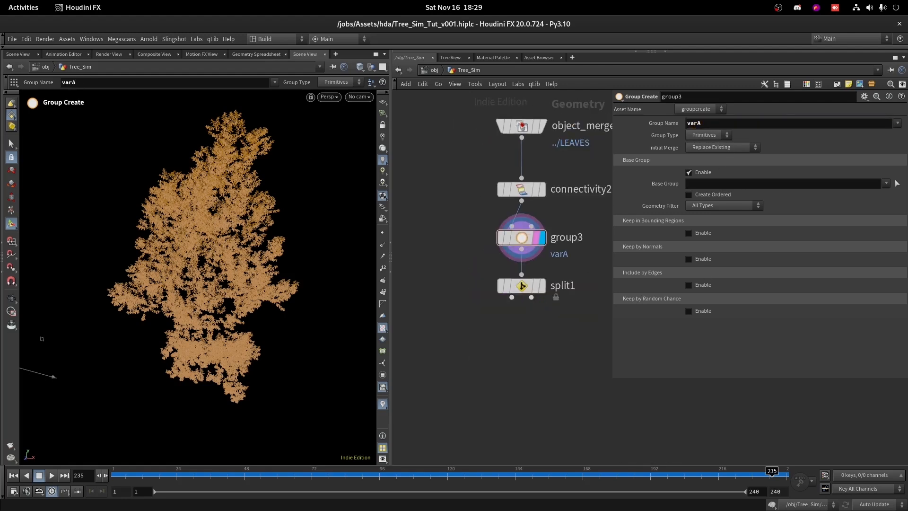
Step: Disable the varA base group and keep primitives by random chance, using class as the seed attribute
left_click(703, 172)
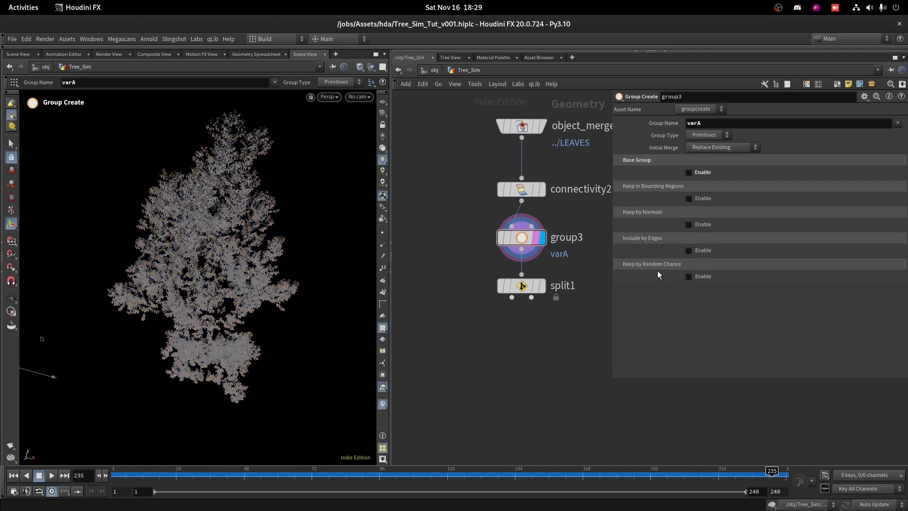
left_click(688, 276)
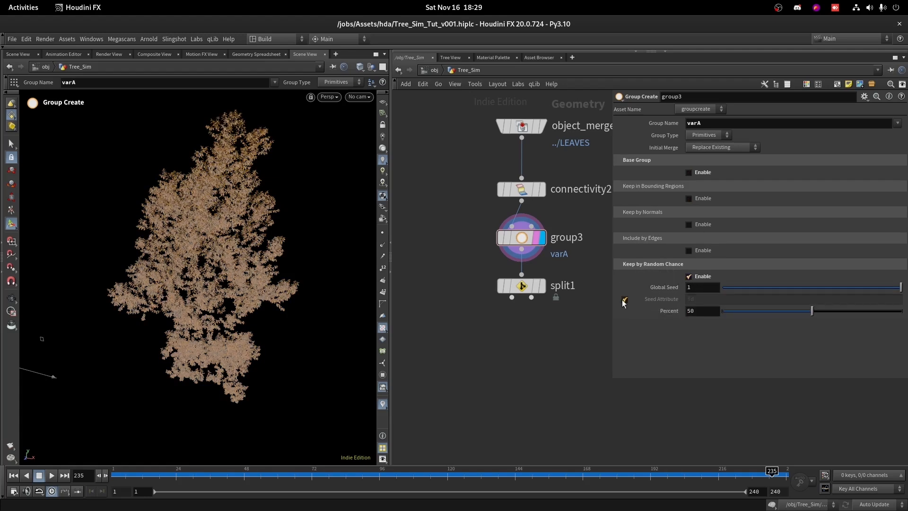
left_click(624, 300)
key("Tab")
type("class")
key("Return")
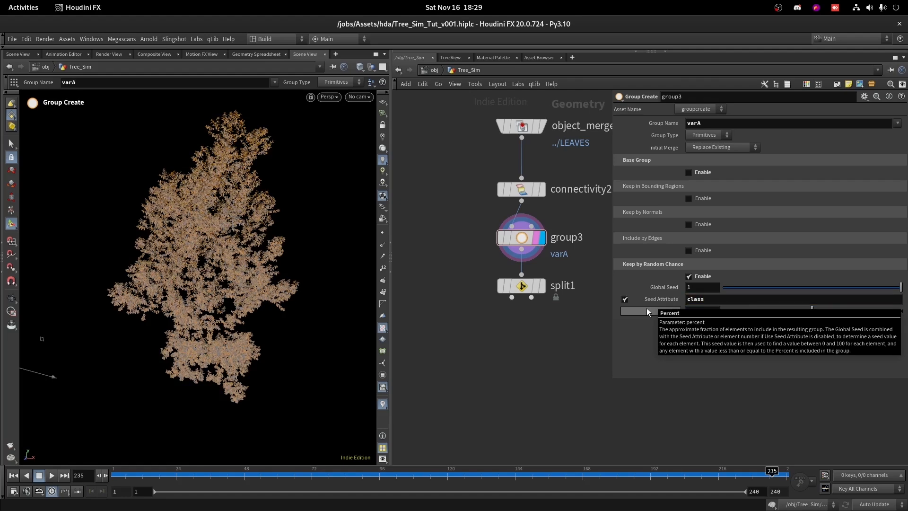
Step: Set the Split node's group to varA and display its output
scroll(256, 210, "up", 10)
left_click_drag(257, 212, 280, 225, "alt")
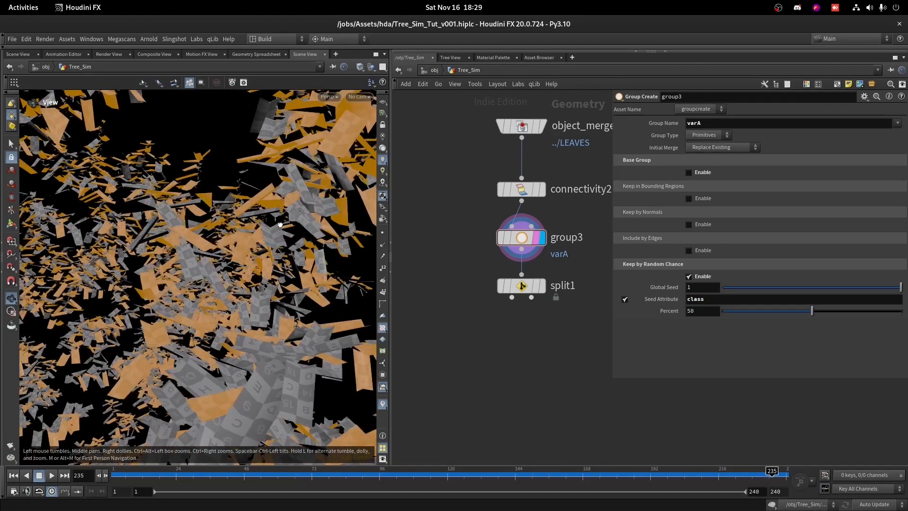
scroll(280, 224, "down", 10)
left_click_drag(223, 233, 189, 209)
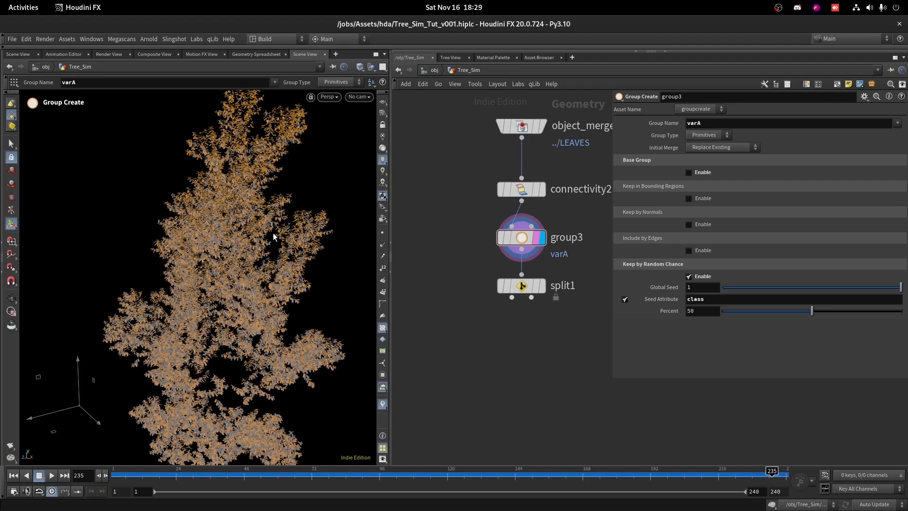
left_click(521, 286)
left_click(886, 123)
left_click(837, 149)
scroll(548, 237, "down", 3)
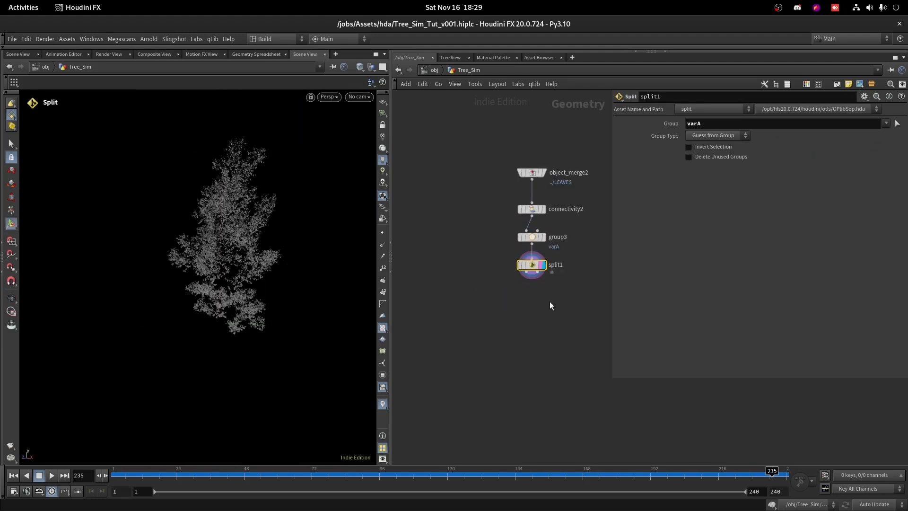
Step: Add a For-Each Named Primitive loop after the Split node, spacing its begin and end blocks apart
scroll(481, 306, "up", 3)
key("Tab")
type("fore")
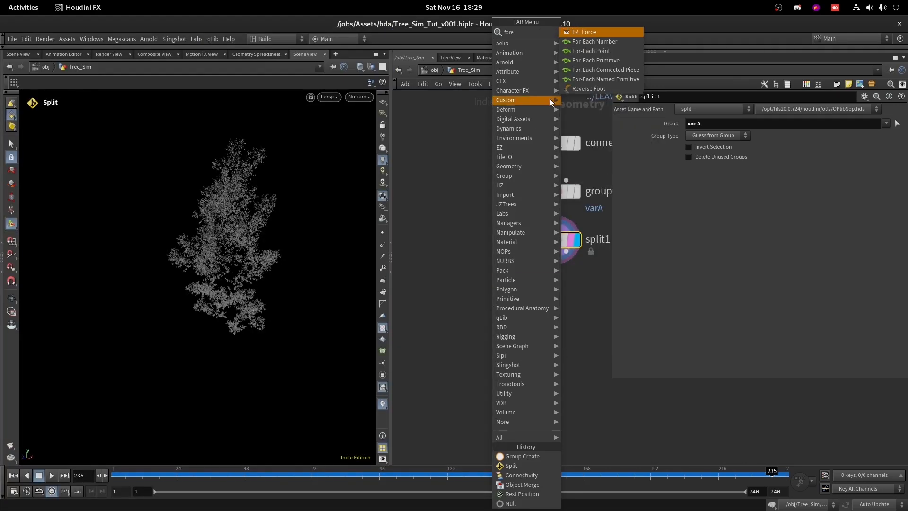
left_click(599, 79)
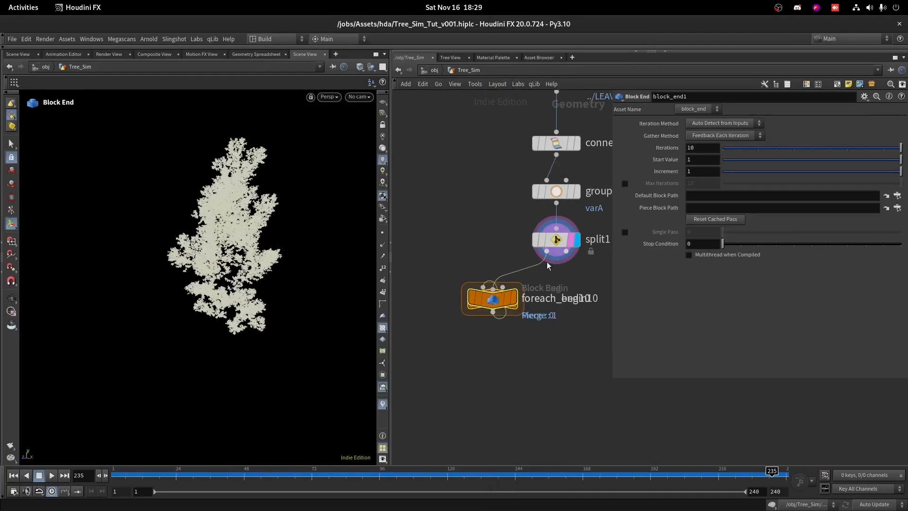
left_click_drag(497, 420, 501, 422)
Step: Set the loop's piece attribute to class and display the block begin's single piece
left_click_drag(710, 162, 653, 169)
type("class")
key("Return")
left_click(510, 301)
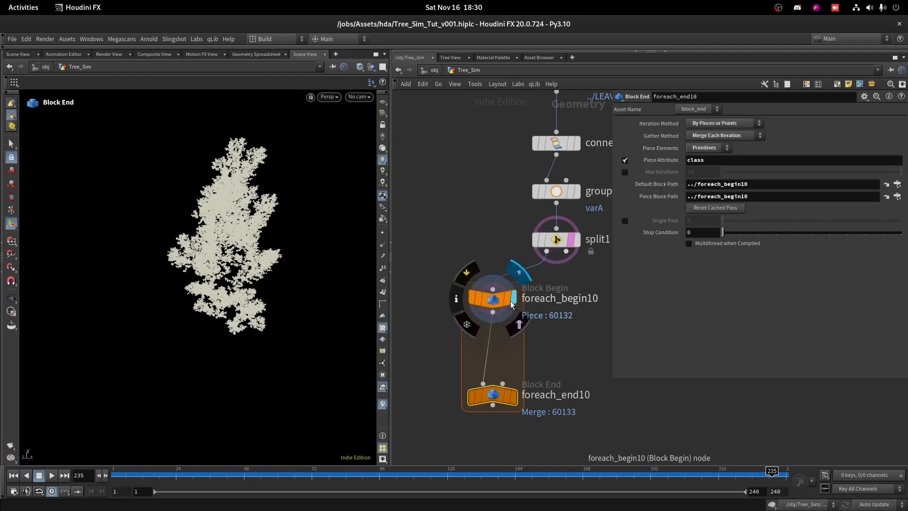
Step: Insert a Group Create node between the loop's begin and end blocks and display it
key("Tab")
type("g cre")
left_click(651, 31)
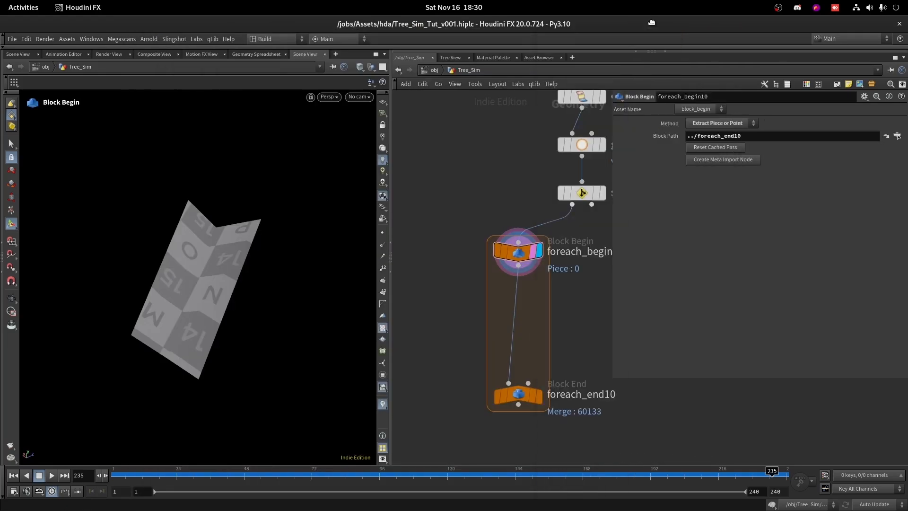
key("Tab")
type("g cre")
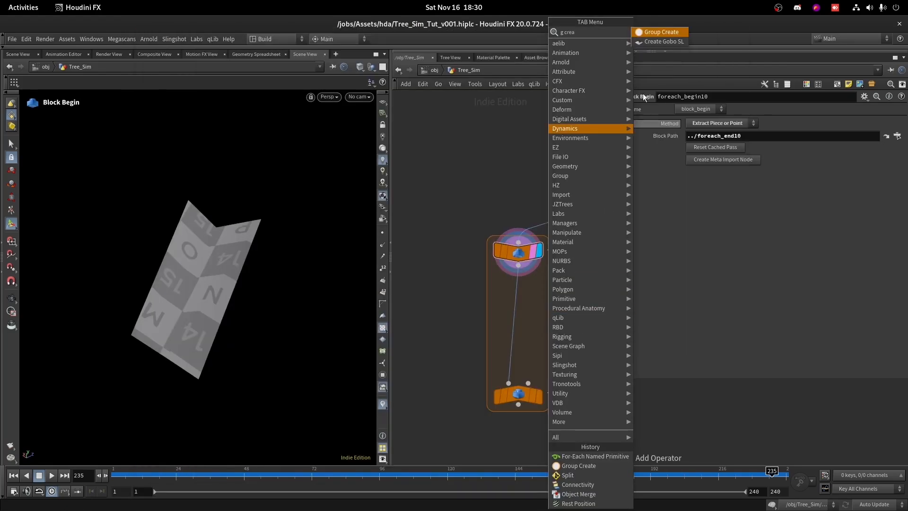
left_click(653, 31)
left_click(512, 307)
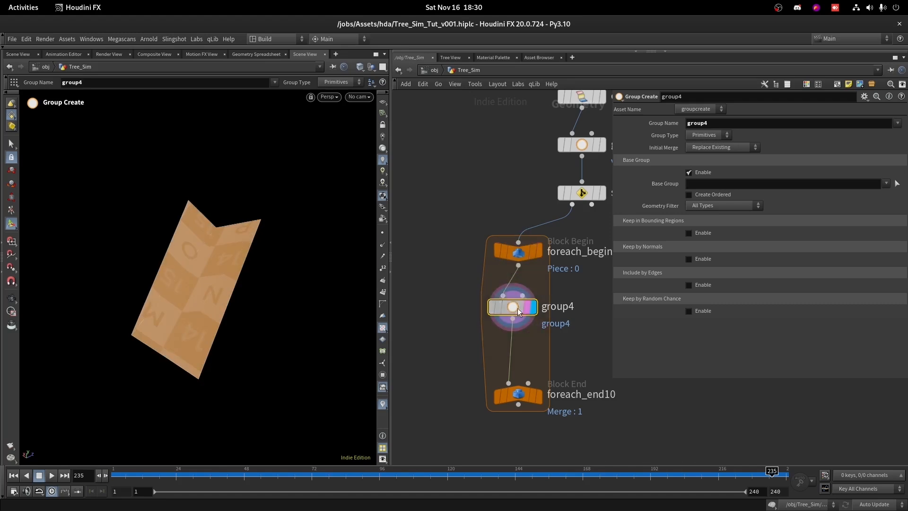
Step: Frame the single leaf card in wireframe and examine its triangulation from several angles
key("g")
left_click_drag(240, 242, 205, 203)
scroll(204, 203, "up", 4)
key("shift+w")
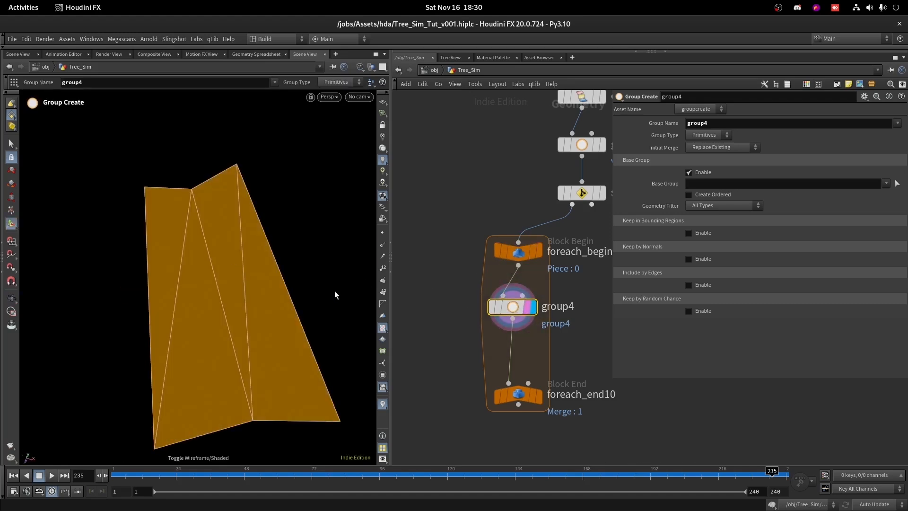
scroll(450, 282, "down", 2)
right_click_drag(279, 286, 145, 278, "alt")
left_click_drag(196, 233, 173, 196, "alt")
key("Return")
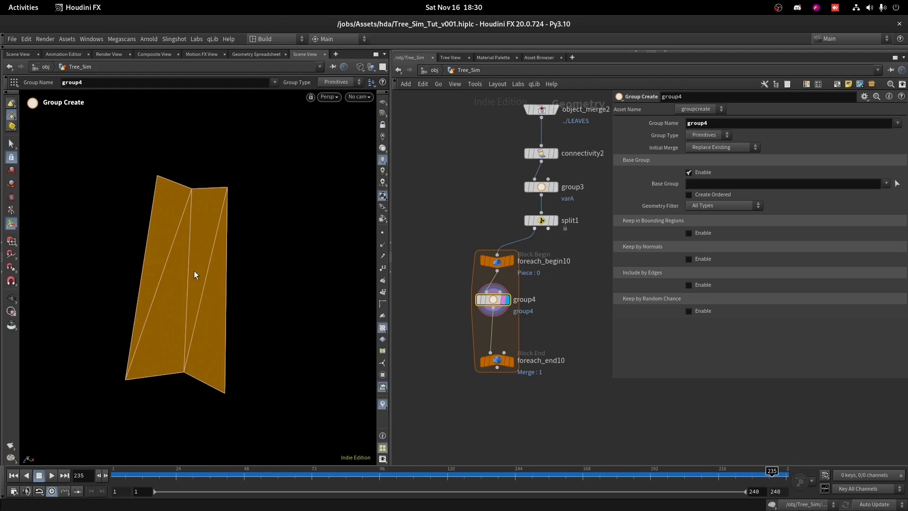
mouse_move(491, 301)
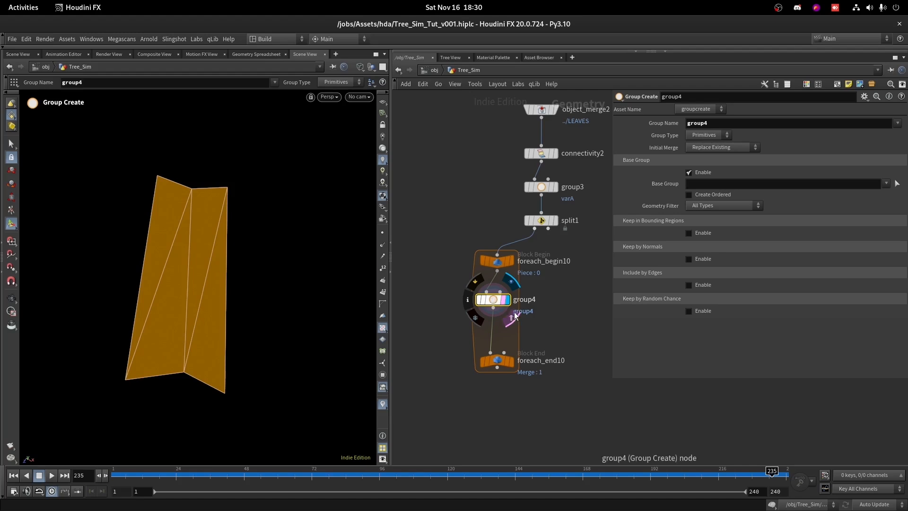
scroll(494, 242, "down", 3)
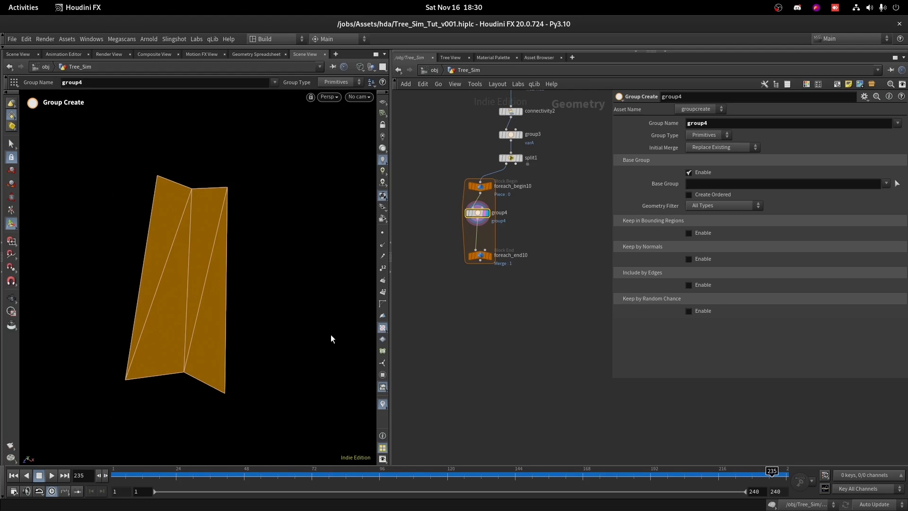
Step: Switch to Nuke, play the rendered trees to examine the leaf motion up close, and return to Houdini
key("super")
left_click(294, 176)
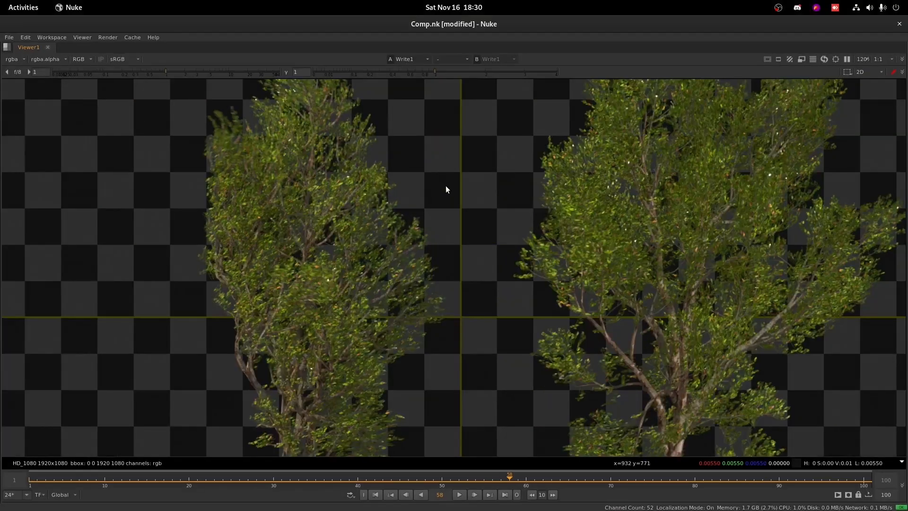
scroll(446, 189, "up", 5)
left_click(459, 494)
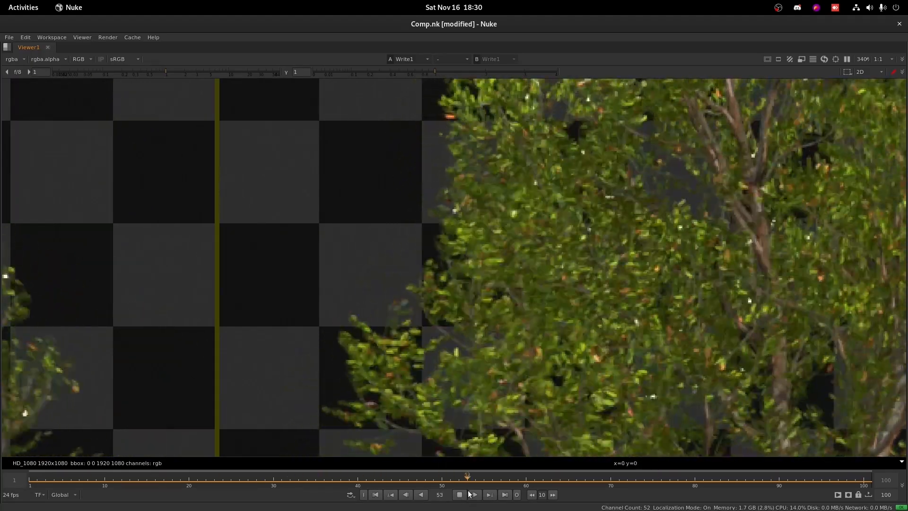
left_click(459, 494)
scroll(662, 224, "down", 4)
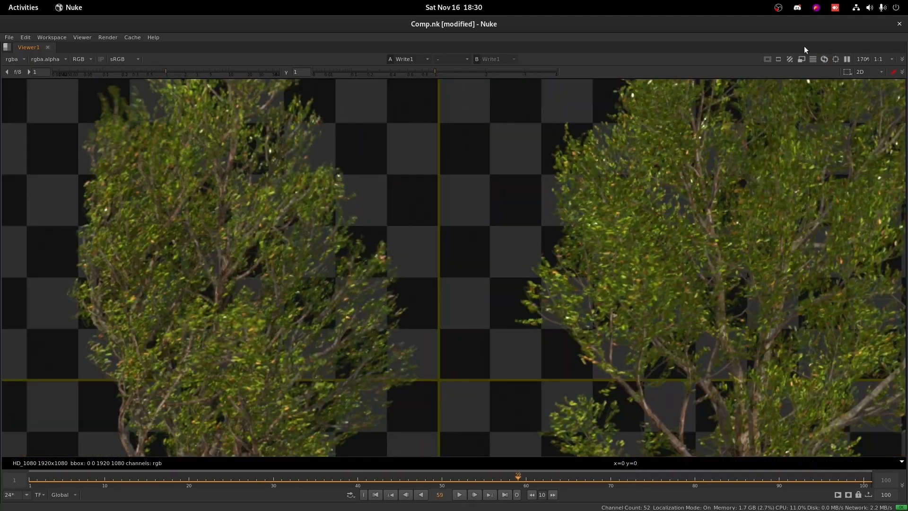
right_click(804, 23)
left_click(817, 58)
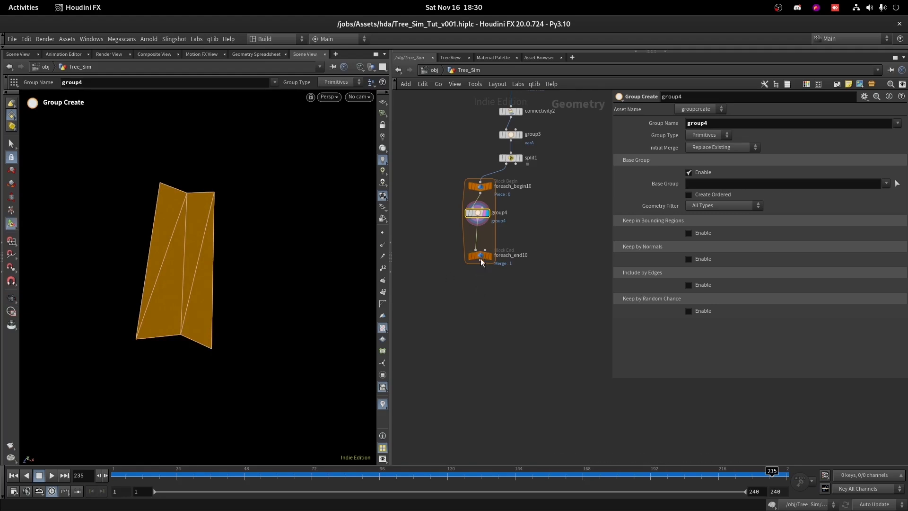
Step: Move the loop's end block farther below the Group Create node to make room for more nodes
left_click_drag(480, 258, 478, 301)
left_click_drag(179, 244, 142, 216)
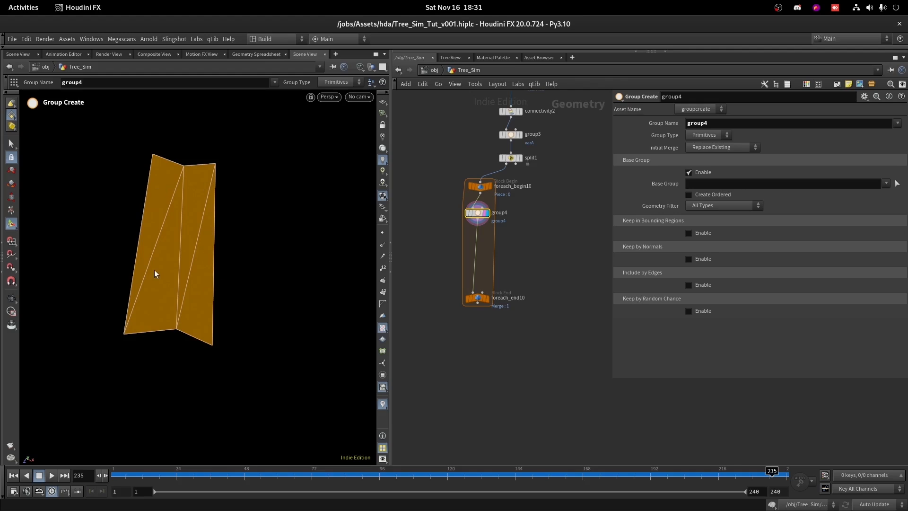
scroll(460, 239, "up", 3)
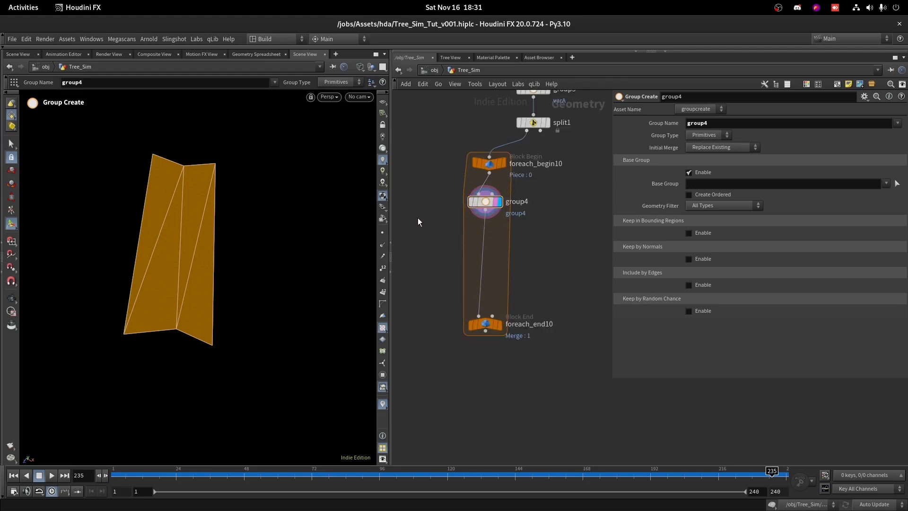
Step: Name the loop's group edge and set its group type to Edges
left_click(468, 207)
left_click(722, 123)
type("ed")
key("Return")
left_click(699, 135)
left_click(699, 164)
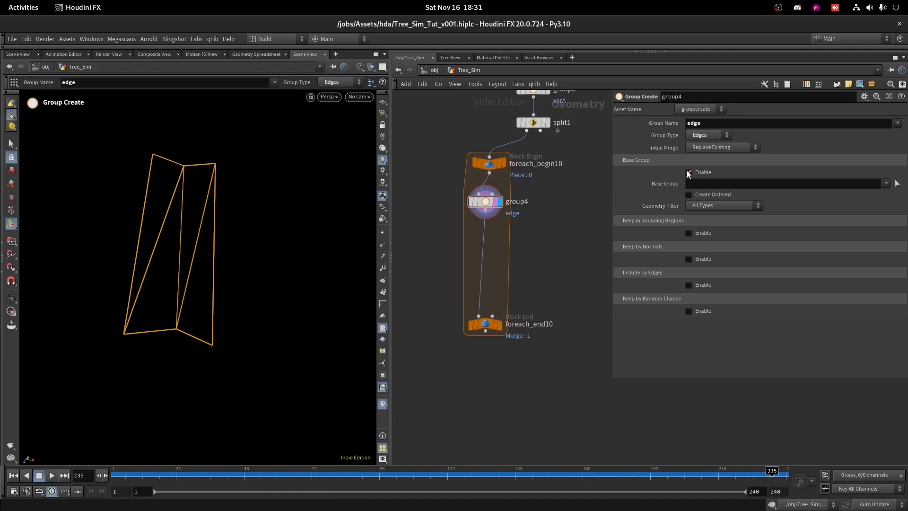
Step: Disable the edge group's base group and include only unshared edges
left_click(688, 172)
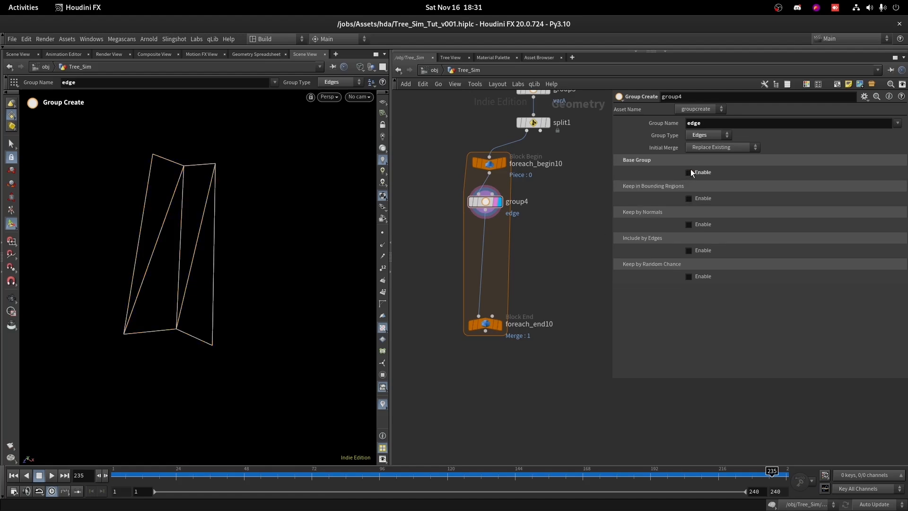
left_click(696, 252)
left_click(695, 342)
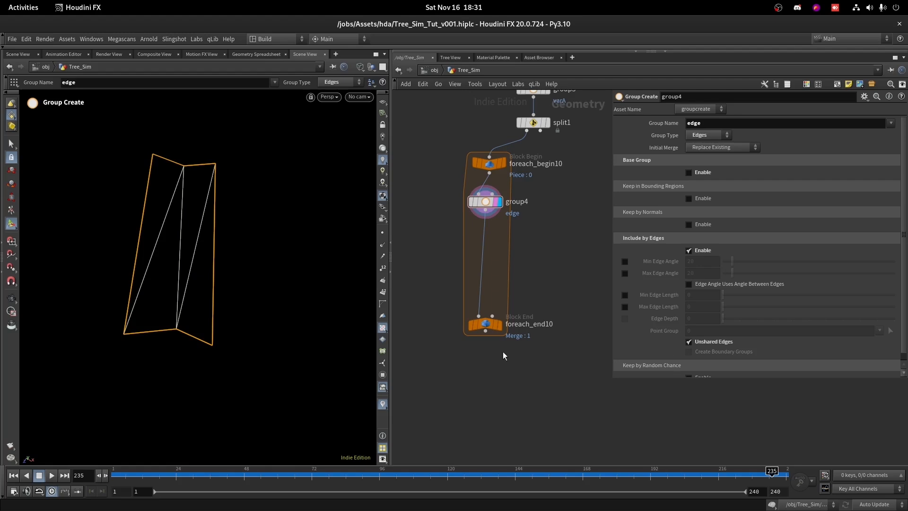
Step: Insert a Dissolve node between the edge group and the loop's end block and display it
key("Tab")
type("dis")
left_click(608, 36)
left_click(485, 245)
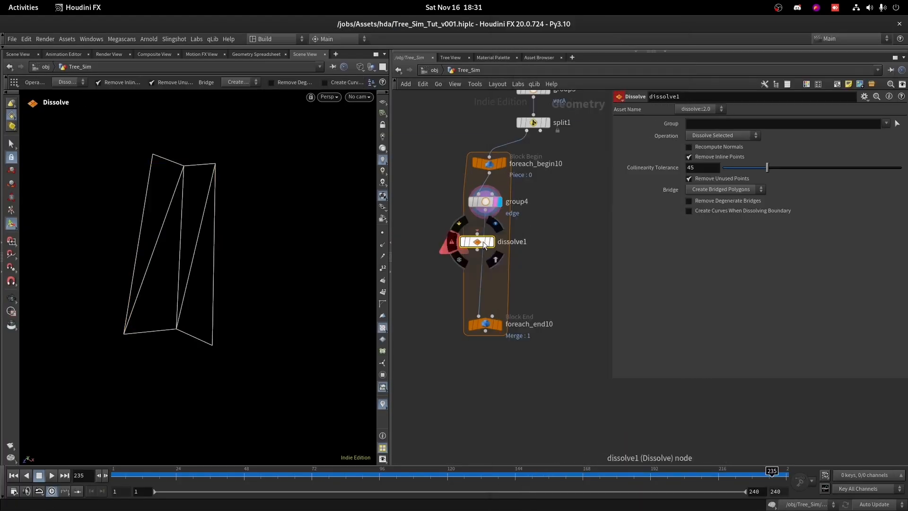
left_click_drag(483, 245, 486, 249)
left_click(498, 262)
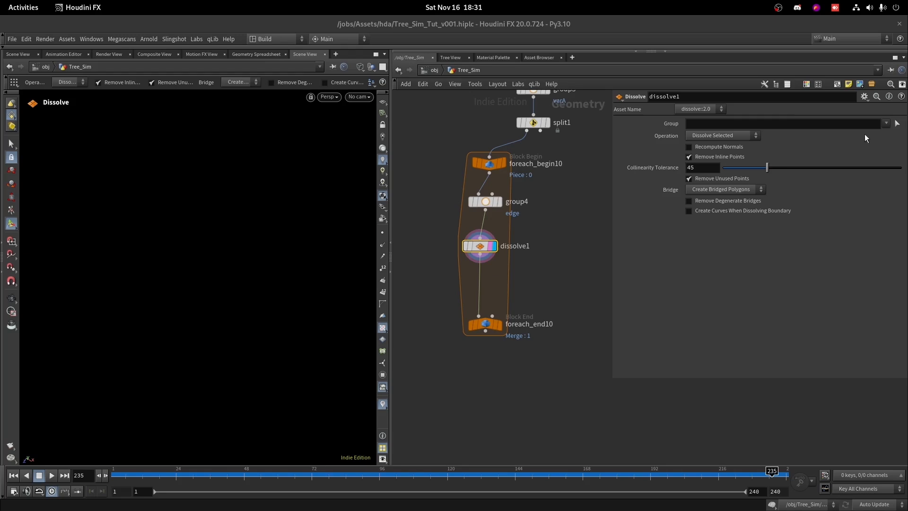
Step: Set the Dissolve node's group to edge and its operation to Dissolve Non-Selected
left_click(886, 123)
left_click(828, 209)
left_click(729, 136)
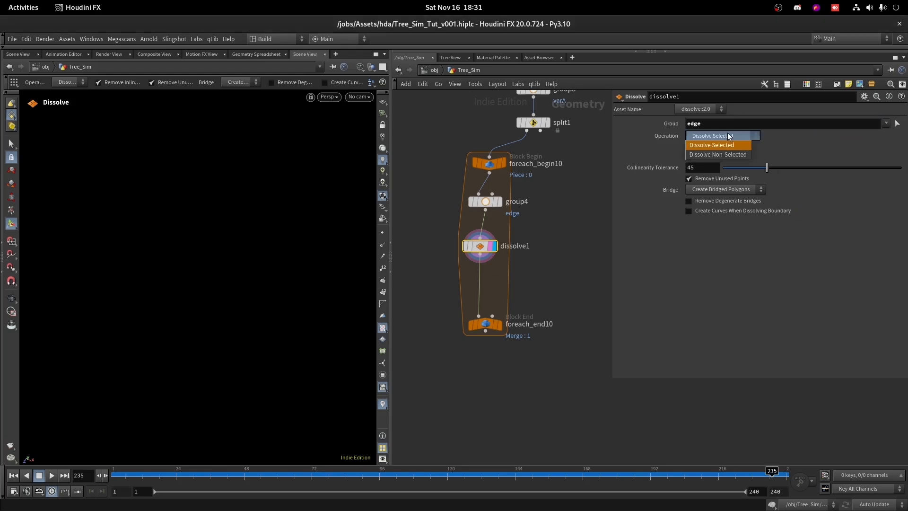
left_click(728, 152)
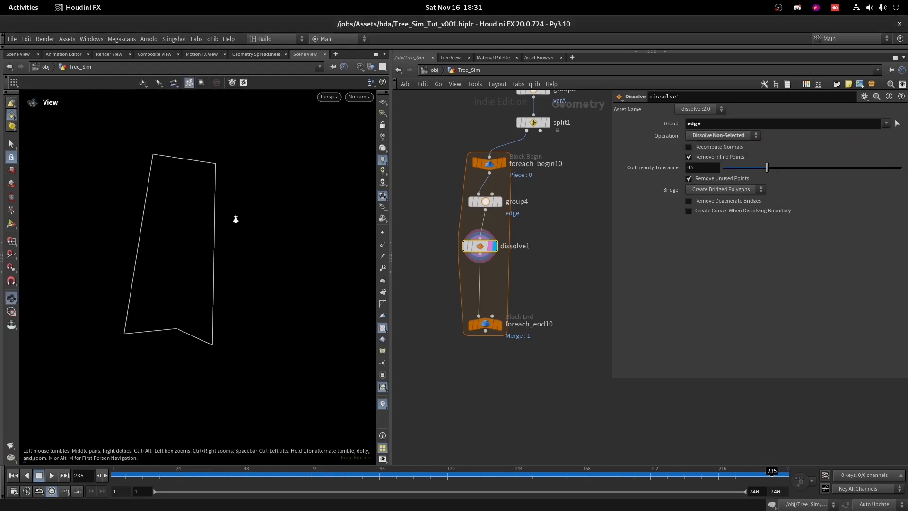
Step: Inspect the dissolved leaf in wireframe and compare the geometry info of the block begin, edge group and Dissolve nodes
key("w")
left_click_drag(228, 251, 210, 263, "alt")
key("w")
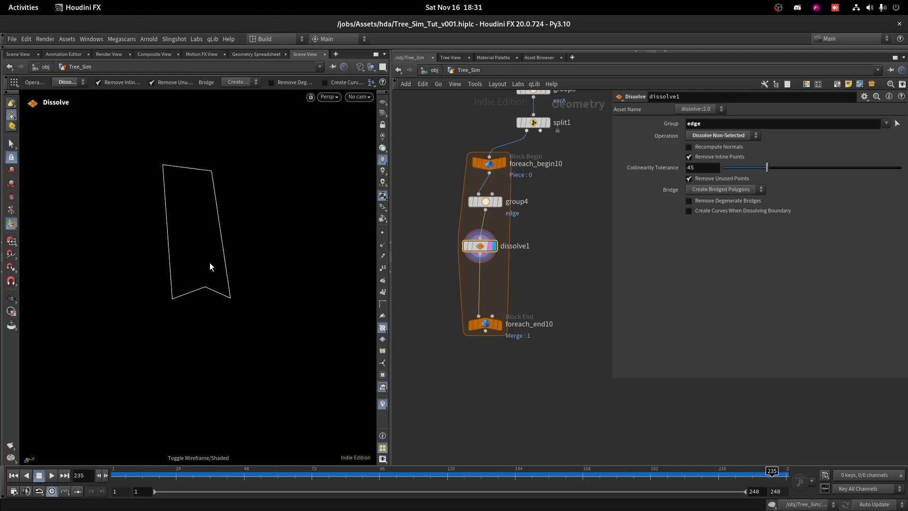
middle_click(483, 247)
key("w")
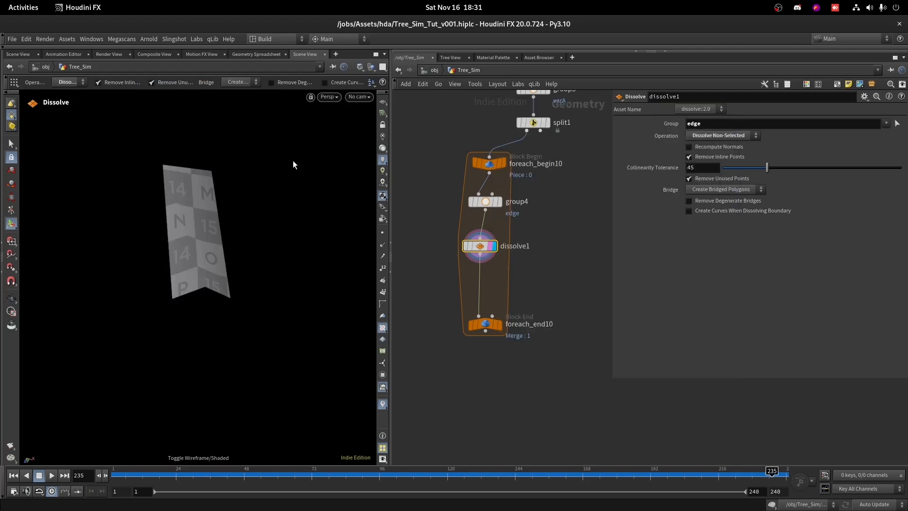
middle_click(492, 171)
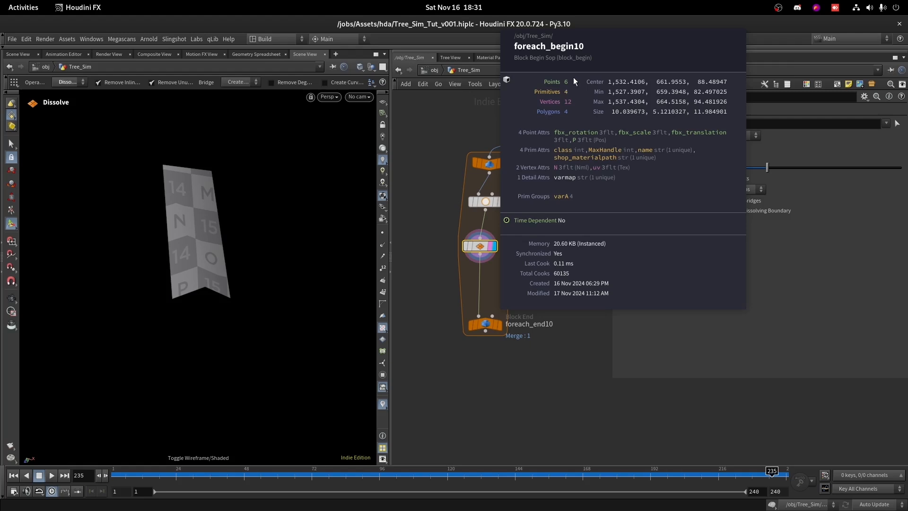
middle_click(486, 201)
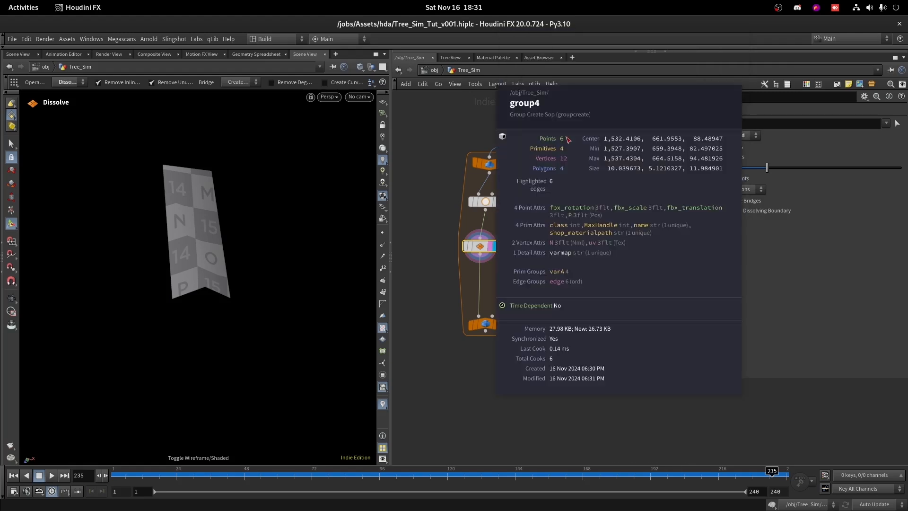
middle_click(478, 246)
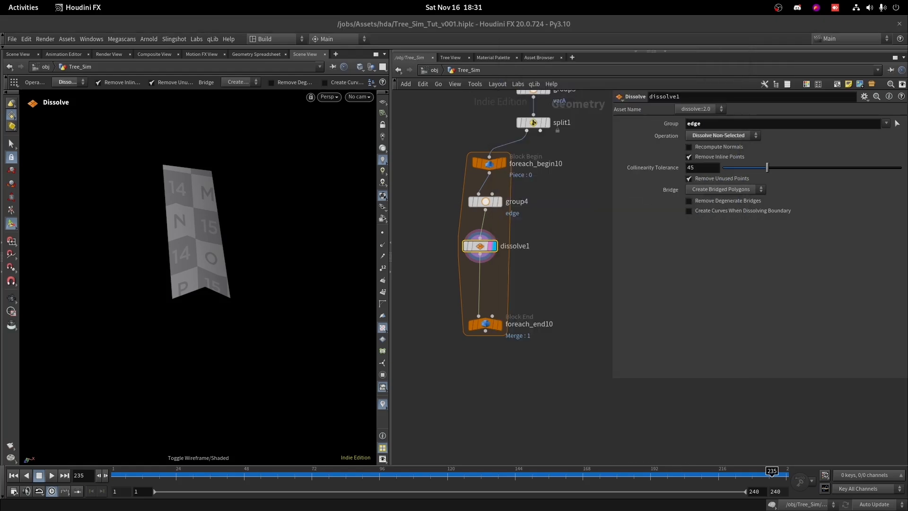
Step: Insert a Group Expression node between the Dissolve node and the loop's end block, and name its group root
key("Tab")
type("g ex")
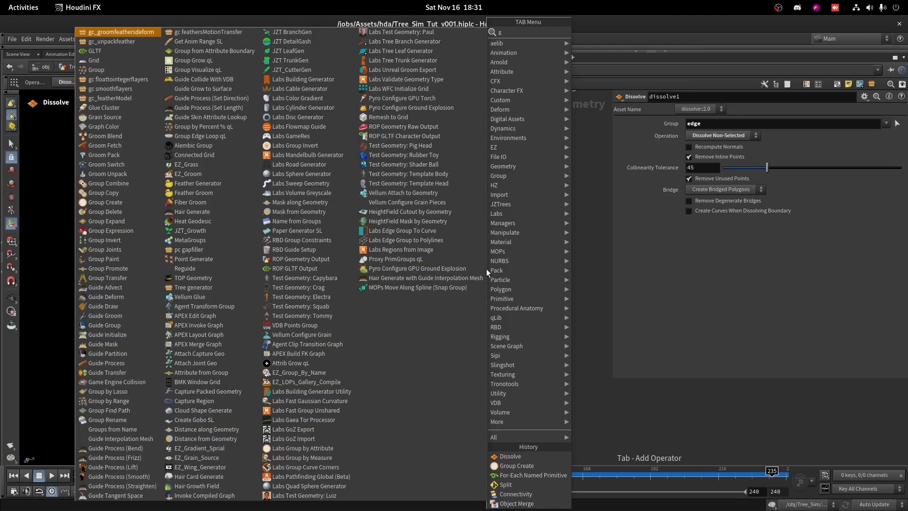
left_click(607, 44)
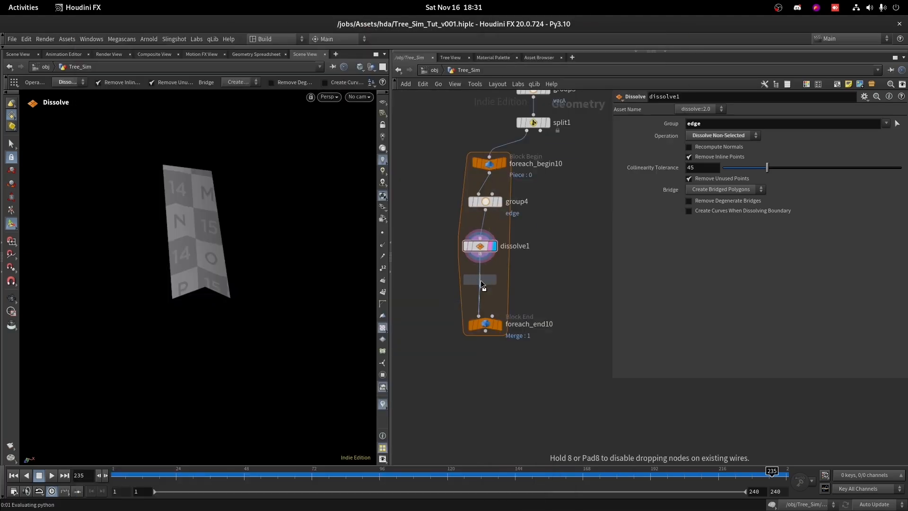
left_click(480, 280)
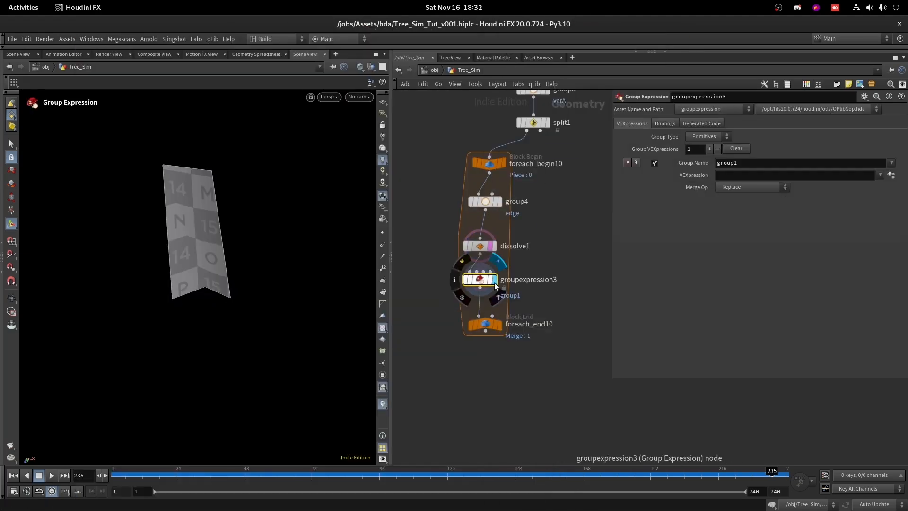
double_click(746, 162)
type("root")
key("Return")
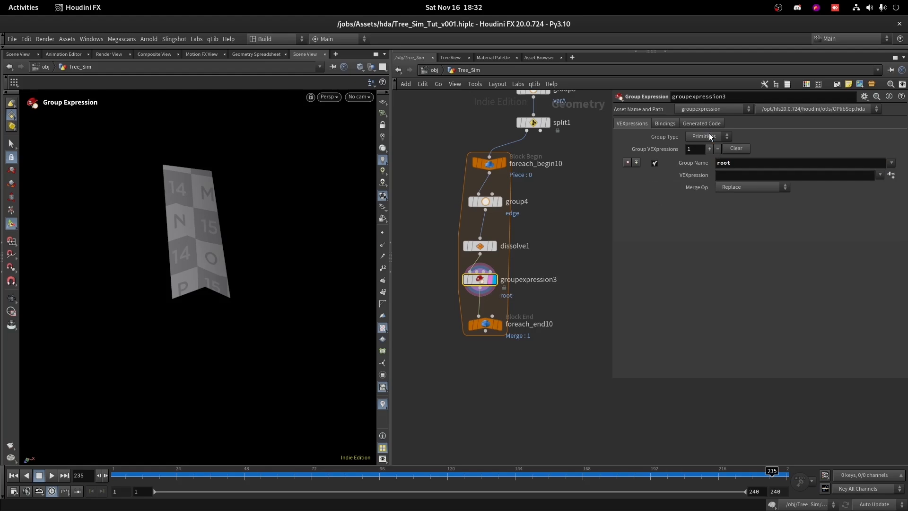
Step: Set the root group's type to Points and apply the Curve(s), Start Point preset expression
left_click(705, 155)
left_click(879, 175)
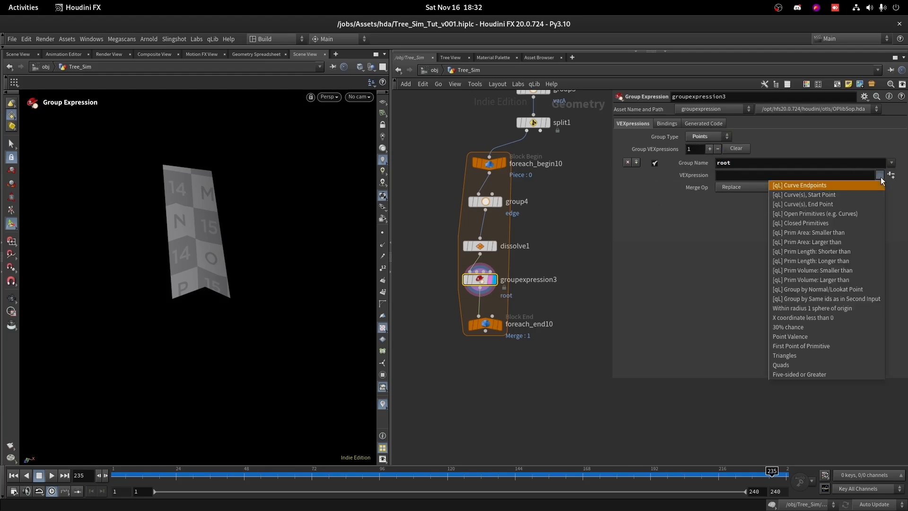
left_click(858, 193)
key("Escape")
mouse_move(207, 194)
left_mouse_down()
mouse_move(138, 204)
mouse_move(308, 199)
mouse_move(203, 186)
left_mouse_up()
key("Return")
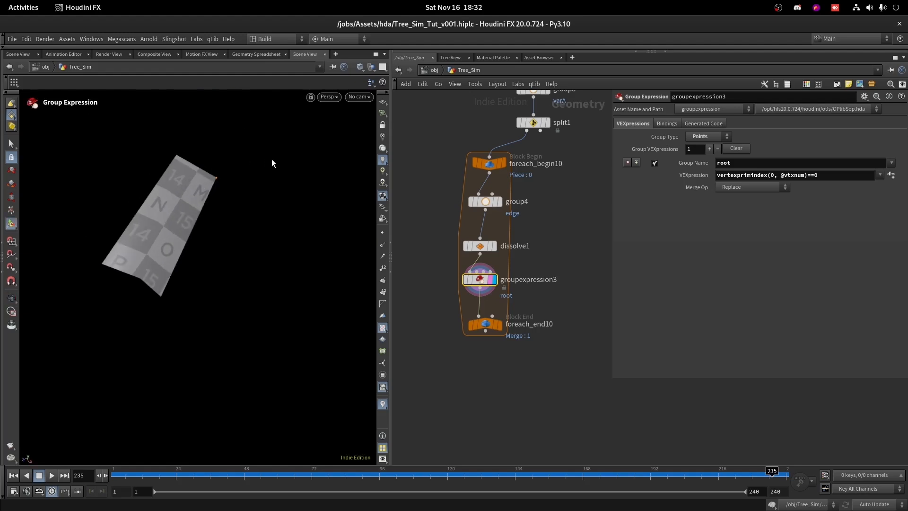
Step: Display the foreach_end10 block so that the loop processes every leaf
right_click_drag(223, 165, 140, 326, "alt")
mouse_move(0, 0)
left_click(258, 172)
key("super")
left_click(501, 206)
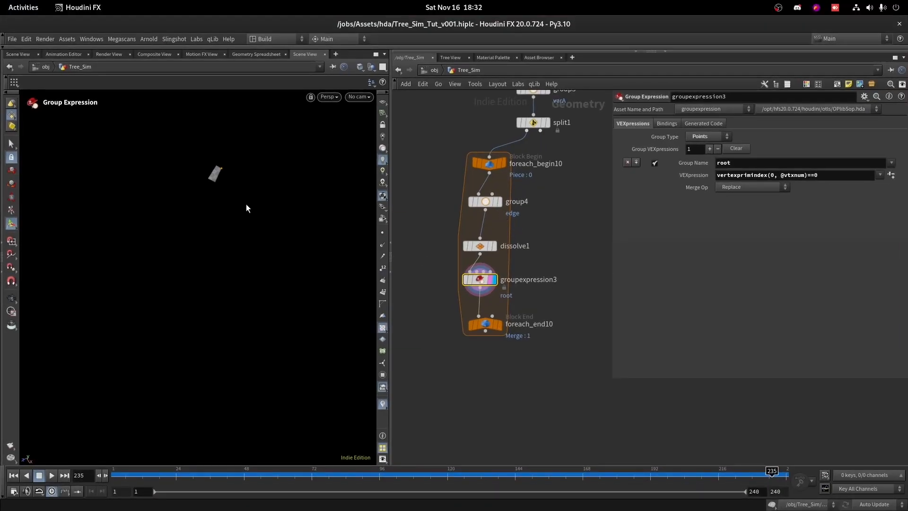
left_click_drag(246, 205, 241, 192, "alt")
scroll(426, 298, "down", 4)
scroll(467, 282, "up", 5)
scroll(578, 247, "down", 3)
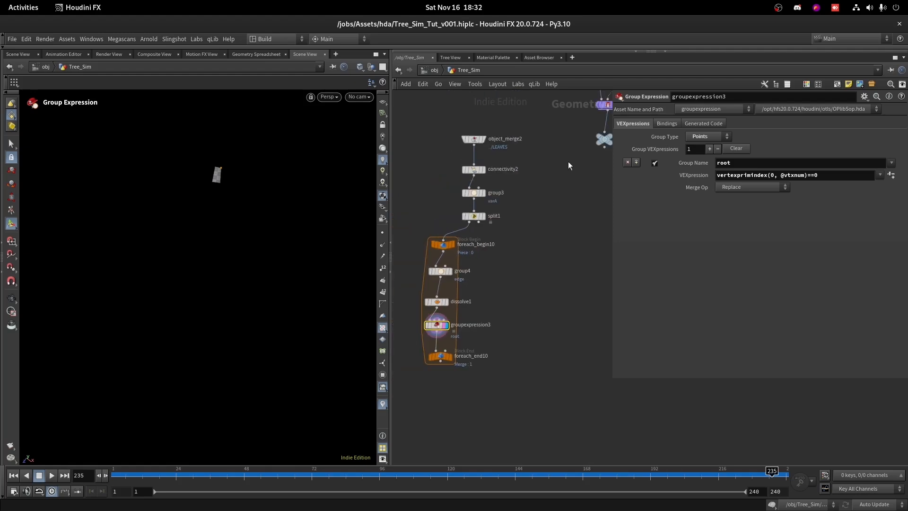
left_click_drag(604, 145, 545, 291)
right_click_drag(178, 160, 394, 182, "alt")
scroll(447, 361, "up", 3)
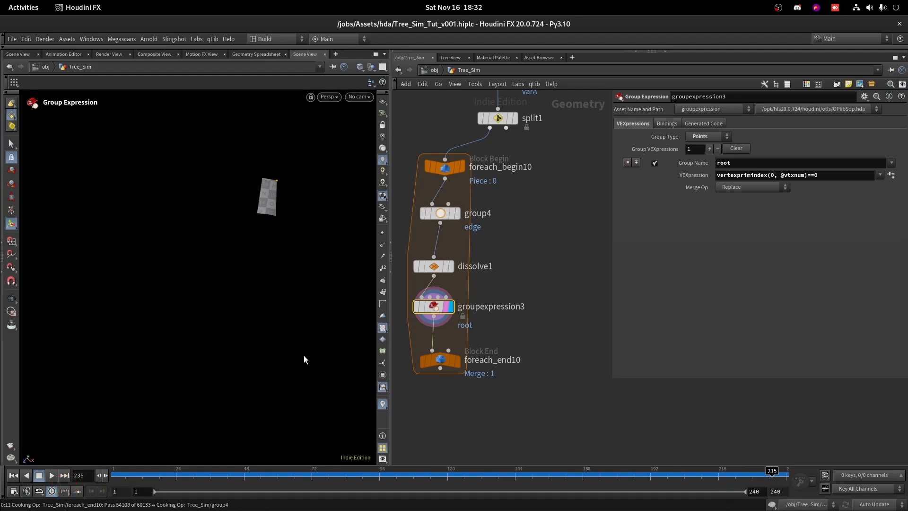
Step: Compare the geometry info of split1 and foreach_end10, and examine the whole set of processed leaves
middle_click(503, 132)
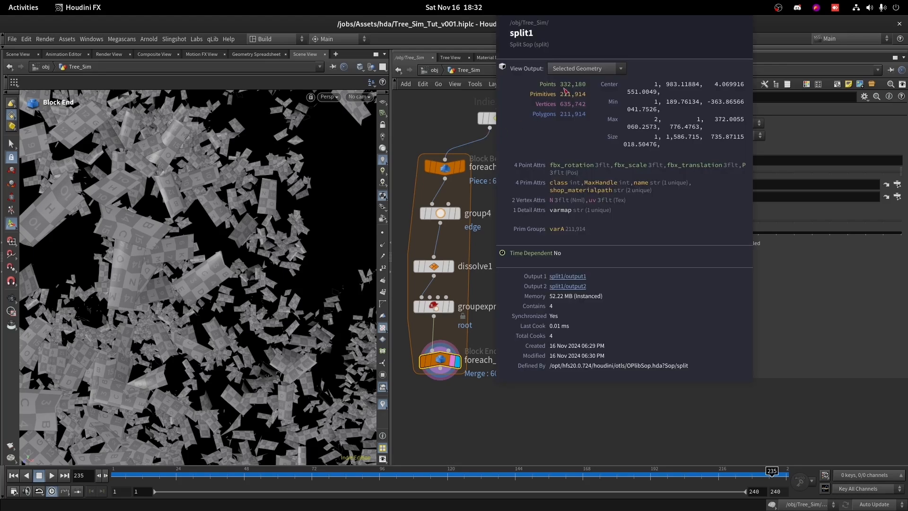
middle_click(440, 359)
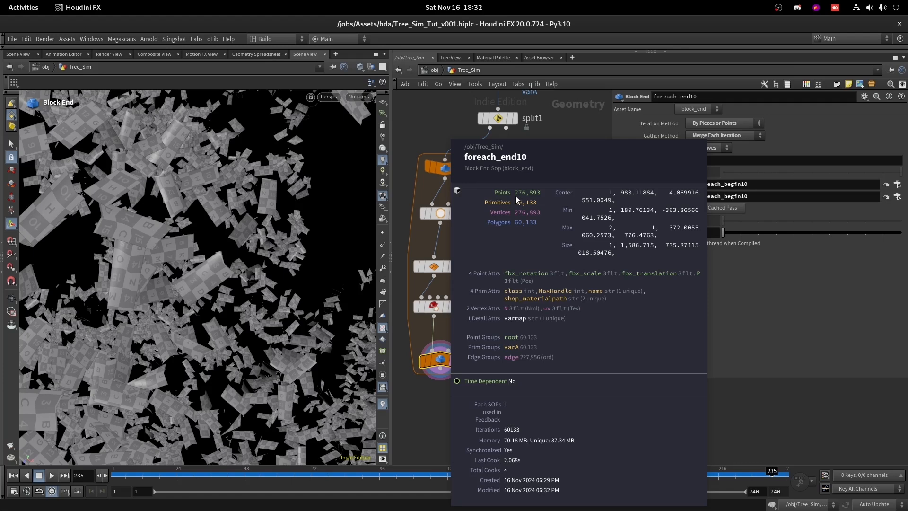
key("space+g")
left_click_drag(219, 263, 358, 302)
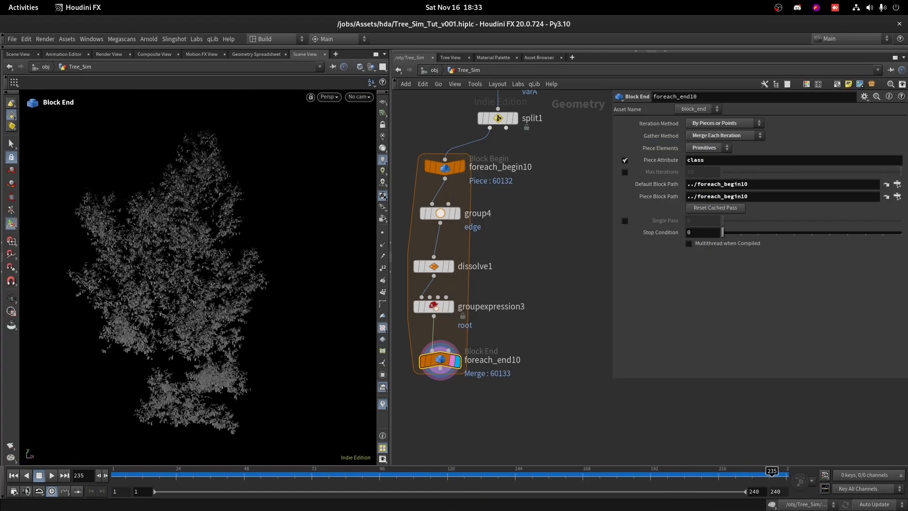
Step: Add a Vellum Configure Cloth node fed by the loop's end block, with the tree's output null wired into its collision input
scroll(506, 379, "down", 5)
left_click(473, 306)
key("Tab")
type("ve c")
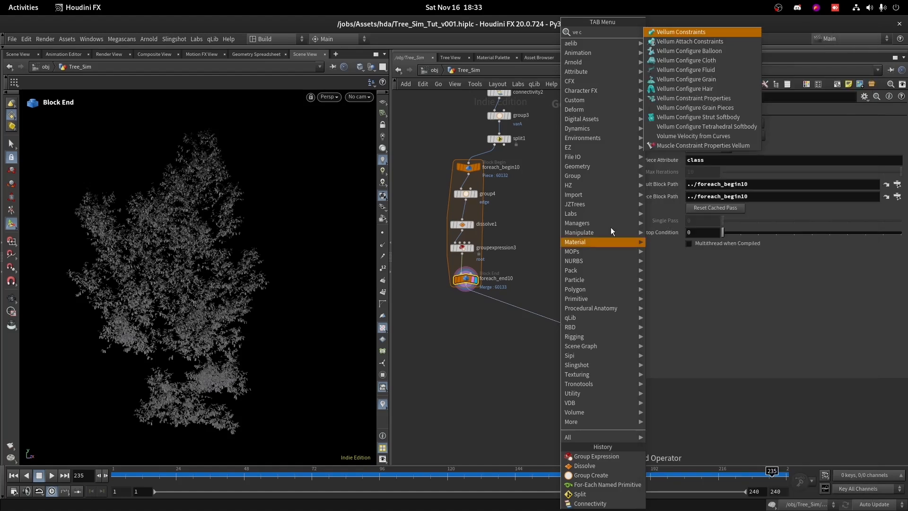
left_click(696, 60)
scroll(547, 325, "up", 5)
scroll(546, 324, "down", 5)
scroll(541, 335, "up", 5)
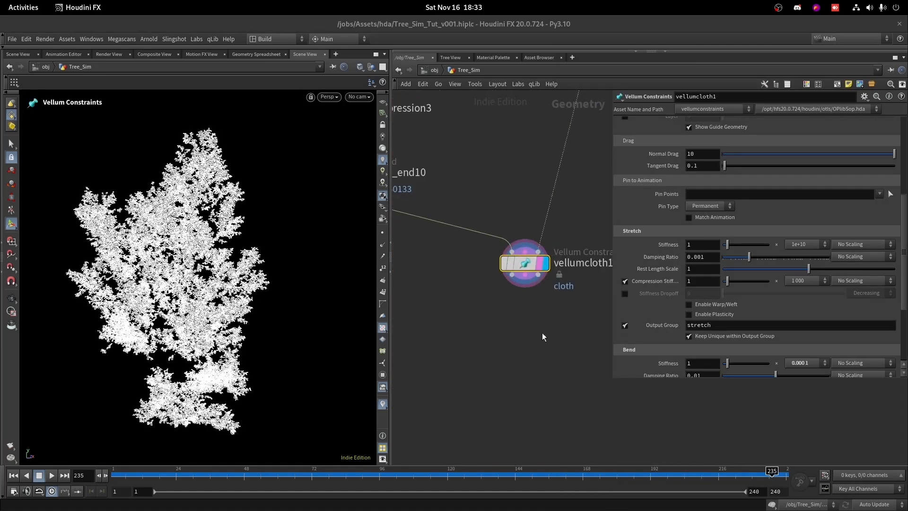
Step: Add a Vellum Attach Constraints node below vellumcloth1 with all three streams connected
key("Tab")
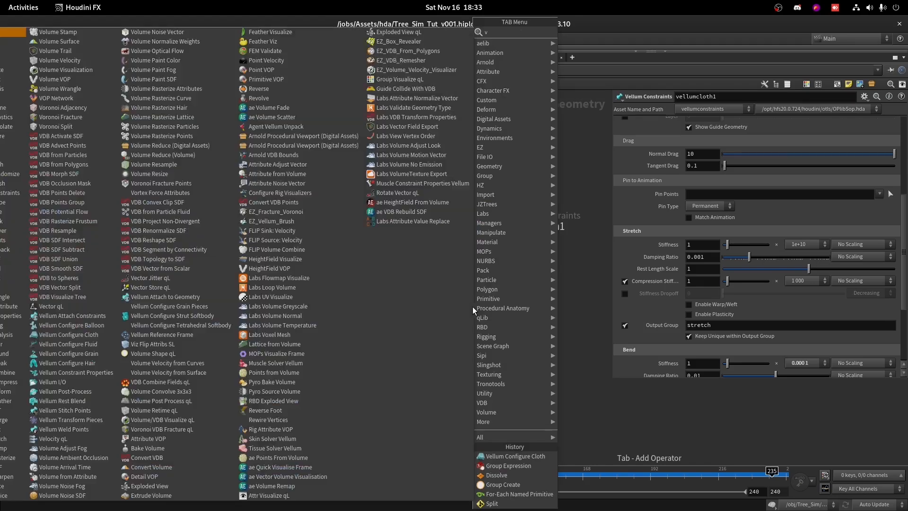
type("ve ata")
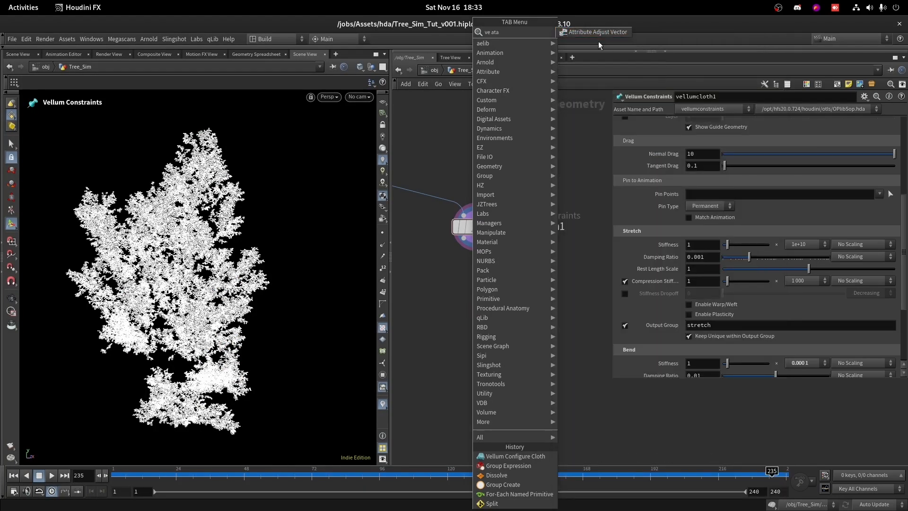
key("BackSpace")
key("BackSpace")
left_click(623, 45)
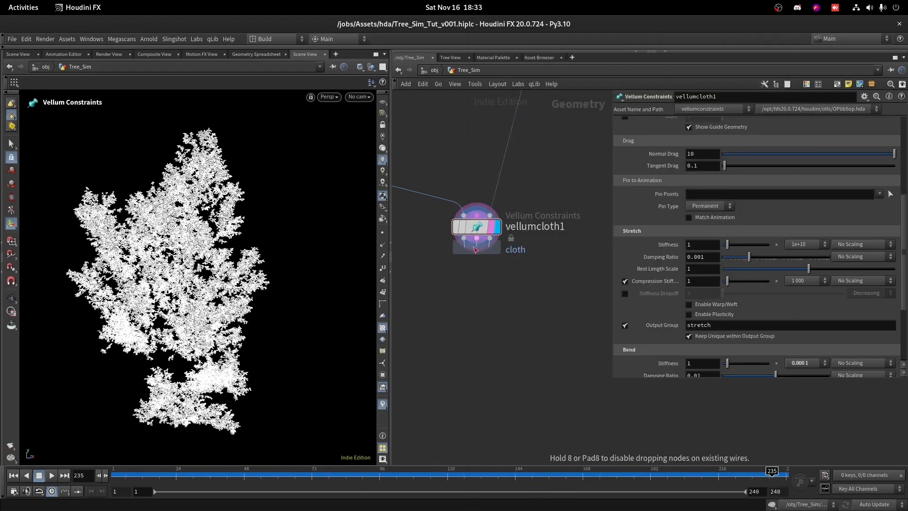
left_click(493, 279)
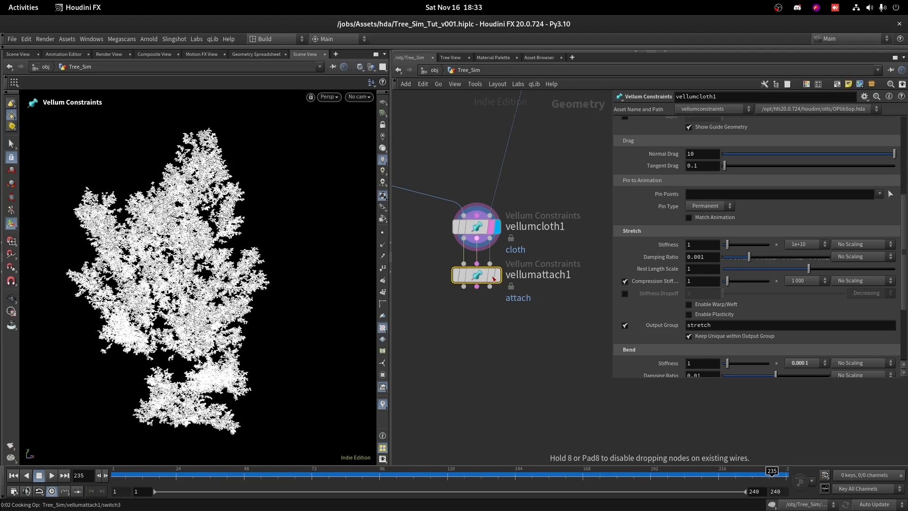
Step: Return the timeline to frame 1 and create a reference copy of the tree's transform1 node
left_click(13, 475)
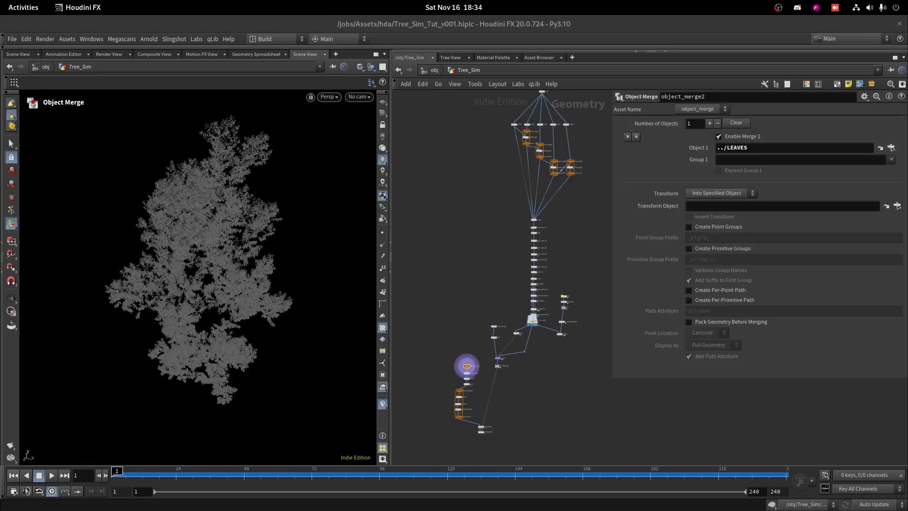
scroll(527, 304, "up", 8)
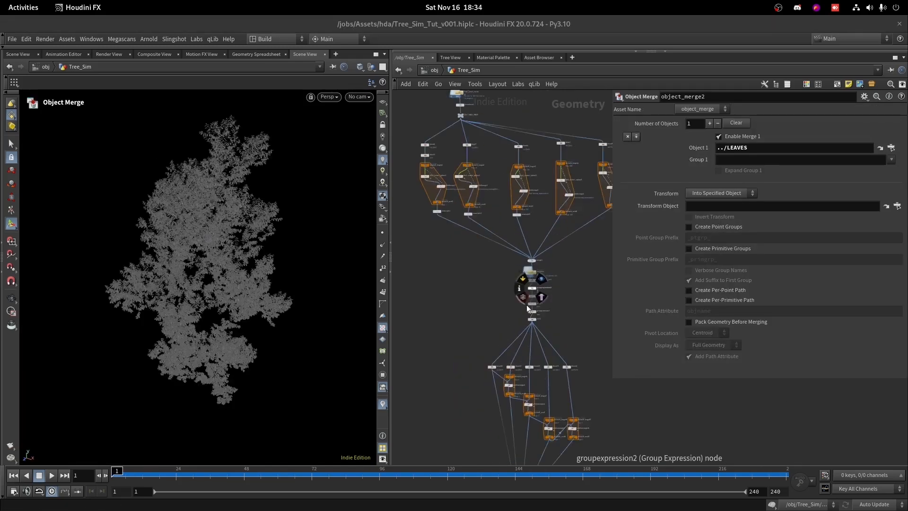
scroll(517, 342, "down", 4)
scroll(420, 271, "up", 6)
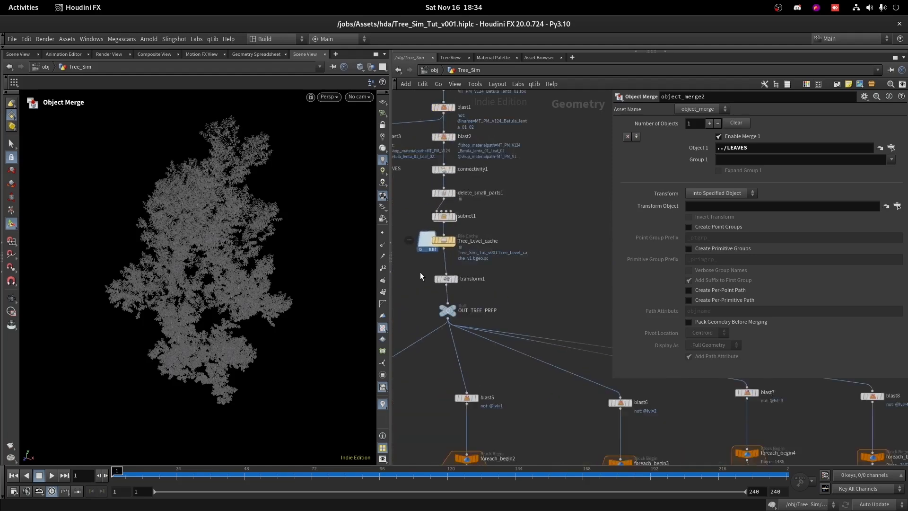
left_click(460, 275)
key("Tab")
key("Escape")
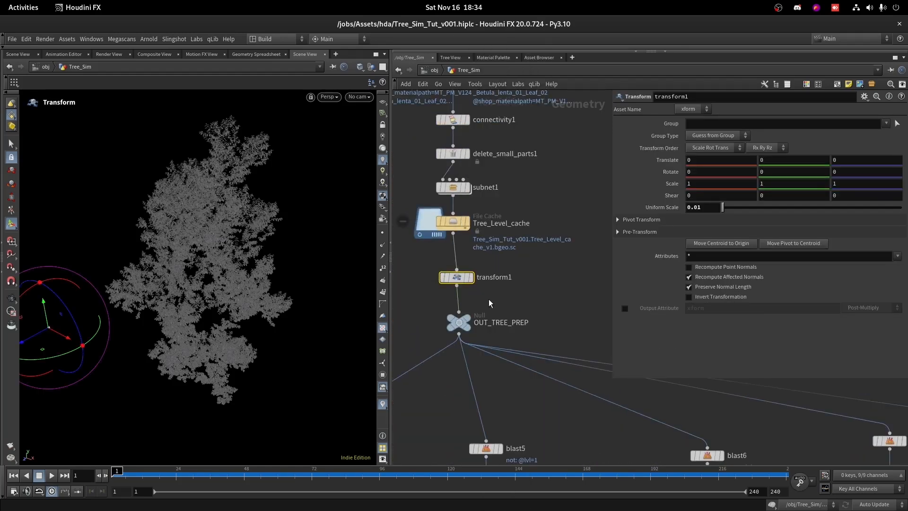
right_click(453, 277)
mouse_move(522, 293)
left_click(563, 328)
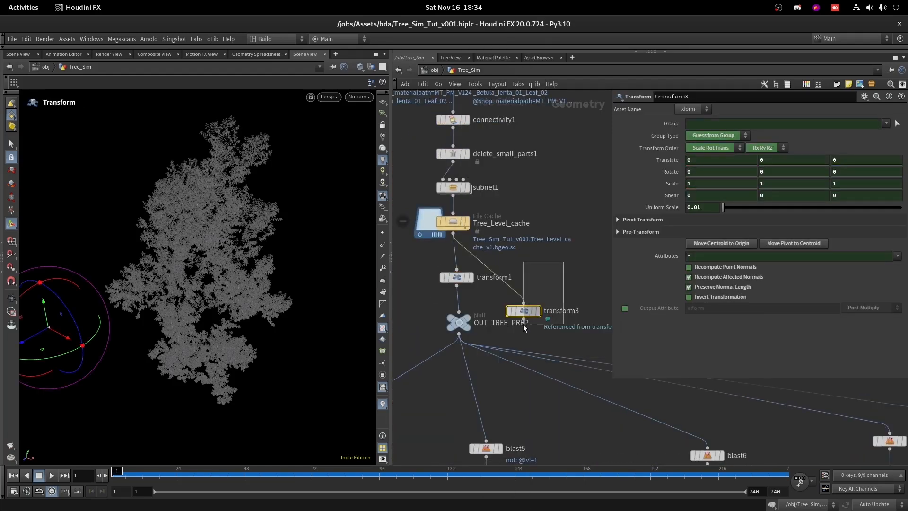
Step: Paste the referenced Transform node into the leaf chain after object_merge2 to match the tree's scale
key("ctrl+c")
key("1")
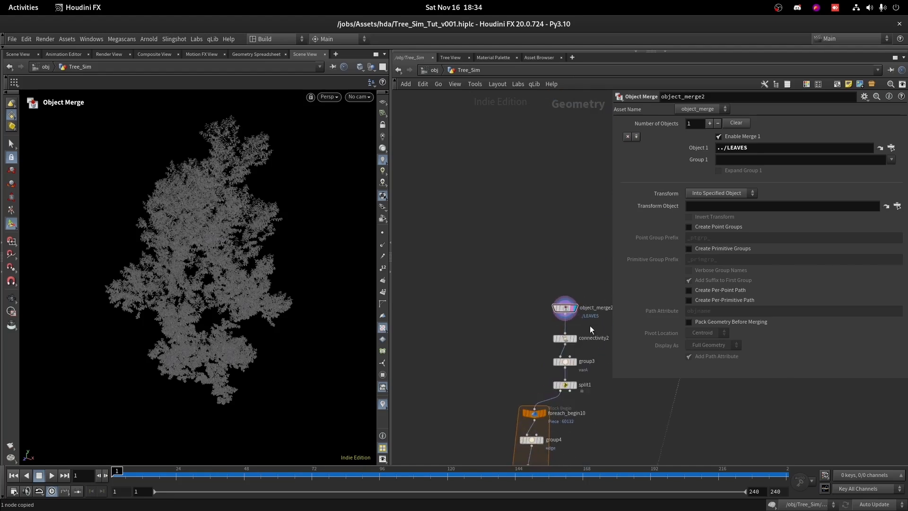
key("ctrl+v")
key("2")
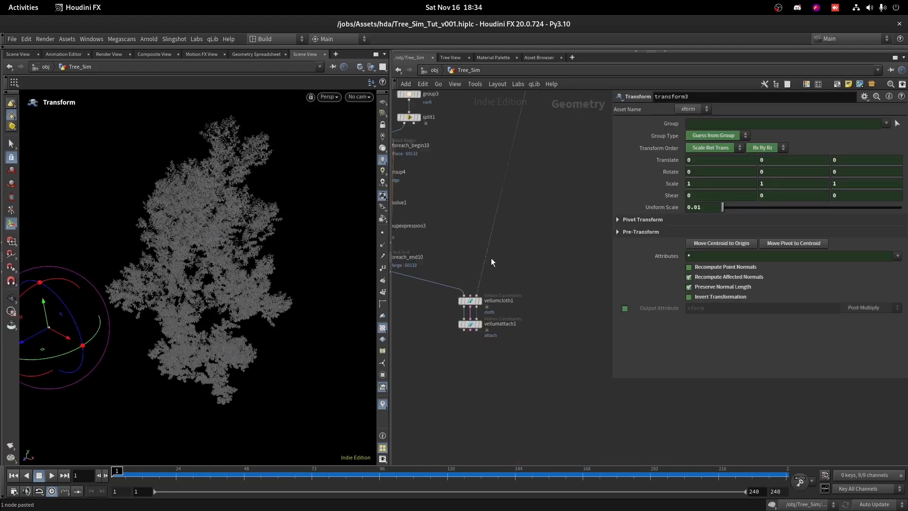
Step: Display the vellumattach1 node and turn off its guide geometry
key("g")
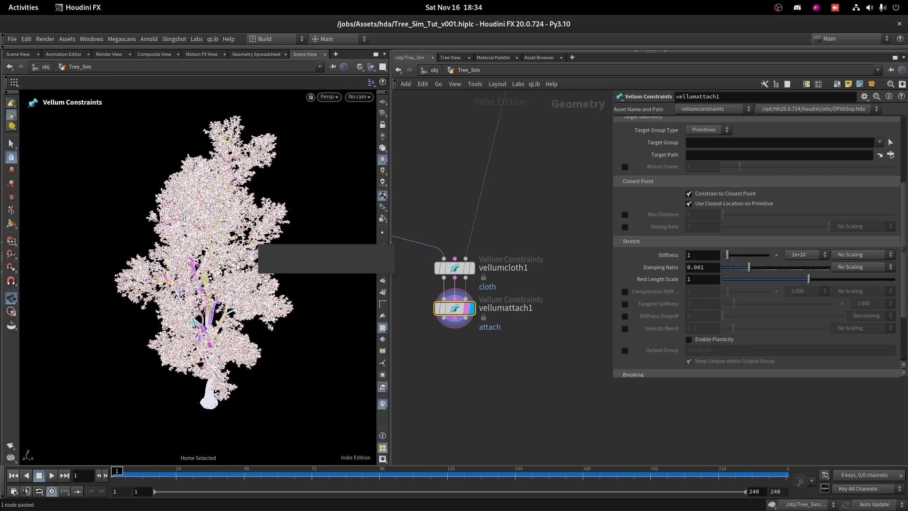
scroll(666, 213, "up", 3)
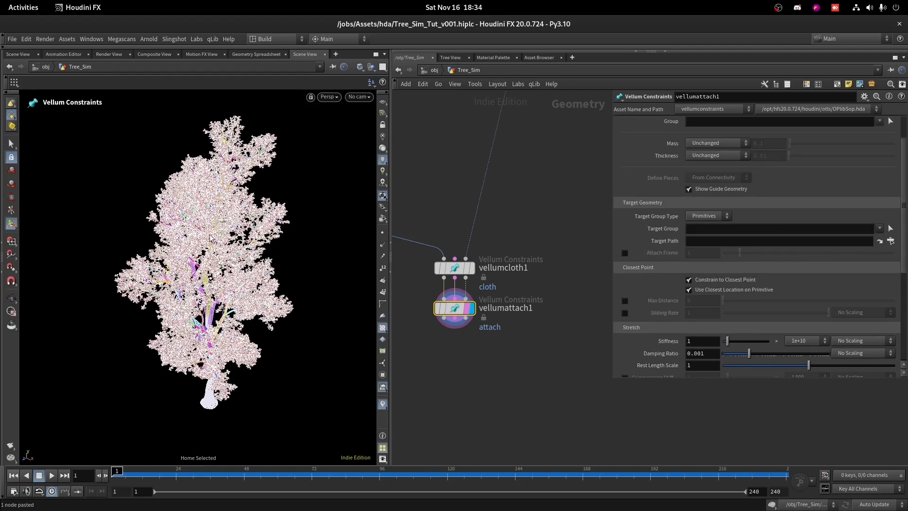
key("Escape")
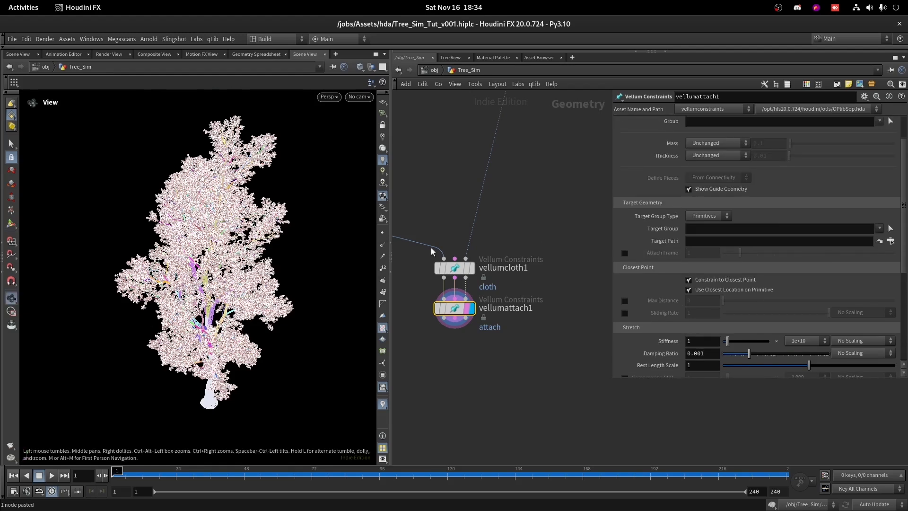
left_click(696, 191)
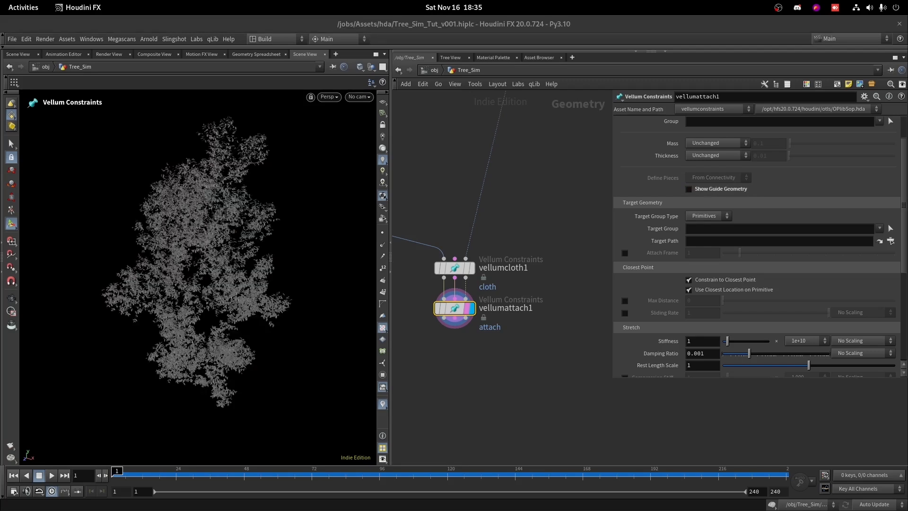
scroll(645, 197, "up", 2)
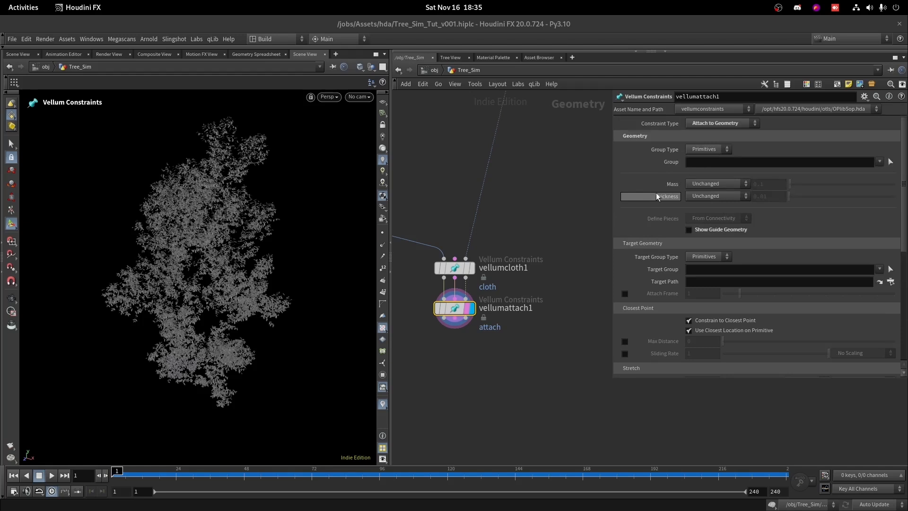
Step: Limit vellumattach1 to the root point group with group type Points, and turn its guide geometry on
left_click(702, 149)
left_click(705, 169)
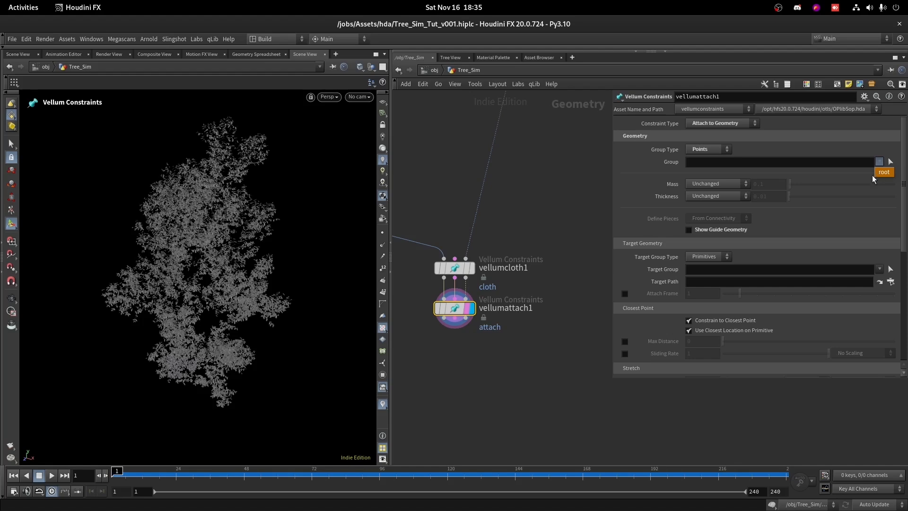
left_click(695, 232)
key("Escape")
right_click_drag(240, 163, 410, 135)
right_click_drag(305, 178, 407, 156)
left_click_drag(240, 218, 248, 235)
right_click_drag(249, 235, 153, 332)
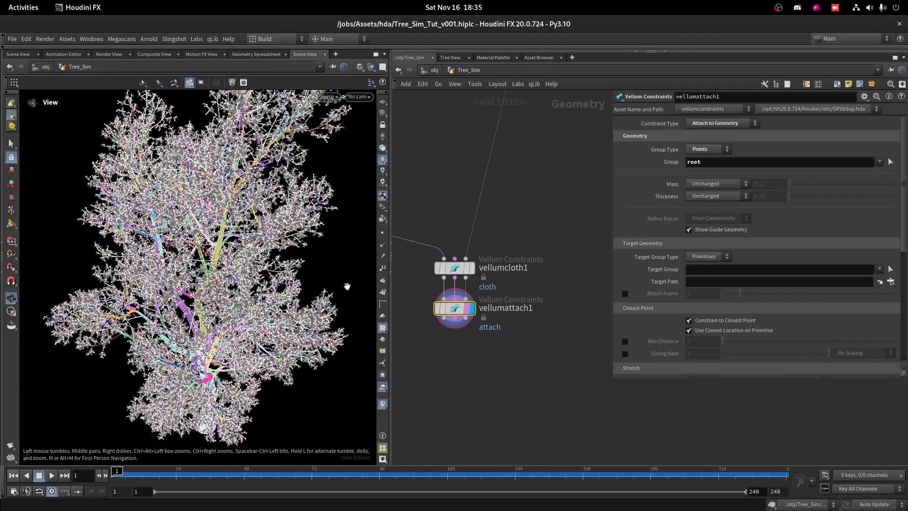
key("space+f")
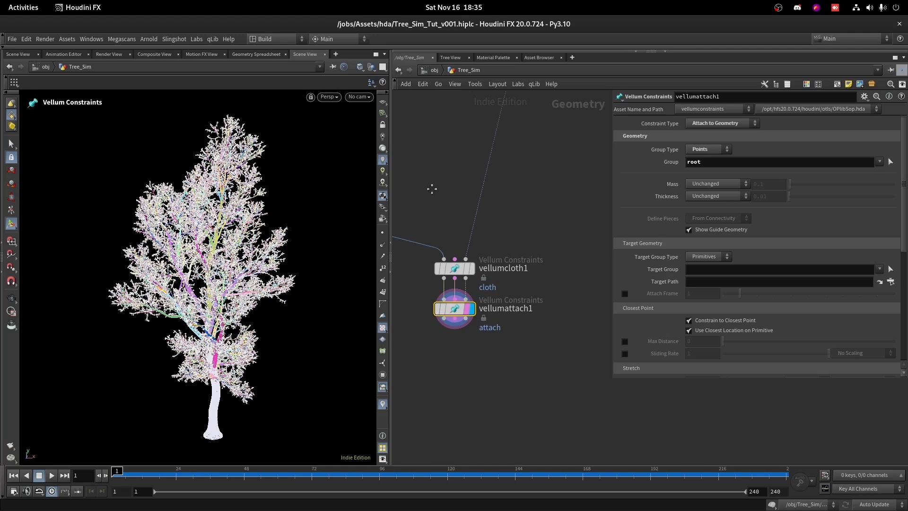
Step: Copy the tree's vellumsolver1 node and paste it below vellumattach1 in the leaf chain
middle_click_drag(432, 189, 433, 365)
scroll(448, 177, "up", 2)
scroll(448, 178, "down", 3)
middle_click_drag(449, 177, 403, 386)
left_click(548, 245)
key("ctrl+c")
scroll(548, 244, "down", 3)
middle_click_drag(547, 244, 544, 135)
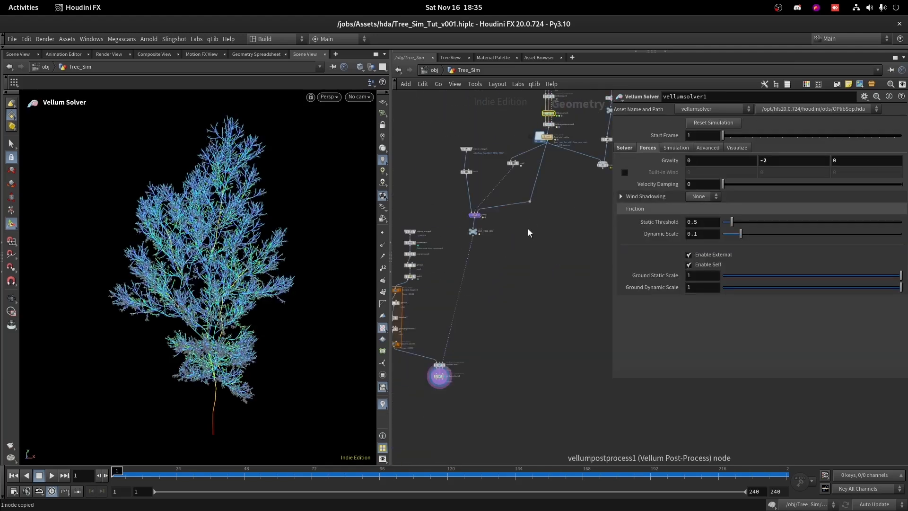
scroll(444, 425, "up", 3)
middle_click_drag(444, 424, 519, 228)
key("ctrl+v")
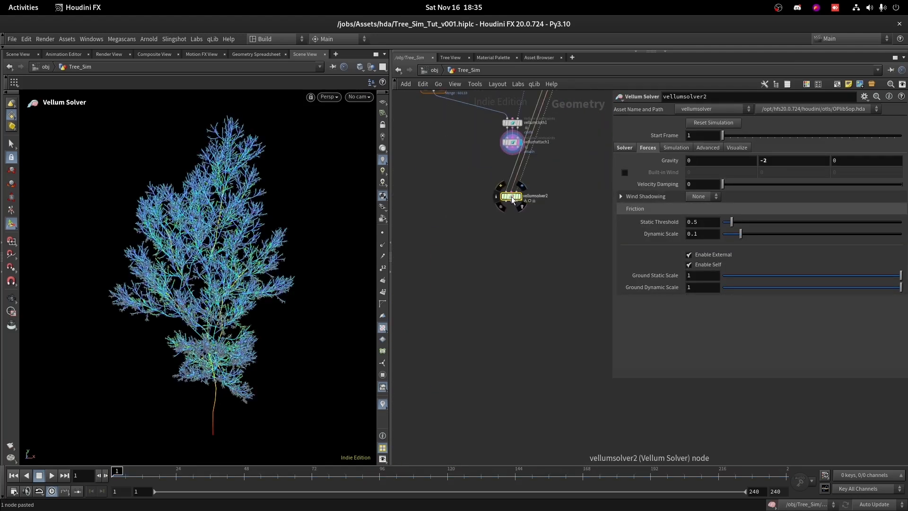
Step: Wire all three vellumattach1 outputs into vellumsolver2 and display the solver
scroll(512, 196, "up", 2)
left_click_drag(504, 138, 509, 157)
scroll(501, 119, "up", 2)
left_click_drag(501, 110, 514, 159)
left_click(534, 171)
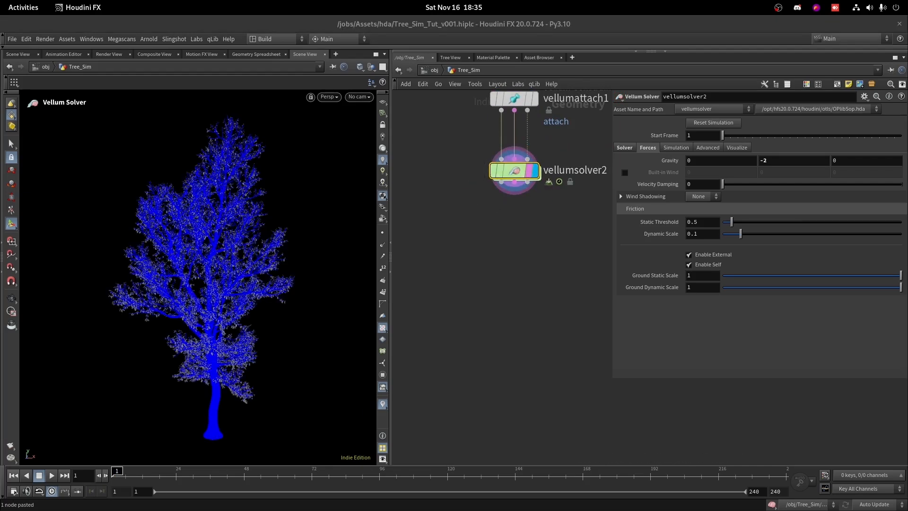
Step: Reset vellumsolver2's vertical gravity to -9.80665, and set 1 substep and 10 constraint iterations
scroll(534, 232, "up", 2)
middle_click_drag(525, 211, 522, 273)
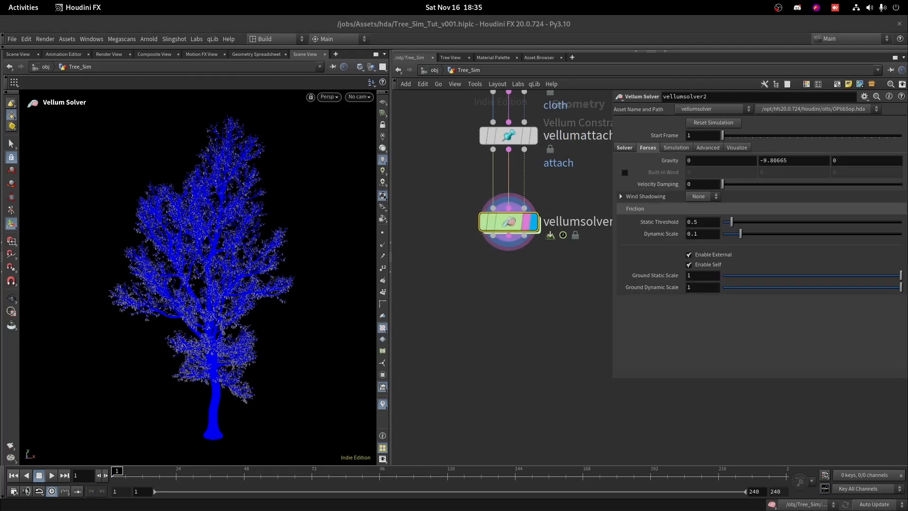
left_click(633, 147)
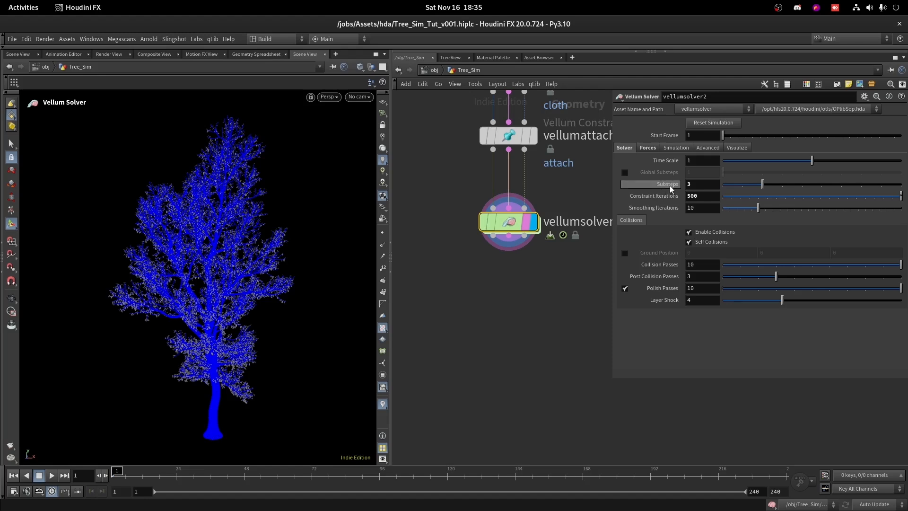
type("10")
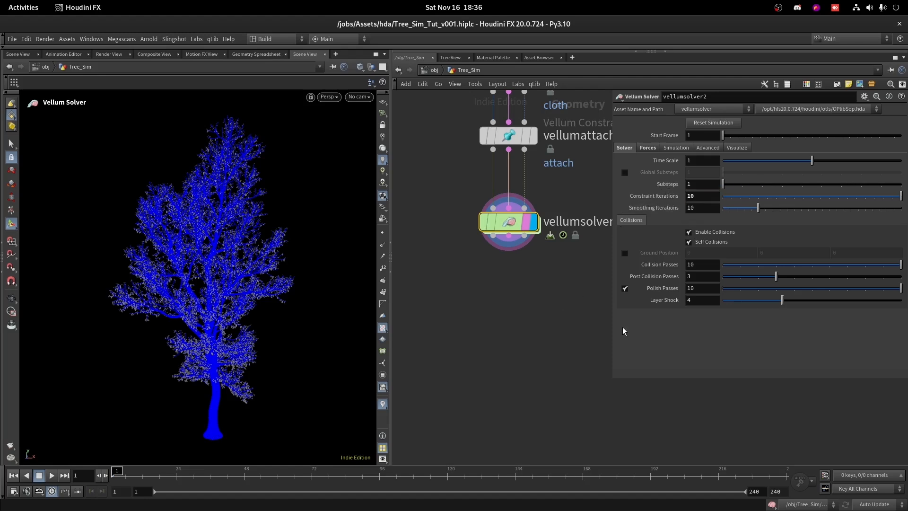
Step: Add a Vellum Post-Process node below vellumsolver2 with all three streams connected
scroll(520, 322, "down", 5)
key("Tab")
type("ve po")
left_click(670, 51)
key("Tab")
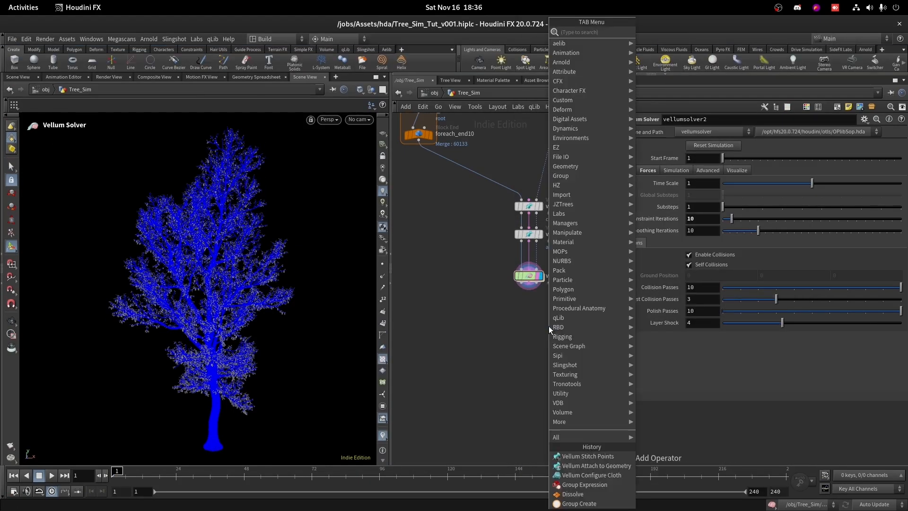
type("ve po")
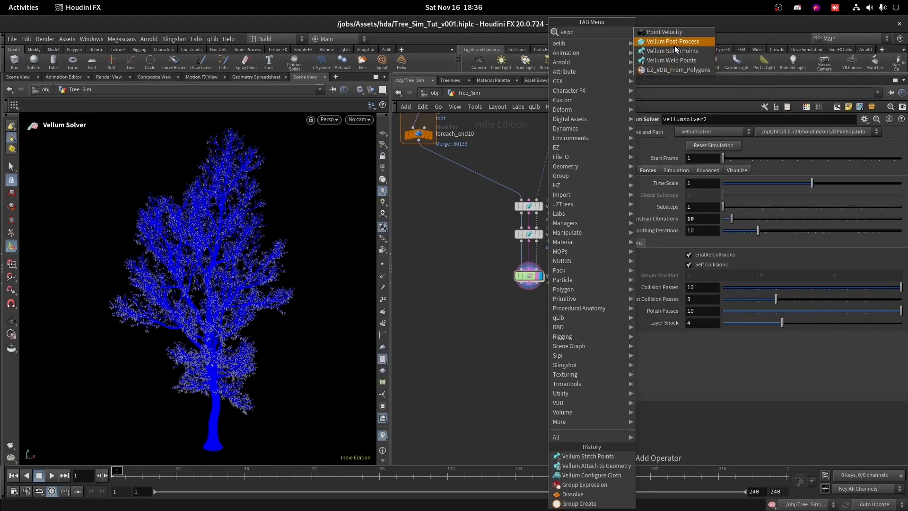
left_click(673, 41)
scroll(527, 283, "up", 2)
left_click(526, 322)
Step: Add a File Cache node after the leaf Vellum Post-Process node and rename it Cache_leave_sim
left_click_drag(527, 333, 530, 375)
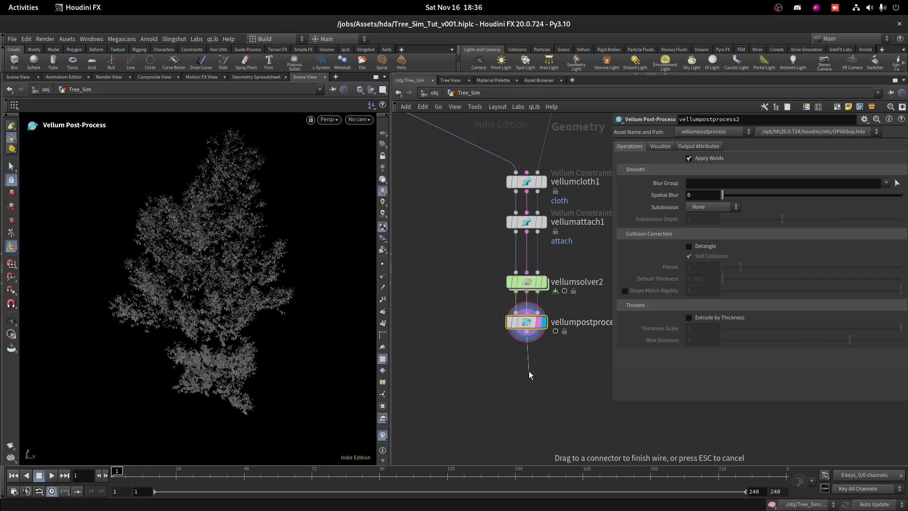
key("Tab")
type("file ca")
key("Return")
left_click(528, 371)
scroll(541, 378, "up", 1)
left_click(569, 363)
type("Cache_leave_sim")
key("Return")
Step: Insert a Switch node between foreach_end10 and vellumcloth1
scroll(498, 322, "down", 2)
key("Tab")
type("sw")
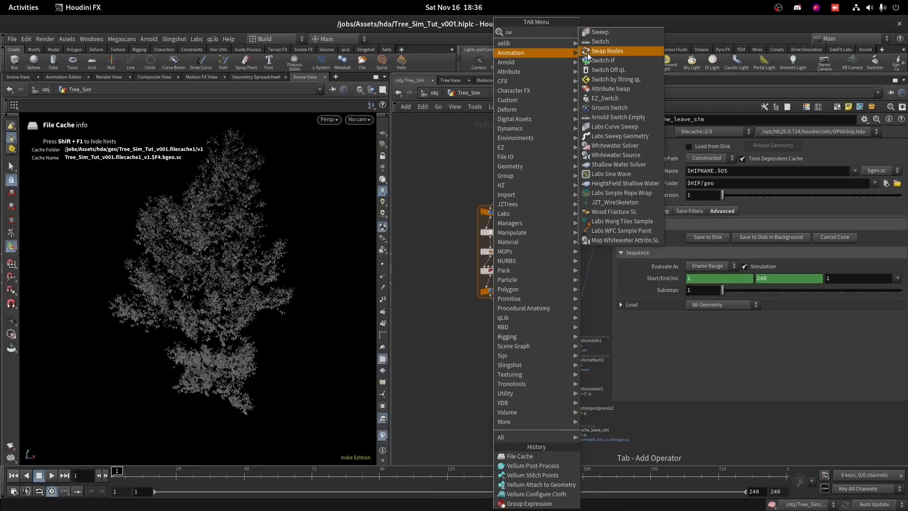
left_click(588, 53)
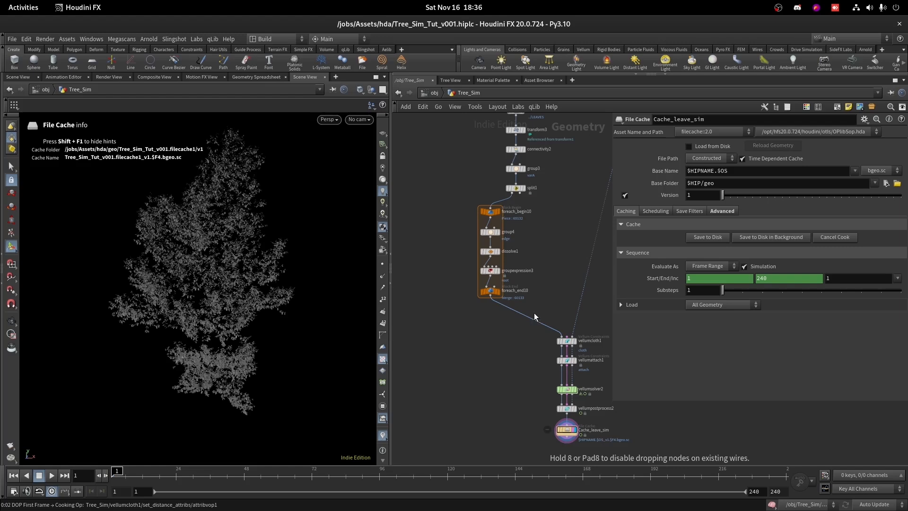
left_click(534, 313)
scroll(534, 313, "up", 3)
scroll(521, 229, "down", 3)
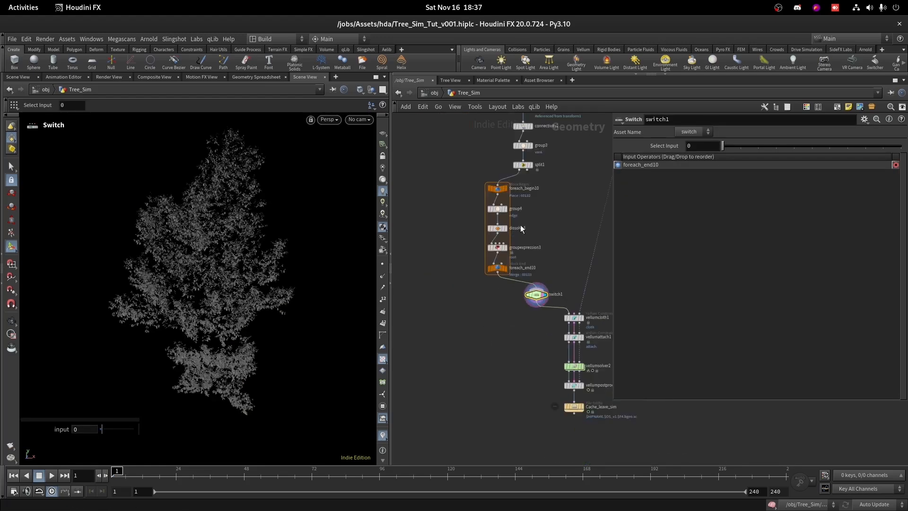
Step: Duplicate the leaf for-each block on split1's second output, and connect it to switch1 as the active input 1
left_click_drag(490, 255, 503, 276)
left_click_drag(498, 188, 533, 182)
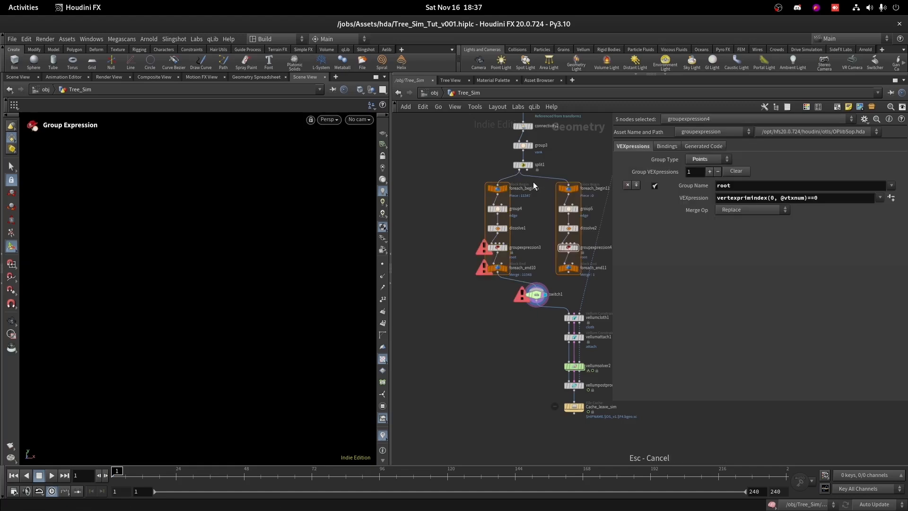
scroll(533, 182, "up", 3)
left_click(597, 341)
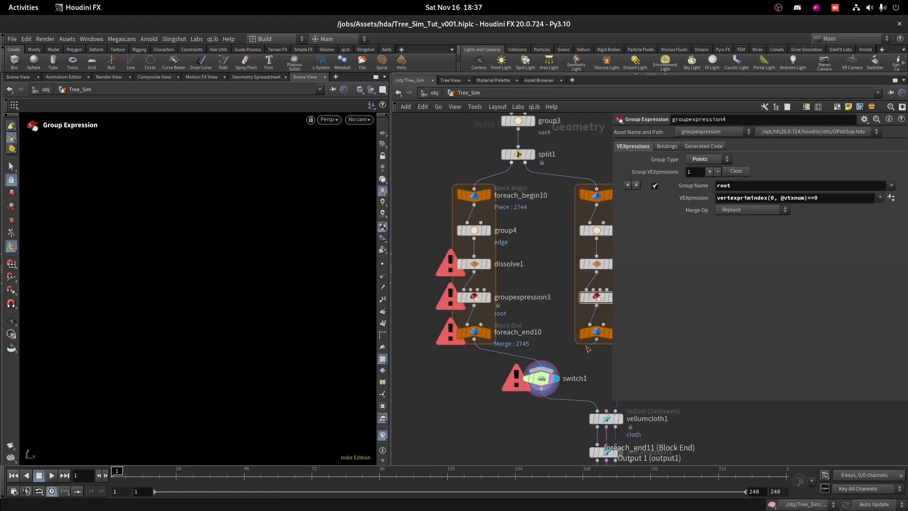
left_click(540, 381)
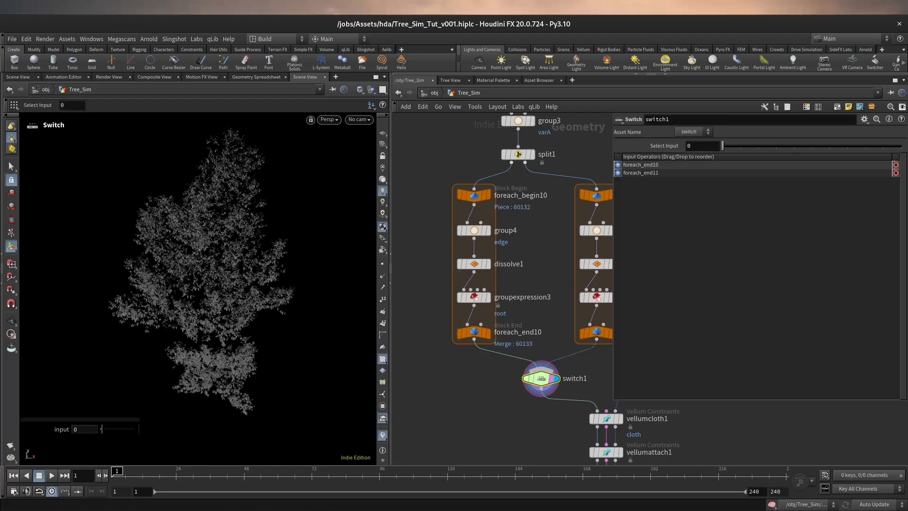
scroll(679, 421, "down", 4)
middle_click_drag(571, 413, 495, 362)
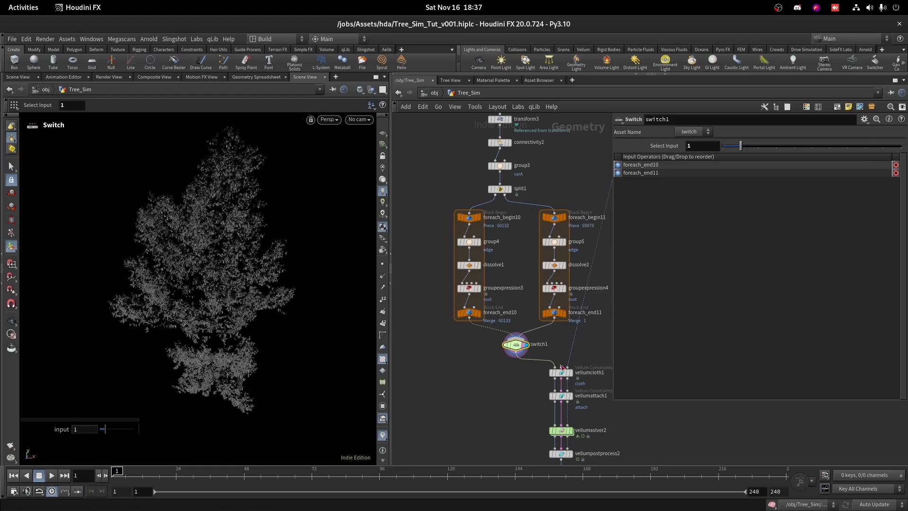
Step: Display Cache_leave_sim and save its leaf simulation for frames 1 to 240 to disk
scroll(562, 416, "down", 1)
middle_click_drag(563, 417, 500, 251)
scroll(500, 299, "up", 6)
left_click(521, 309)
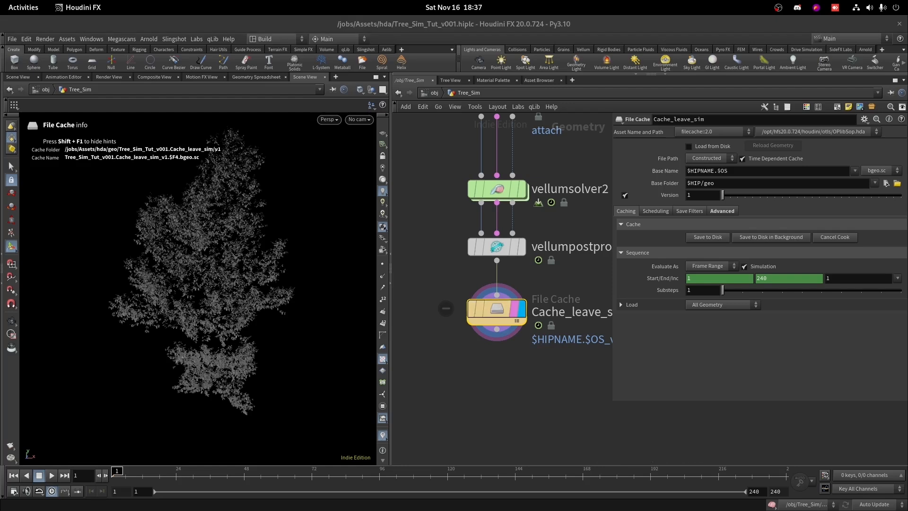
left_click(708, 237)
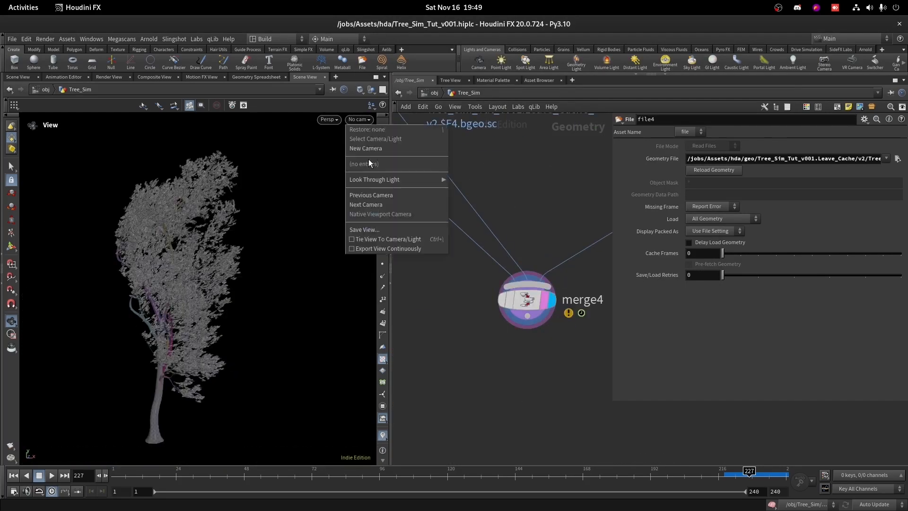
Step: Review the coloured tree and leaf flipbook in MPlay, scrub to frame 182, and close the player
key("Escape")
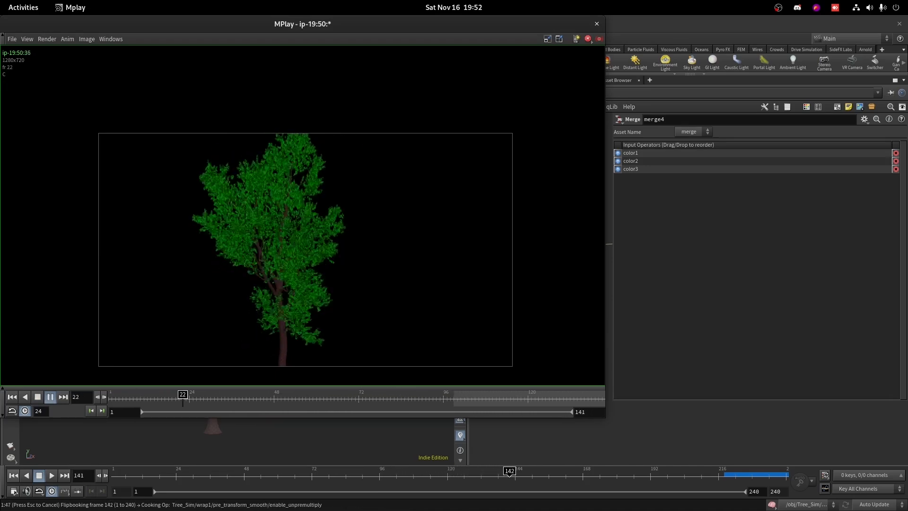
scroll(288, 328, "up", 15)
scroll(294, 330, "down", 13)
middle_click_drag(372, 272, 450, 241)
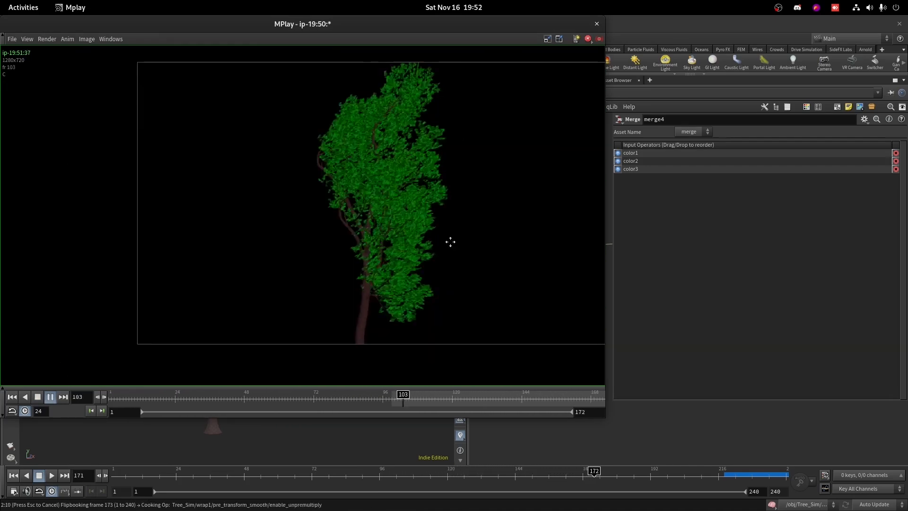
scroll(450, 241, "down", 3)
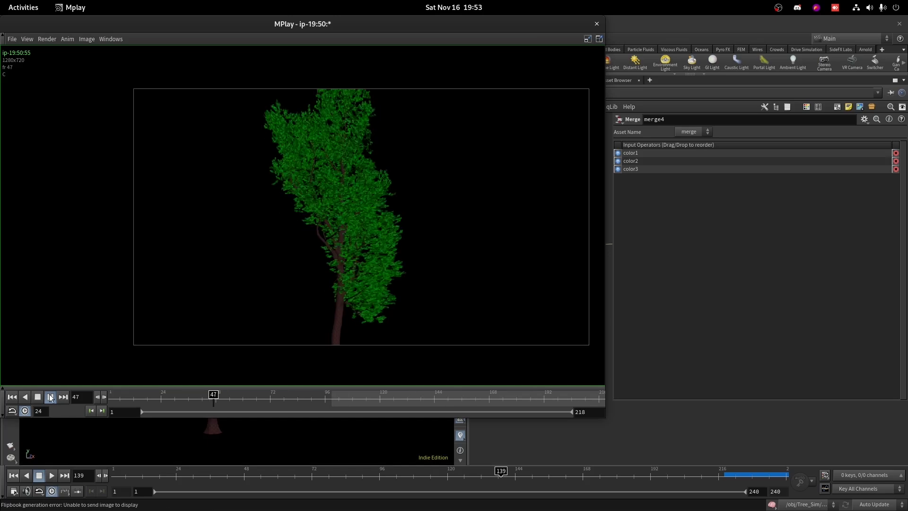
scroll(310, 288, "down", 4)
scroll(312, 286, "up", 4)
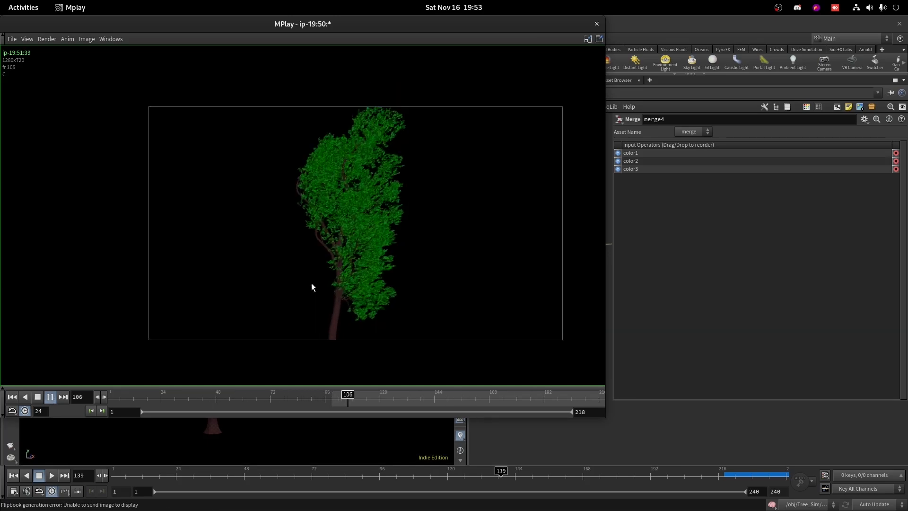
middle_click_drag(313, 286, 289, 295)
left_click_drag(307, 399, 520, 78)
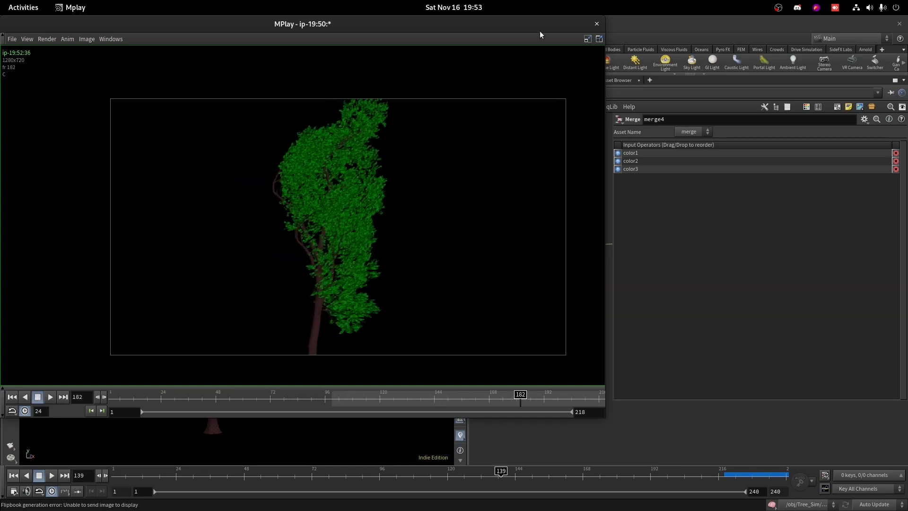
left_click(599, 23)
Step: Go back to the start of the Tree_Sim network, and display and select the blast1 node
scroll(529, 326, "down", 8)
middle_click_drag(552, 248, 496, 337)
middle_click_drag(524, 213, 590, 308)
scroll(590, 308, "up", 4)
scroll(541, 213, "up", 6)
middle_click_drag(552, 232, 533, 236)
scroll(533, 236, "up", 2)
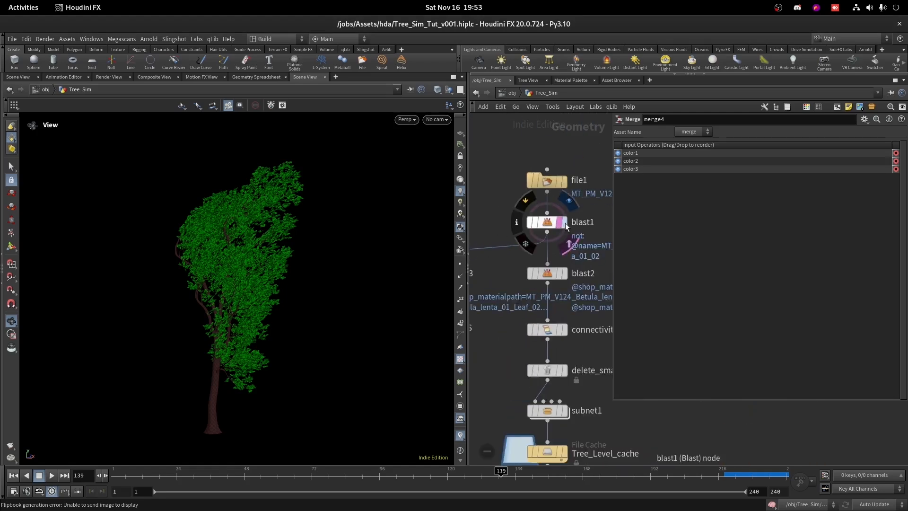
left_click(564, 222)
left_click(549, 225)
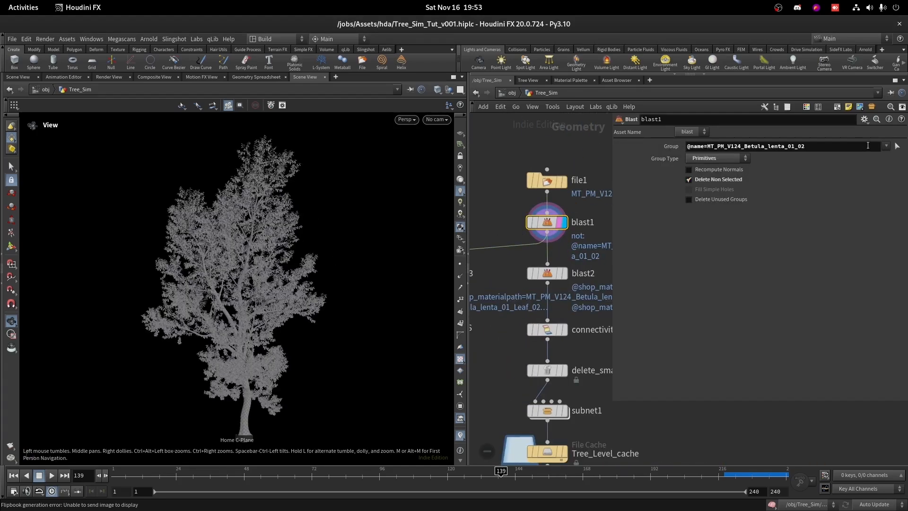
Step: Repick blast1's group by the name attribute so it keeps only the MT_PM_V124_Betula_lenta_01_04 tree
left_click(897, 147)
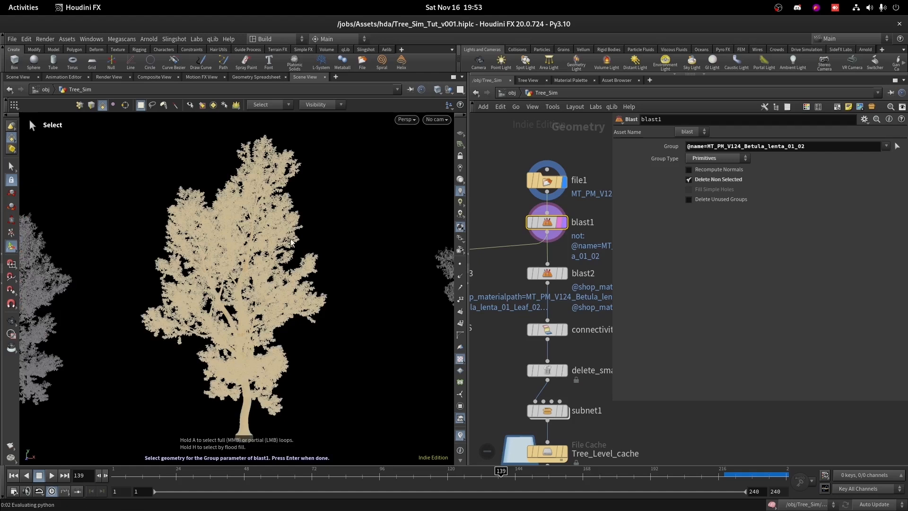
scroll(292, 242, "down", 5)
left_click(213, 107)
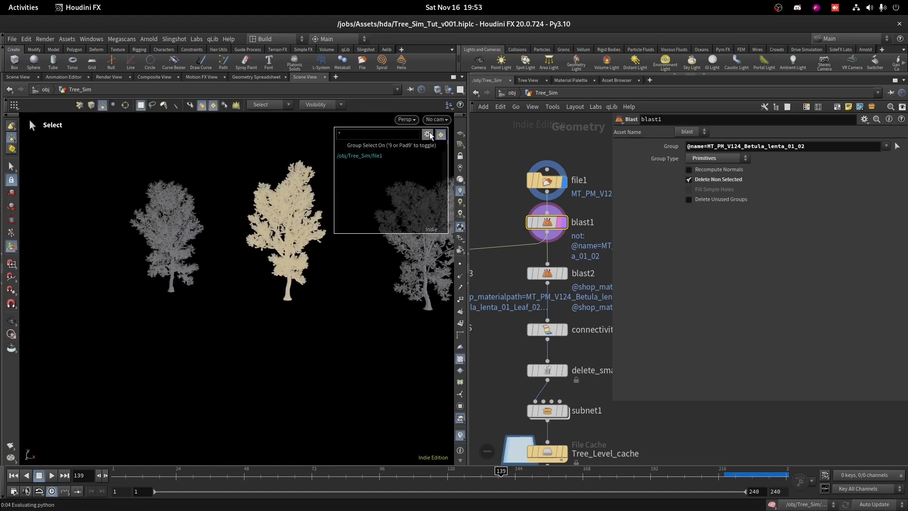
left_click(427, 135)
mouse_move(456, 322)
left_click(527, 331)
middle_click_drag(416, 302, 118, 309, "alt")
left_click_drag(118, 310, 196, 321, "alt")
left_click(199, 292)
key("Return")
Step: Display subnet1 and inspect the coloured branch levels of the new tree
scroll(588, 313, "down", 5)
scroll(586, 371, "up", 4)
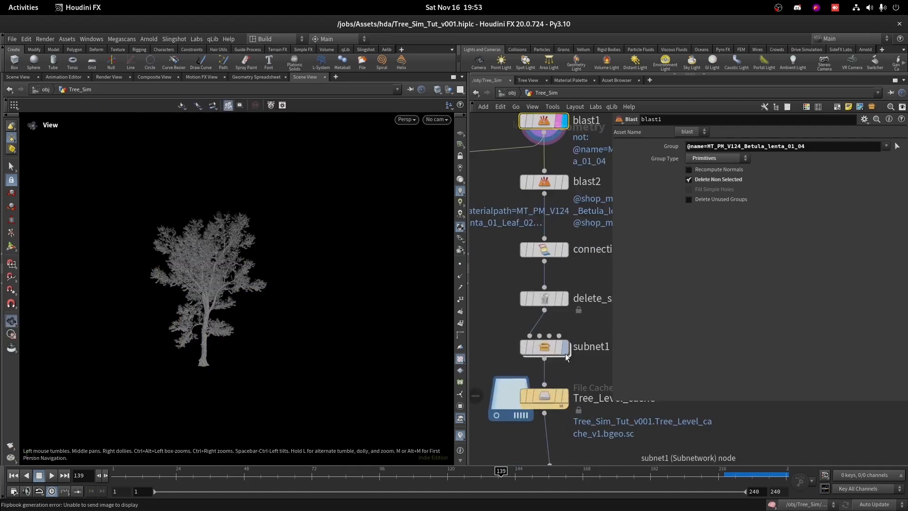
mouse_move(556, 350)
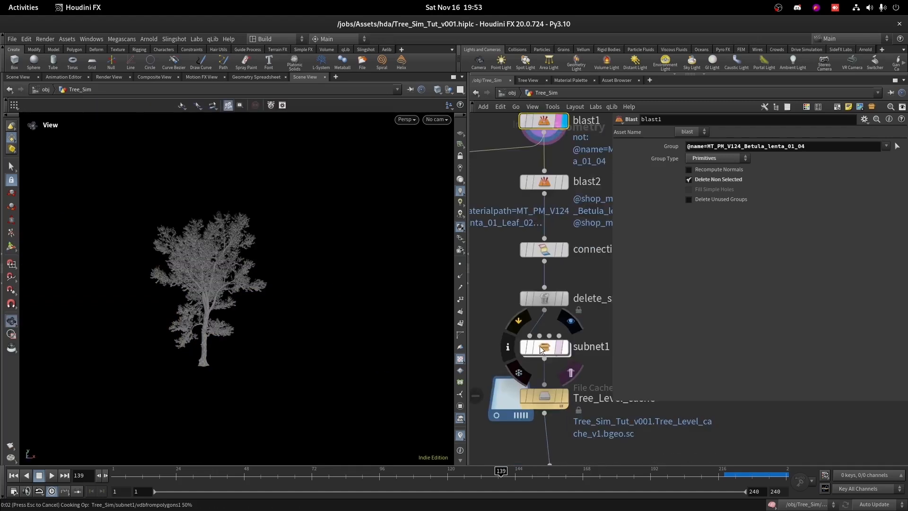
scroll(264, 289, "up", 5)
left_click_drag(236, 284, 426, 369)
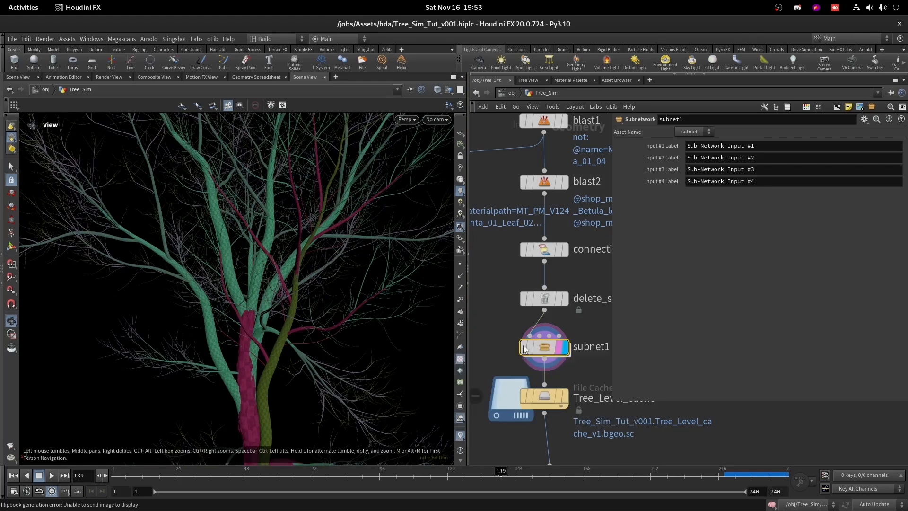
Step: Inside subnet1, change the random seed of color1 to recolour the branch levels, and return to Tree_Sim
double_click(543, 347)
left_click(550, 397)
left_click_drag(757, 205, 769, 206)
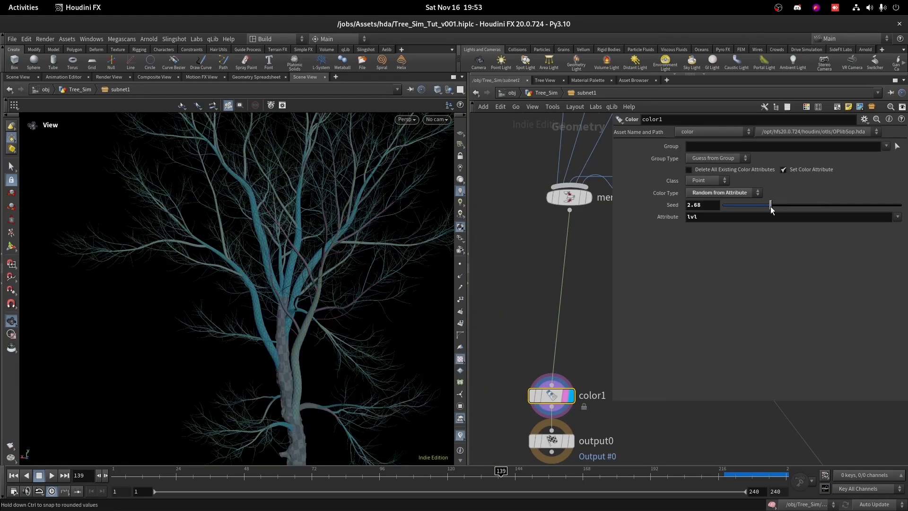
left_click_drag(322, 298, 274, 279)
left_click(547, 93)
Step: Display the merge1 node and inspect the new tree's skeleton curves
scroll(569, 393, "up", 2)
left_click(507, 277)
scroll(562, 355, "down", 5)
middle_click_drag(562, 356, 523, 166)
scroll(572, 331, "up", 5)
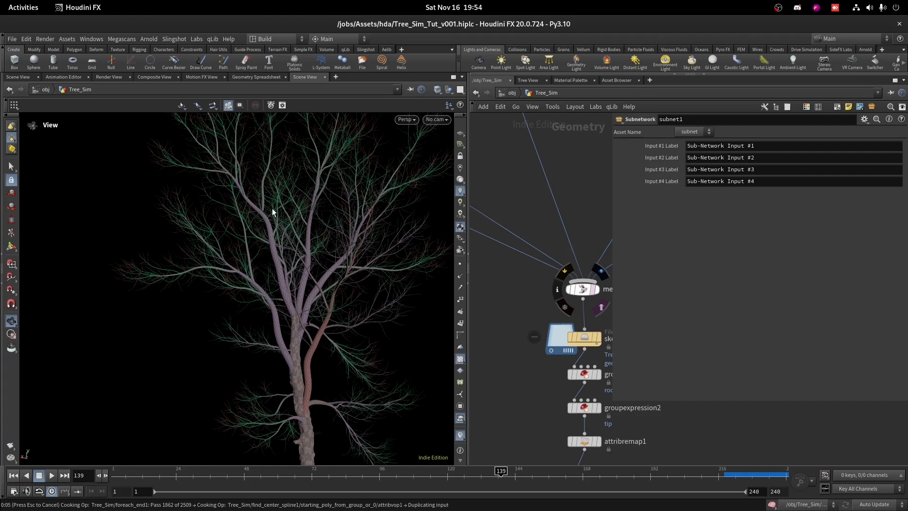
key("g")
left_click_drag(271, 211, 439, 272)
middle_click_drag(286, 234, 296, 308)
scroll(297, 308, "down", 6)
left_click_drag(288, 305, 364, 314)
Step: Examine the node chain around merge1 and its for-each branches, and bring up the transform1 settings
scroll(496, 357, "down", 5)
middle_click_drag(498, 357, 512, 225)
scroll(341, 264, "up", 4)
left_click_drag(393, 284, 409, 265)
scroll(538, 296, "down", 5)
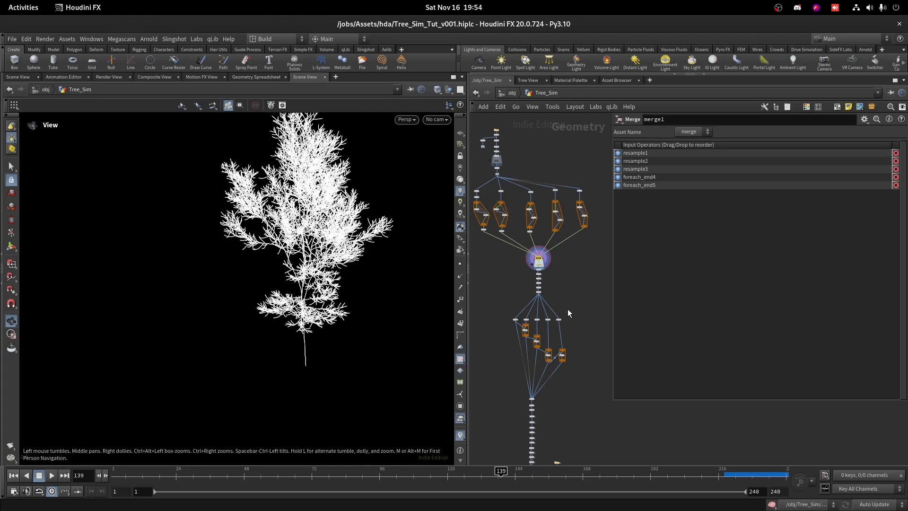
scroll(507, 136, "up", 4)
middle_click_drag(507, 136, 581, 172)
scroll(580, 171, "up", 2)
left_click_drag(569, 134, 541, 254)
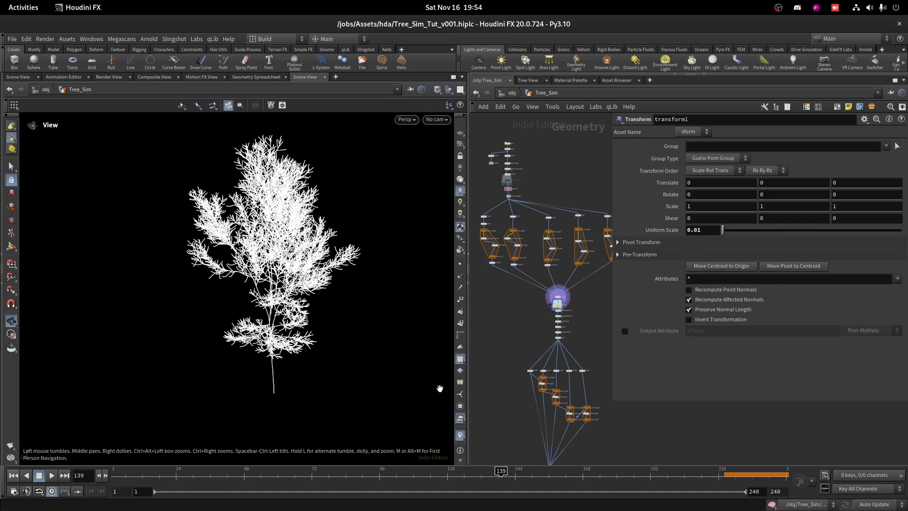
key("super")
left_click(455, 250)
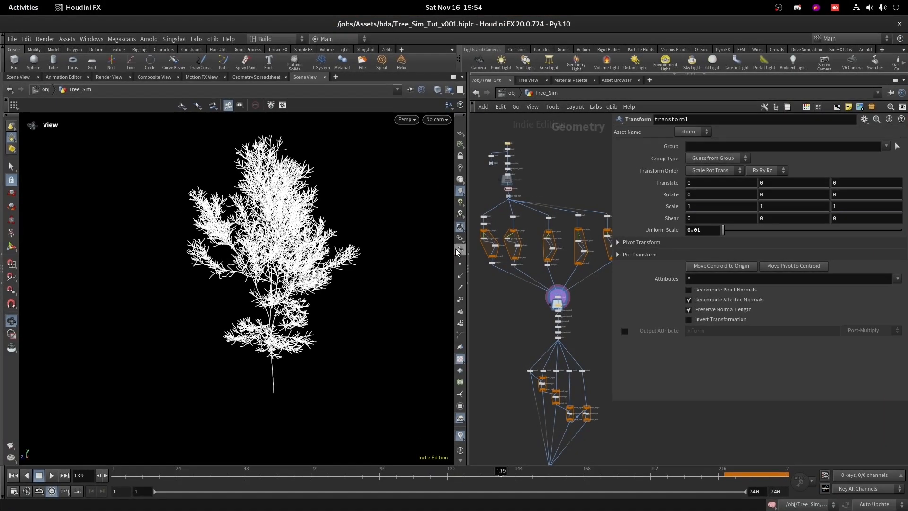